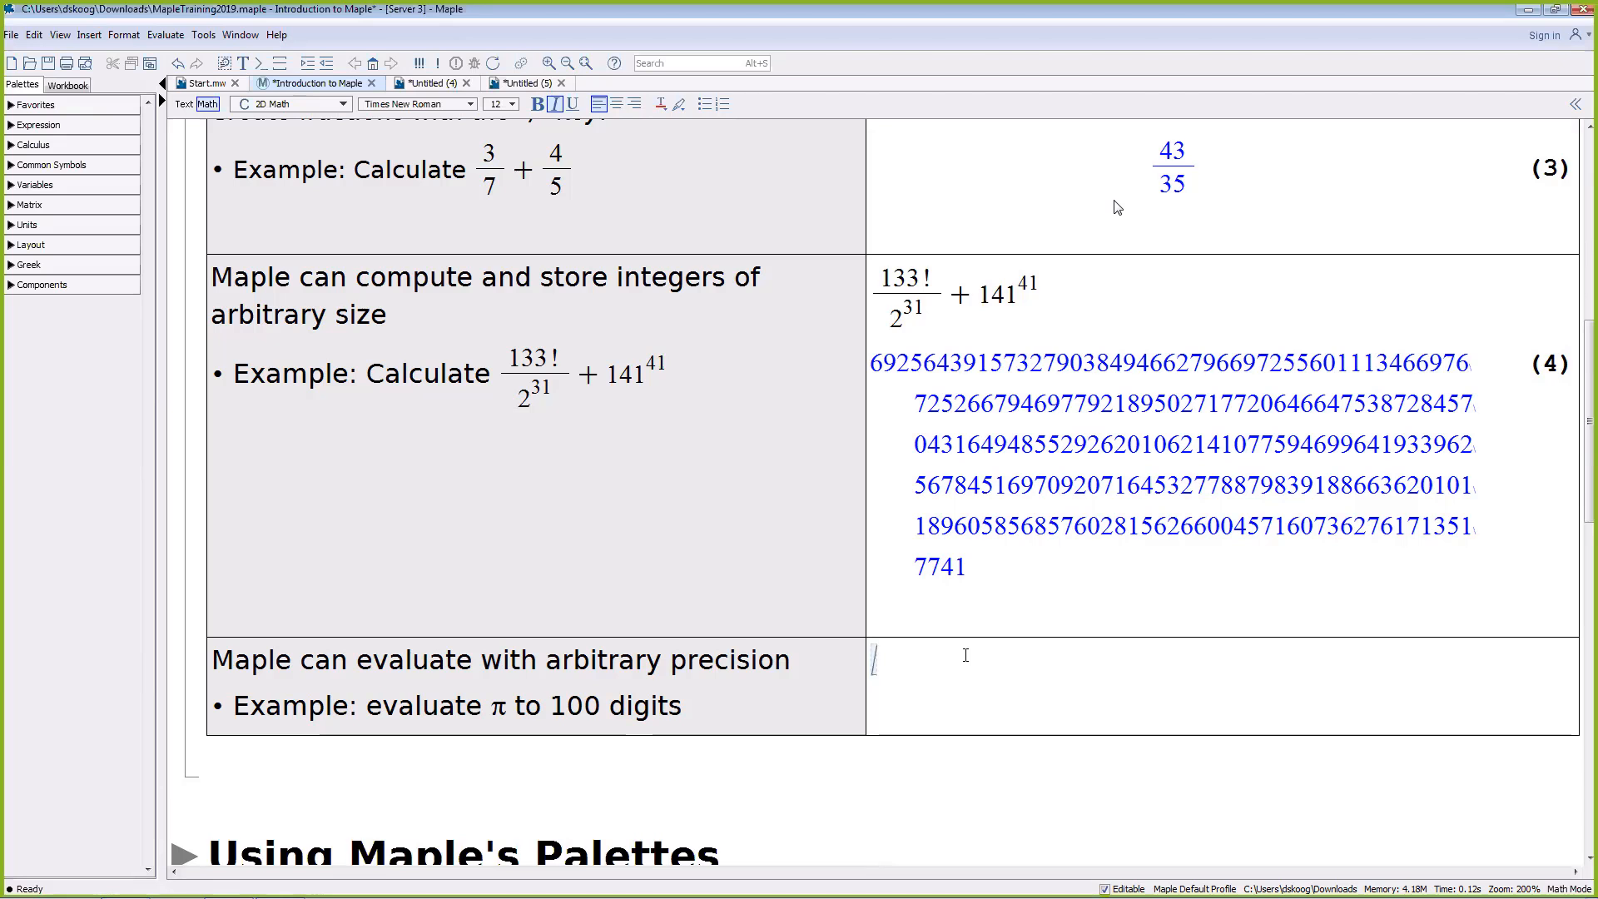
Step: Enter the constant π in the answer cell of the arbitrary-precision example using command completion, and evaluate it
type("Pi")
key("ctrl+space")
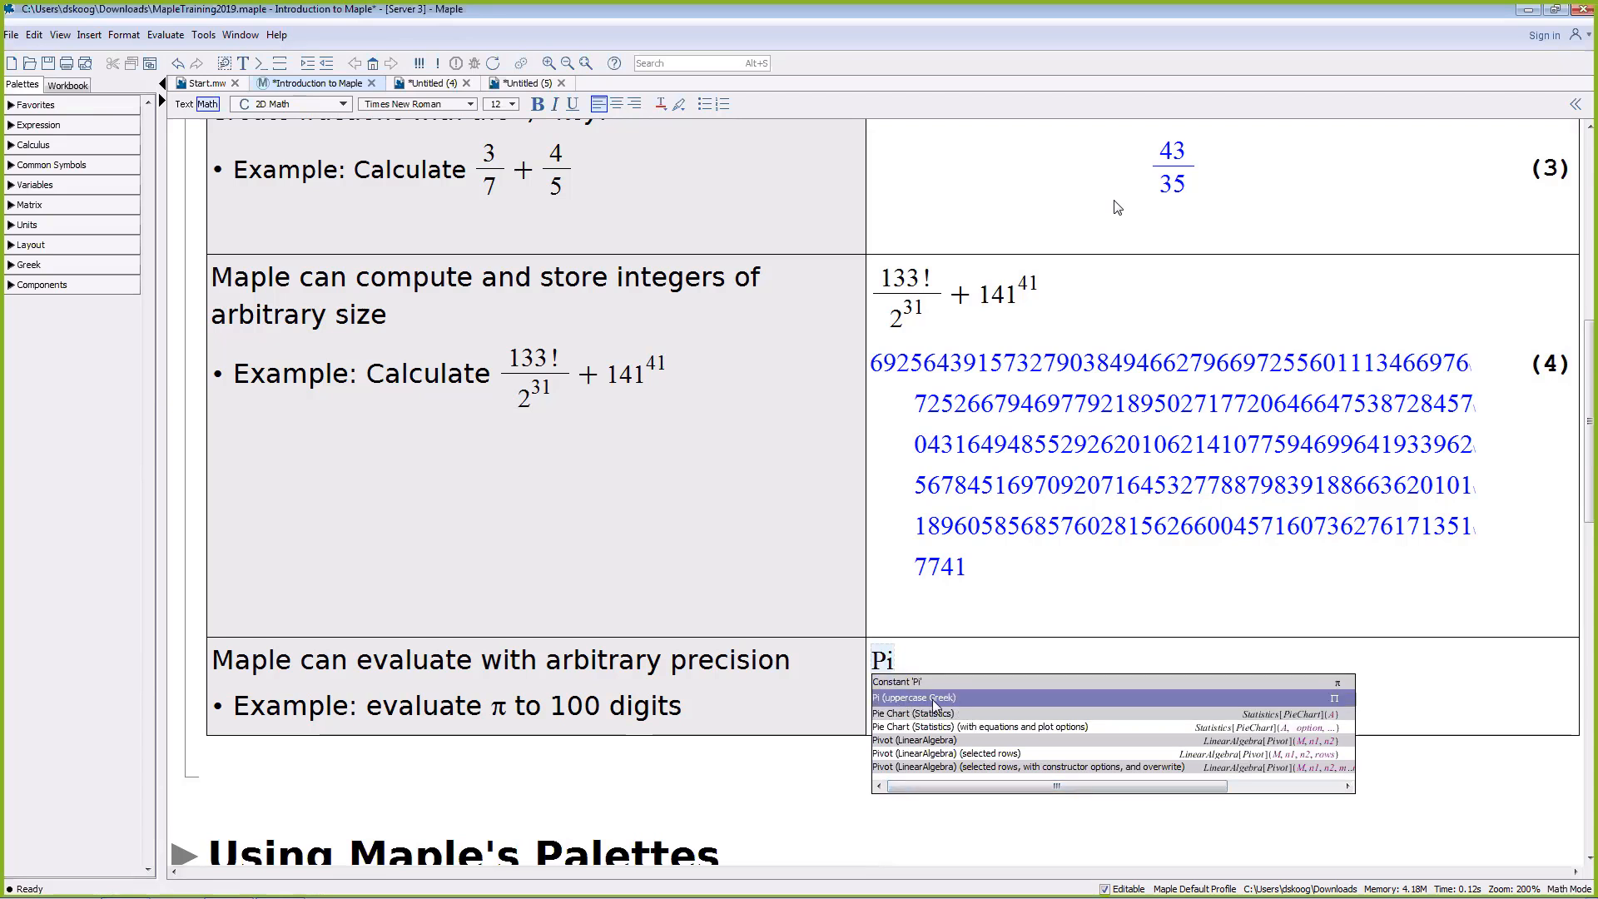
left_click(991, 683)
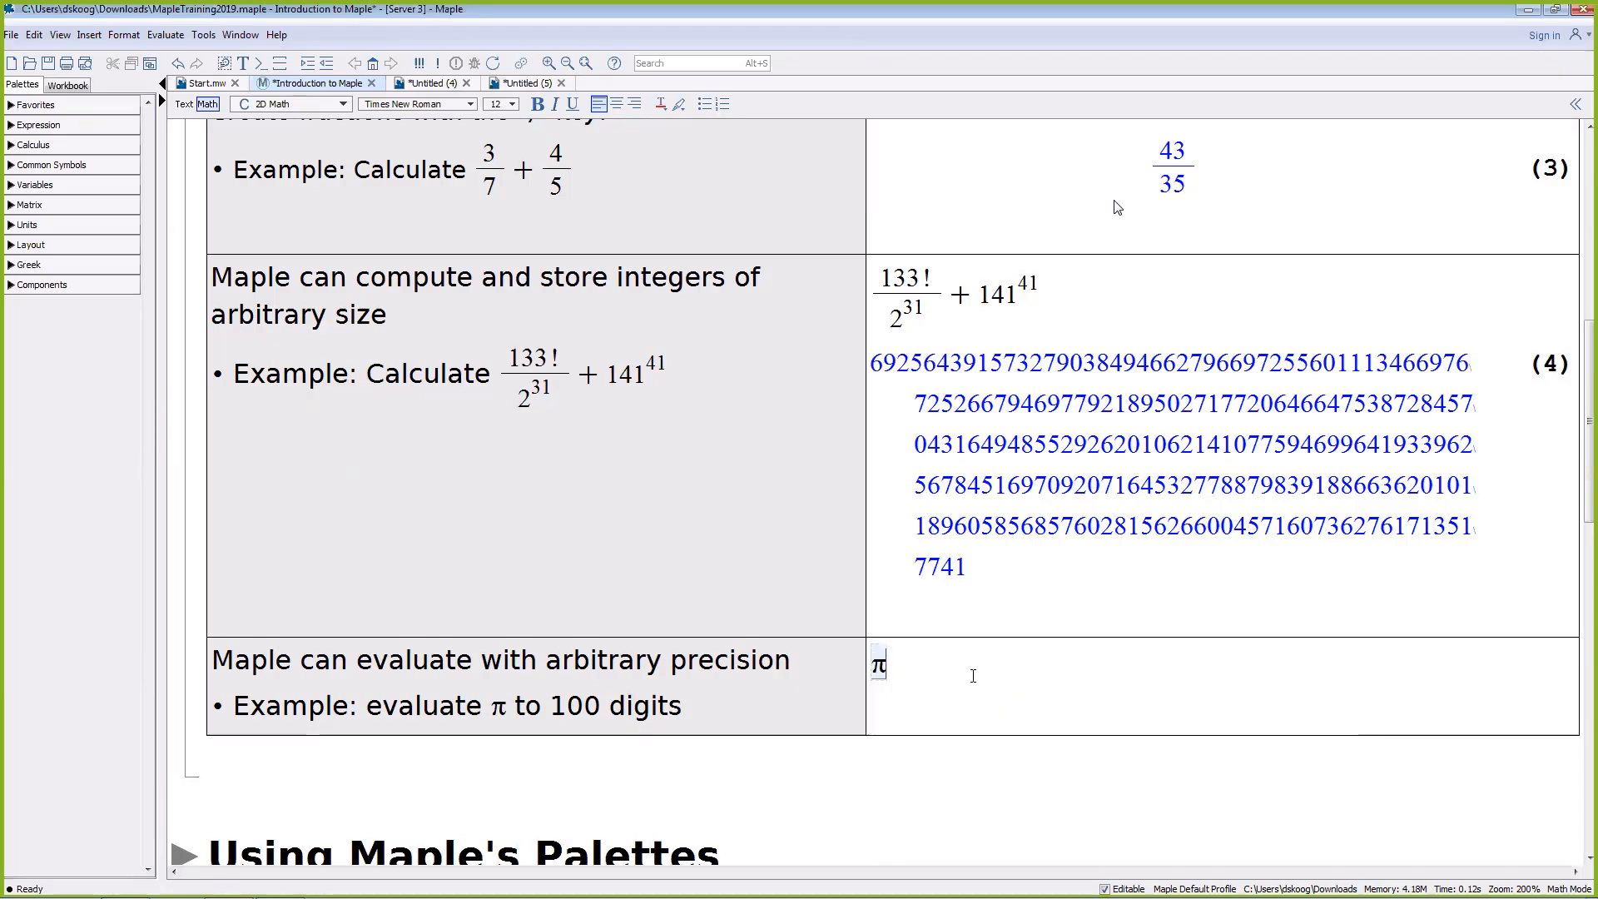
key("Return")
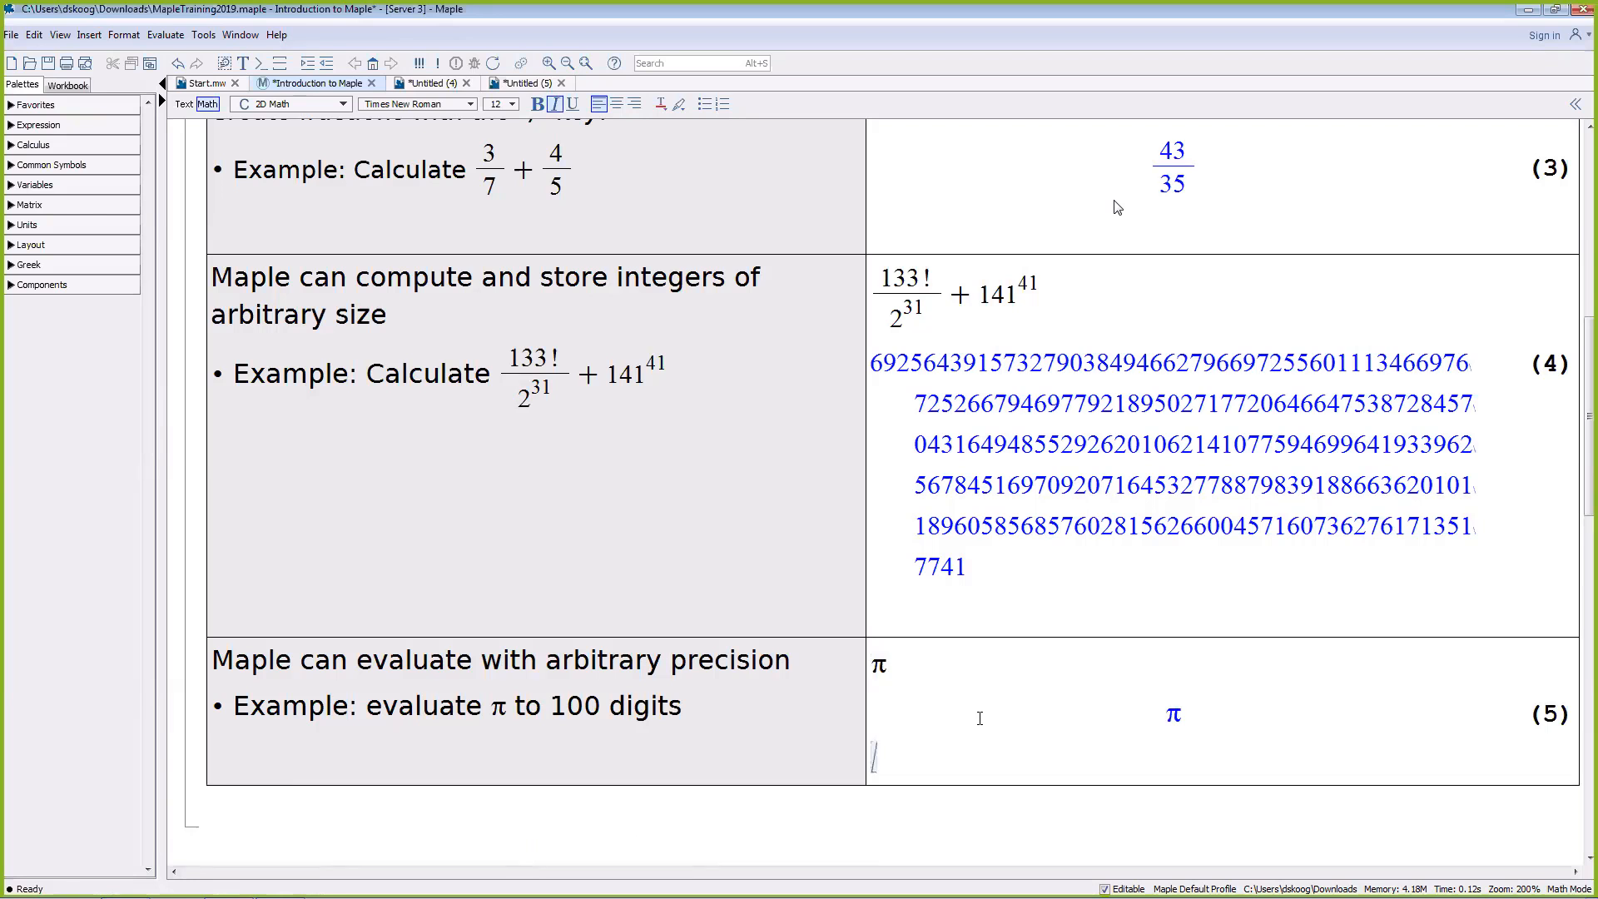
Step: Approximate the evaluated π output to 100 digits
left_click(1230, 714)
left_click(1575, 105)
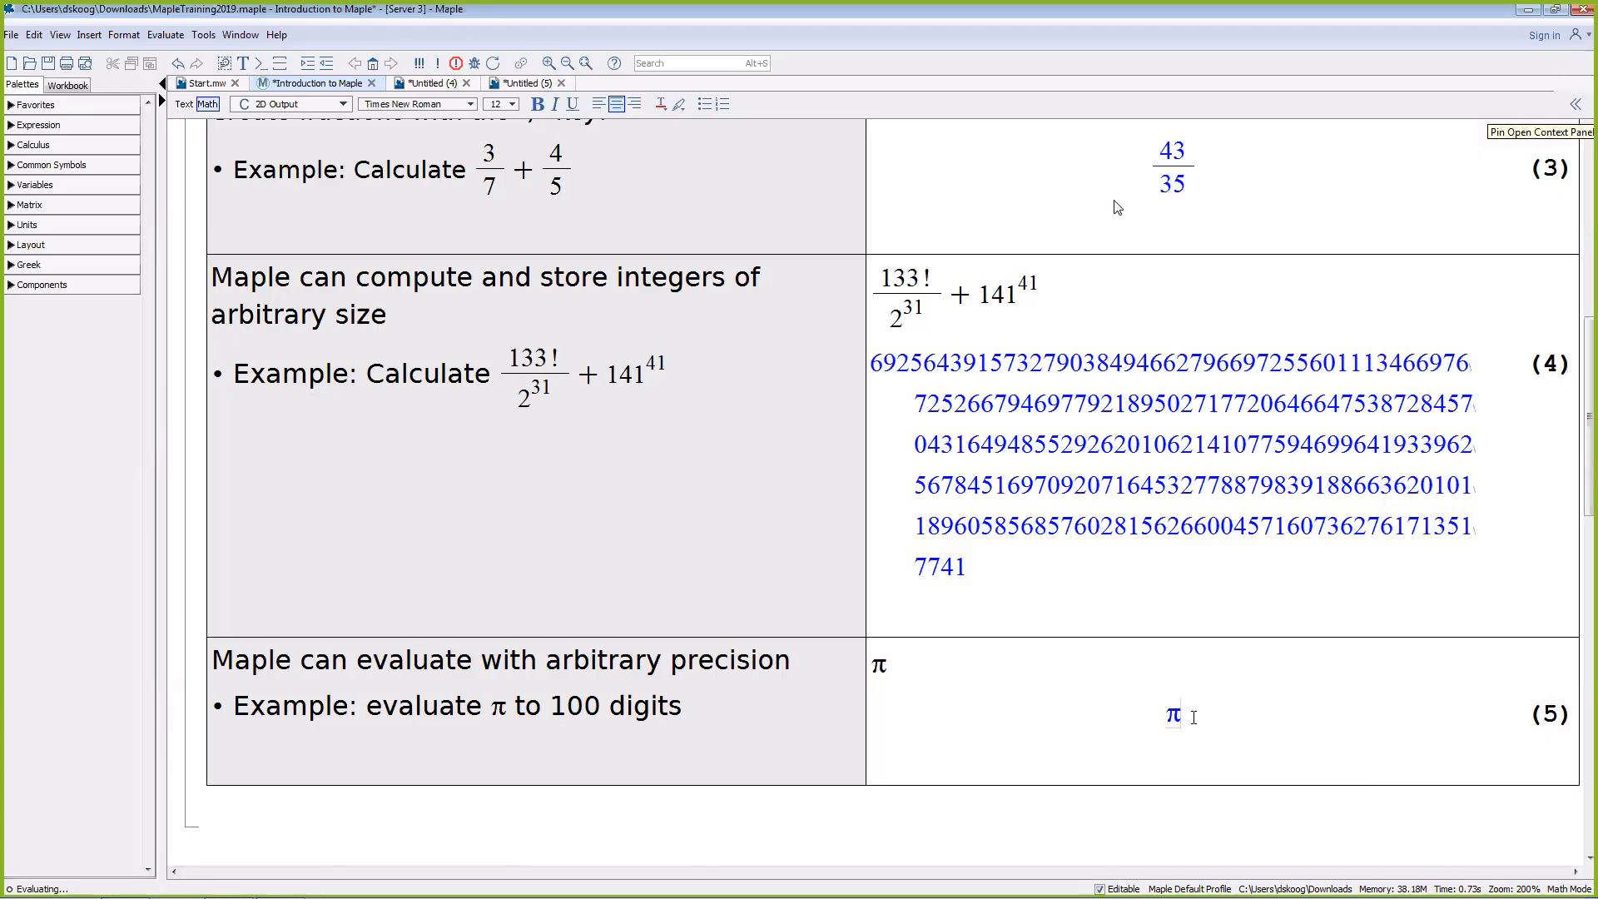
left_click(1567, 107)
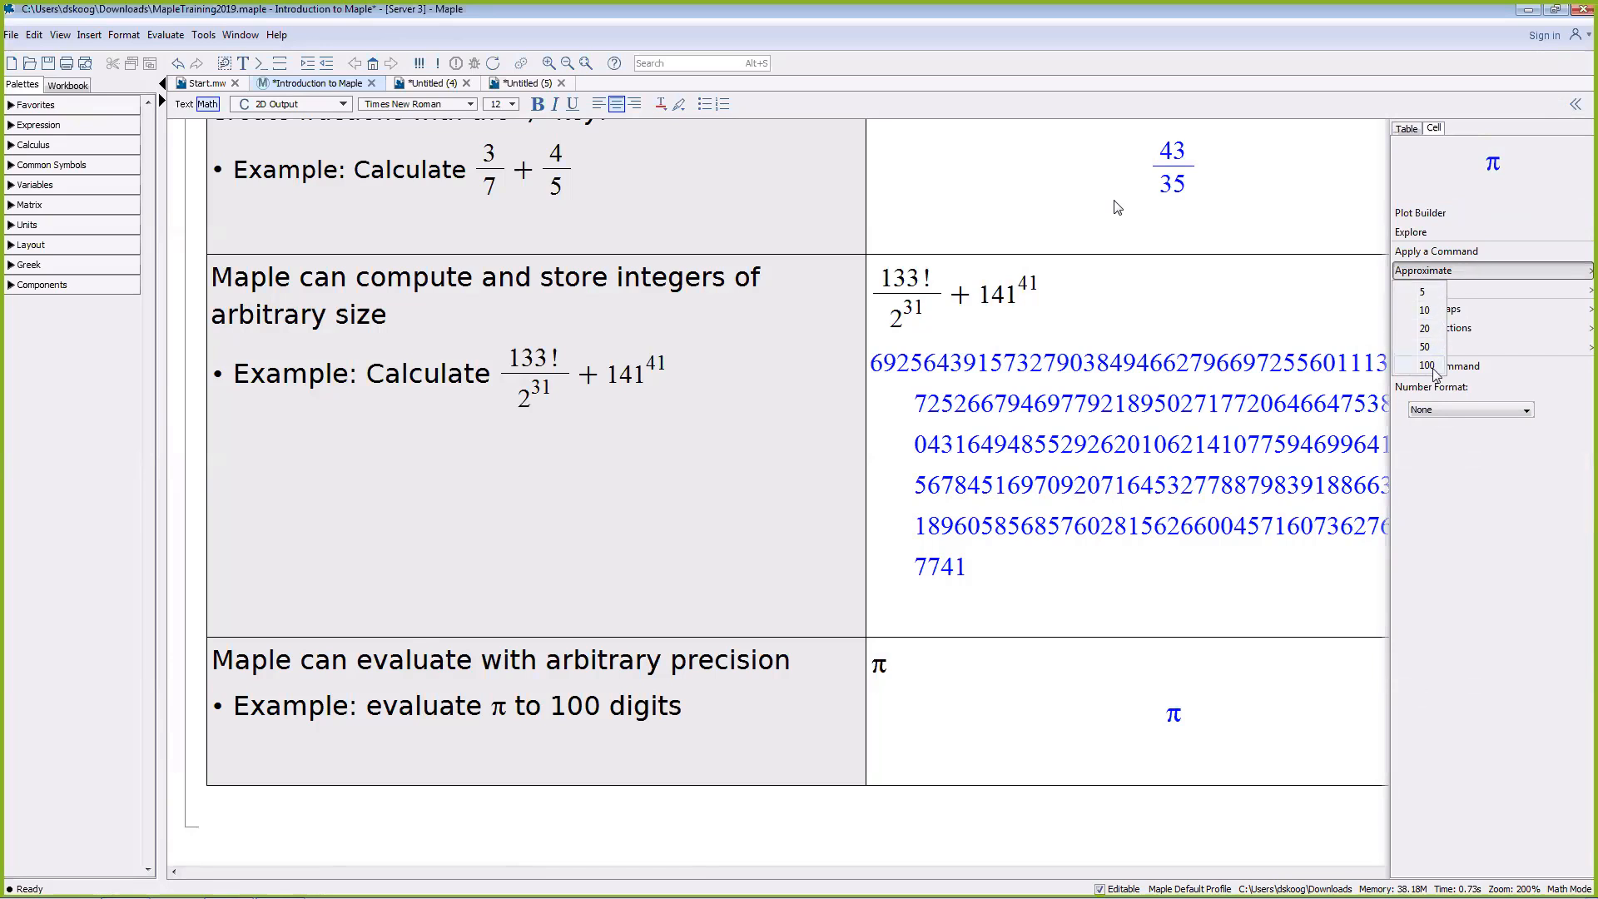
left_click(1436, 373)
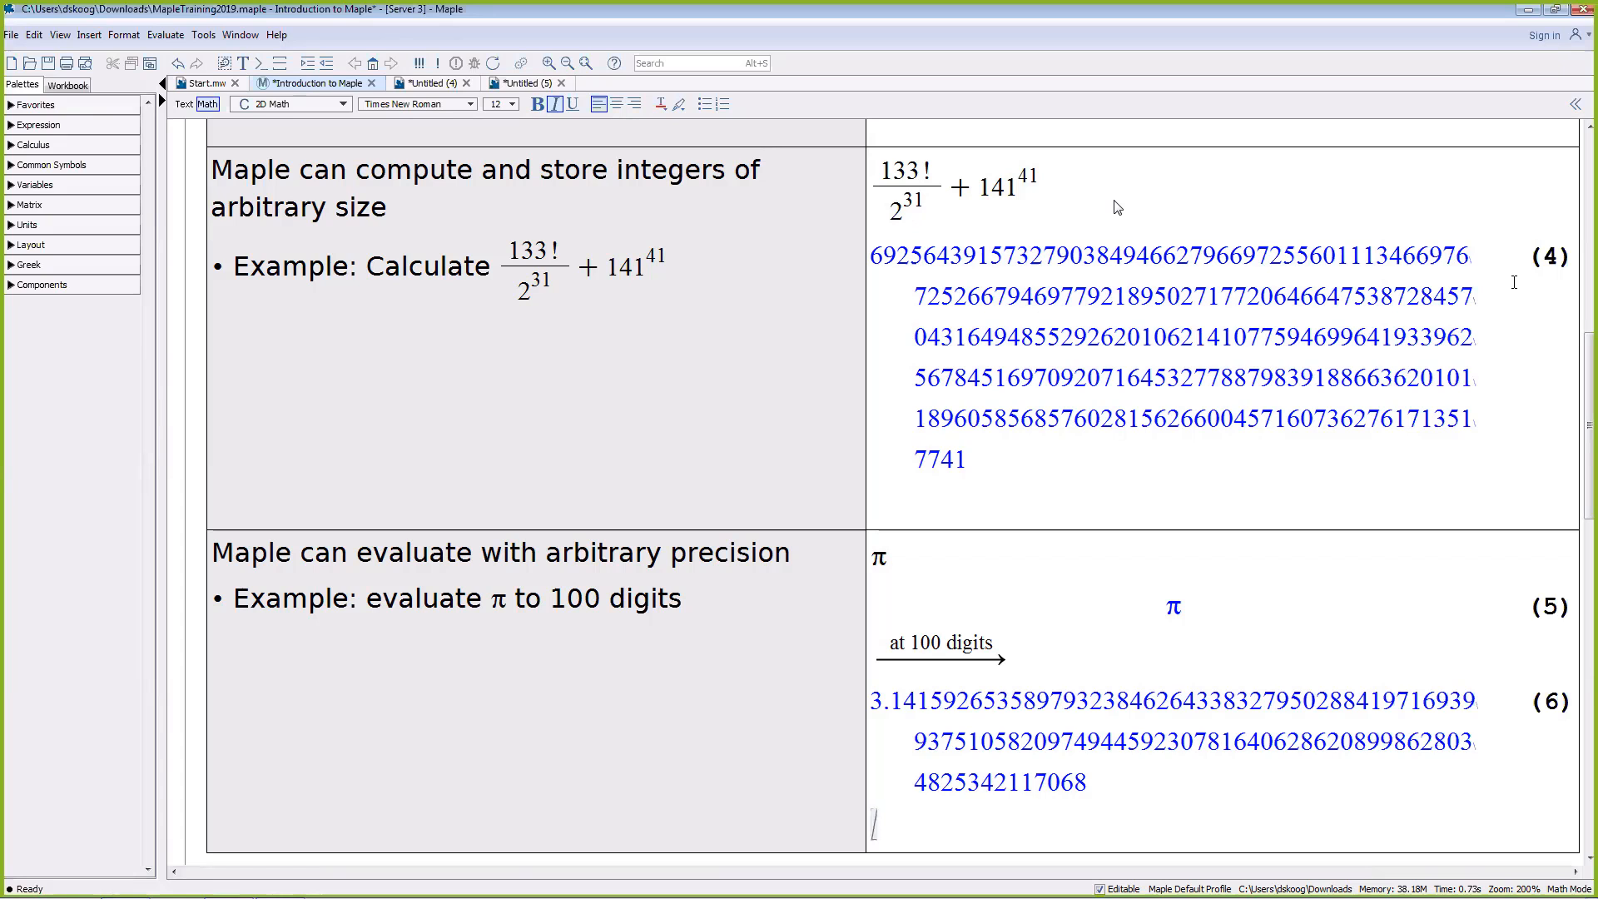
Step: Expand the Using Maple's Palettes section and insert a summation template in the empty cell beside the first expression
scroll(1254, 463, "down", 5)
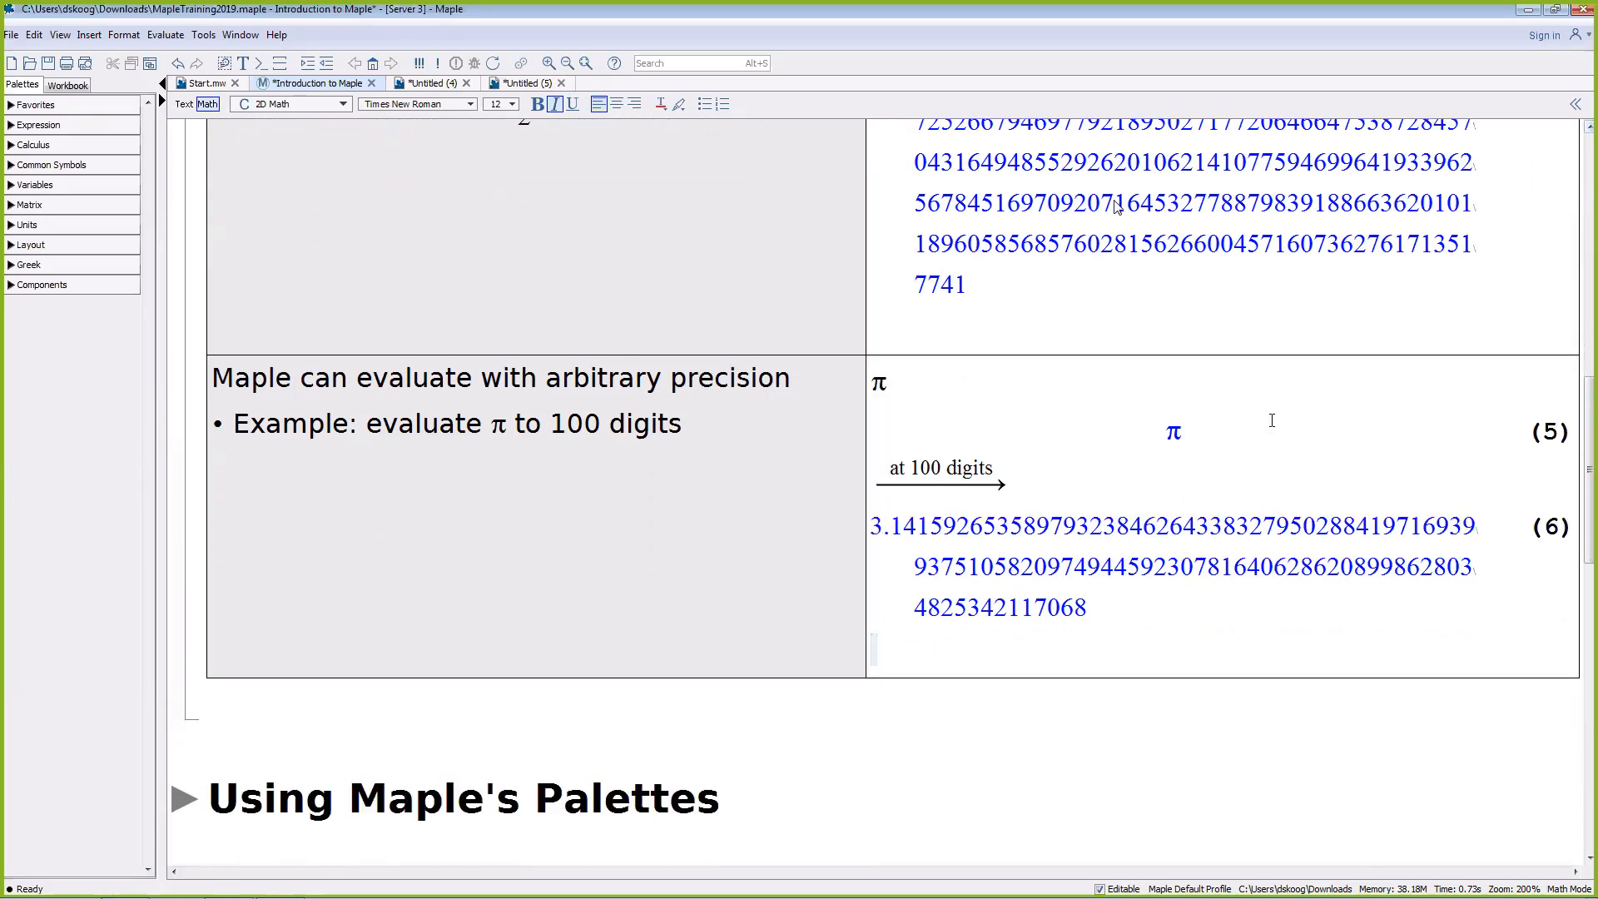
scroll(1272, 420, "down", 1)
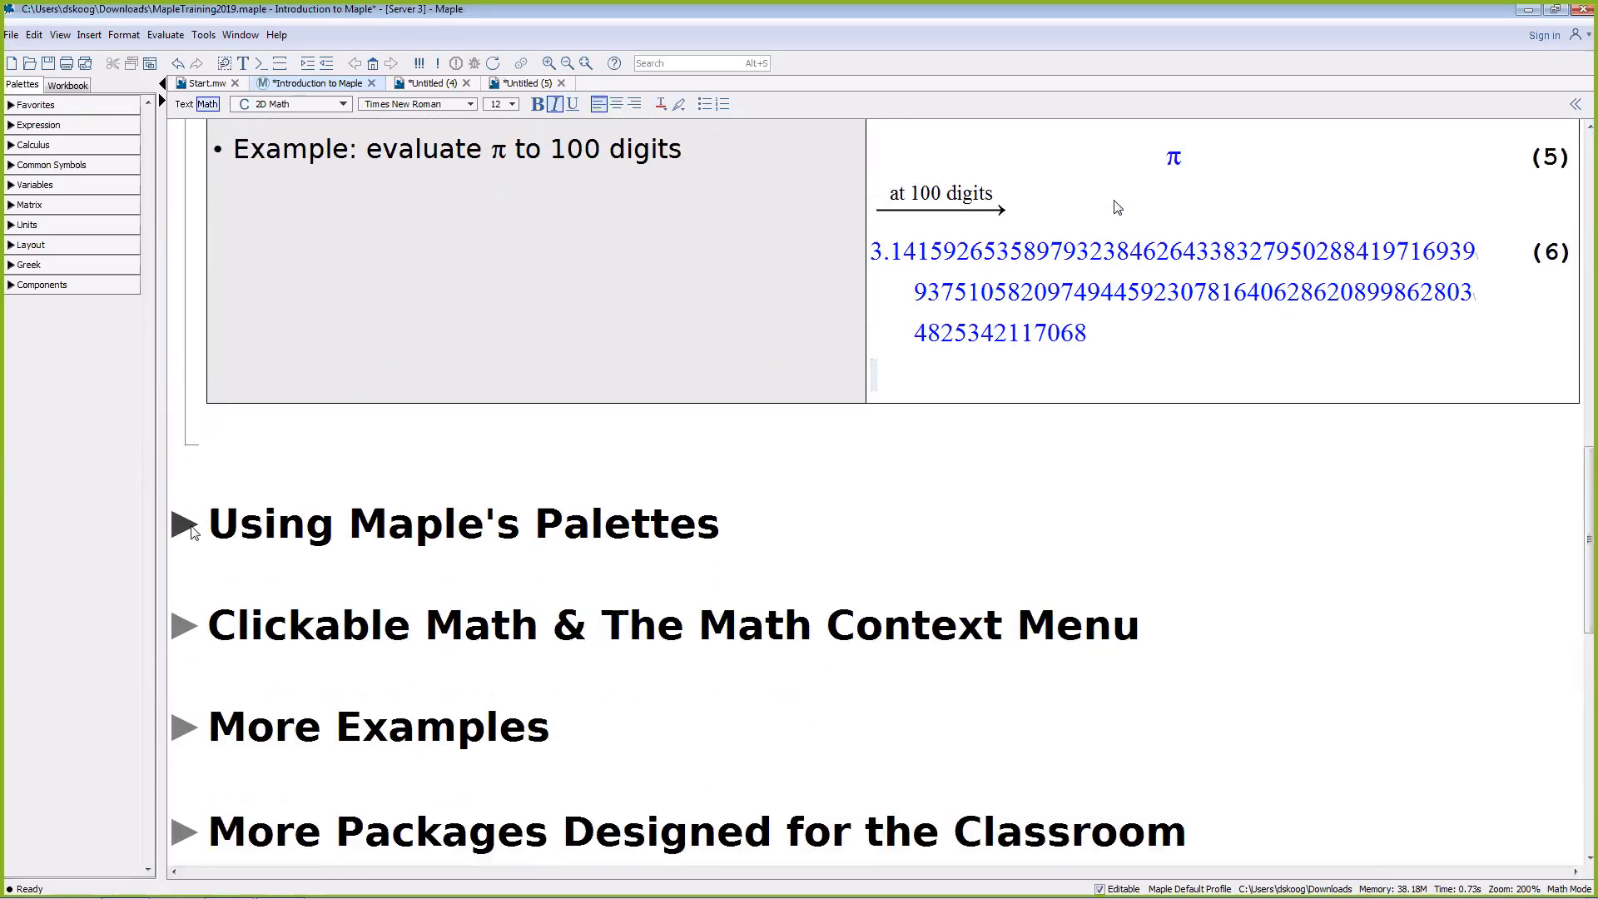
left_click(184, 524)
scroll(688, 522, "down", 2)
left_click(931, 513)
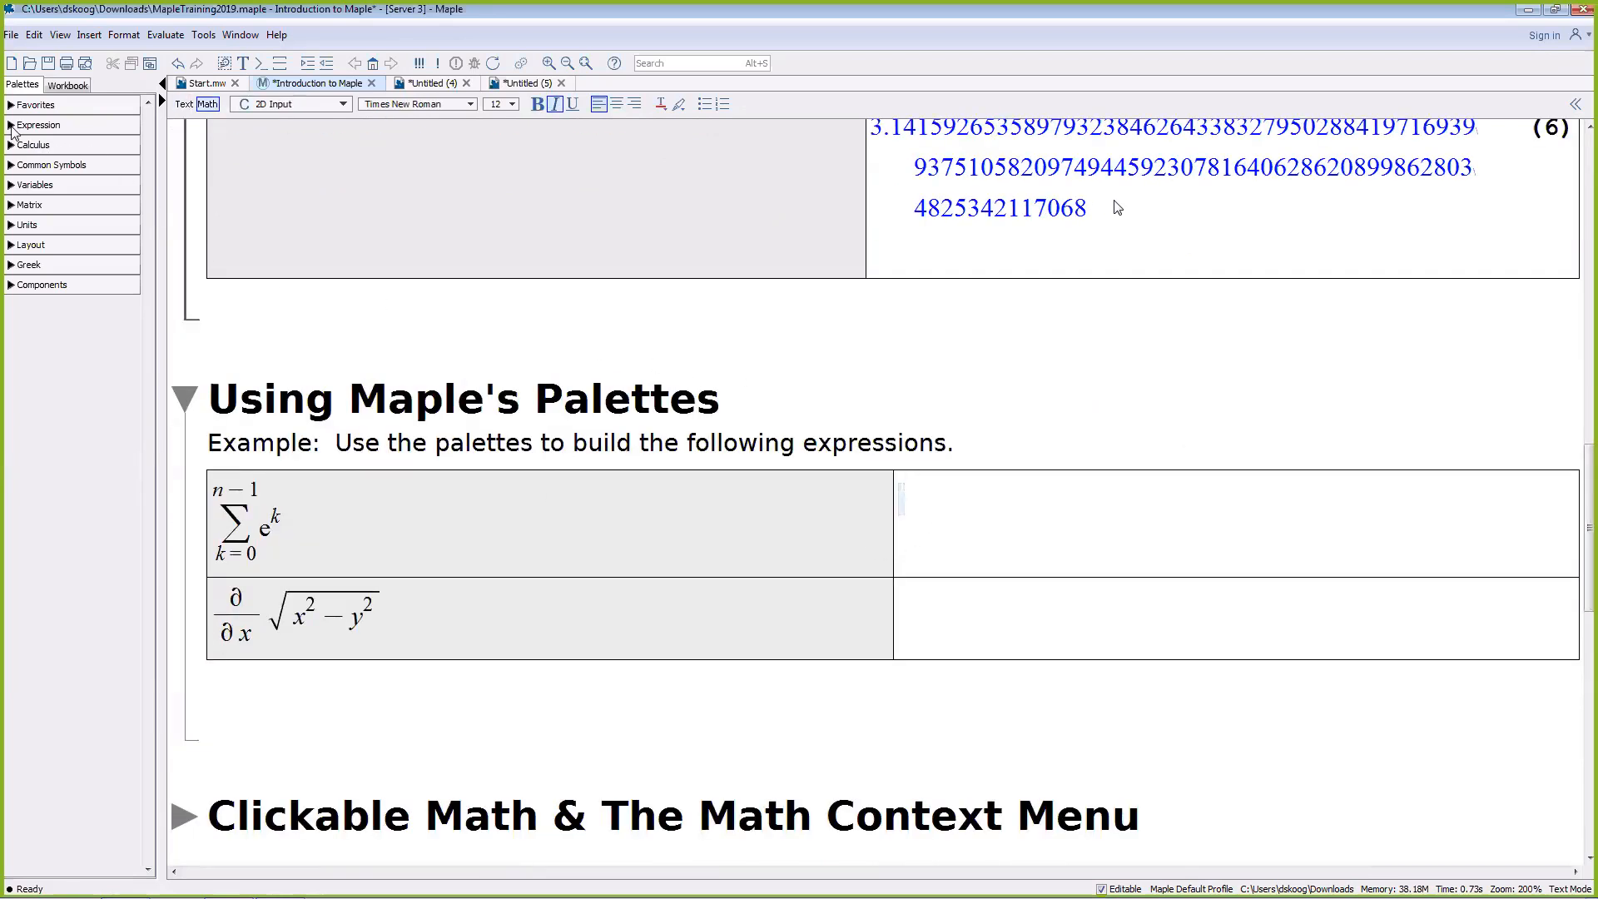
left_click(11, 126)
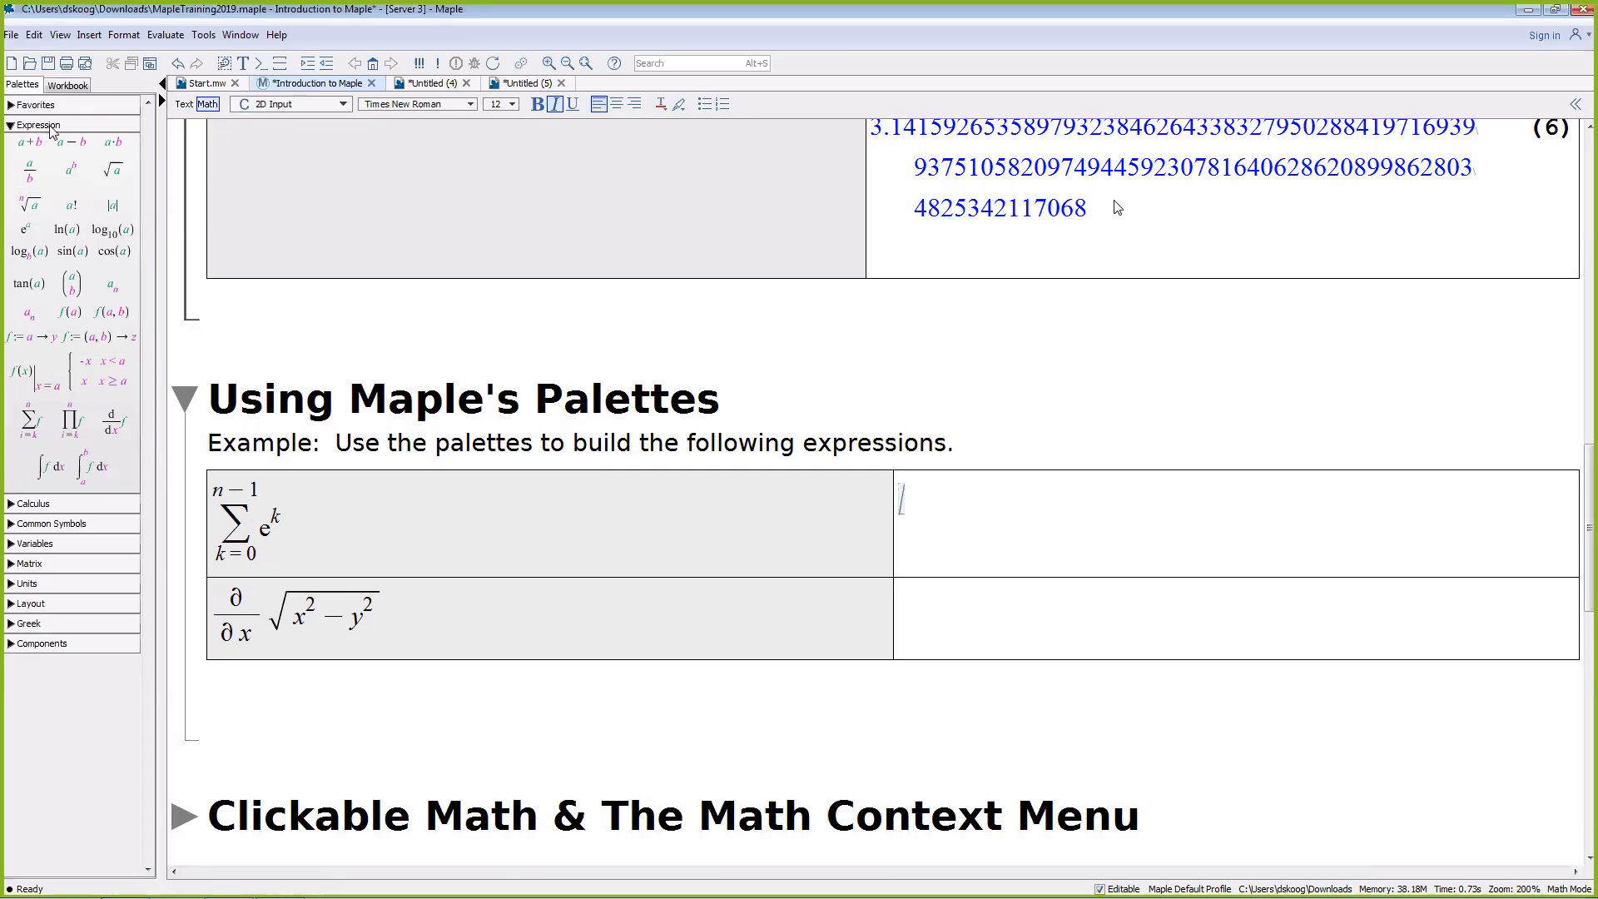
left_click(40, 430)
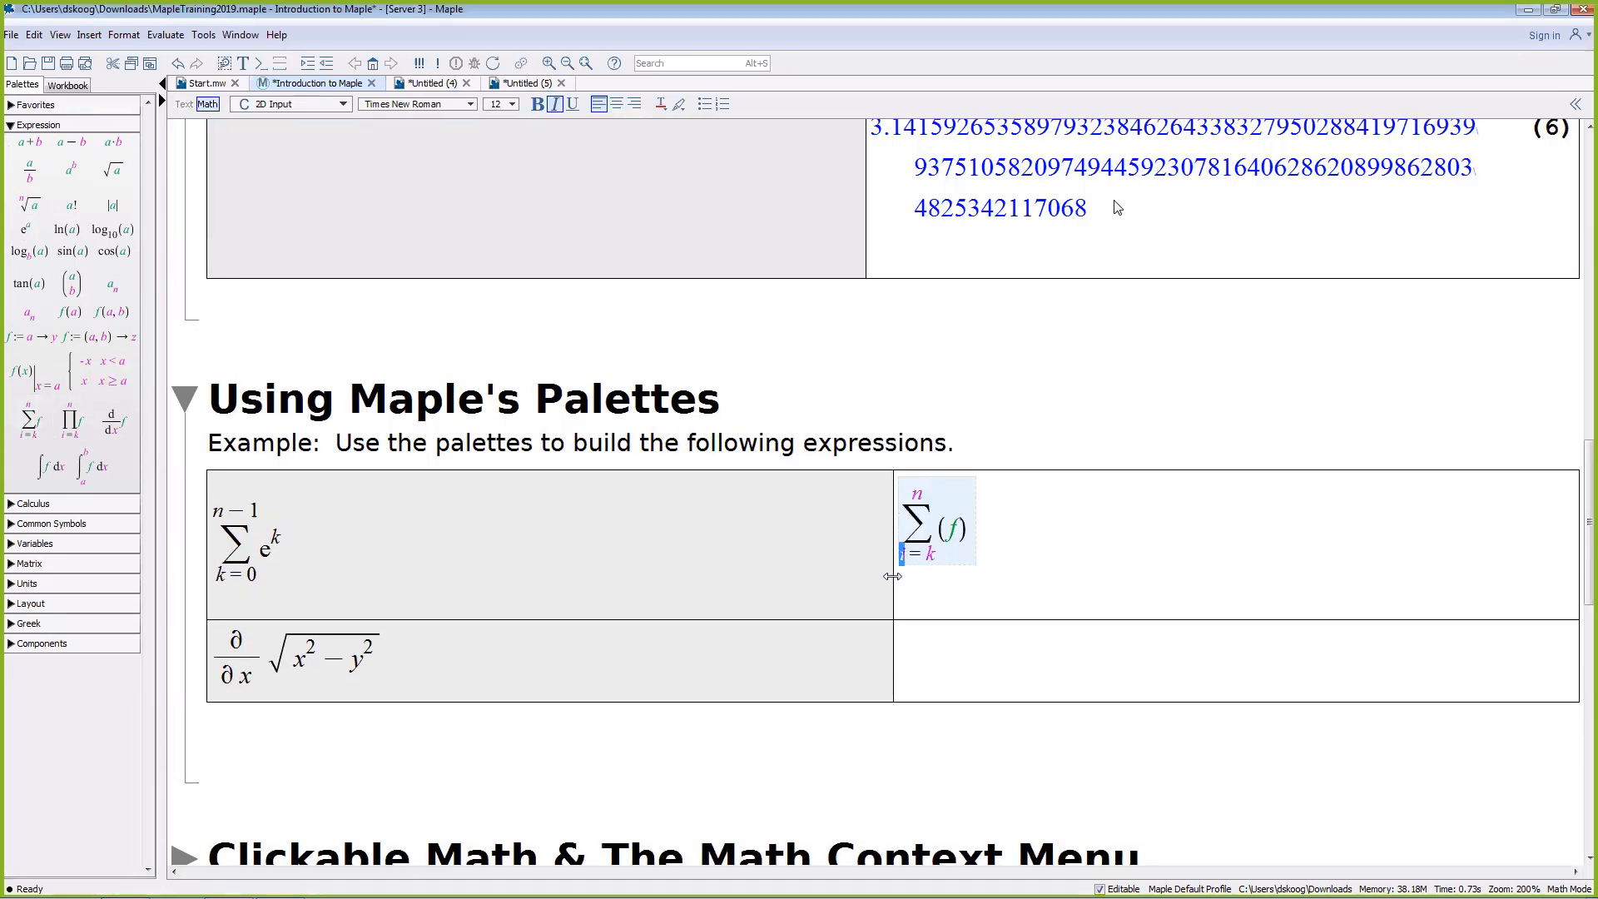
Step: Set the summation index to k, its lower limit to 0 and its upper limit to n-1
type("k")
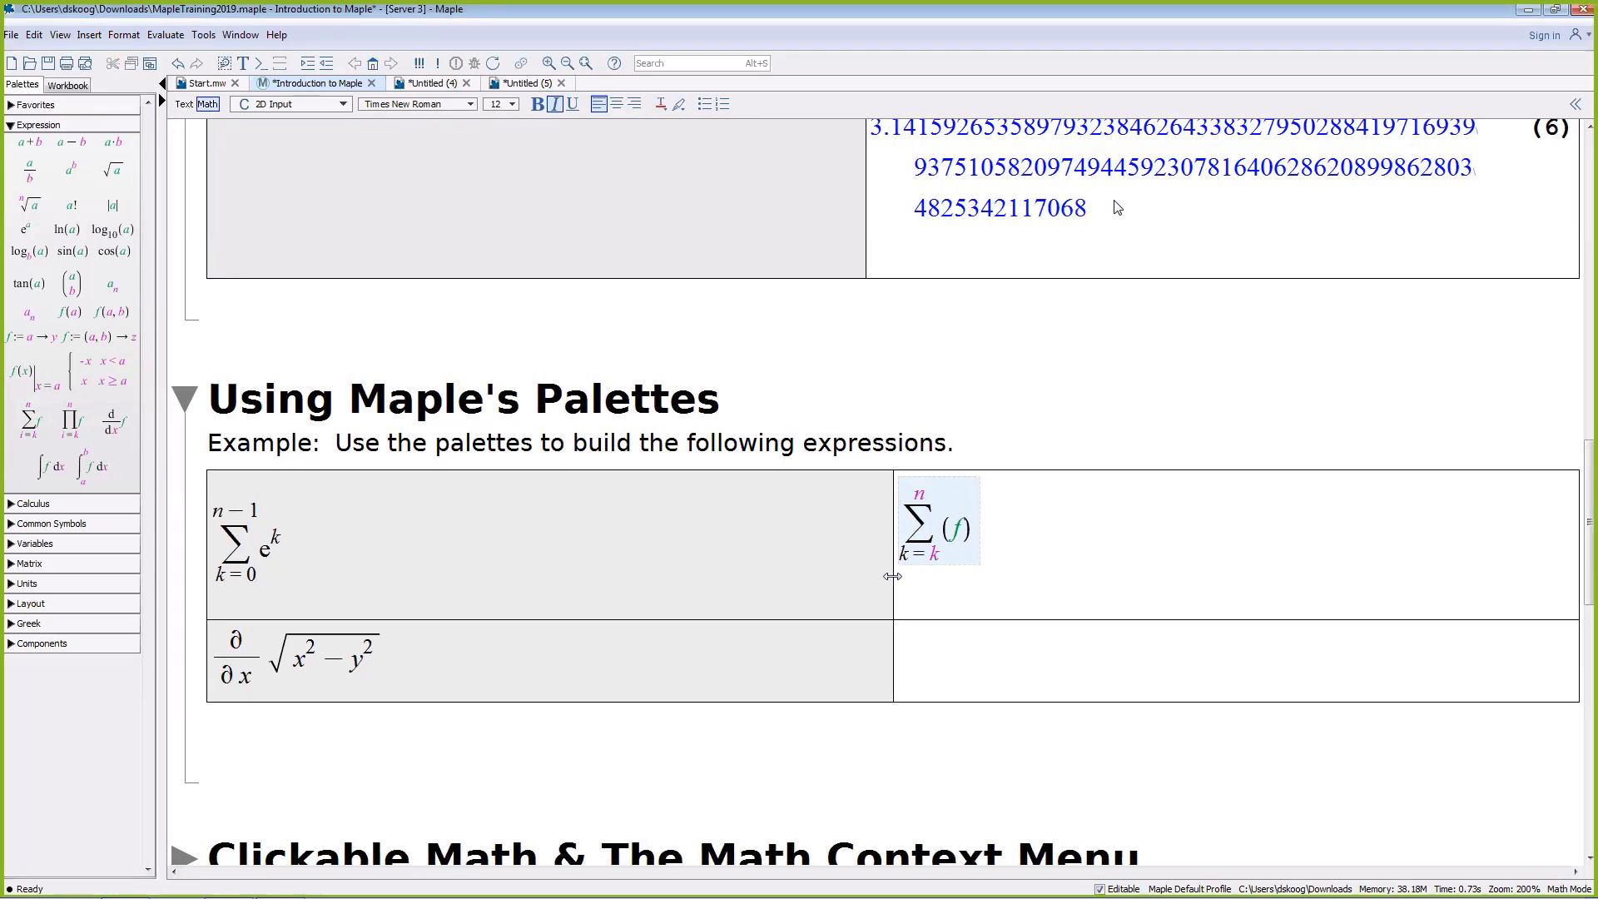
key("Tab")
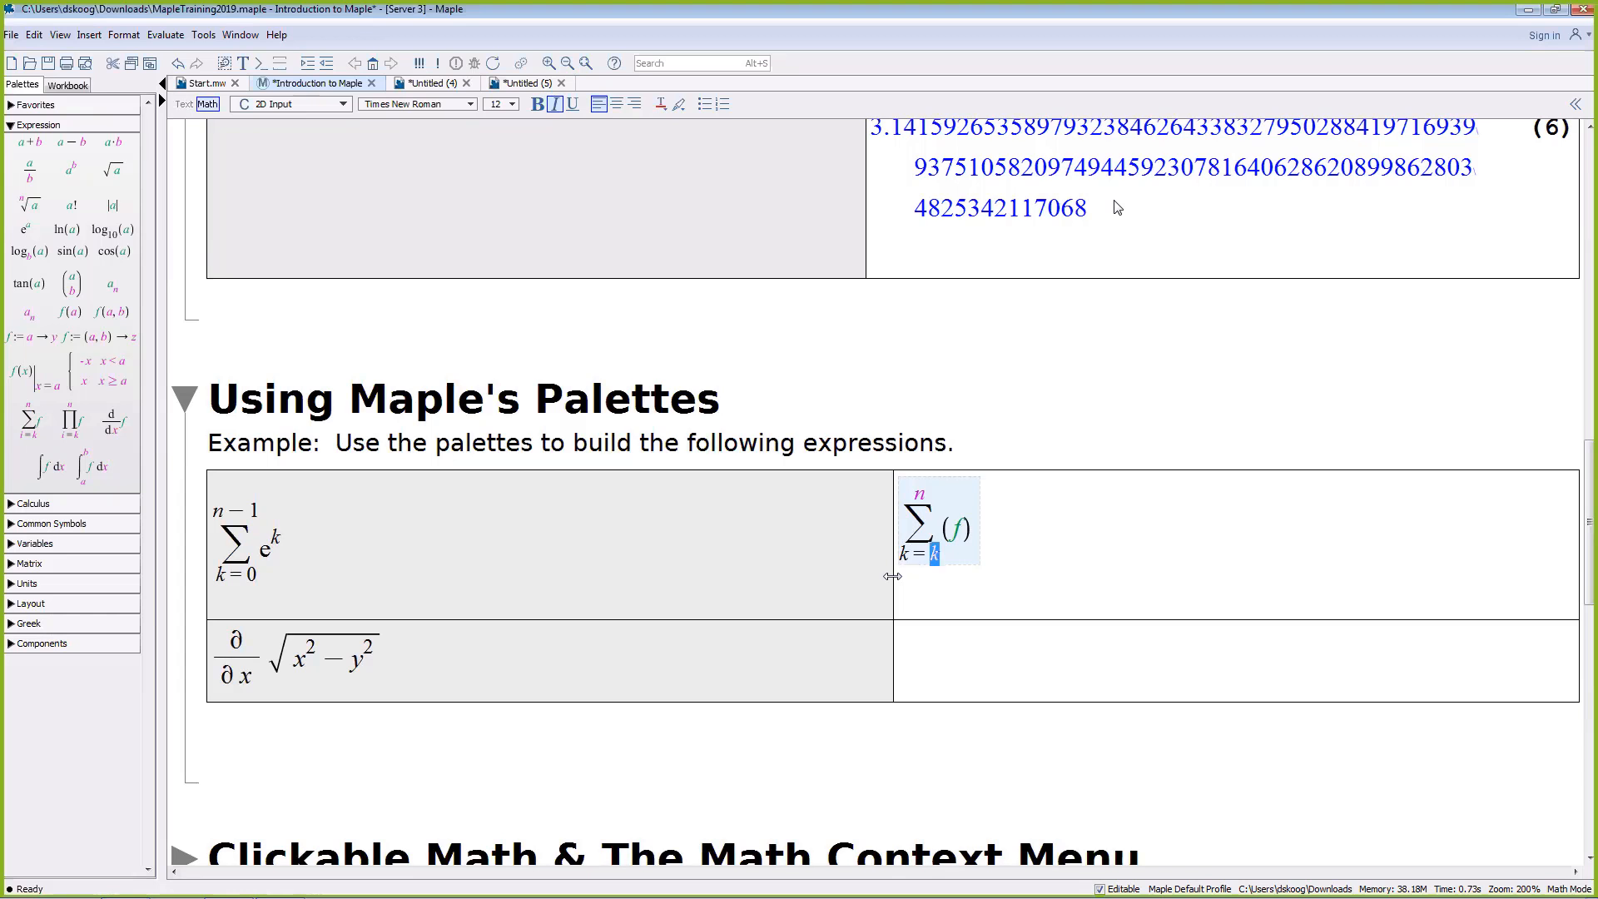
type("0")
key("Tab")
type("n-1")
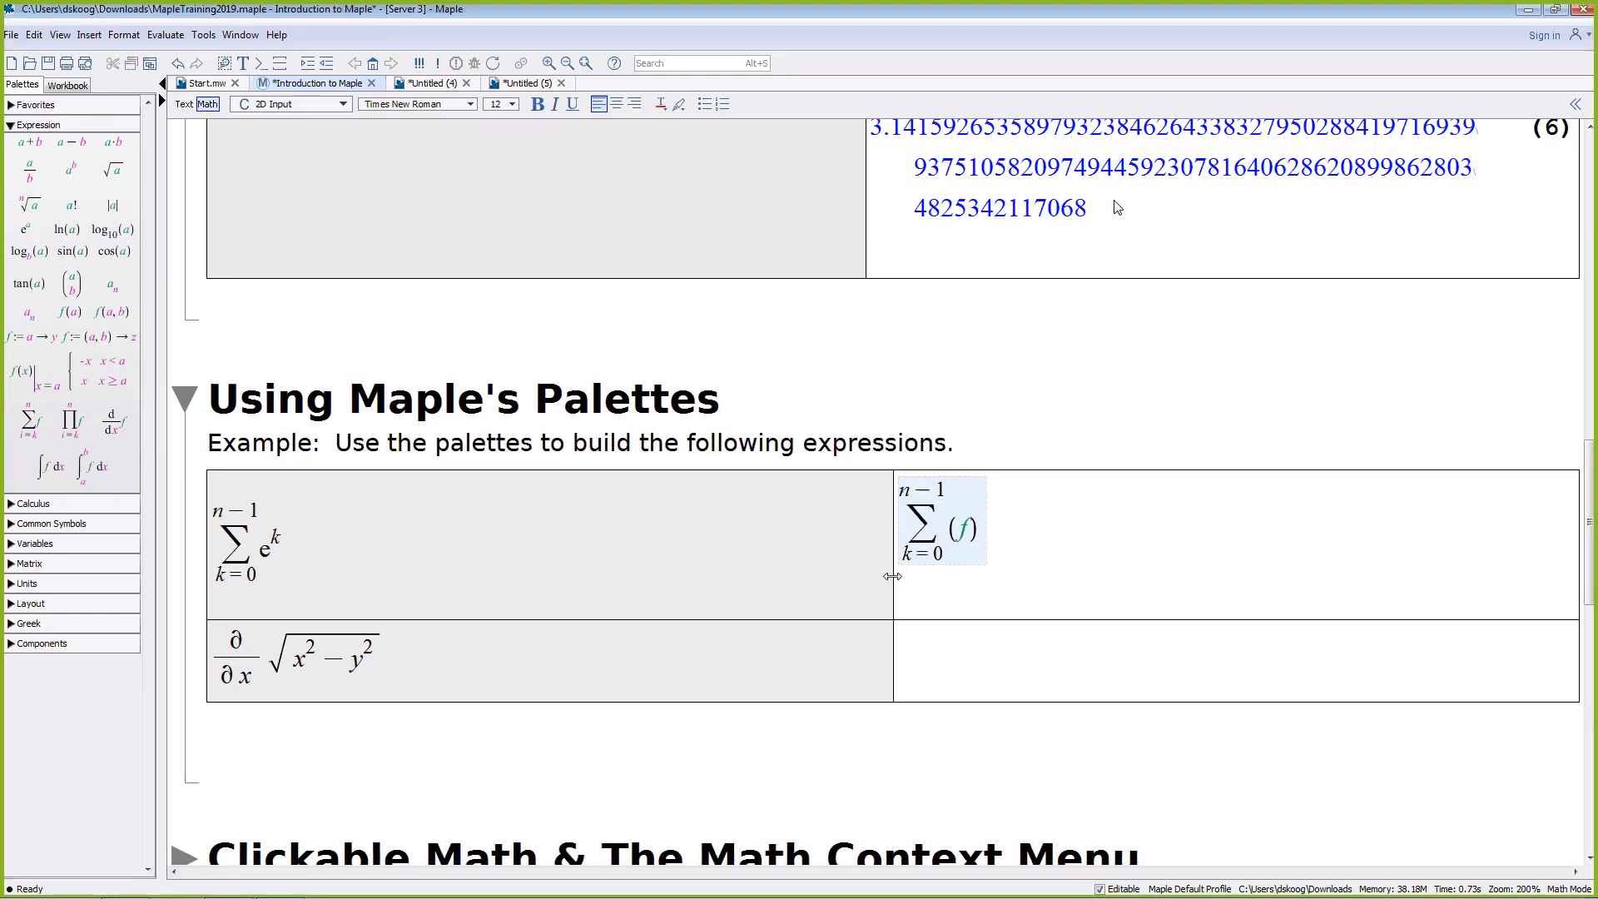
Step: Fill in the summand as e^k with the exponential template and evaluate the sum
key("Tab")
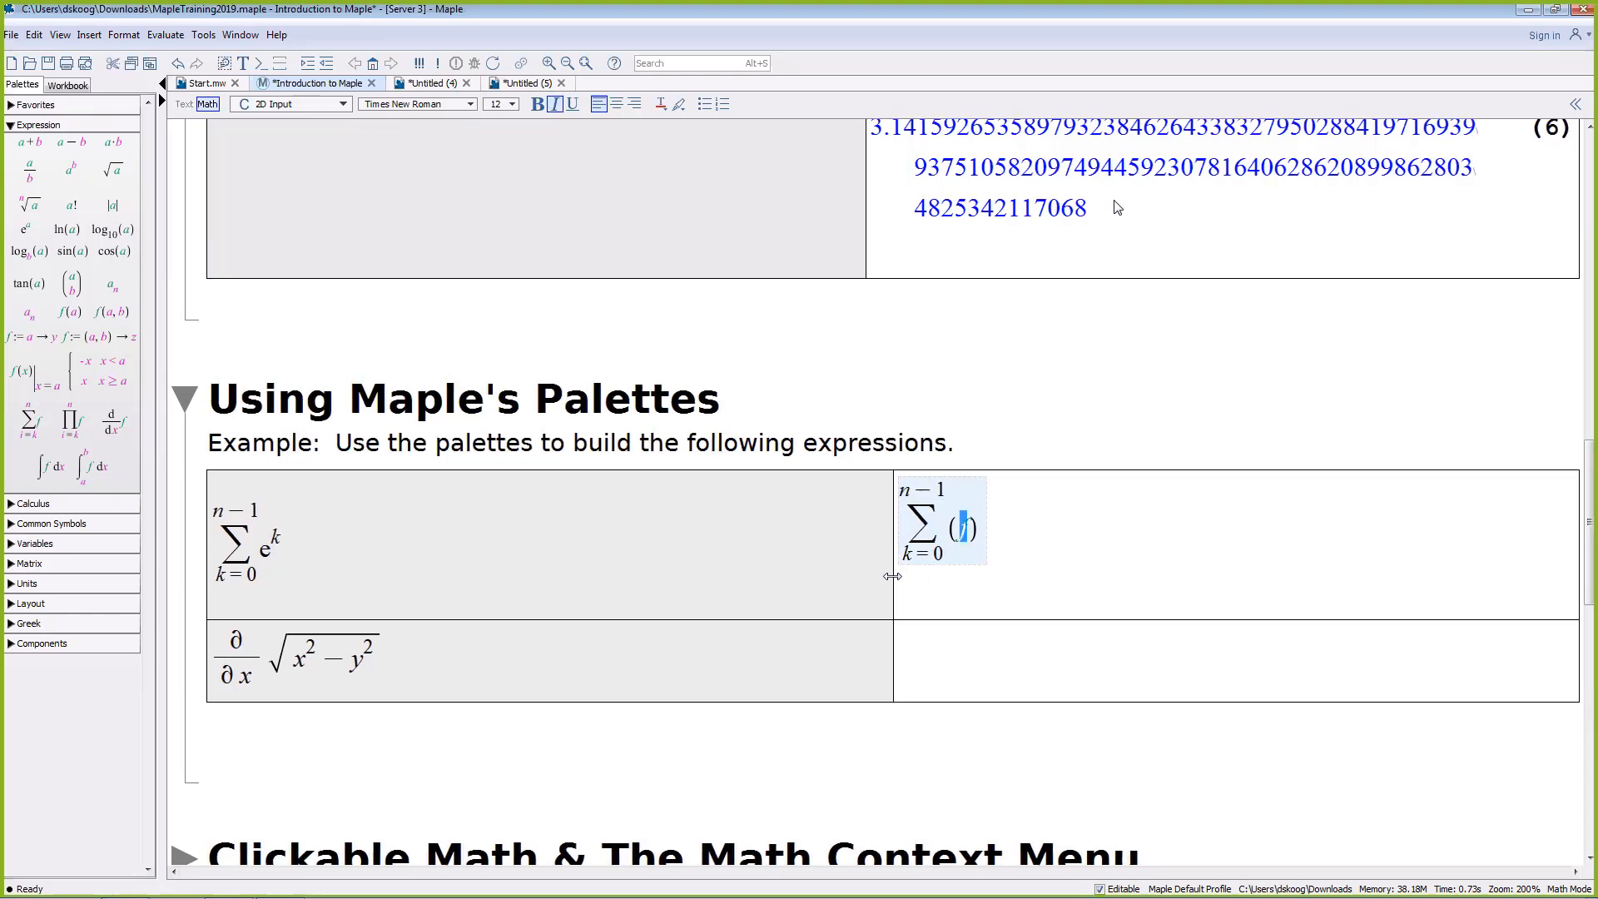
left_click(36, 227)
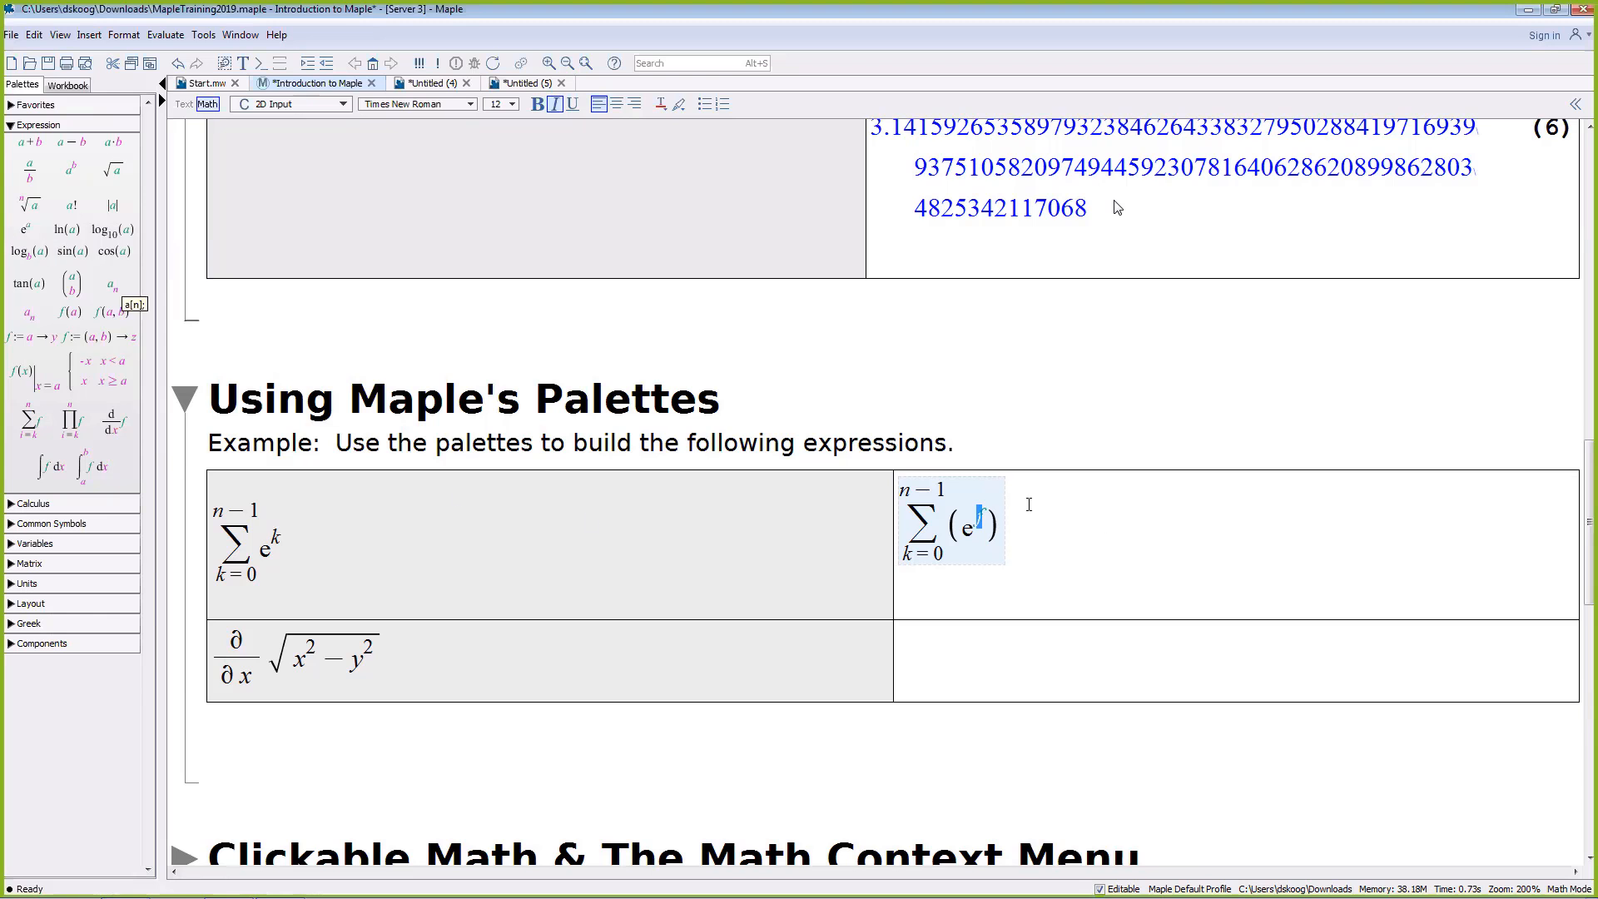
type("k")
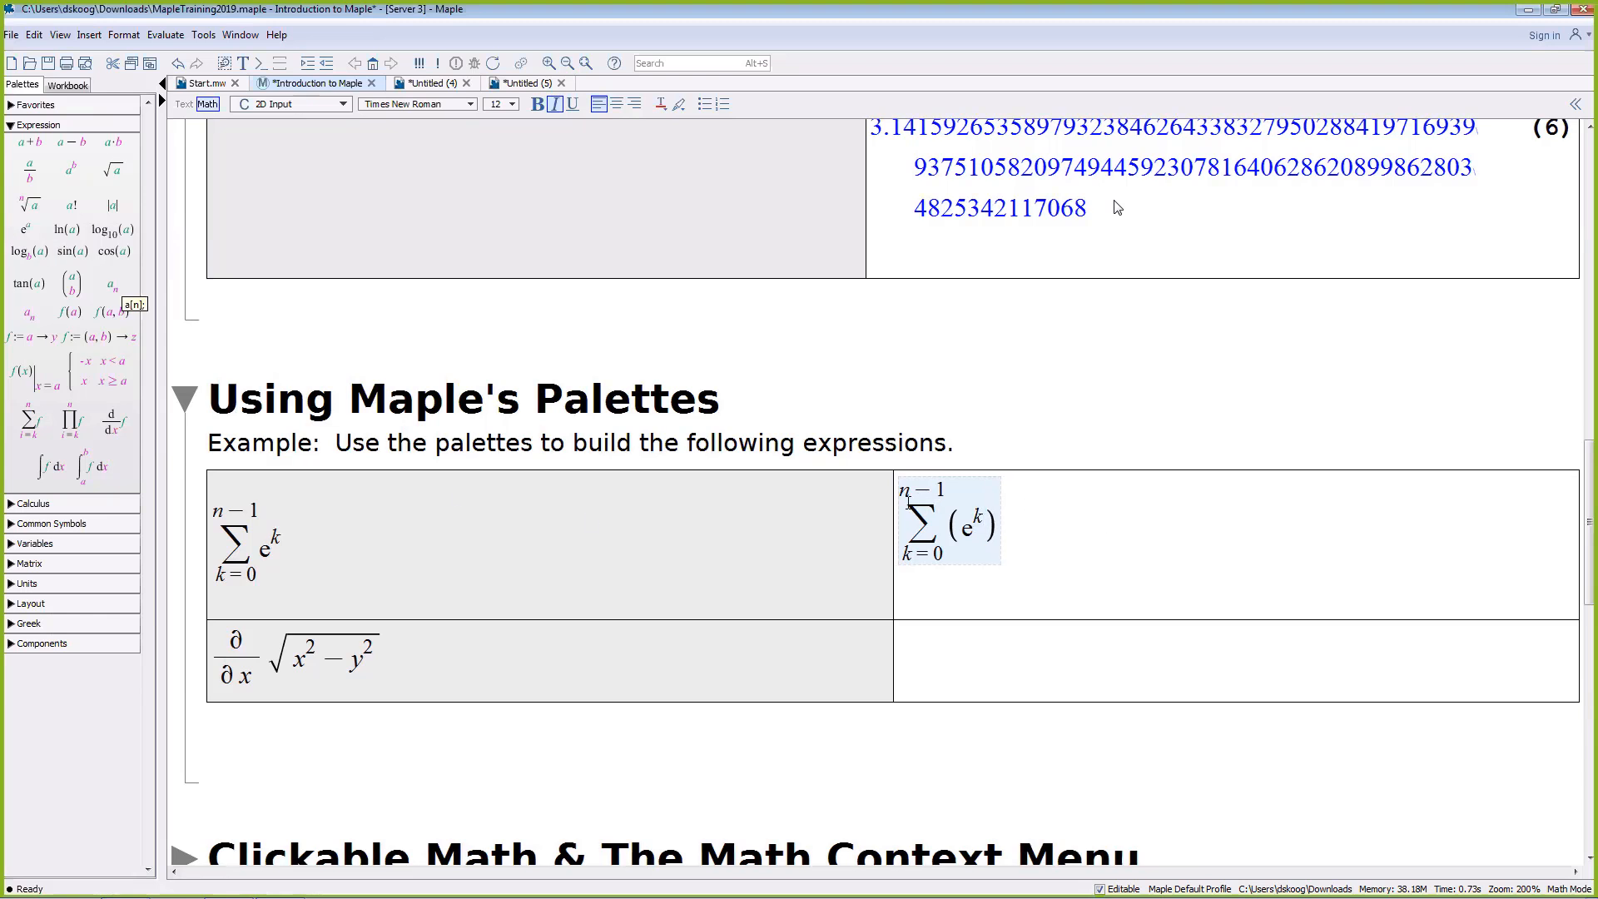
key("Return")
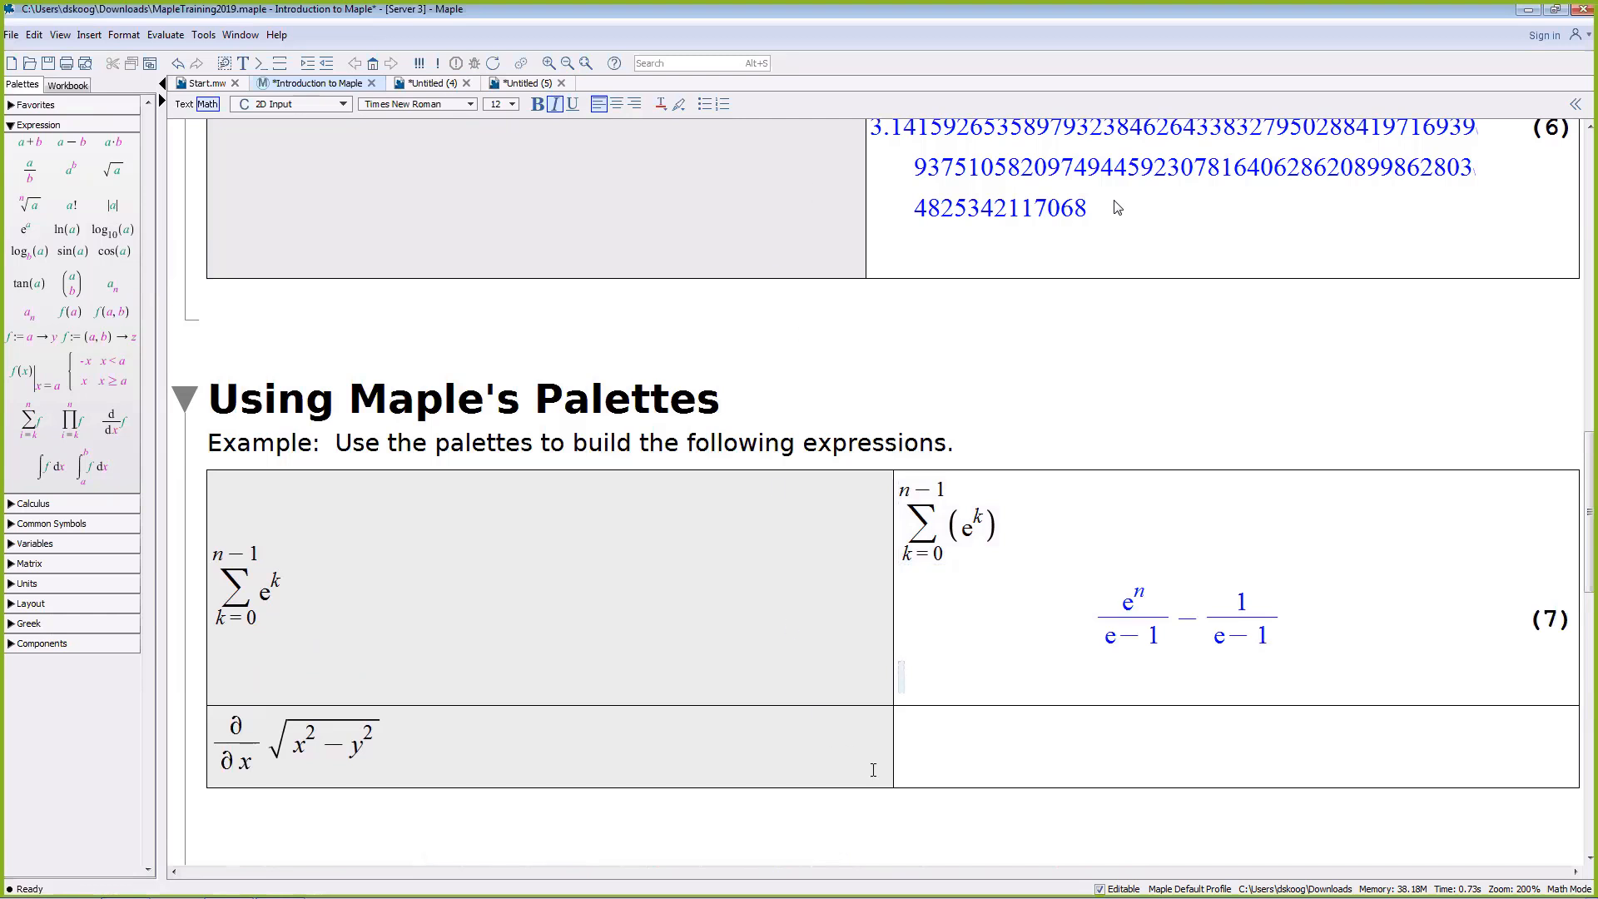
Step: Insert a partial derivative template with respect to x in the empty cell beside the second expression
left_click(980, 781)
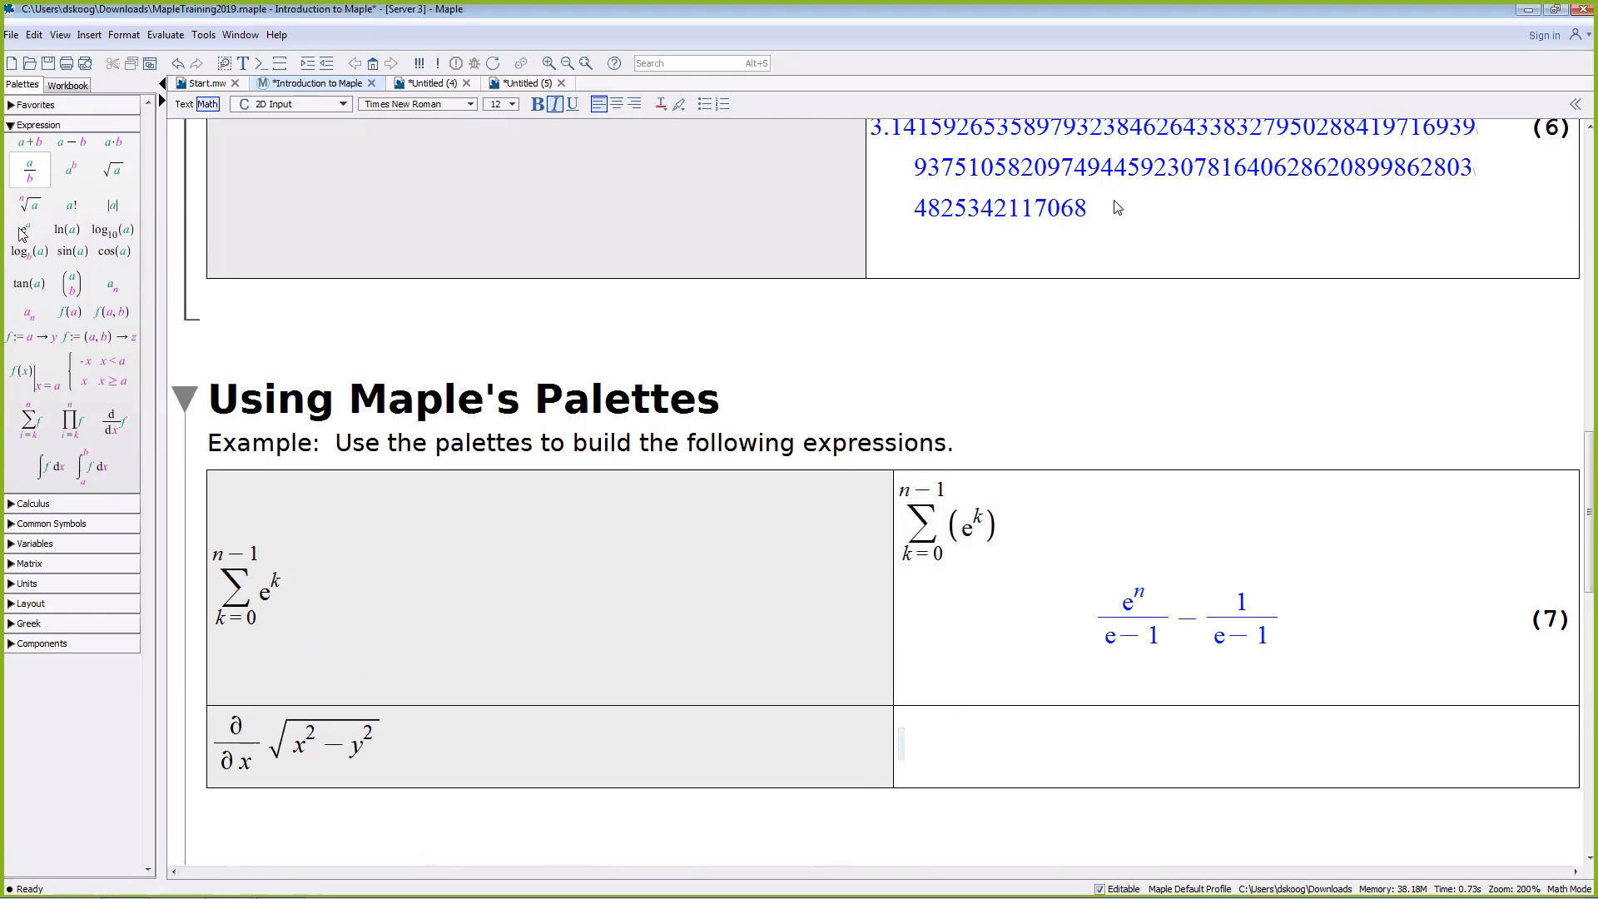
left_click(20, 505)
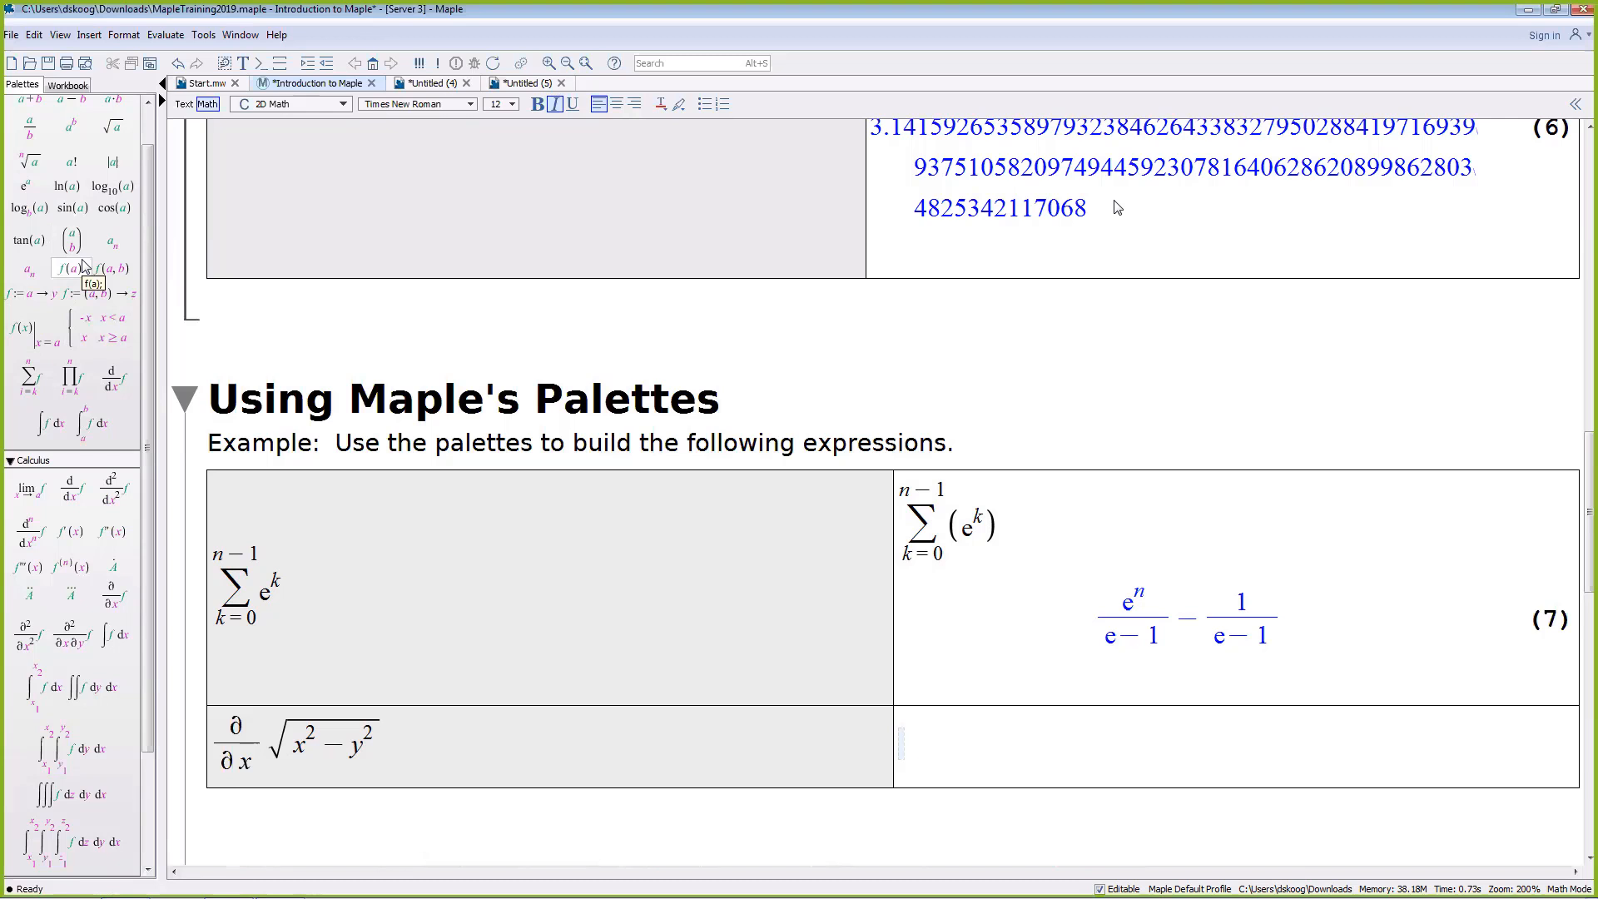
scroll(79, 375, "down", 3)
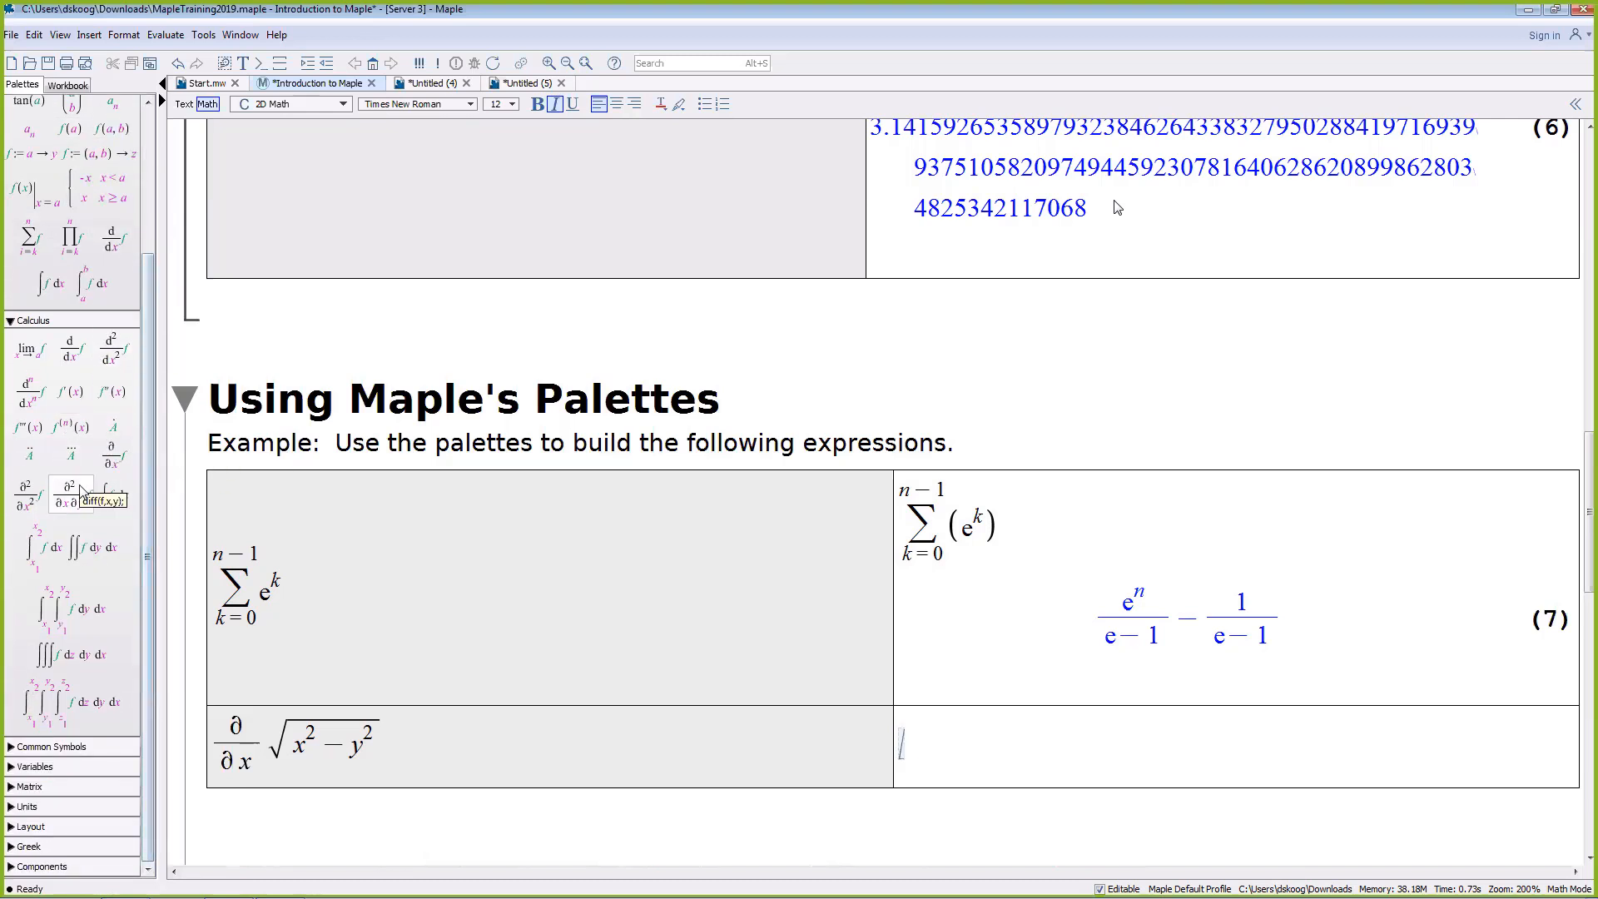
left_click(111, 455)
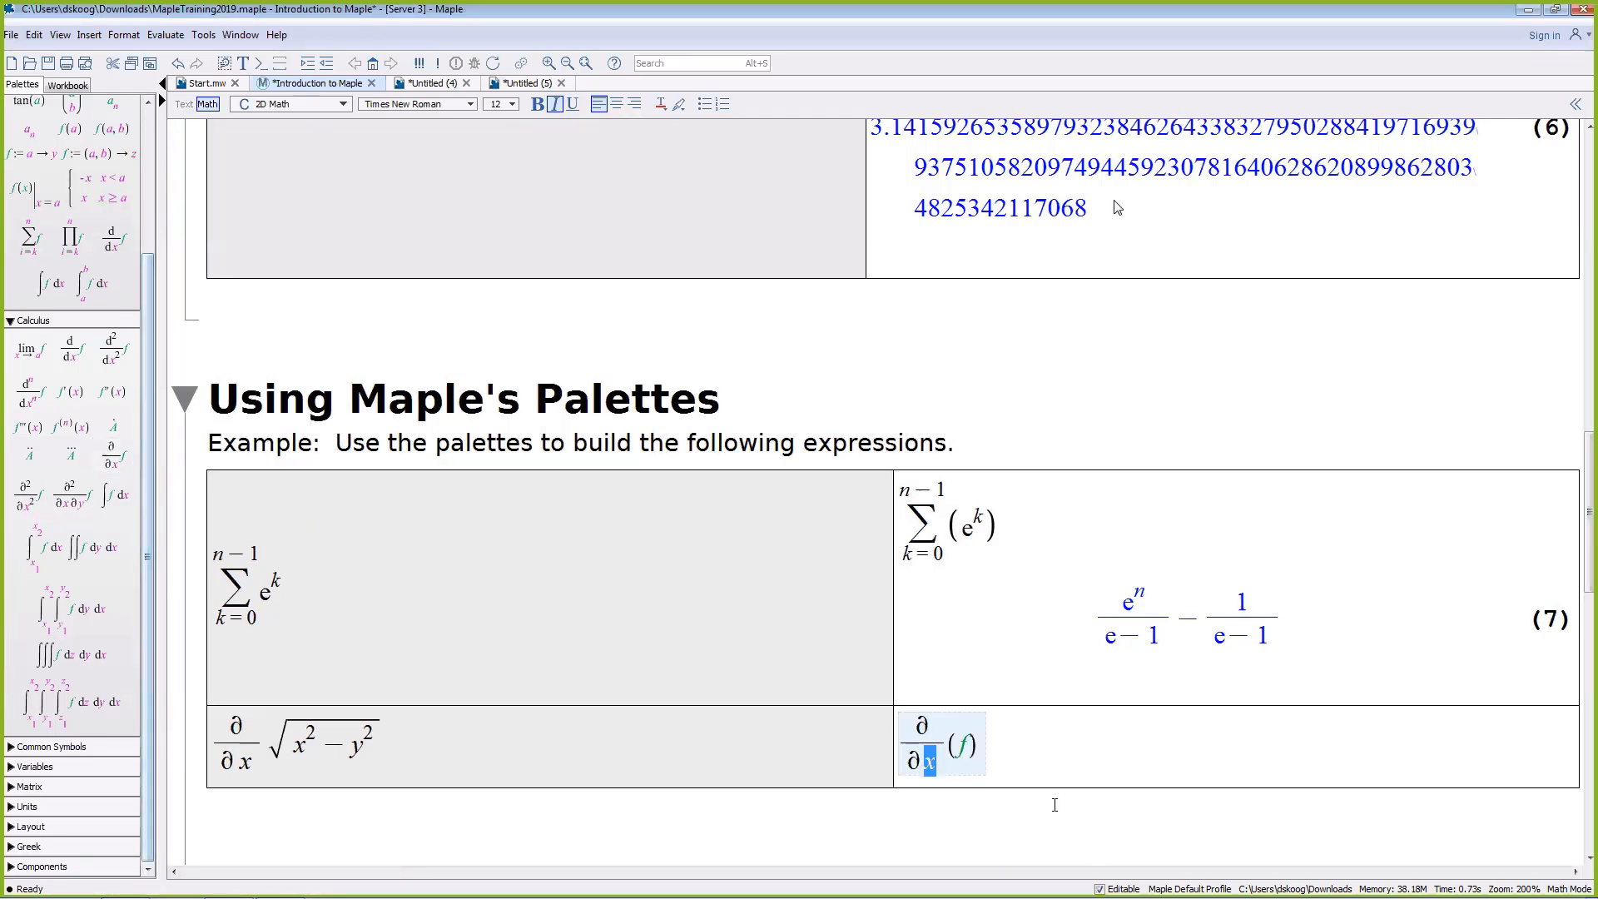
type("x")
key("Tab")
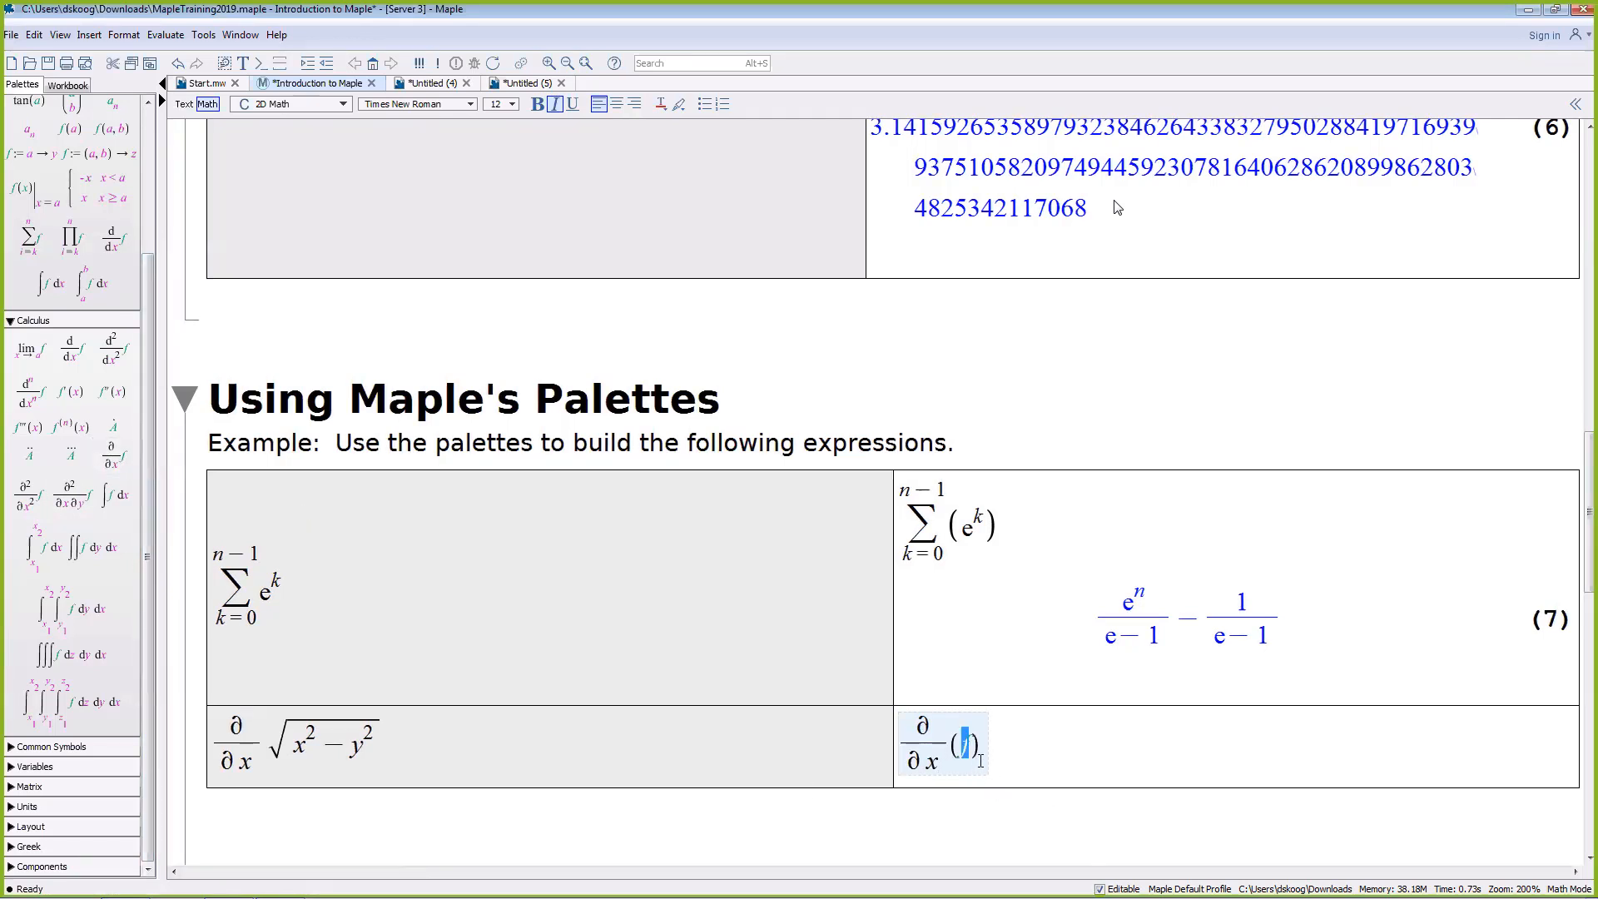
Step: Enter x^2 - y^2 as the function to differentiate and evaluate the partial derivative
type("x^")
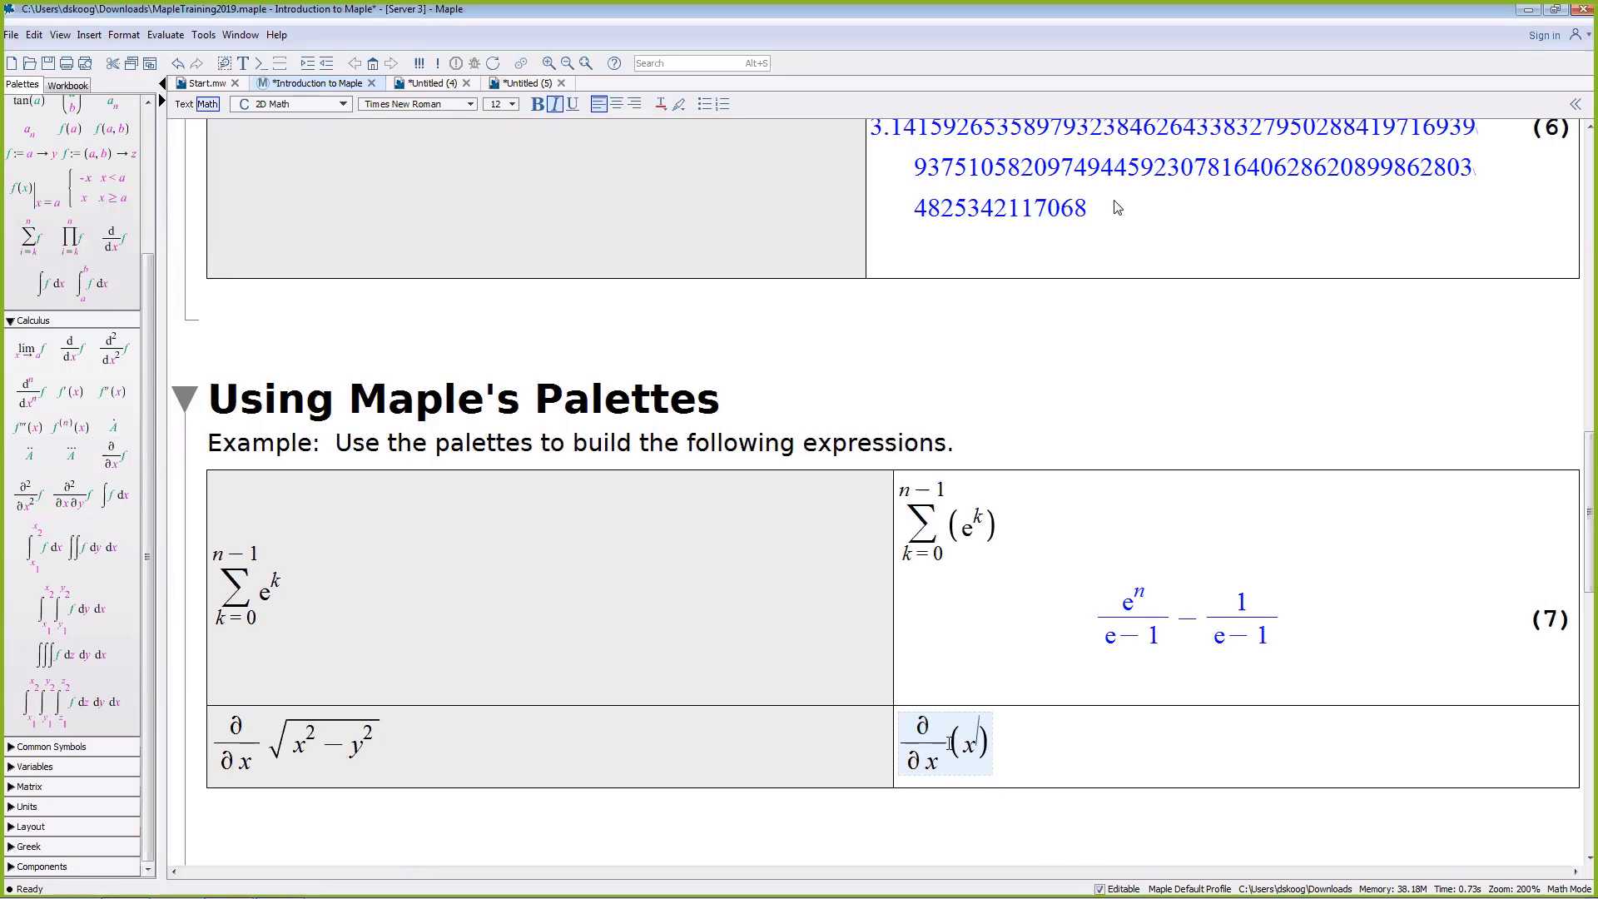
type("2")
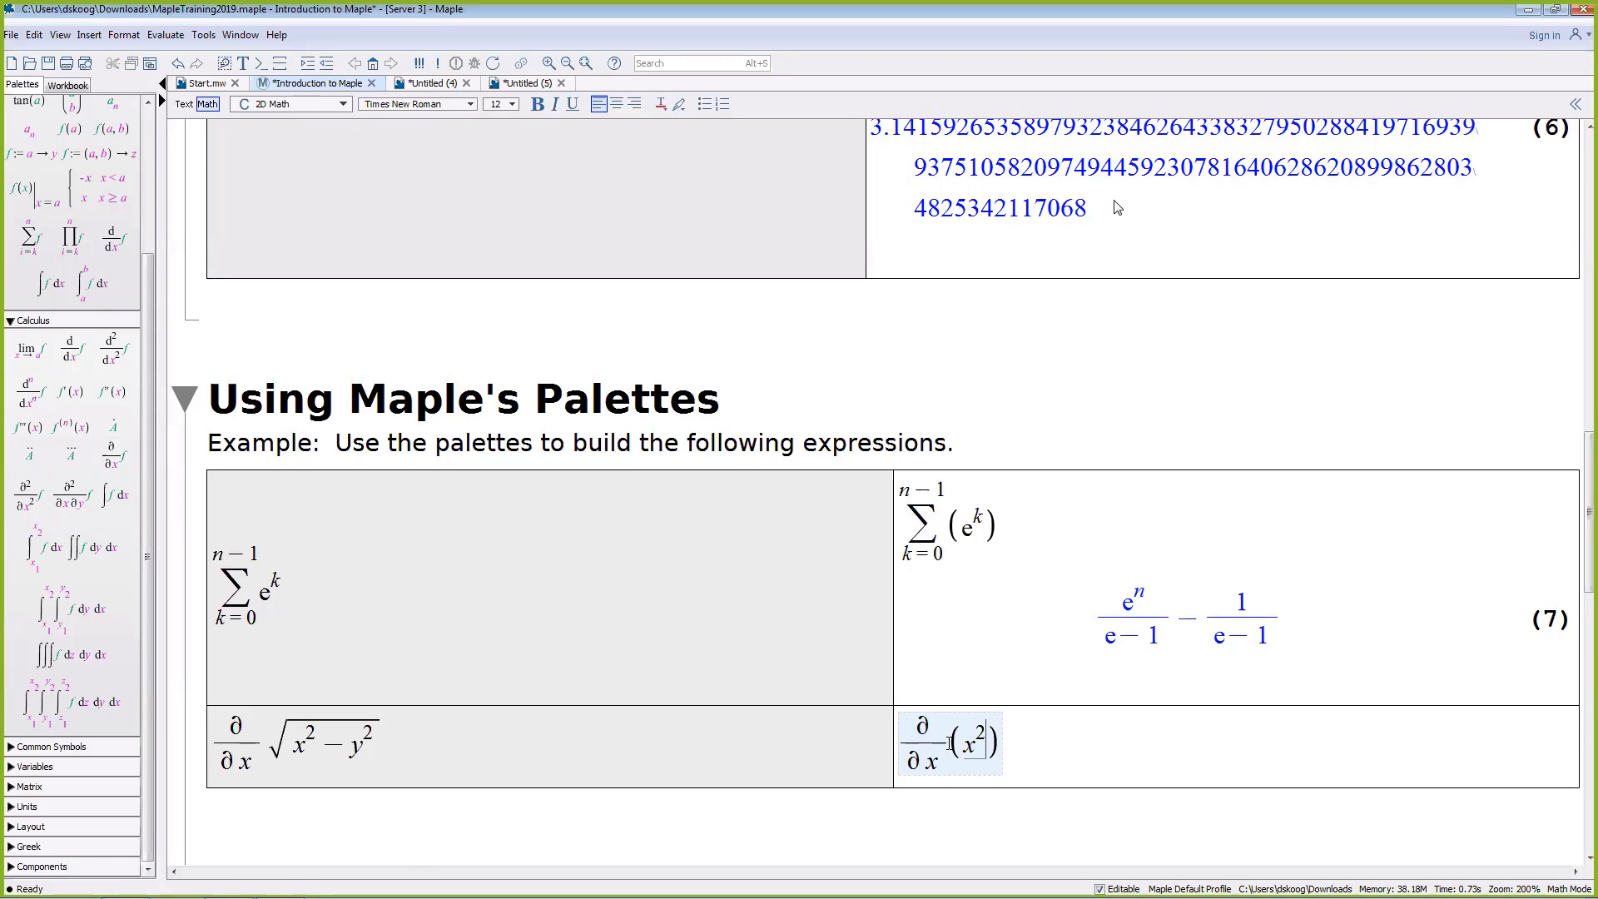
key("Right")
type("- y^")
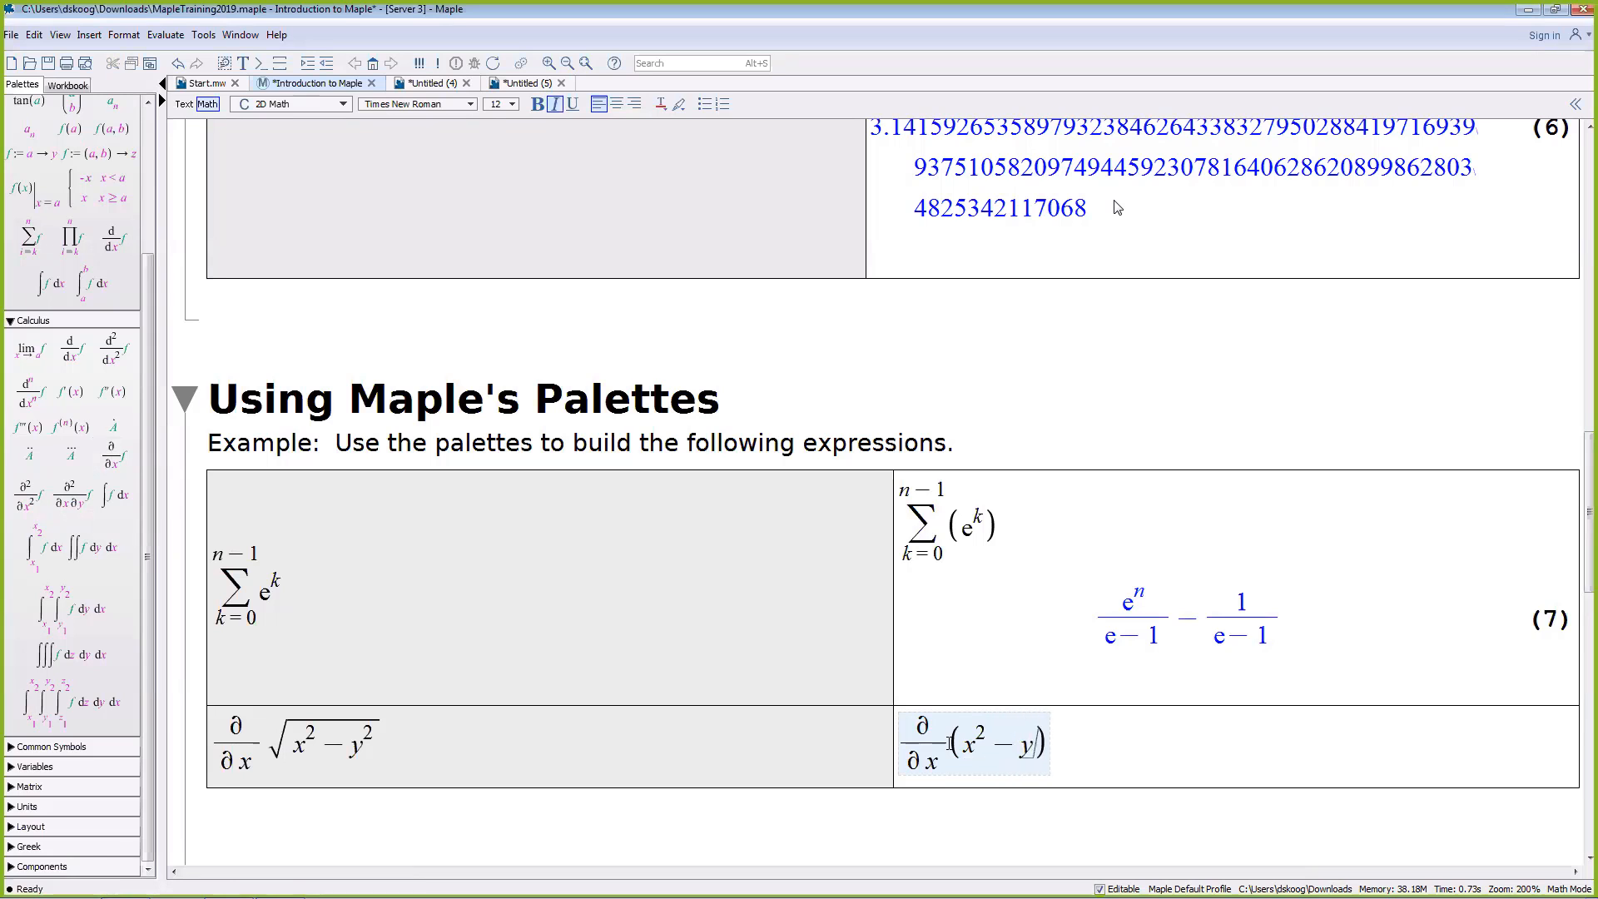
type("2")
key("Return")
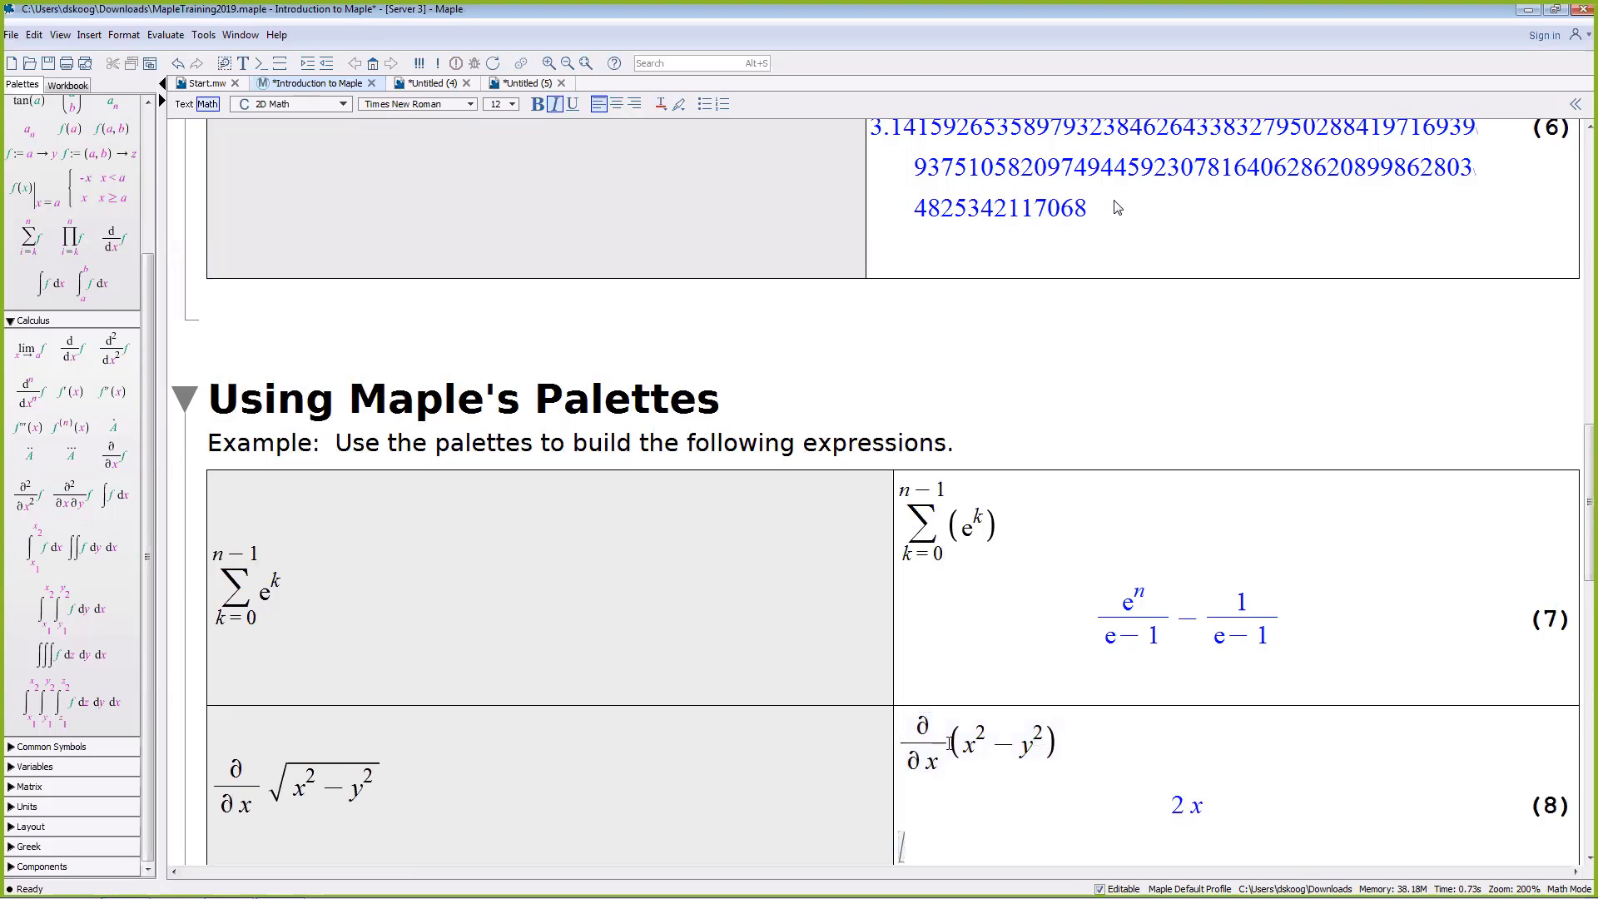
Step: Expand the Clickable Math & The Math Context Menu section and insert an indefinite integral template in the first example's empty row
scroll(843, 635, "down", 5)
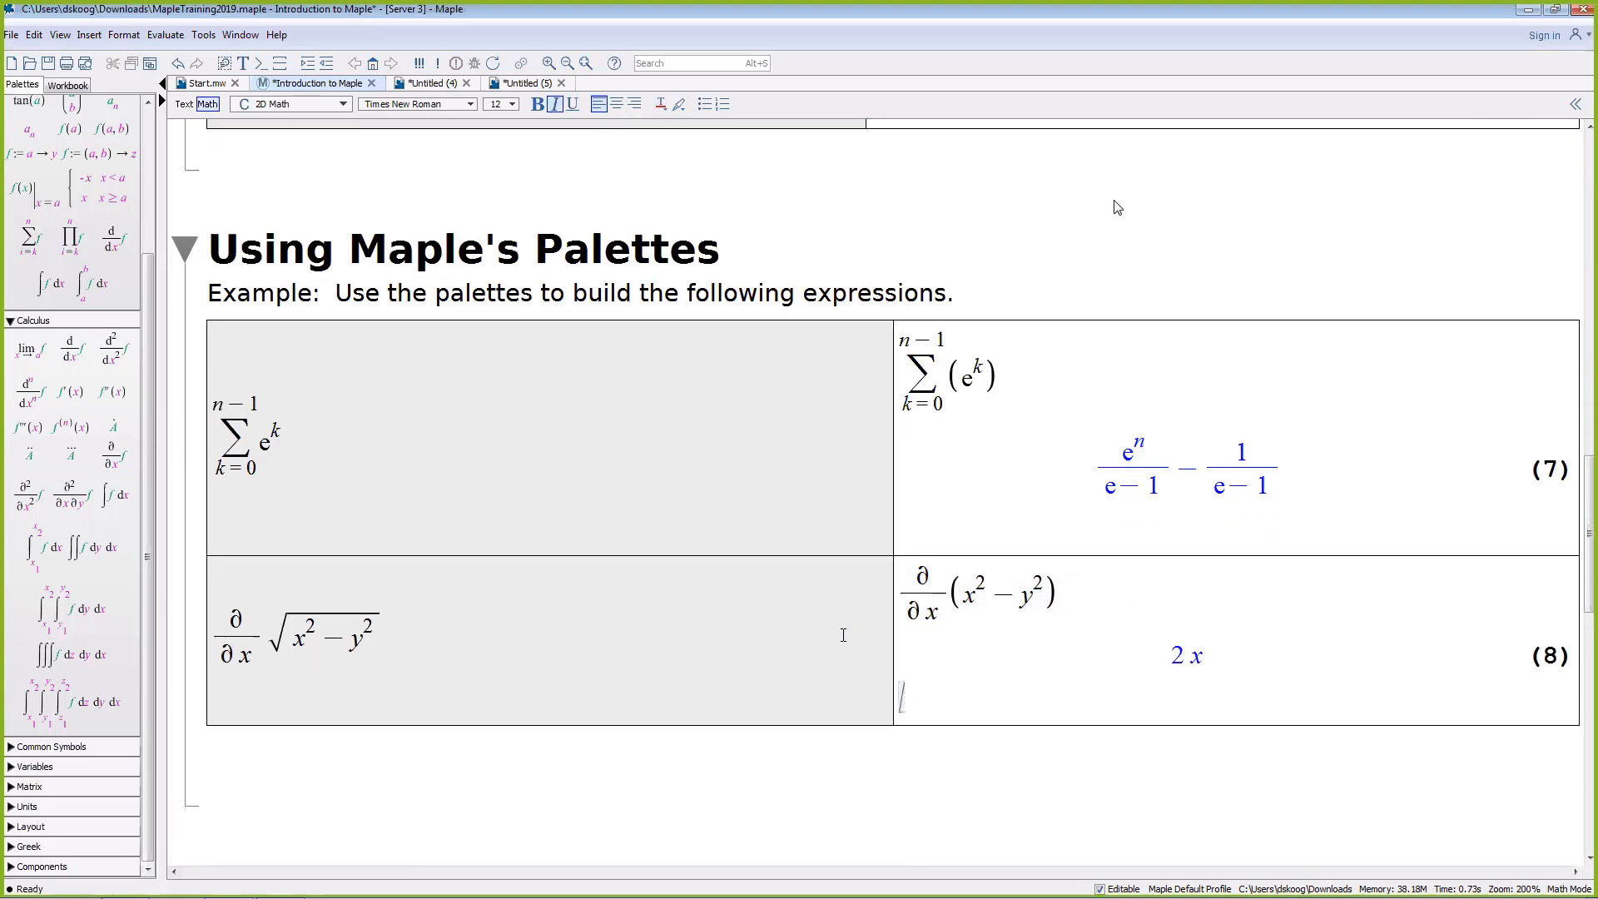
scroll(522, 485, "down", 6)
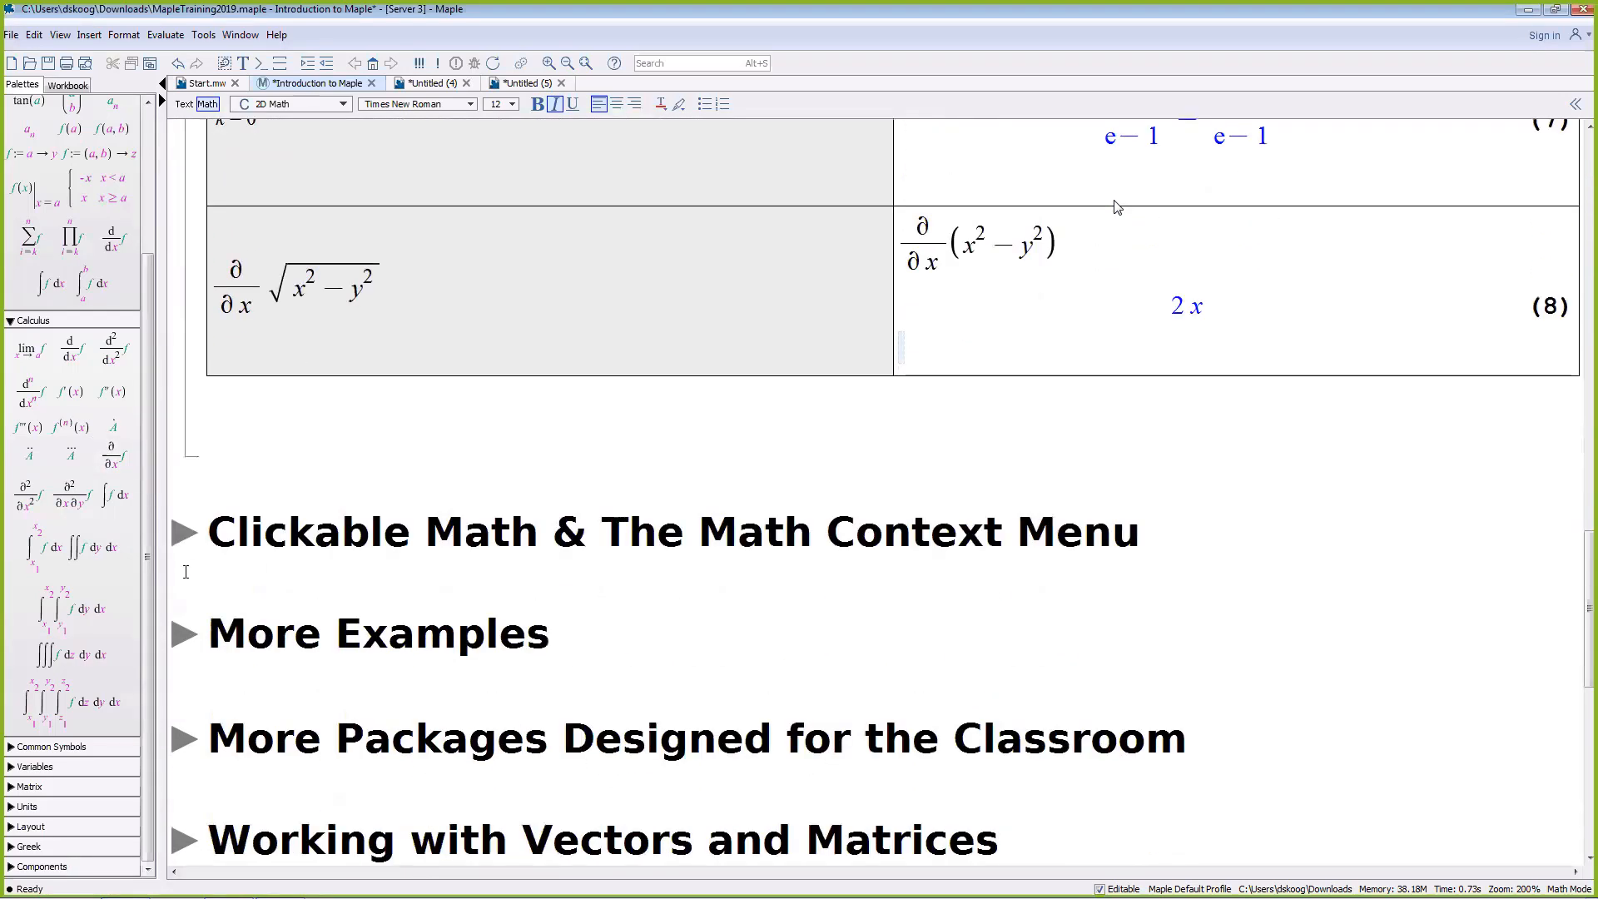
left_click(185, 531)
scroll(232, 502, "down", 6)
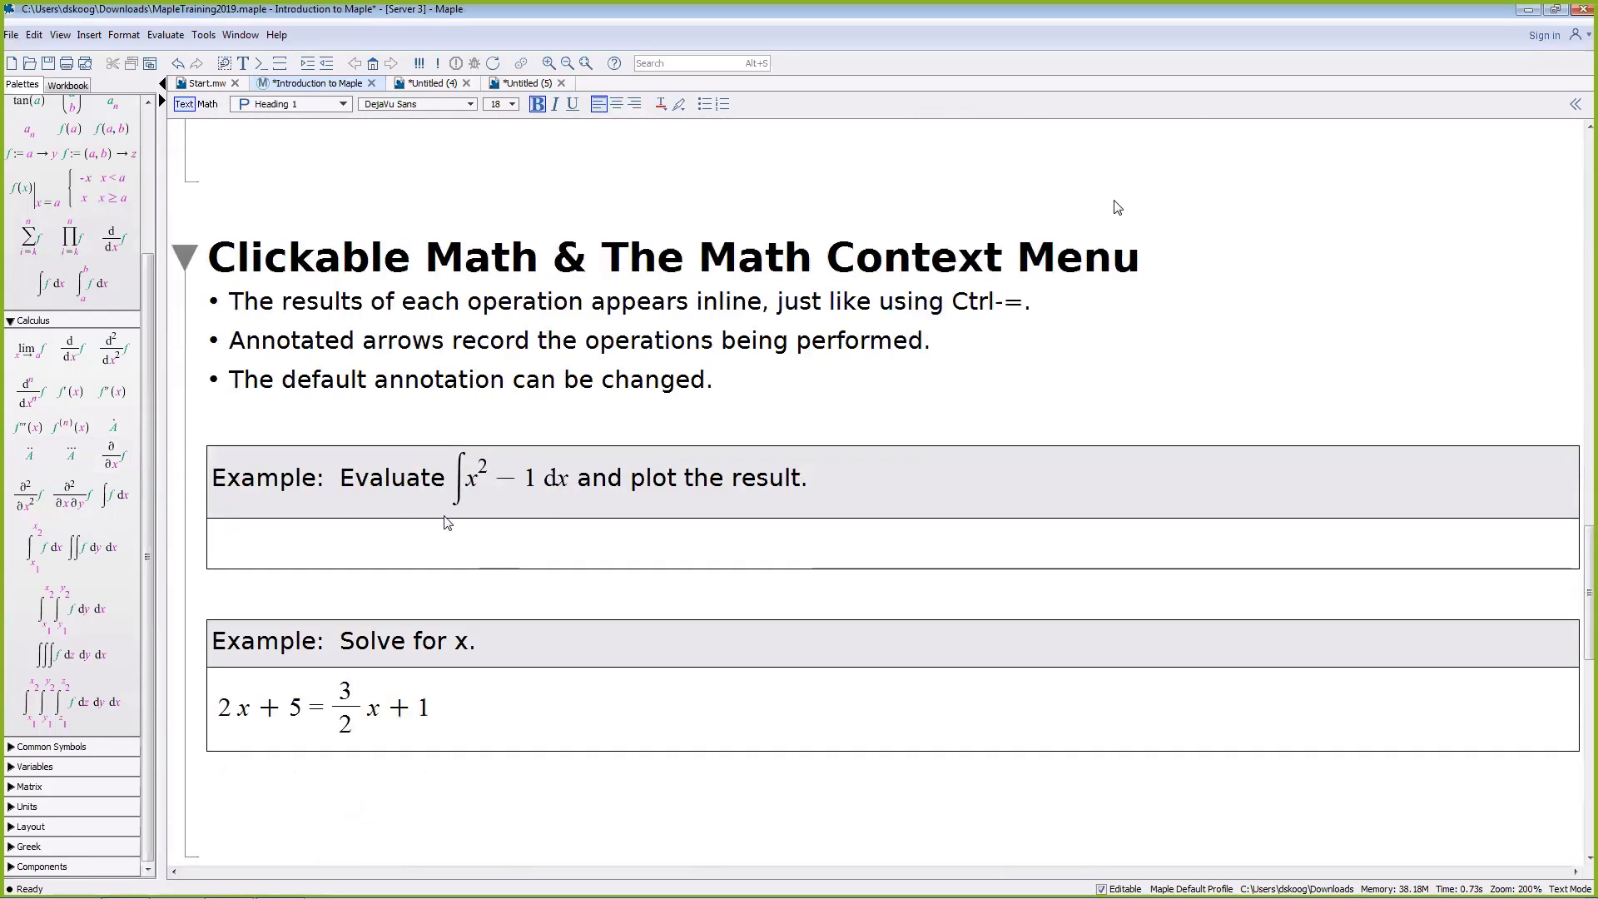
left_click(448, 550)
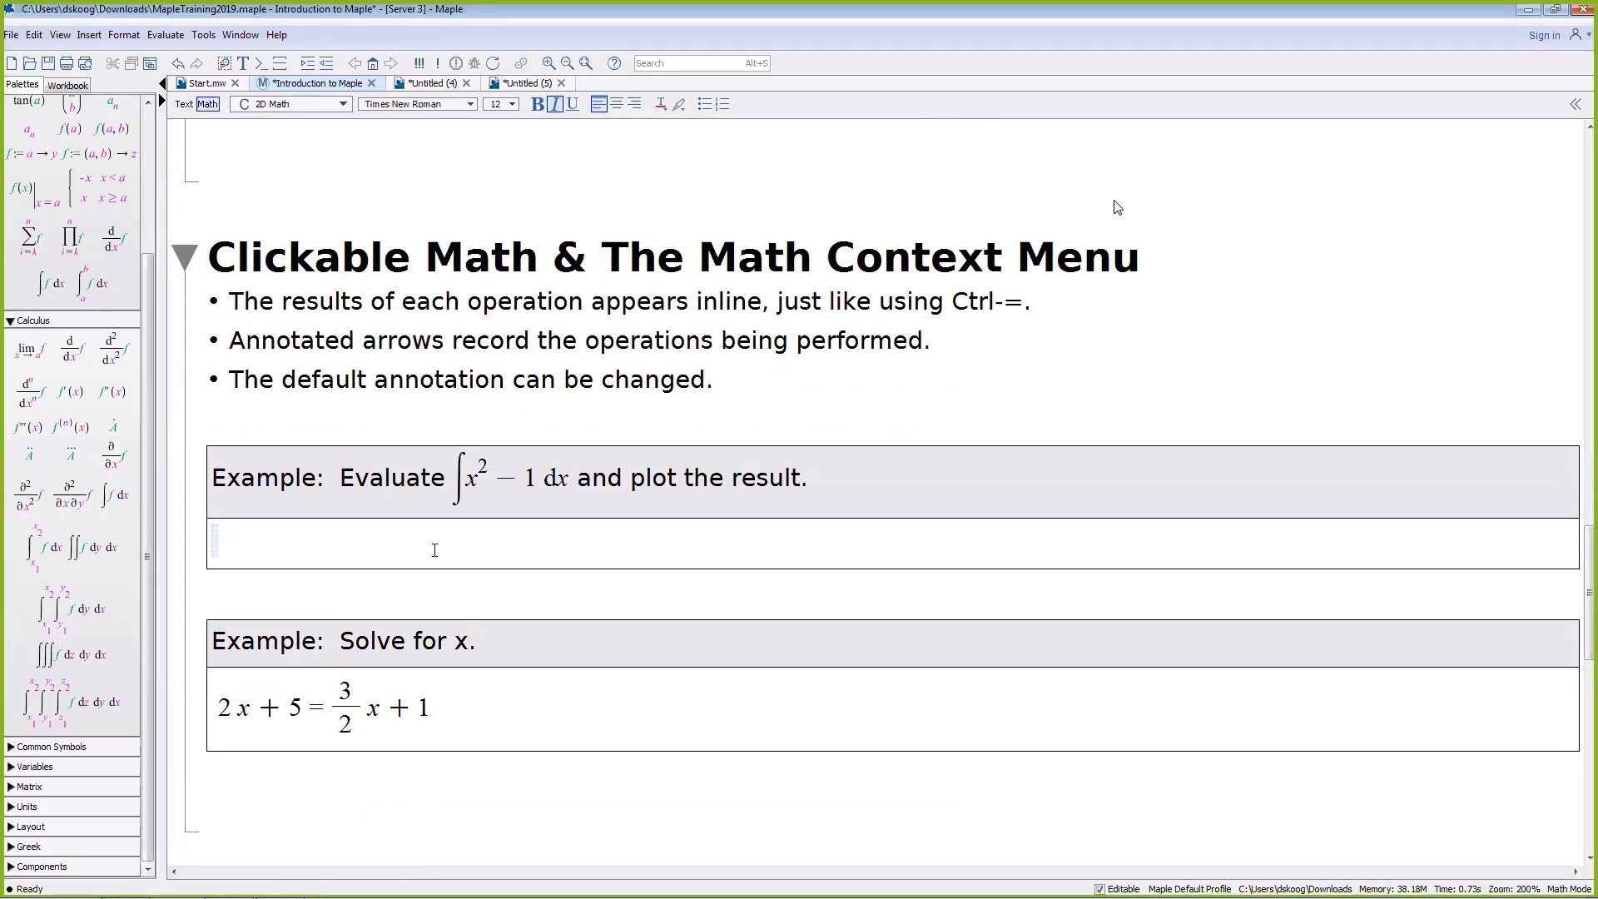
scroll(61, 474, "up", 4)
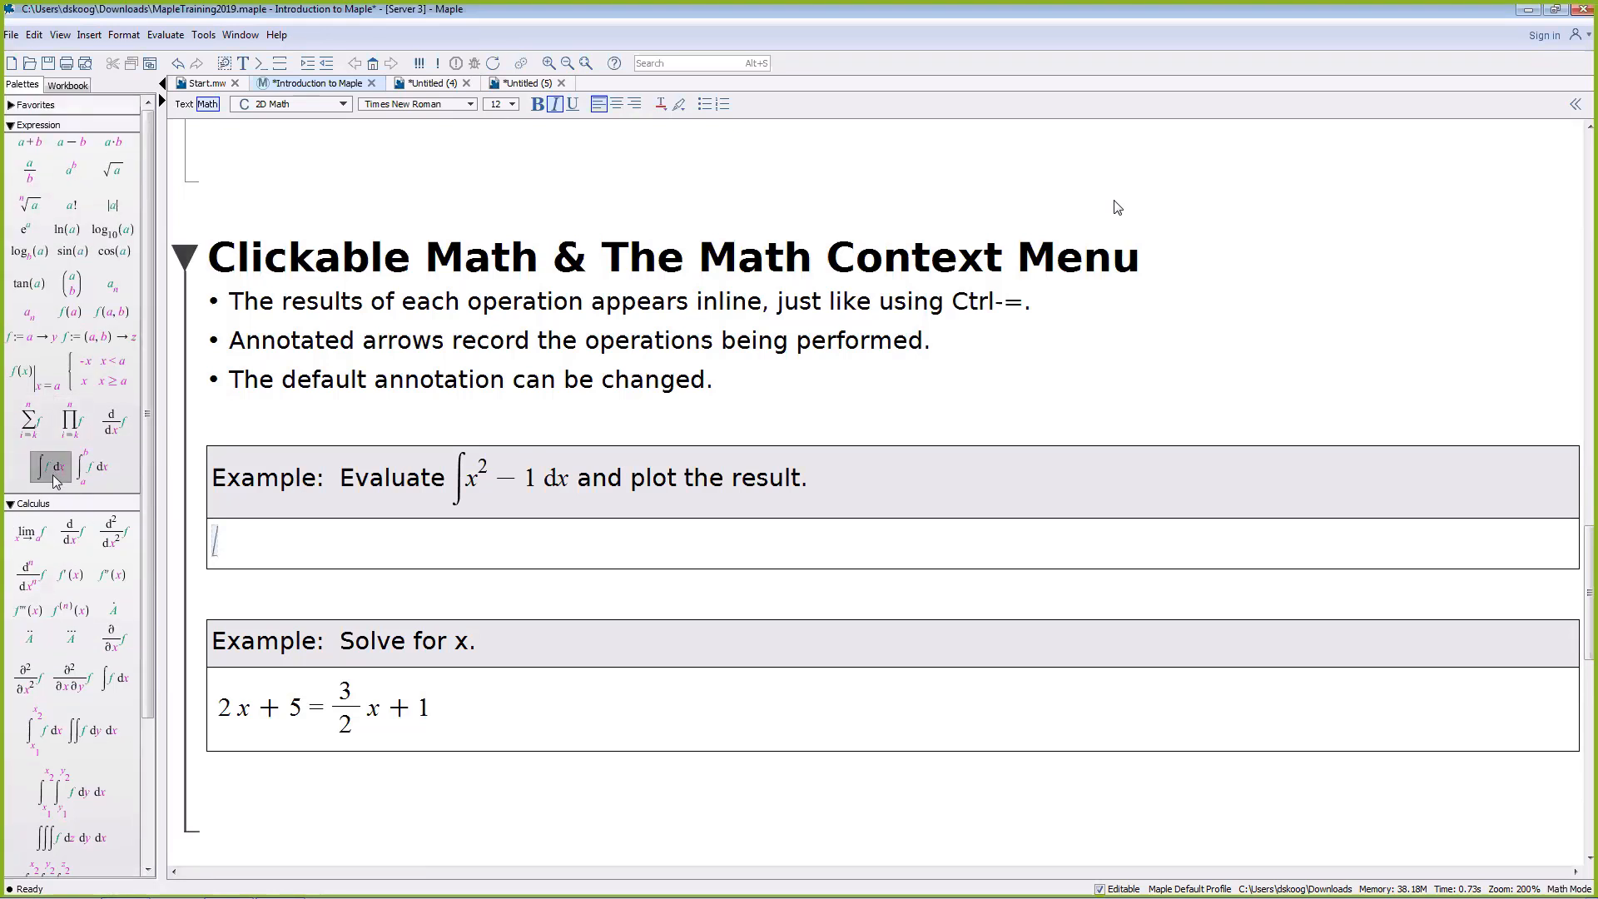
left_click(52, 470)
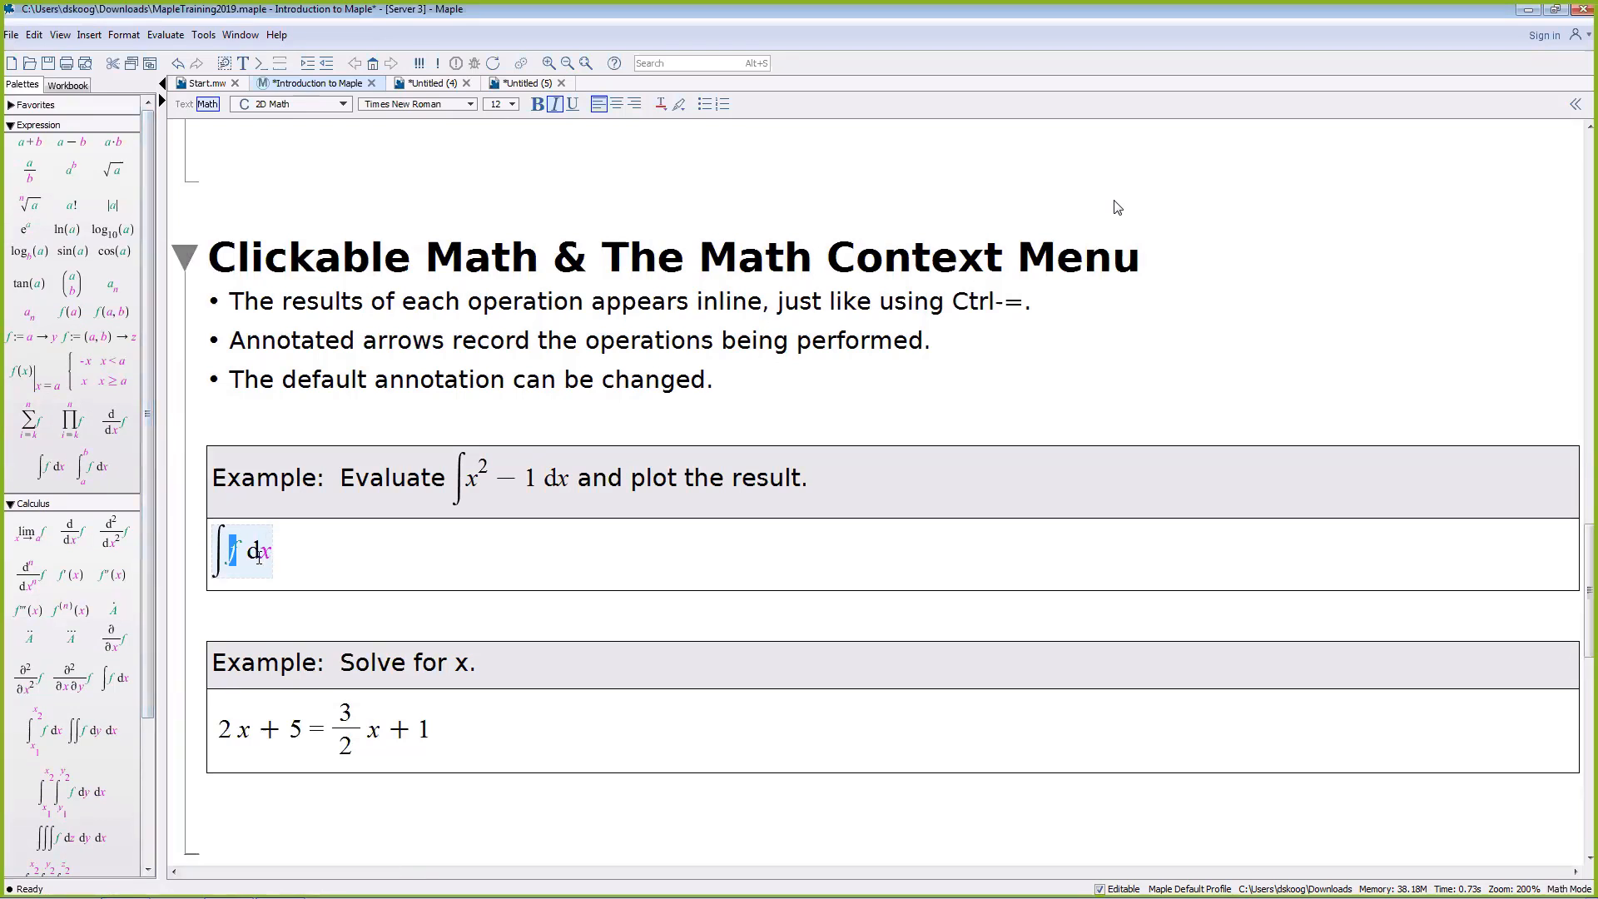
Step: Fill in the indefinite integral template with integrand x^2 - 1 and integration variable x, and evaluate the integral
type("x^2")
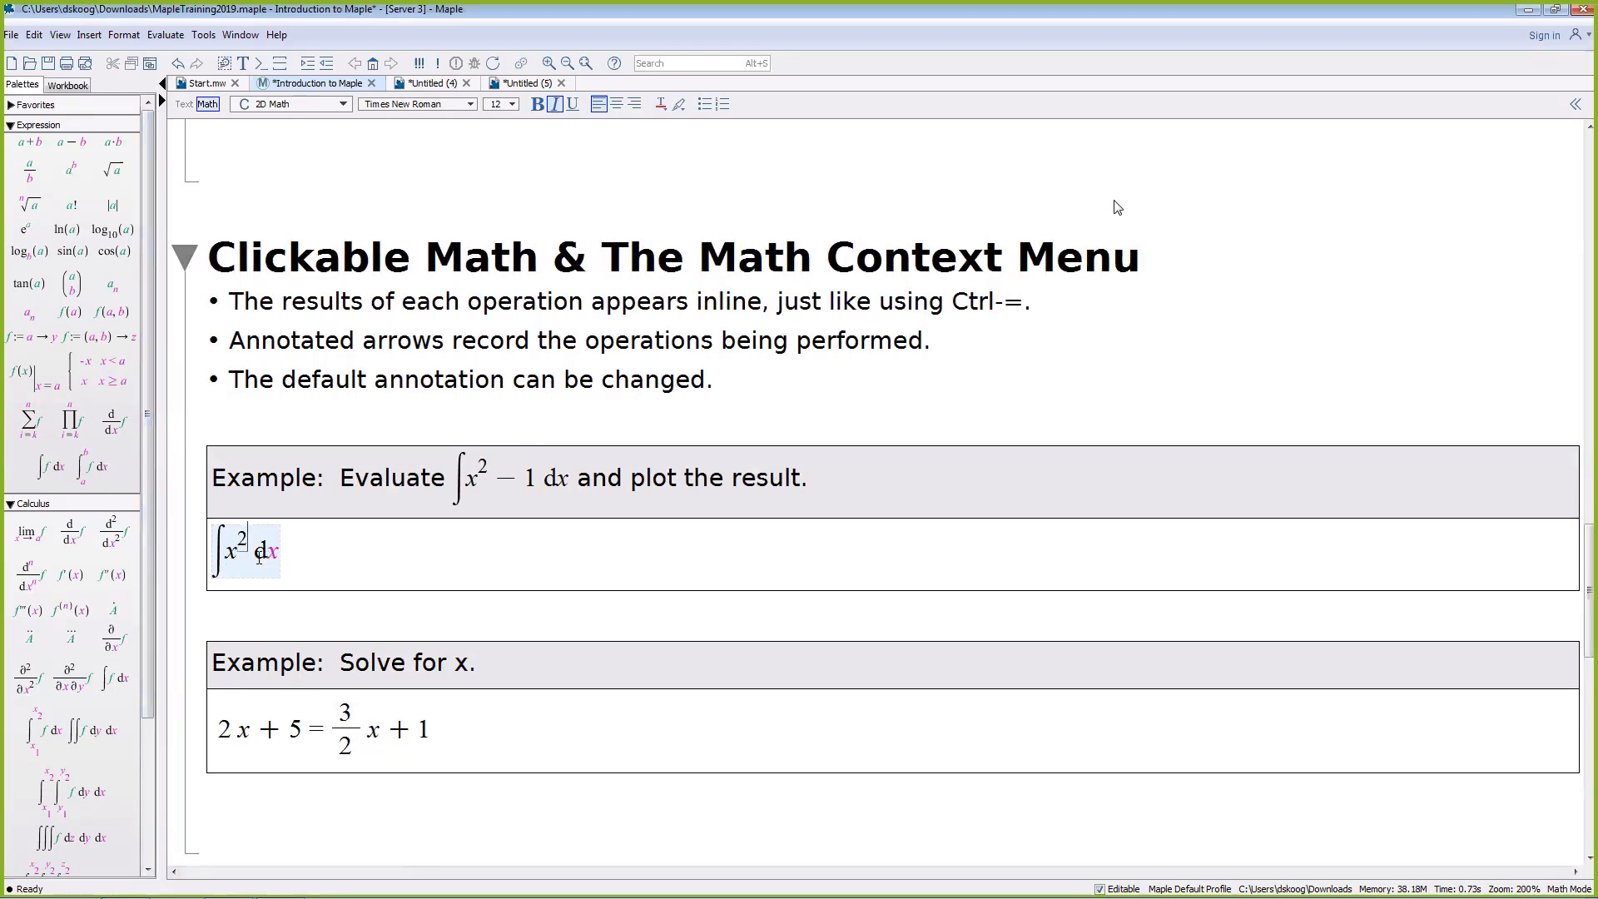
key("Right")
type("-1")
key("Tab")
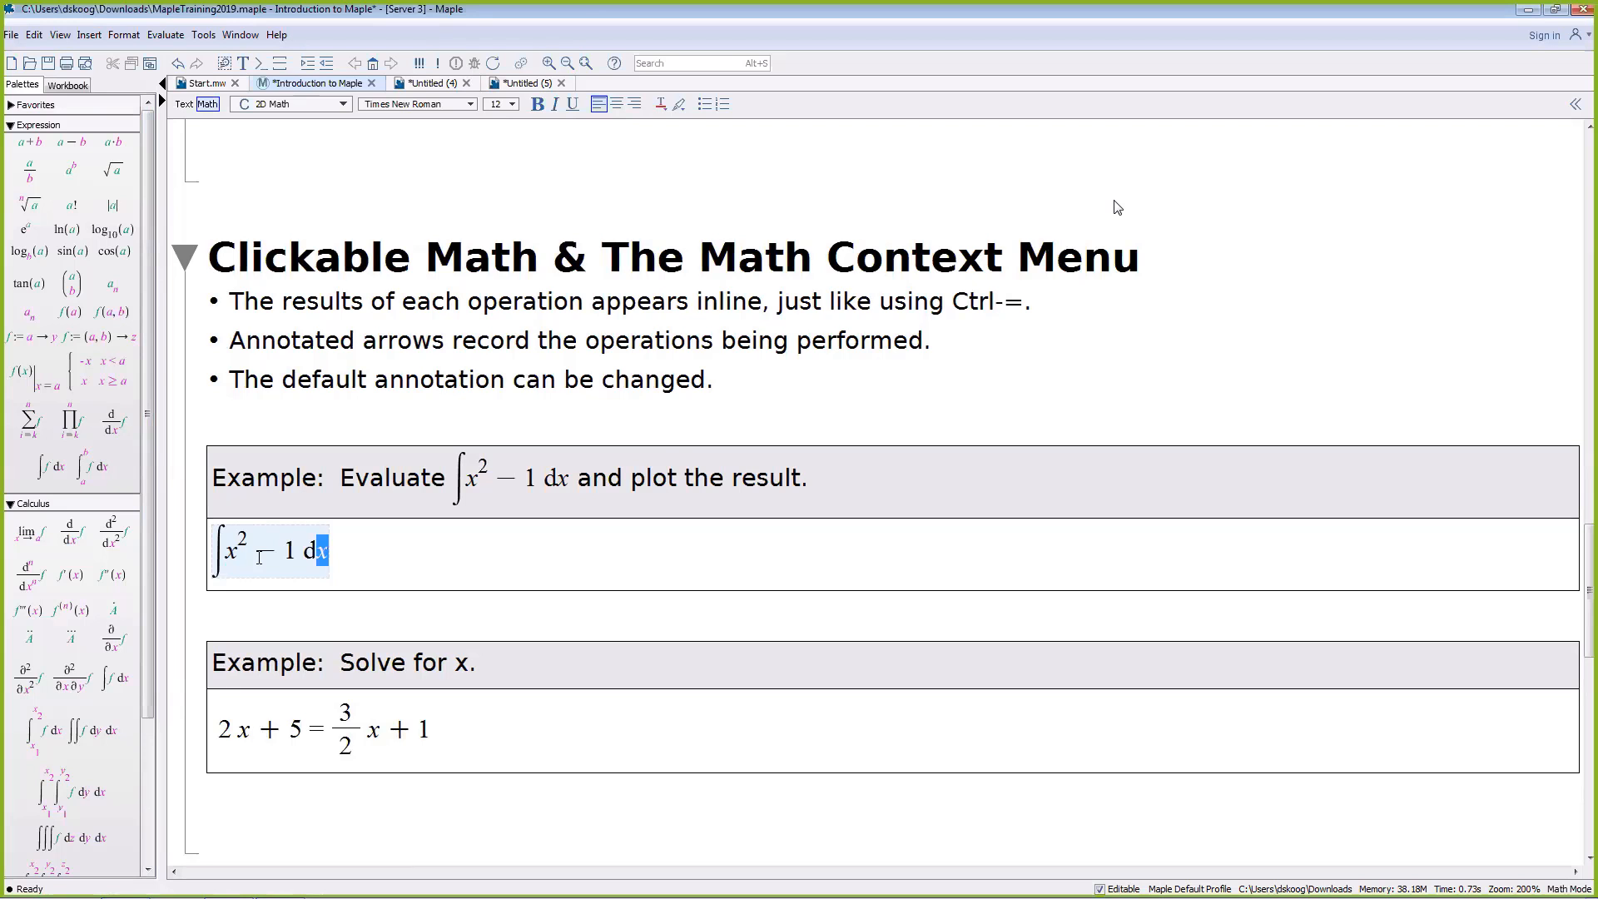
type("x")
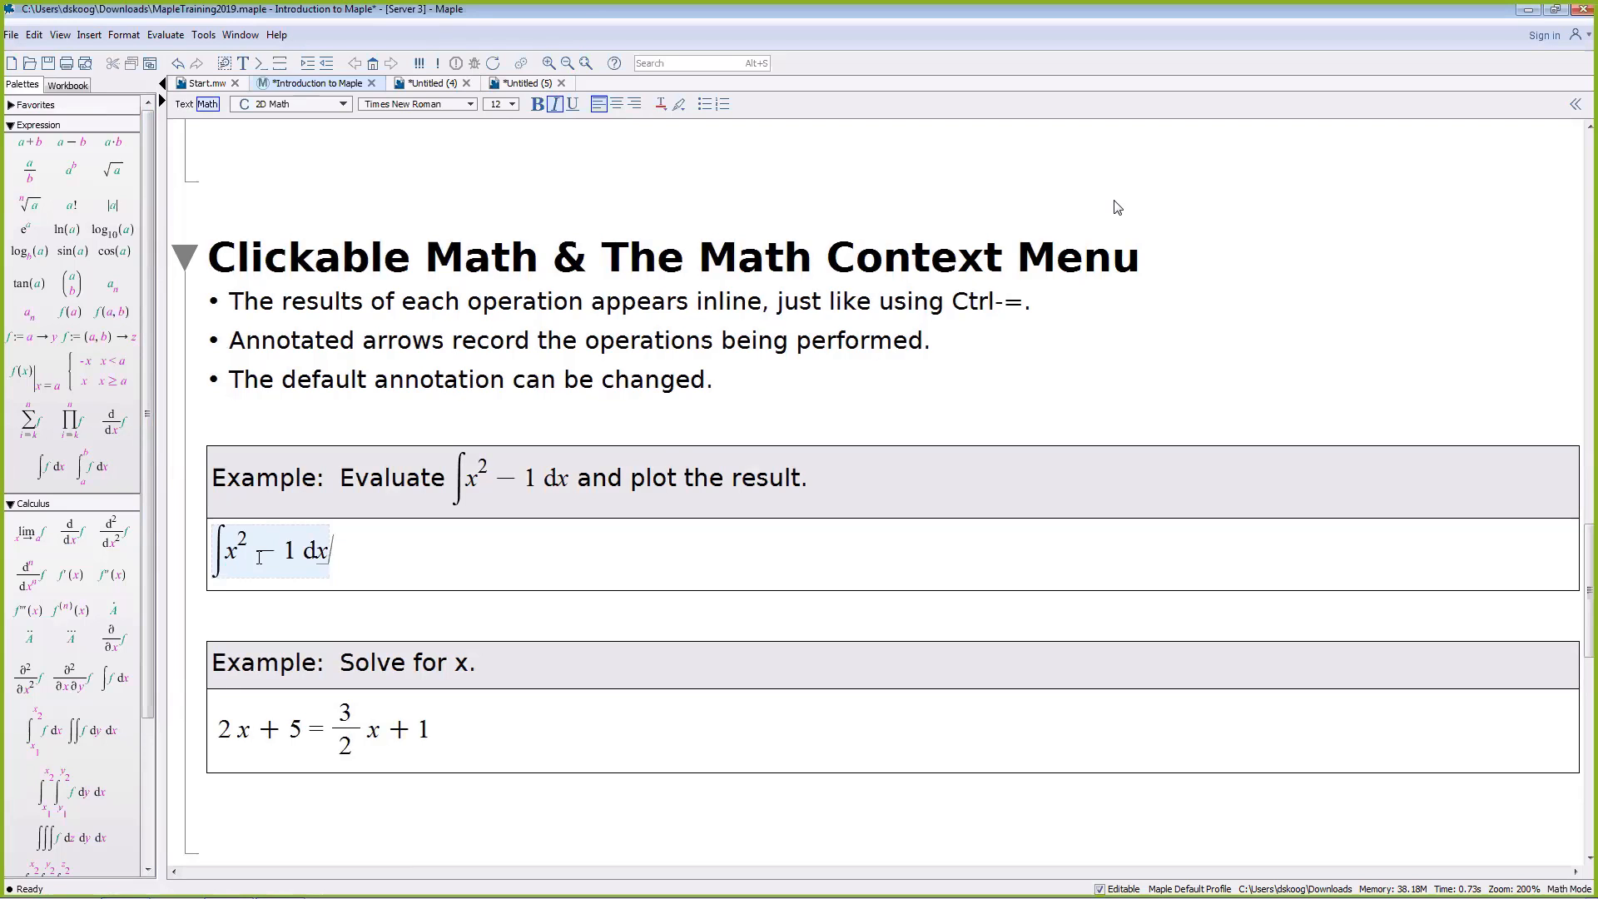
key("Return")
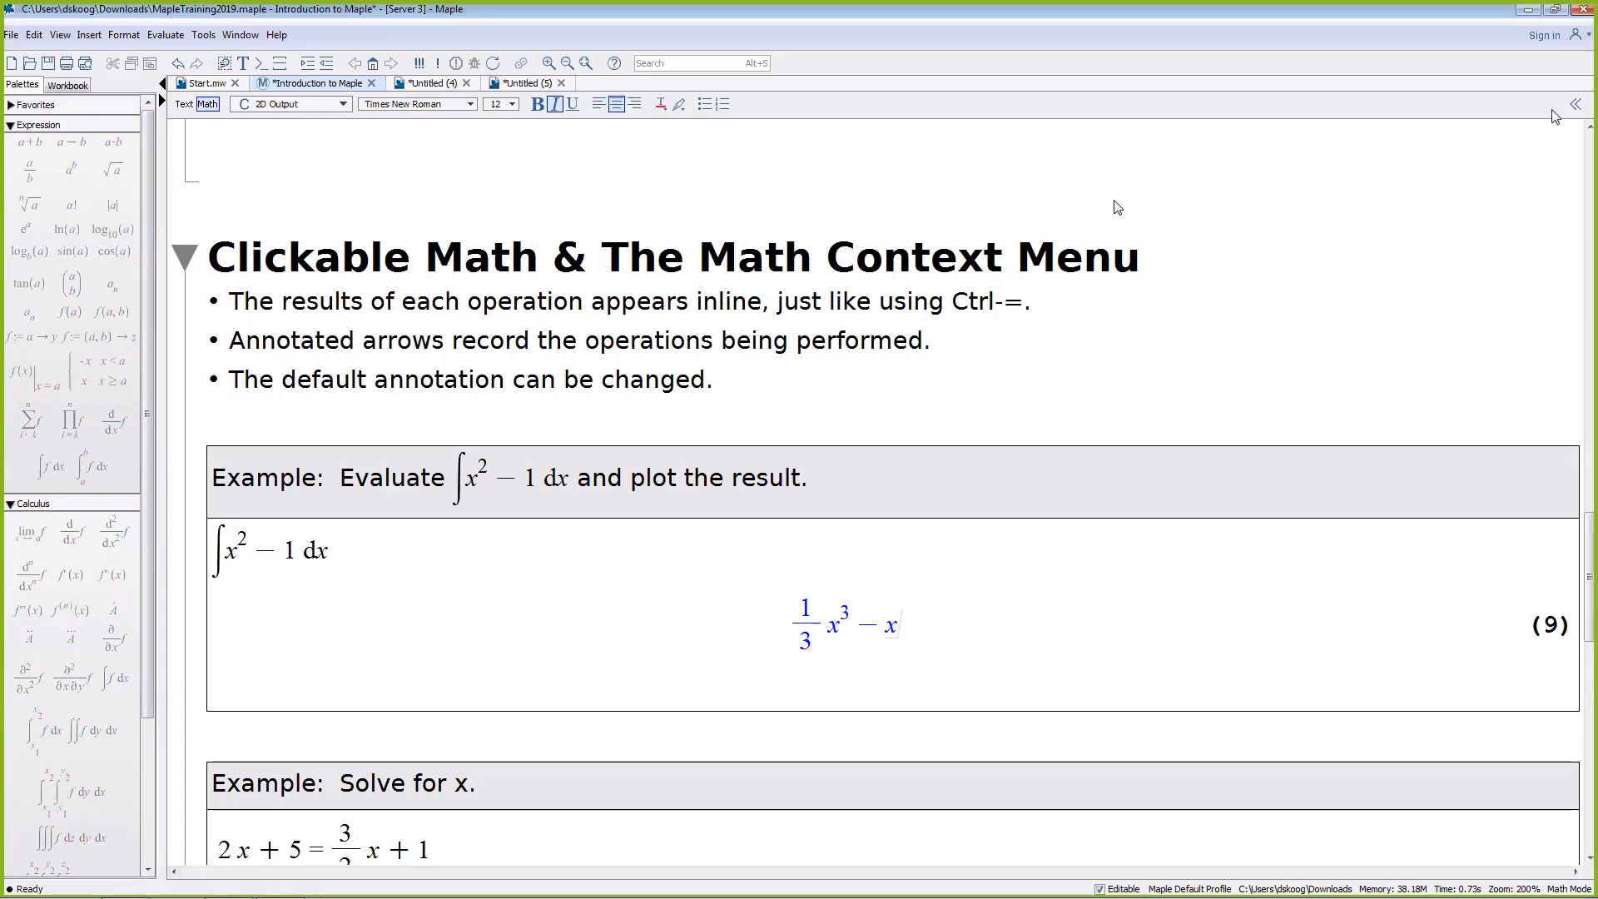
Step: Show the math context options for the integral's result and create a 2D plot of it
left_click(1574, 105)
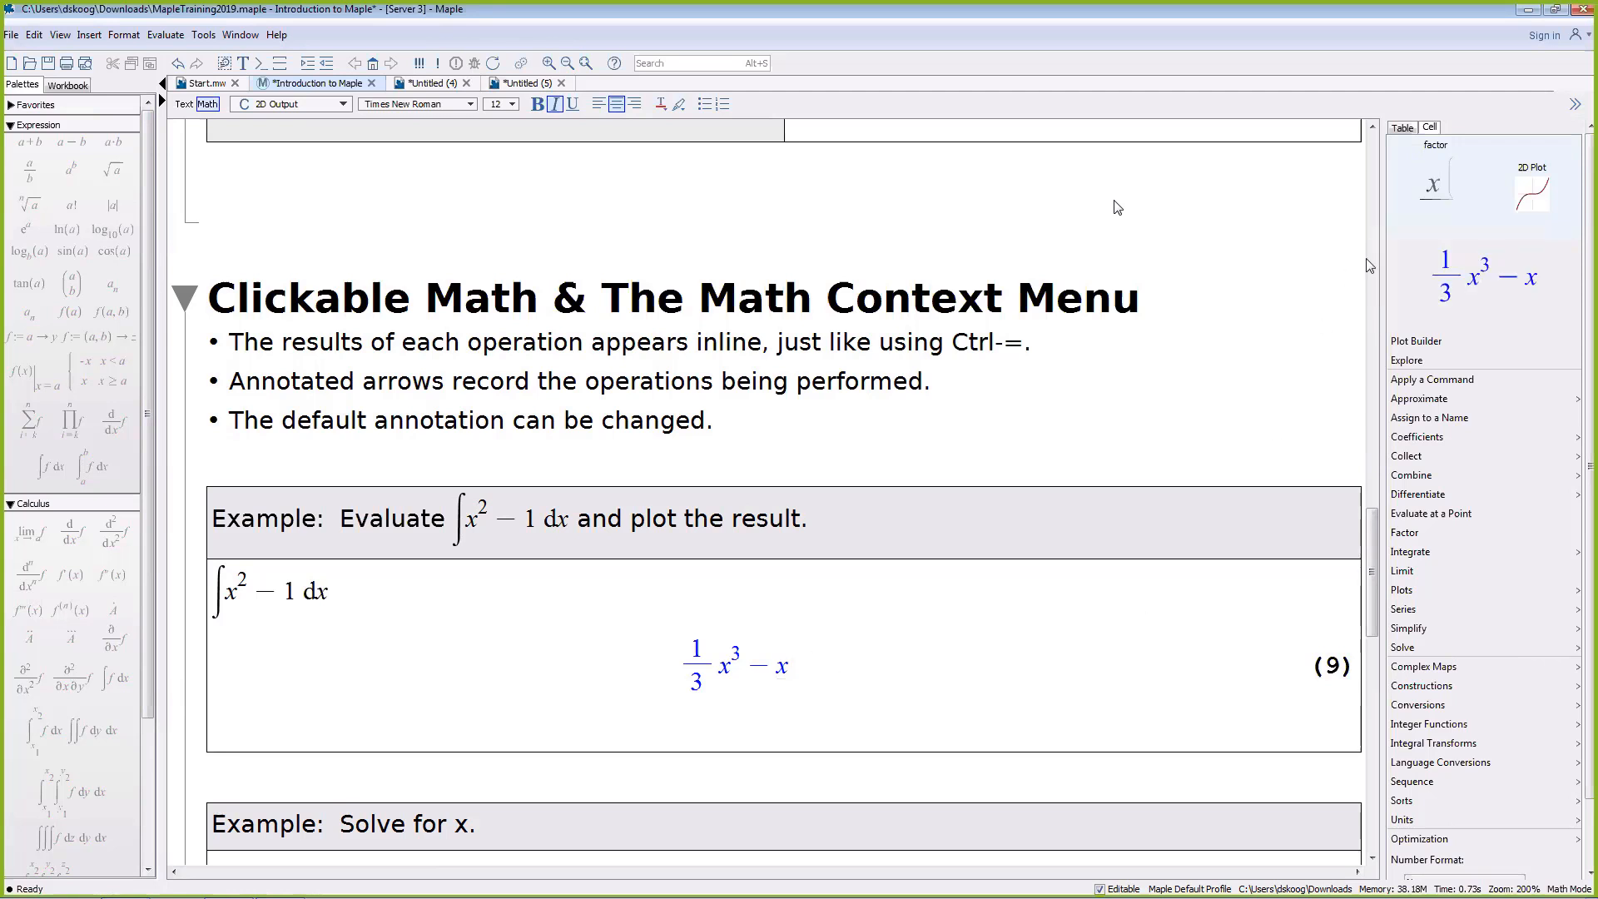
left_click(1530, 203)
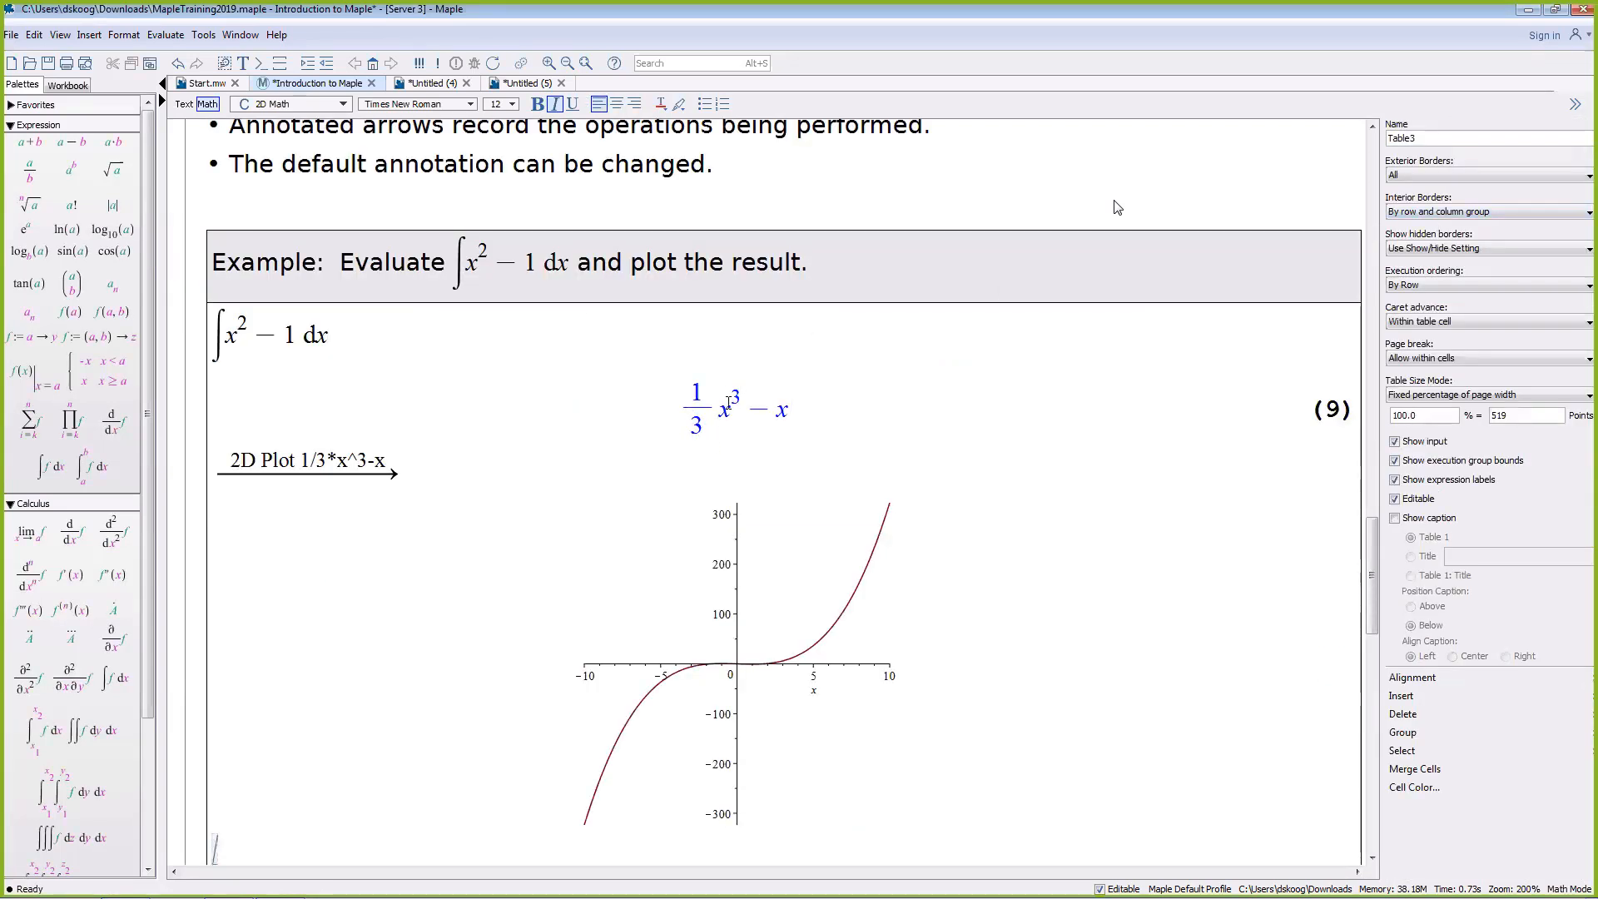
scroll(732, 400, "down", 3)
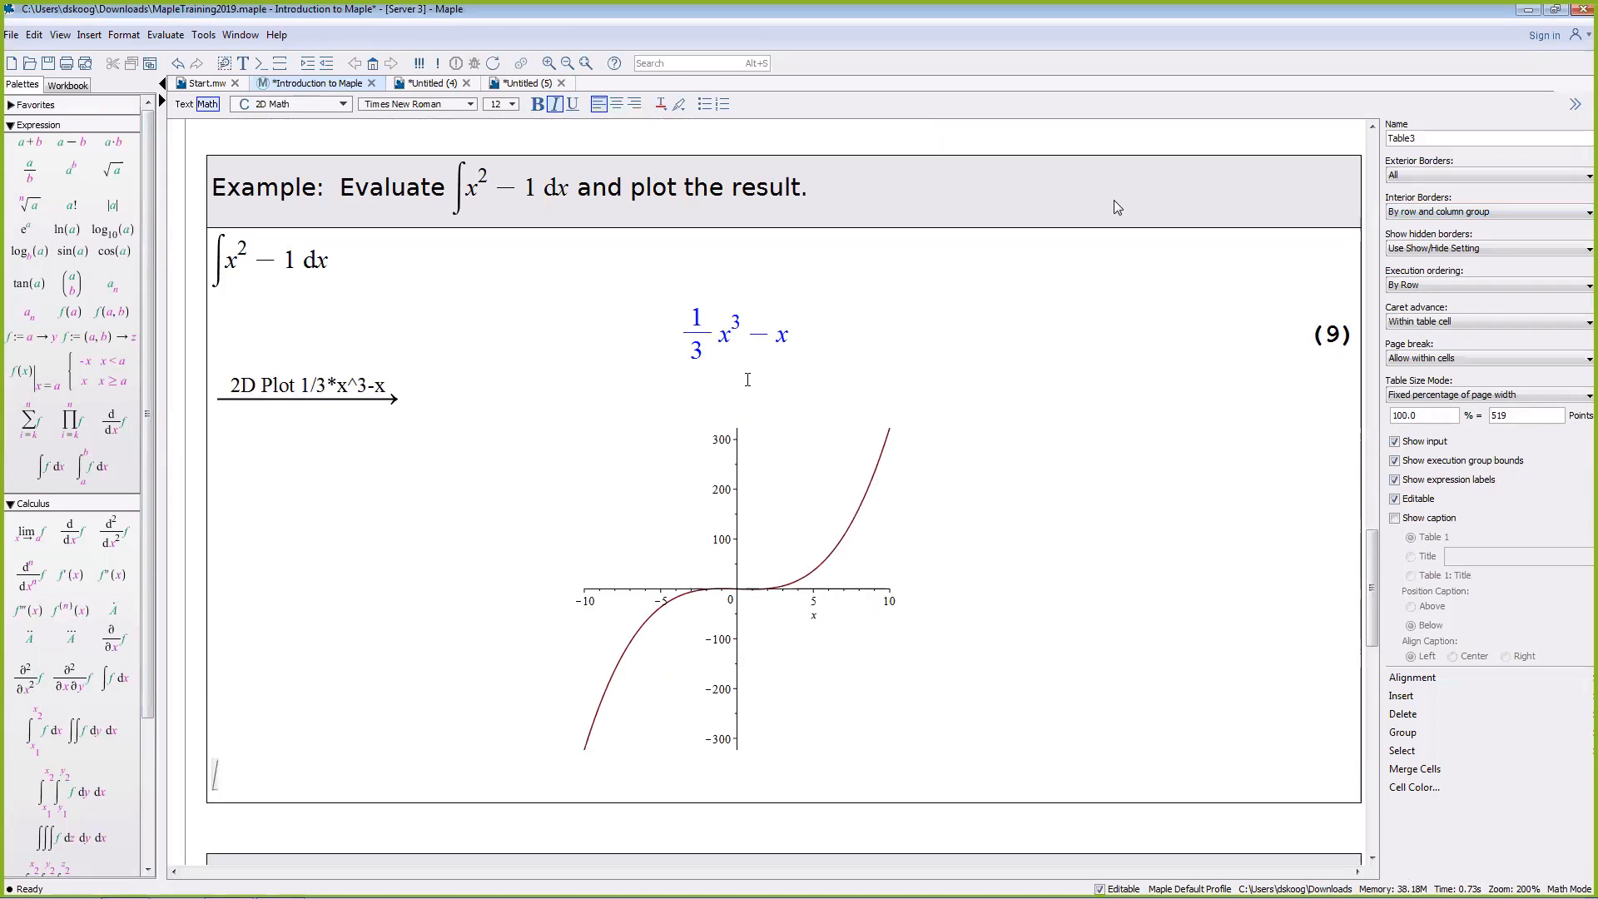
scroll(734, 487, "down", 2)
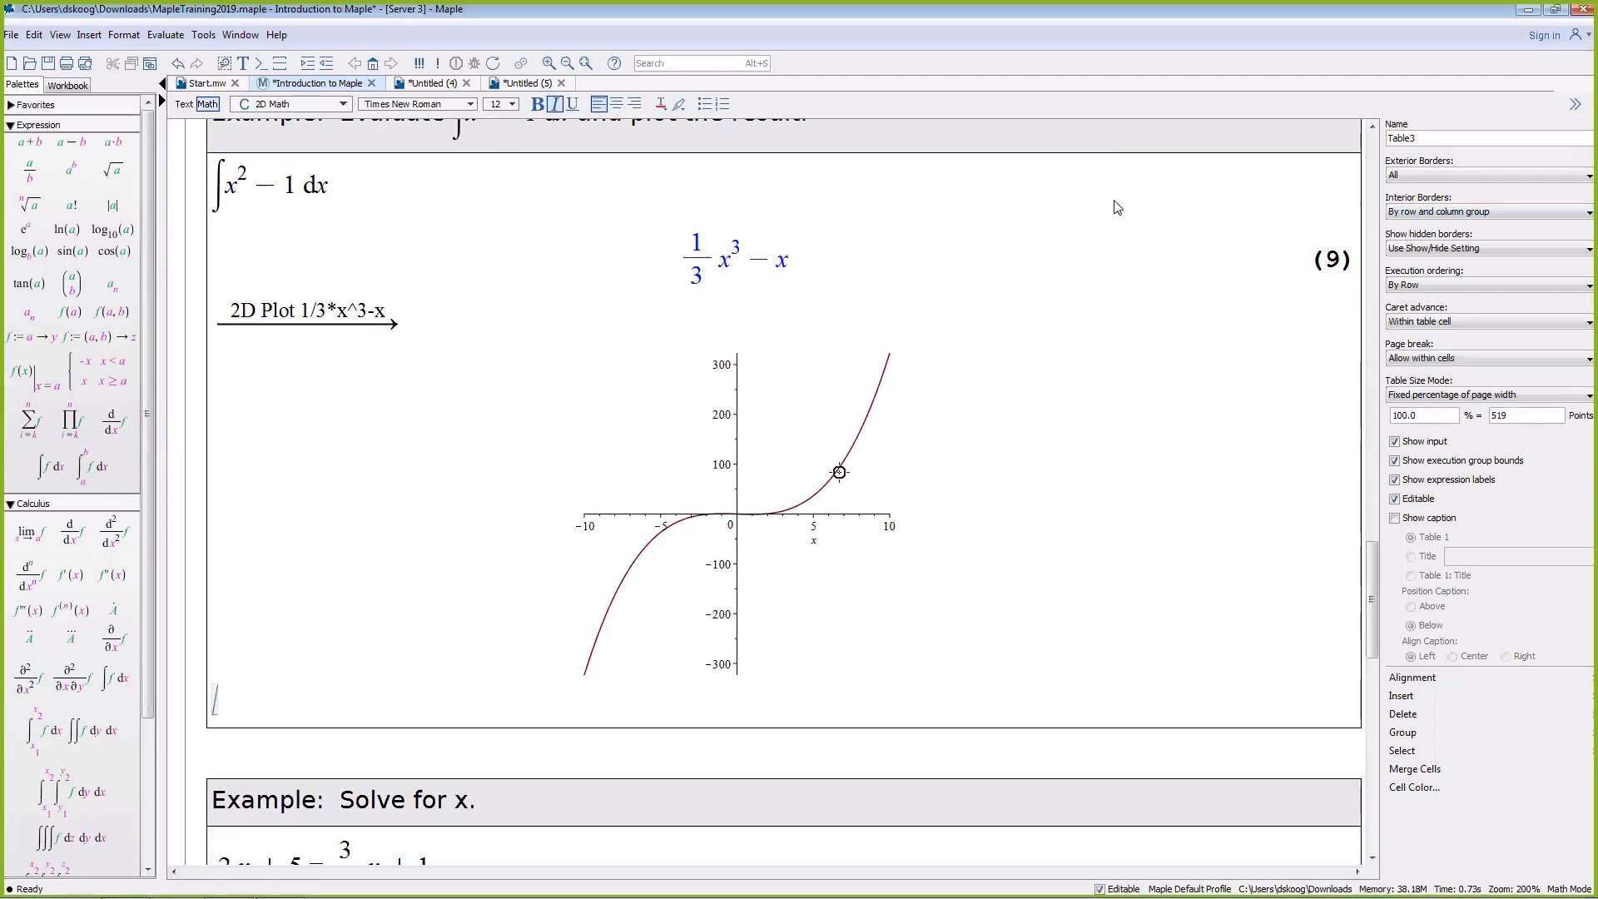
Step: Compare the context options offered for the plot with those offered for the integral's result
left_click(837, 470)
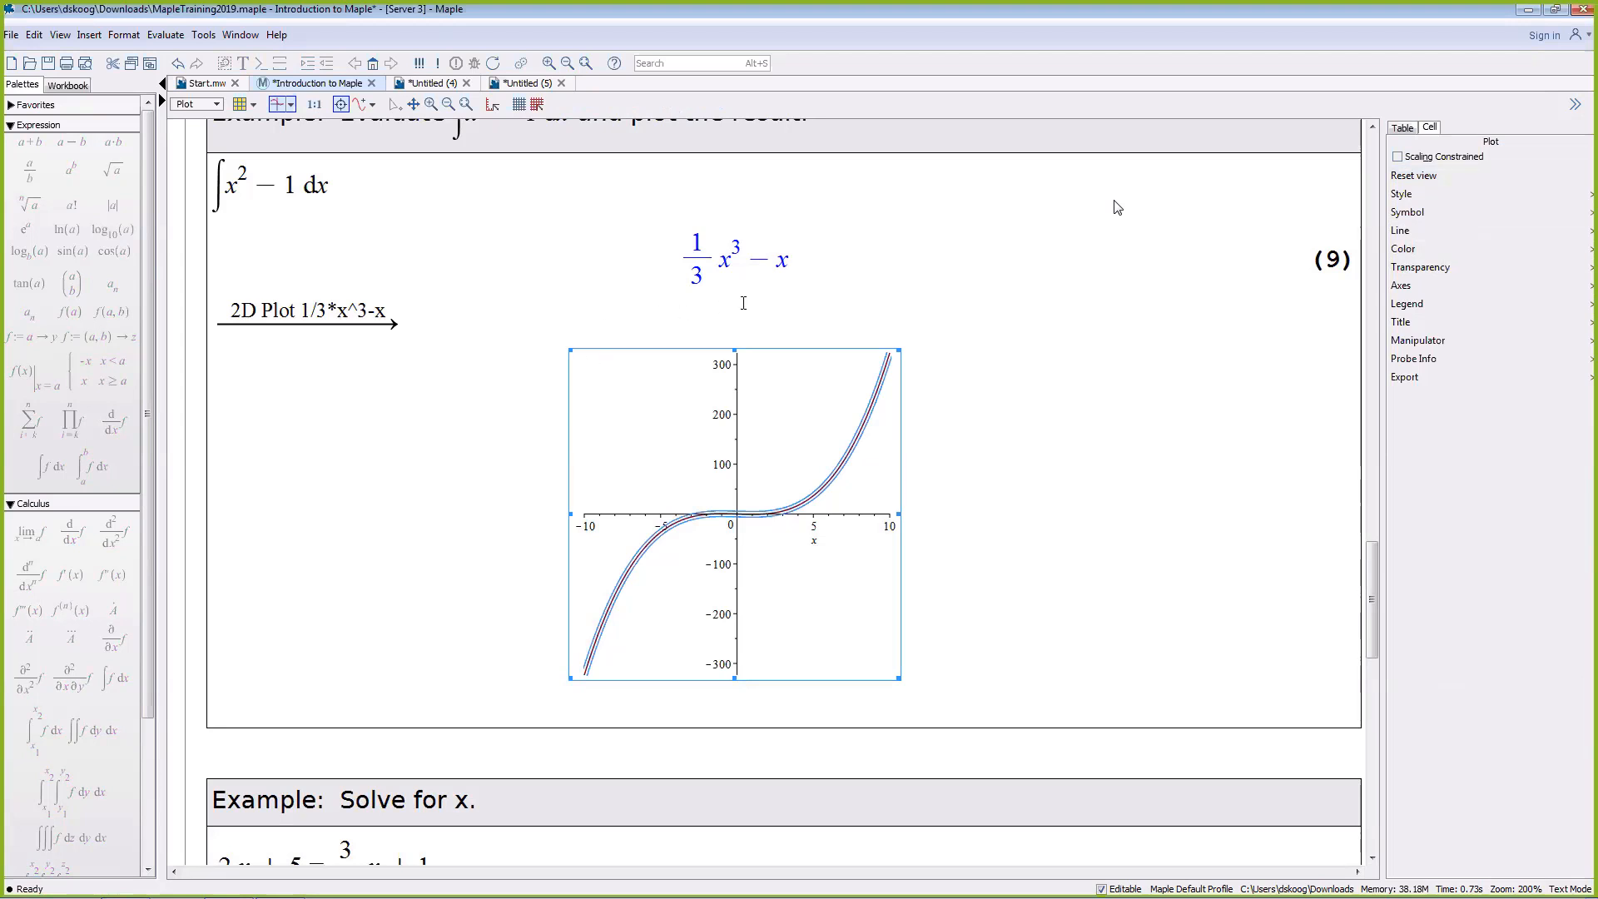
left_click(827, 254)
left_click(841, 433)
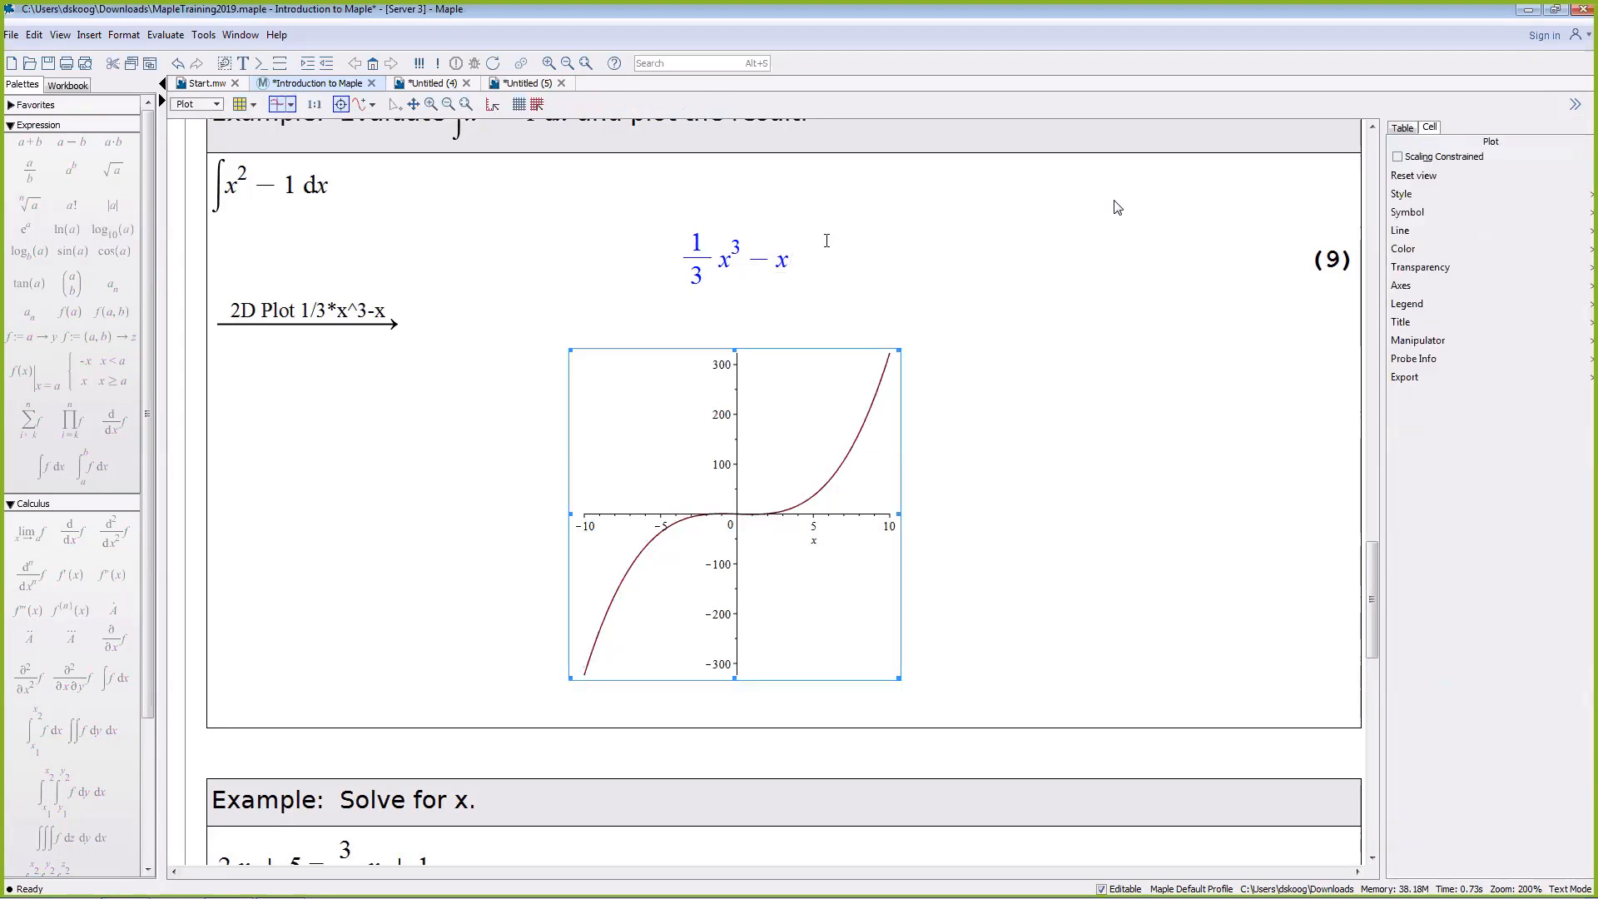
left_click(820, 244)
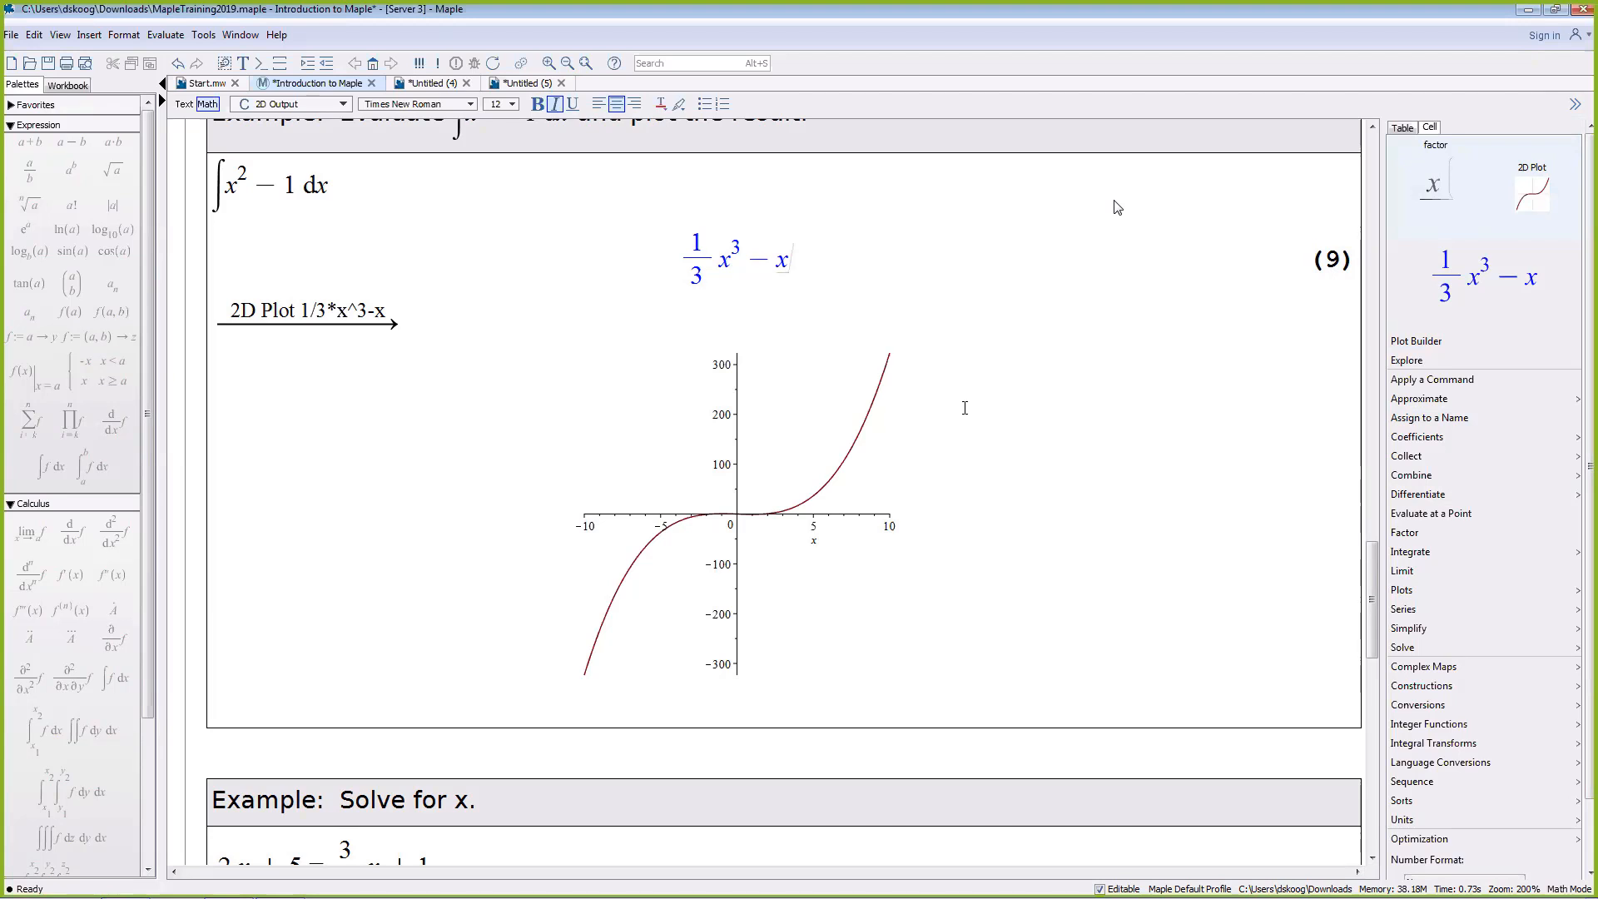
Step: Solve the equation 2x + 5 = 3/2 x + 1 for the variable x using the context operations
scroll(1003, 338, "down", 5)
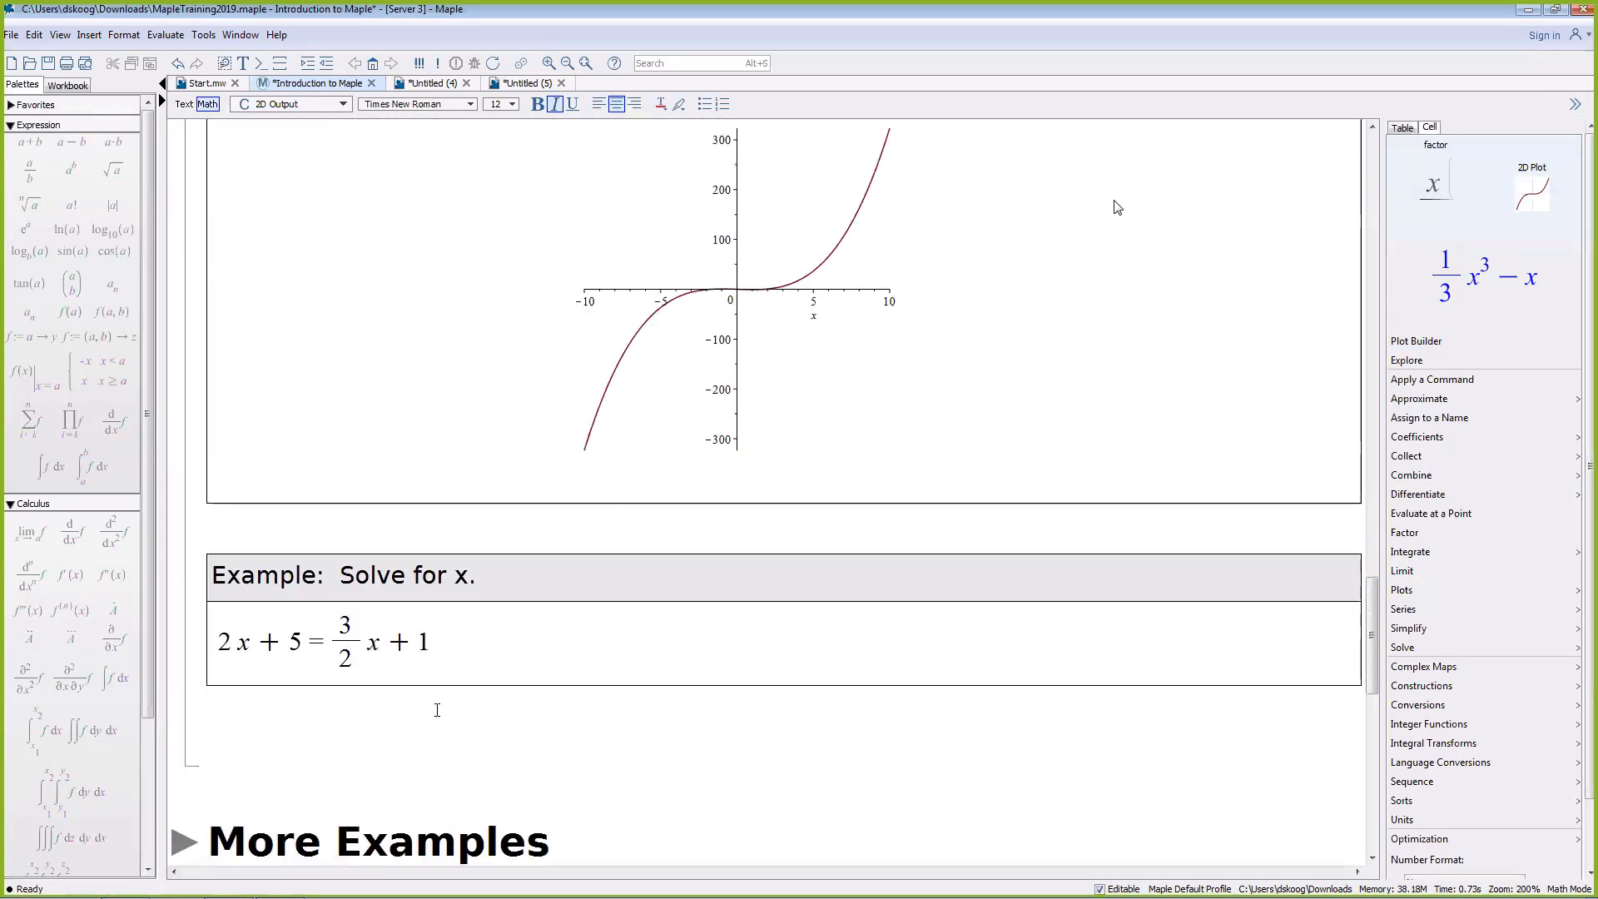
left_click_drag(458, 640, 267, 630)
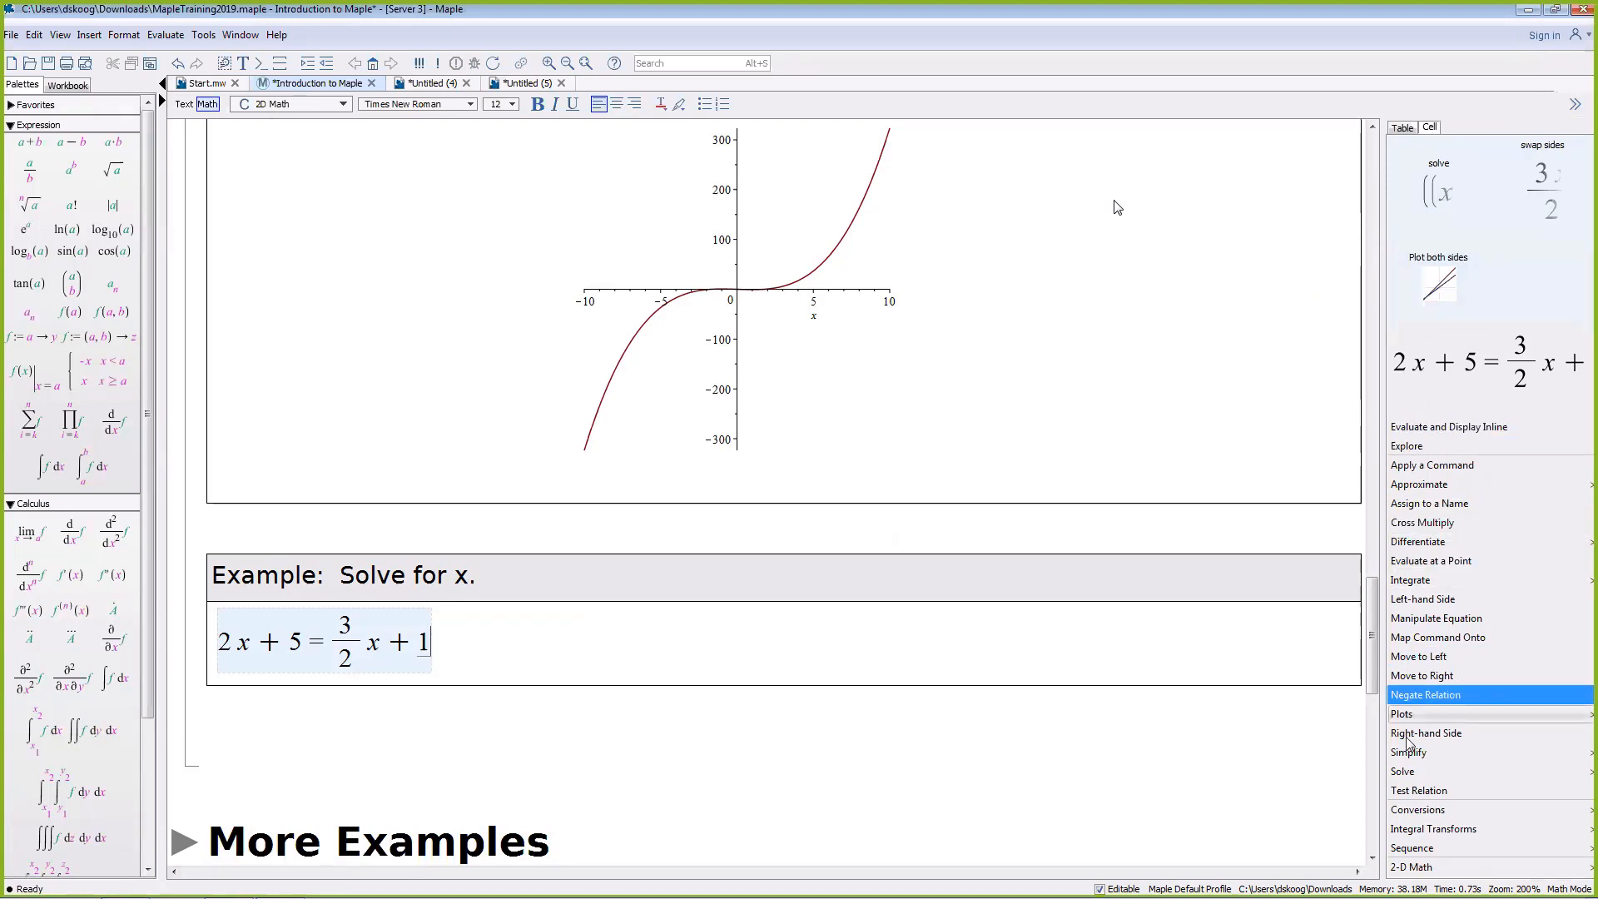
mouse_move(1408, 776)
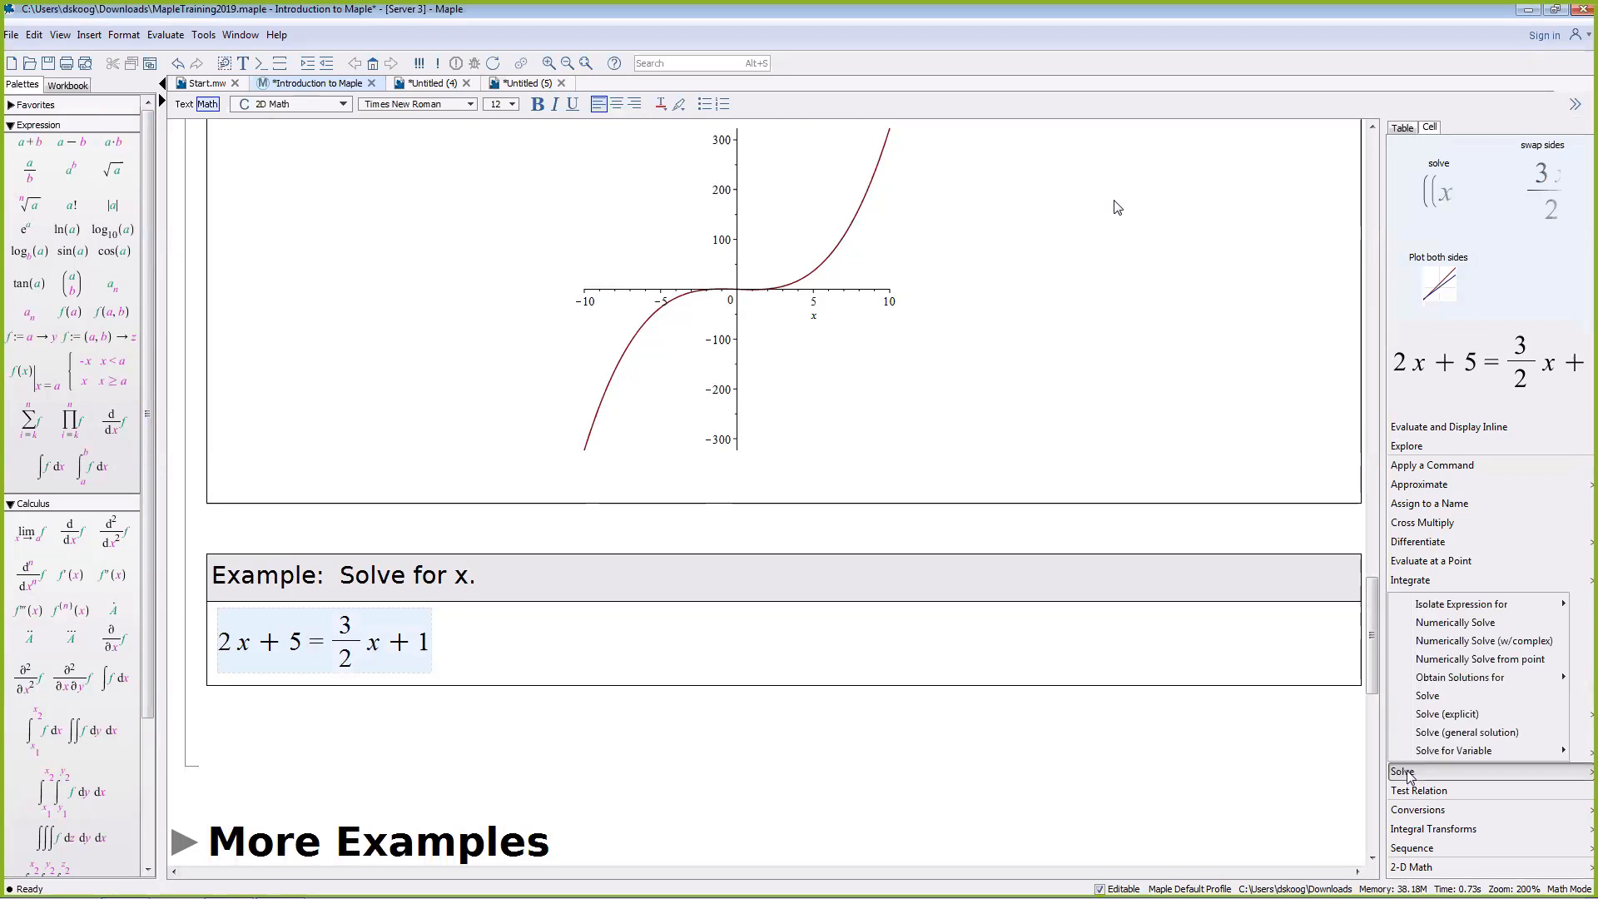
mouse_move(1453, 758)
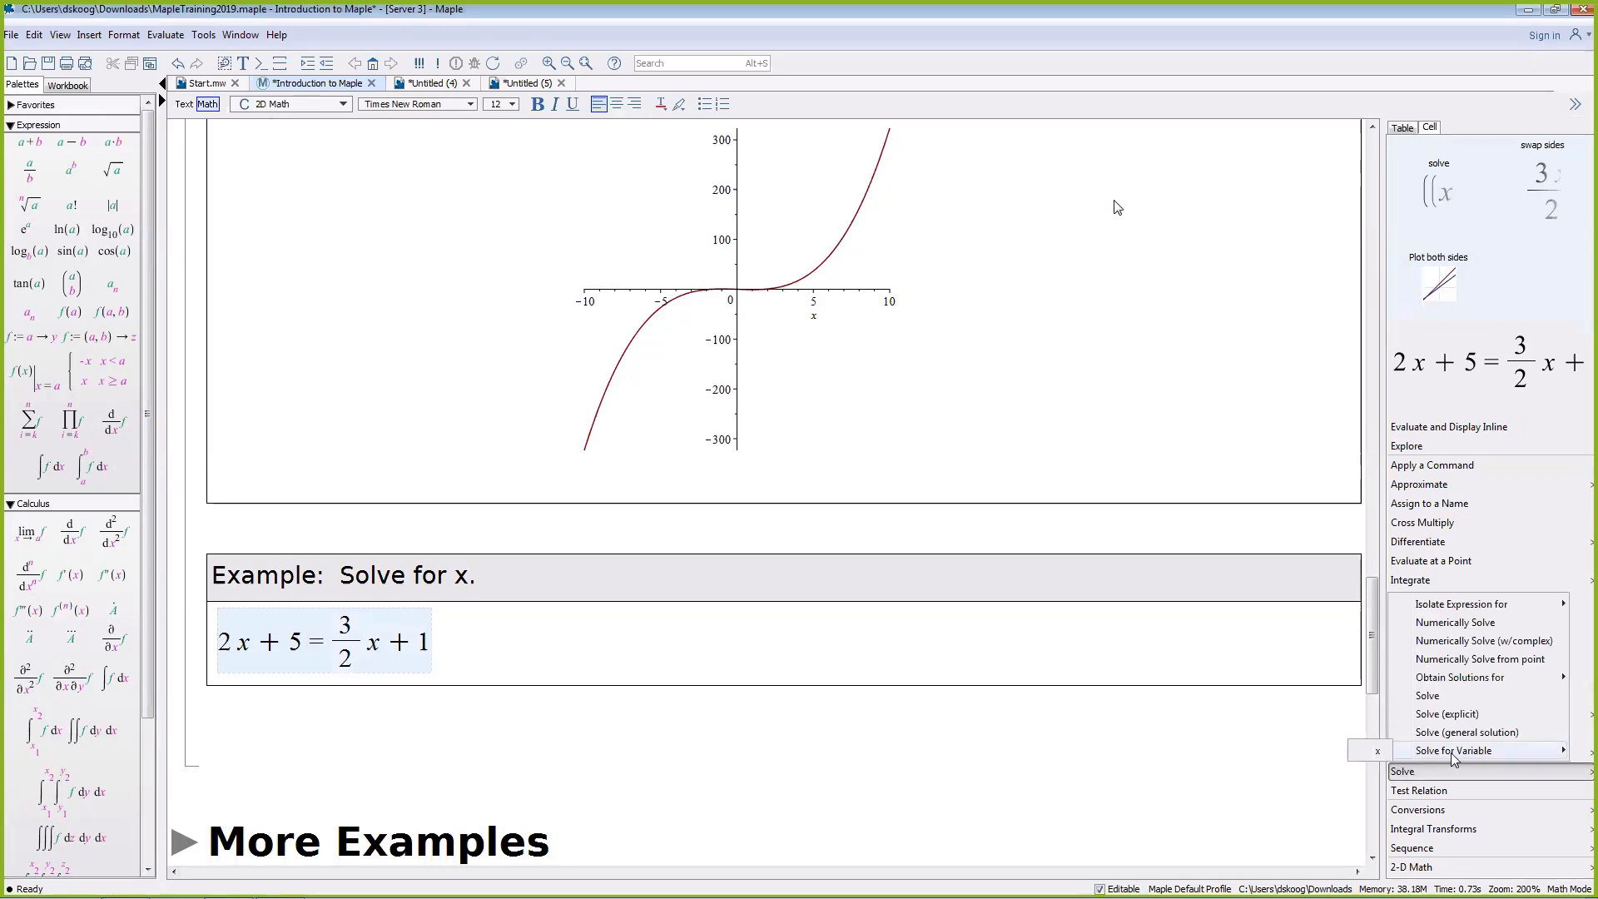
left_click(1377, 752)
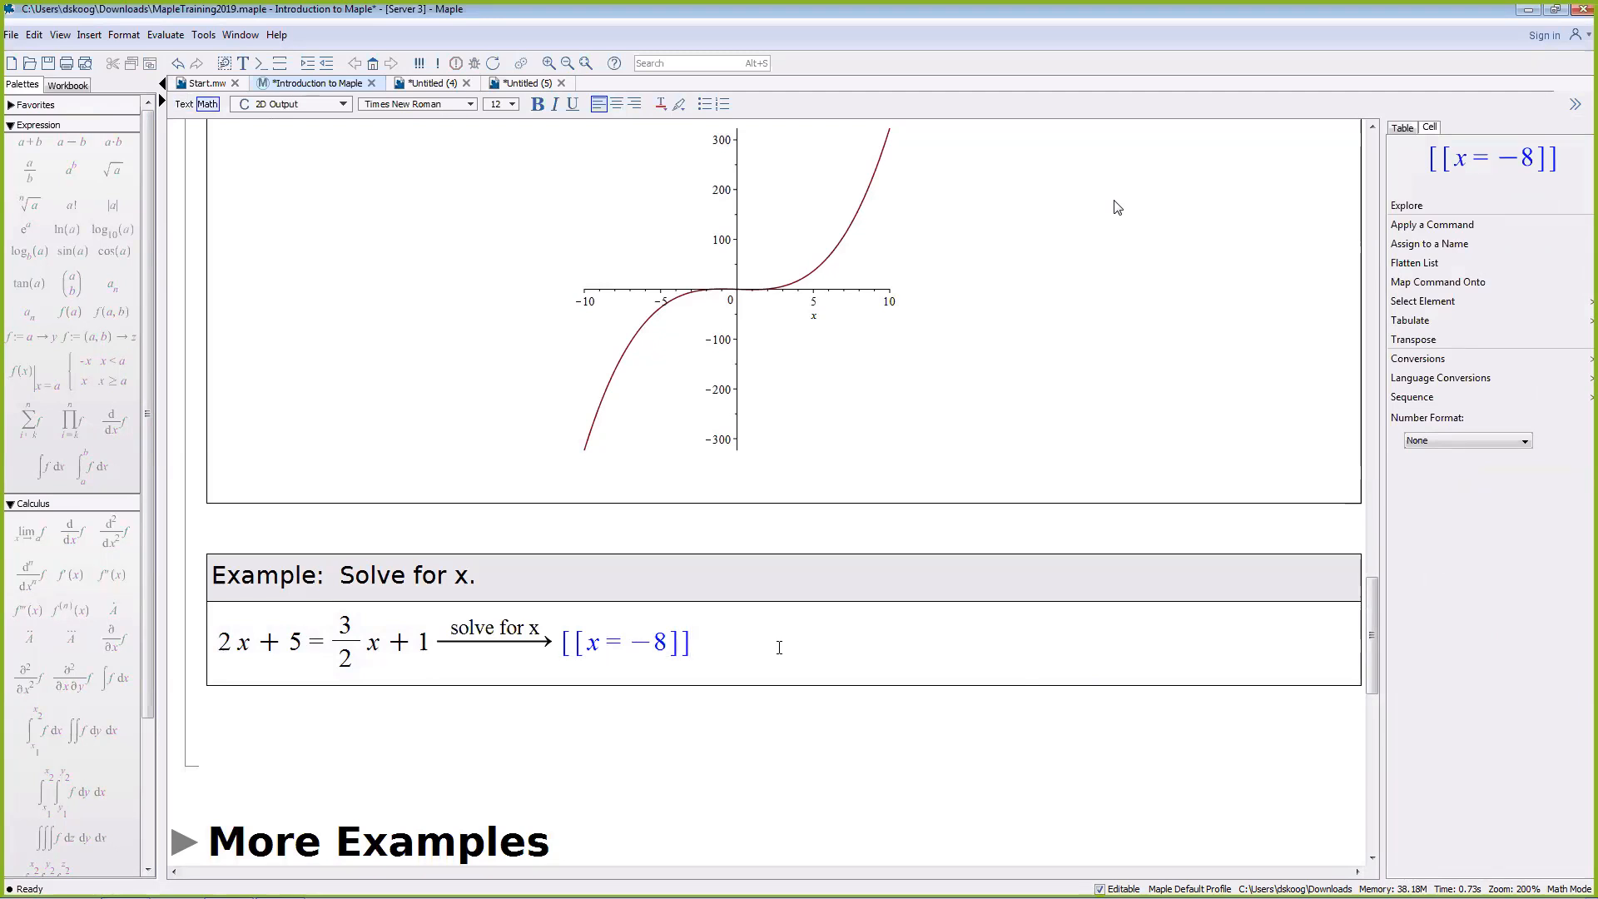
Step: Review the context operations offered for the linear equation and for the integral's result
scroll(641, 597, "up", 1)
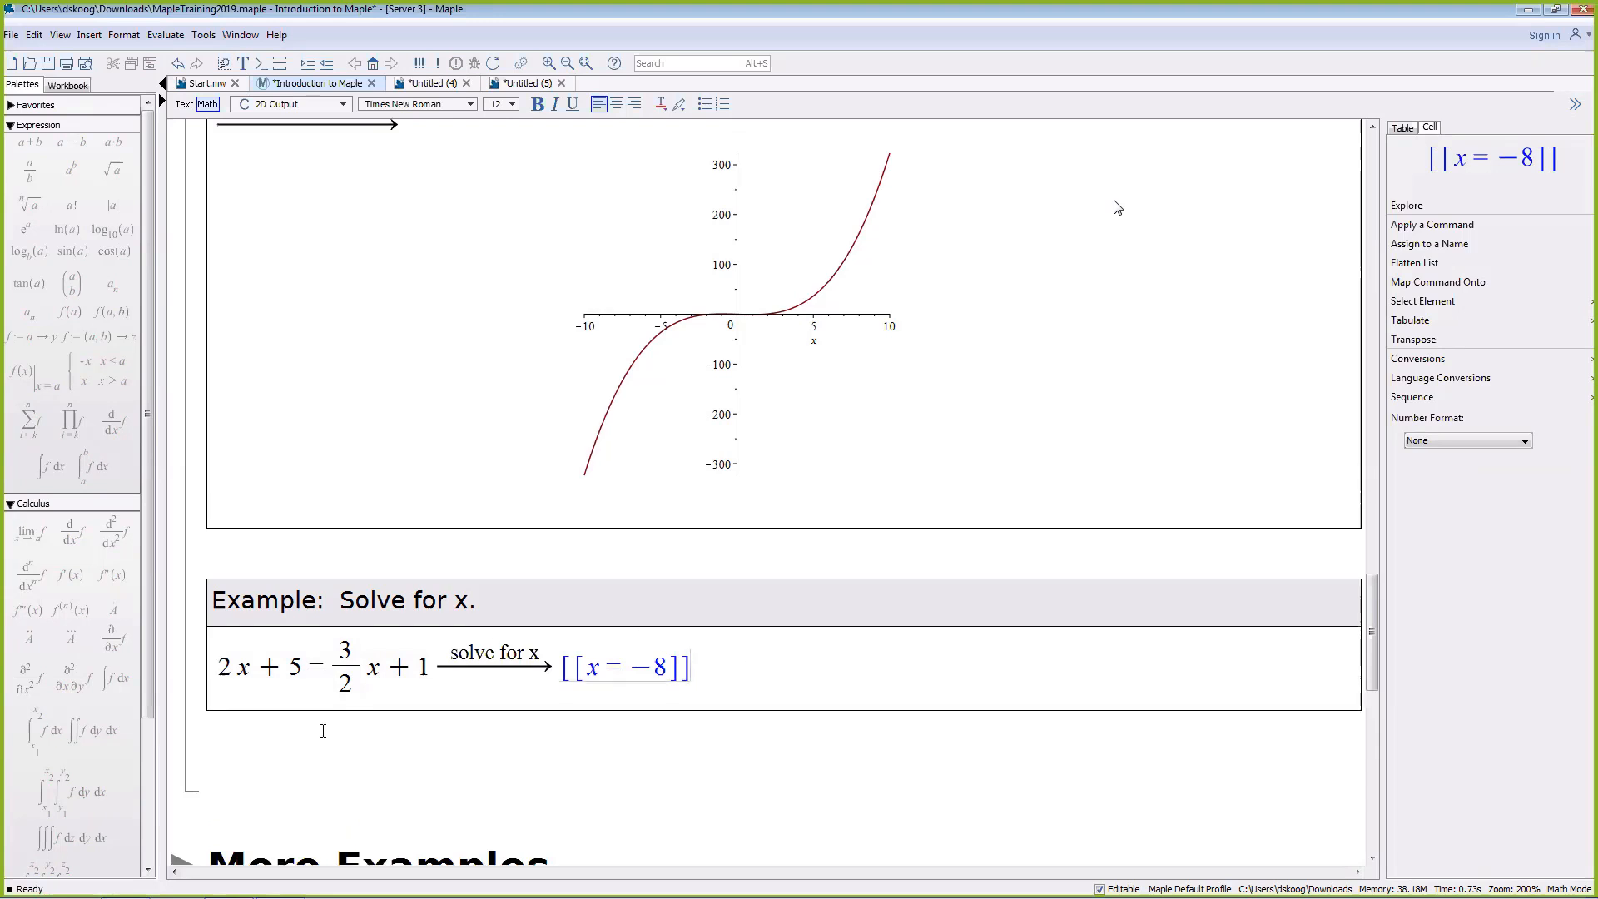
left_click(387, 647)
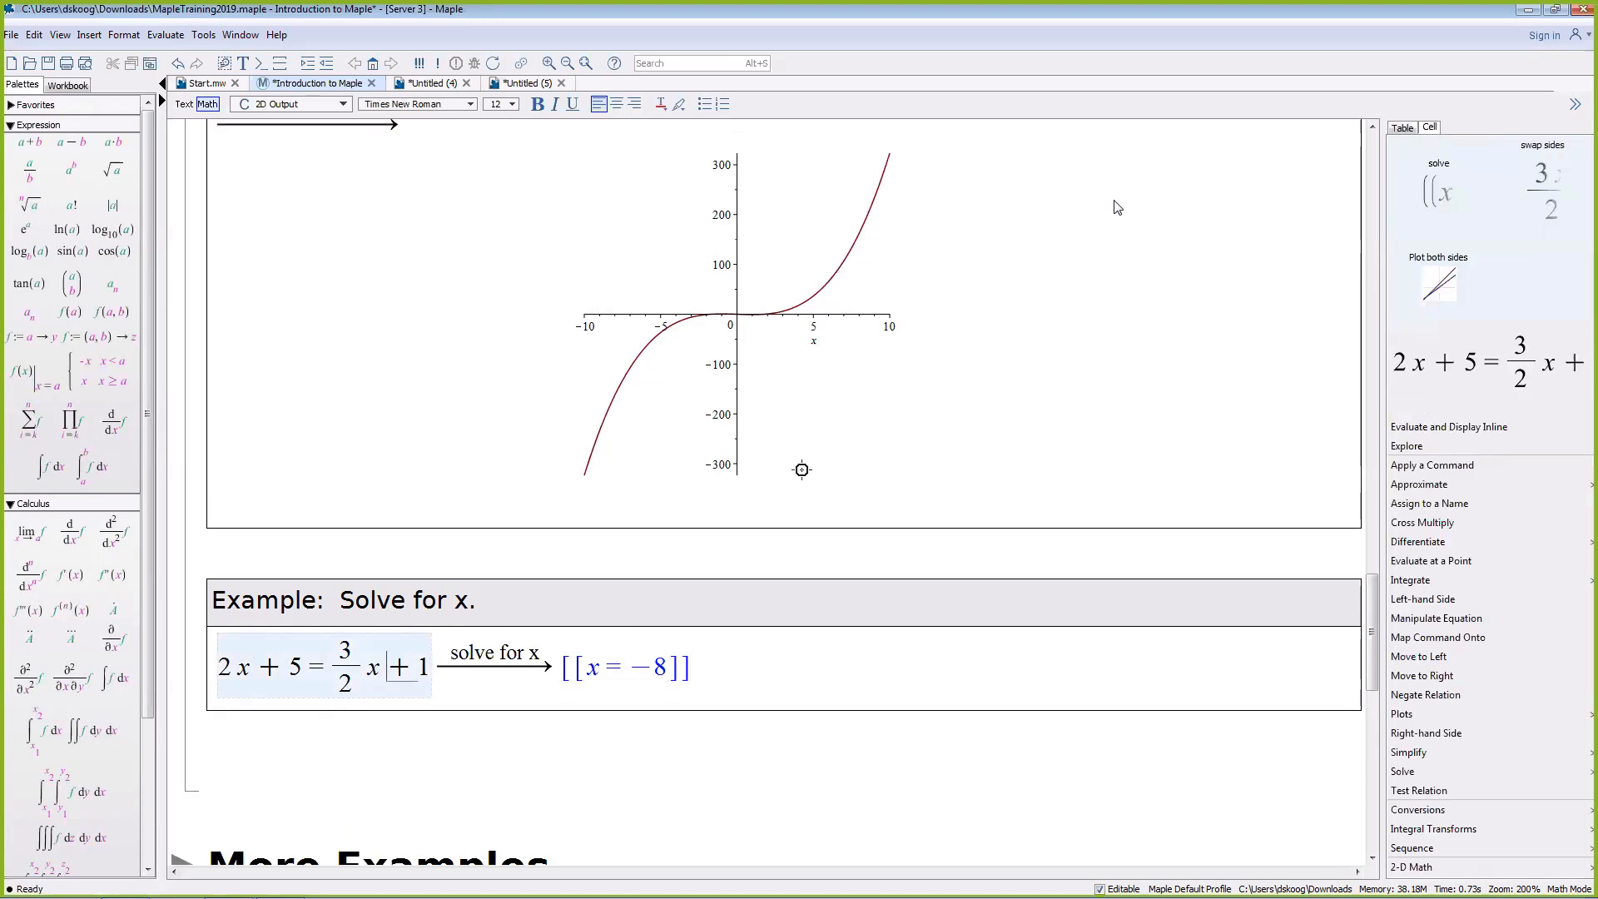
scroll(803, 471, "up", 5)
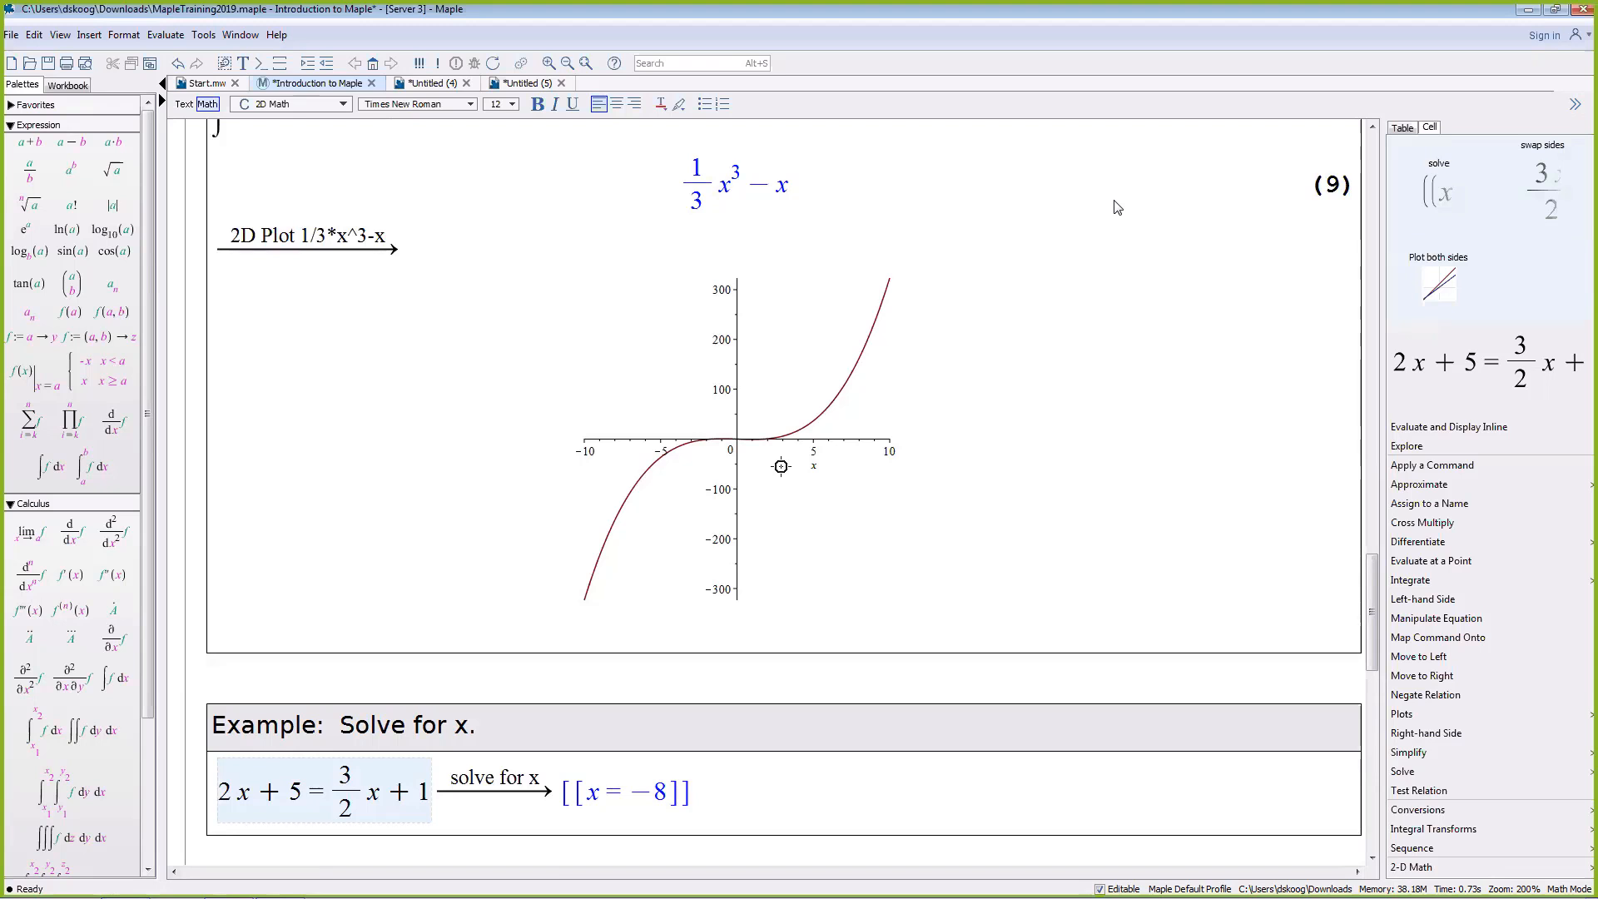
scroll(755, 432, "up", 9)
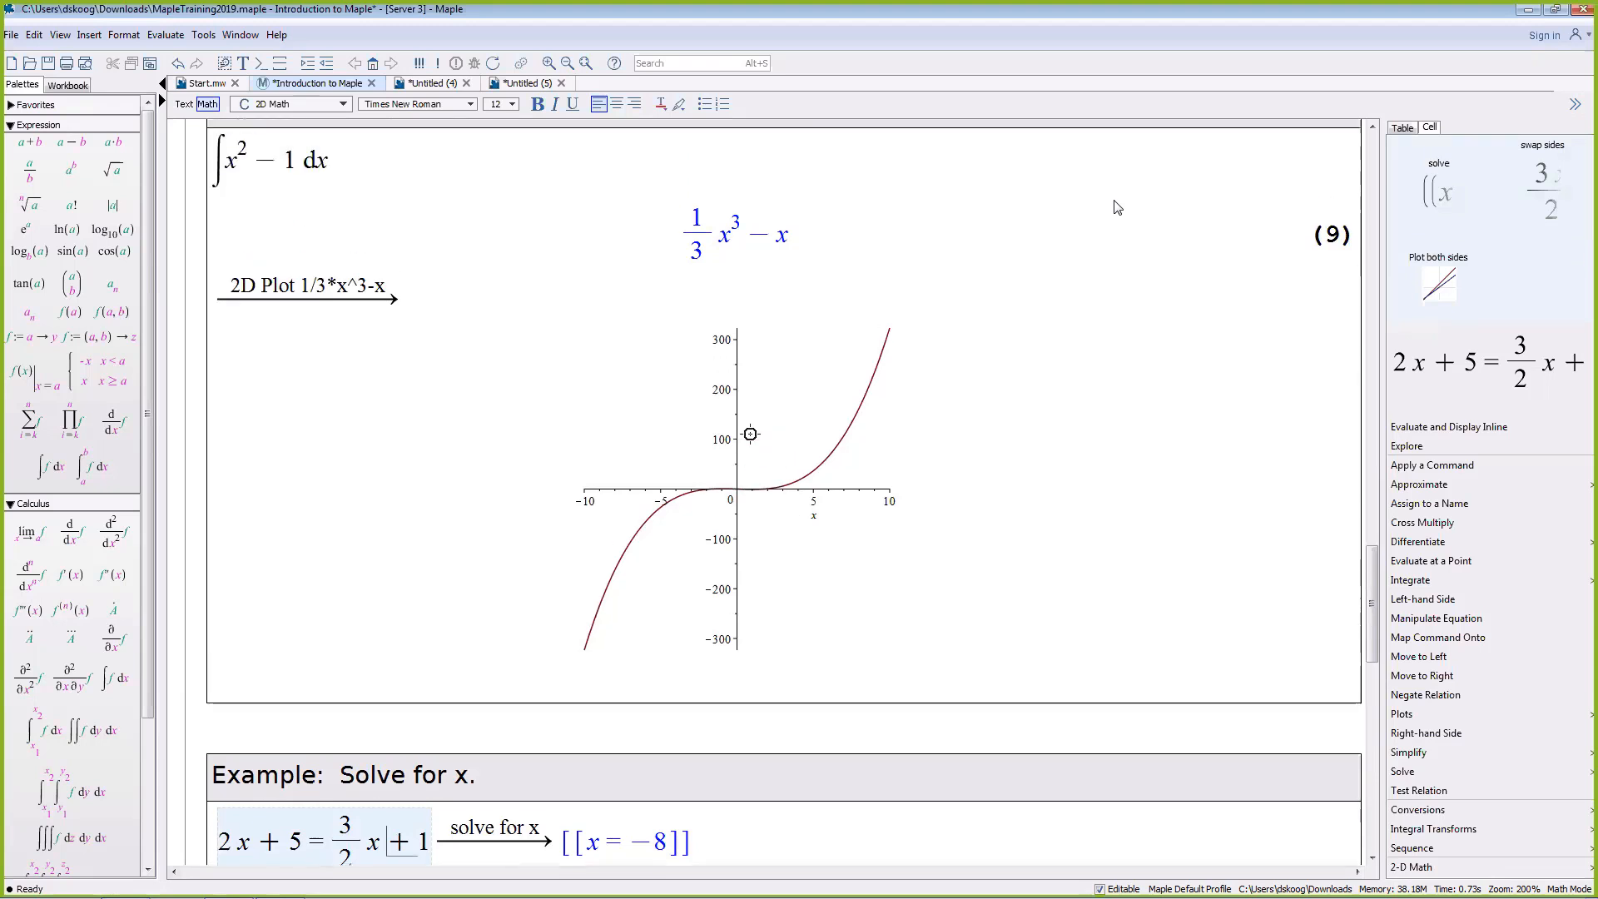
left_click(810, 403)
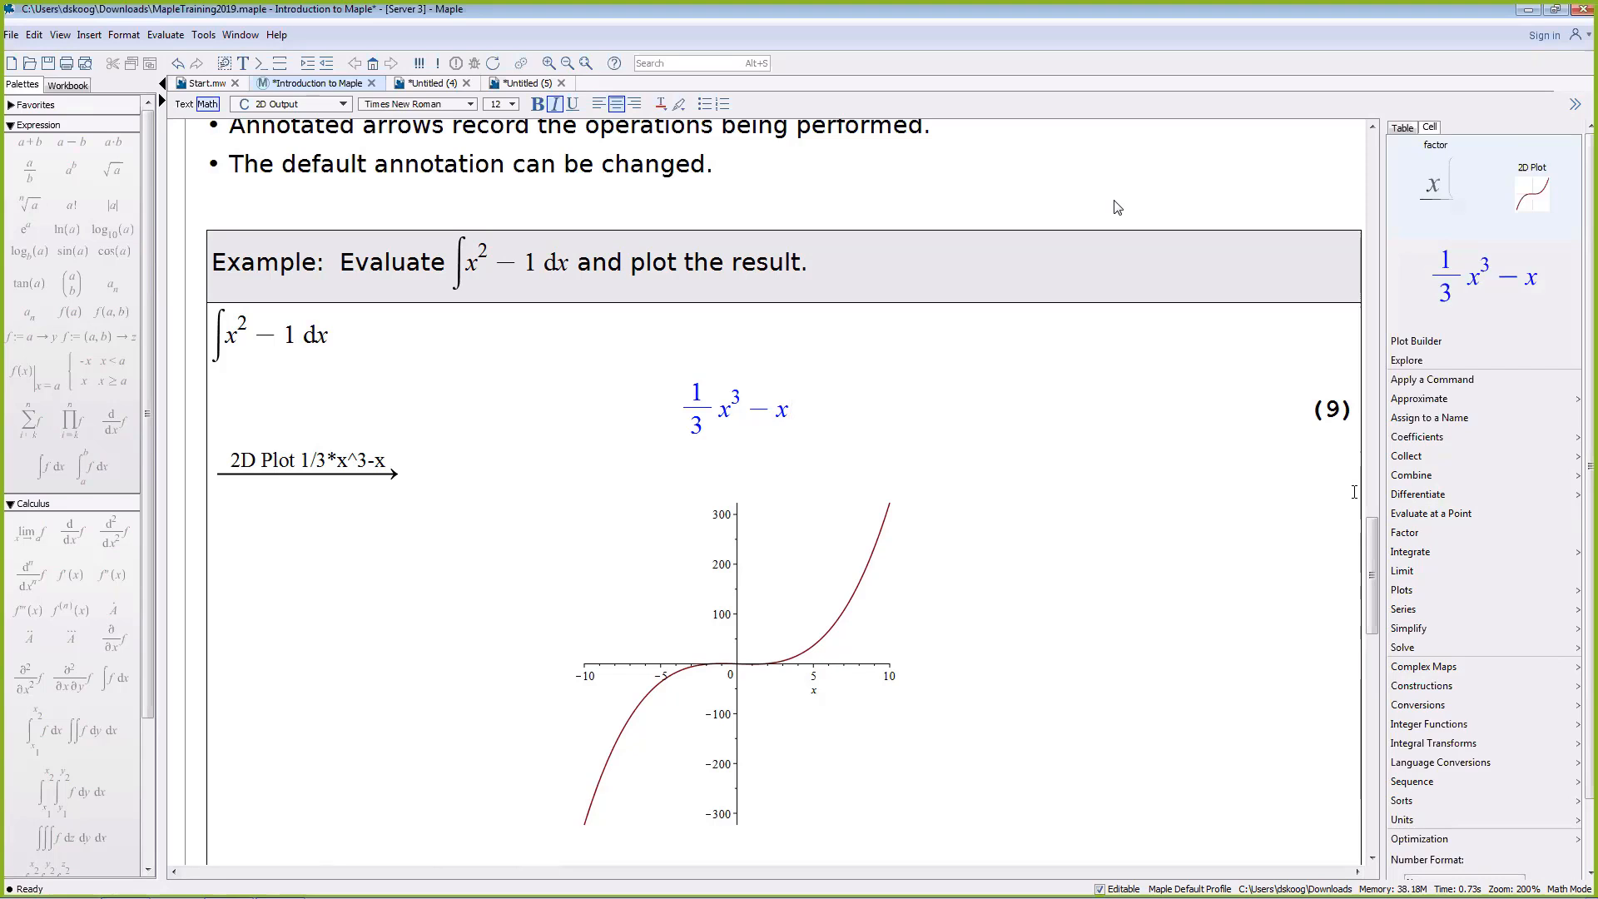
Step: Expand the More Examples section below the solved equation
left_click_drag(1372, 574, 1374, 662)
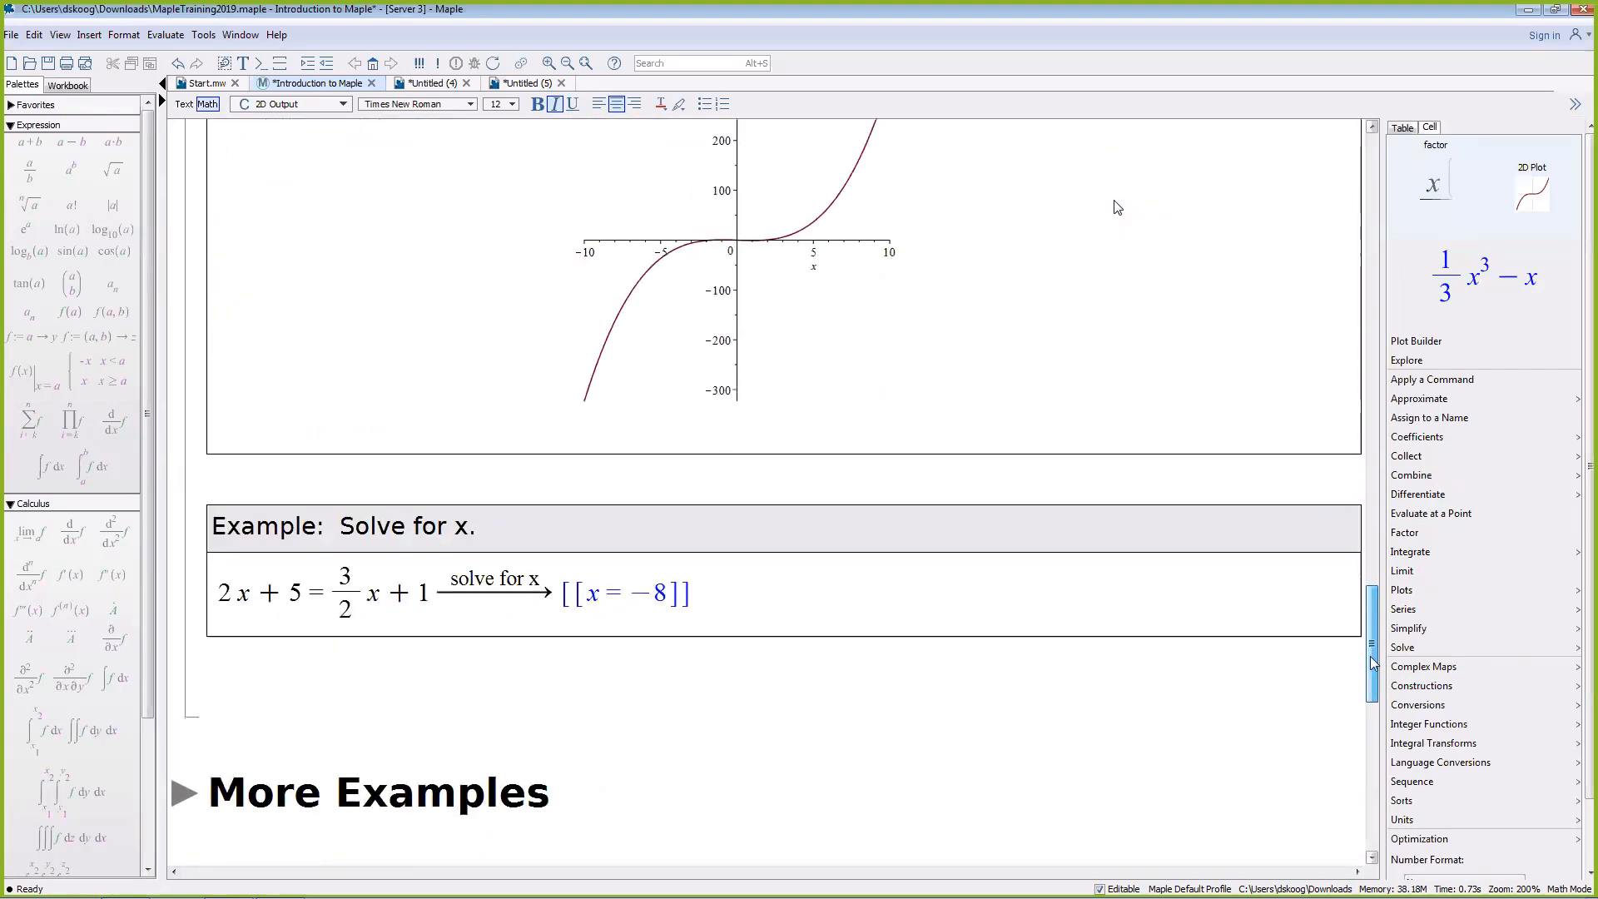
scroll(784, 660, "down", 3)
left_click(184, 617)
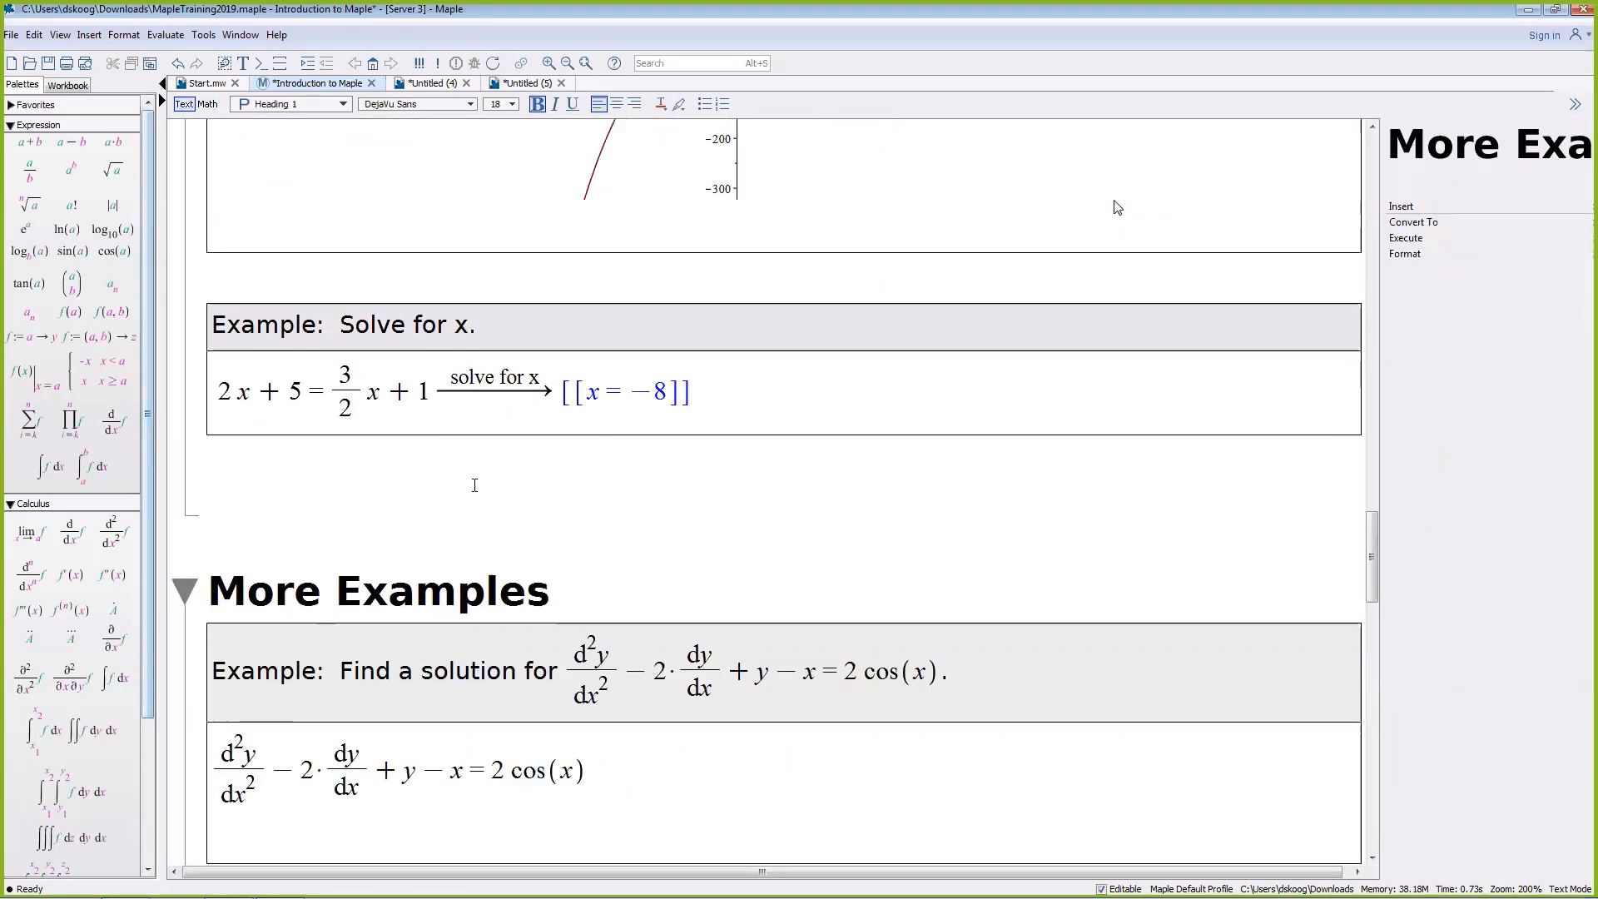
Step: Solve the second-order differential equation in the first of the additional examples with the Solve DE operation
scroll(475, 485, "down", 3)
left_click(604, 552)
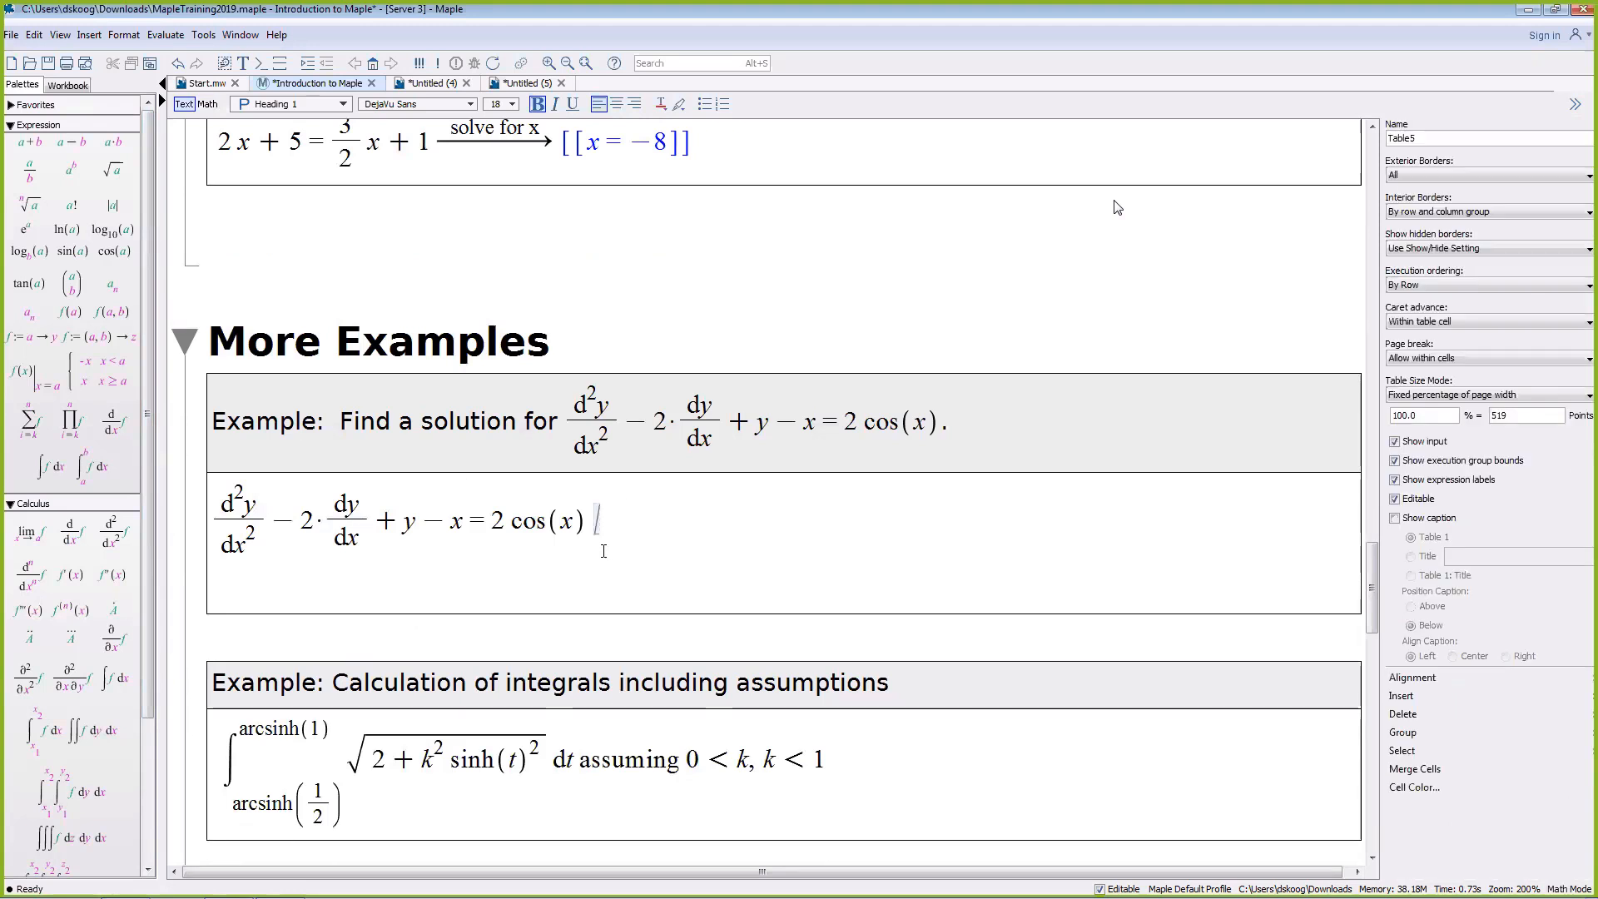
left_click(544, 522)
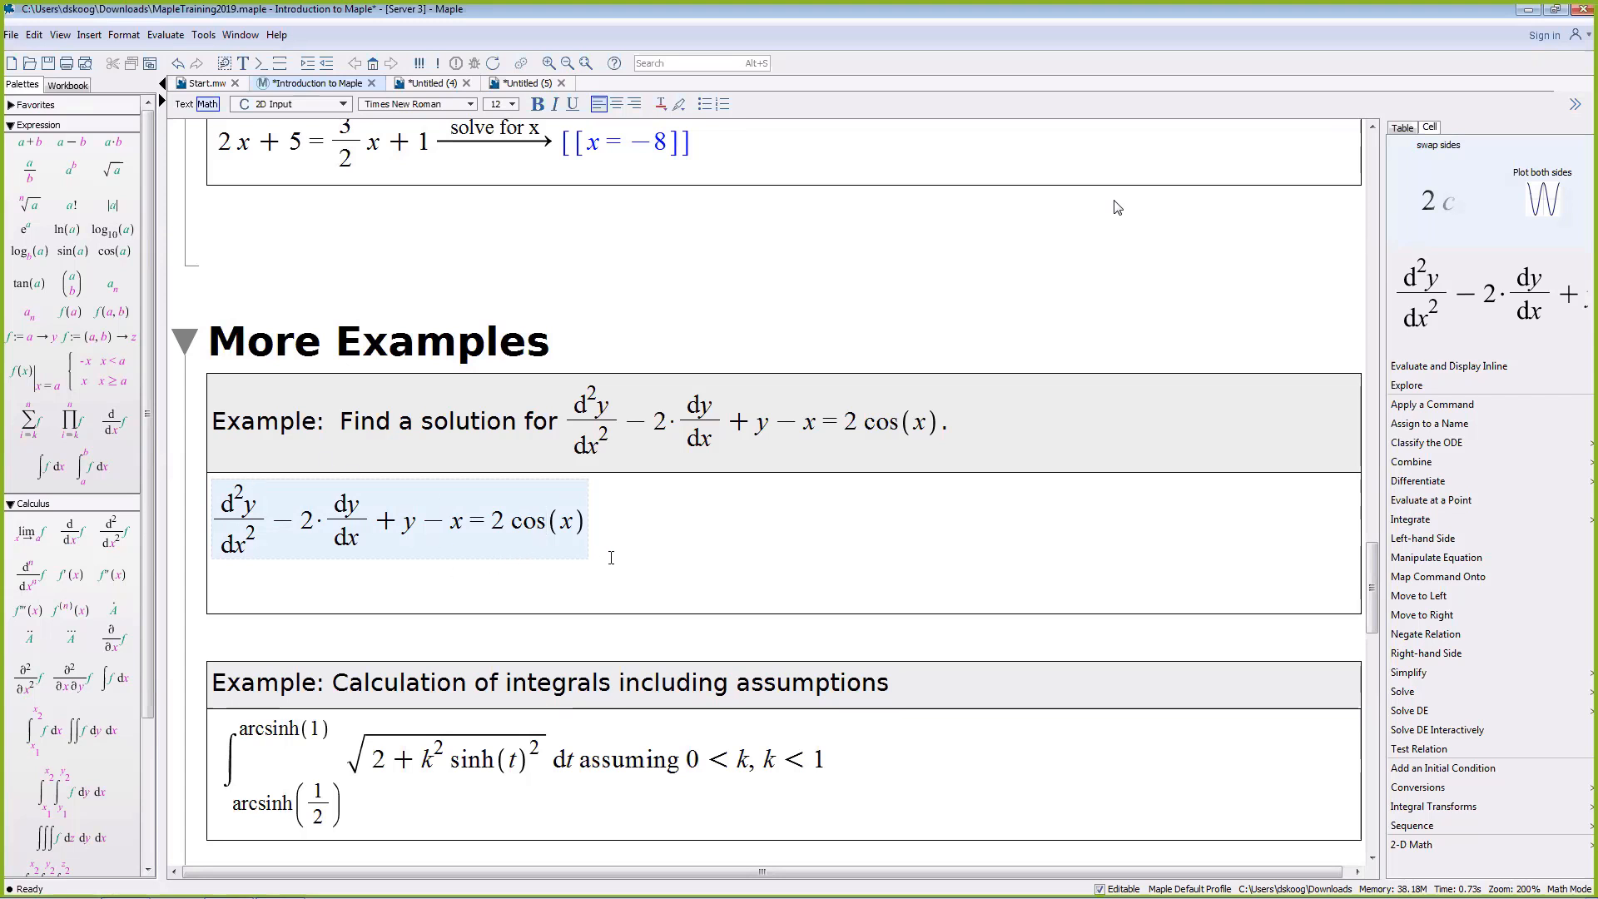
left_click(1446, 714)
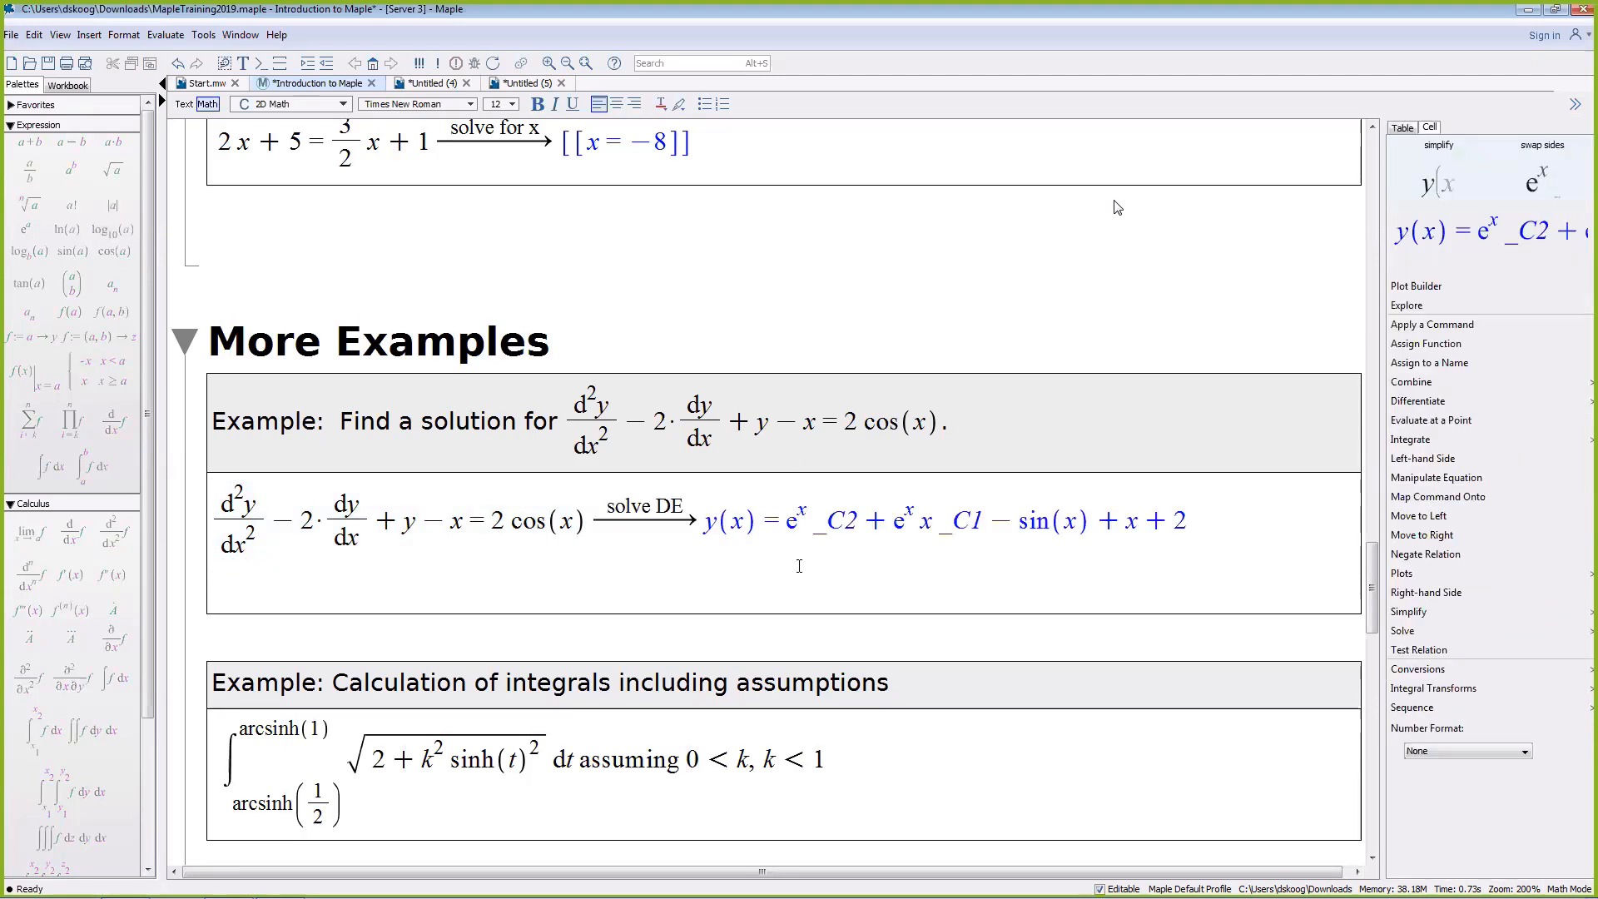
Step: Evaluate the definite integral from arcsinh(1/2) to arcsinh(1) under the assumptions 0 < k, k < 1
scroll(815, 552, "down", 1)
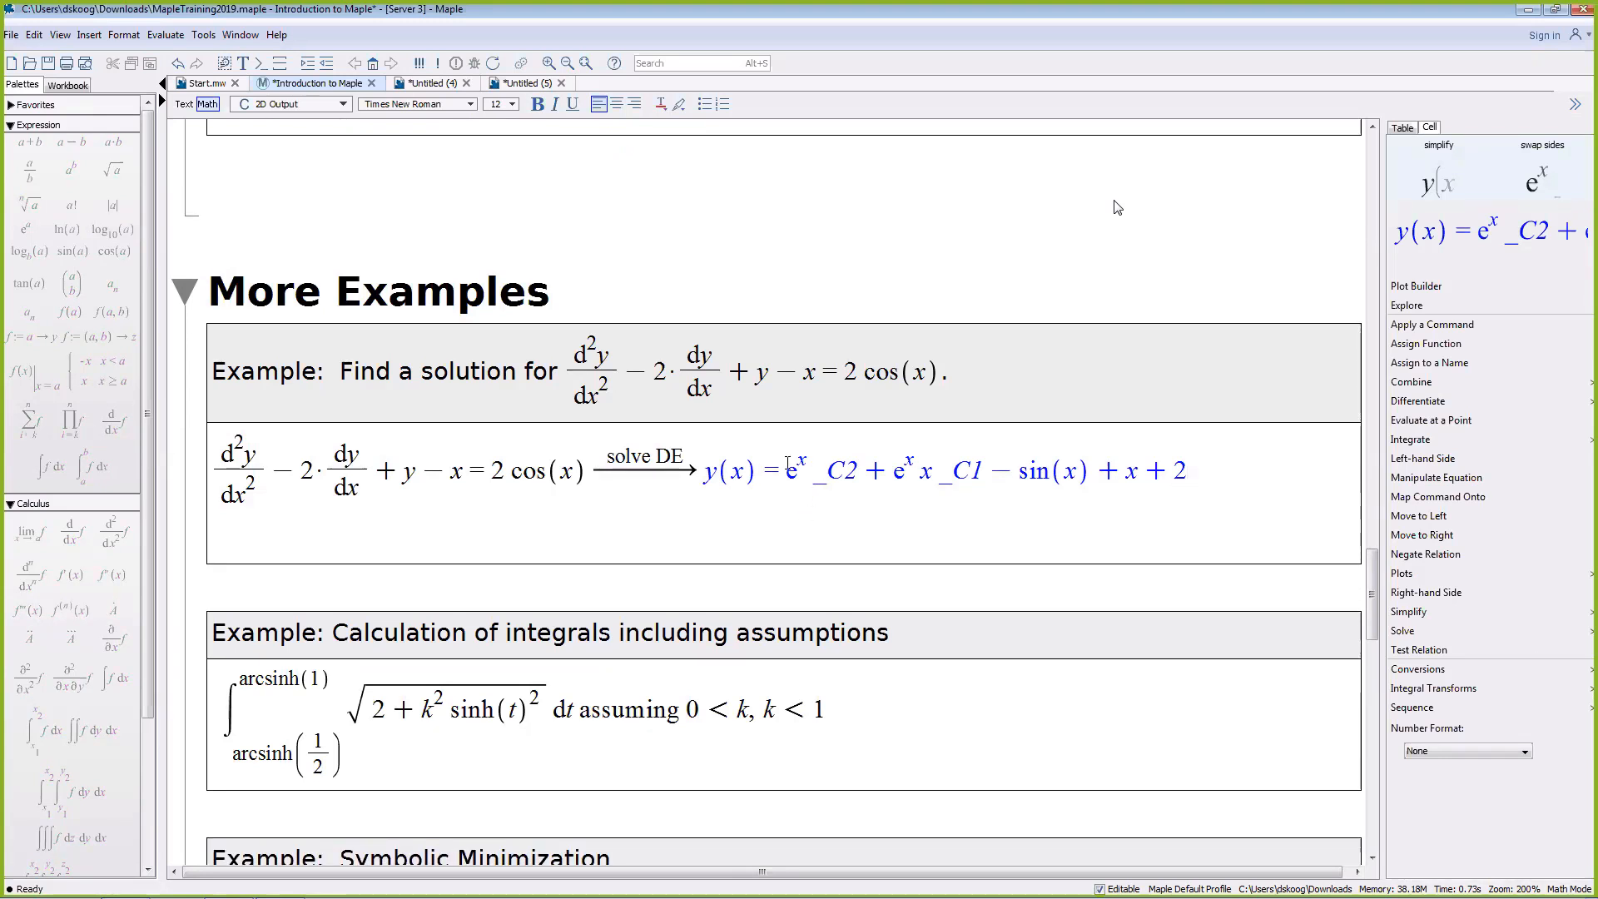
scroll(717, 596, "down", 2)
double_click(505, 601)
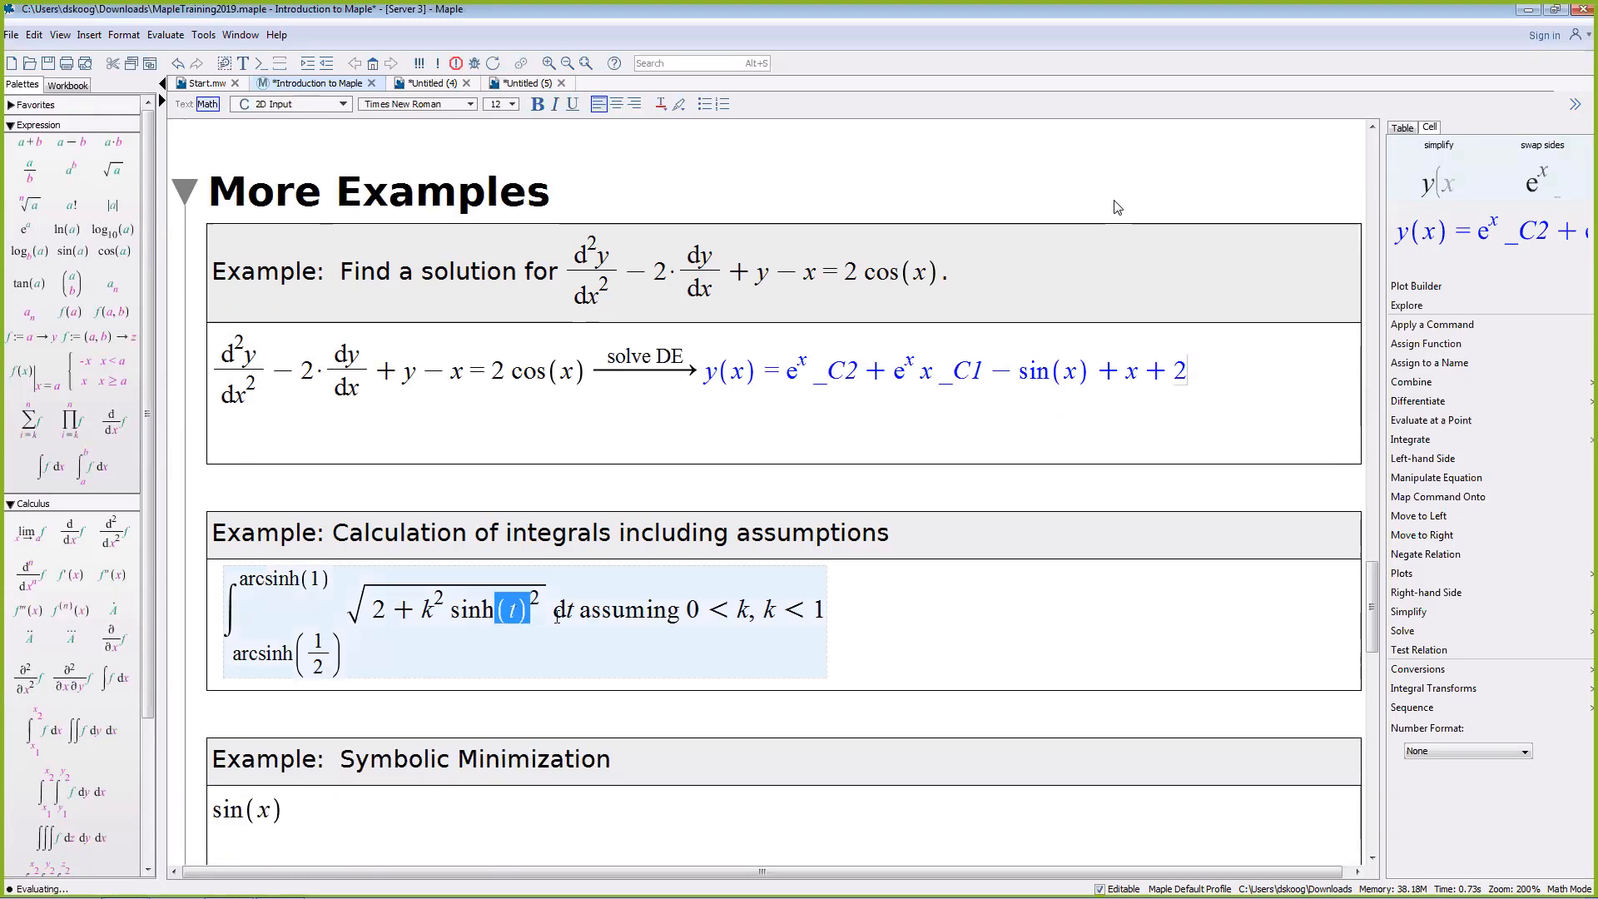
left_click(614, 611)
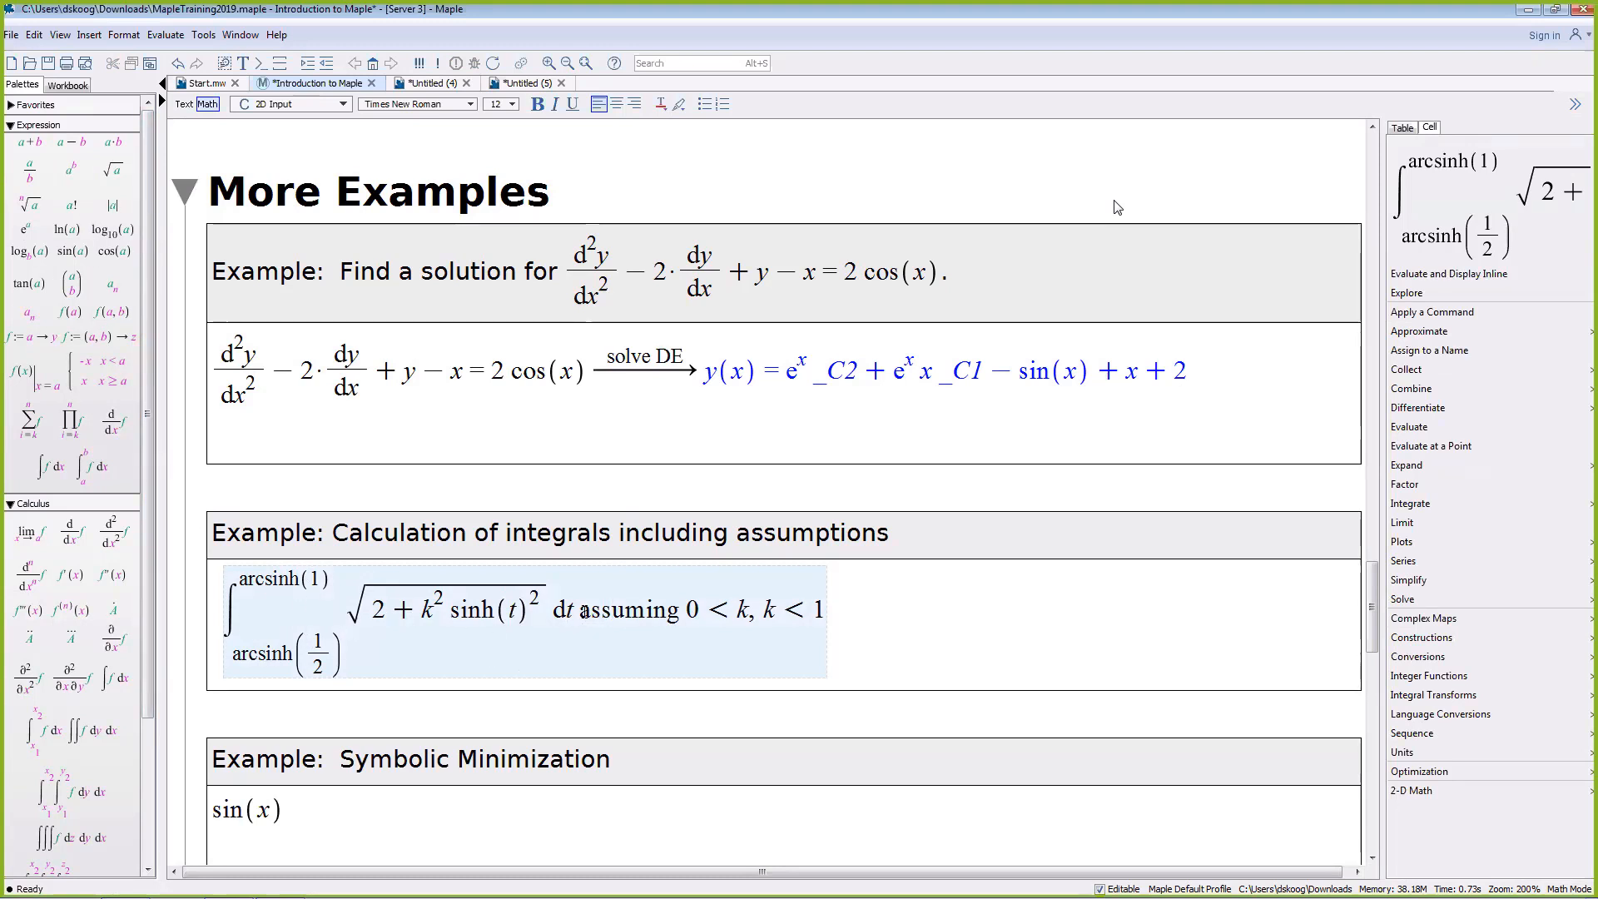
left_click_drag(580, 612, 659, 609)
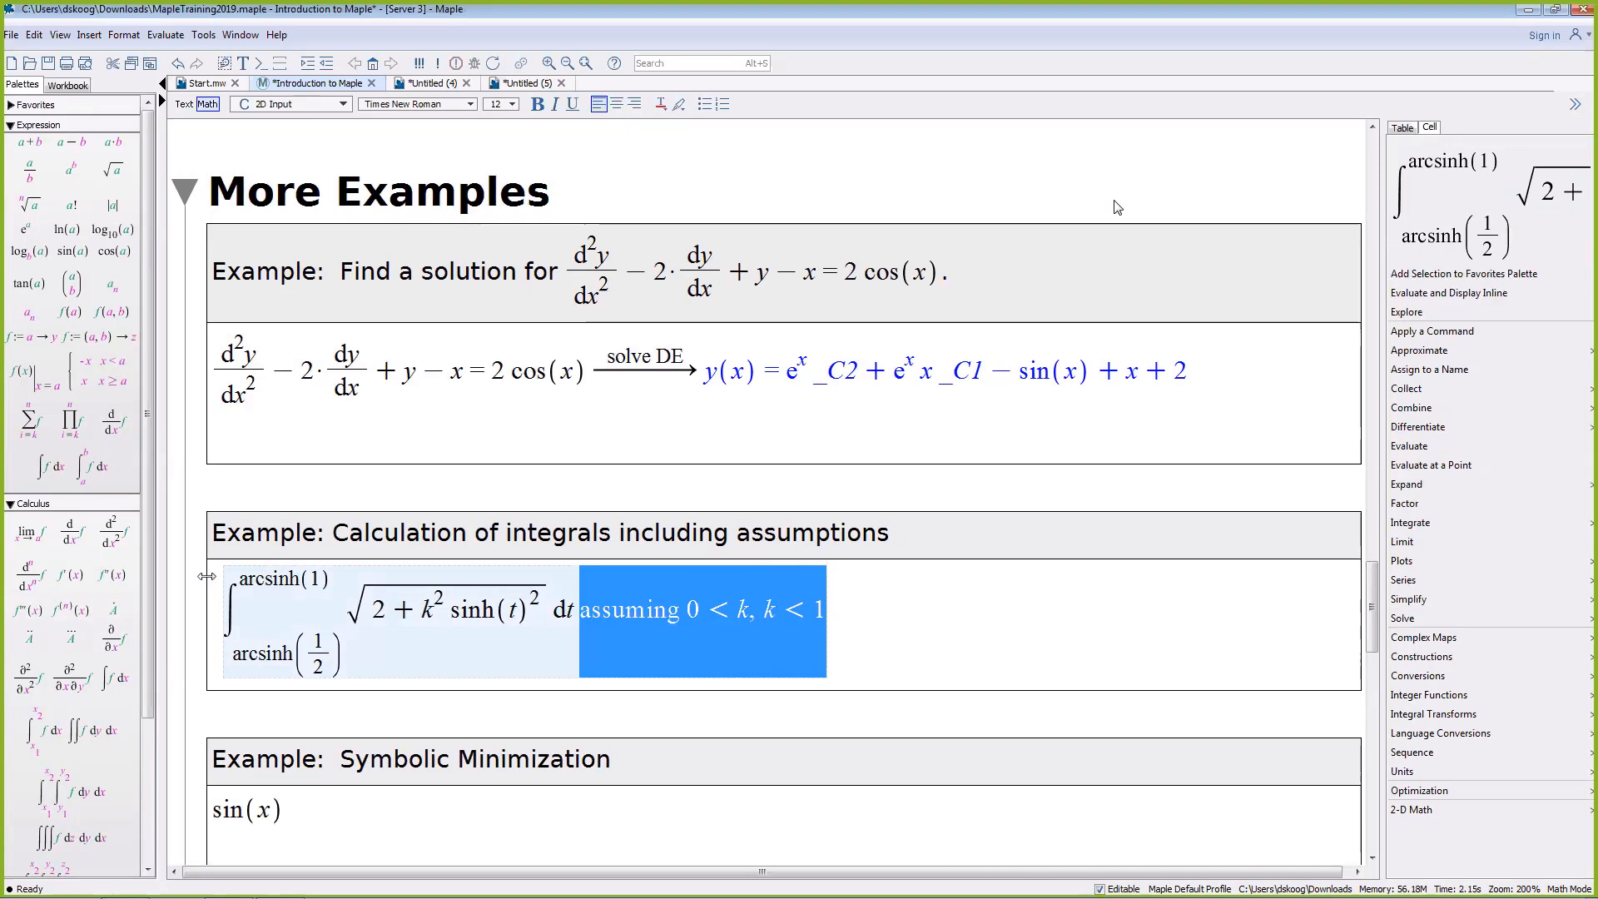
left_click(662, 607)
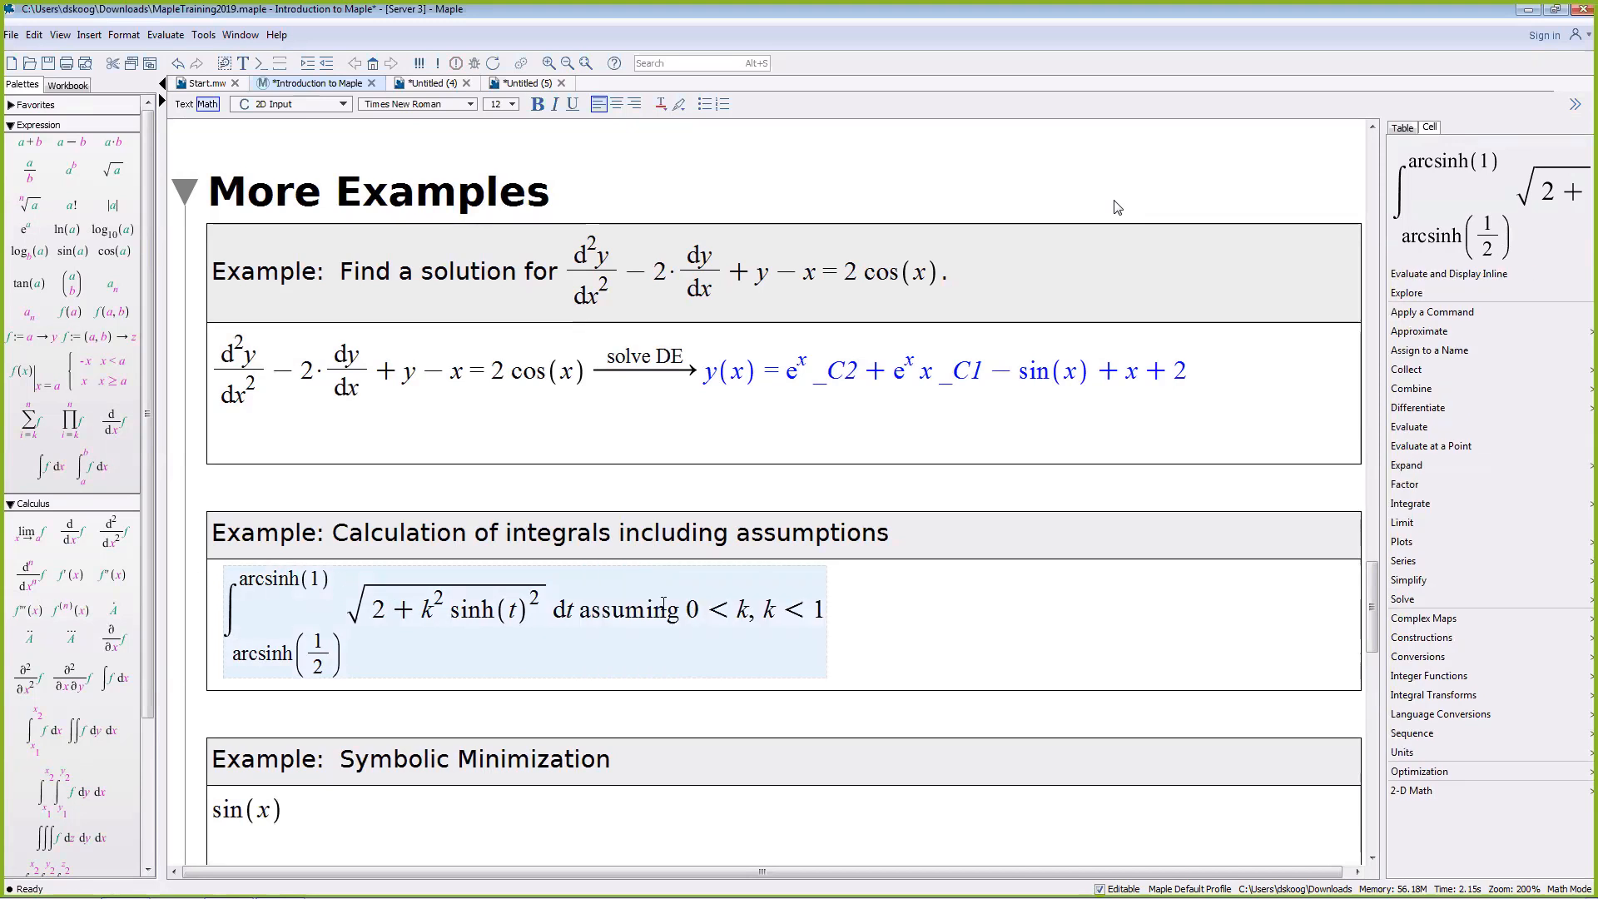
double_click(587, 614)
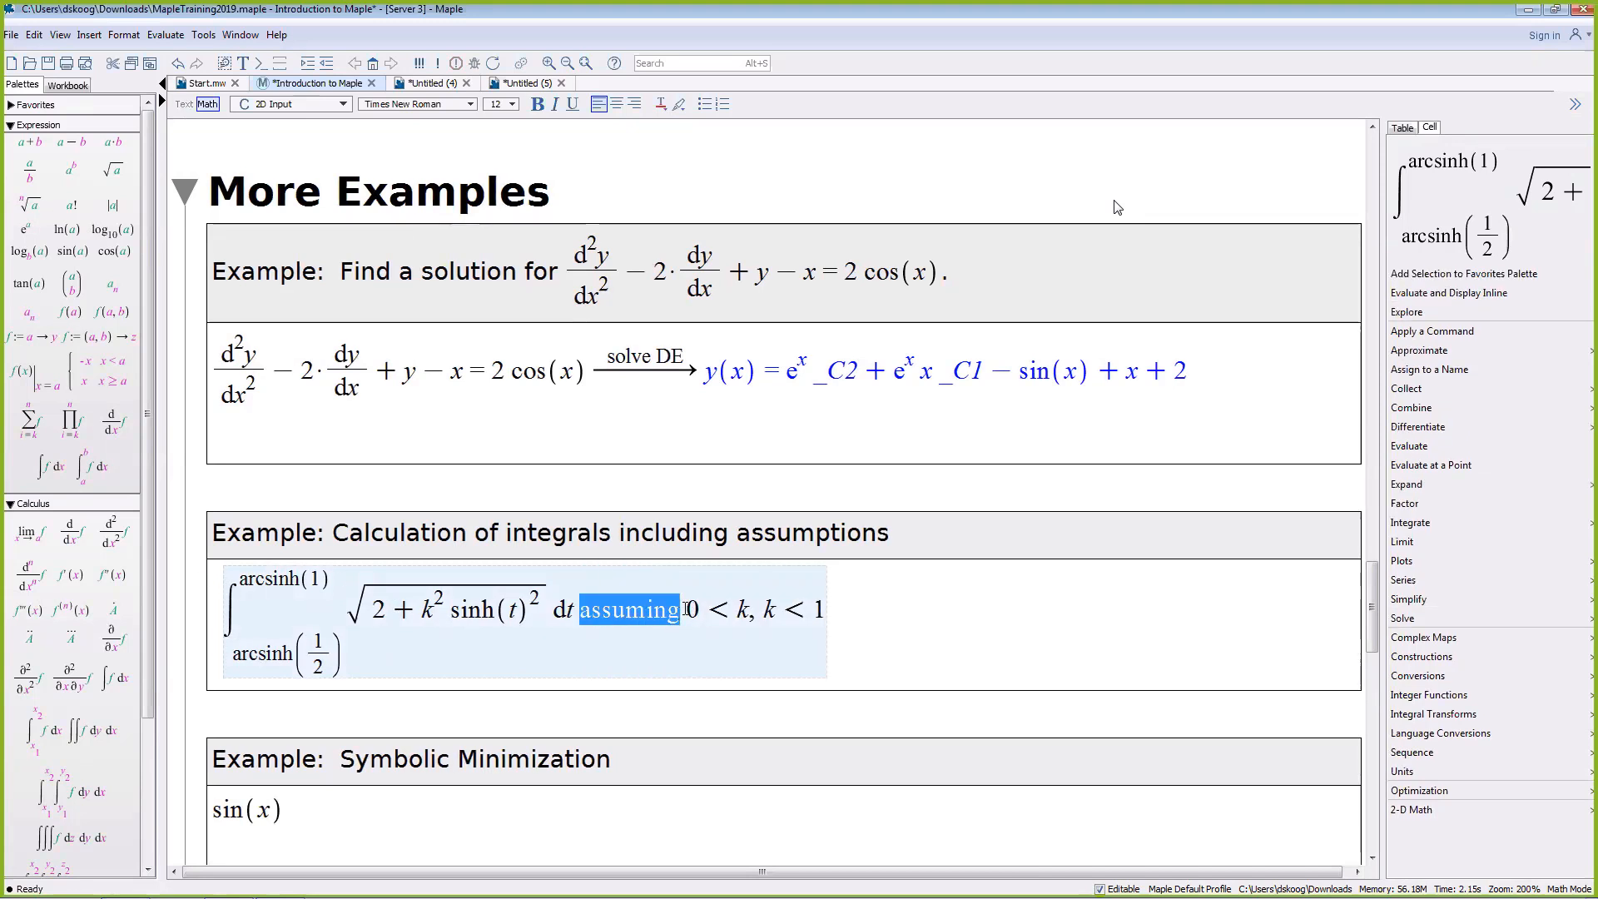
left_click(741, 613)
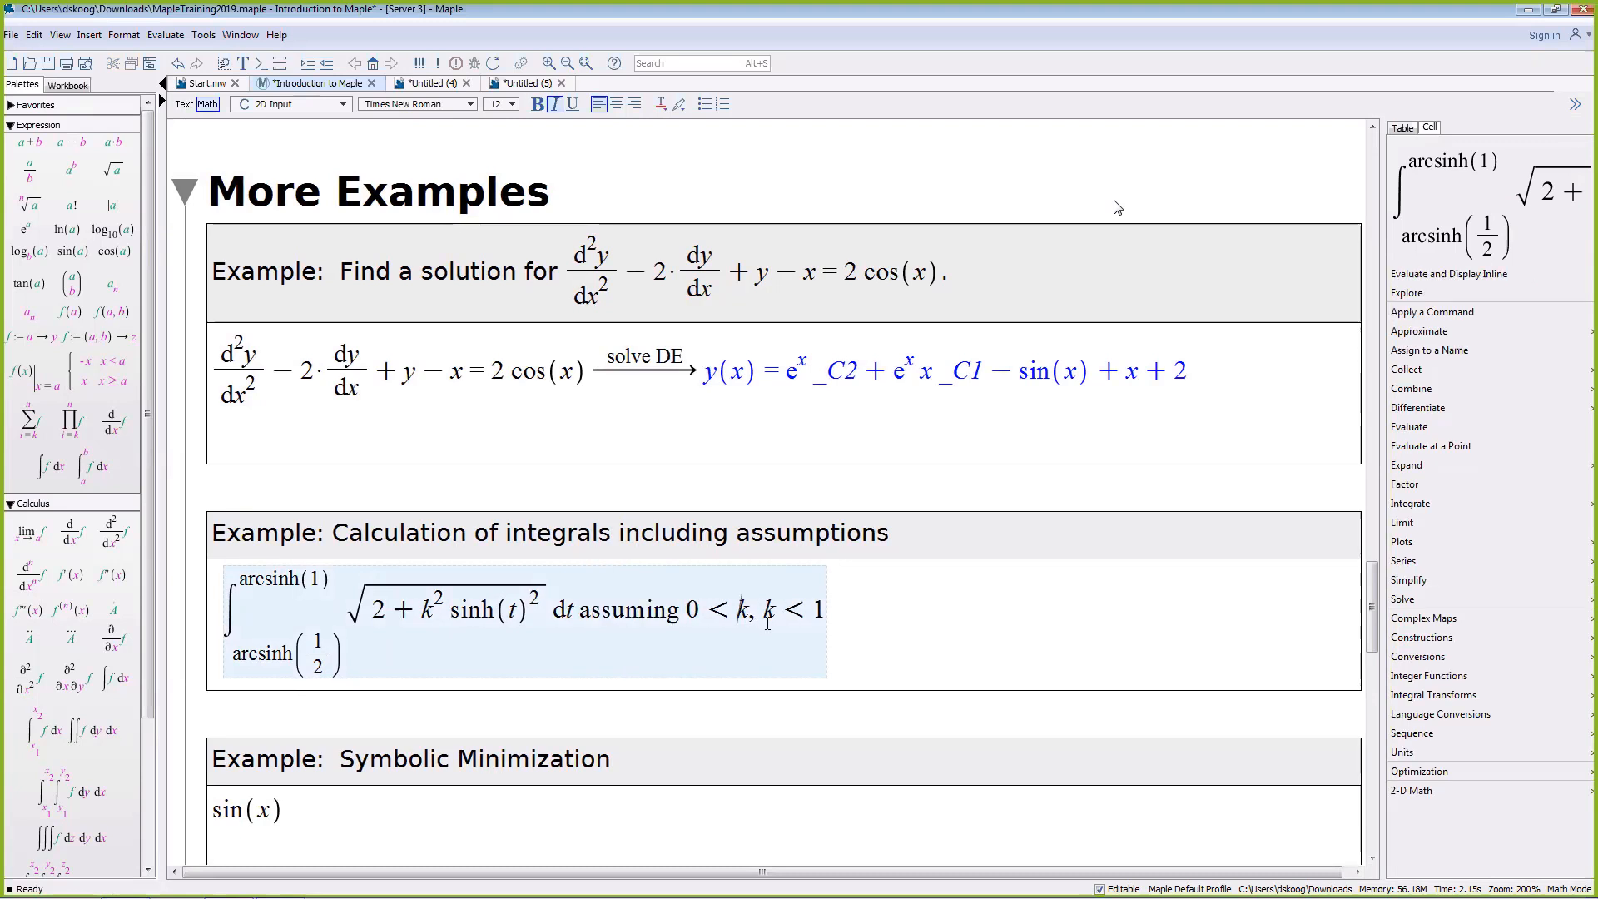
left_click(762, 614)
key("Return")
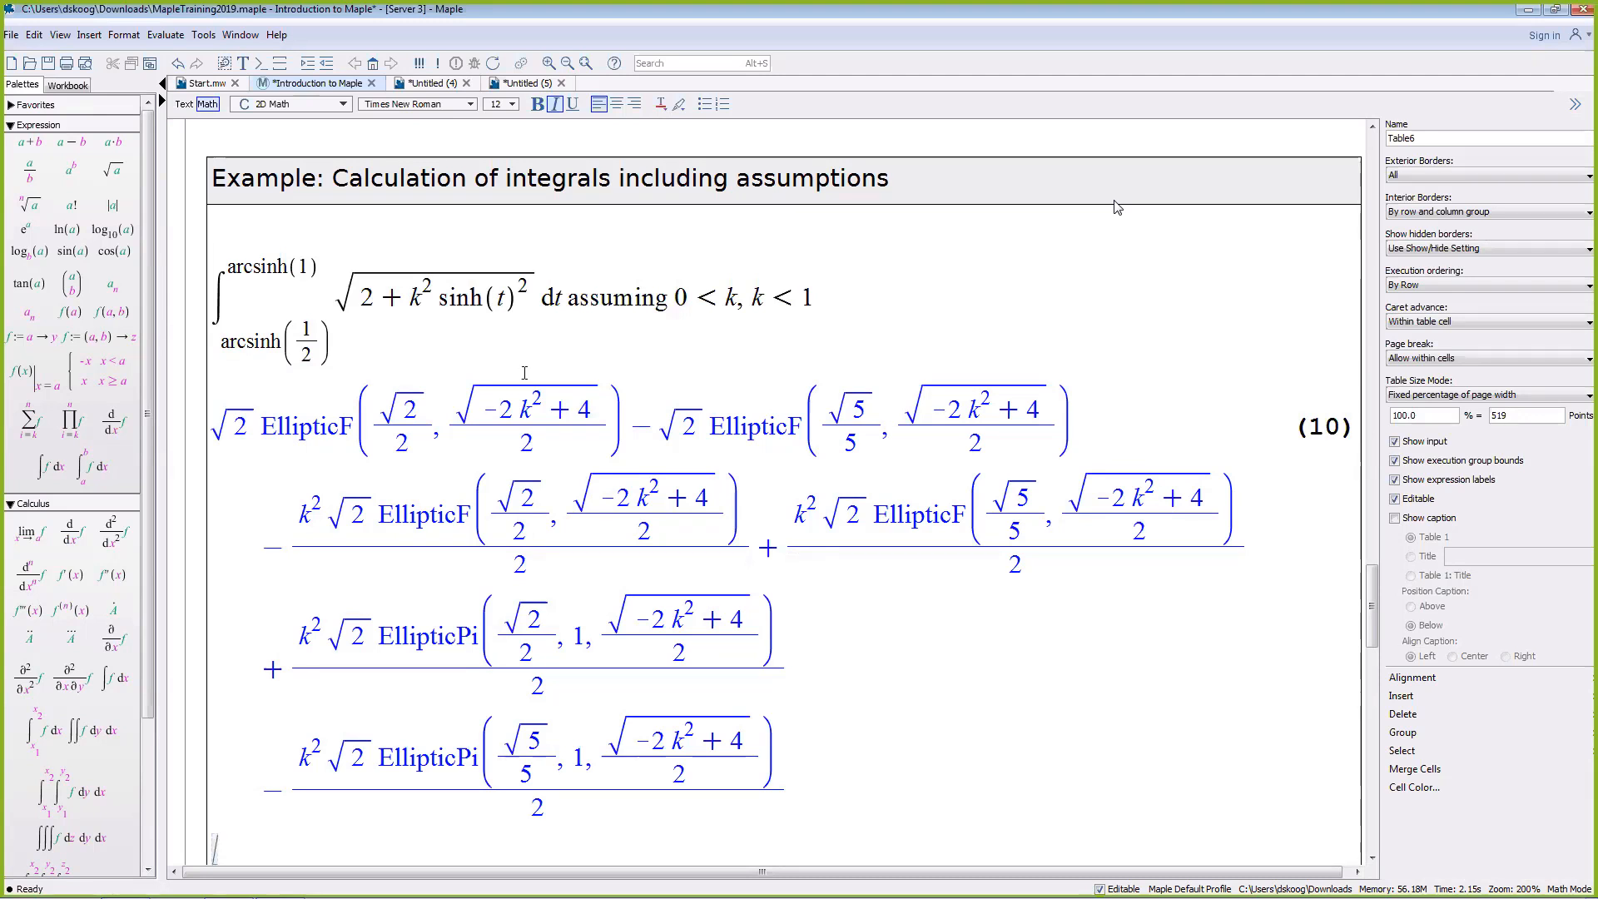
scroll(524, 372, "down", 10)
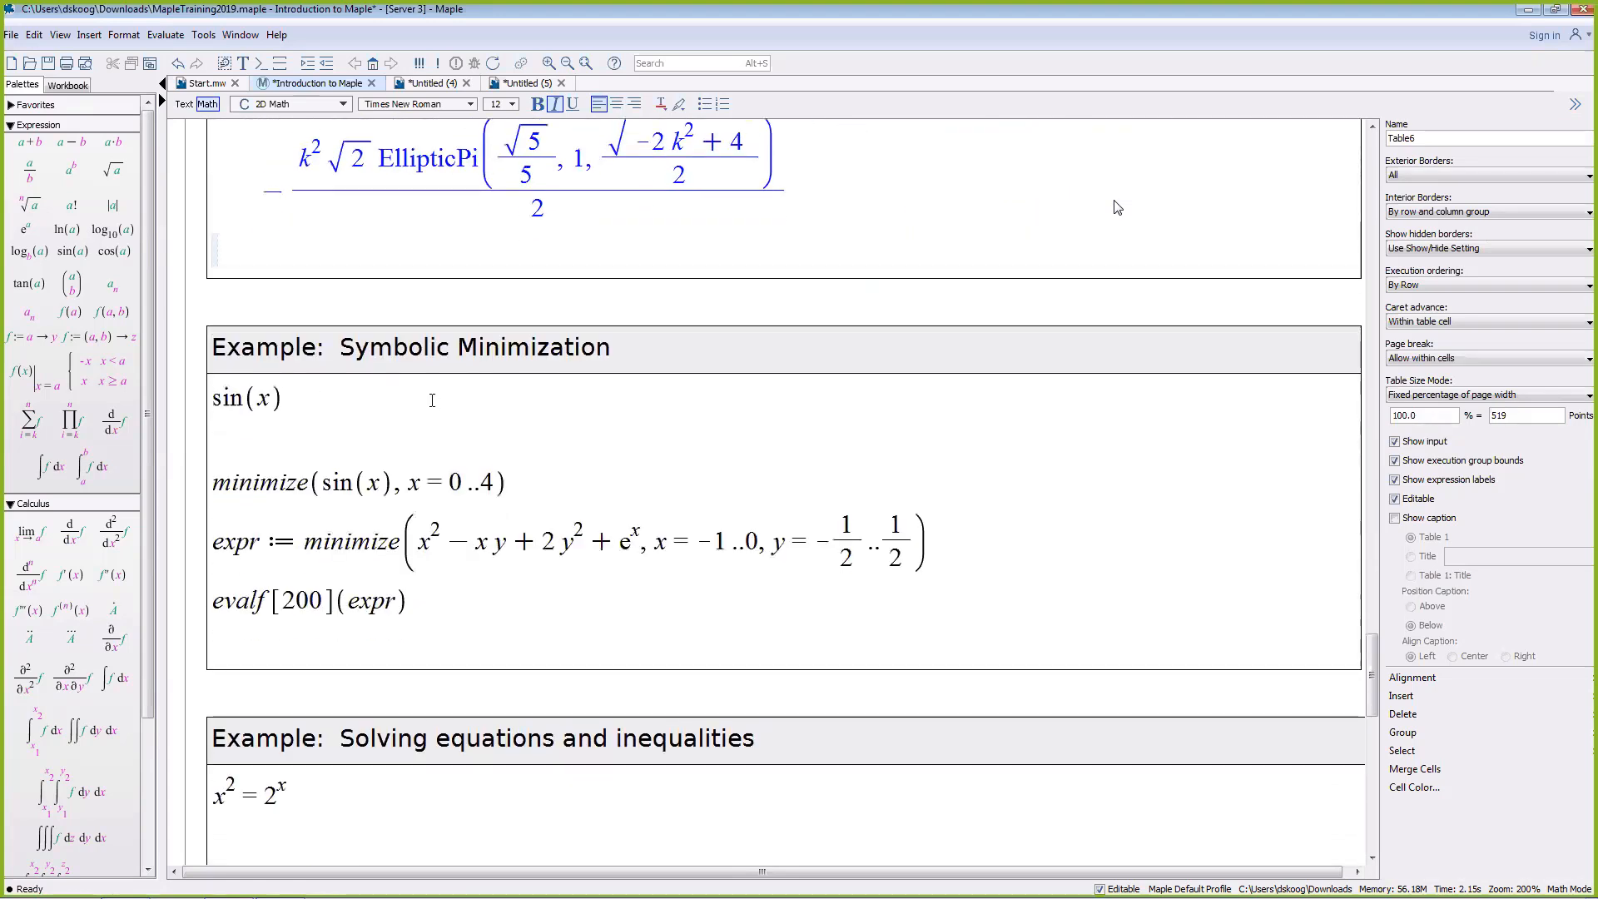
Step: Evaluate the minimize(sin(x), x = 0..4) command in the Symbolic Minimization example
left_click(432, 401)
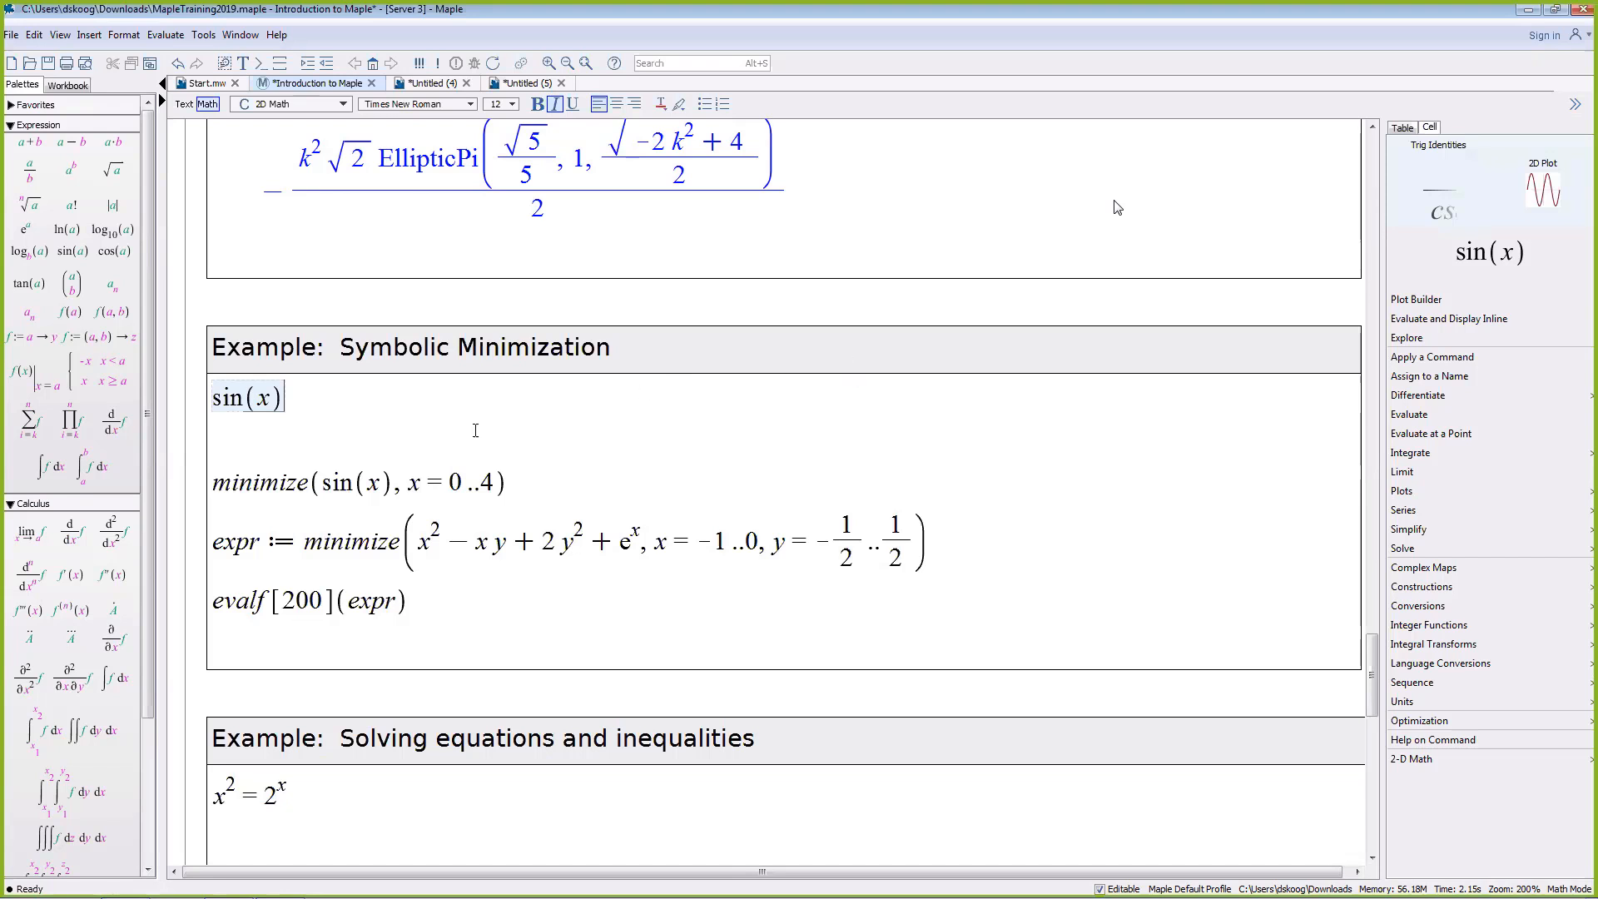
left_click(288, 483)
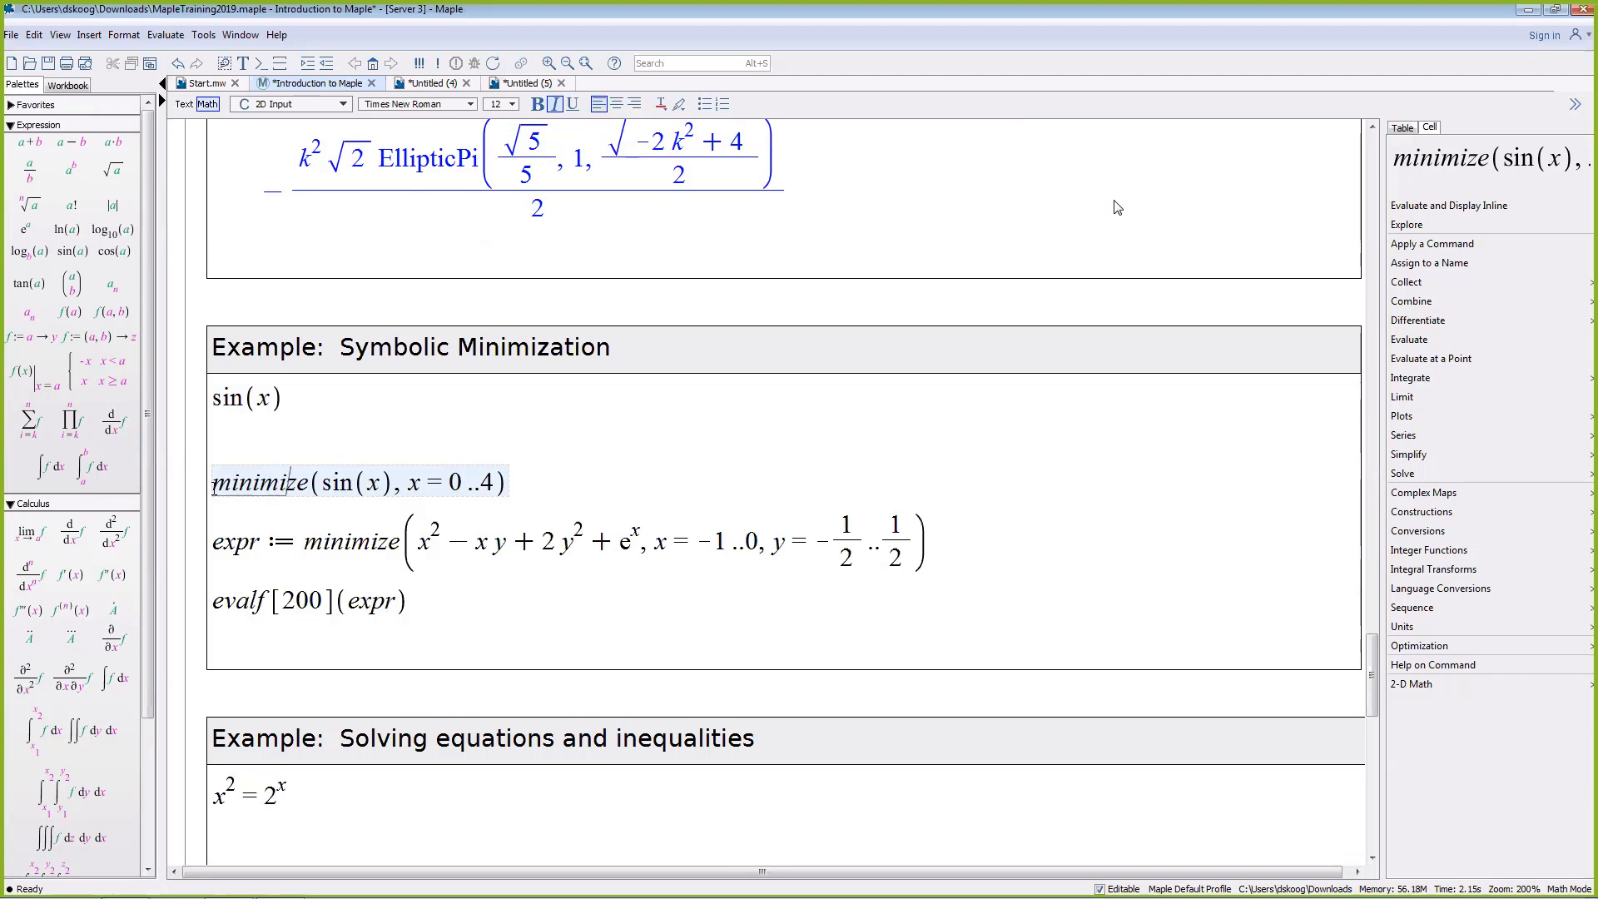
triple_click(310, 482)
left_click(312, 482)
left_click_drag(322, 482, 493, 484)
left_click(414, 483)
left_click(537, 482)
key("Return")
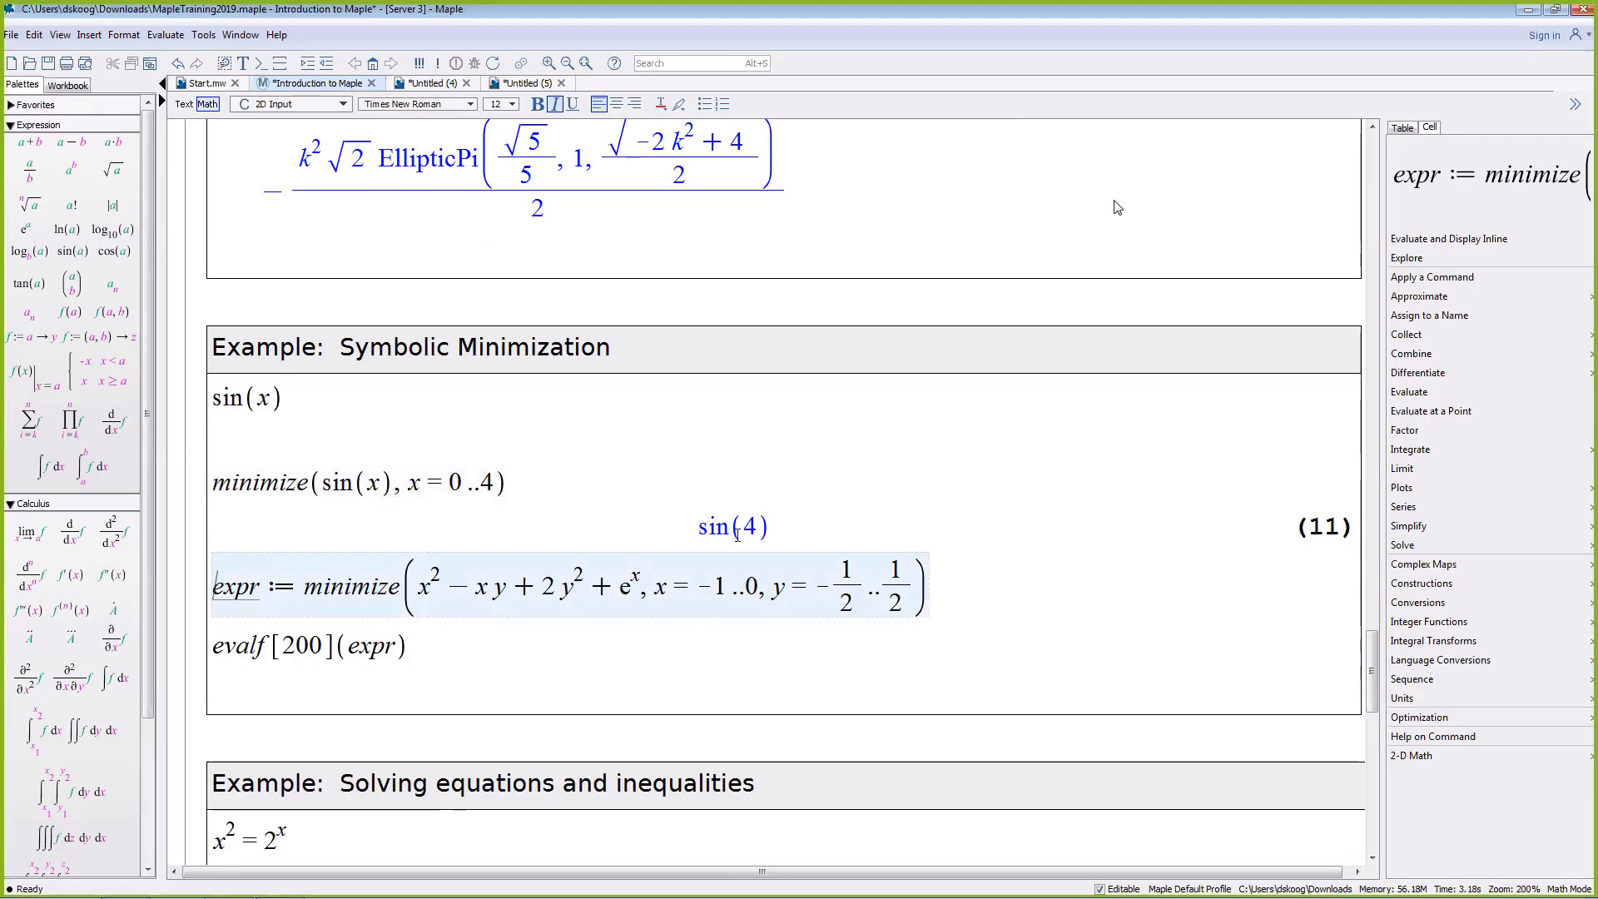
Step: Approximate the exact minimum sin(4) to 5 digits
left_click(776, 521)
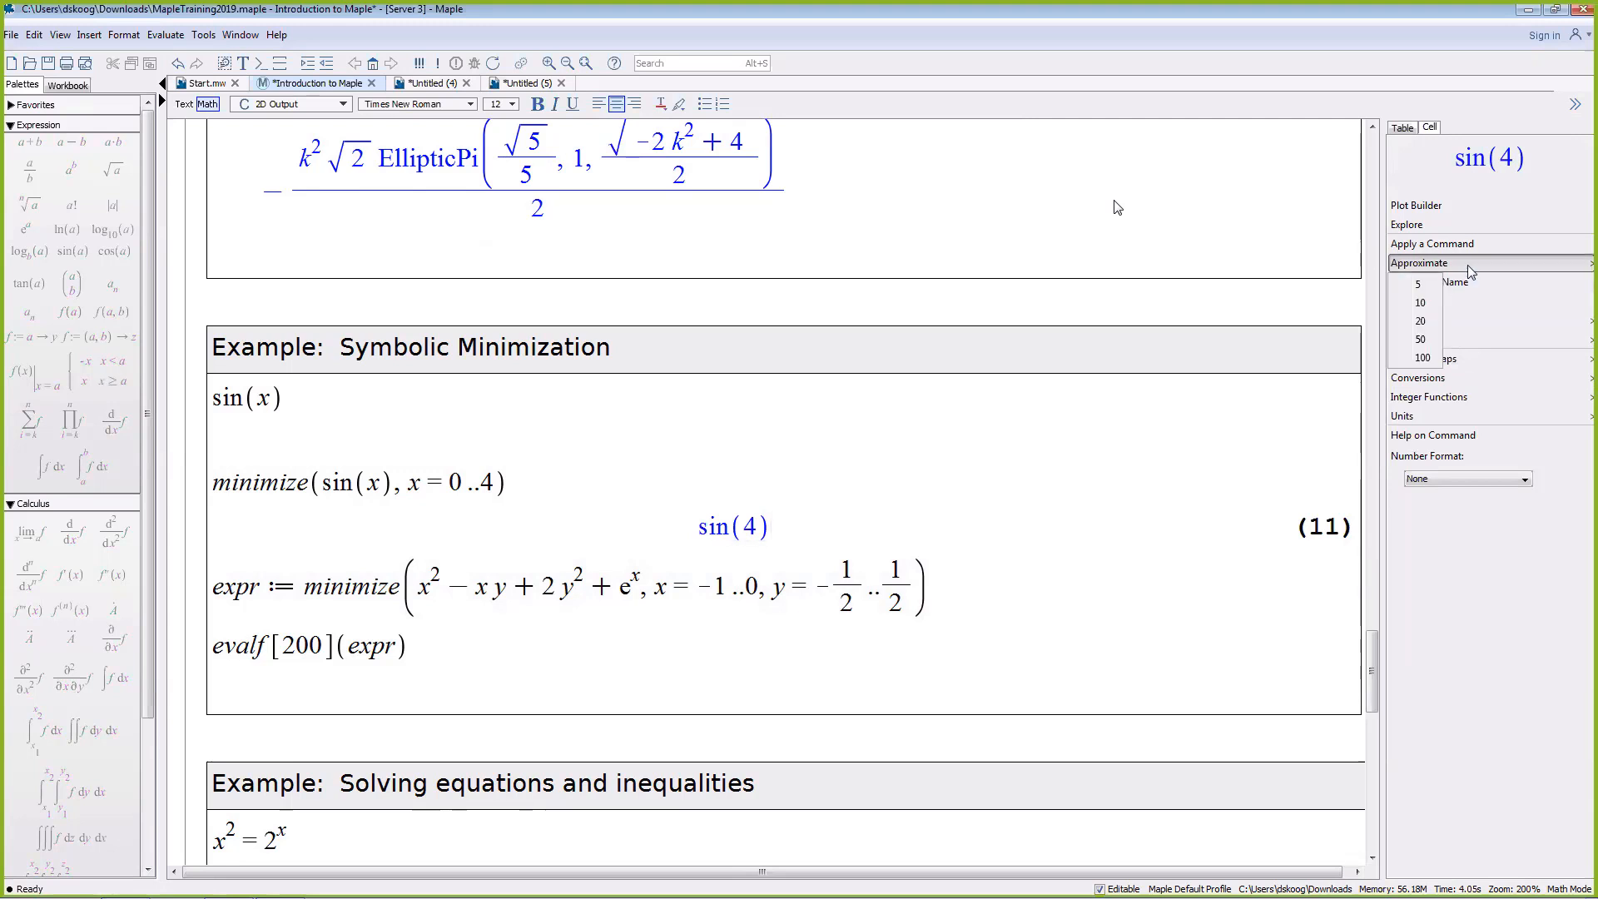
left_click(1441, 284)
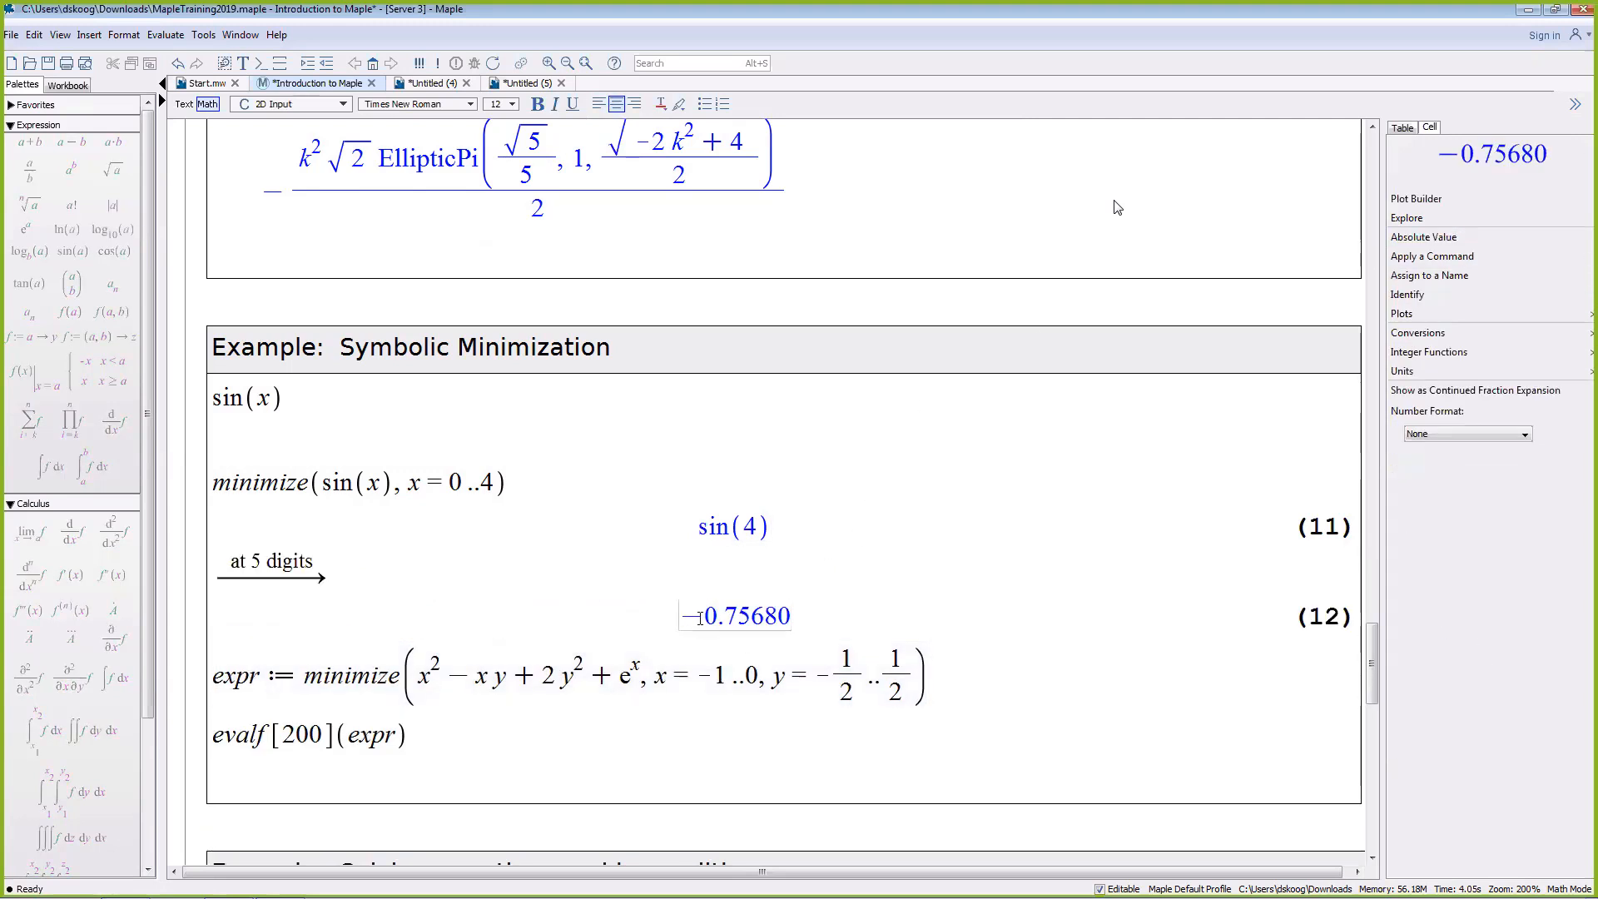
left_click_drag(702, 616, 814, 618)
left_click(806, 614)
Step: Evaluate the assignment of expr to the minimum of x^2 - xy + 2y^2 + e^x over x = -1..0, y = -1/2..1/2
scroll(966, 550, "down", 1)
left_click(355, 657)
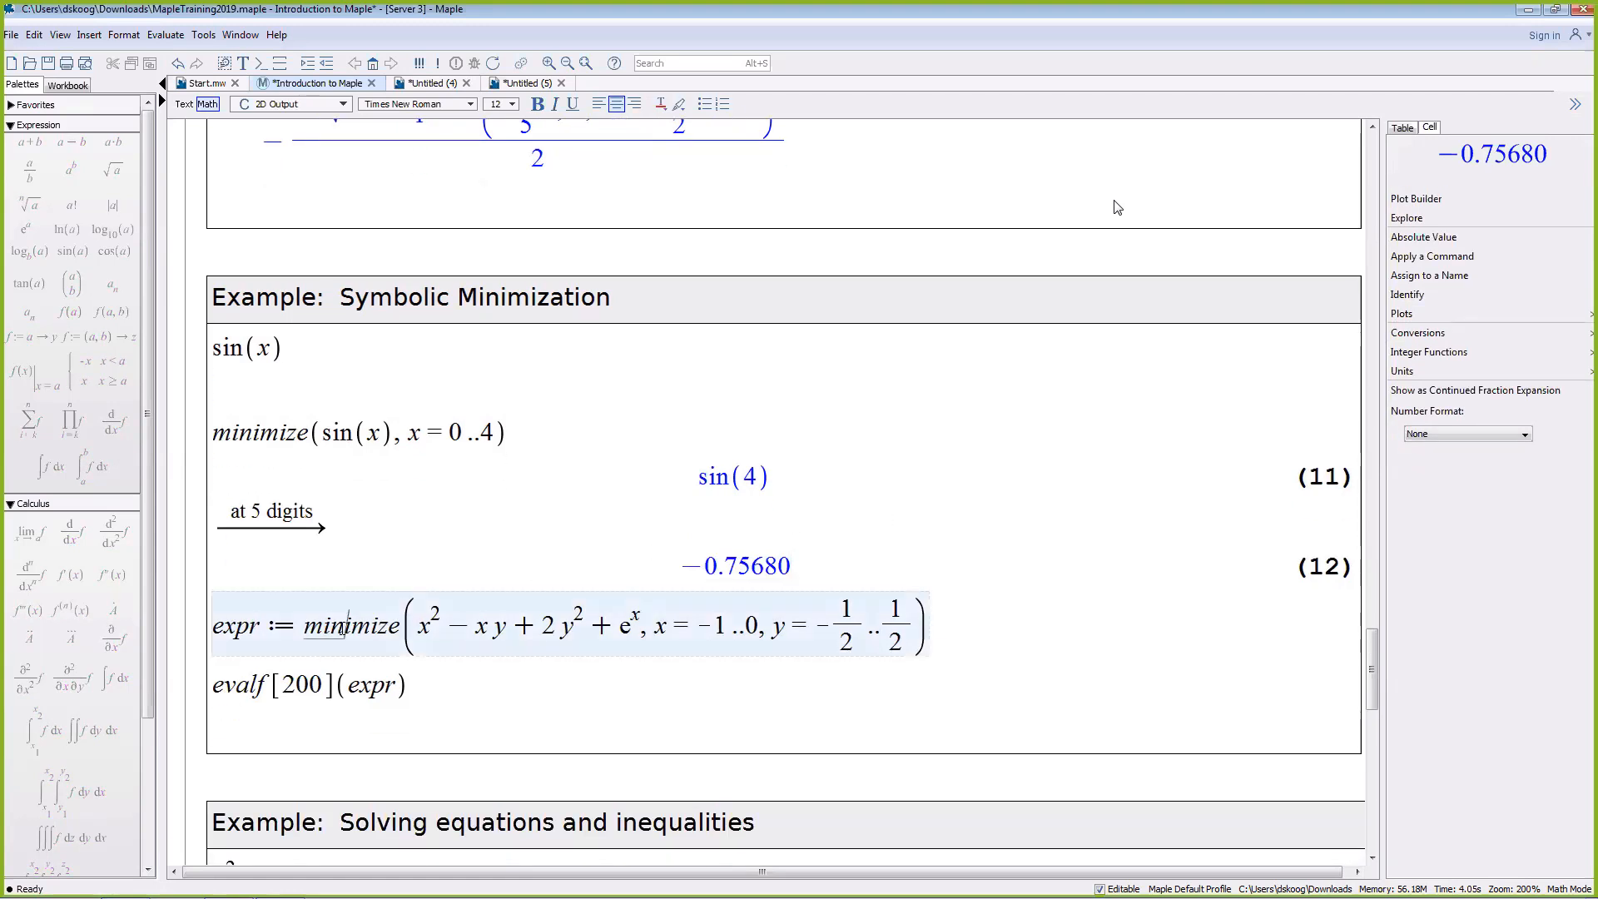
scroll(354, 657, "down", 2)
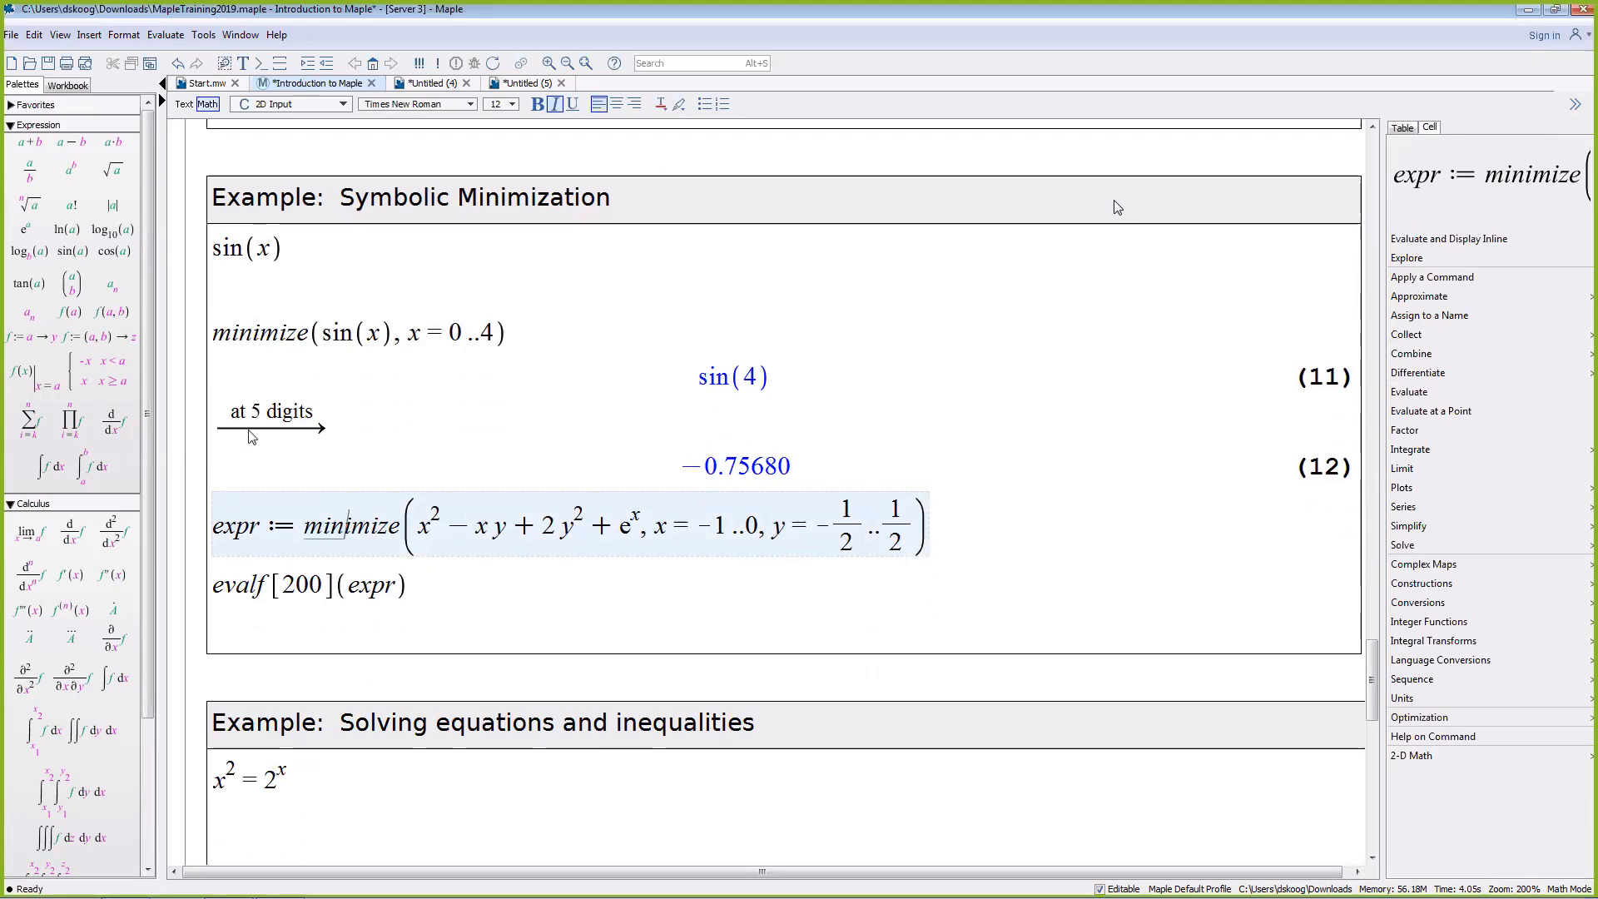
left_click(256, 527)
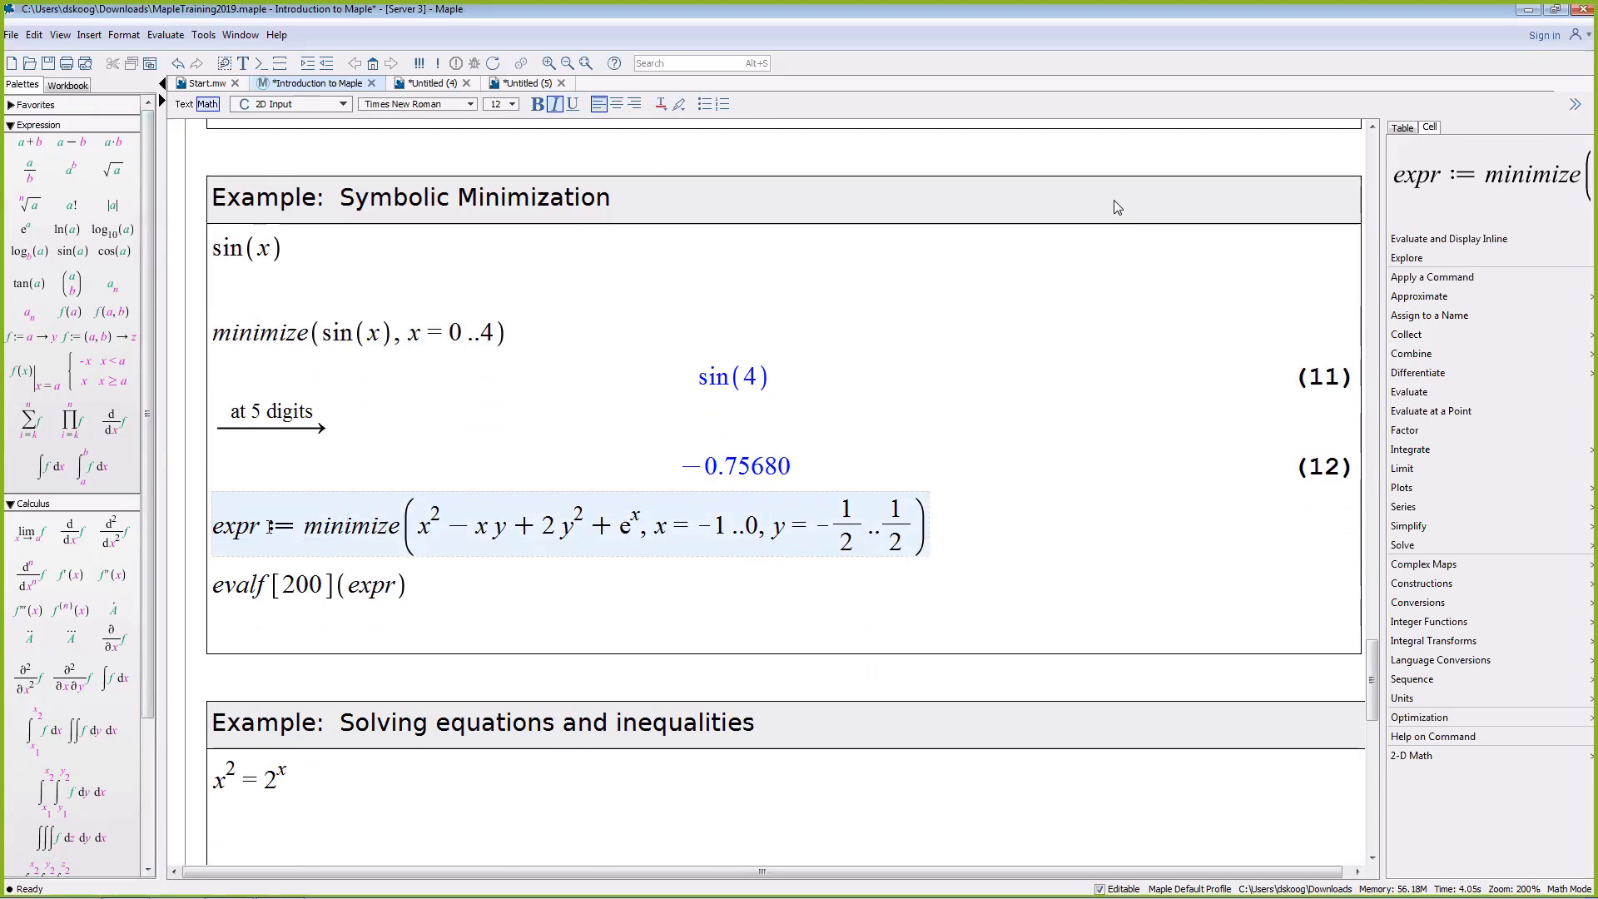
left_click_drag(268, 526, 289, 527)
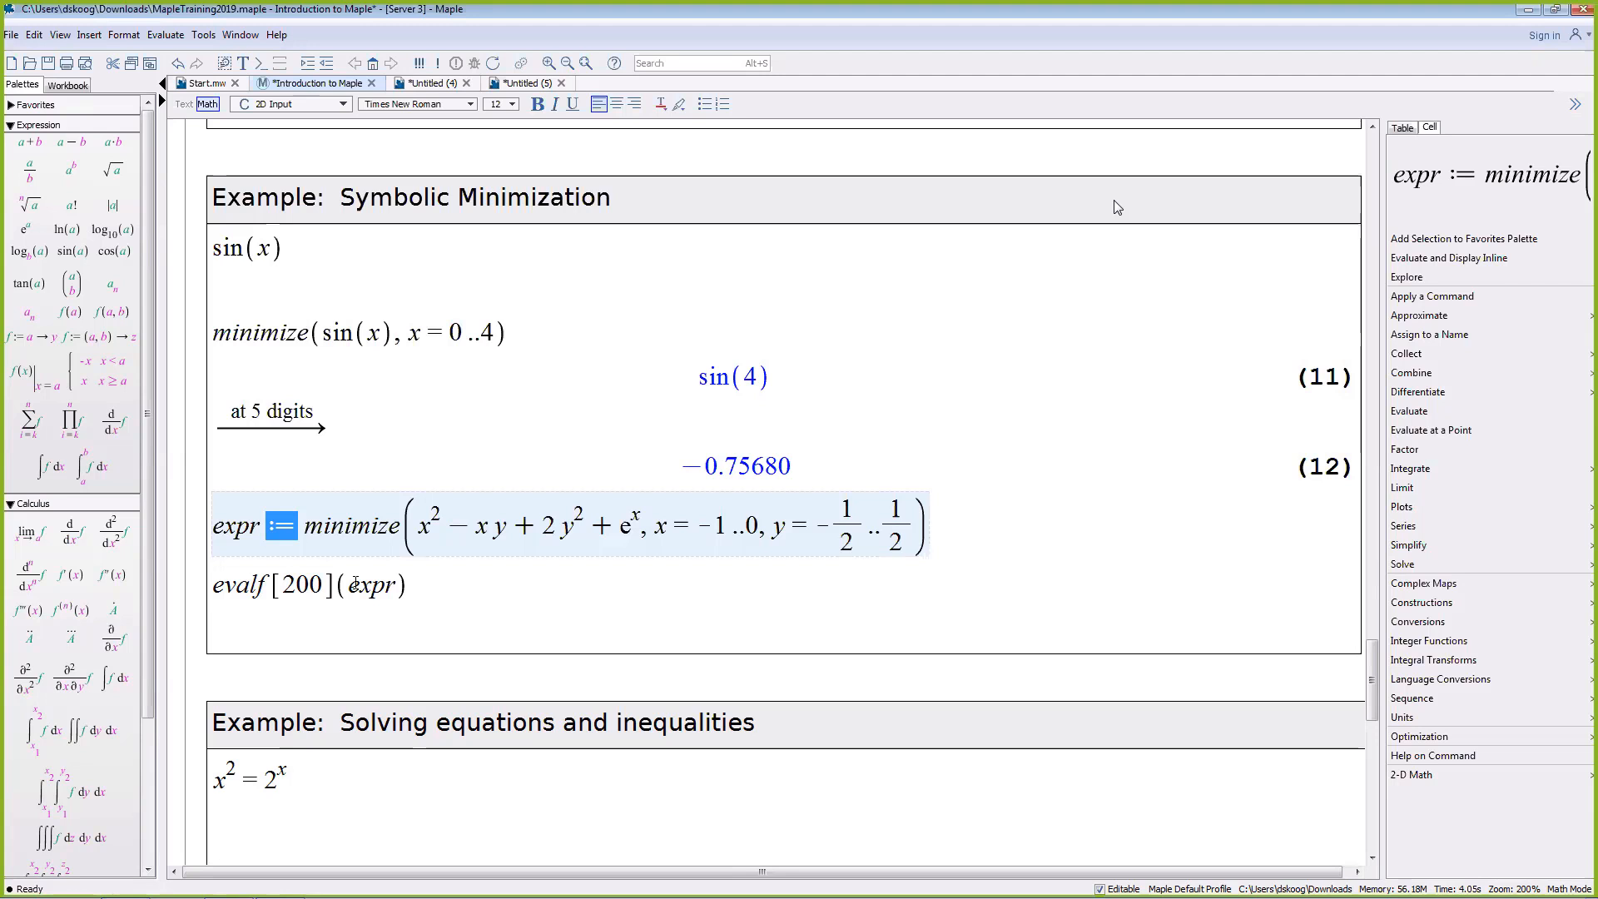
left_click(371, 510)
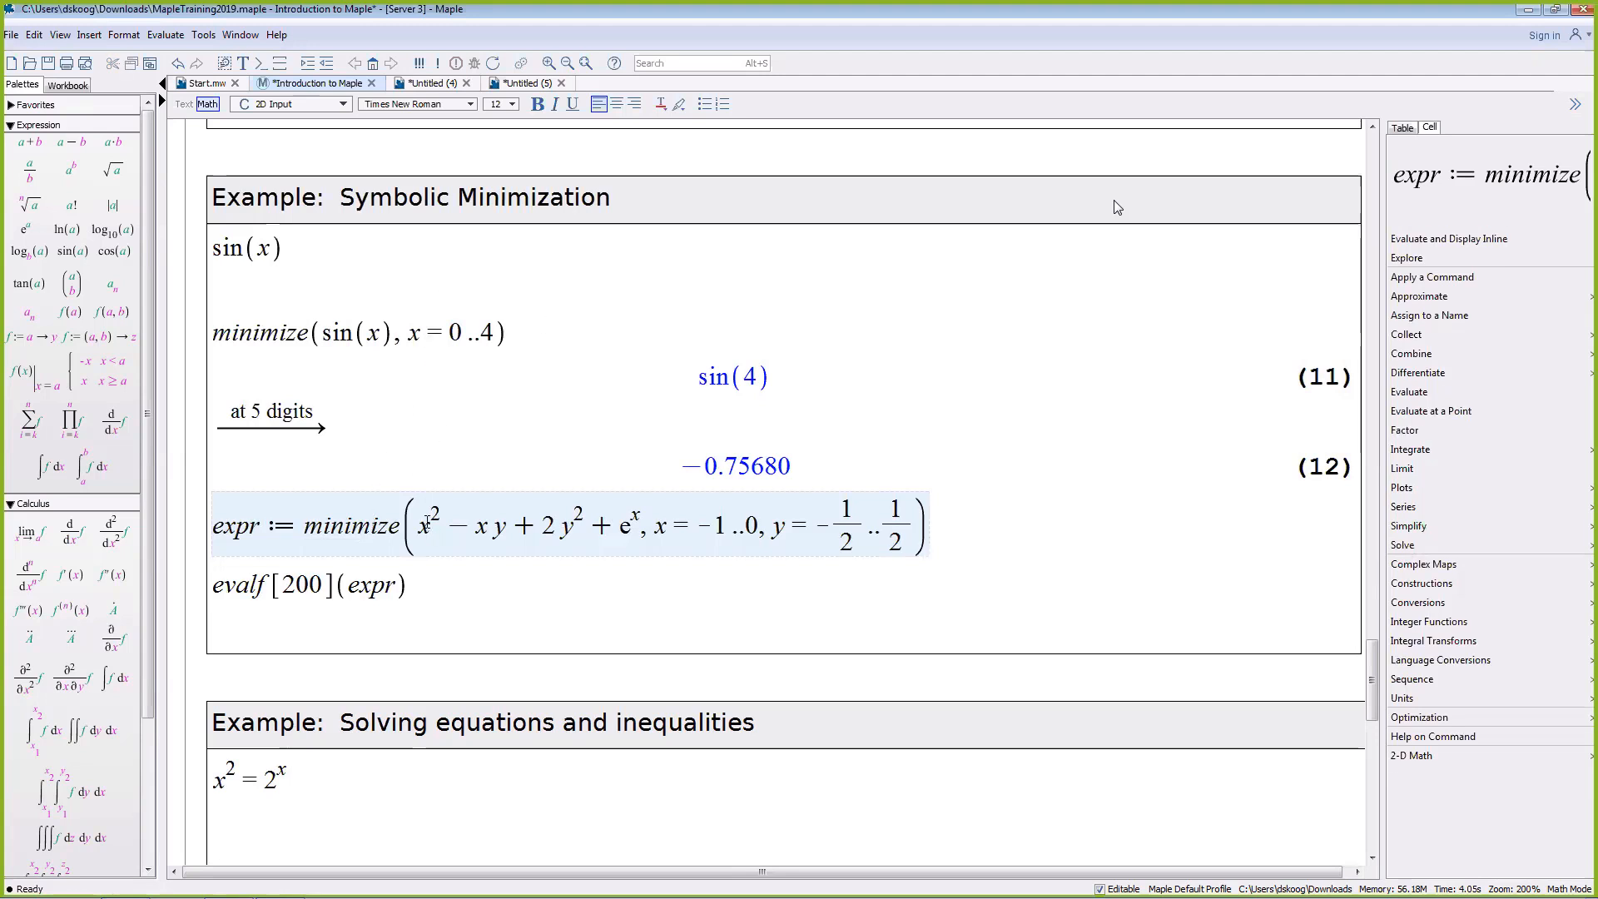
left_click_drag(419, 523, 919, 537)
left_click(878, 533)
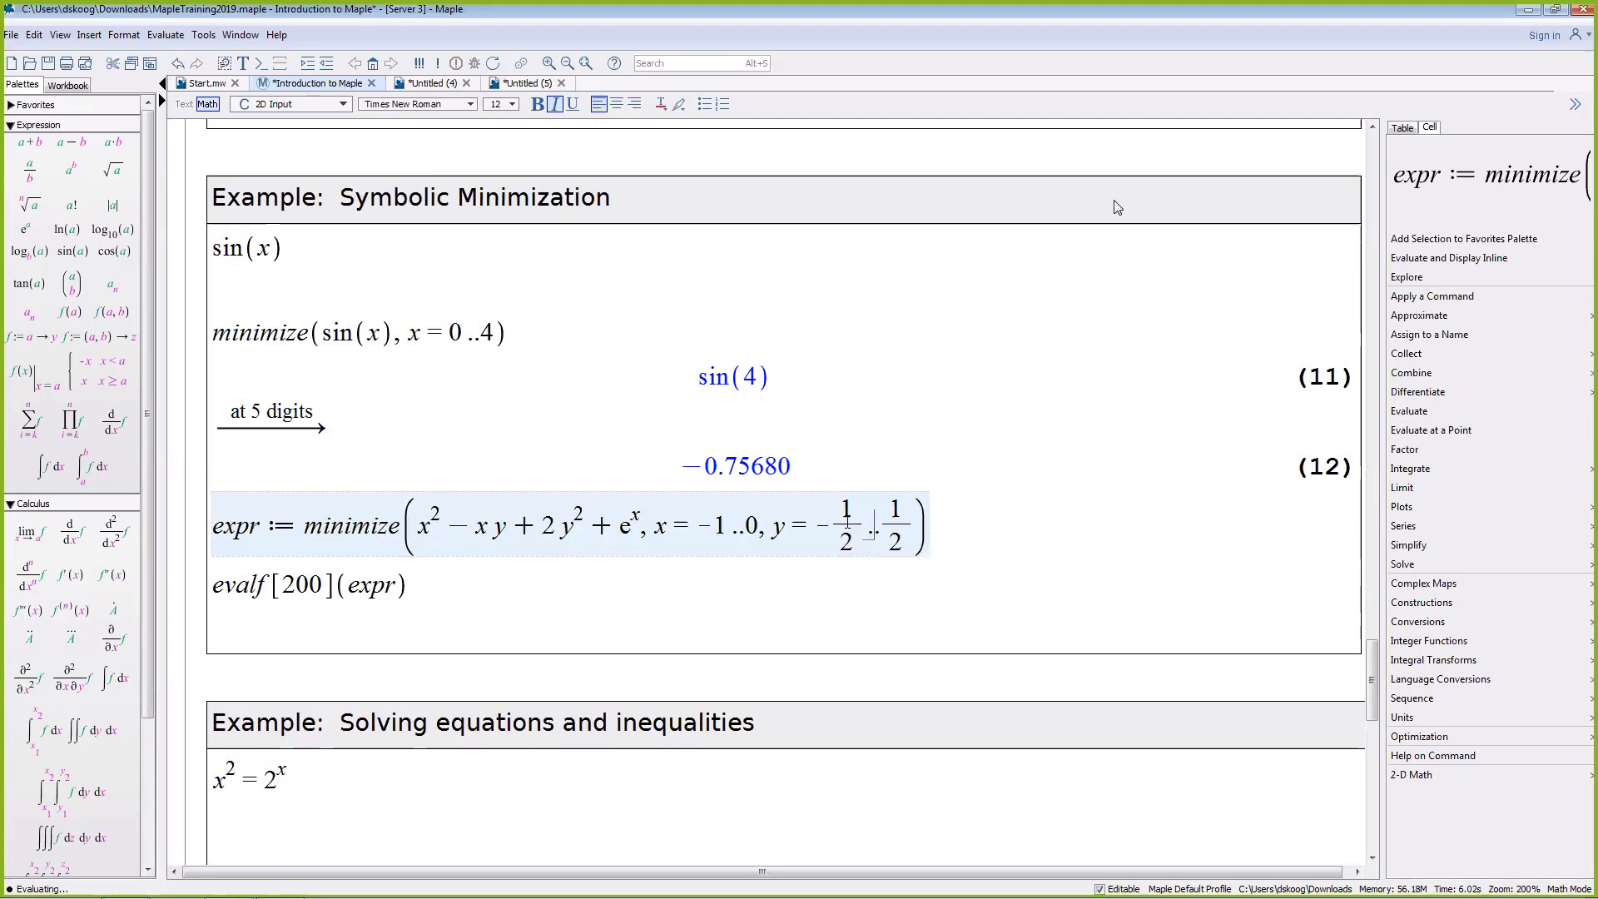
key("Return")
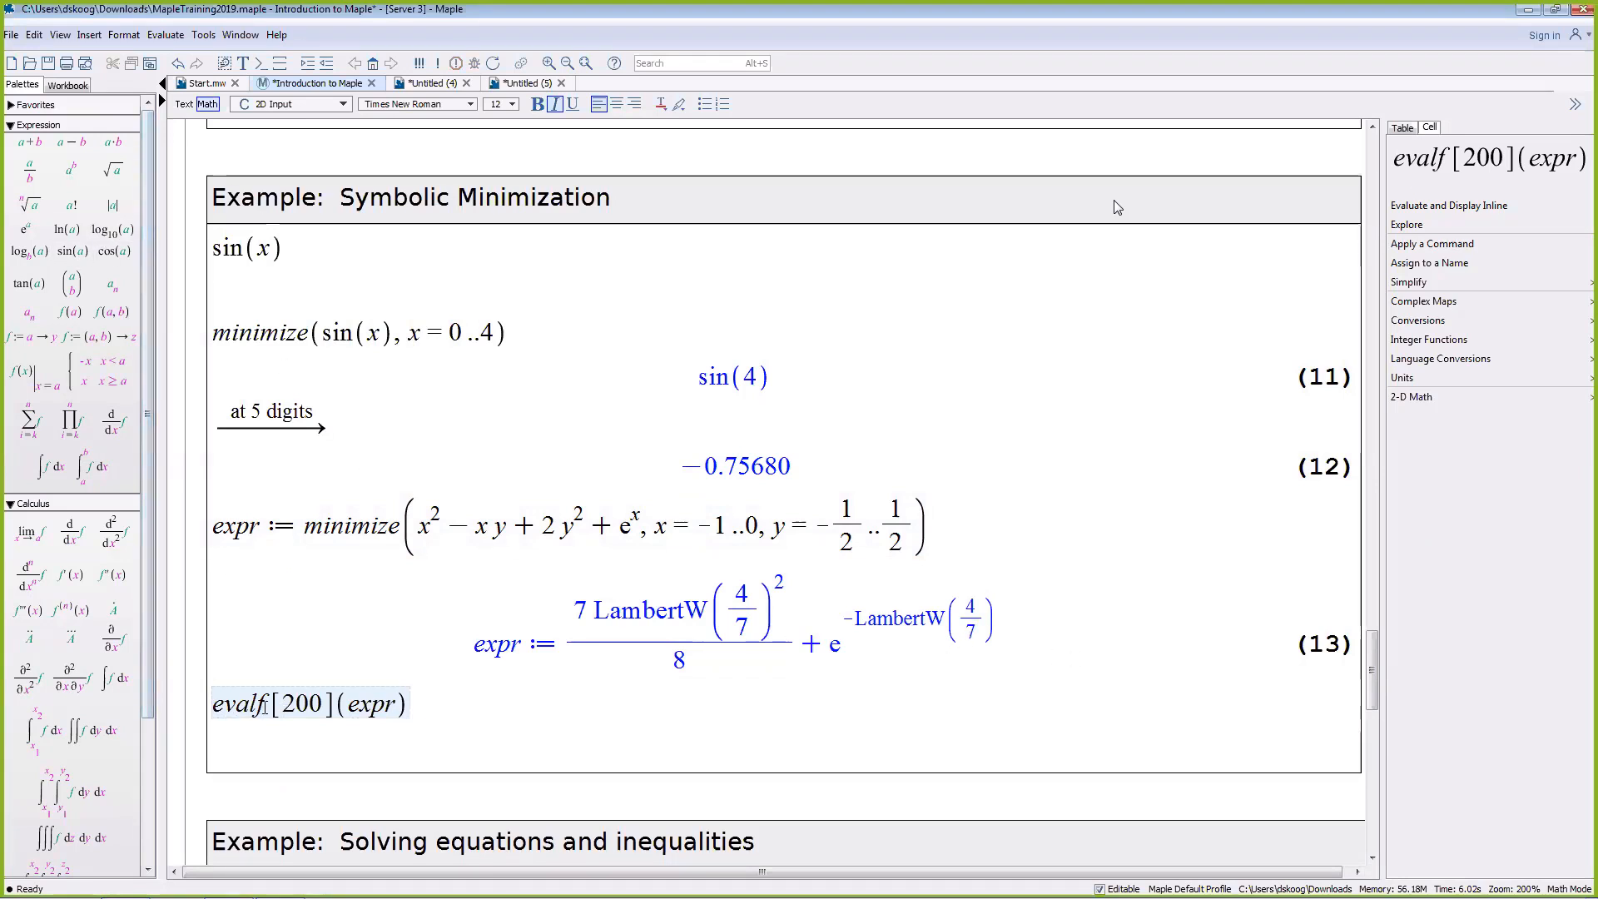
Step: Evaluate expr numerically to 200 digits with the evalf[200](expr) command
left_click(408, 705)
double_click(408, 705)
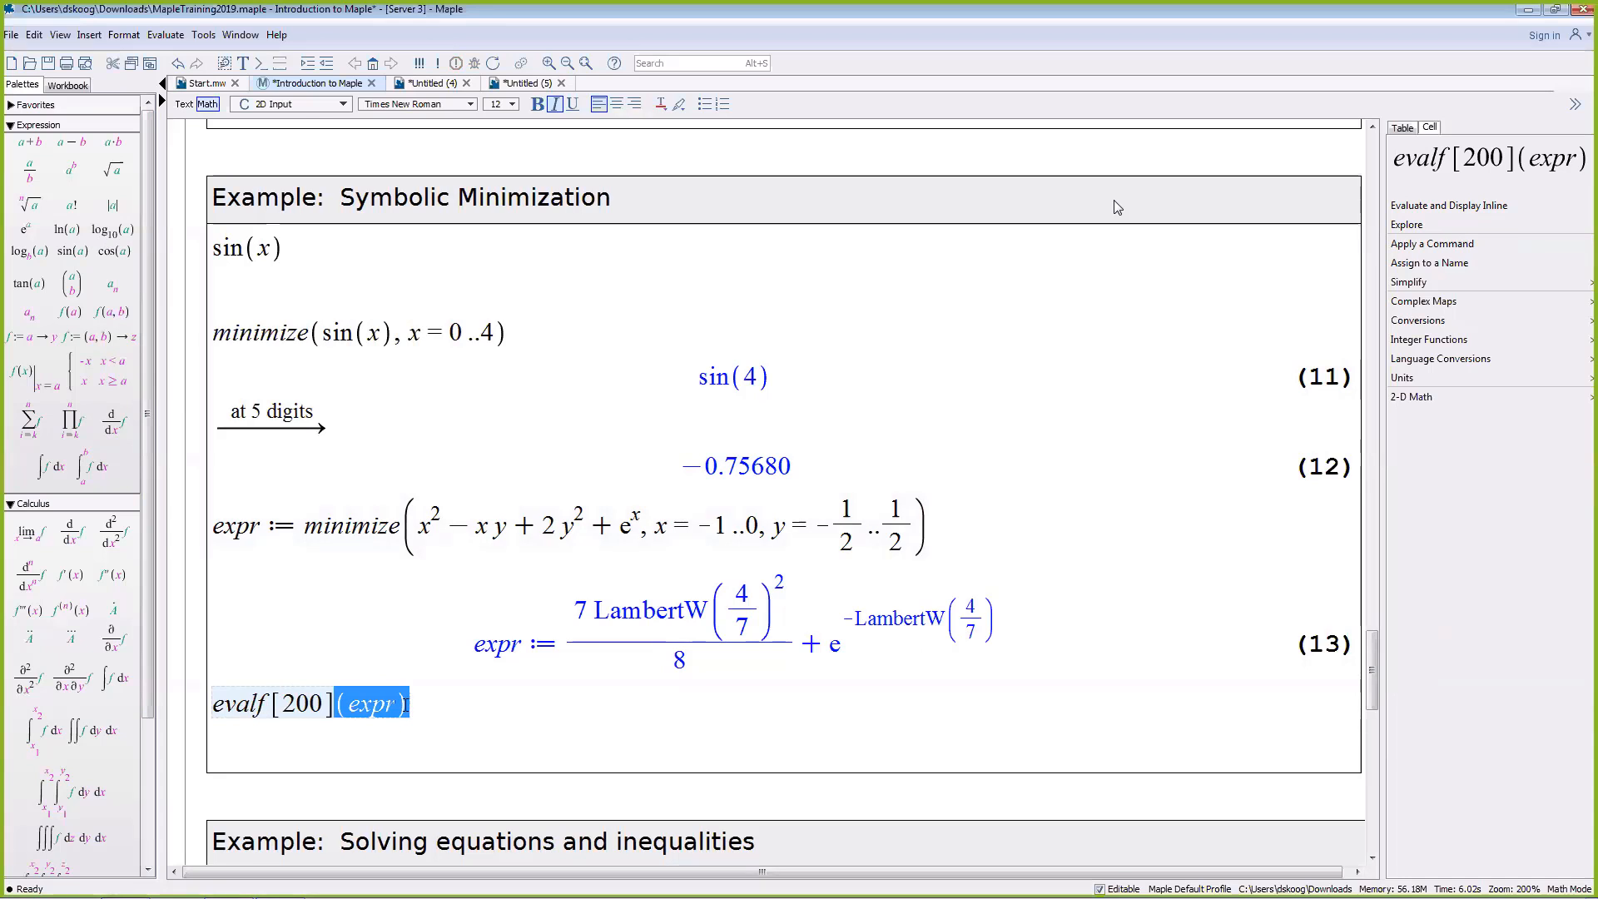
left_click(408, 705)
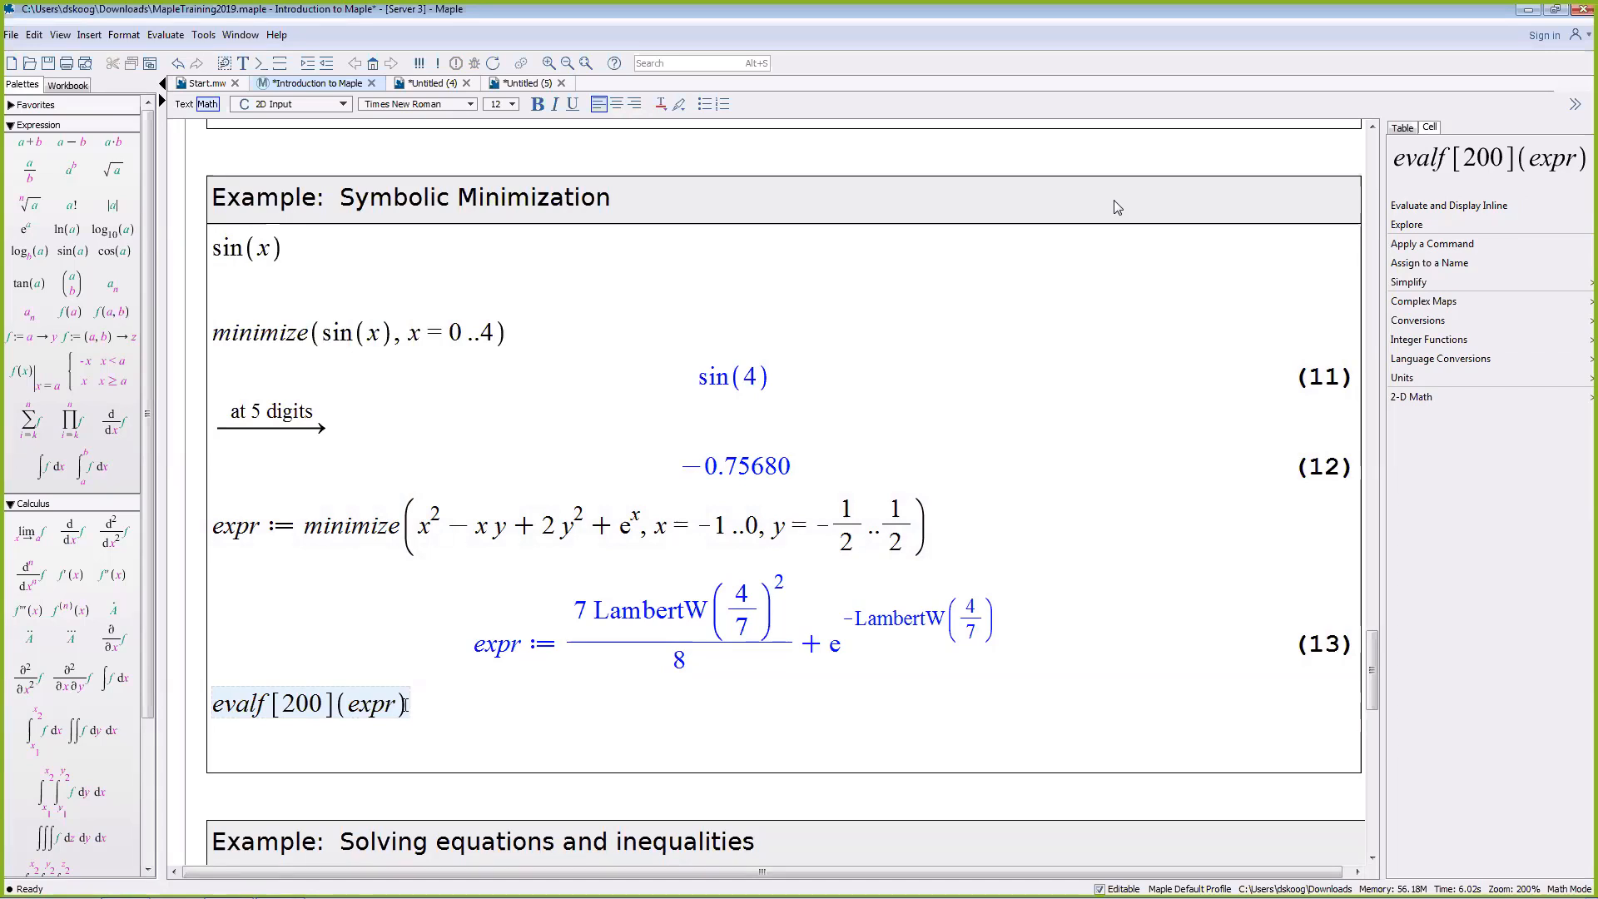
key("Return")
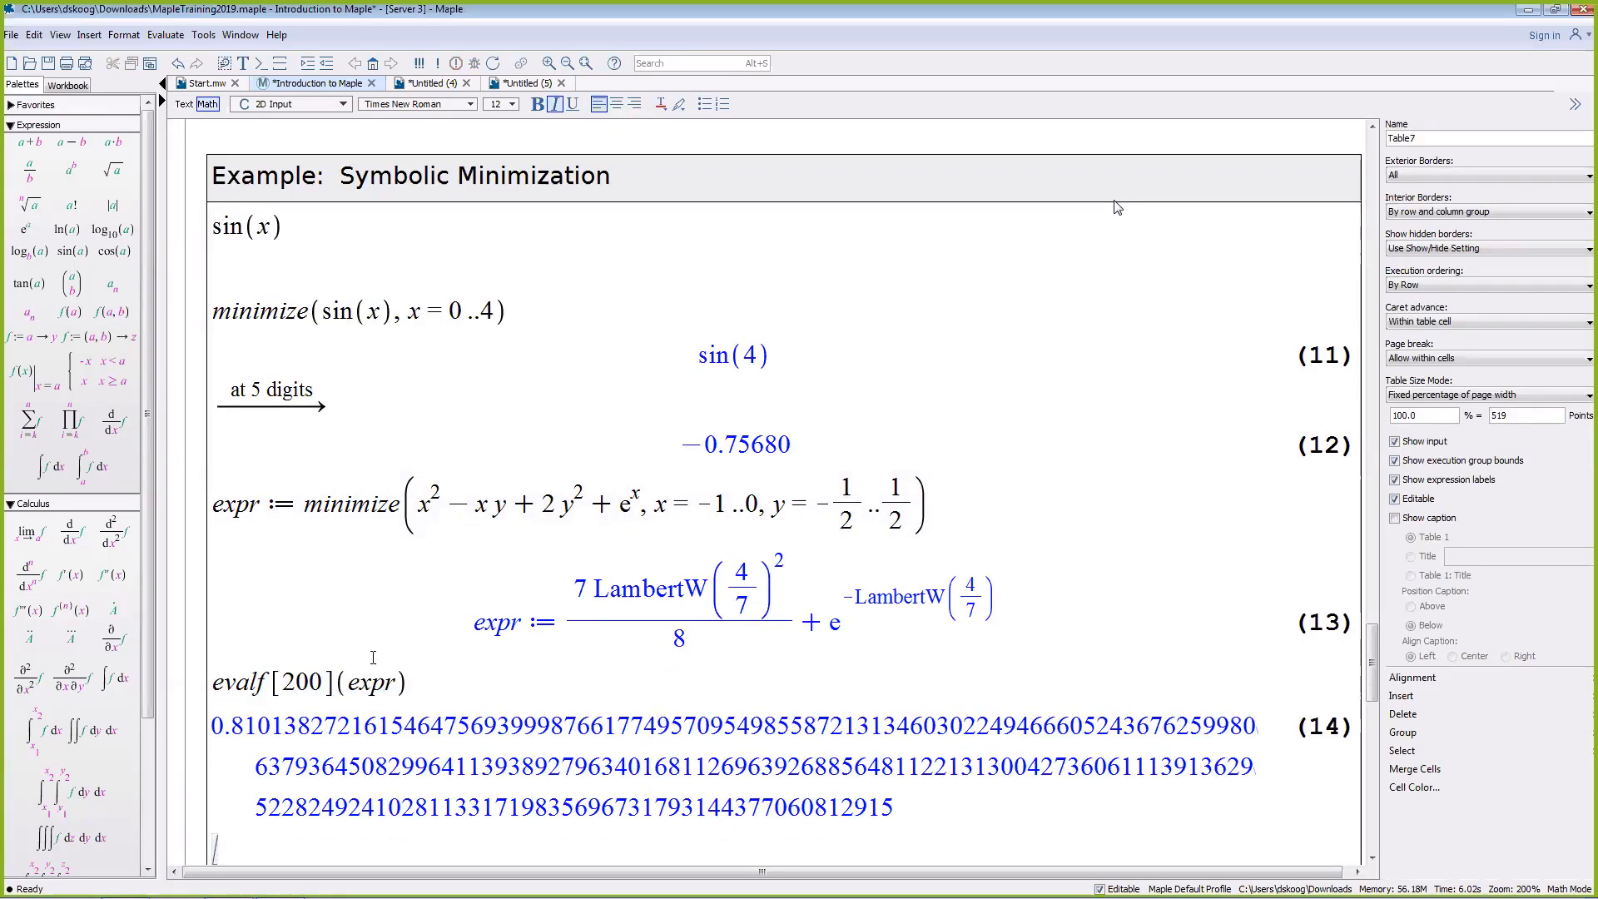
Step: Collapse the Expression and Calculus palettes and expand the Variables palette, widening its Value column to inspect expr
left_click(12, 125)
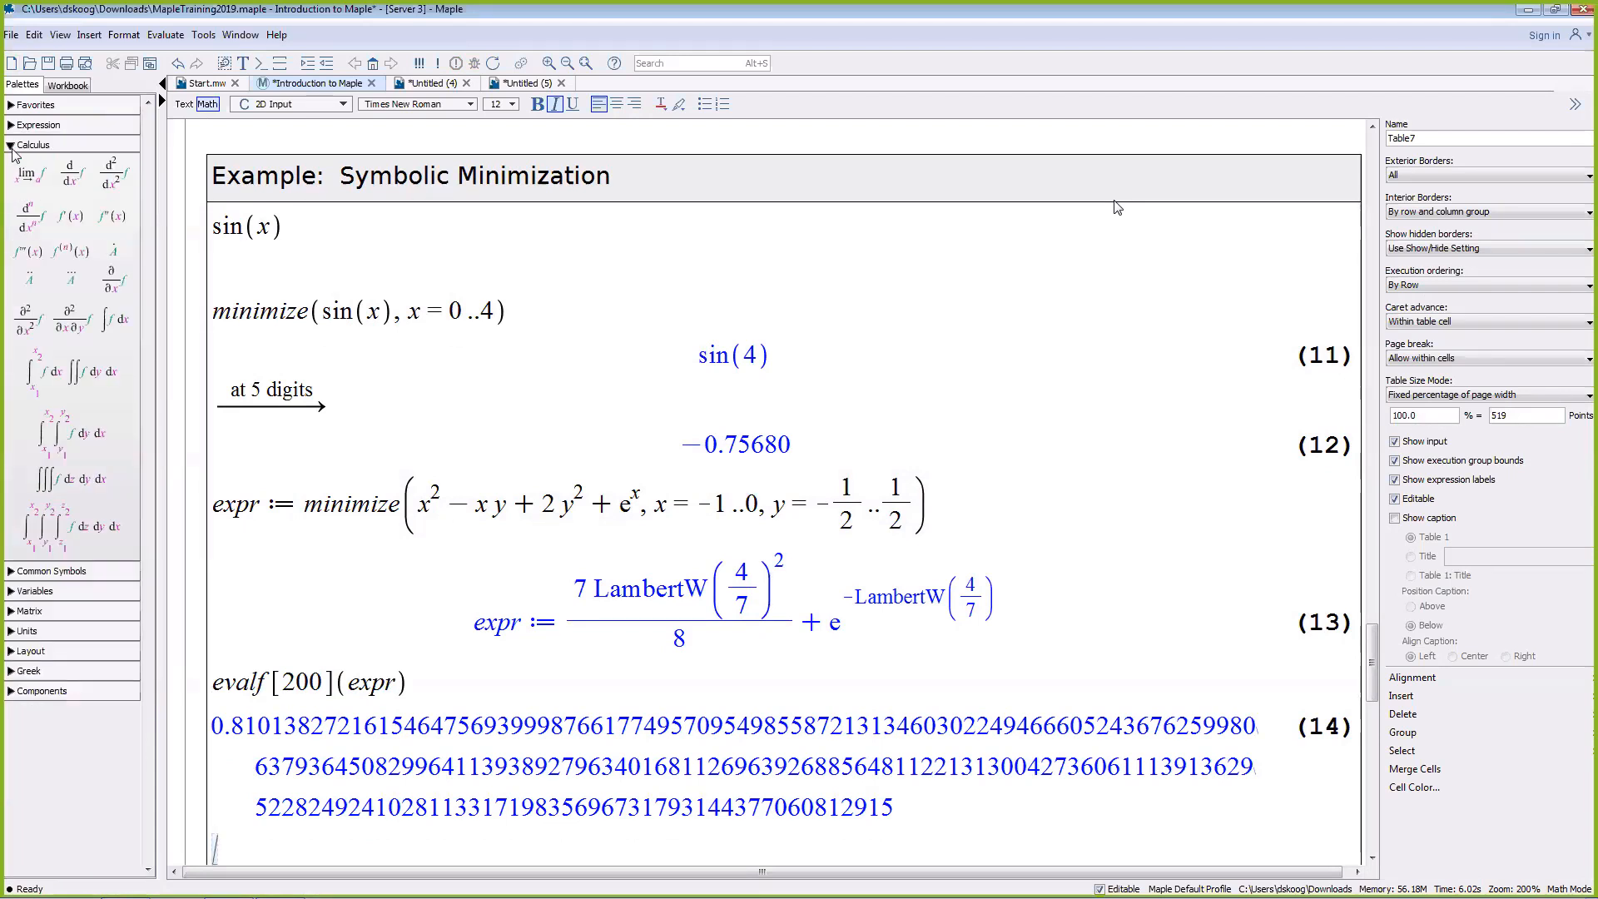
left_click(12, 147)
left_click(233, 499)
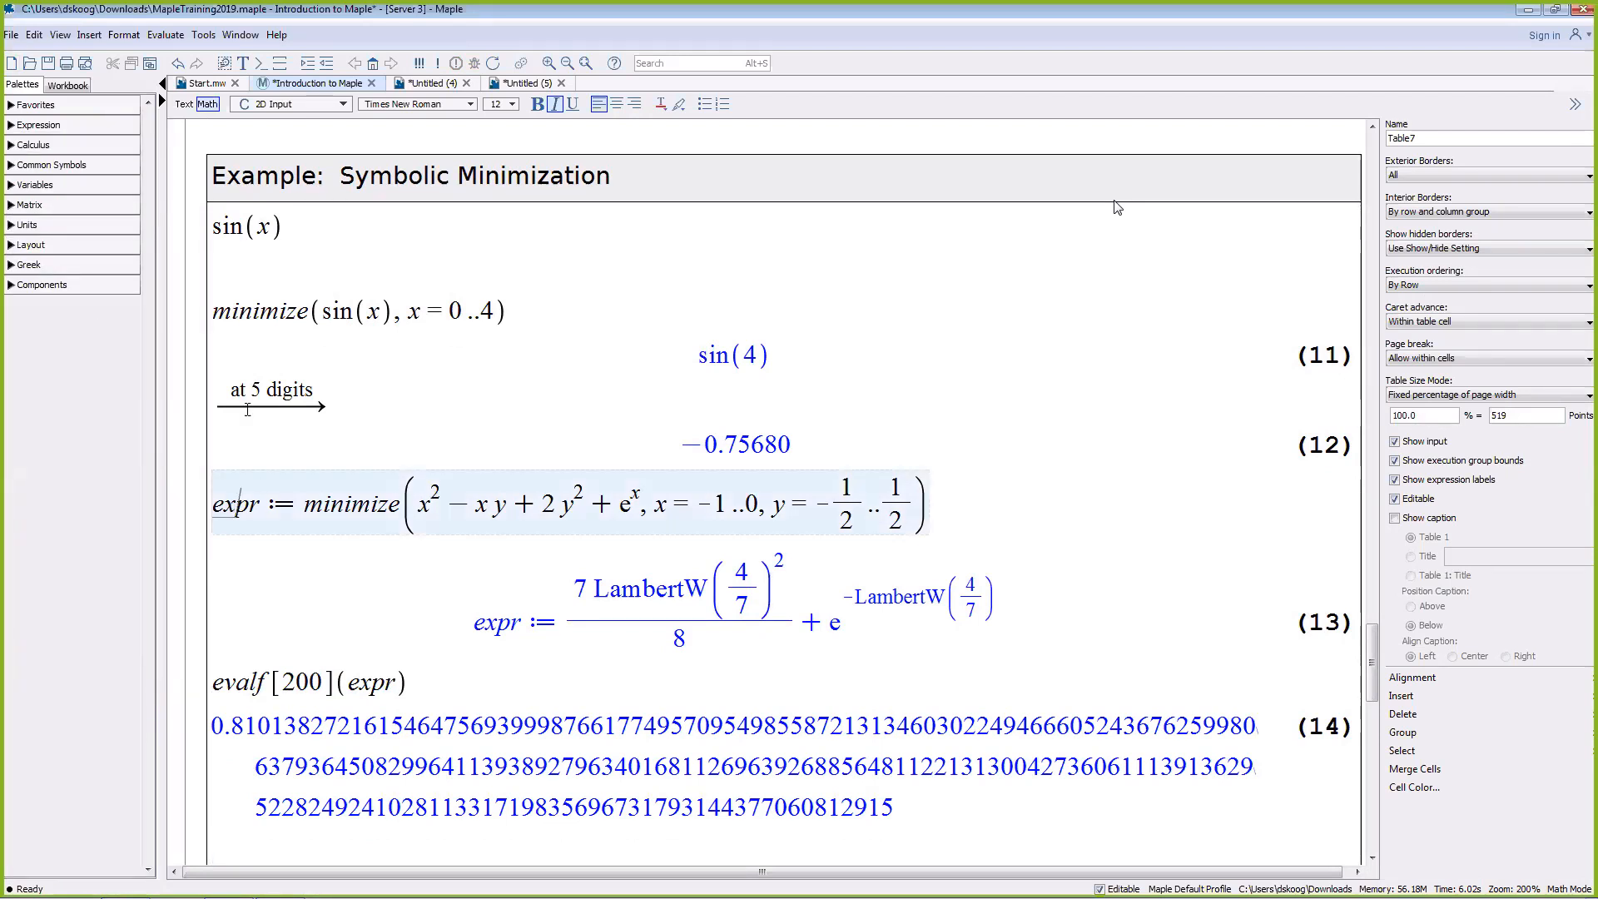
left_click(12, 186)
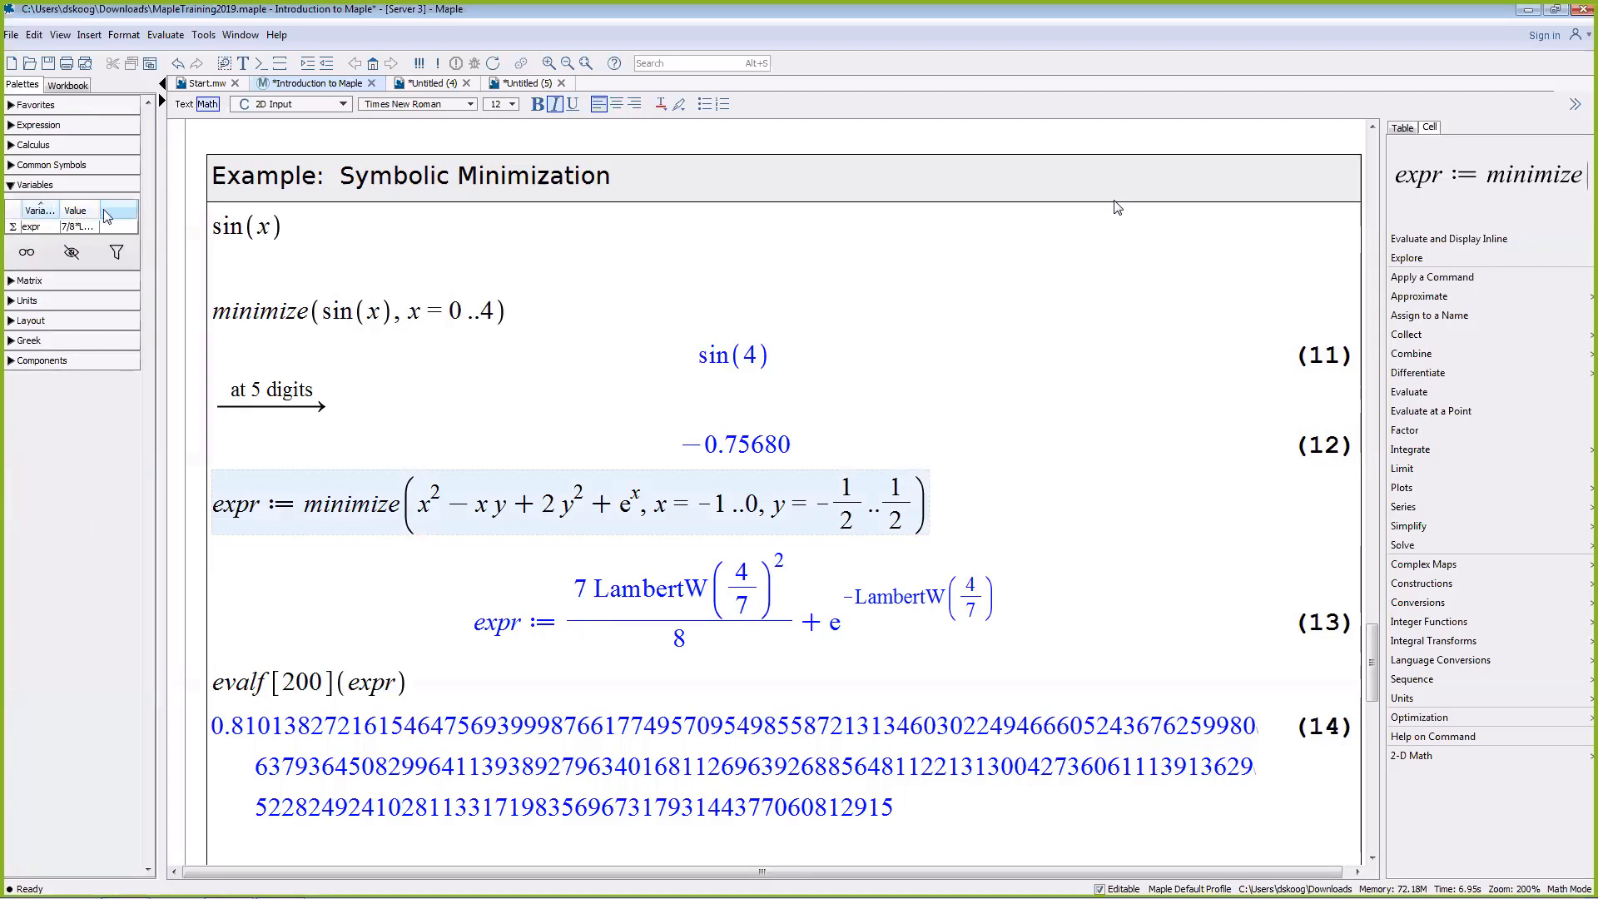
left_click_drag(99, 211, 125, 213)
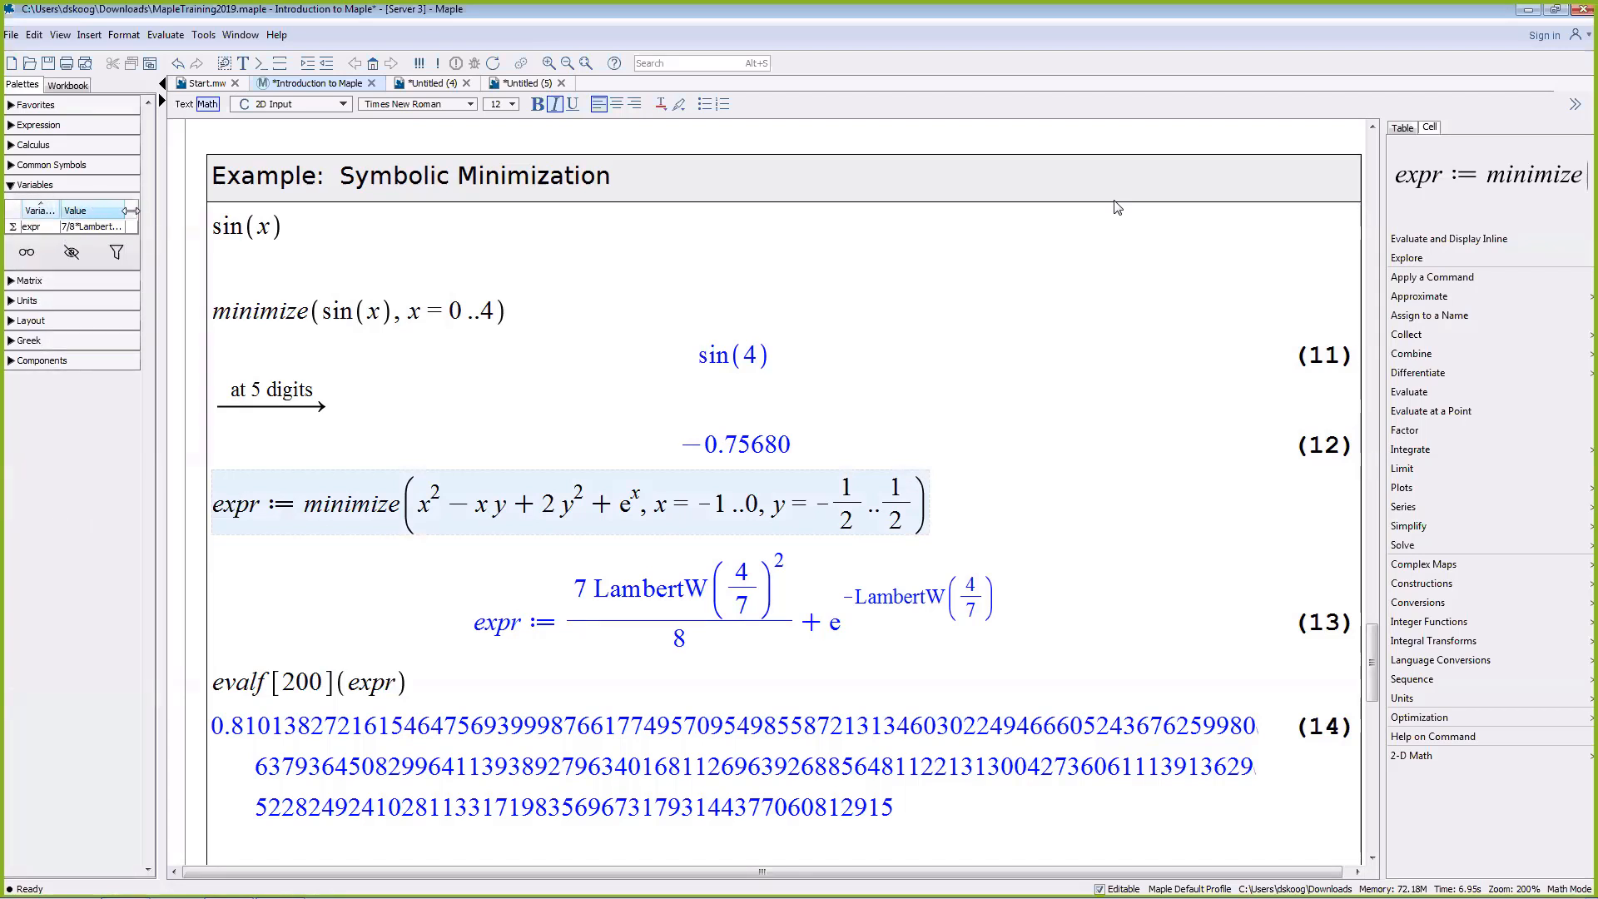
left_click(43, 231)
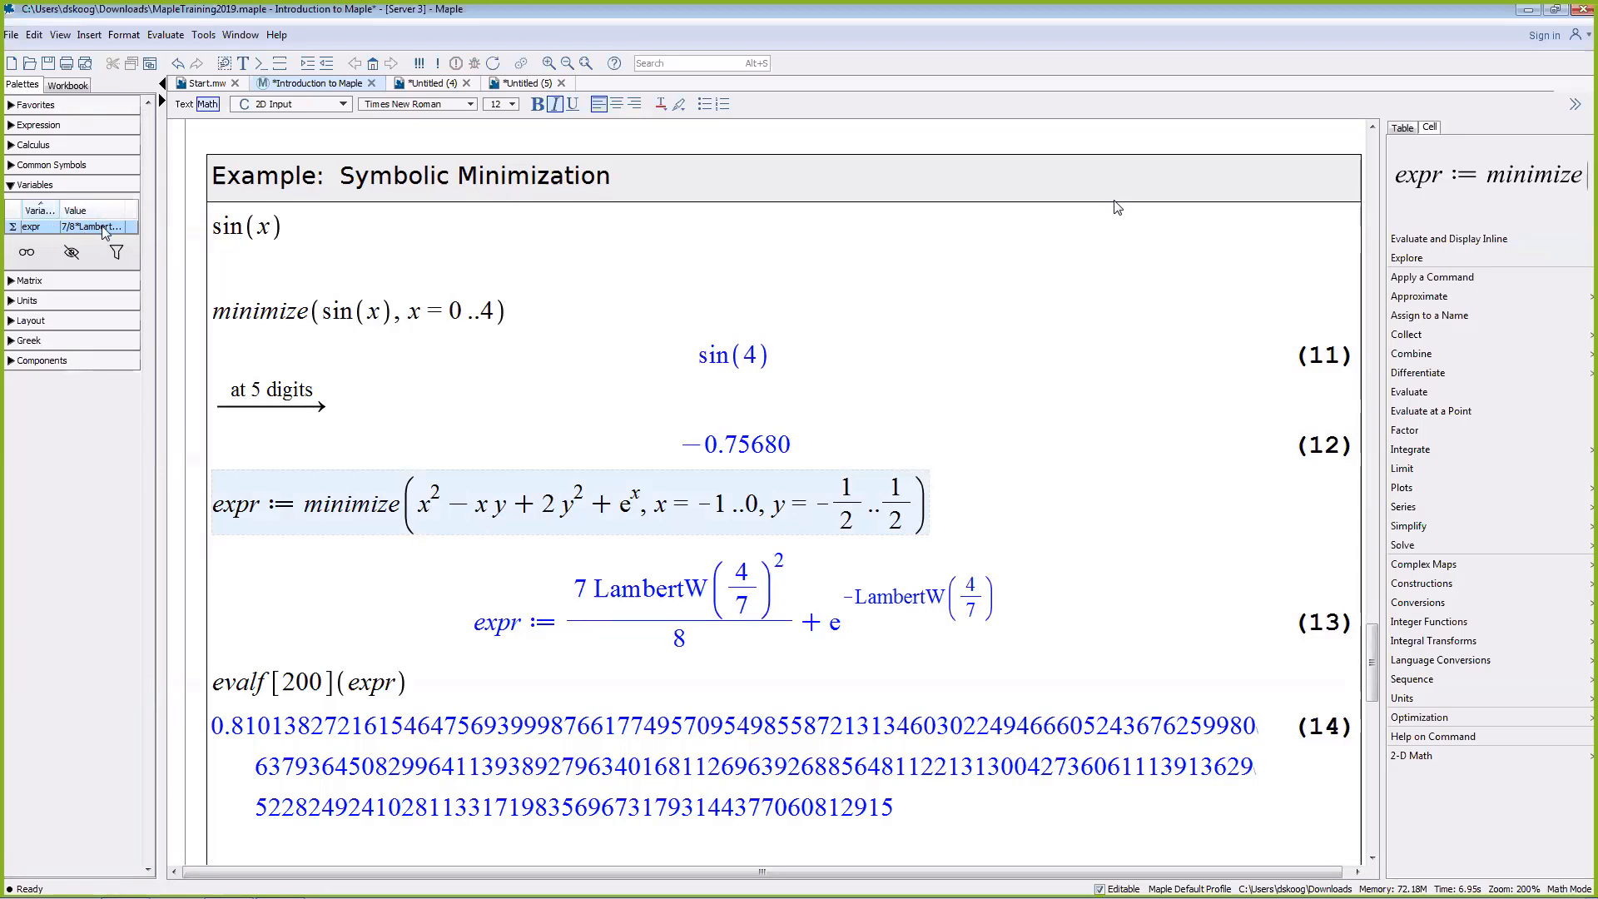
Step: Solve the equation x^2 = 2^x for the variable x in the Solving equations and inequalities example
left_click(388, 724)
scroll(399, 583, "down", 10)
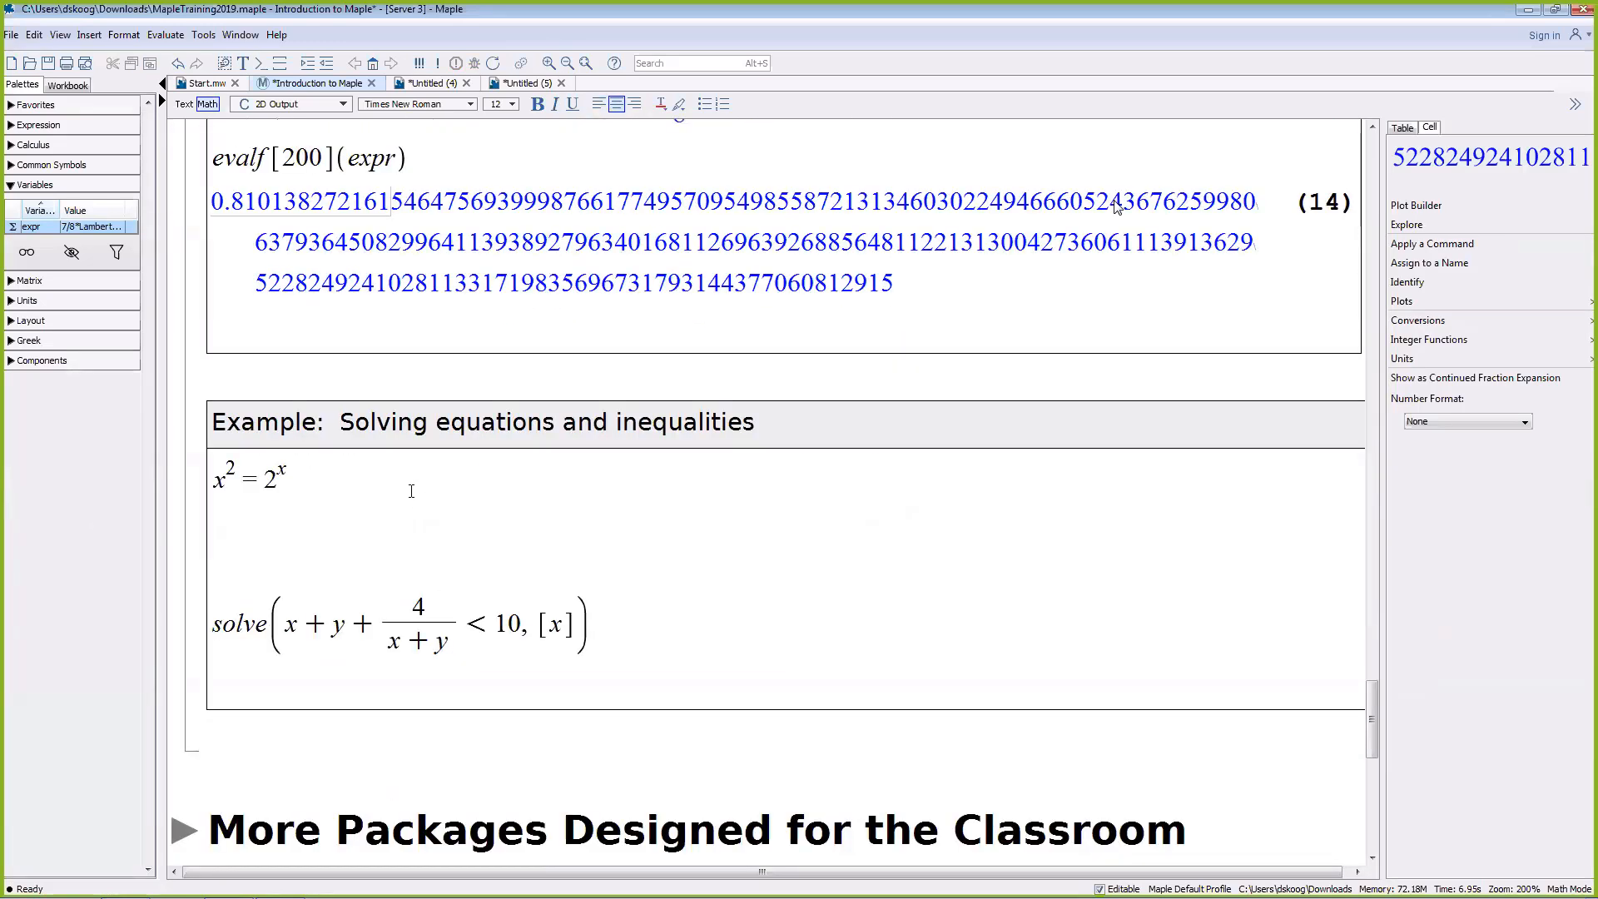
left_click(411, 491)
scroll(416, 479, "down", 1)
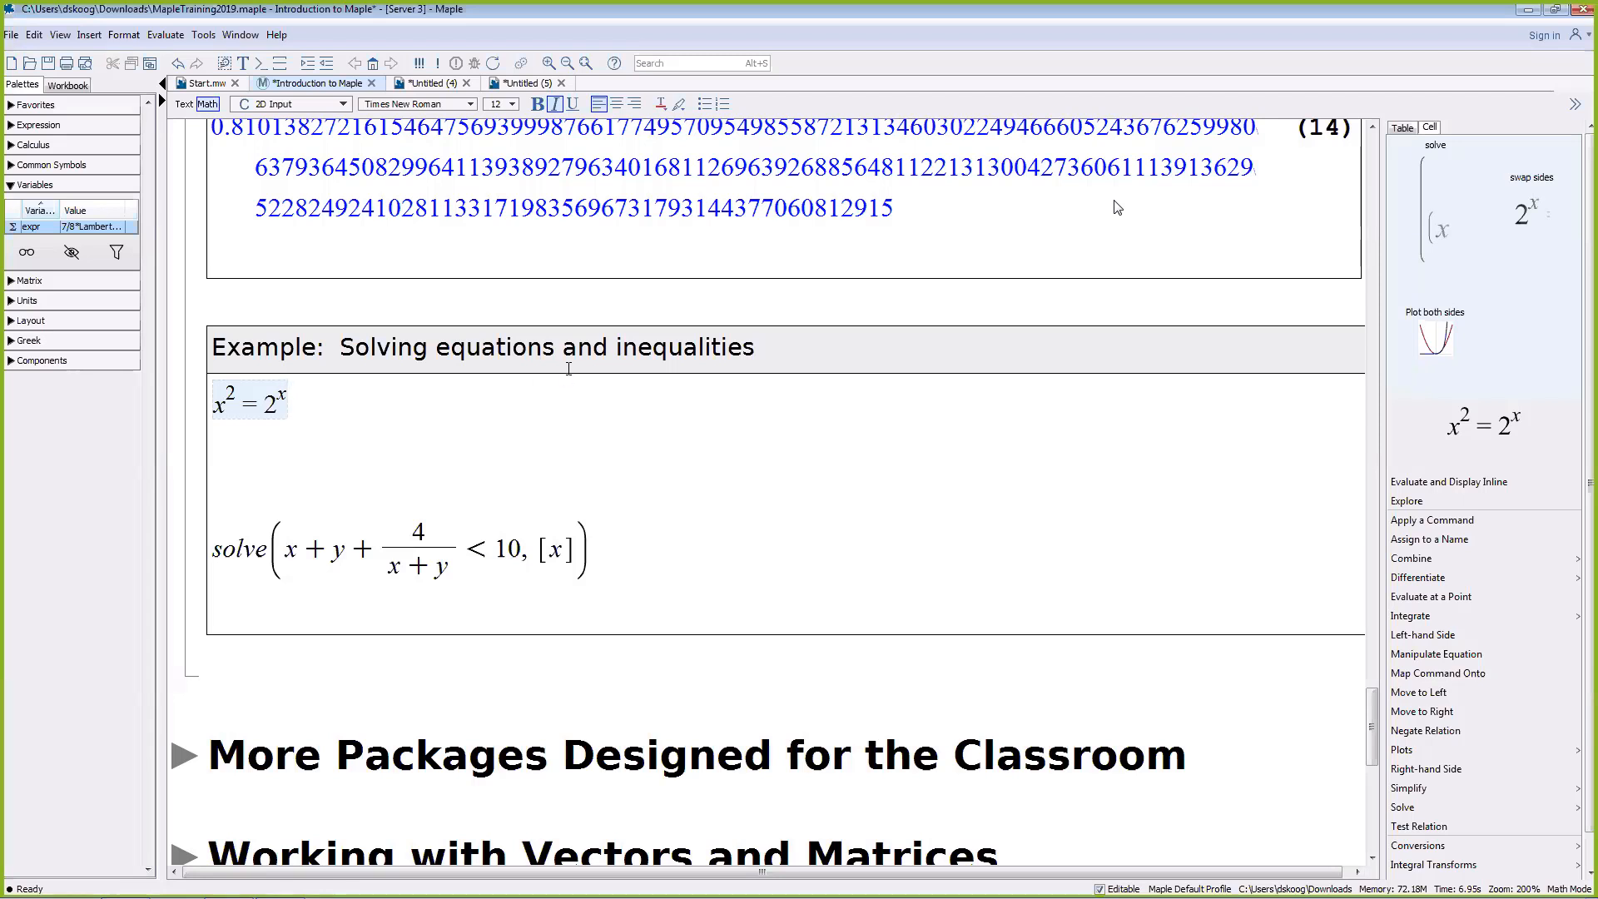
scroll(499, 383, "down", 1)
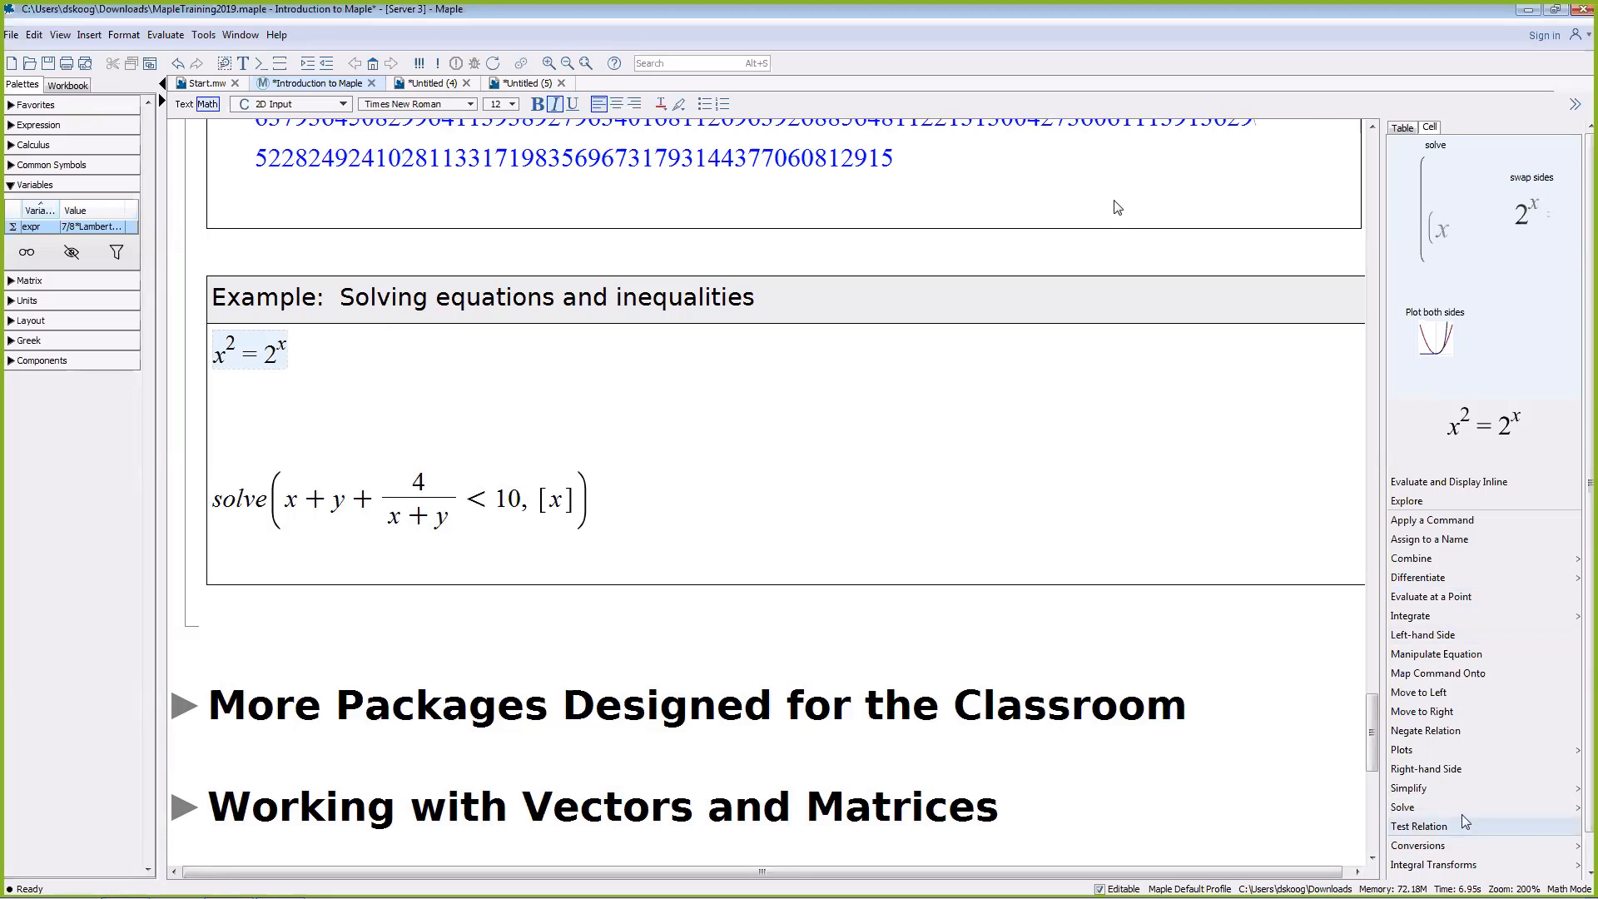
mouse_move(1462, 808)
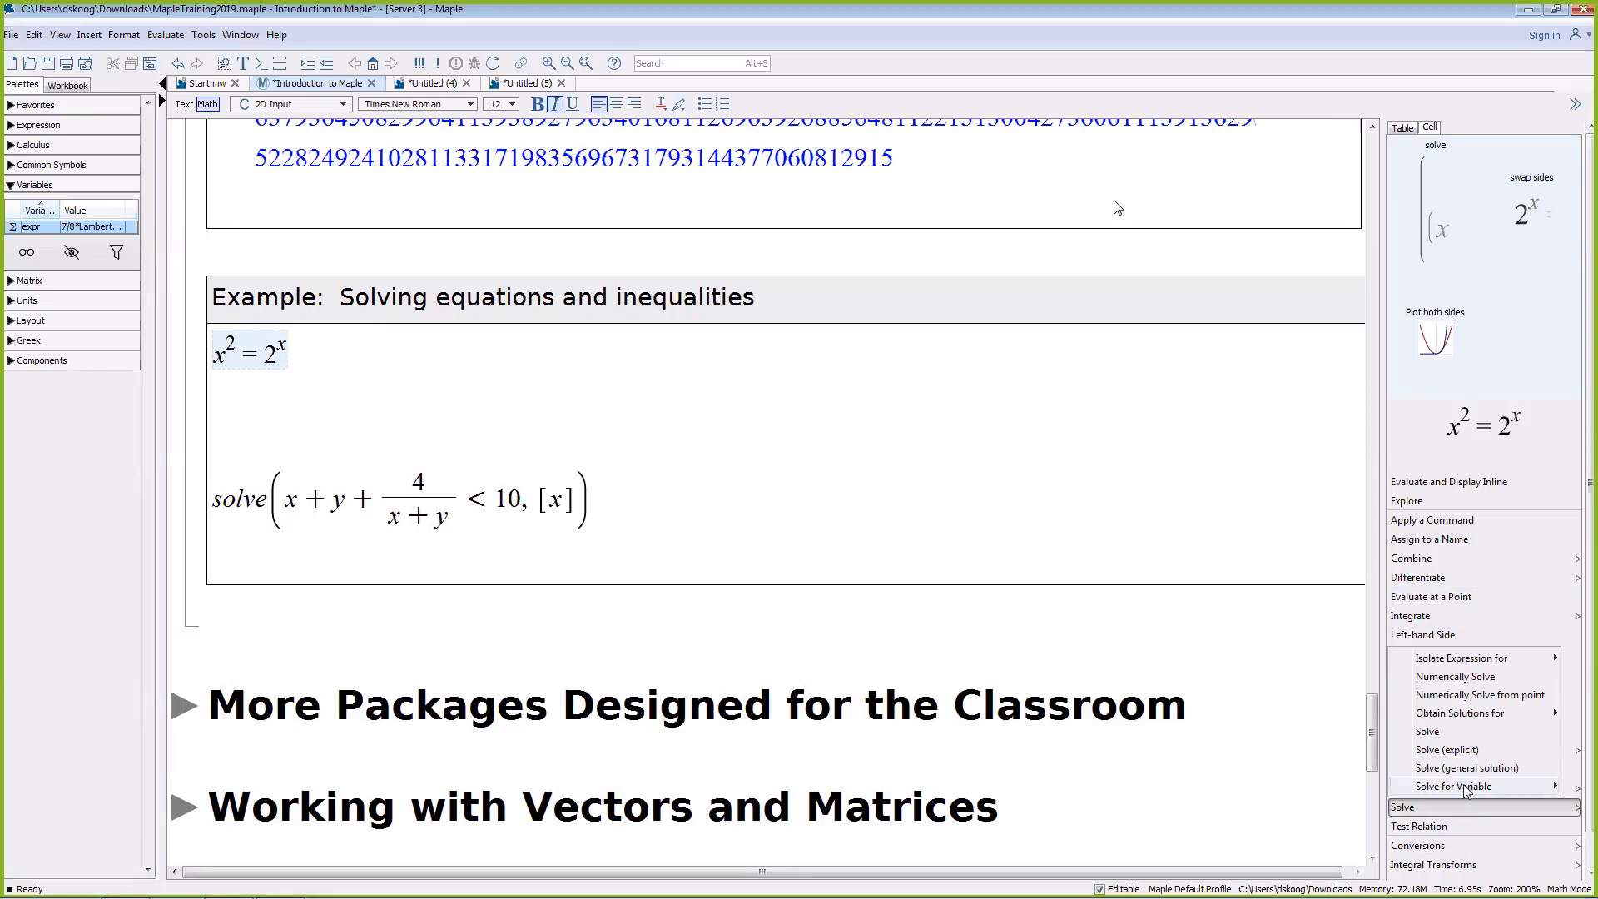
left_click(1372, 787)
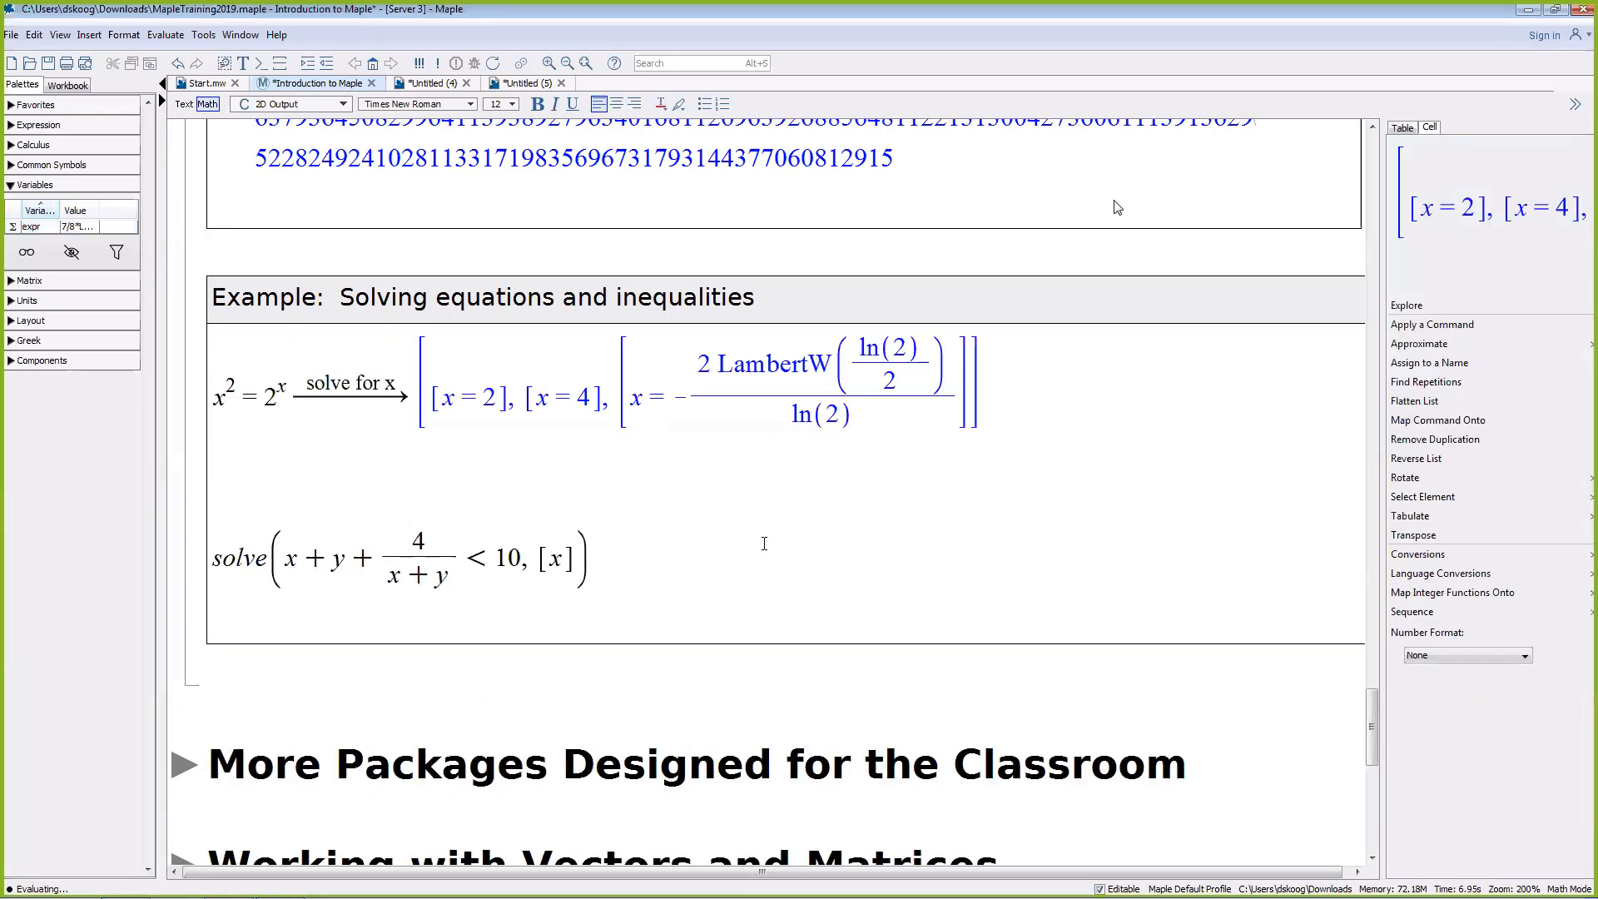
Step: Evaluate the solve command for the inequality x + y + 4/(x + y) < 10 with respect to [x]
scroll(625, 477, "down", 2)
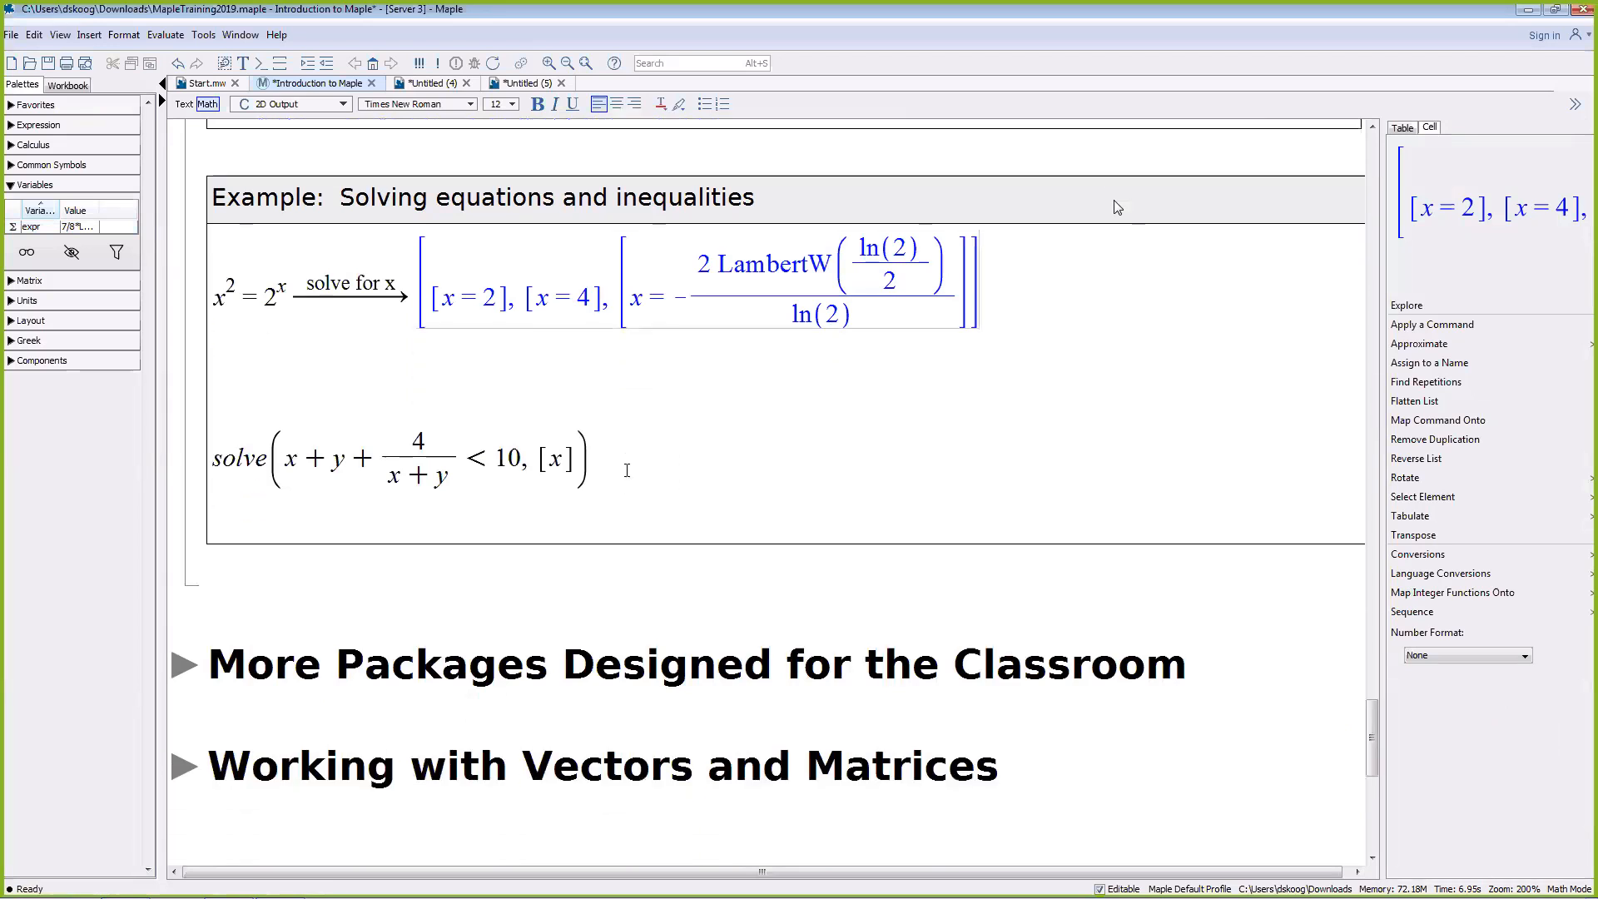
left_click(622, 448)
left_click(561, 457)
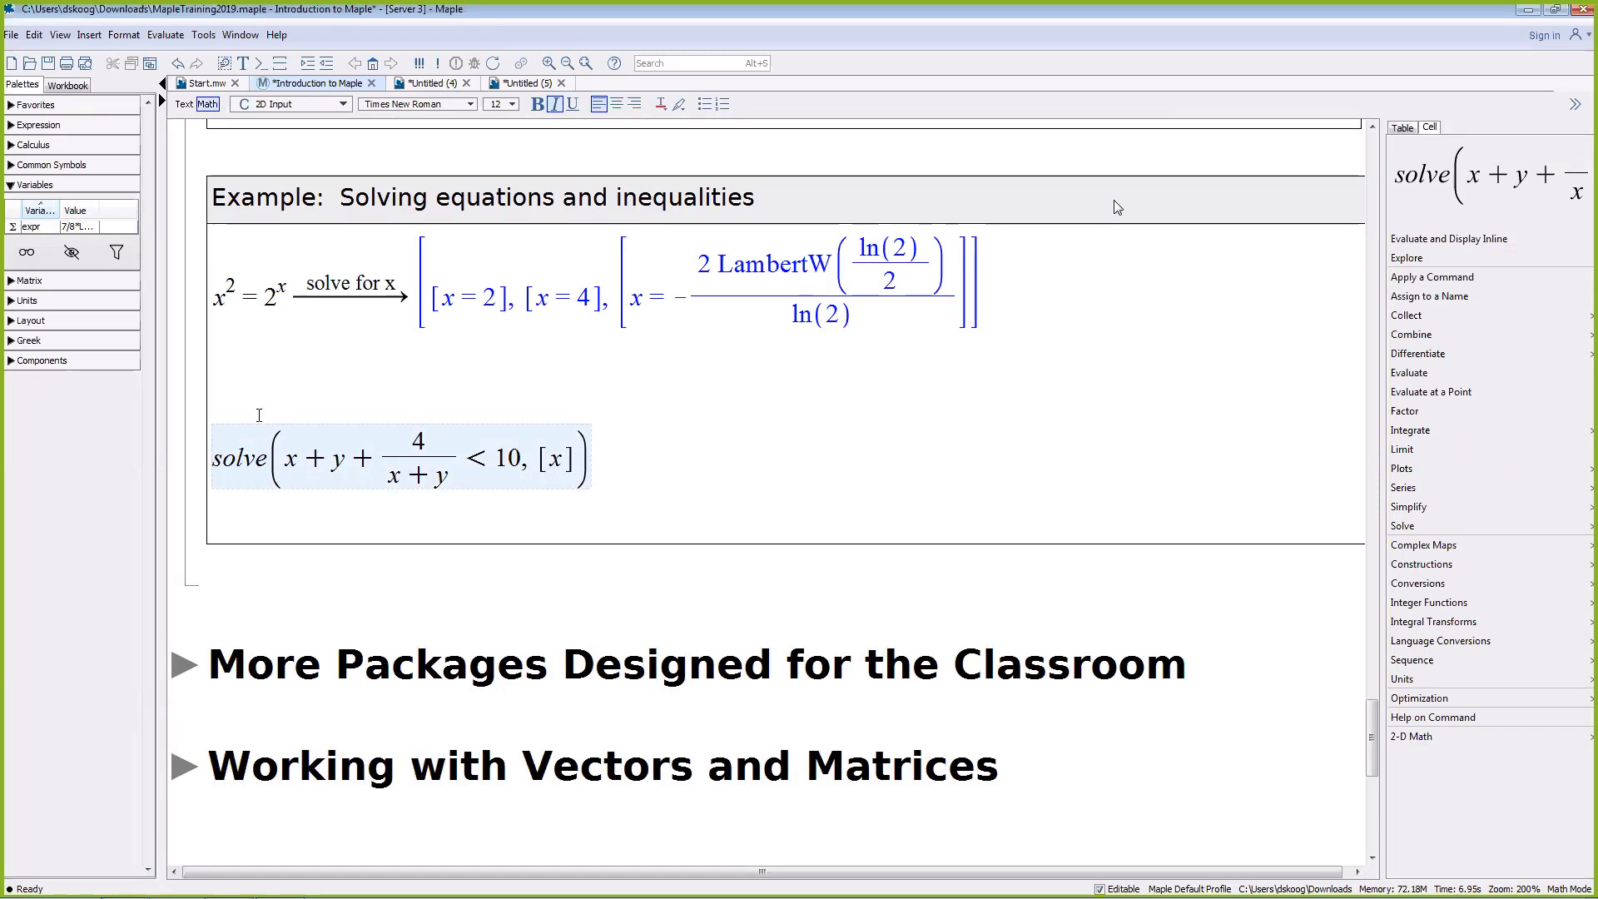
left_click(240, 458)
left_click_drag(288, 460, 459, 463)
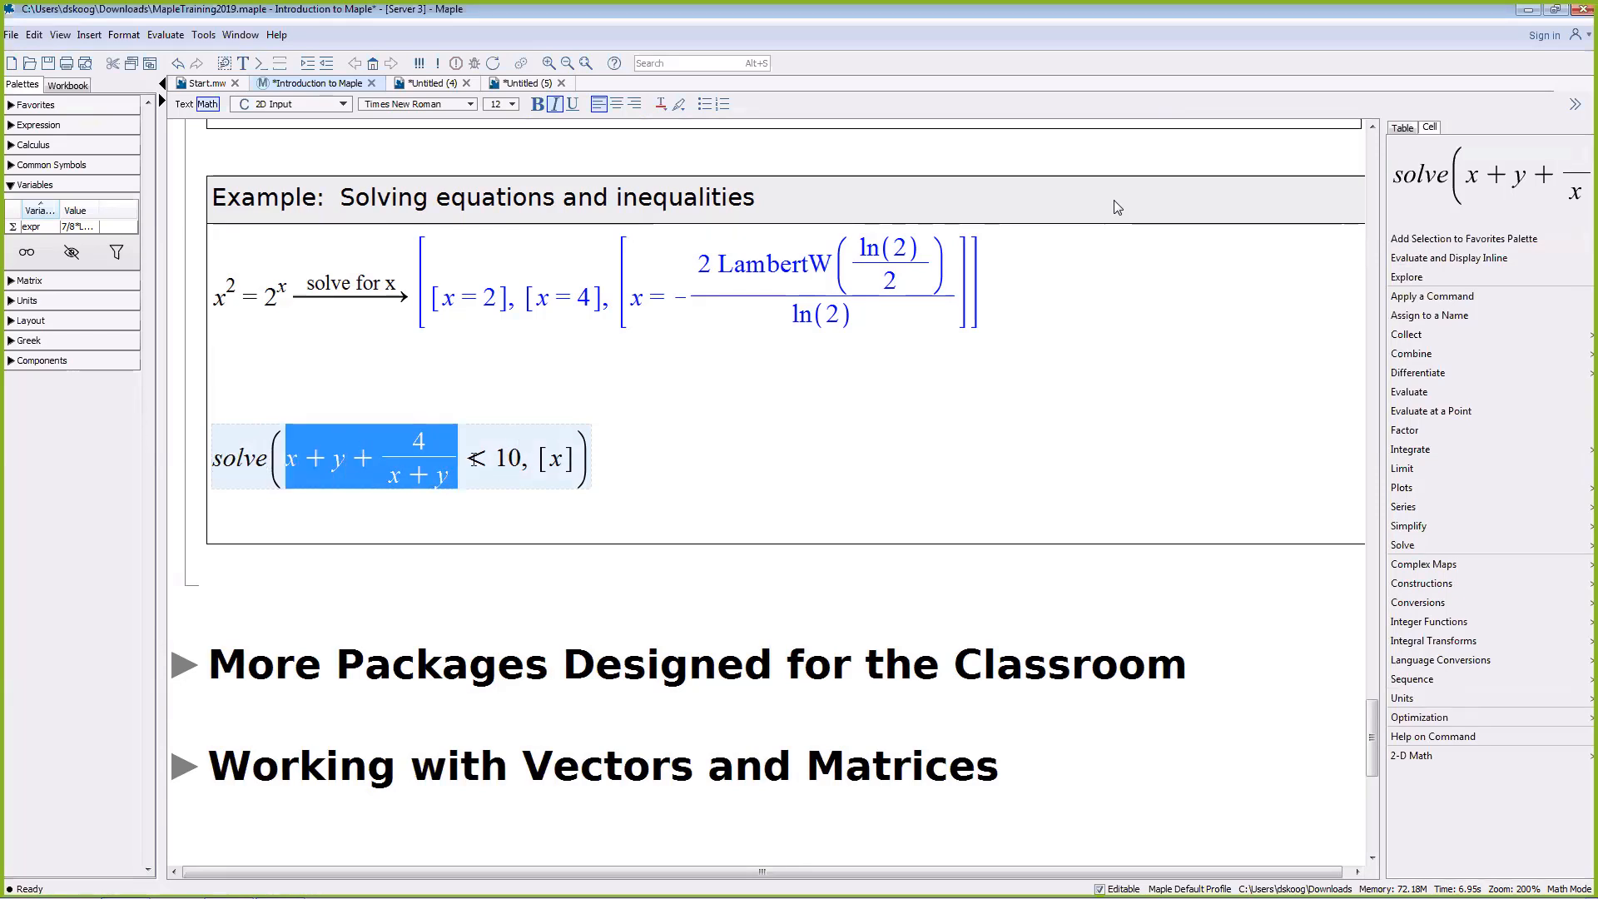
left_click(524, 460)
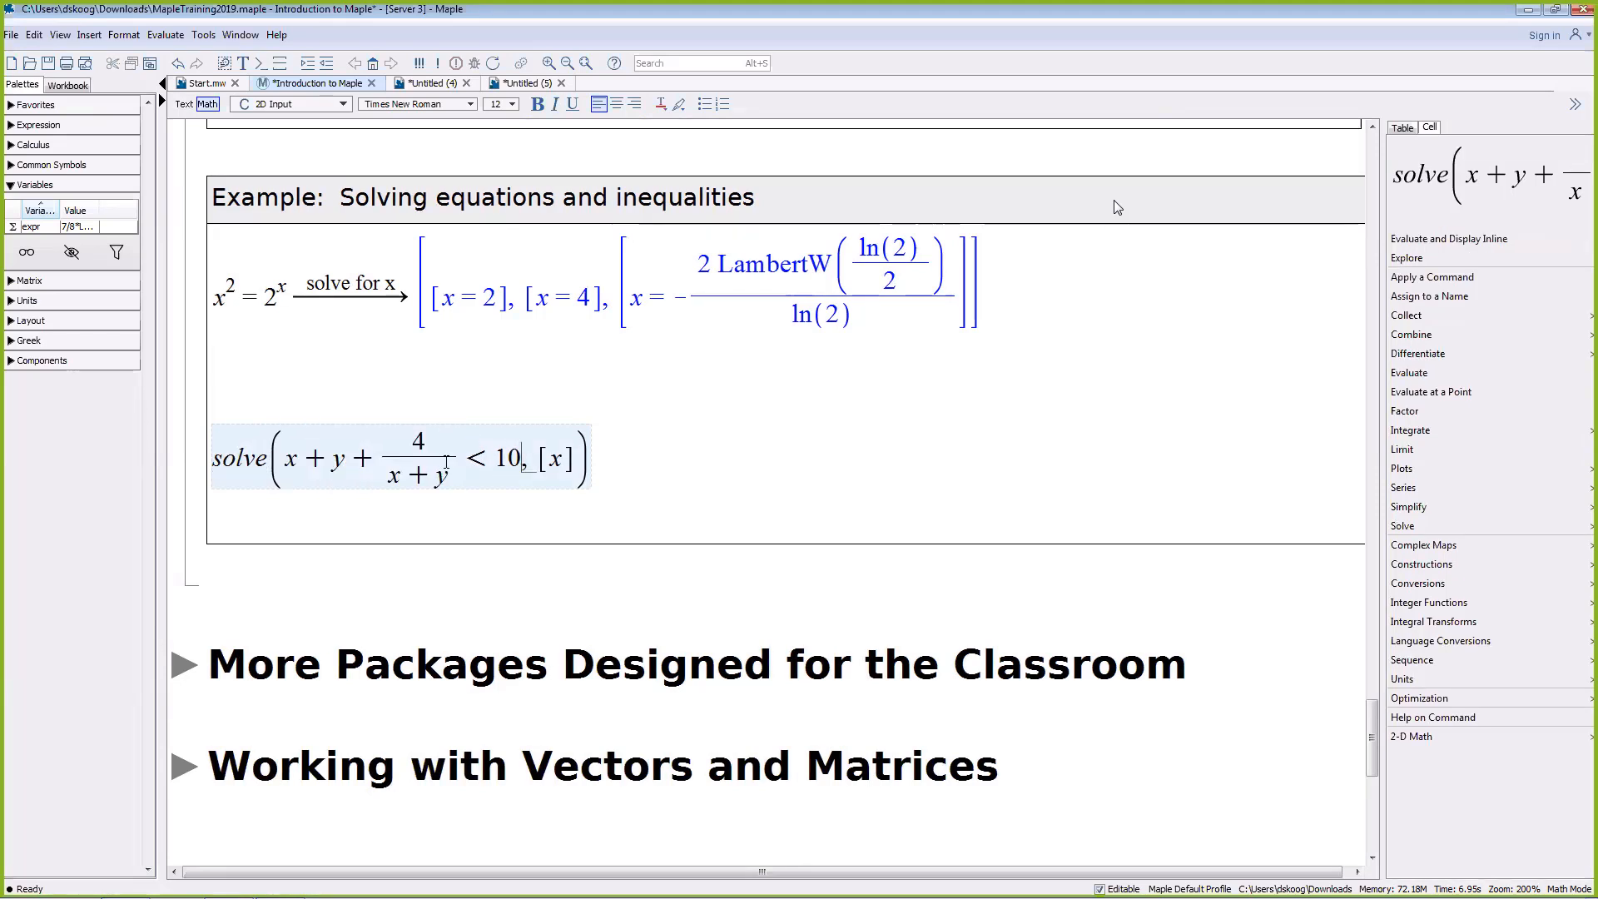
left_click_drag(287, 460, 573, 460)
left_click(527, 460)
key("End")
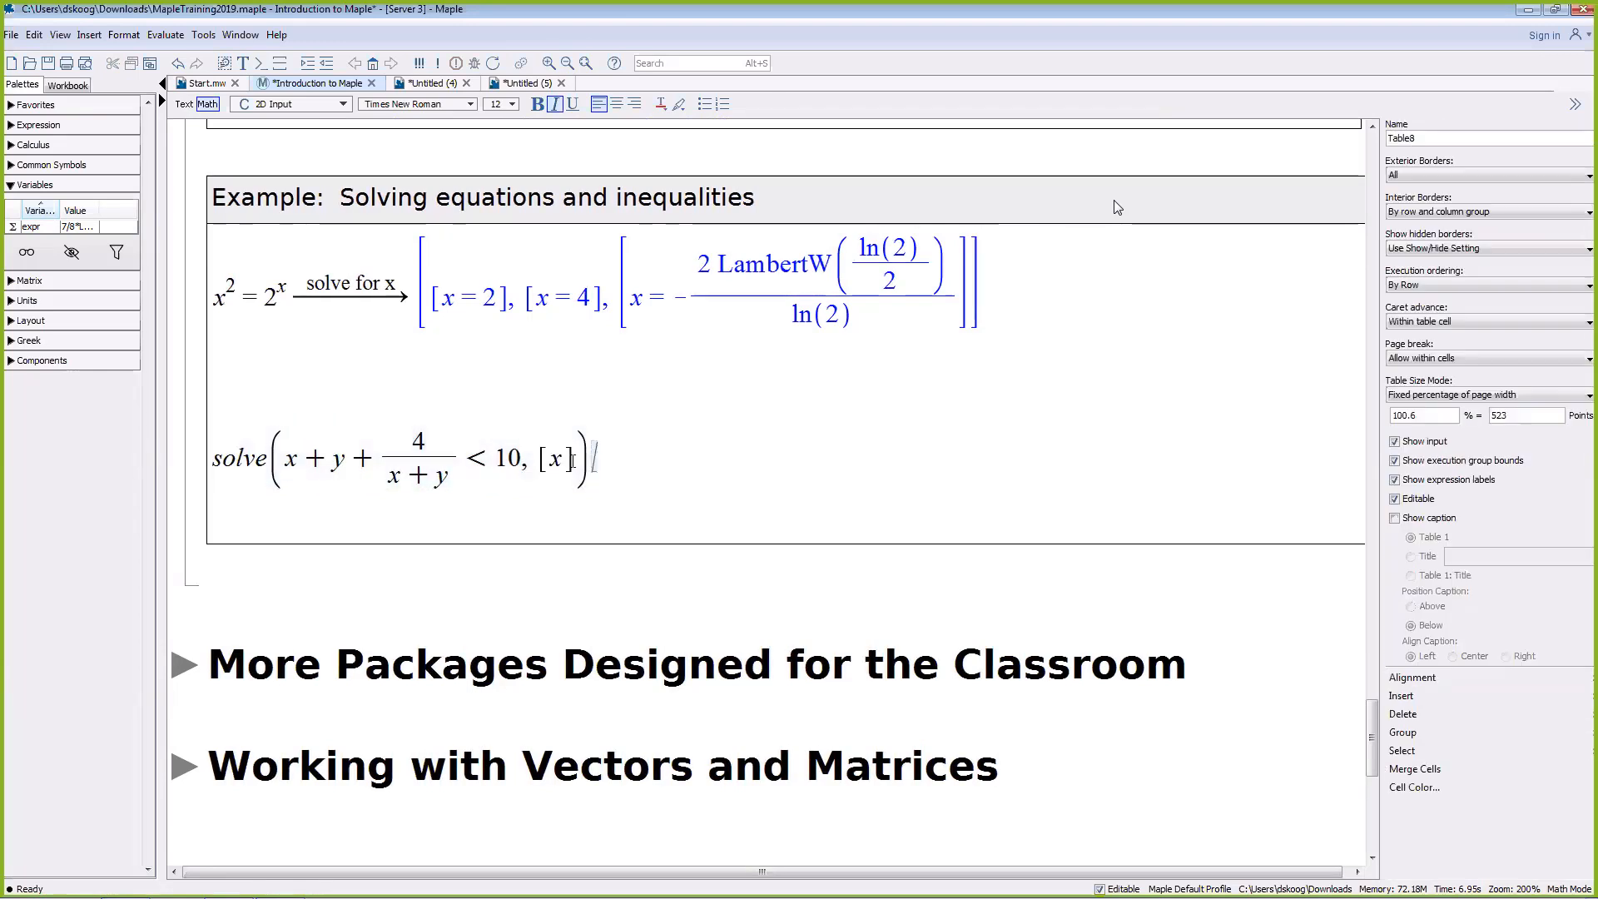
key("Return")
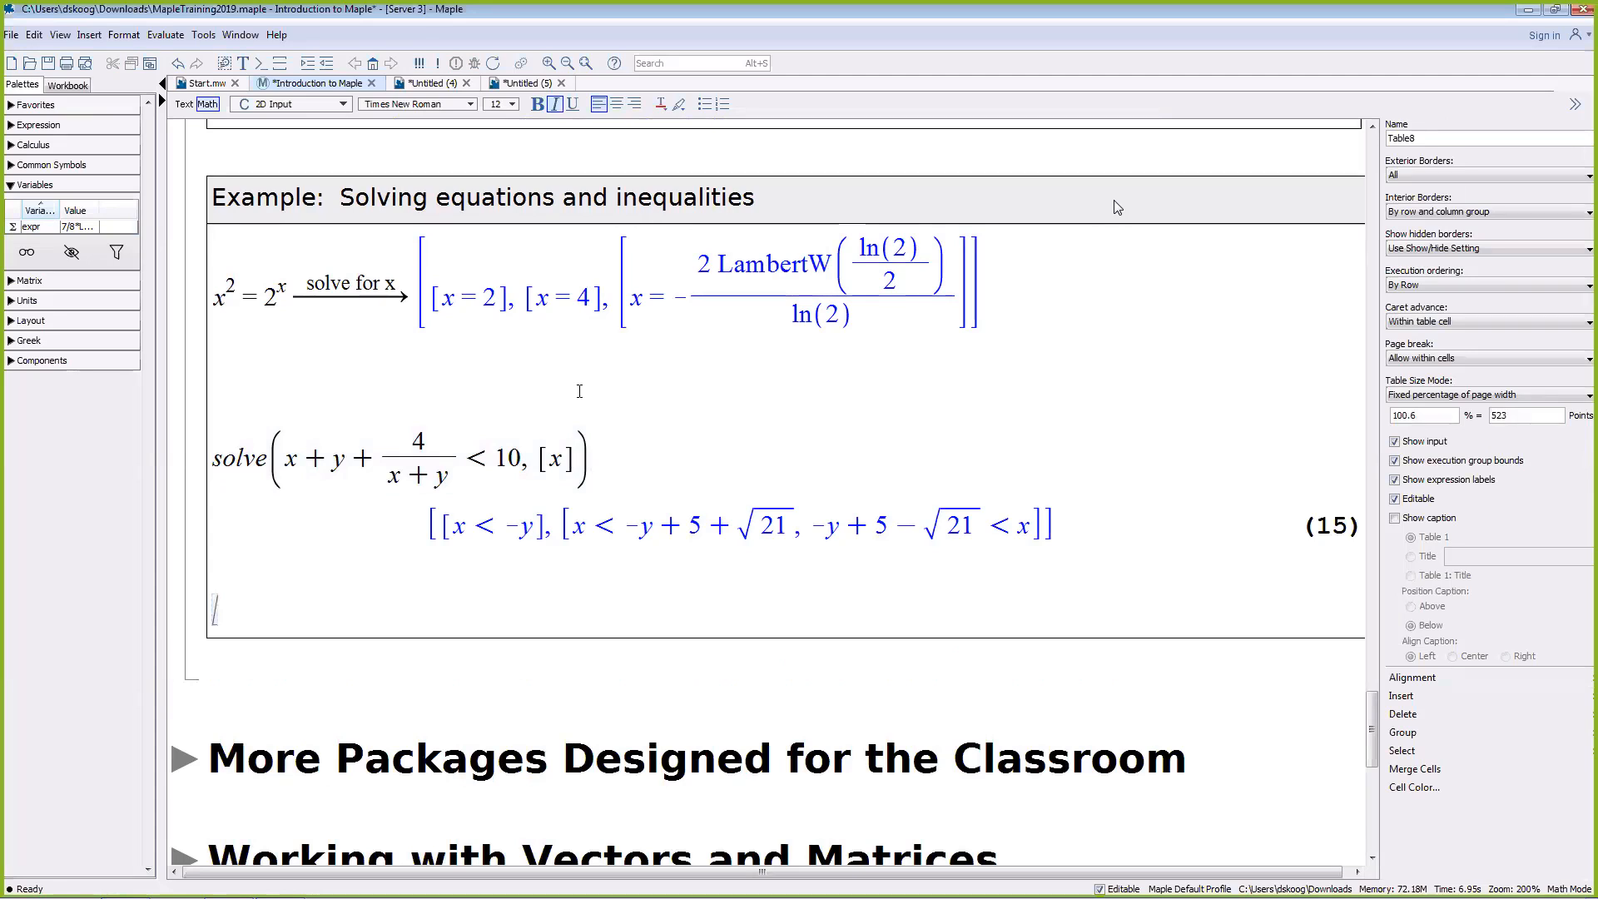
Step: Expand the More Packages Designed for the Classroom section to show its package links and first example
scroll(221, 579, "down", 4)
left_click(185, 559)
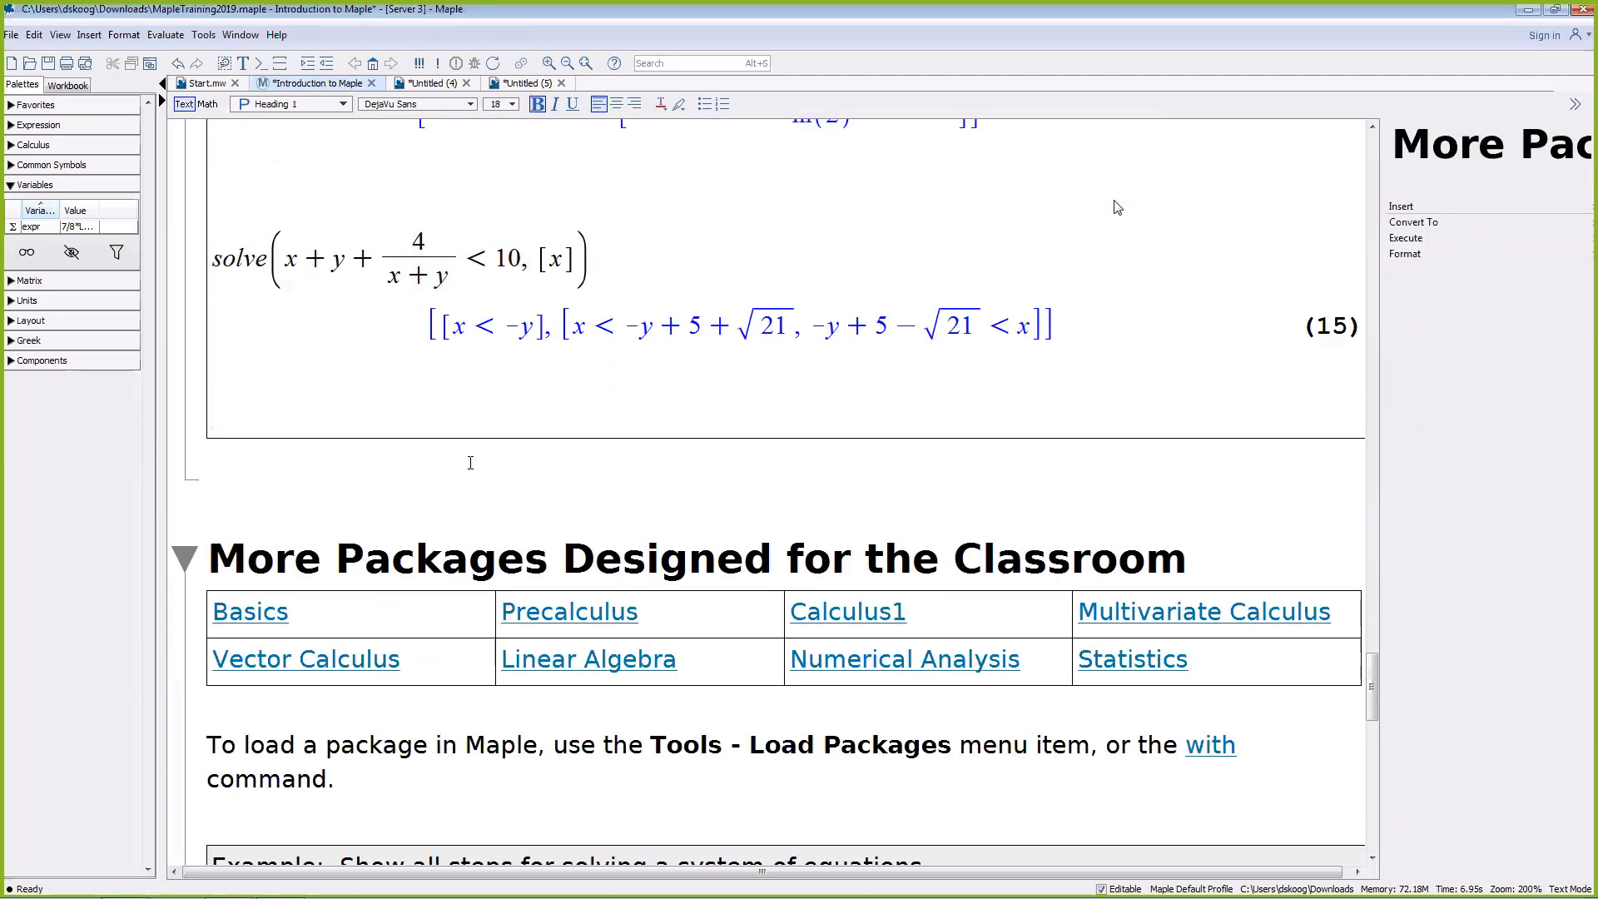
scroll(493, 457, "down", 5)
scroll(492, 457, "down", 2)
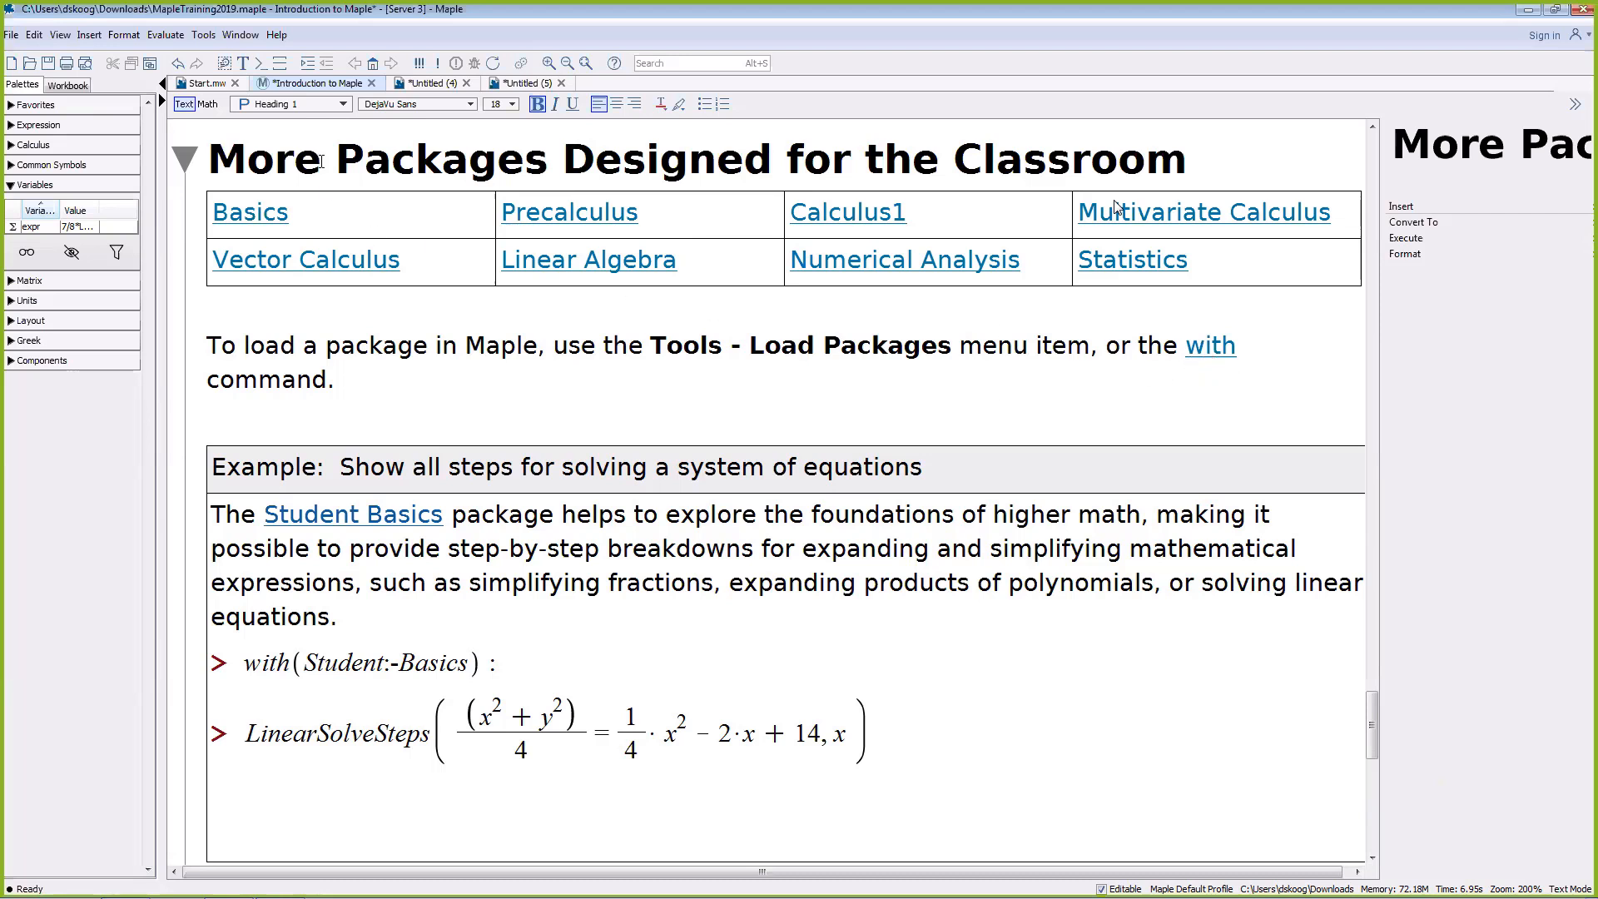
Step: Look through the list of packages that can be loaded from the application's tools
left_click(202, 36)
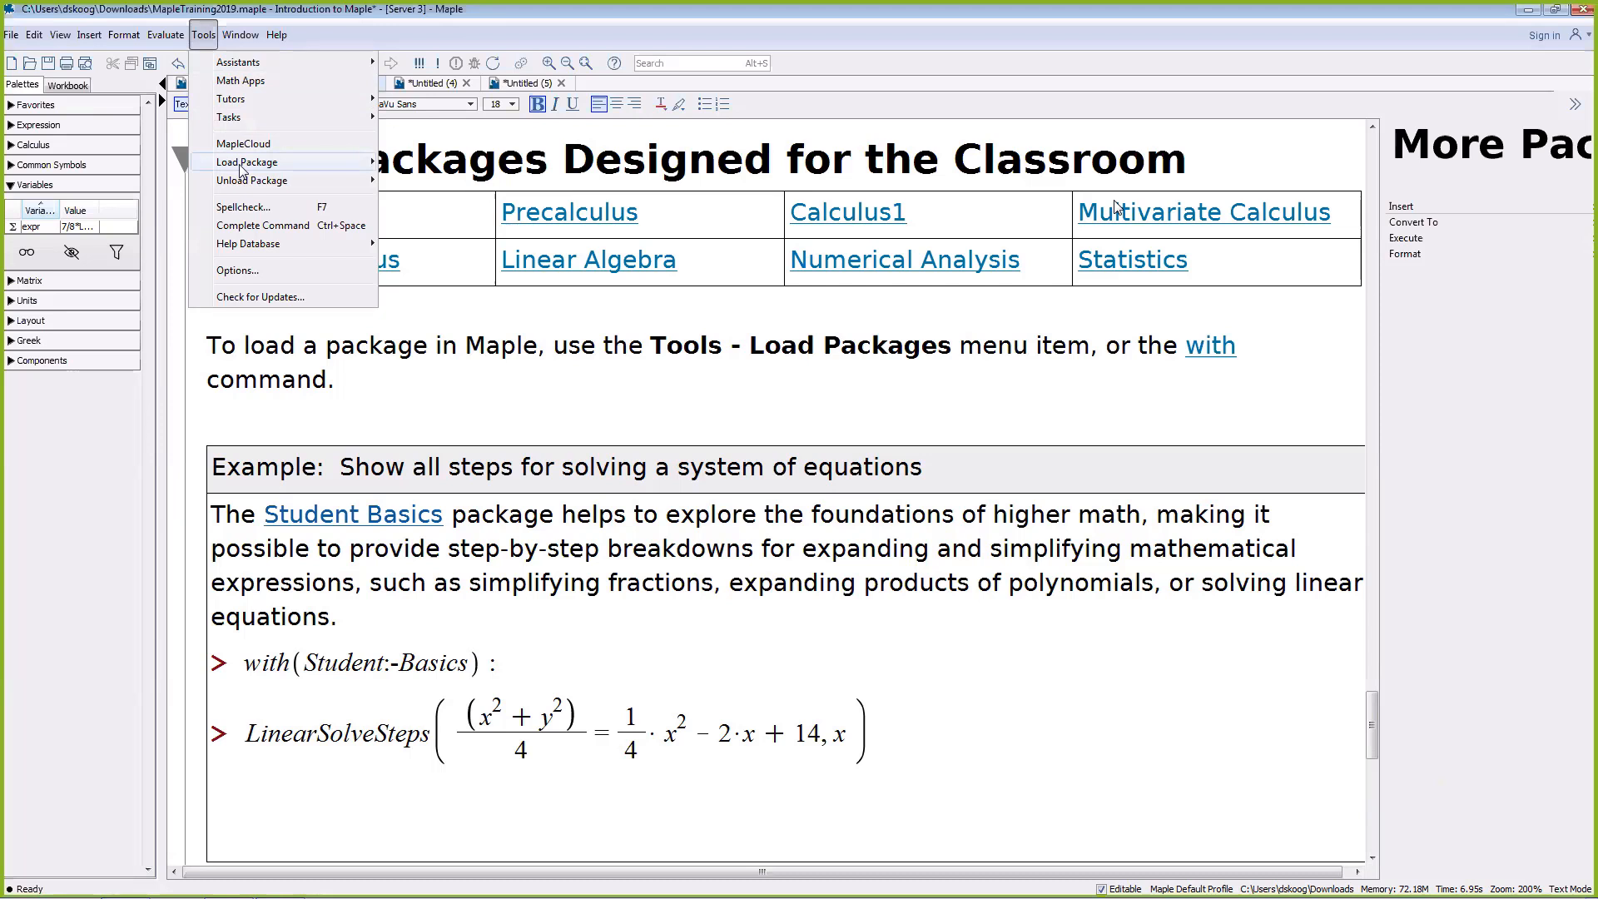
mouse_move(241, 170)
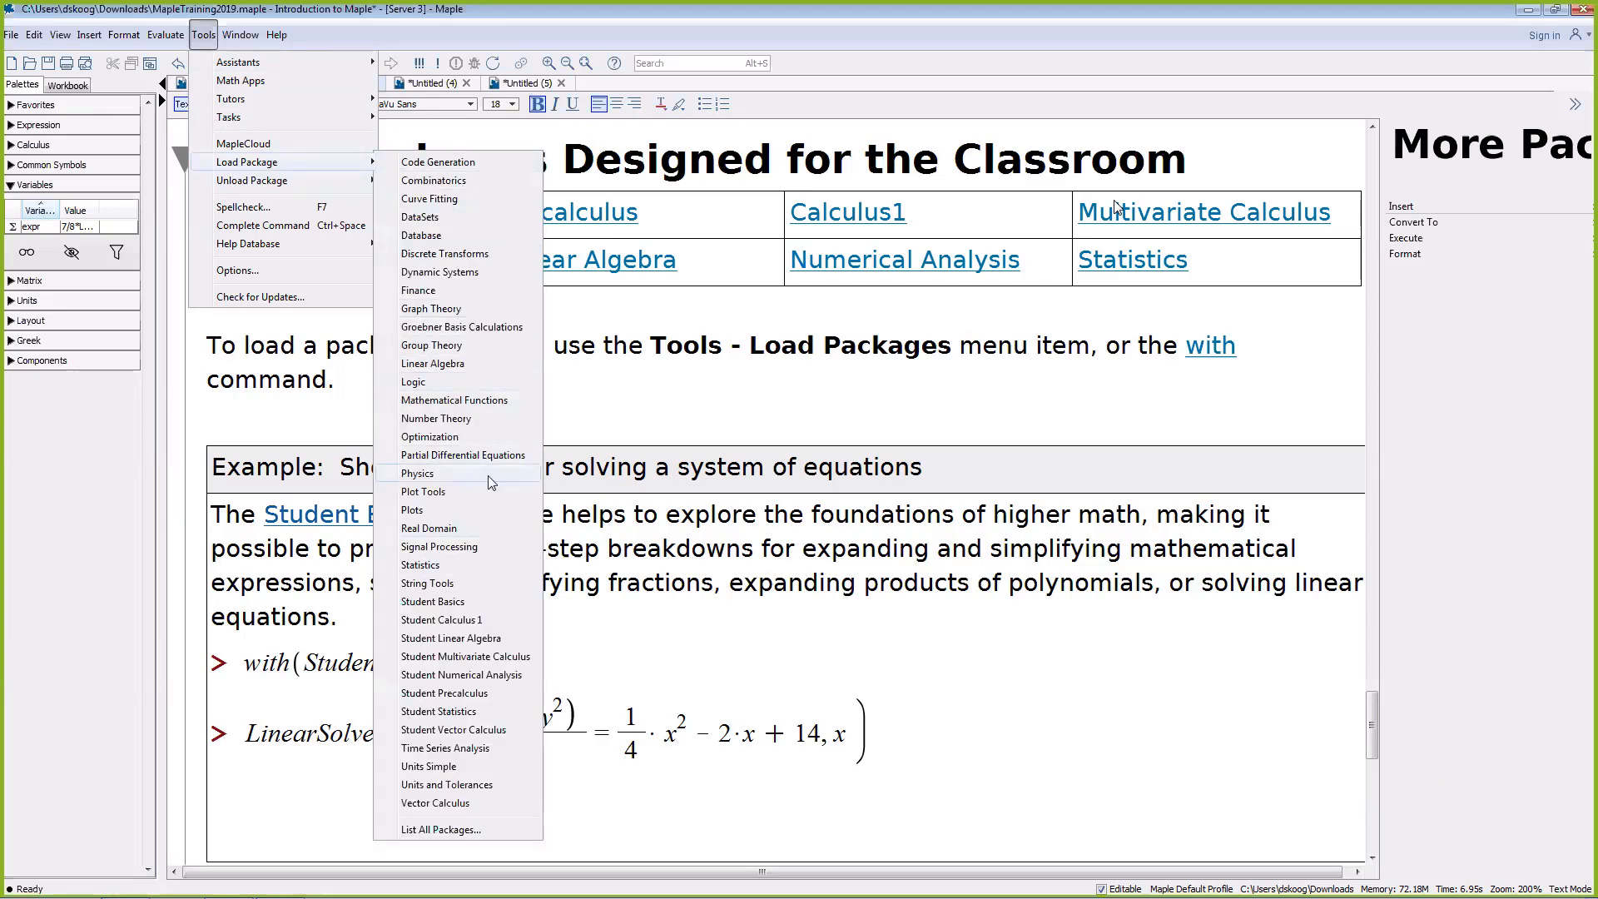
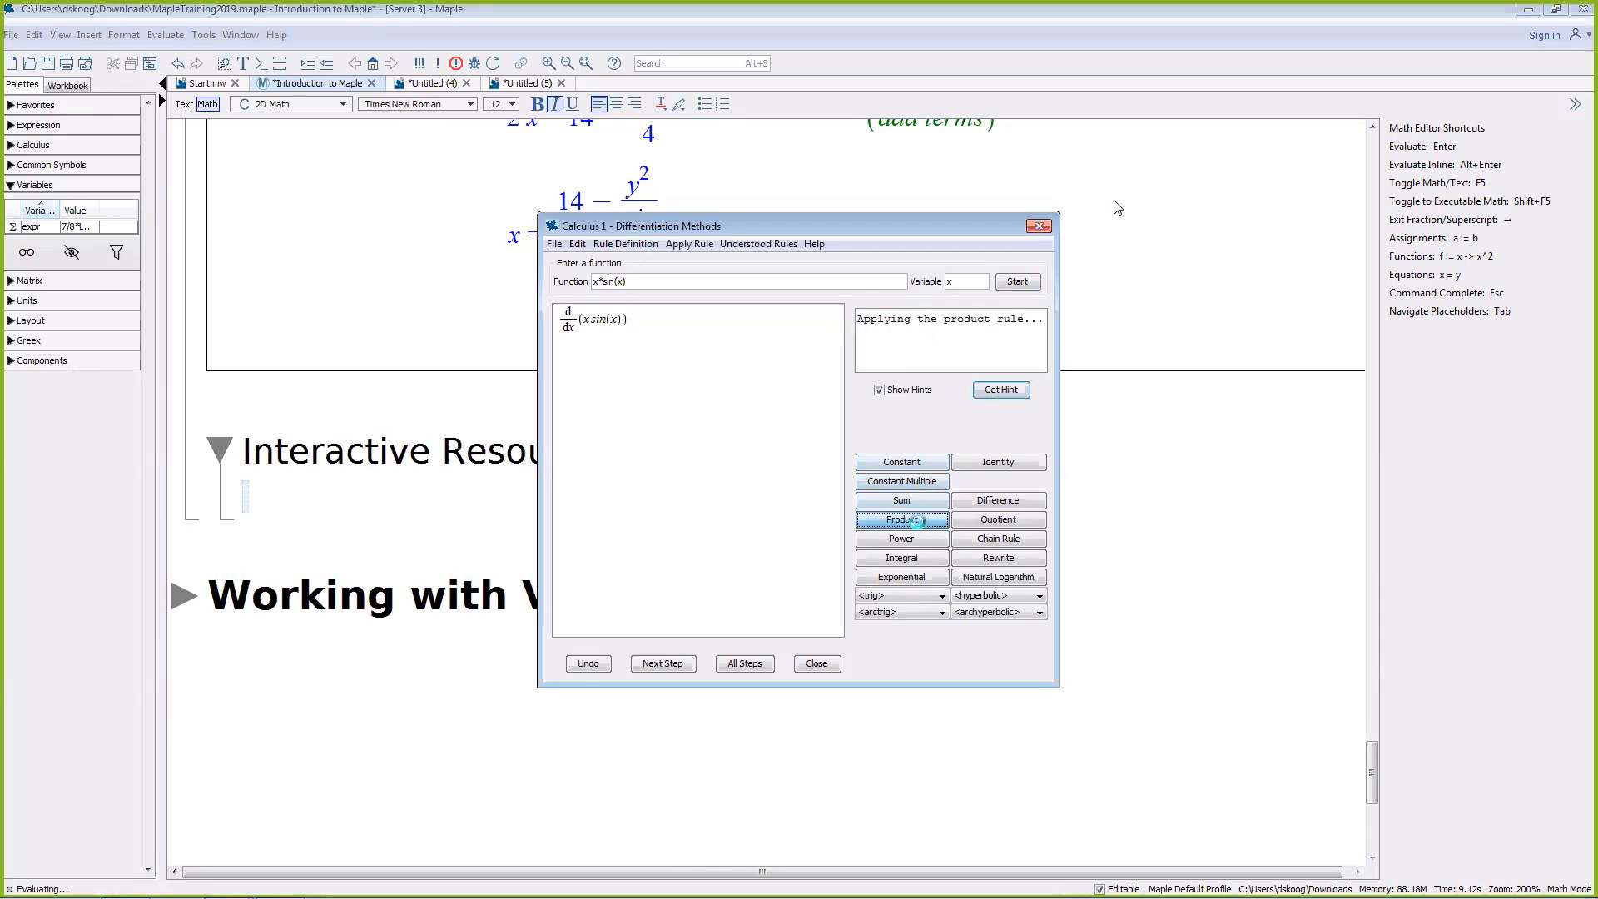
Step: Get a hint for differentiating x*sin(x) in the tutor, apply the remaining steps one at a time, and return the worked solution to the document
left_click(1002, 391)
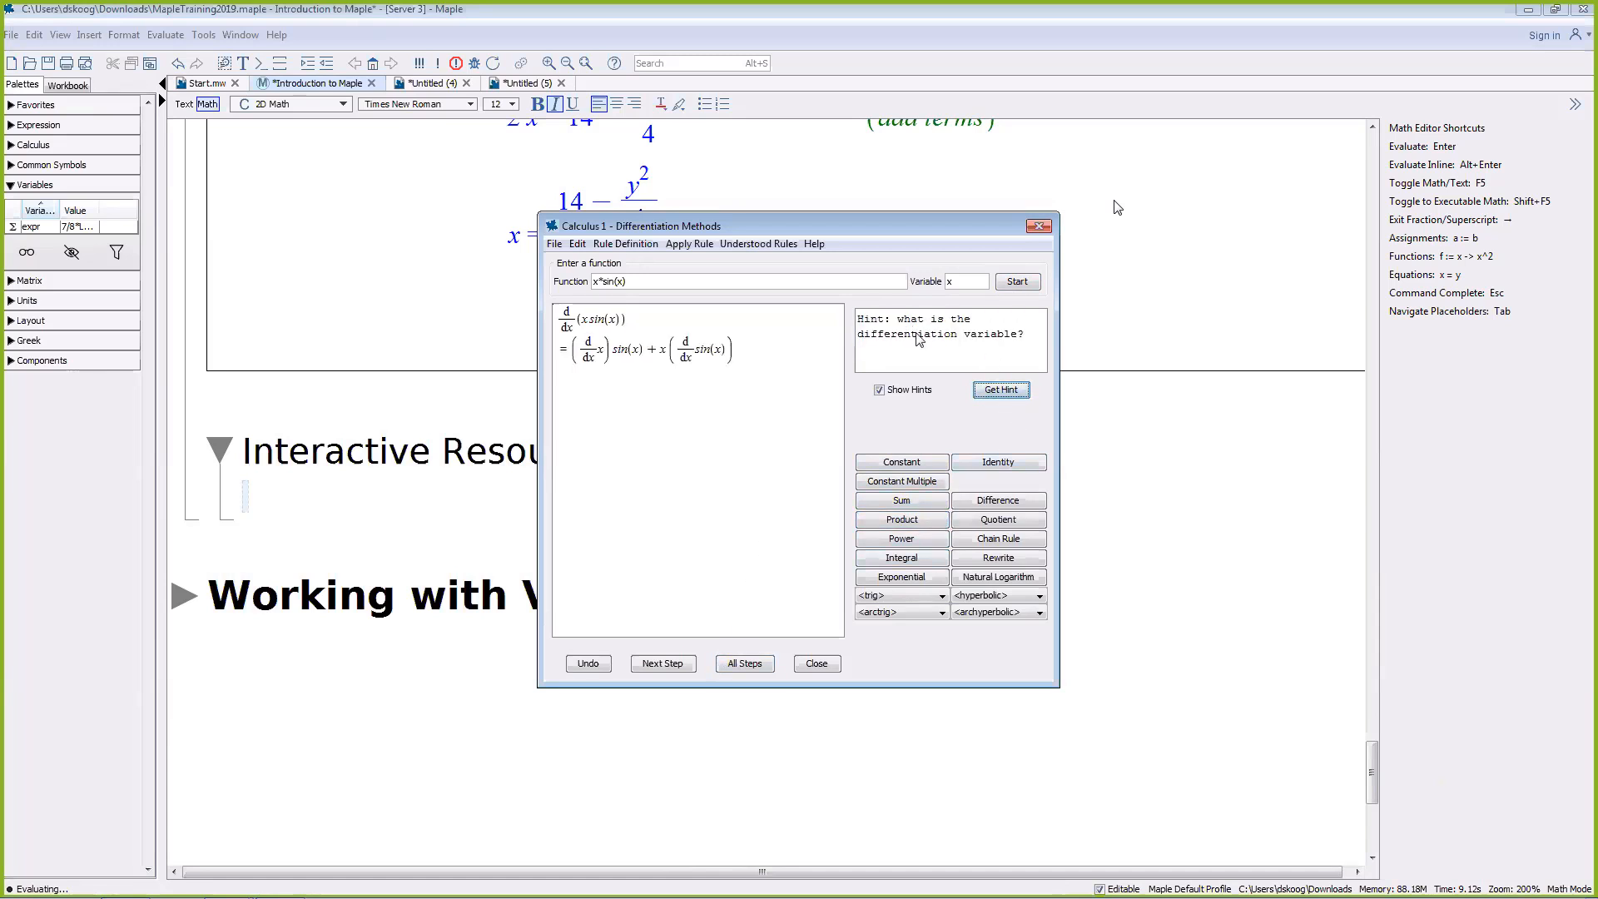
left_click(662, 670)
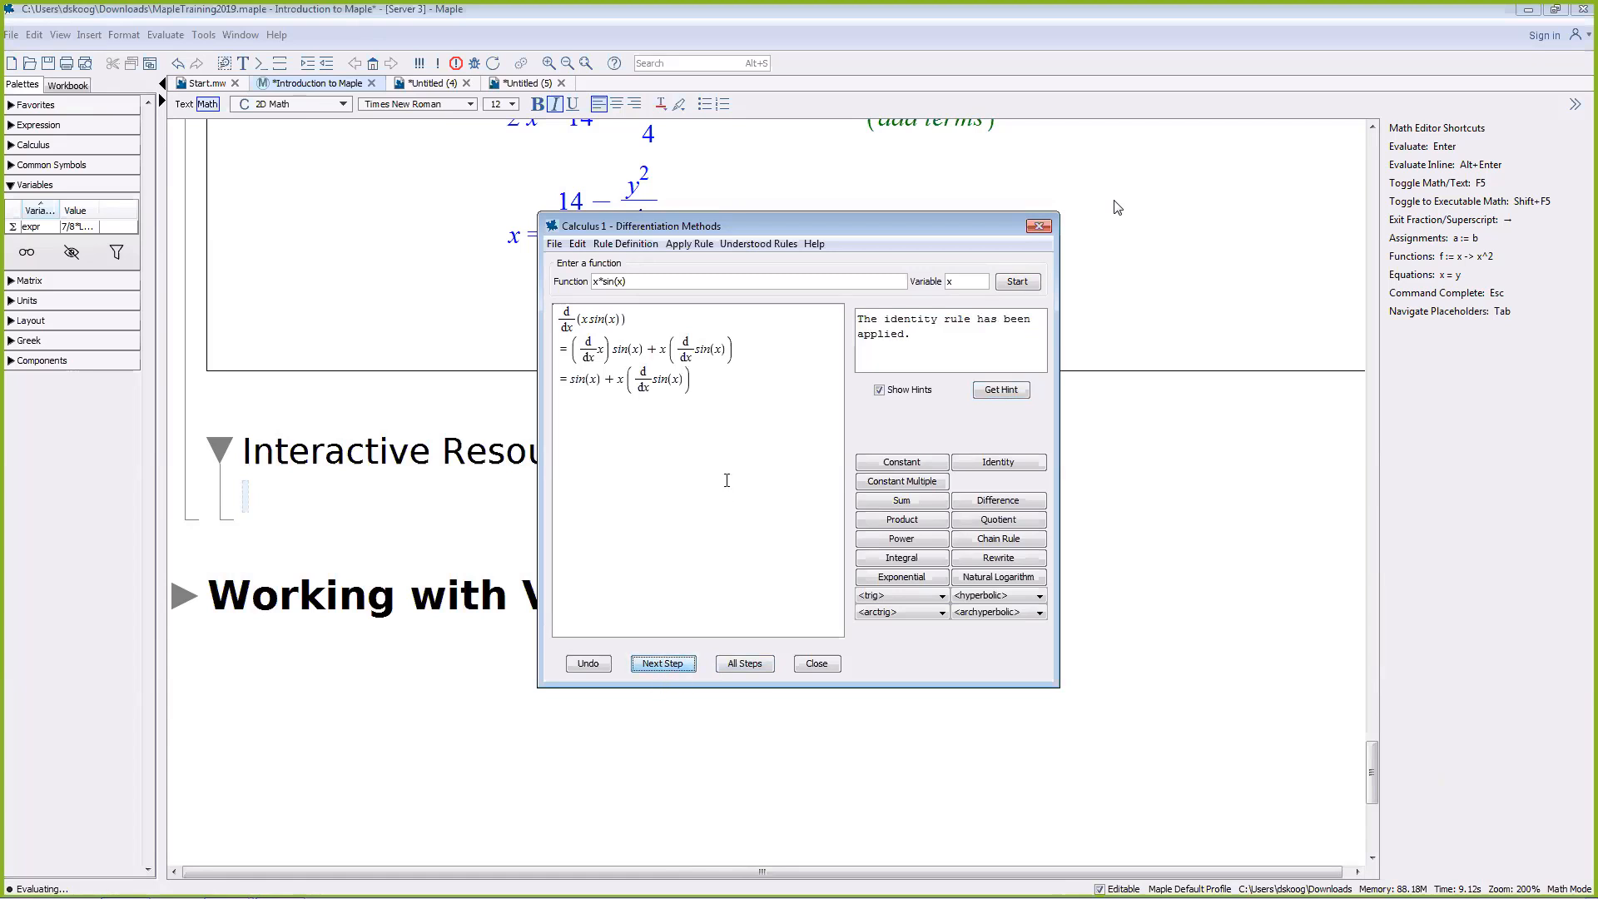
left_click(688, 667)
left_click(684, 663)
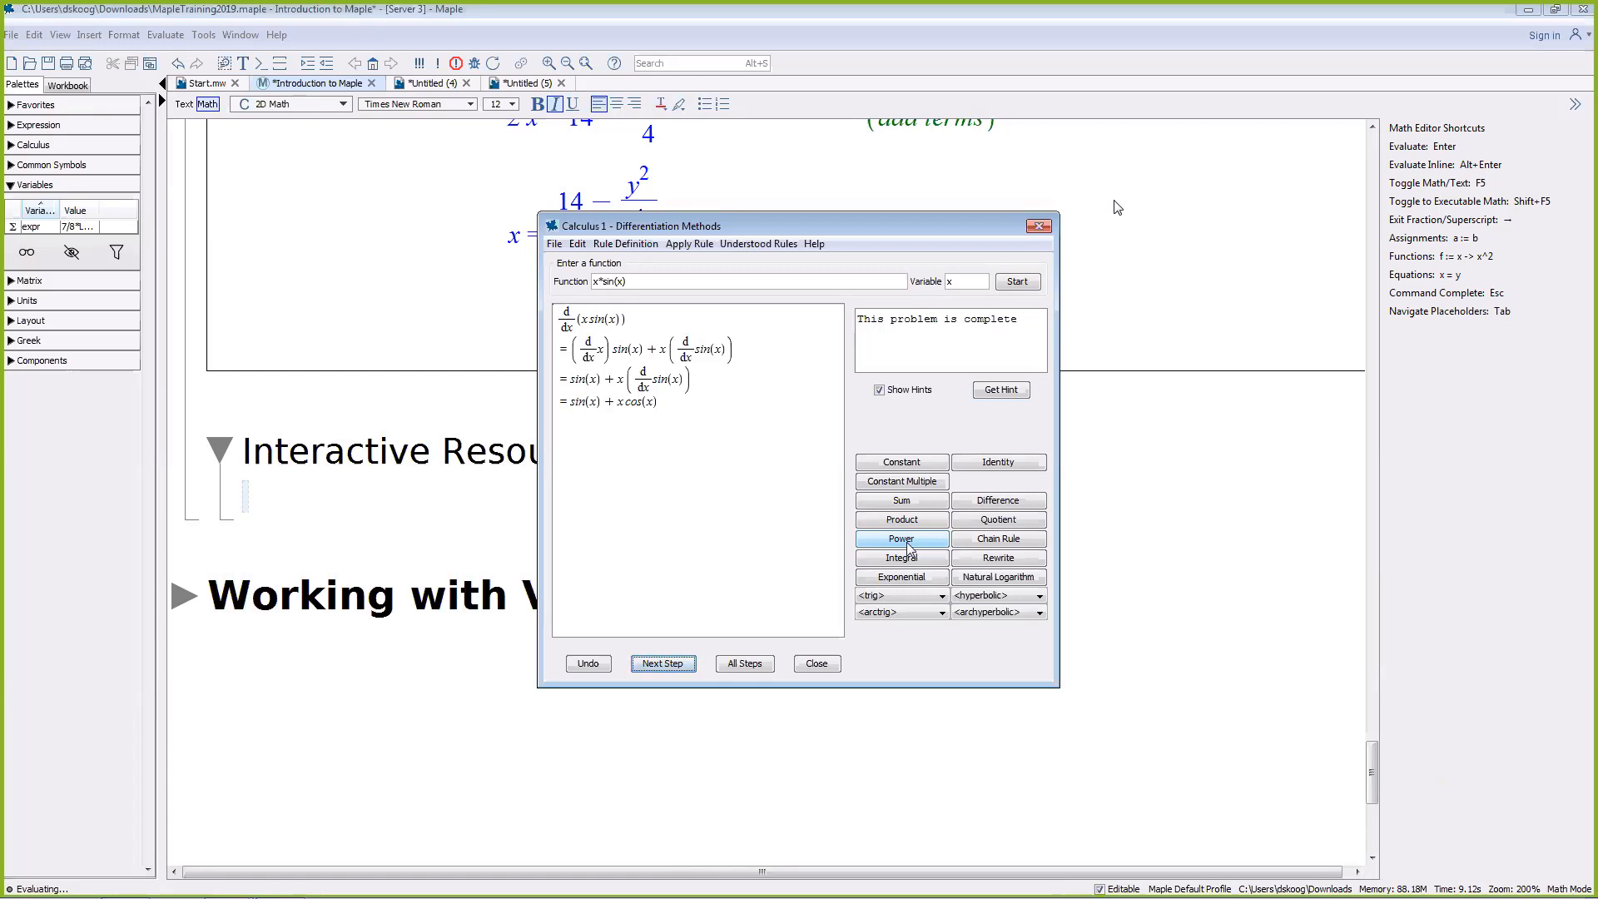
left_click(816, 663)
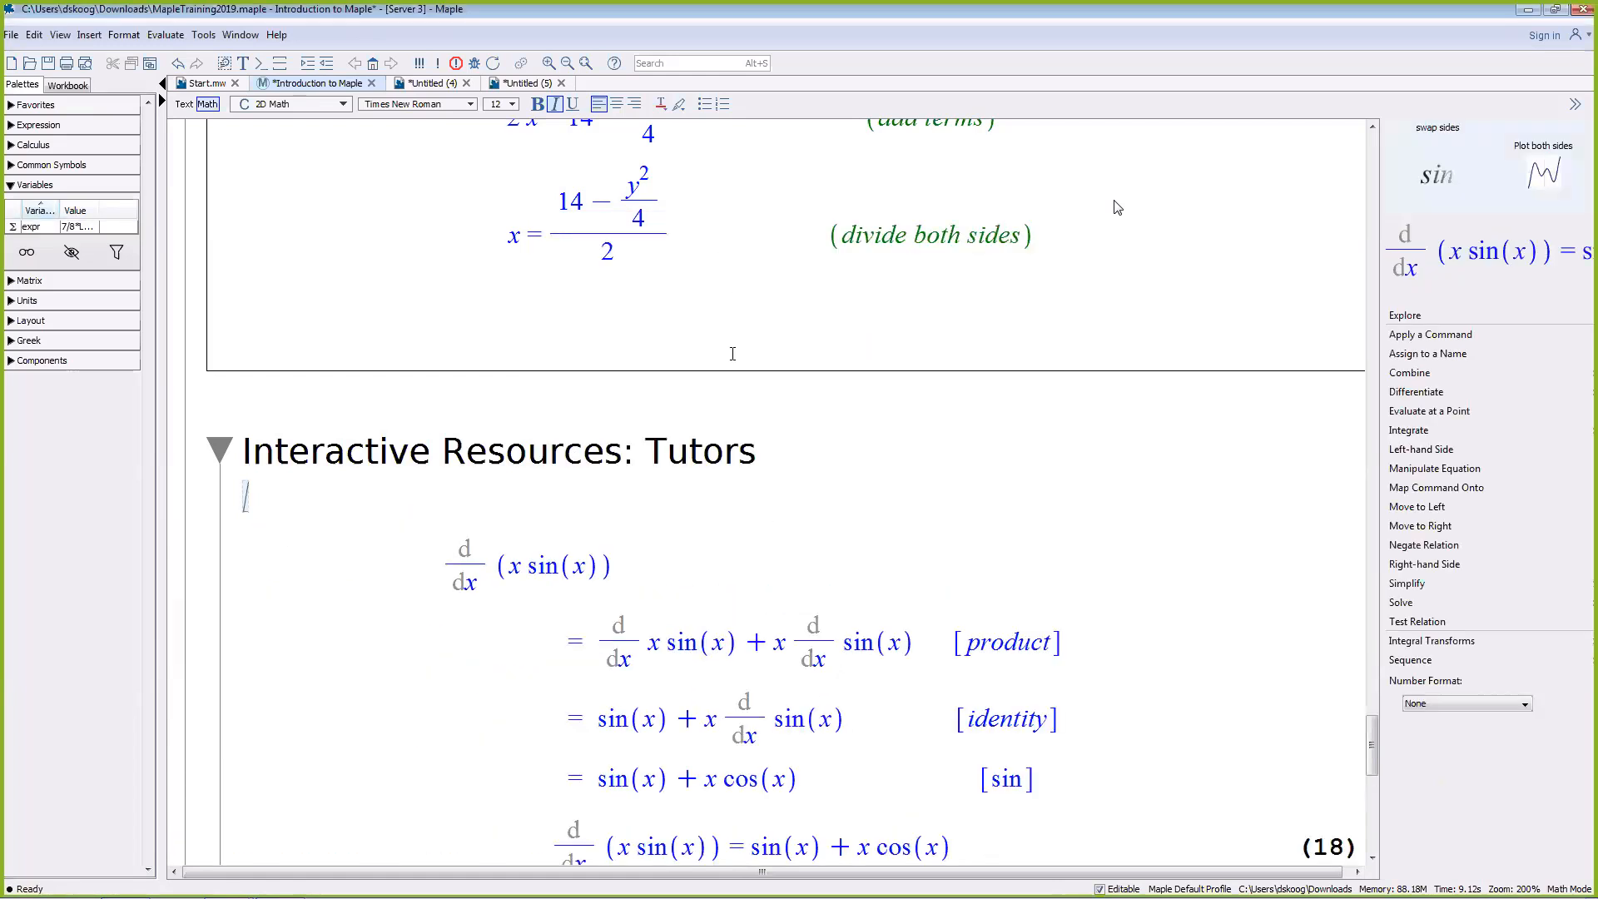
Step: Examine the rule label beside each line of the worked derivative of x sin(x) under Interactive Resources: Tutors
scroll(719, 408, "down", 2)
left_click_drag(567, 363, 1115, 437)
left_click(1080, 369)
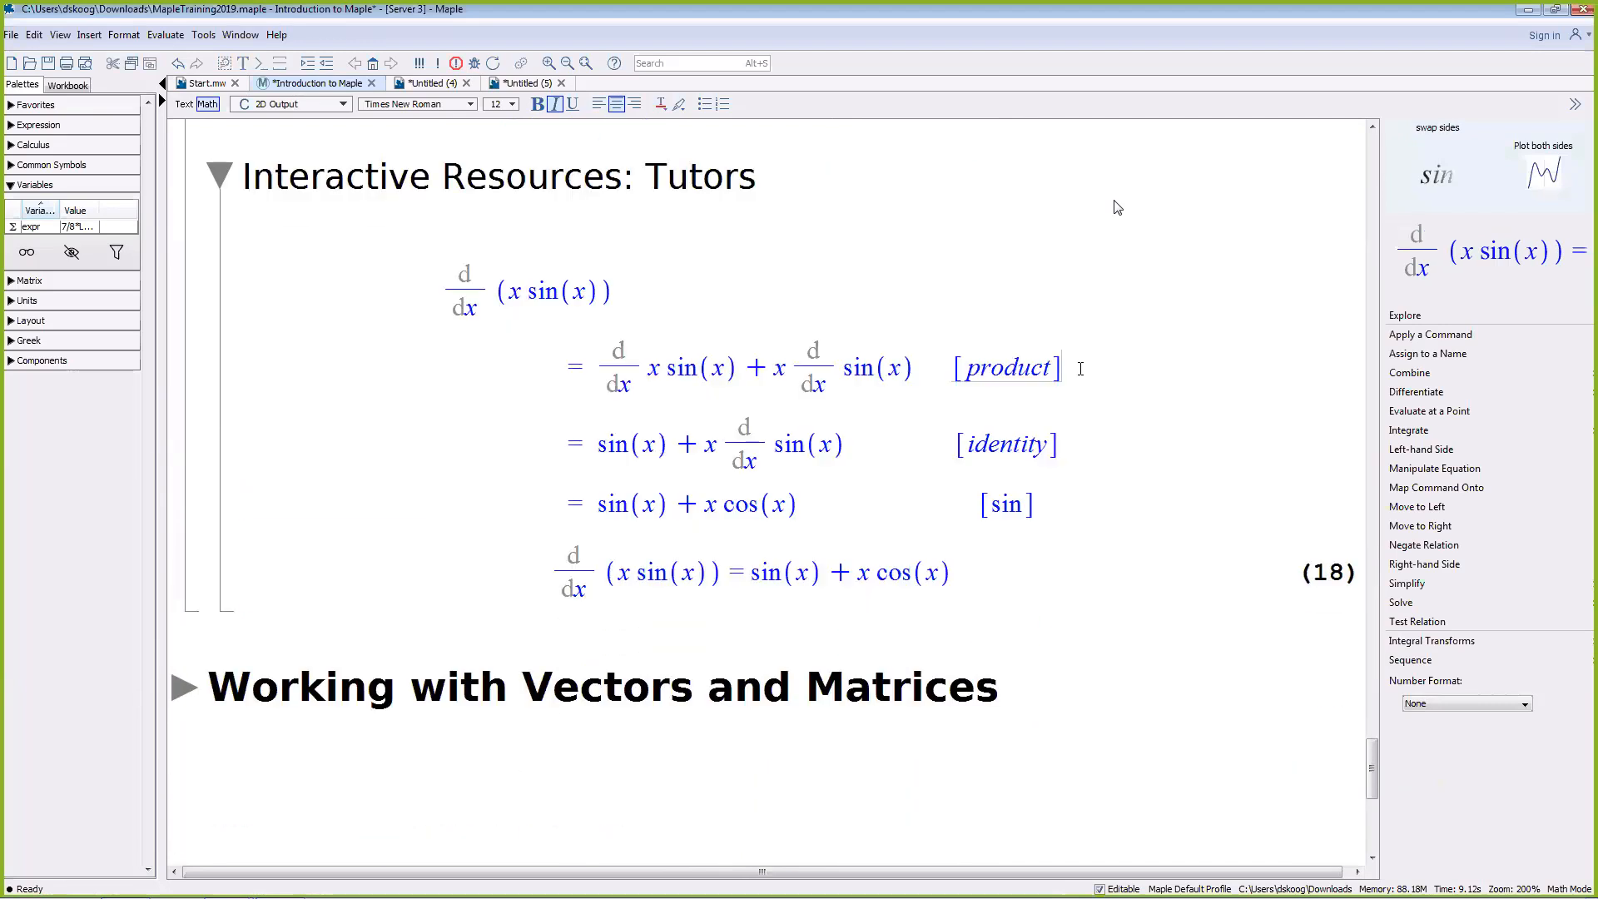
double_click(1033, 365)
double_click(1009, 444)
double_click(1005, 503)
left_click(1058, 494)
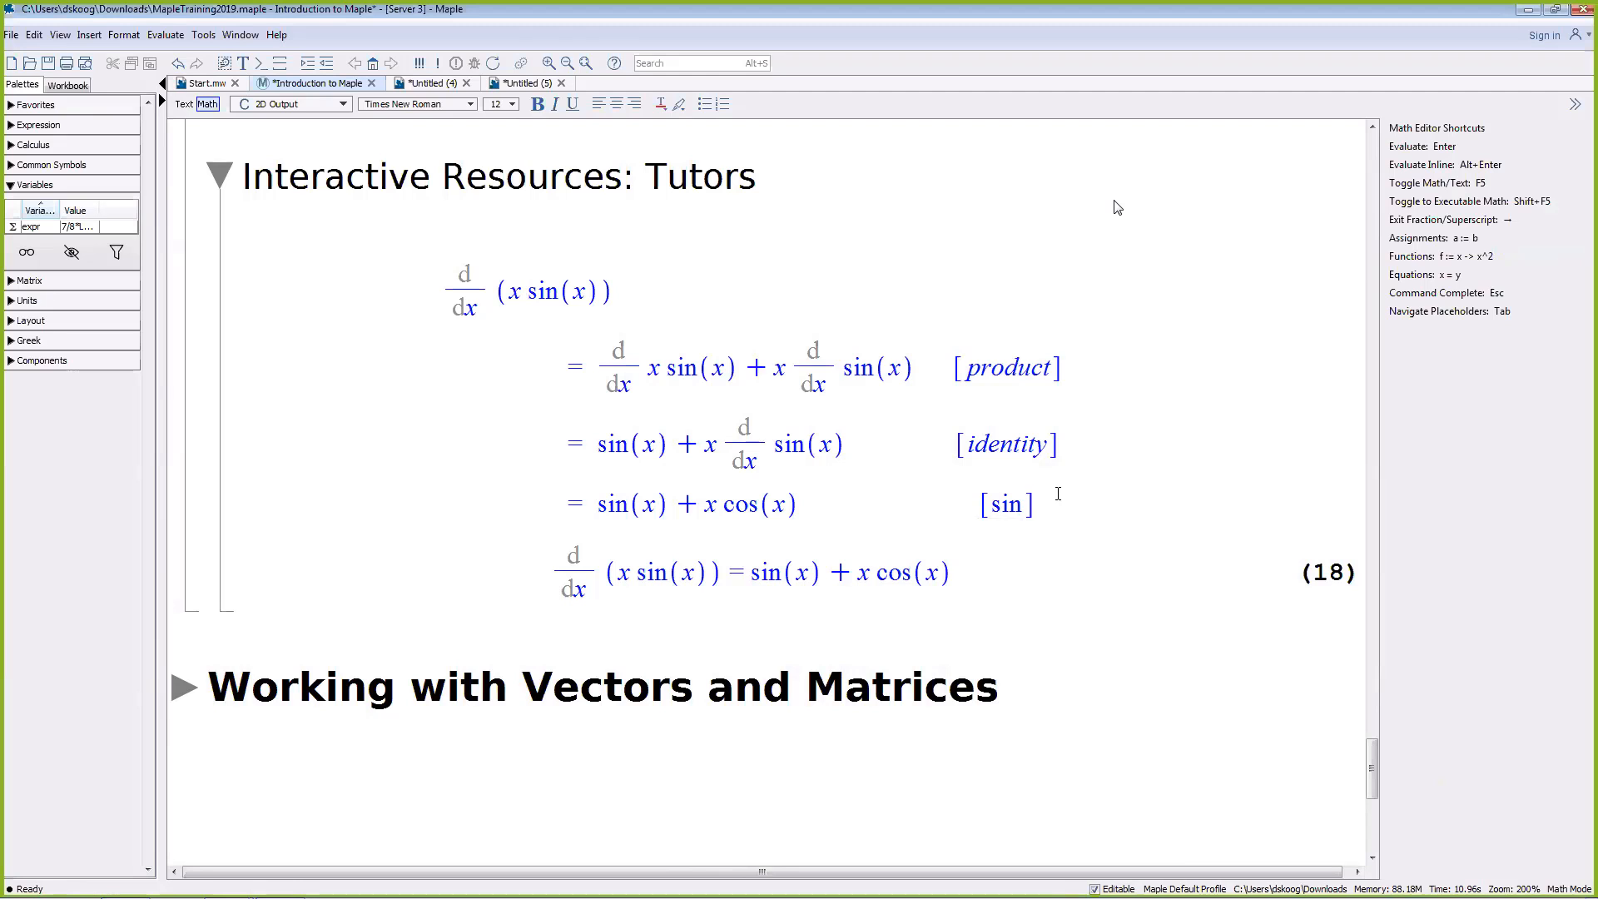
Step: Browse the available tutor categories, including the Linear Algebra tutors, without launching one
left_click(322, 212)
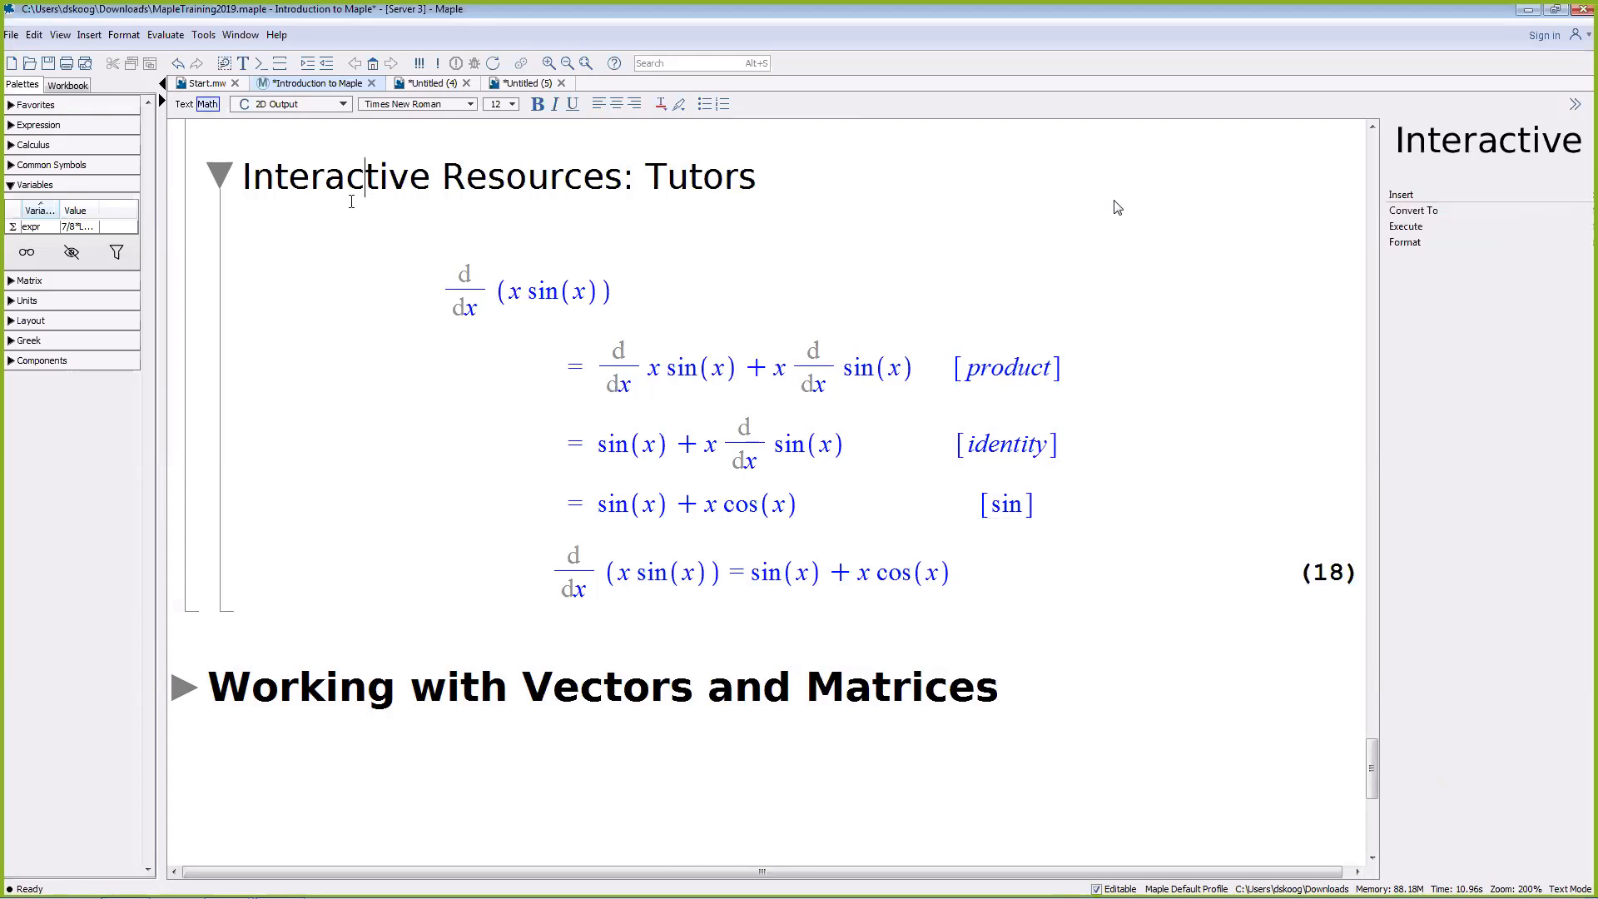
left_click(203, 34)
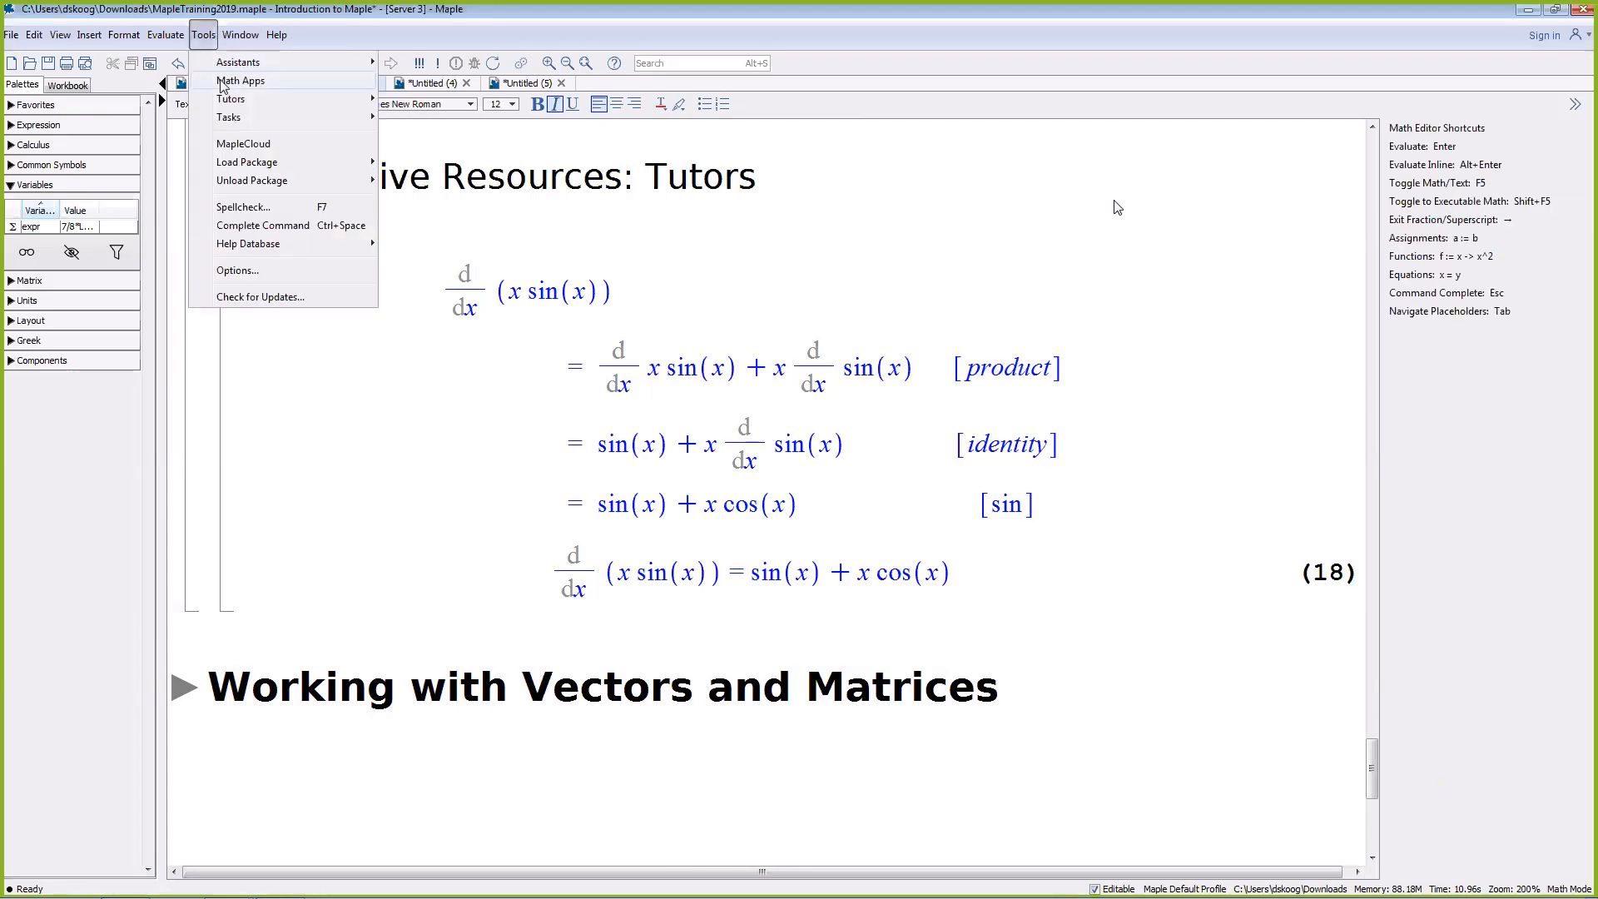
mouse_move(231, 106)
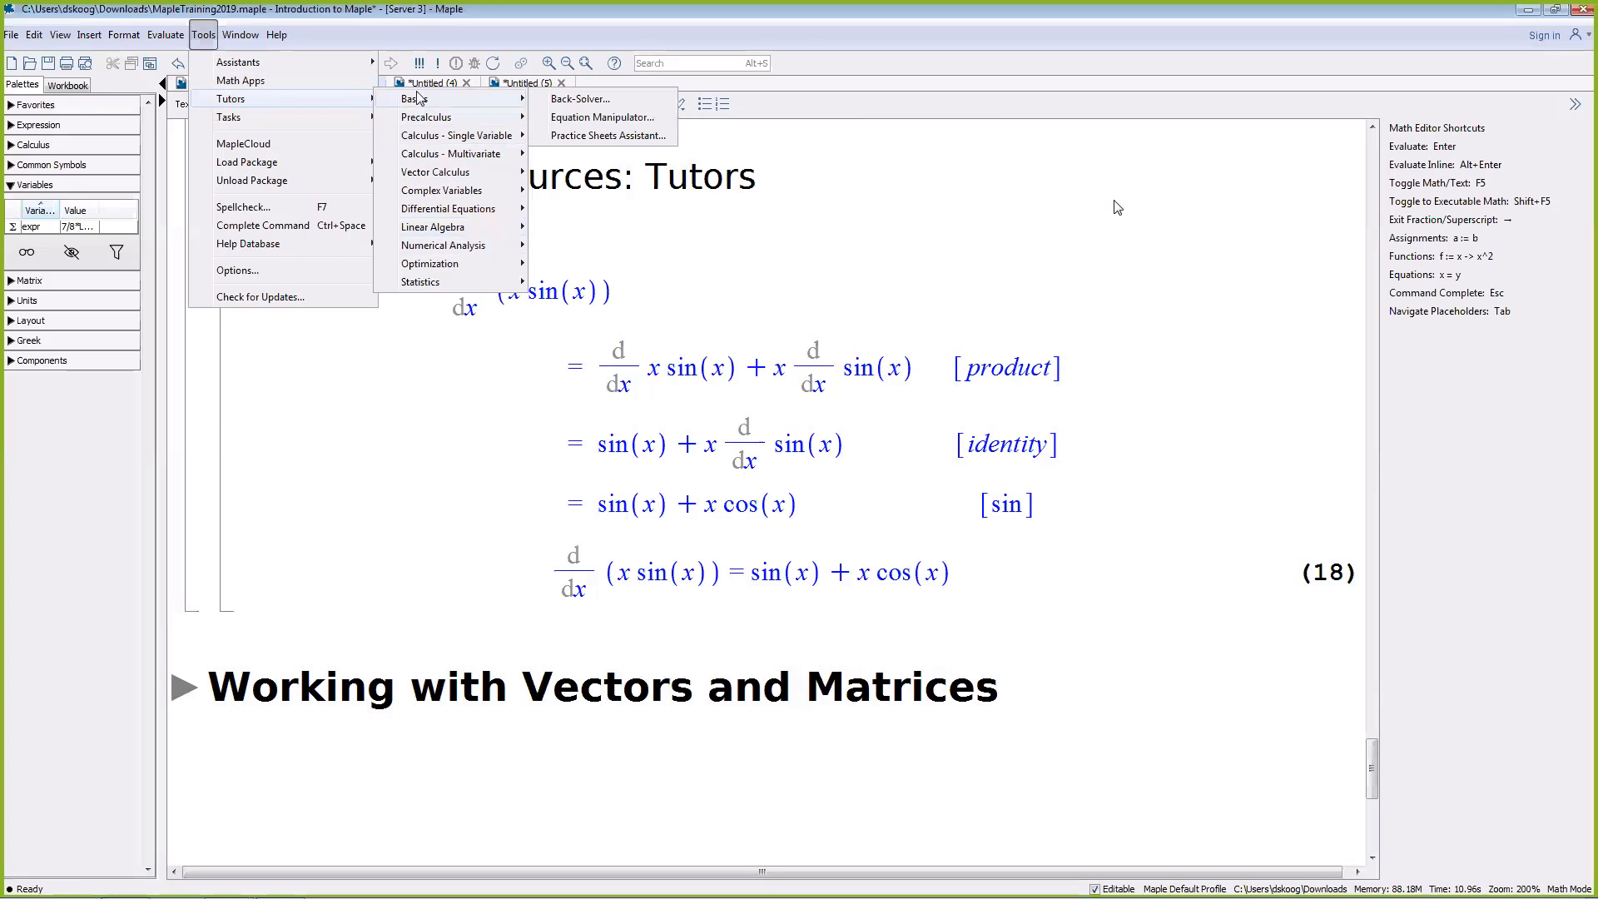
mouse_move(430, 232)
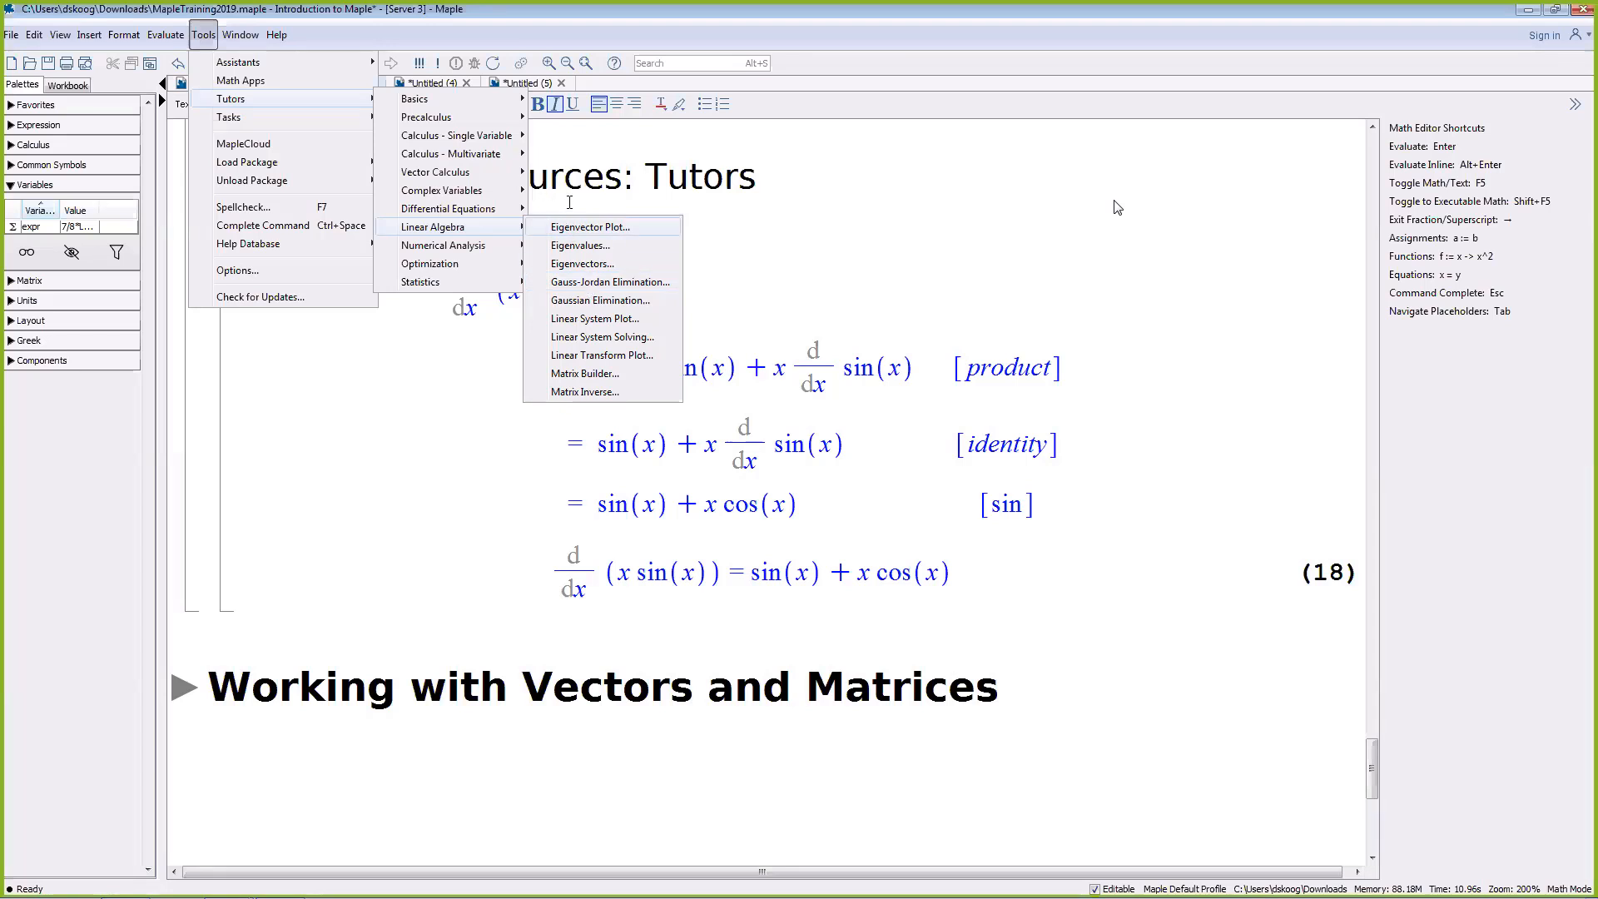
left_click(315, 589)
double_click(293, 572)
Step: Expand the Working with Vectors and Matrices section and its The Matrix Palette subsection to show the examples table
scroll(285, 301, "down", 3)
left_click(185, 438)
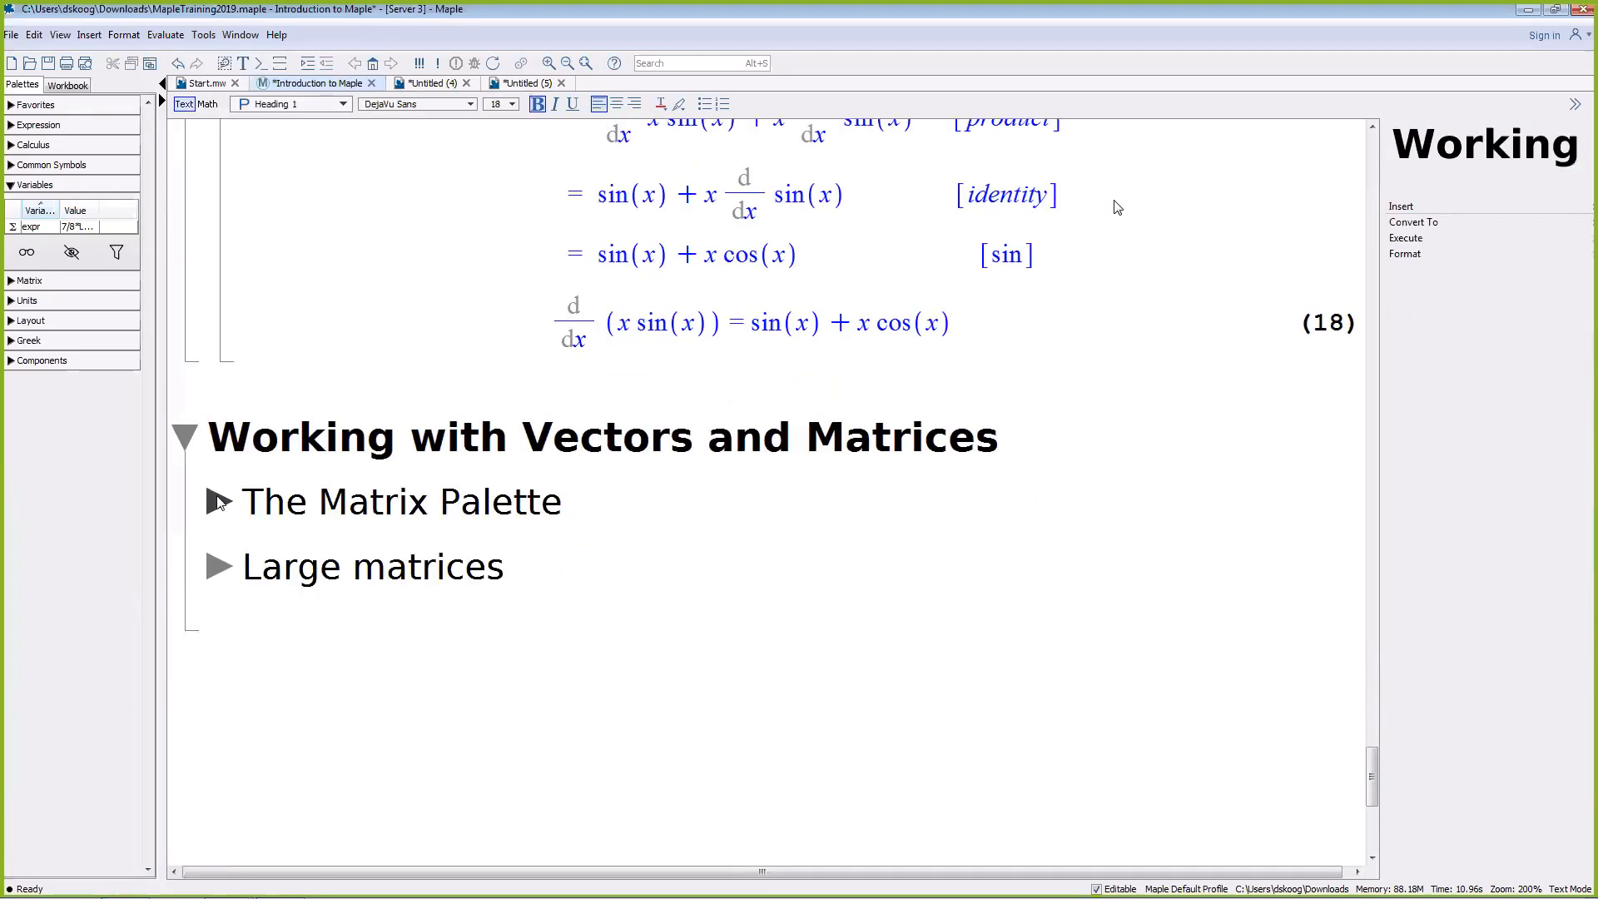
left_click(218, 502)
scroll(358, 481, "down", 3)
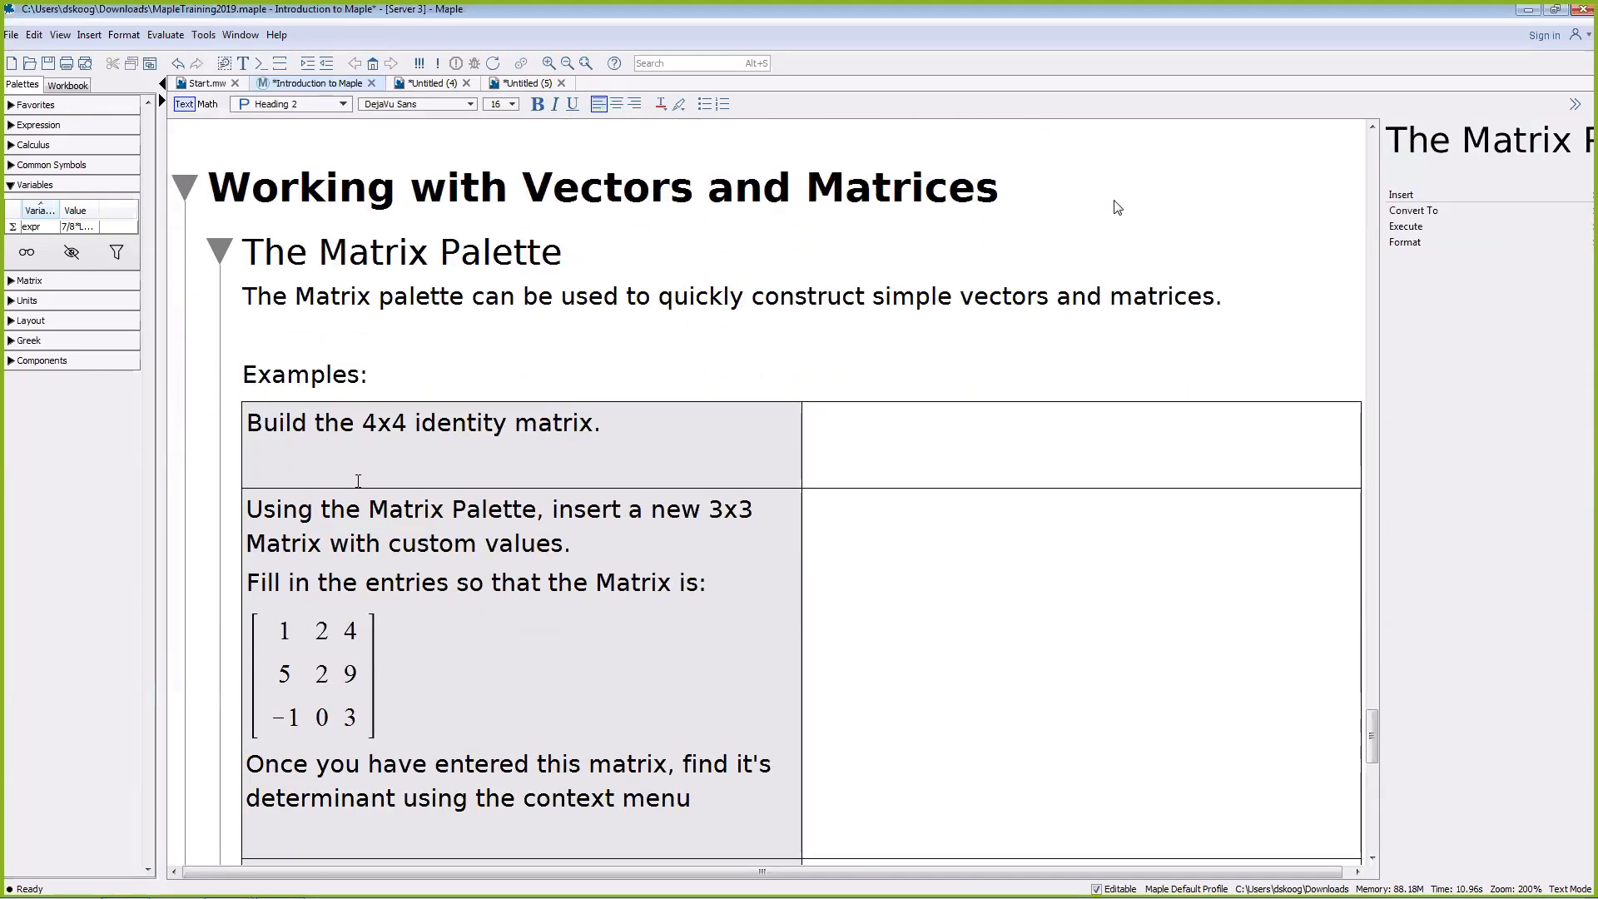
scroll(357, 481, "down", 1)
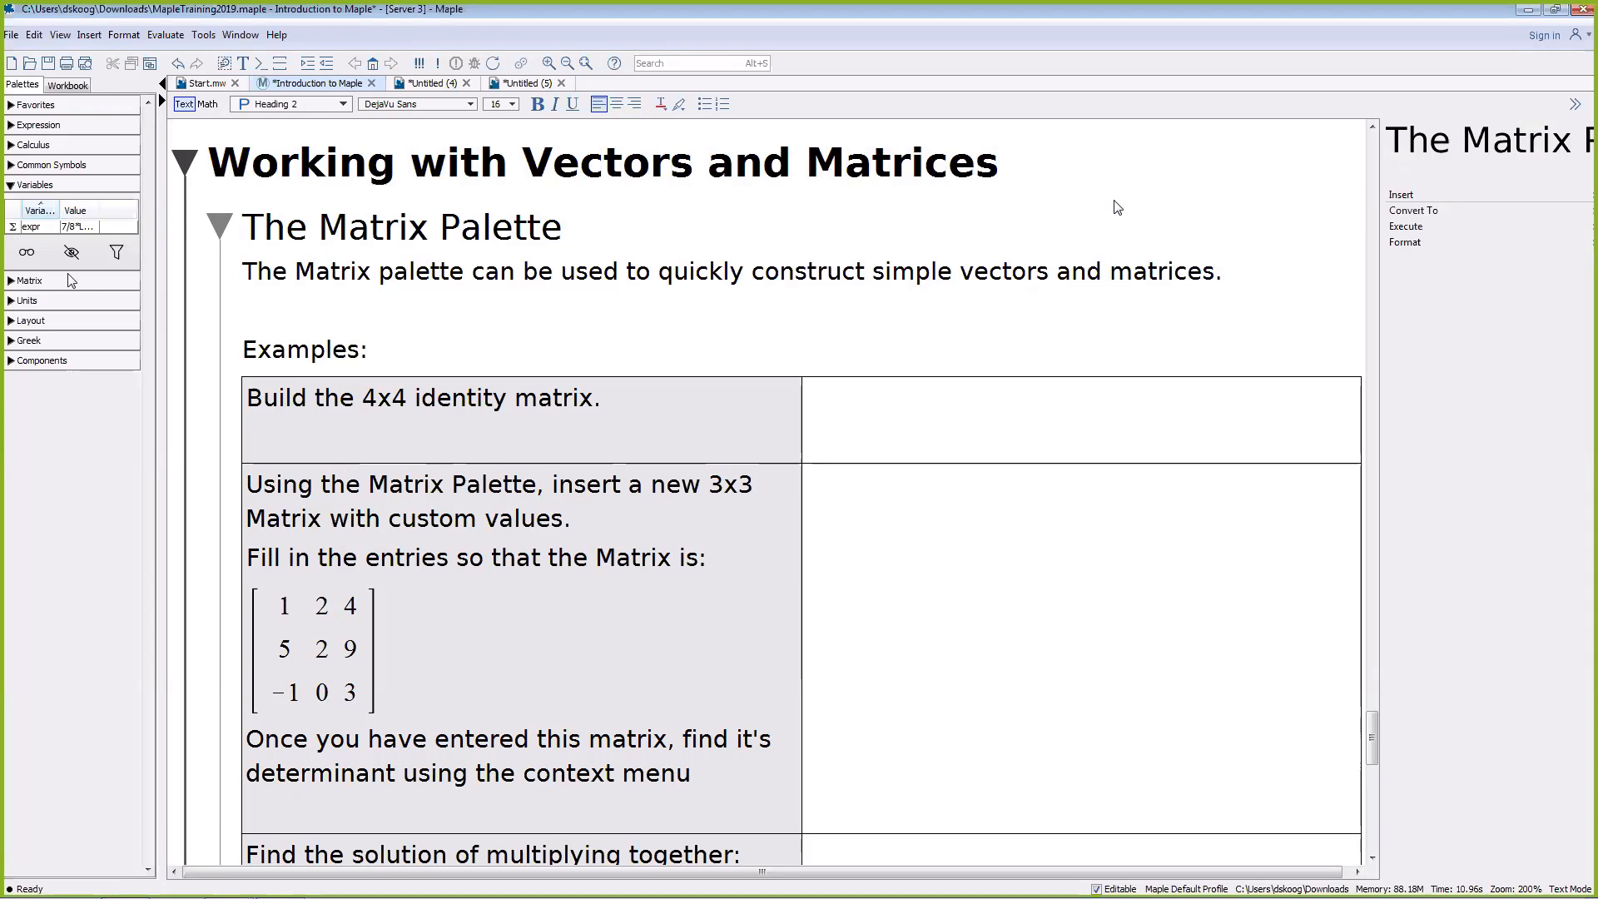
Step: Expand the Matrix palette and insert a 4x4 matrix of type Identity in the answer cell of the first example
left_click(10, 283)
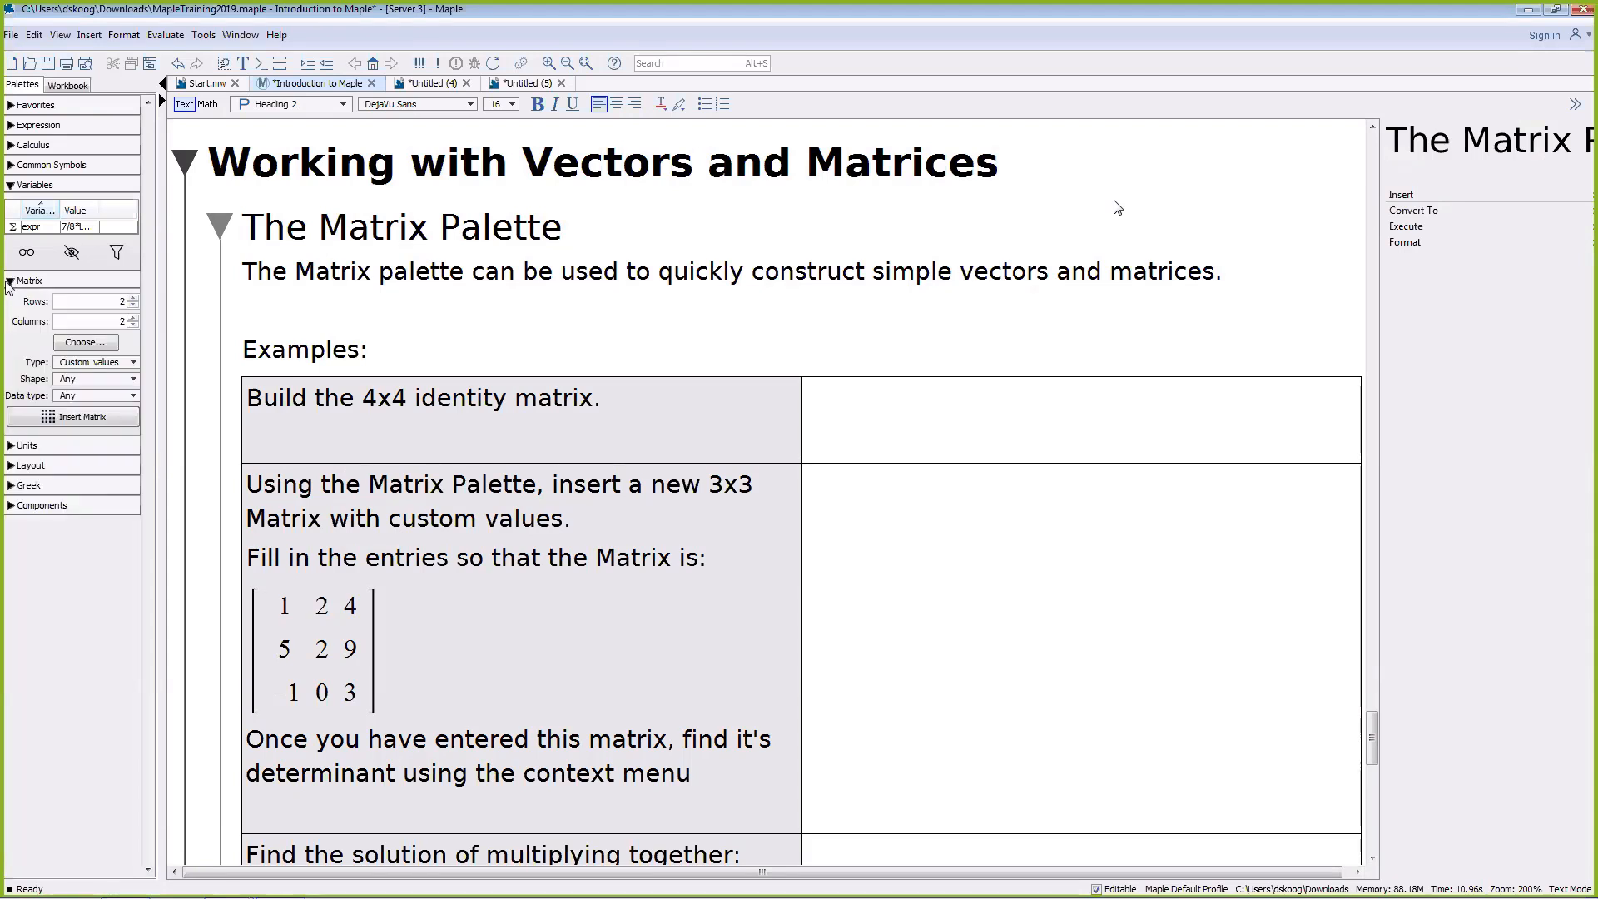
left_click(836, 404)
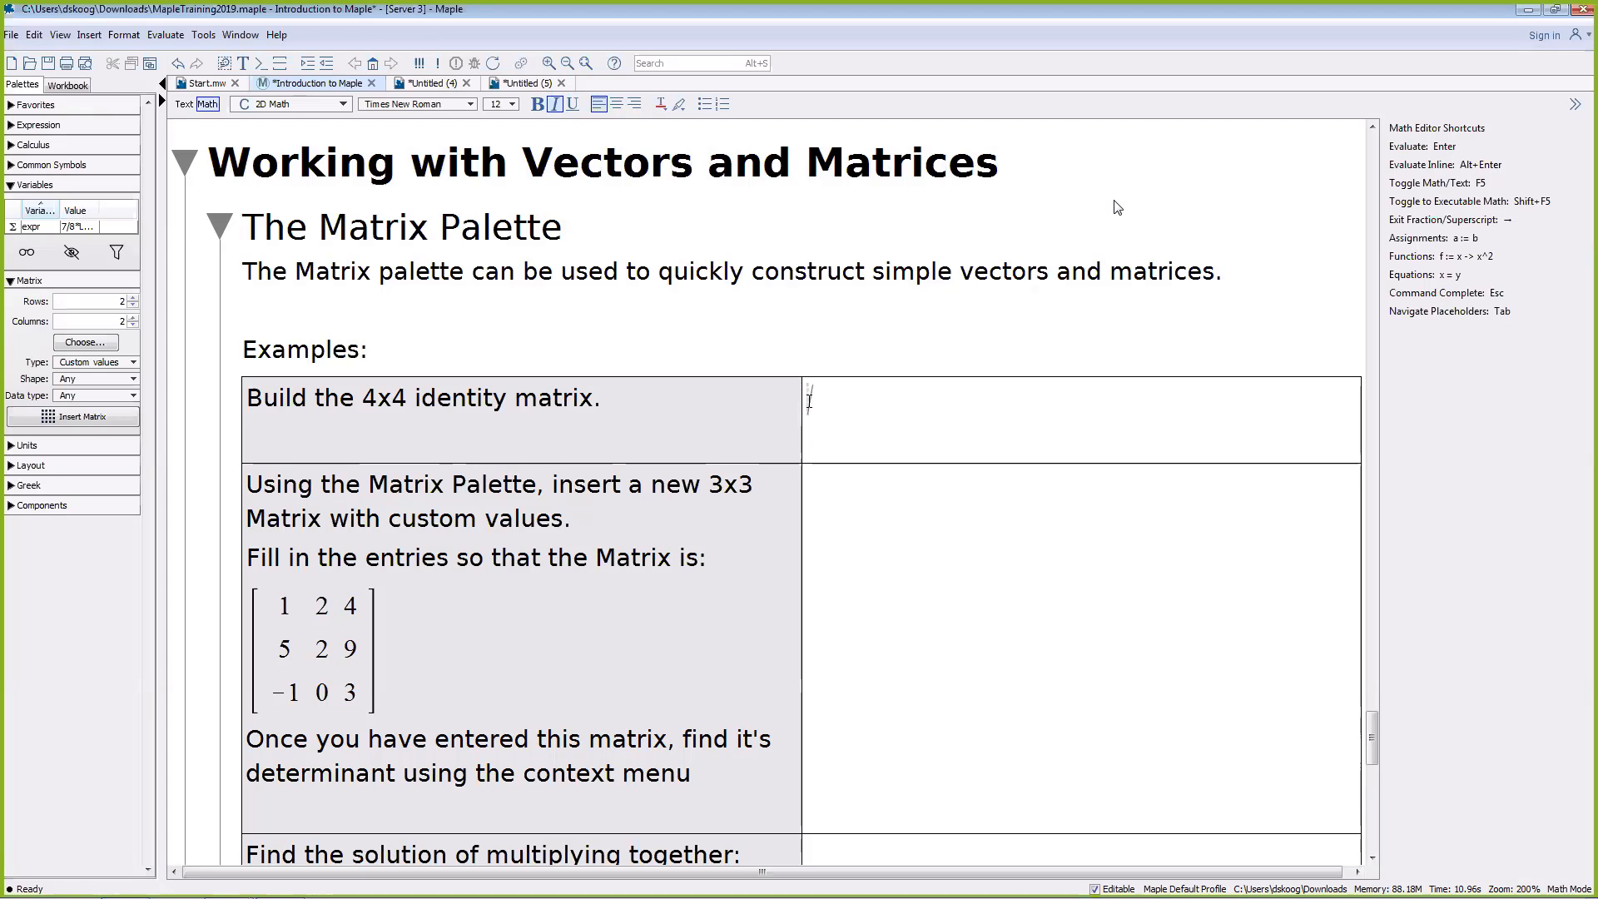
left_click(132, 299)
left_click(132, 317)
left_click(112, 362)
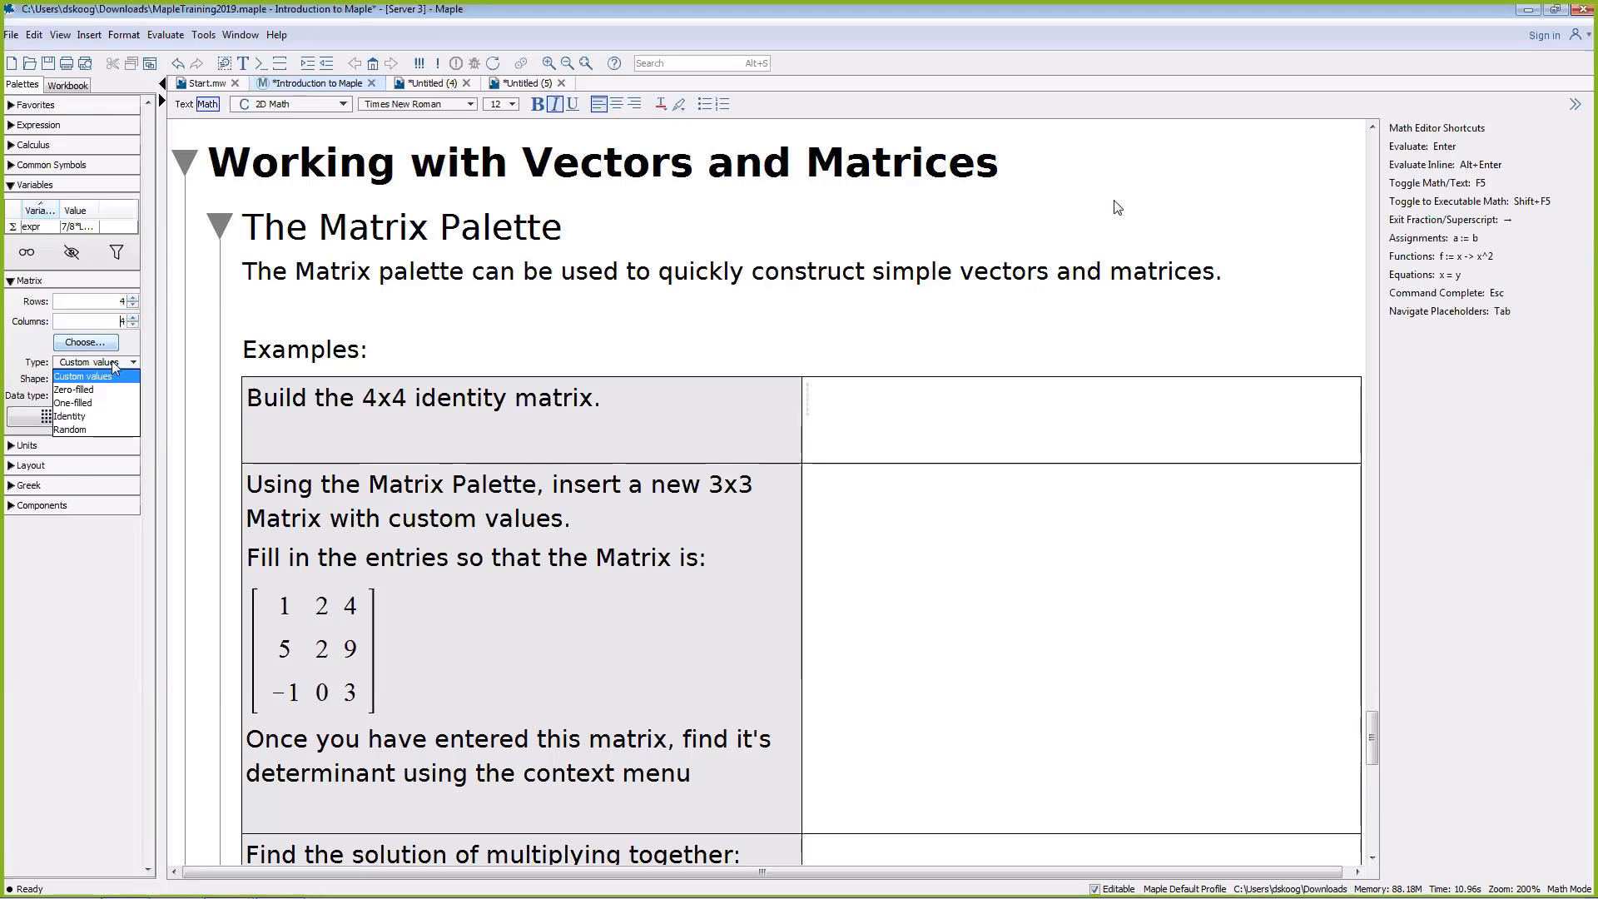
left_click(100, 416)
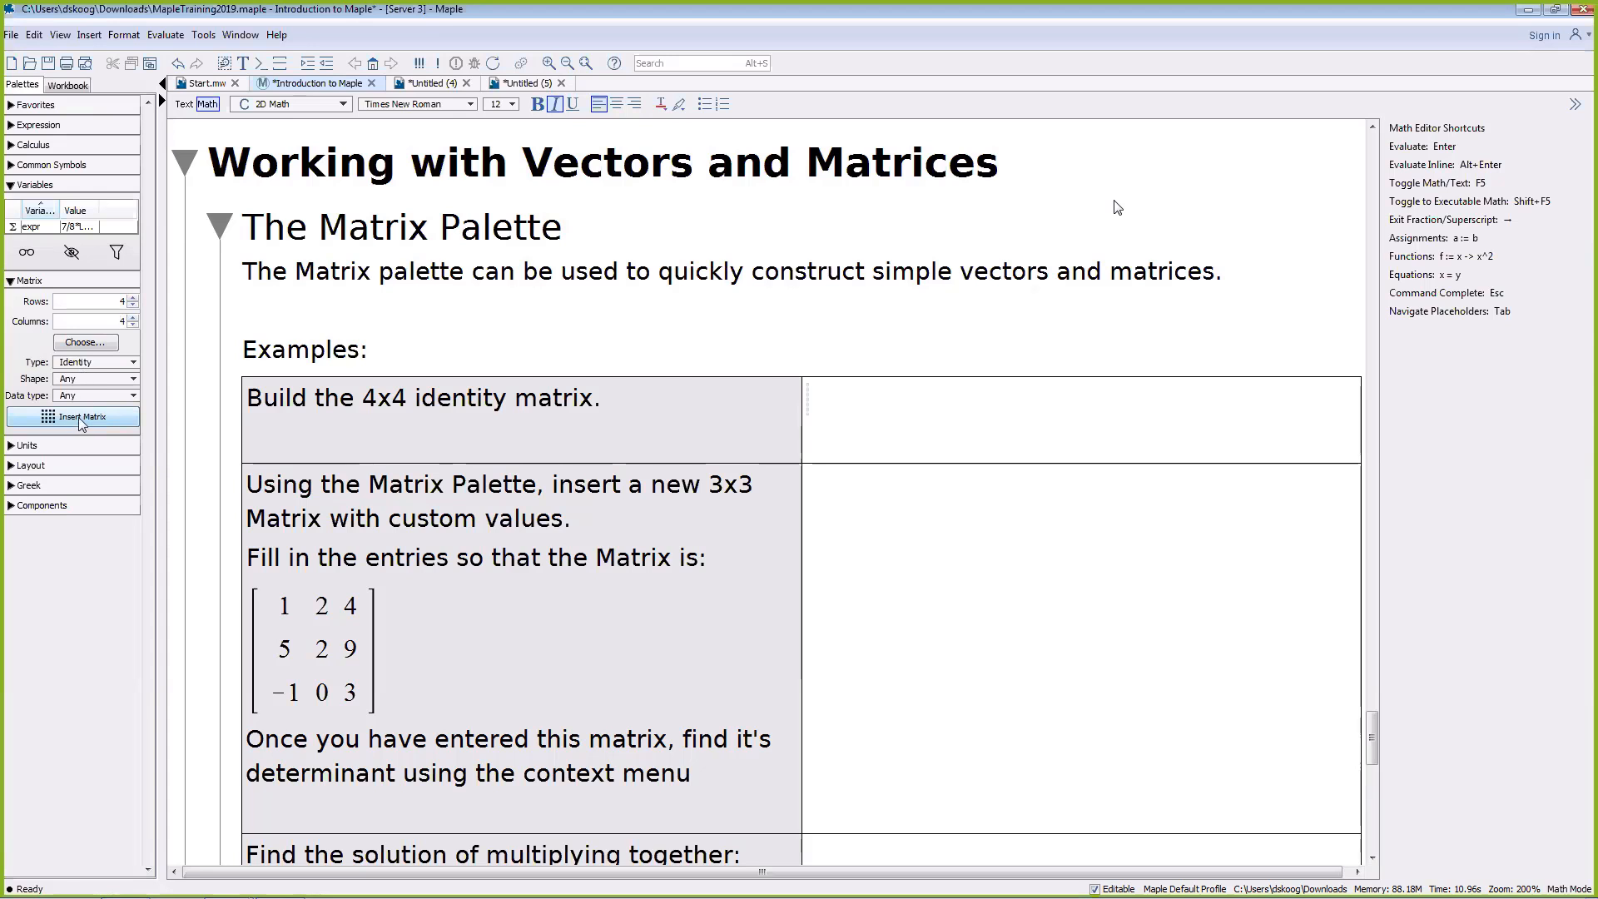
left_click(78, 417)
scroll(861, 430, "down", 3)
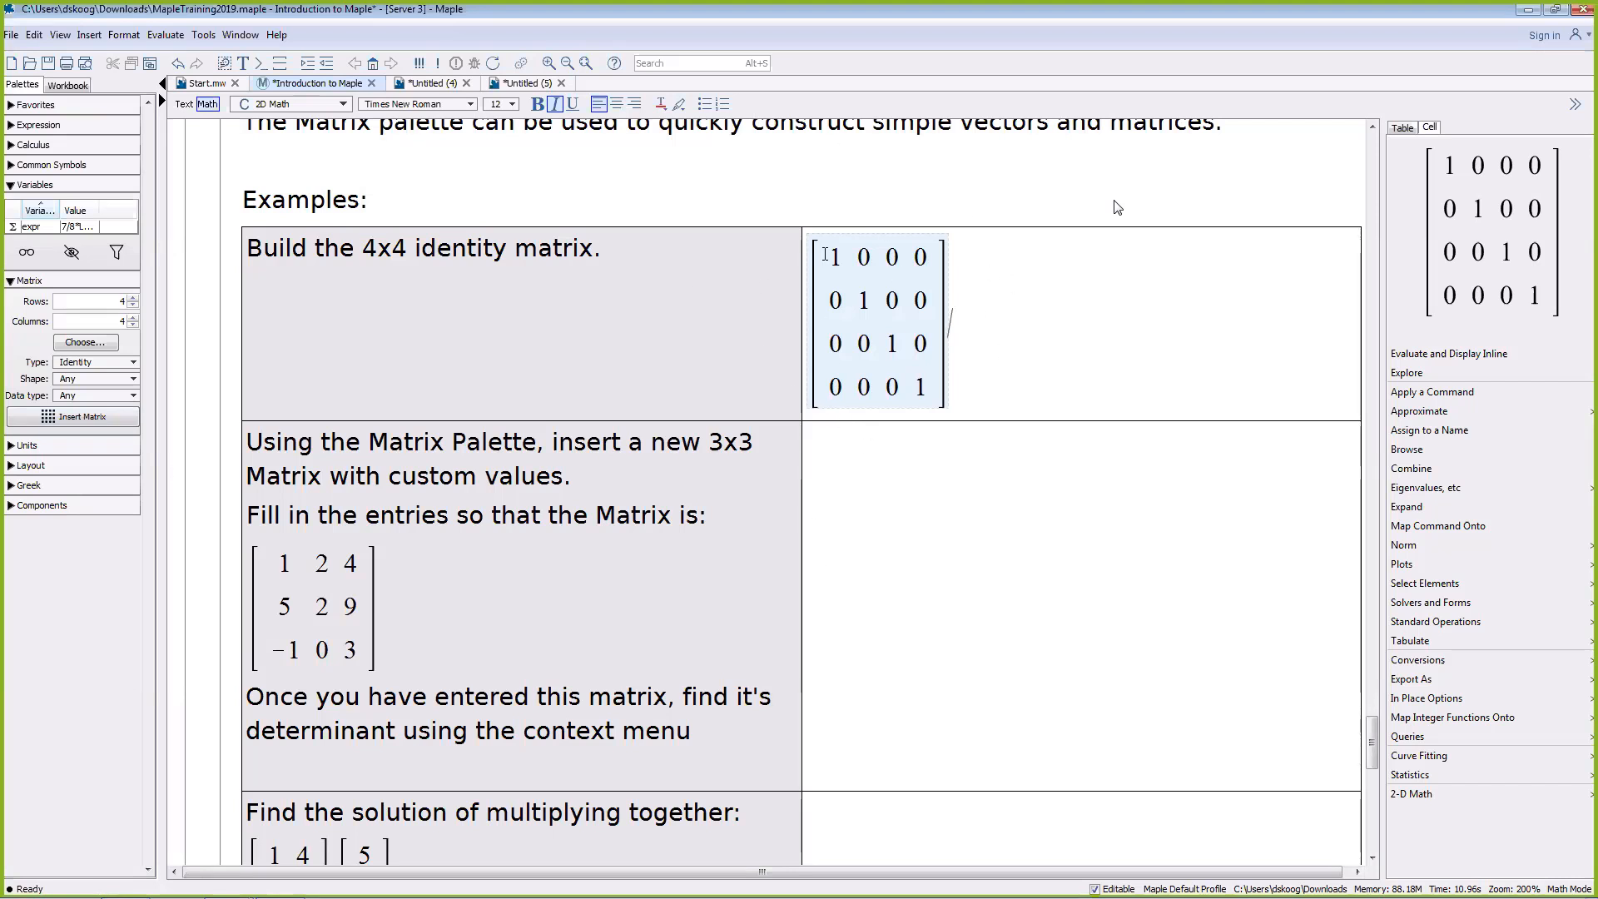
Step: Insert a 3x3 matrix of type Custom values in the answer cell of the second Matrix palette example
left_click(855, 471)
scroll(856, 450, "down", 3)
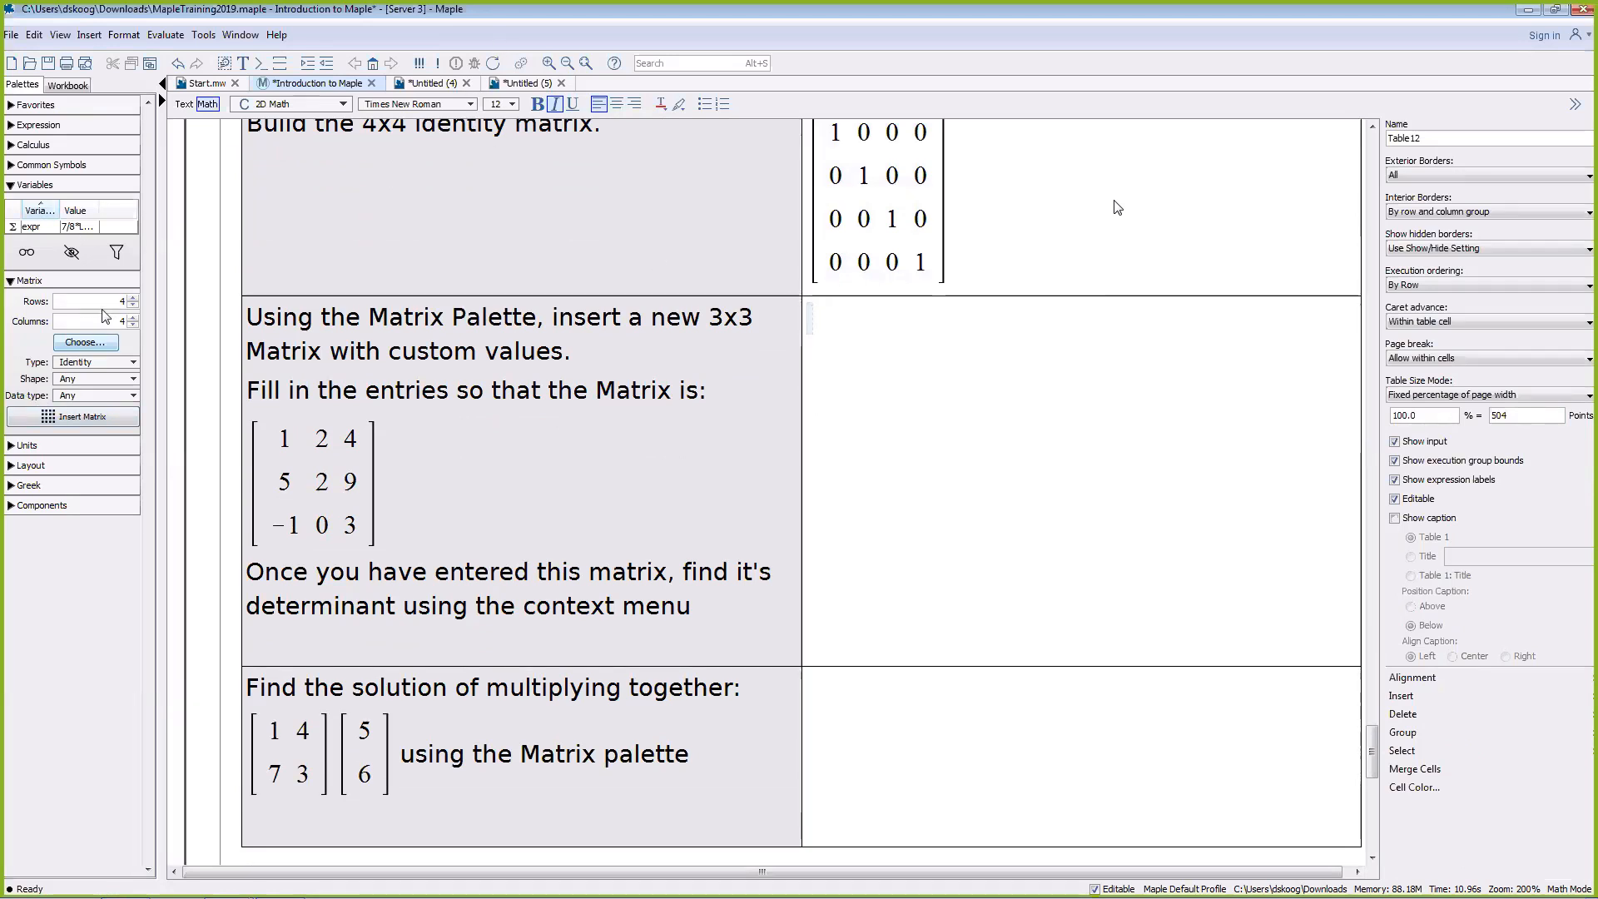
left_click(132, 323)
left_click(132, 306)
left_click(96, 367)
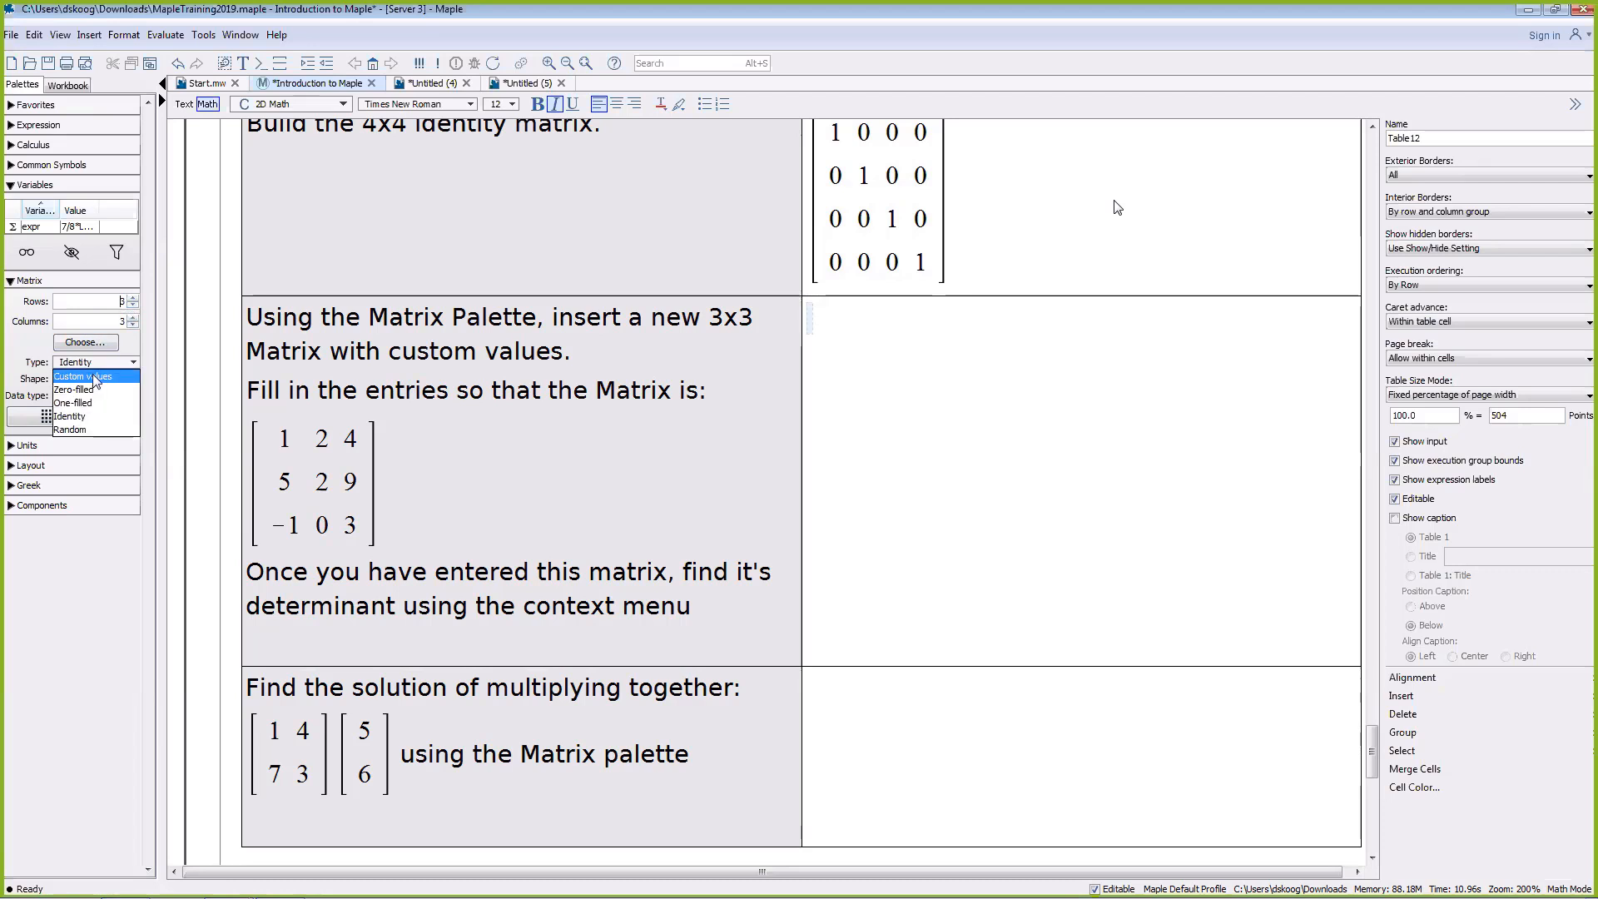
left_click(94, 376)
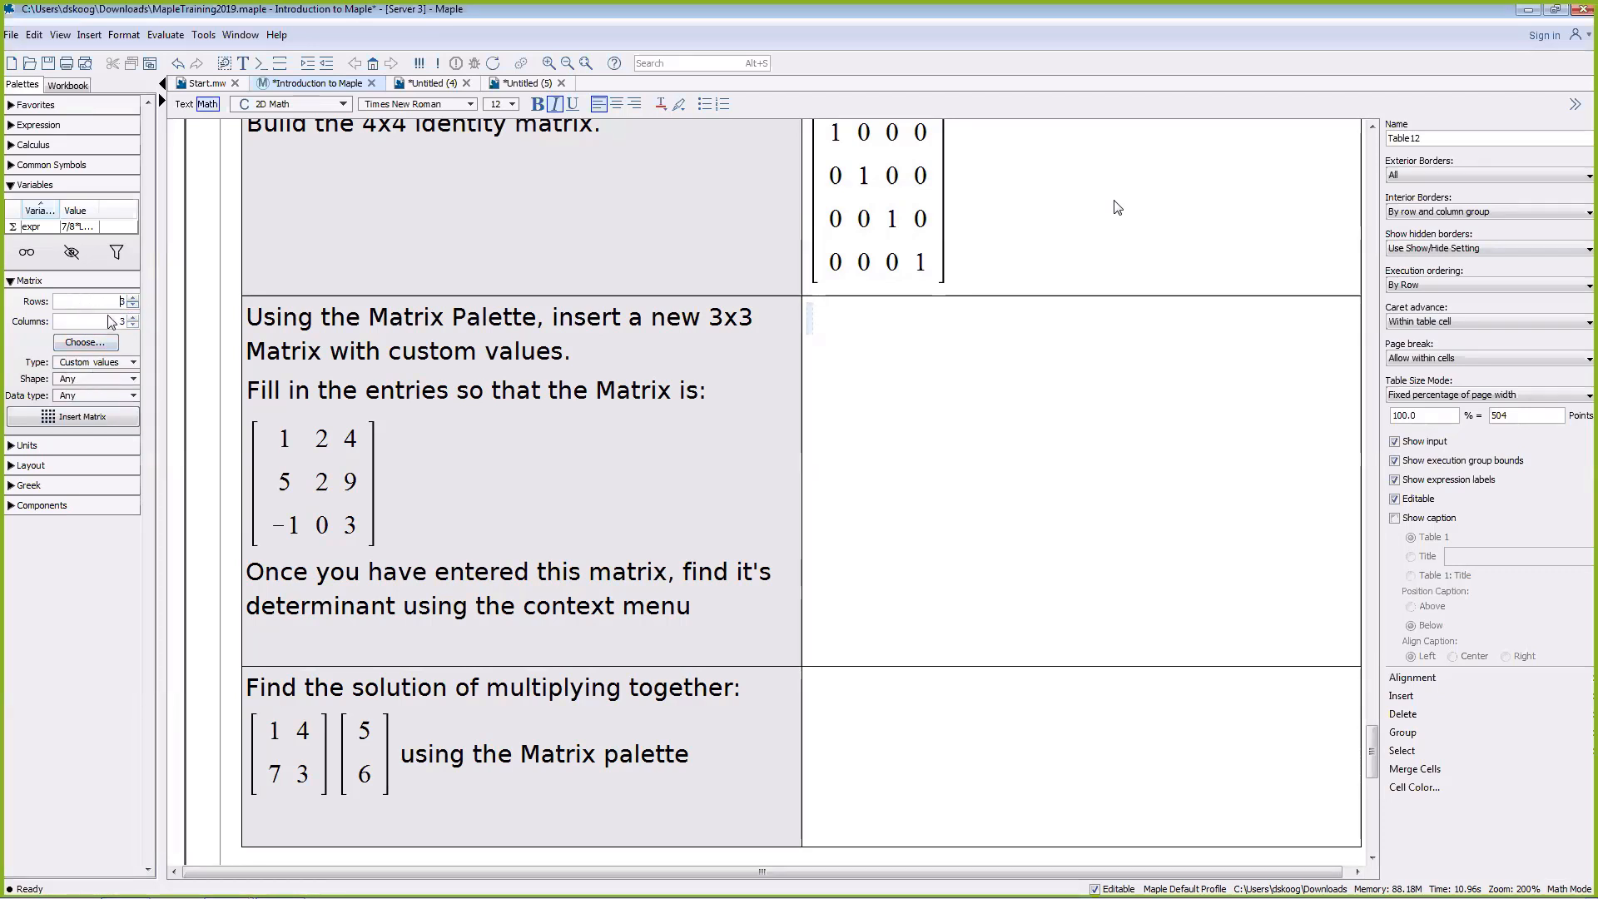
left_click(83, 416)
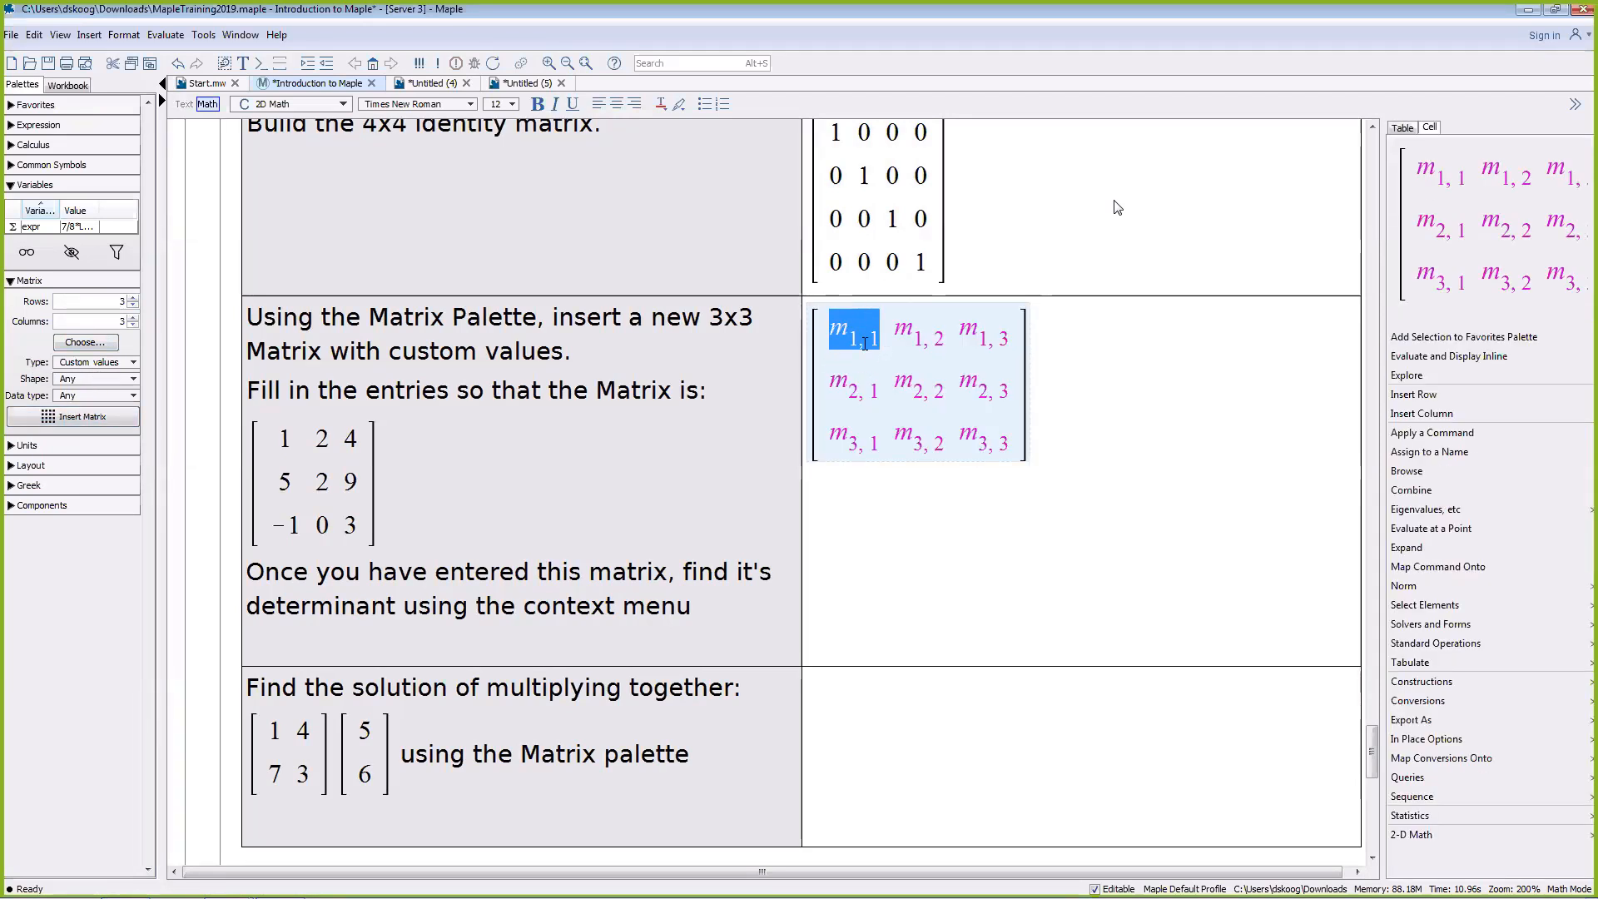
Step: Fill the 3x3 matrix with rows 1, 2, 4; 5, 2, 9; and -1, 0, 3, and evaluate it
type("1")
key("Tab")
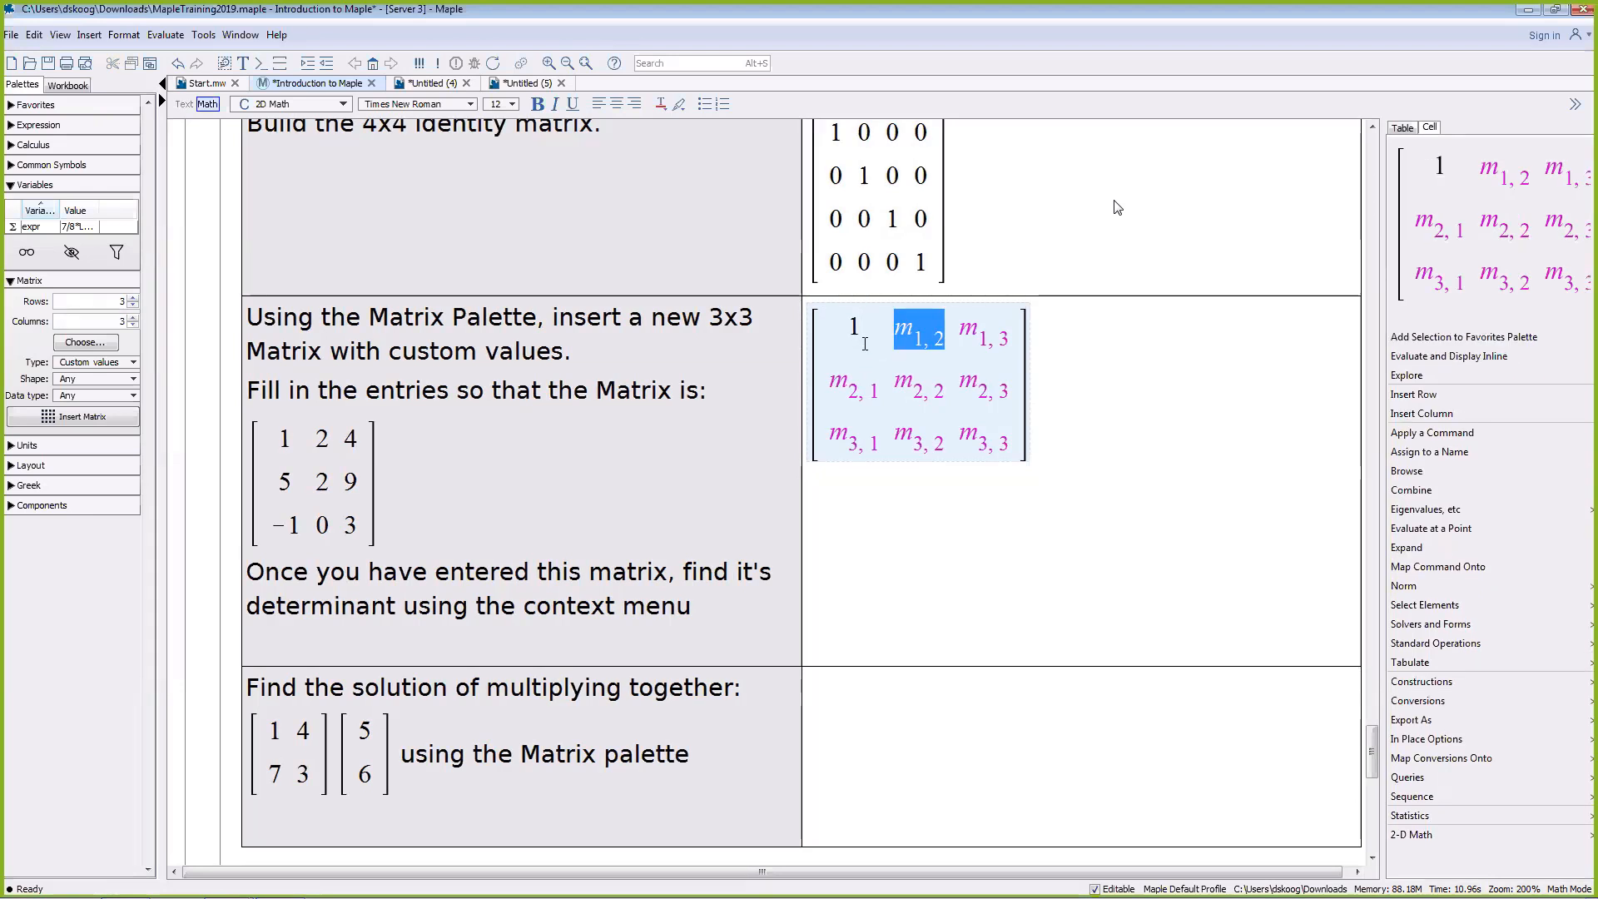
type("2")
key("Tab")
type("4")
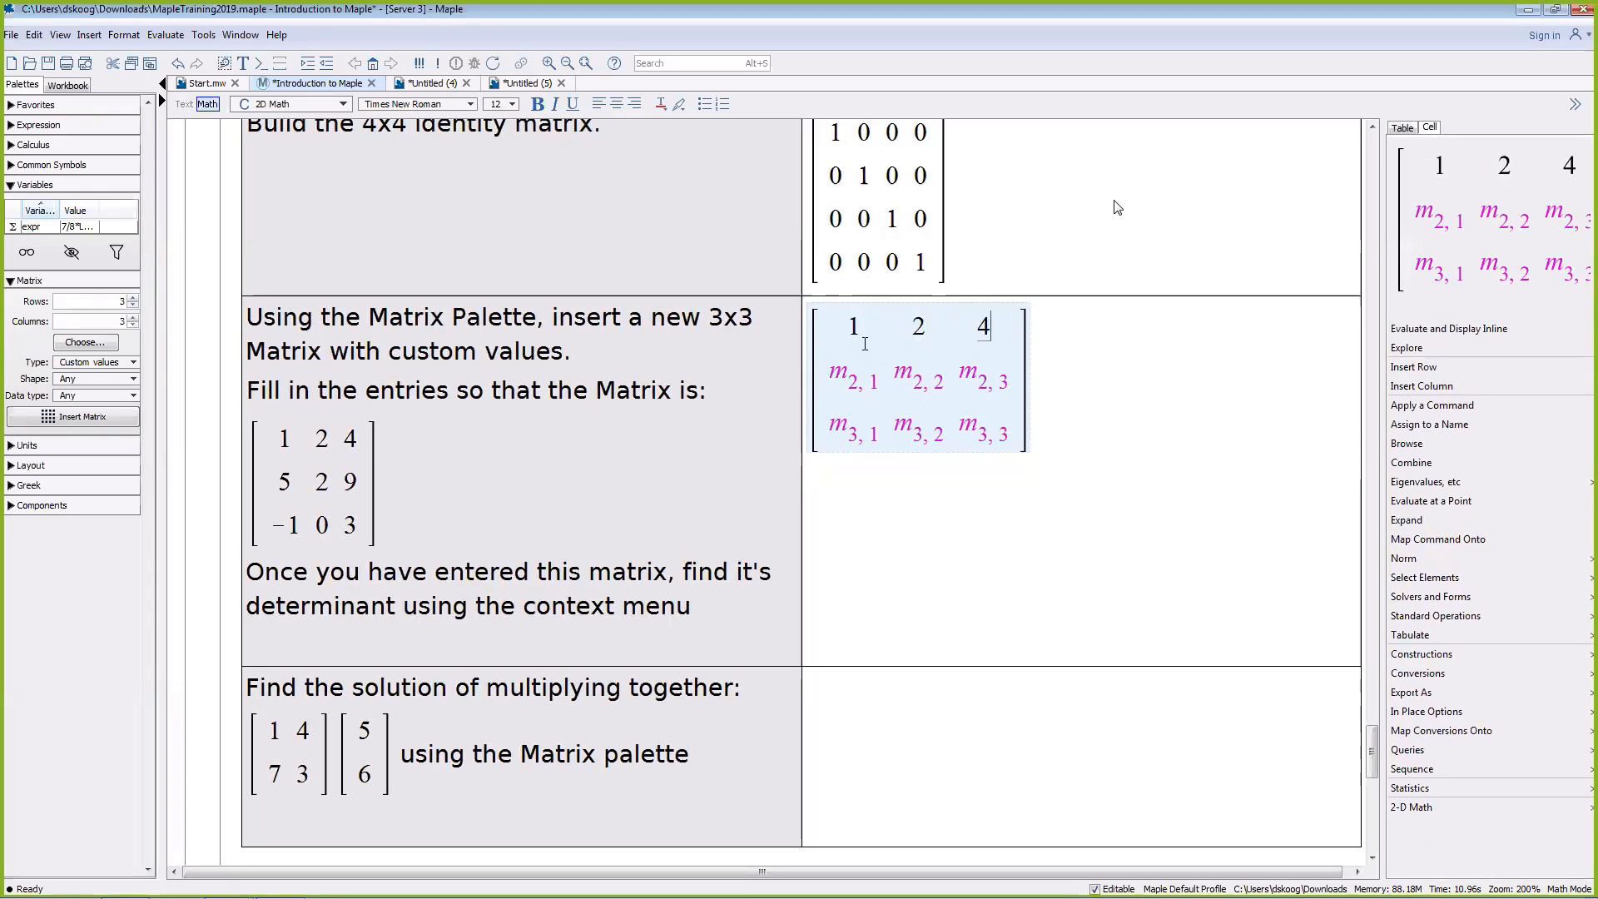
key("Tab")
type("5")
key("Tab")
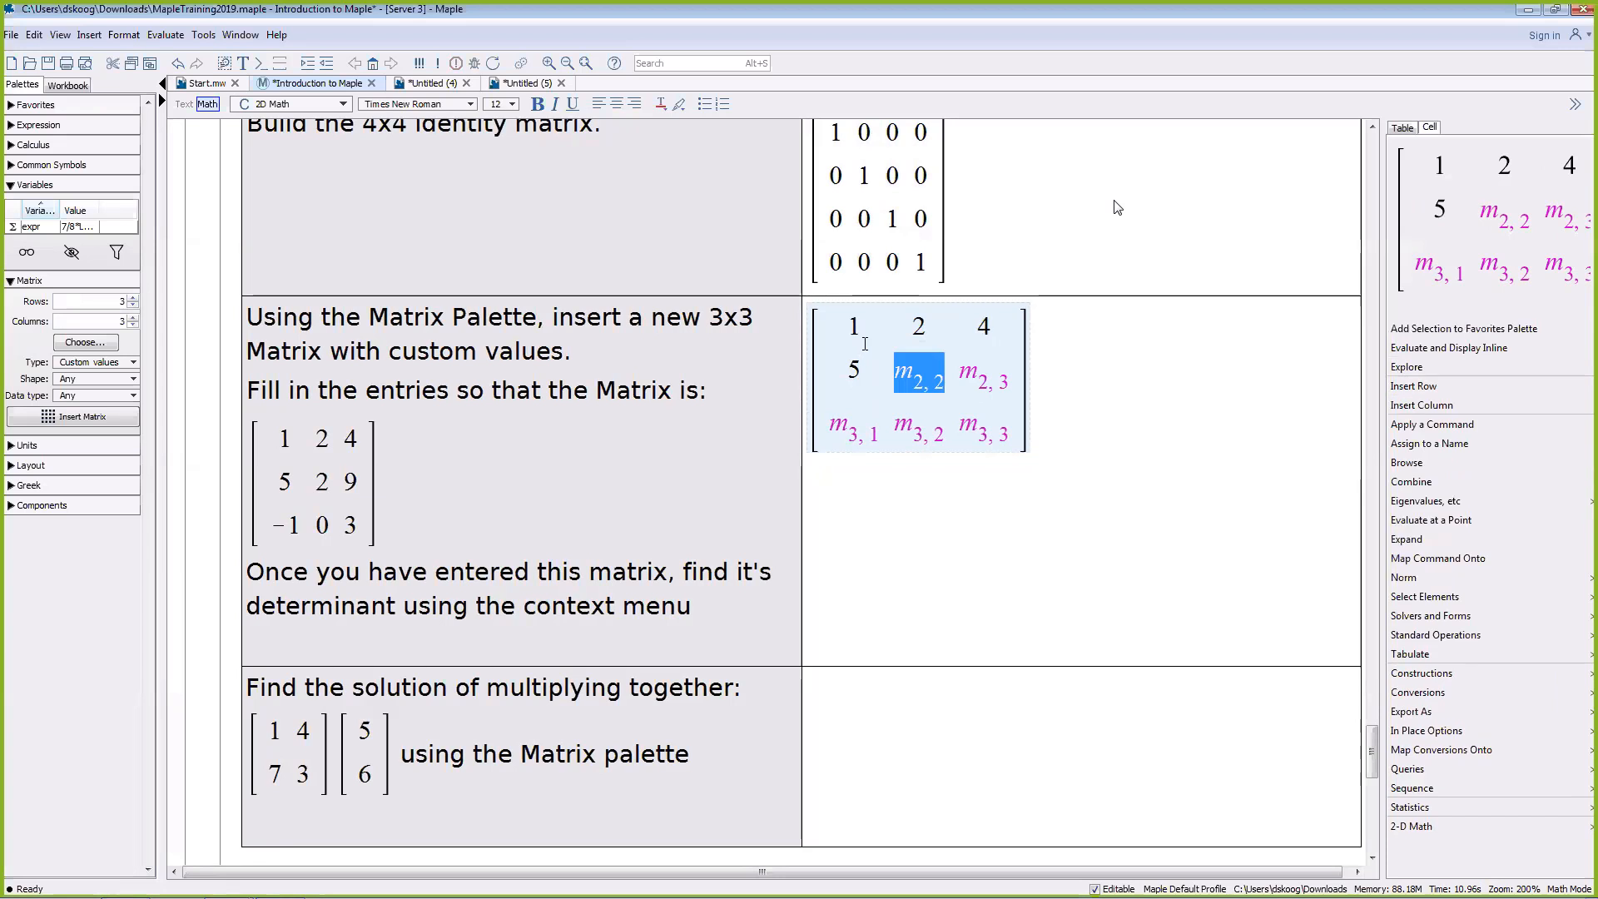
type("2")
key("Tab")
type("9")
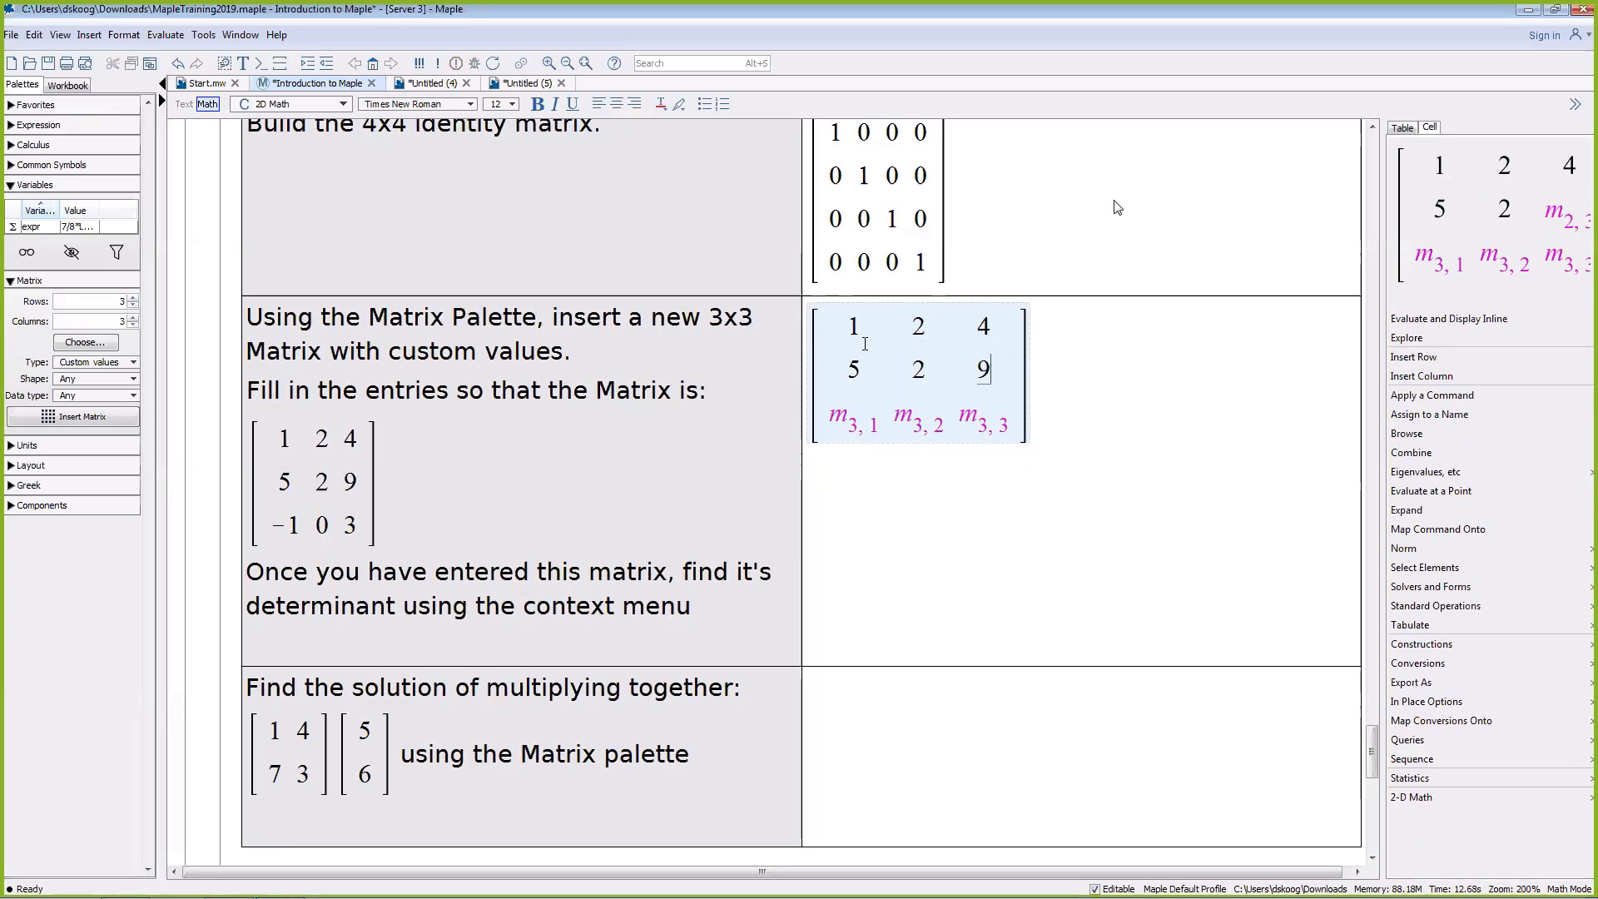
key("Tab")
type("-1")
key("Tab")
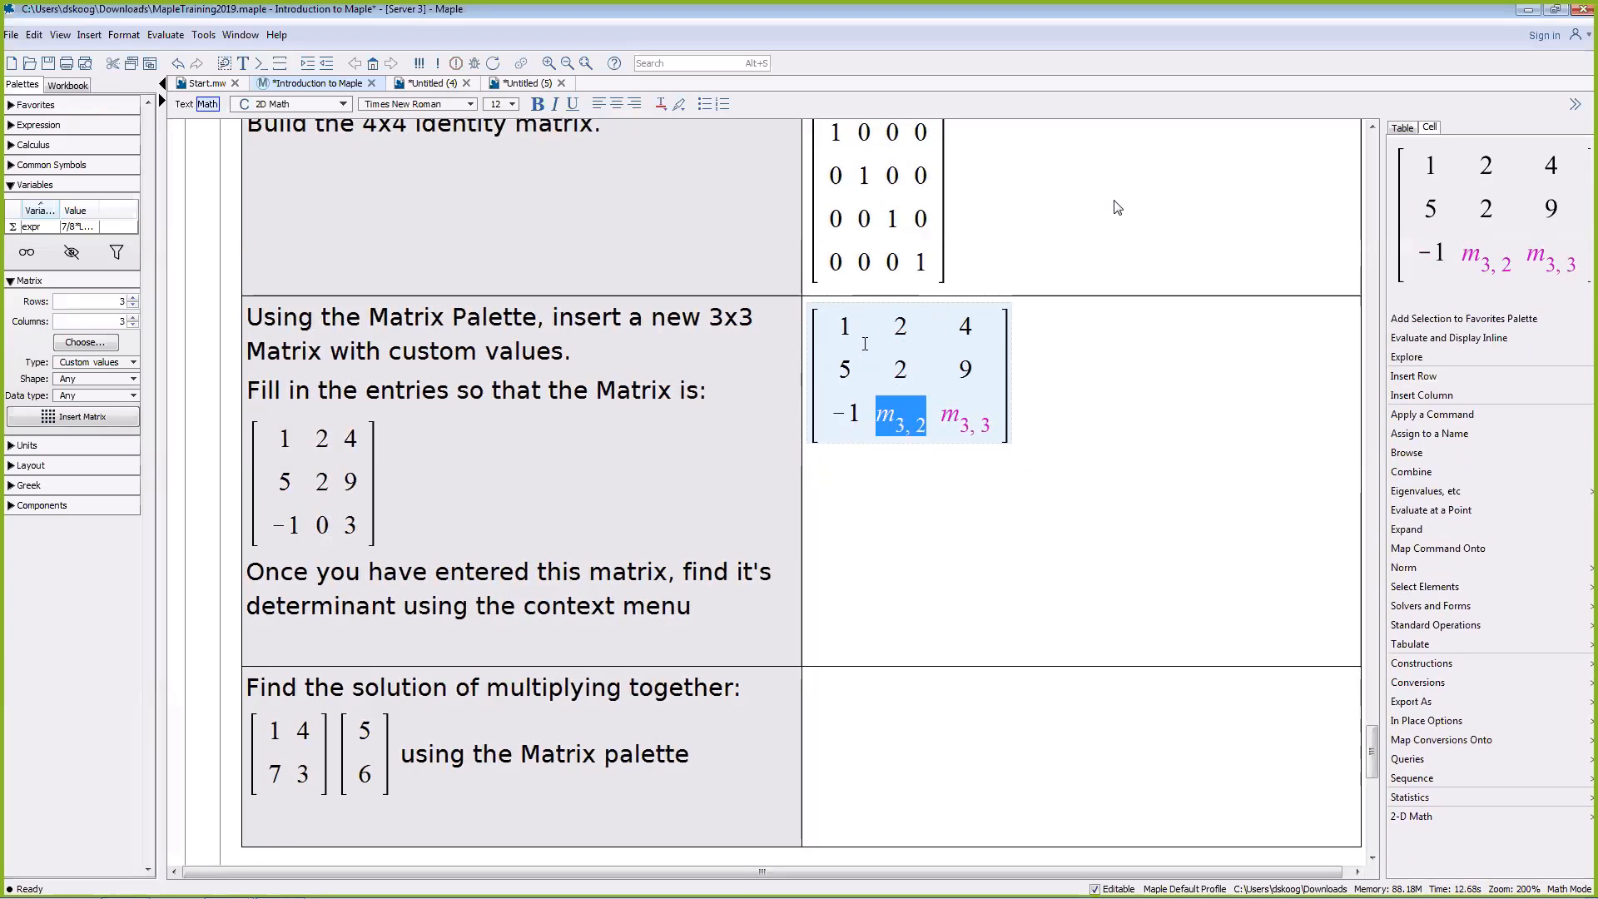
type("0")
key("Tab")
type("3")
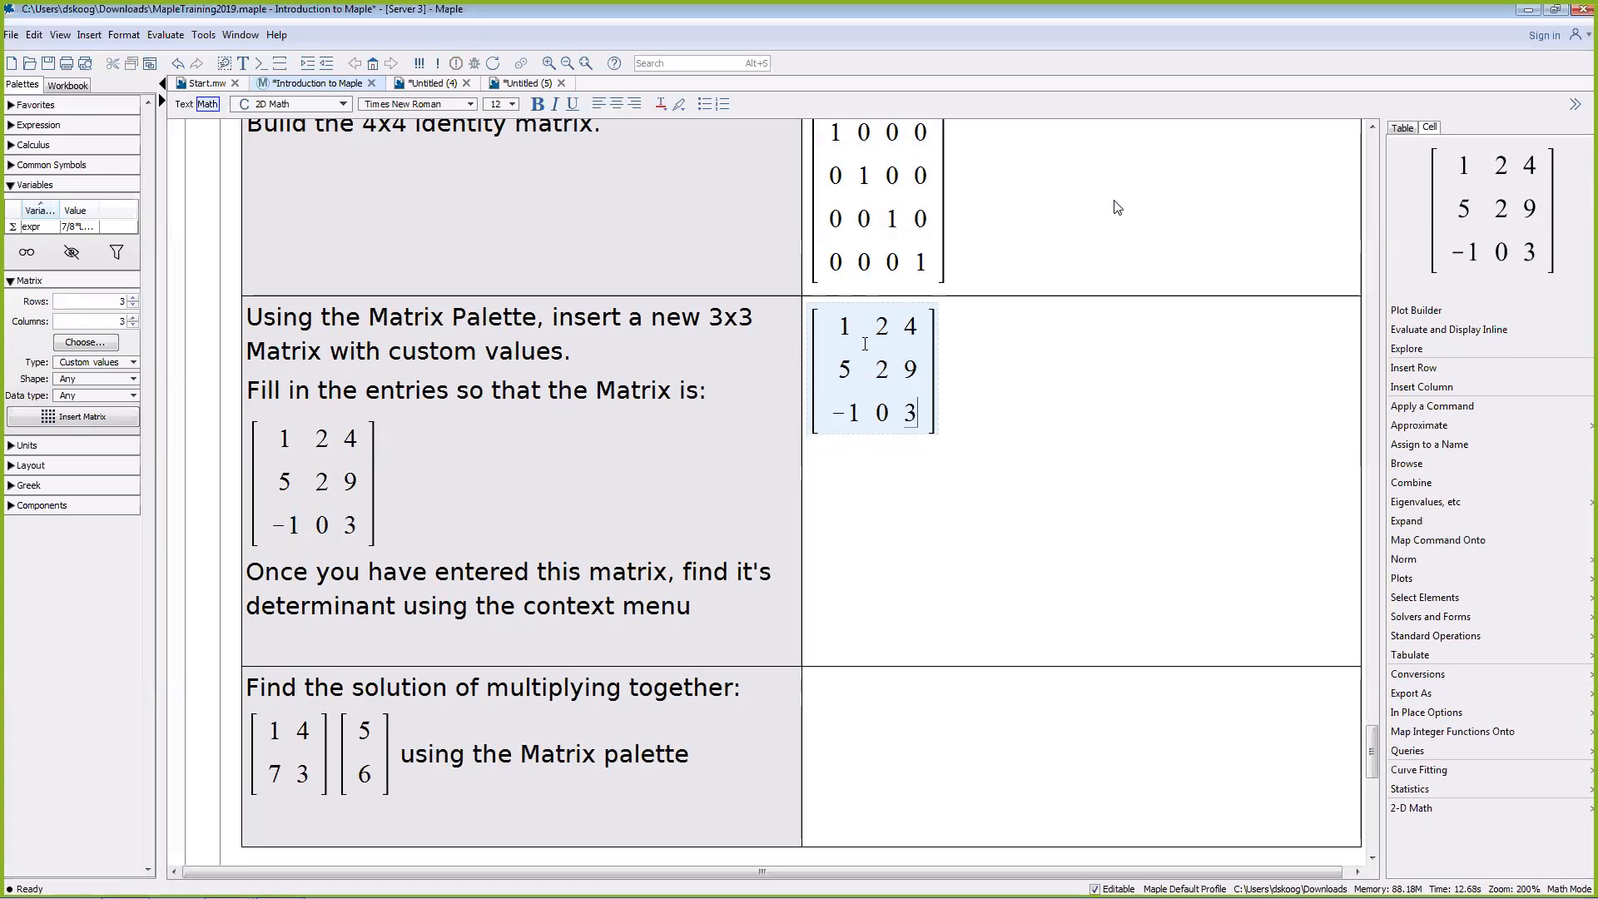
key("Return")
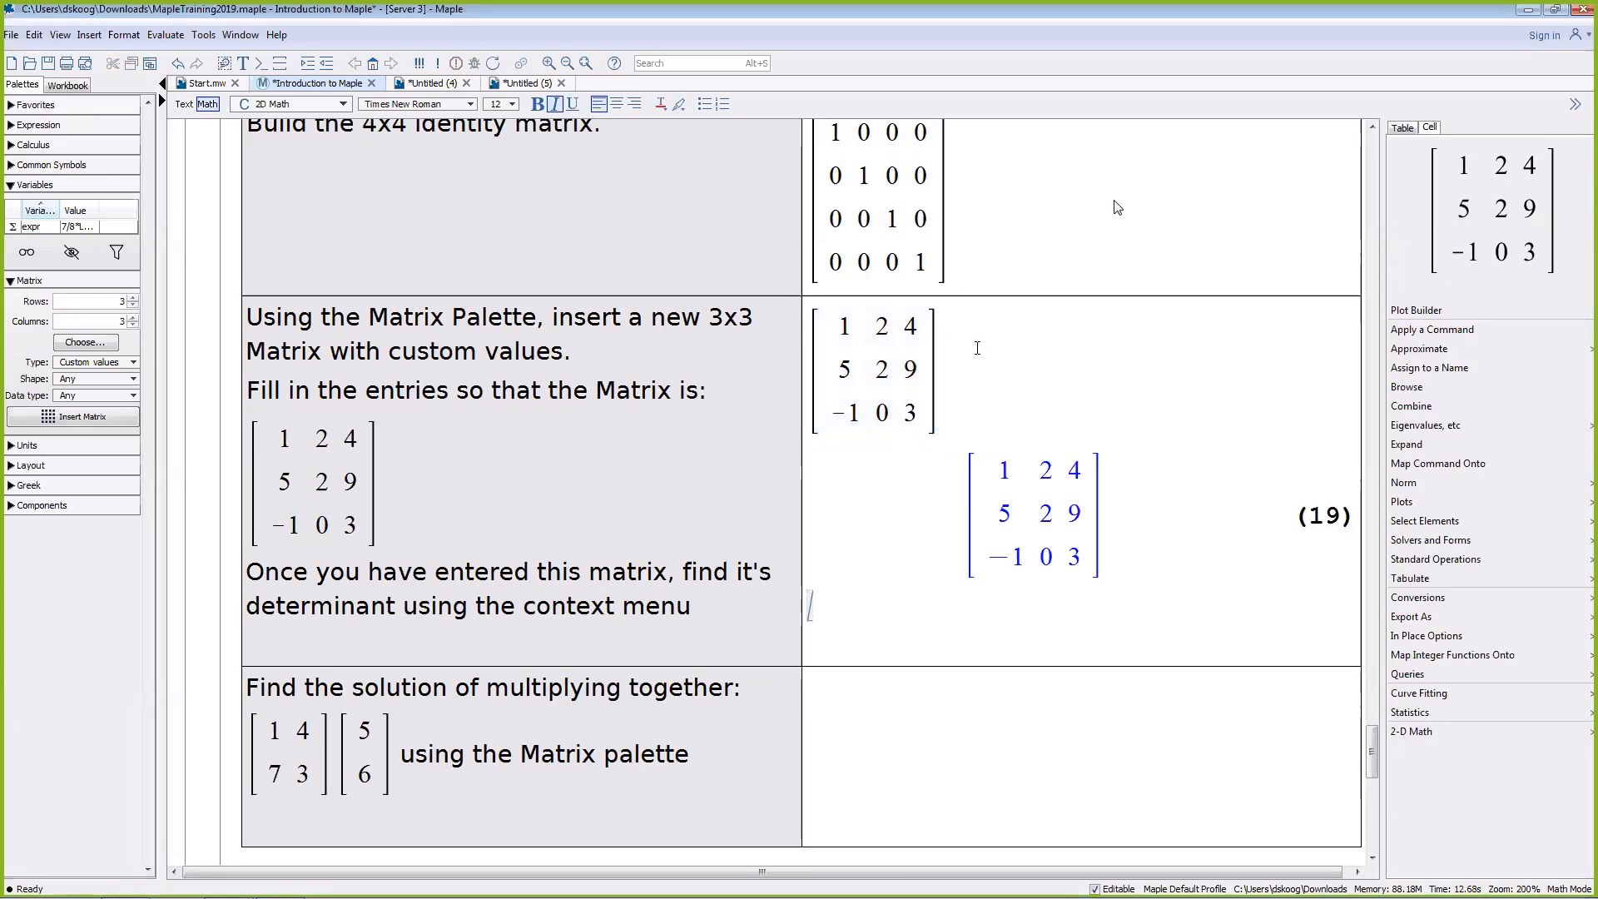
Step: Compute the determinant of the evaluated 3x3 matrix with the context menu's Standard Operations
left_click(1107, 494)
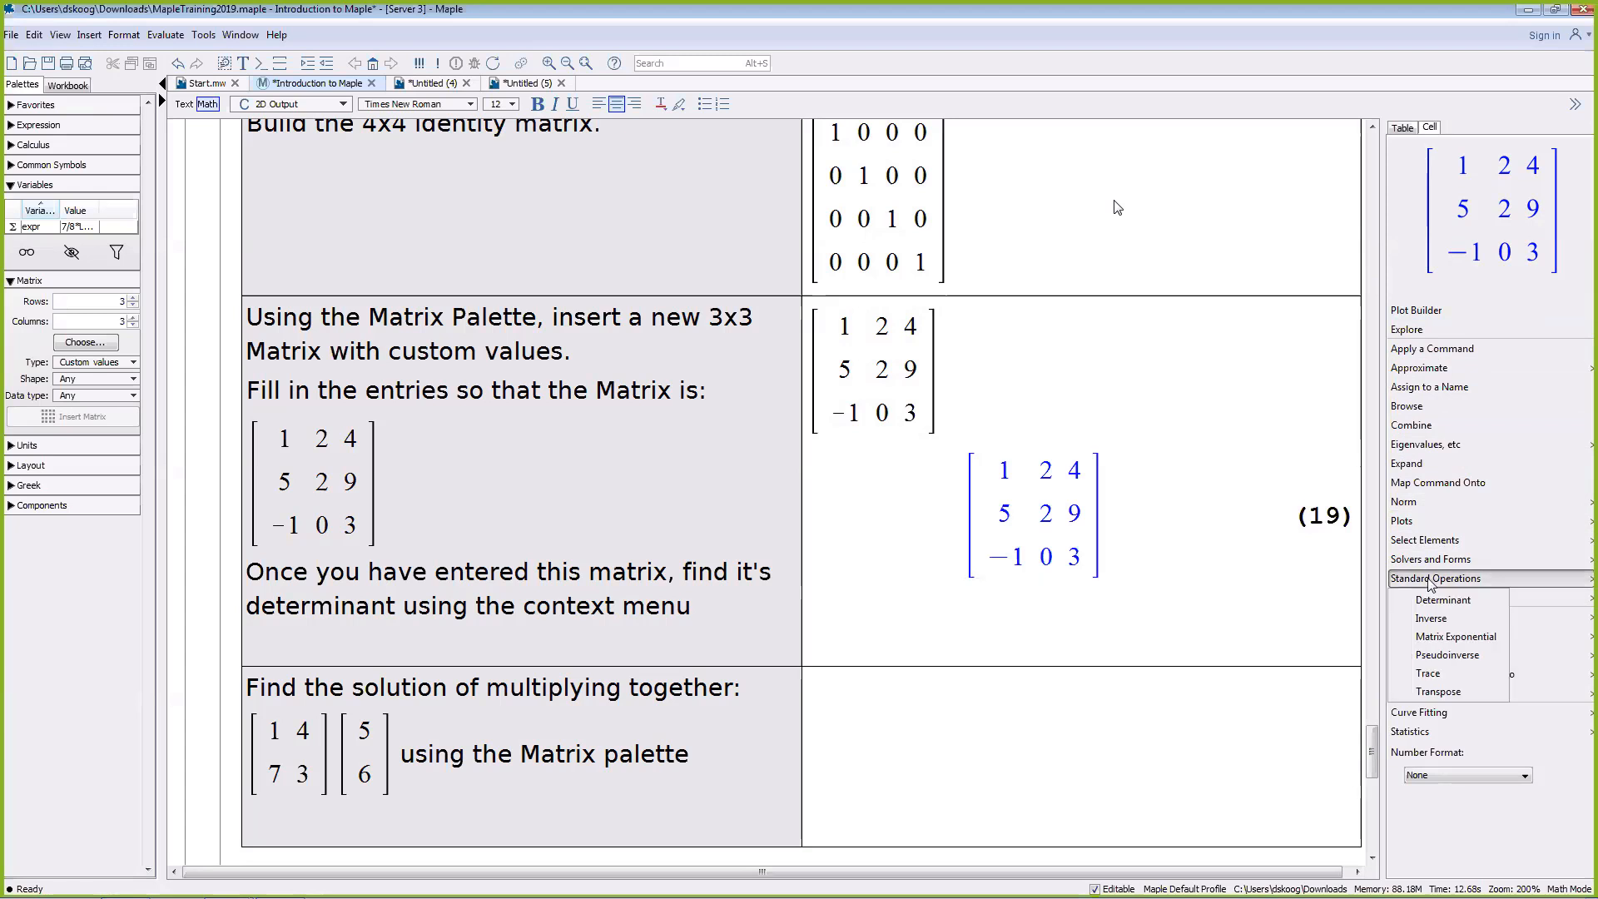
left_click(1444, 612)
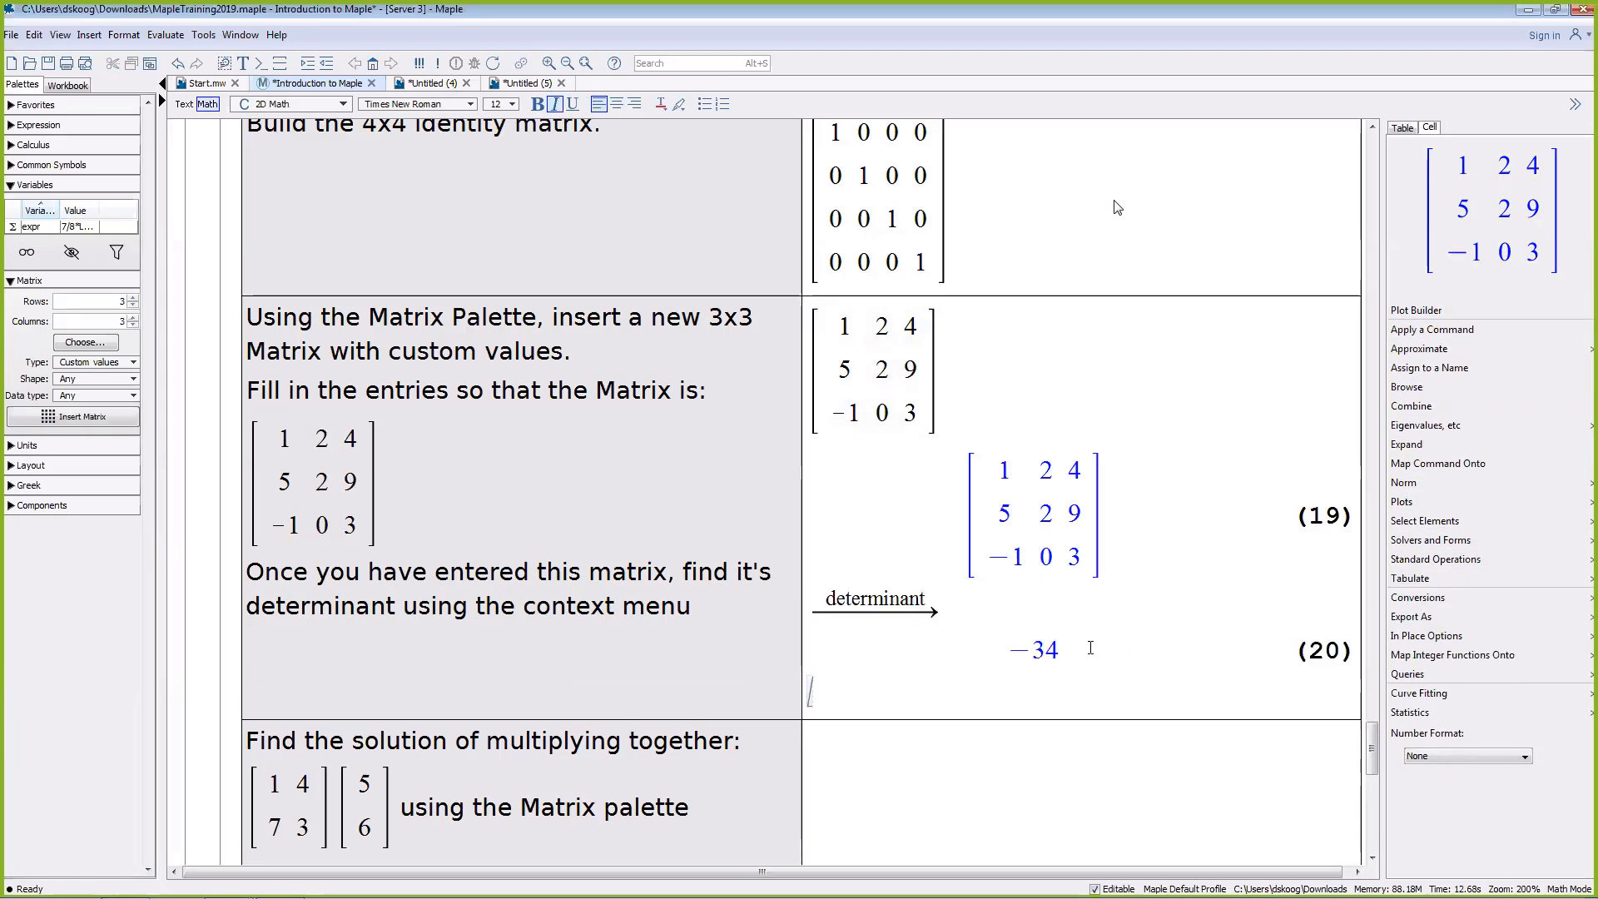
scroll(1089, 655, "down", 4)
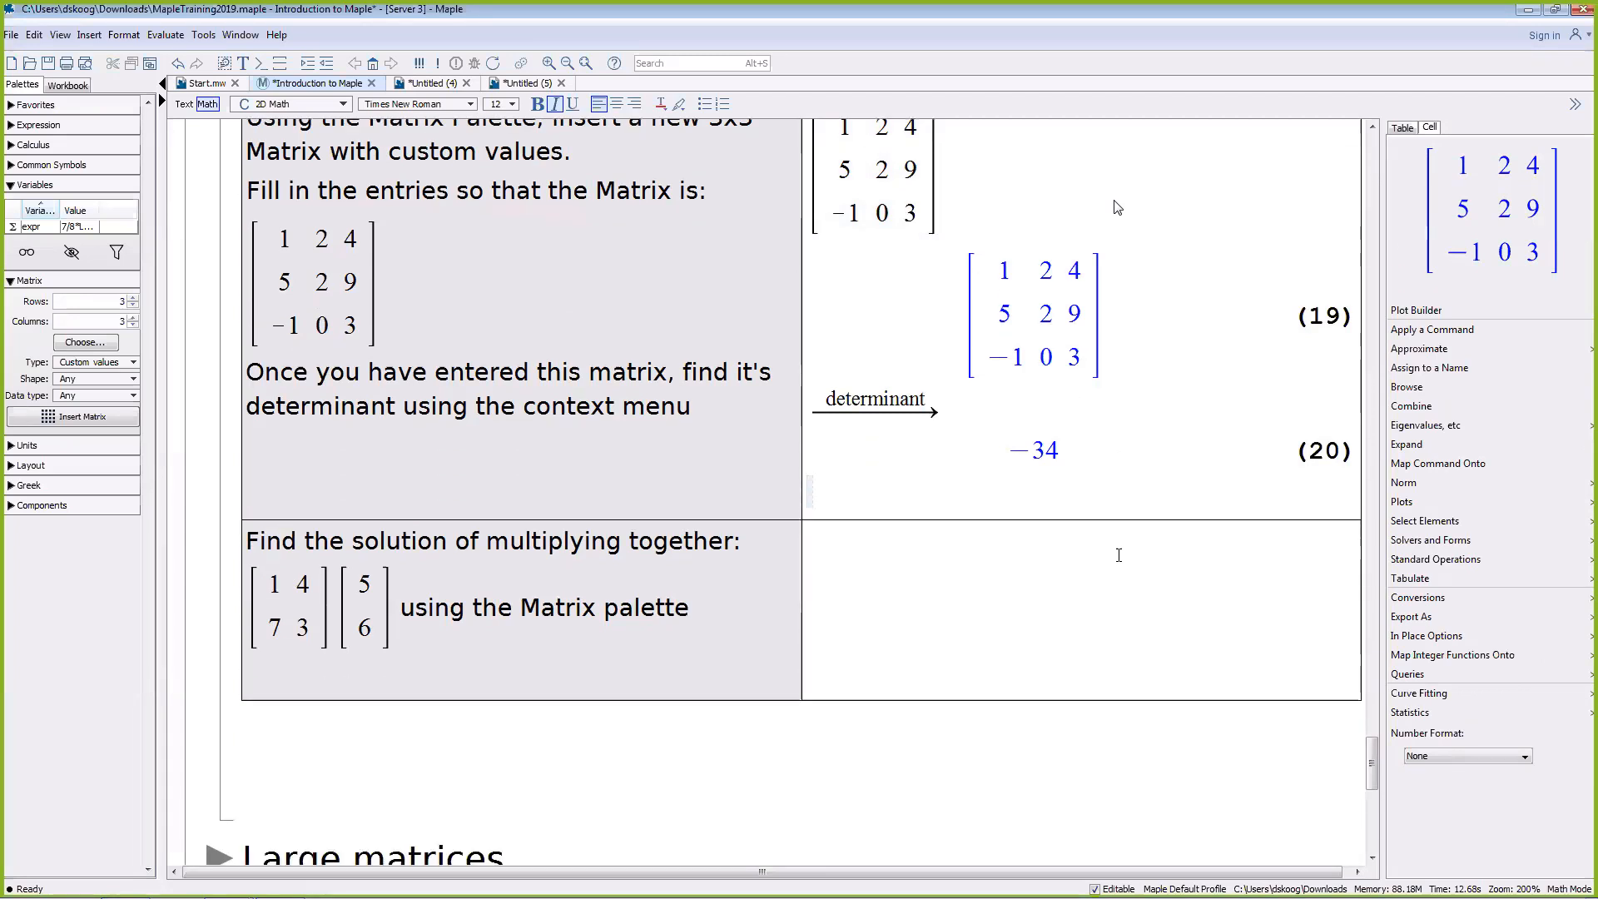
Step: Insert a 2x2 matrix of type Custom values in the multiplication example's answer cell, filled with rows 1, 4 and 7, 3
left_click(892, 639)
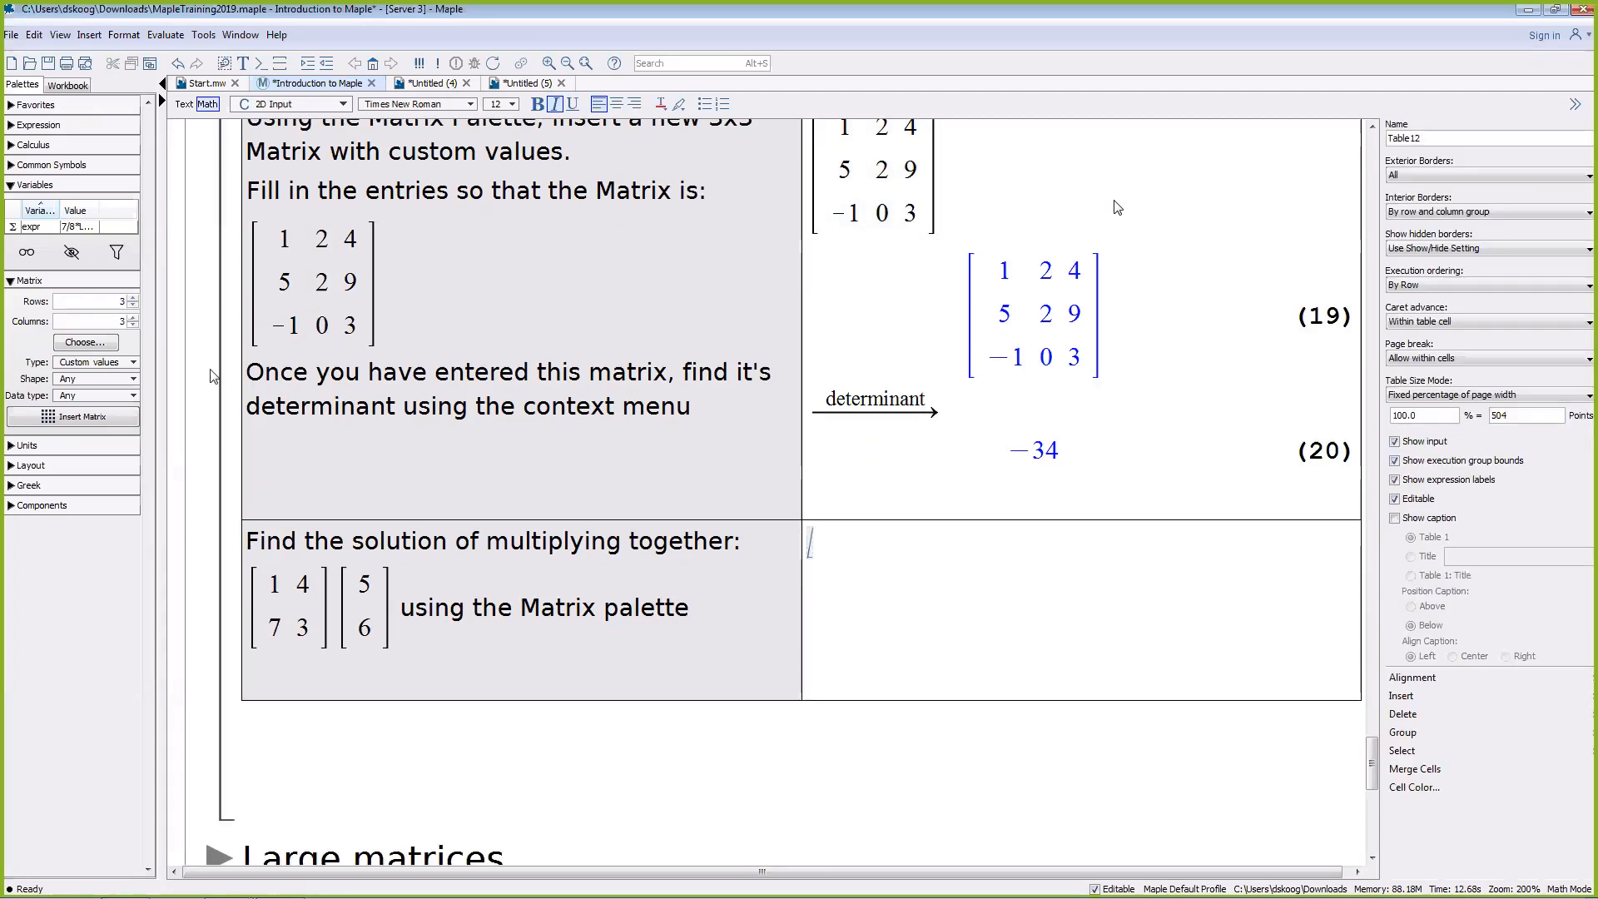
left_click(132, 325)
left_click(89, 418)
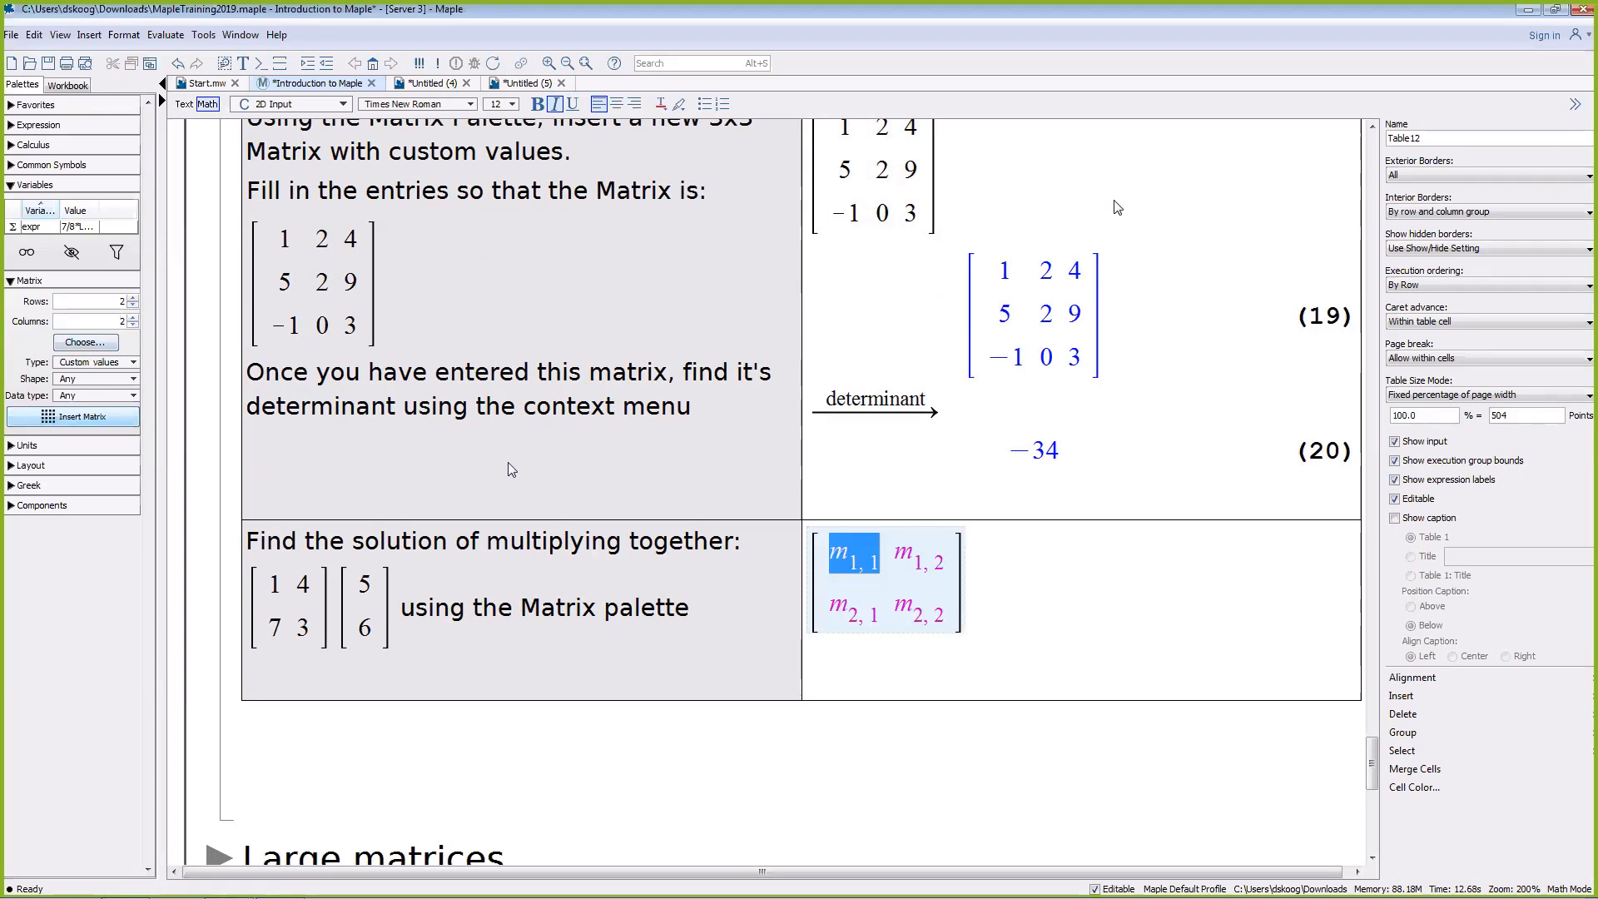
type("1")
key("Tab")
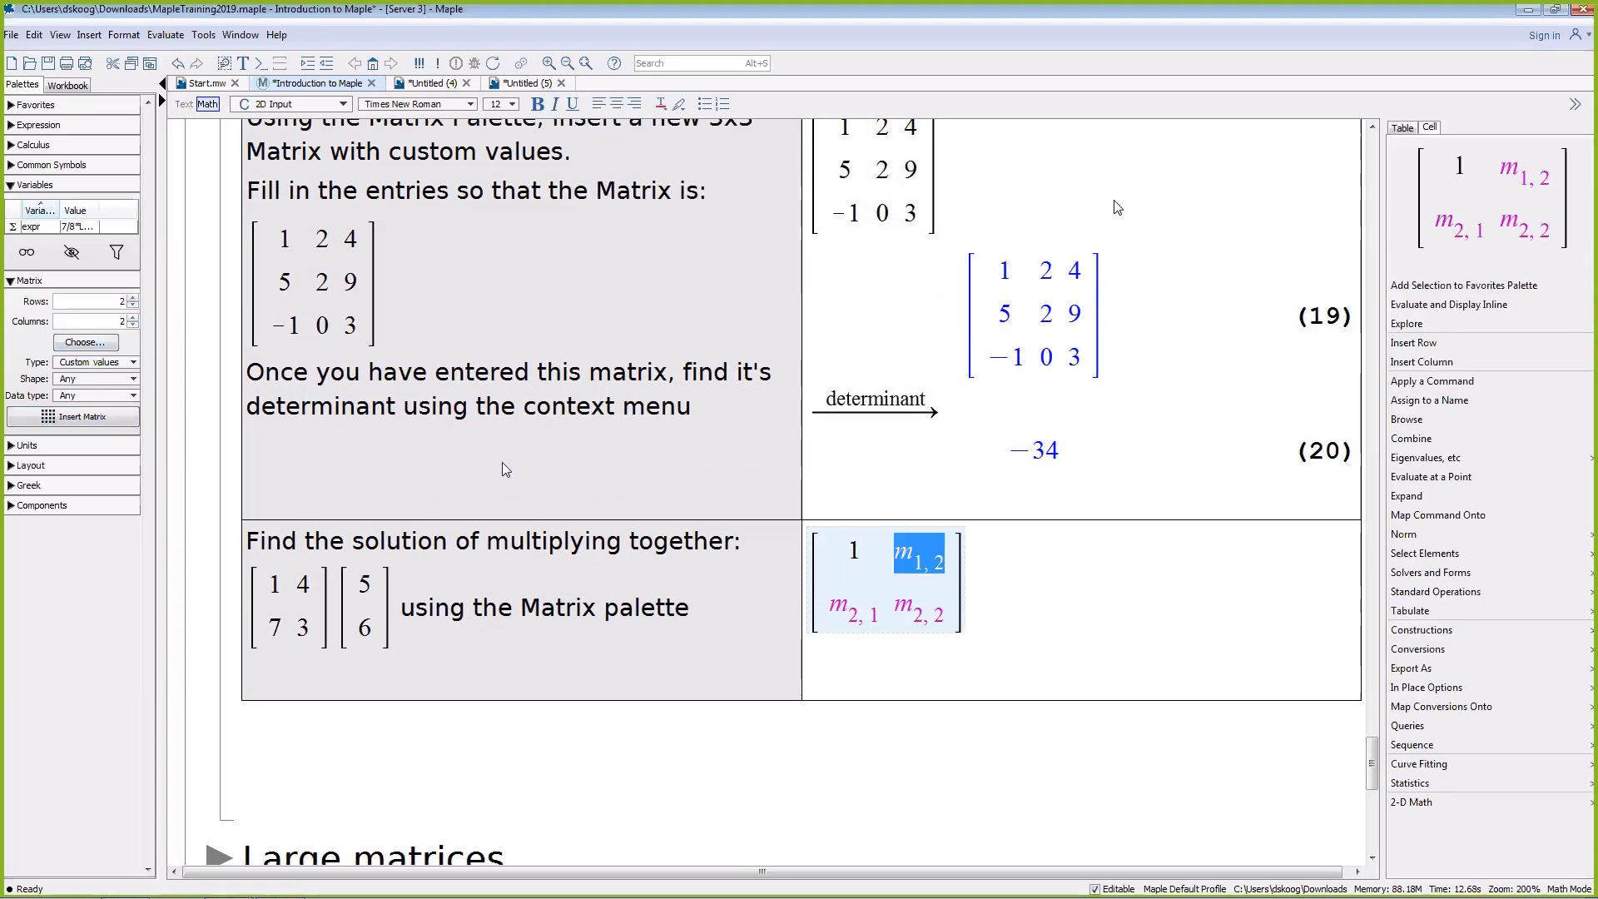
type("4")
key("Tab")
type("7")
key("Tab")
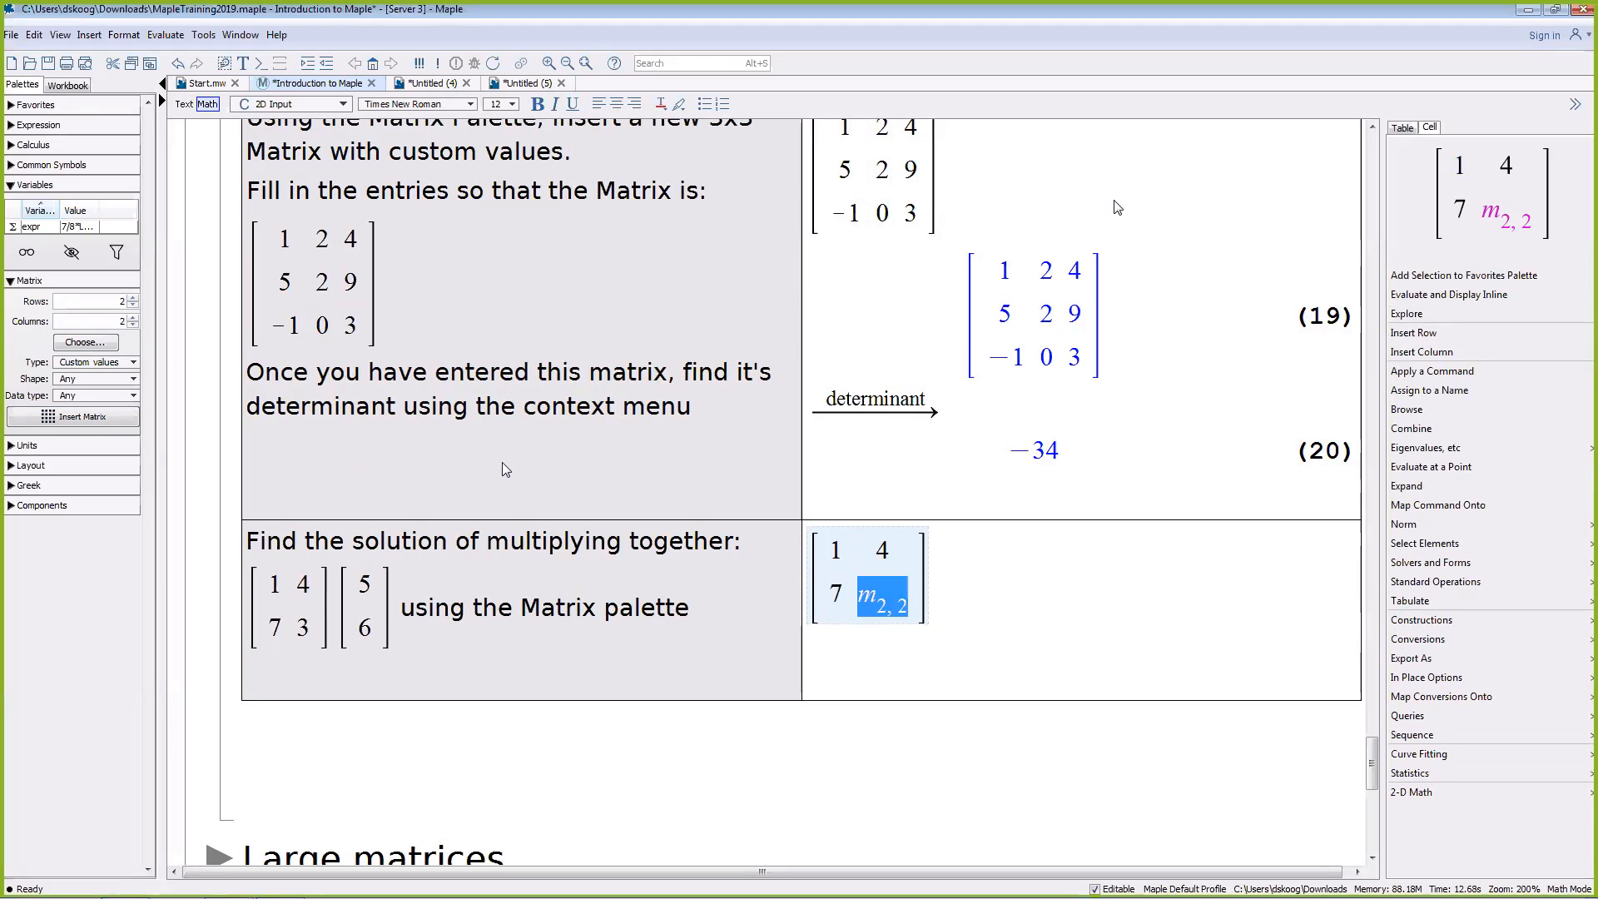
type("3]]")
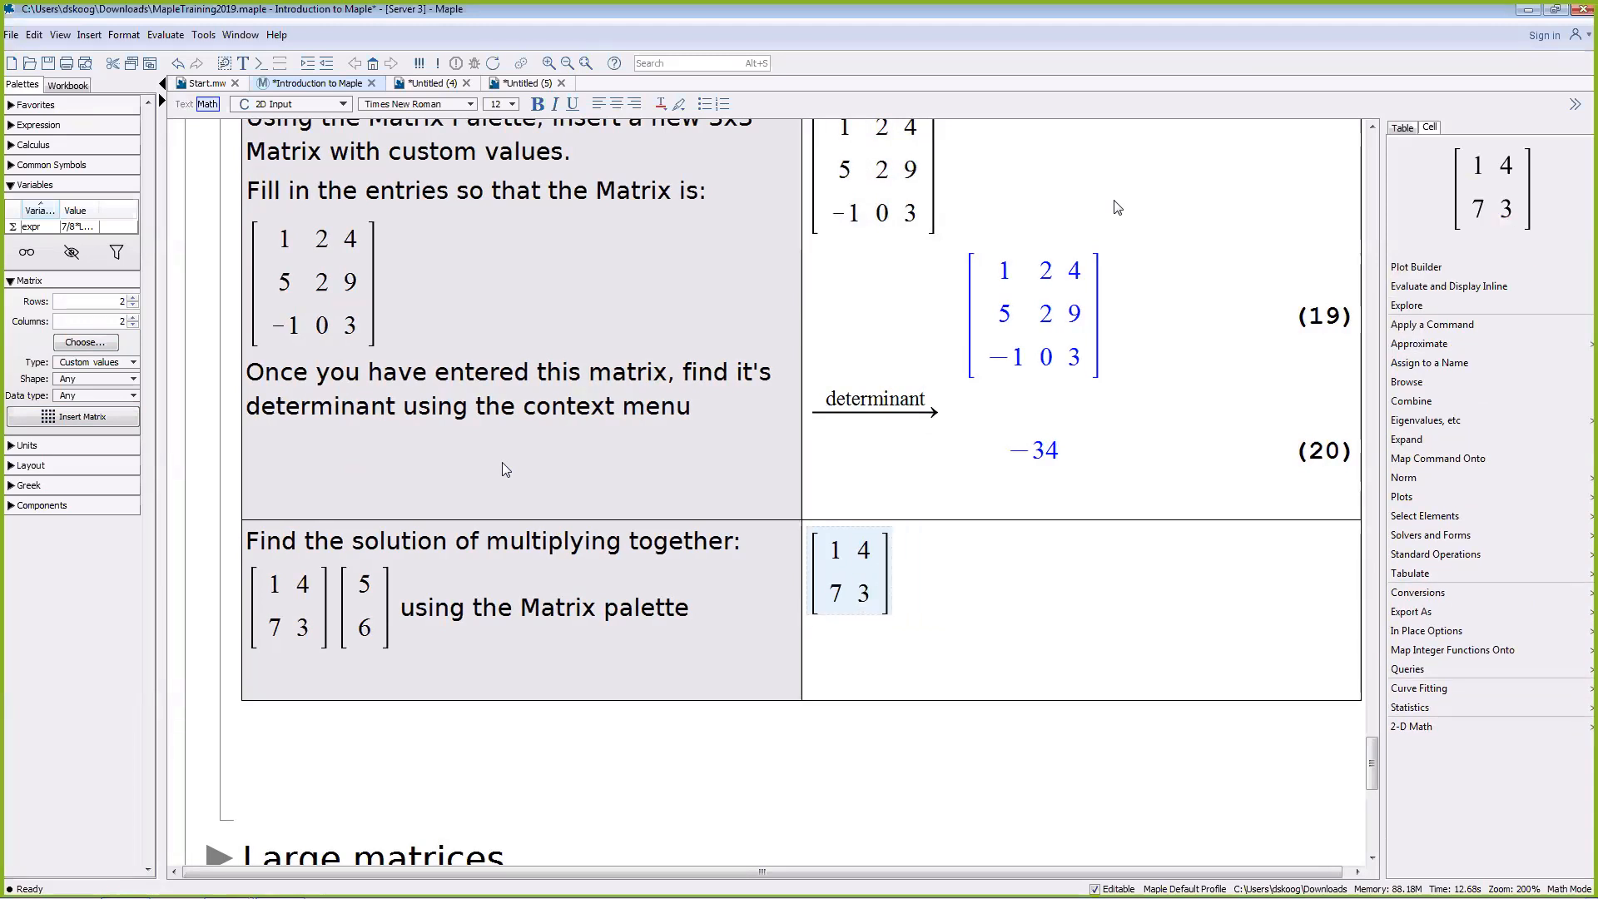
Step: Multiply the 2x2 matrix by an inserted 2x1 column vector with entries 5 and 6, and evaluate the product
type(".")
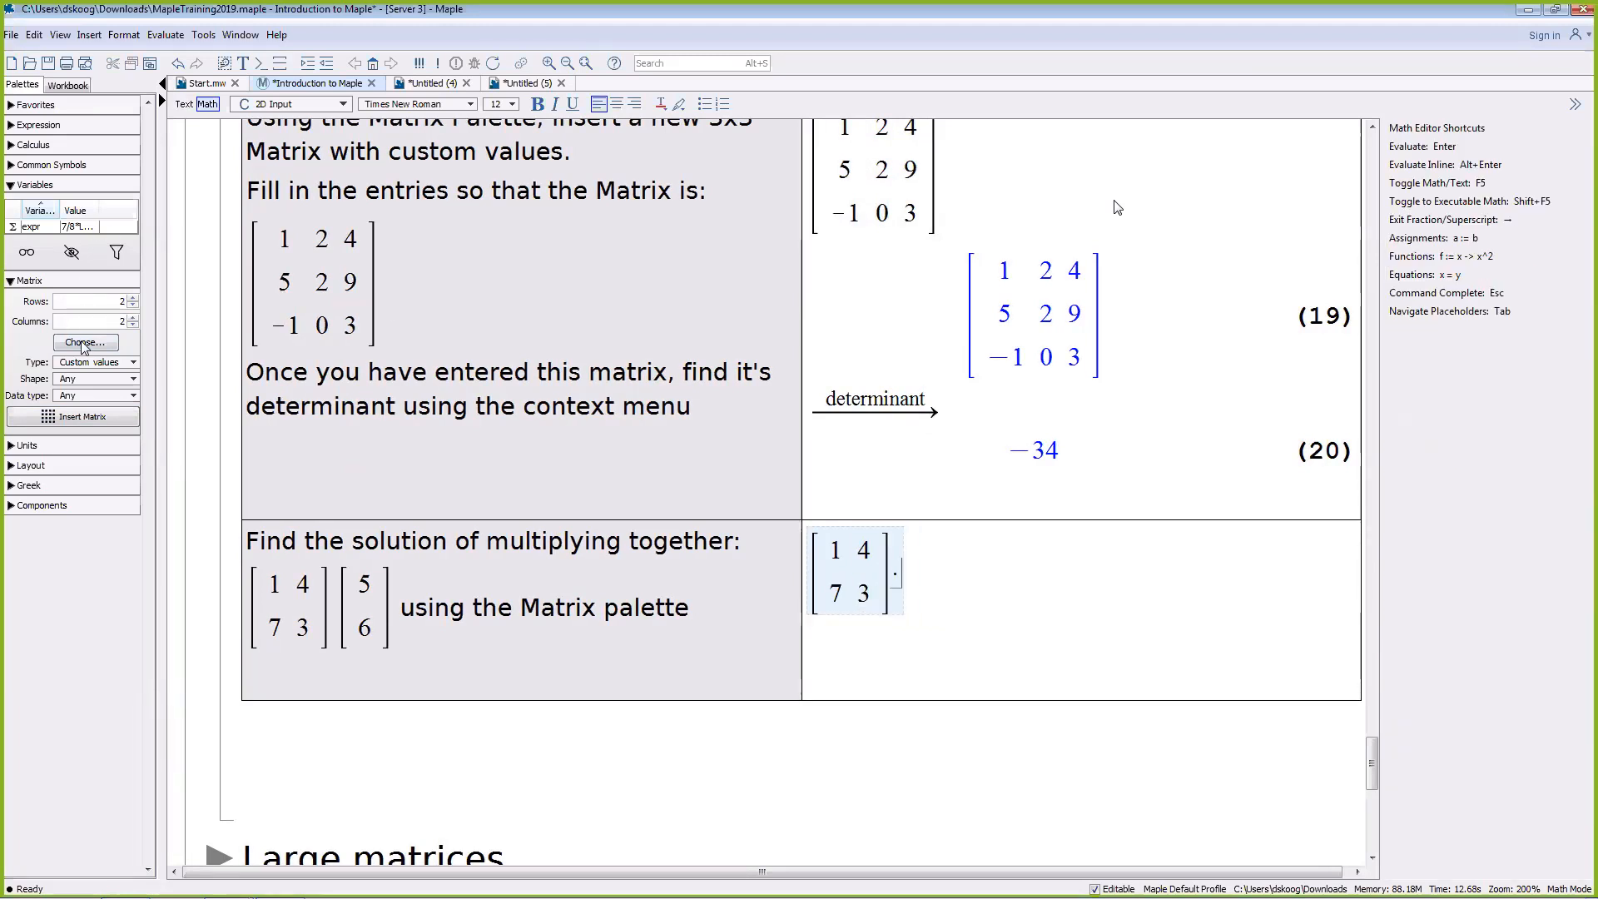
left_click(133, 324)
left_click(96, 418)
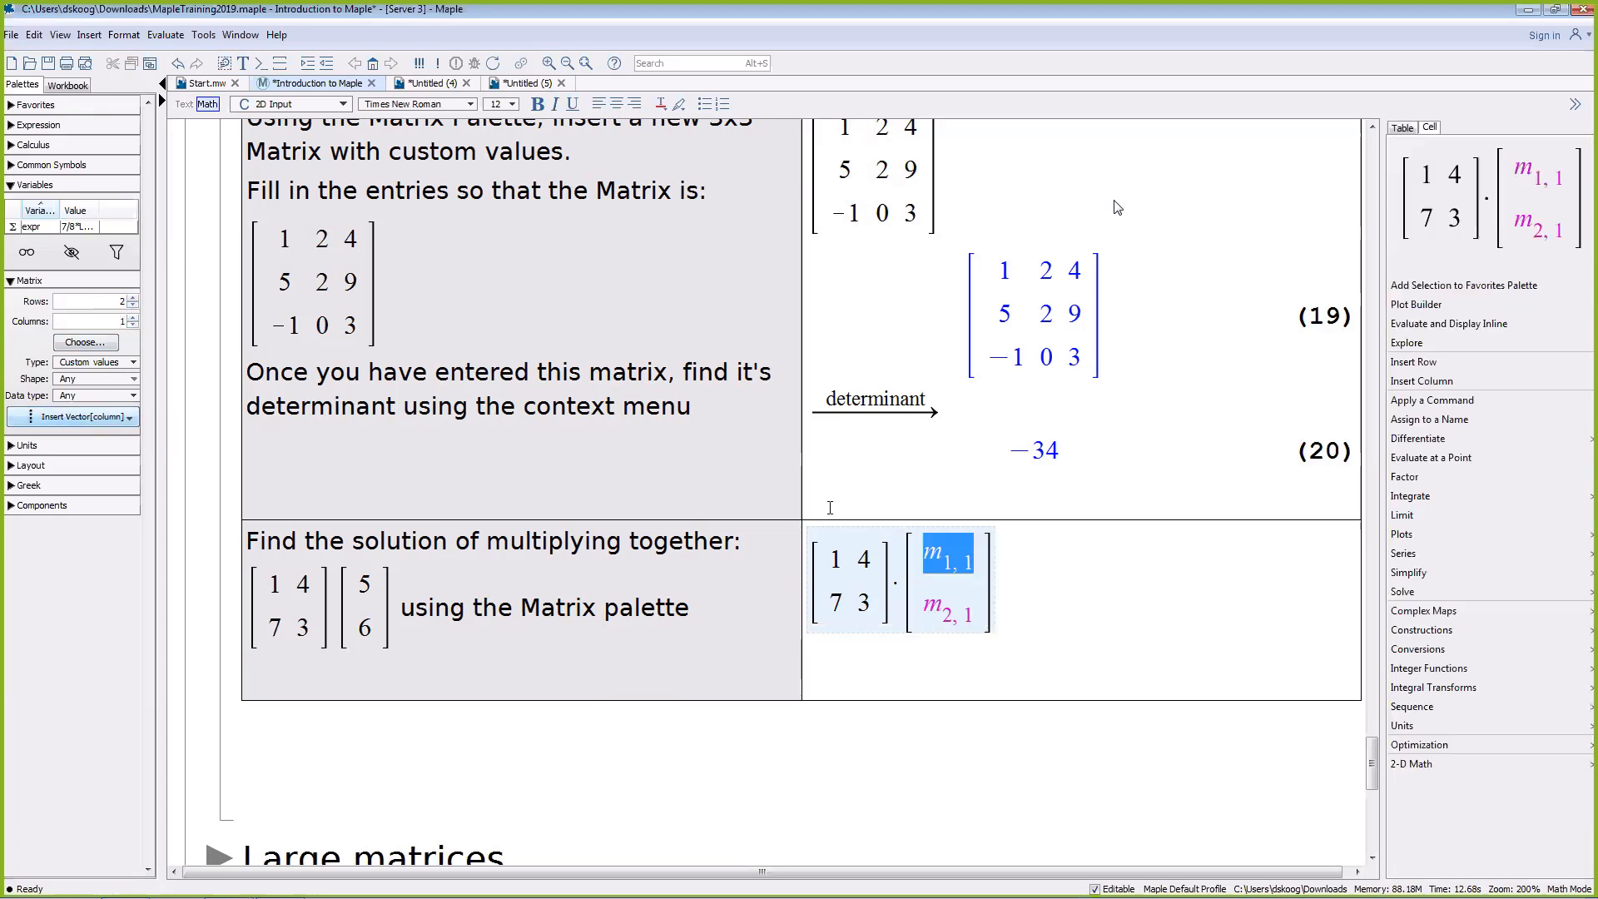
type("5")
key("Tab")
type("6")
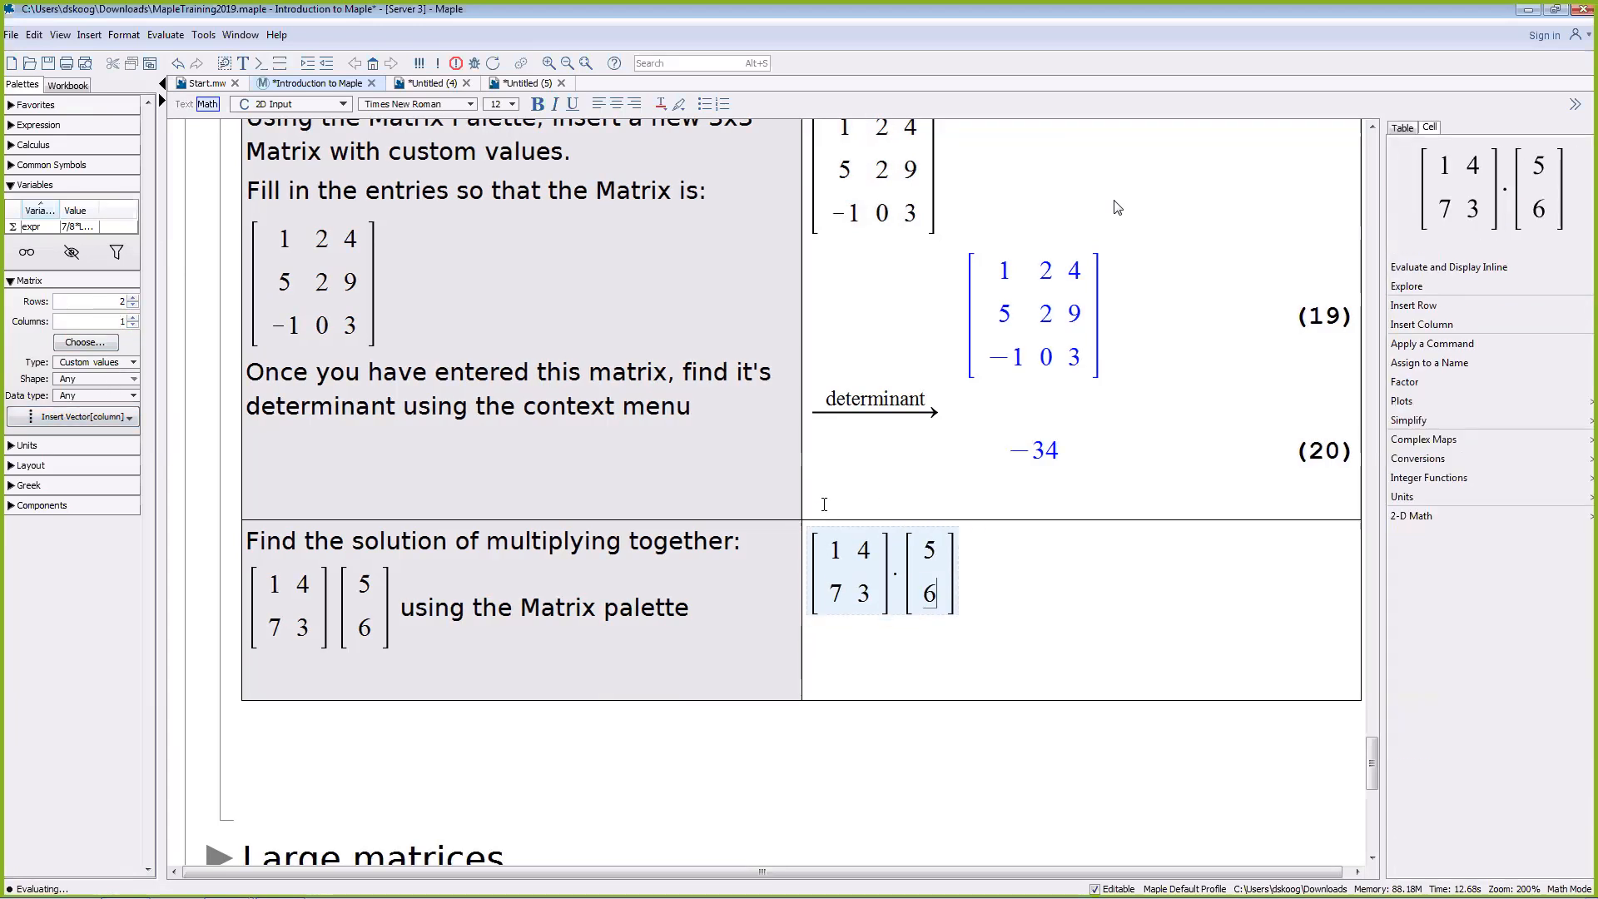
key("Return")
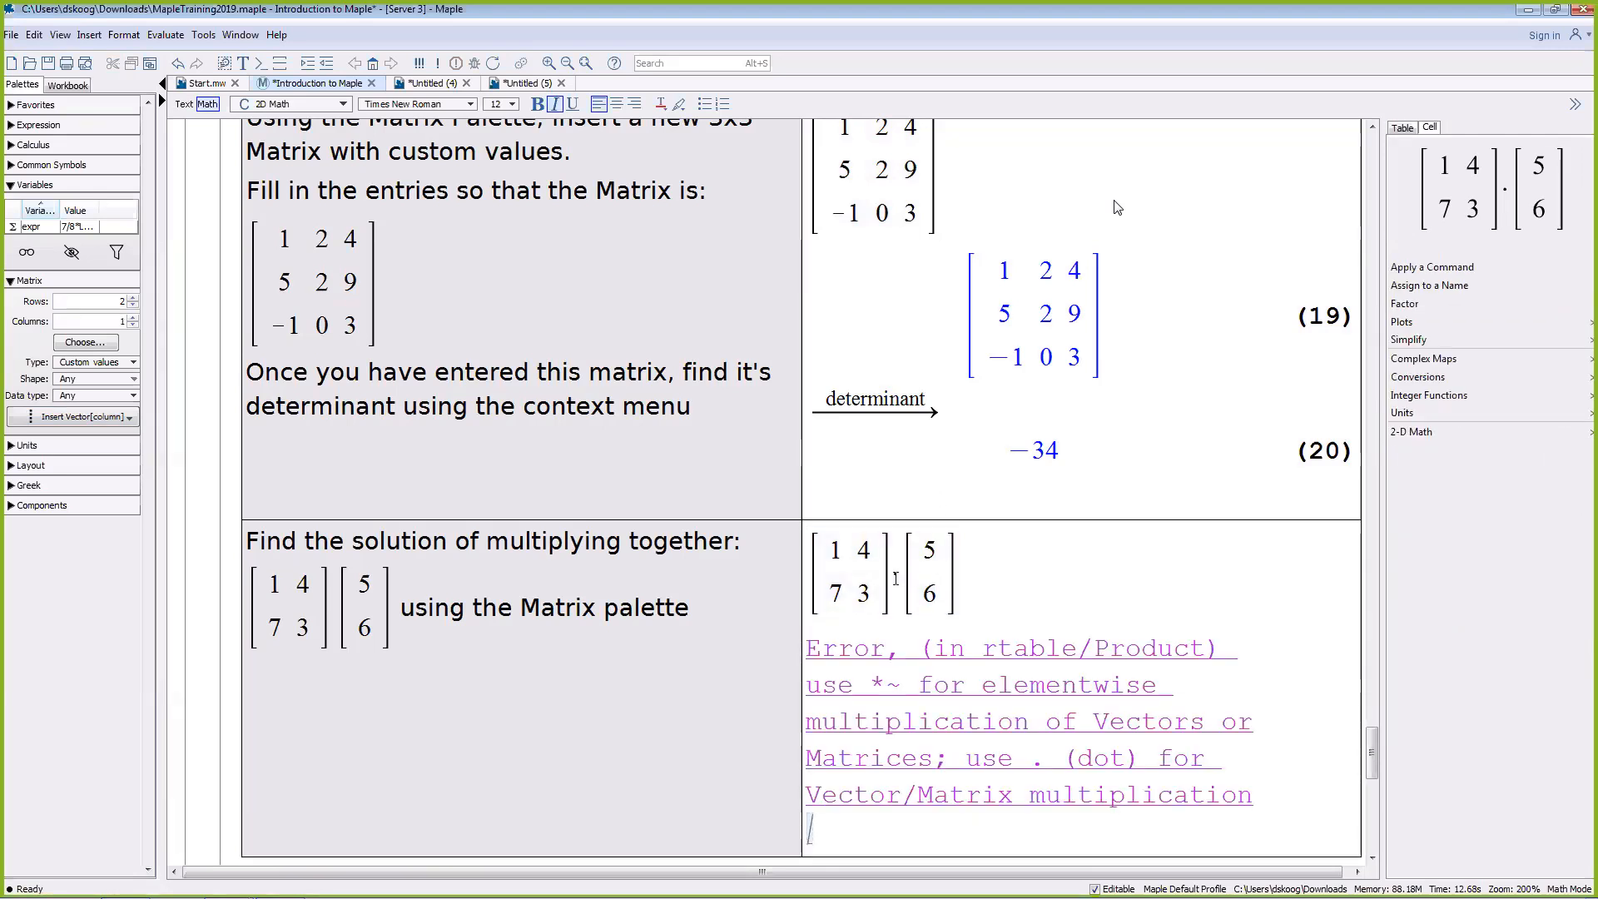
Step: Replace the operator between the matrix and the vector with the dot product operator and re-evaluate the expression
left_click(896, 578)
type(".")
key("Return")
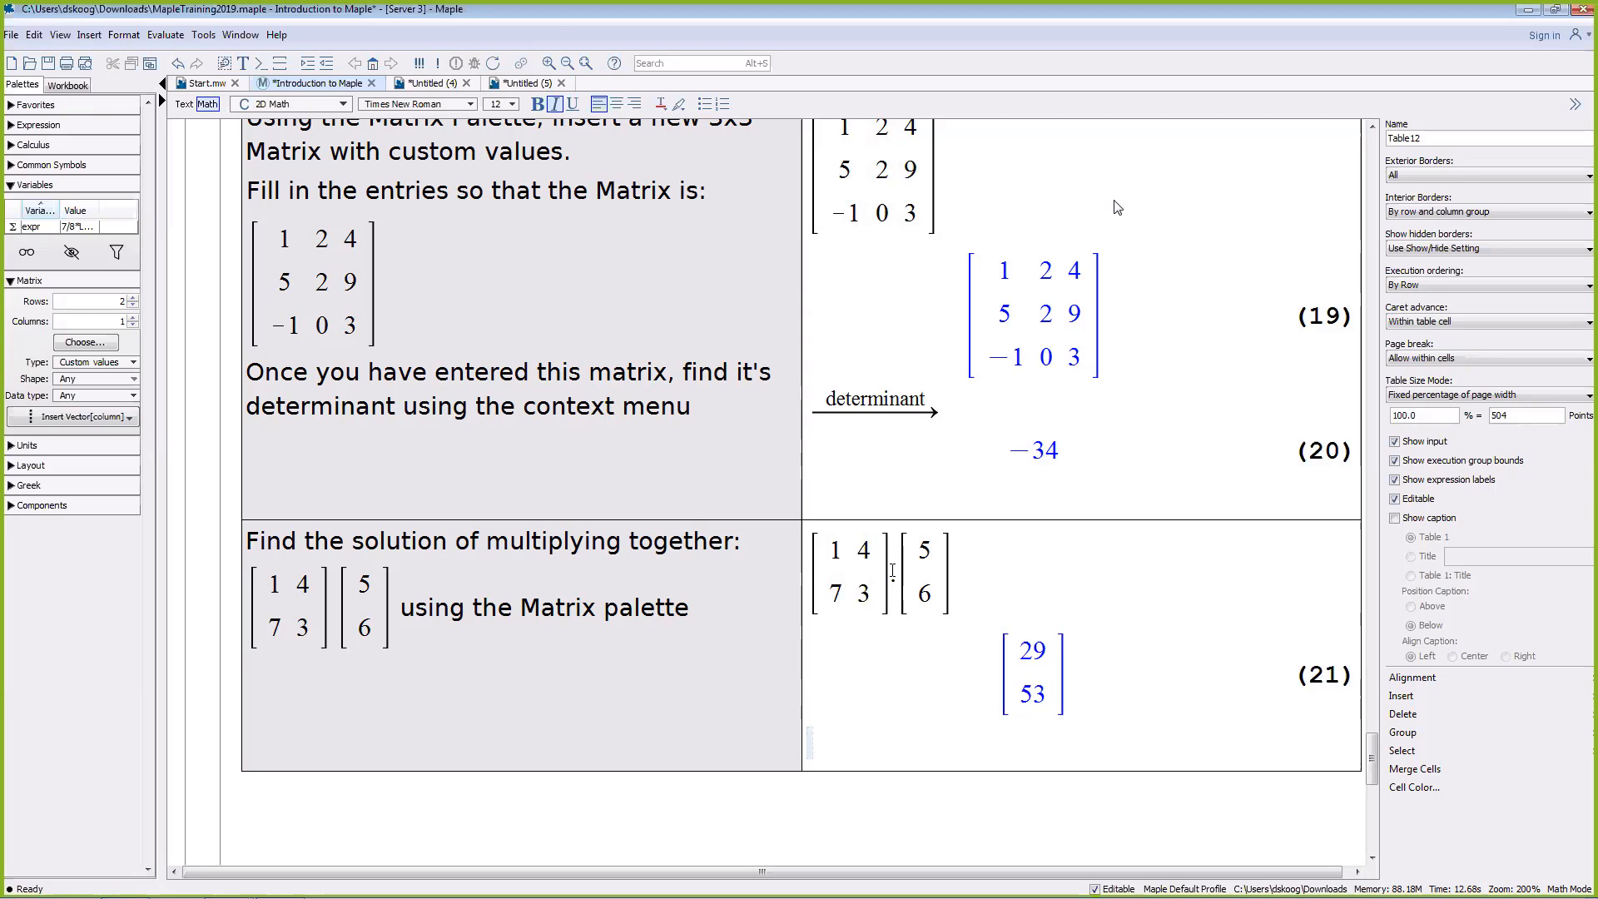
left_click(1026, 571)
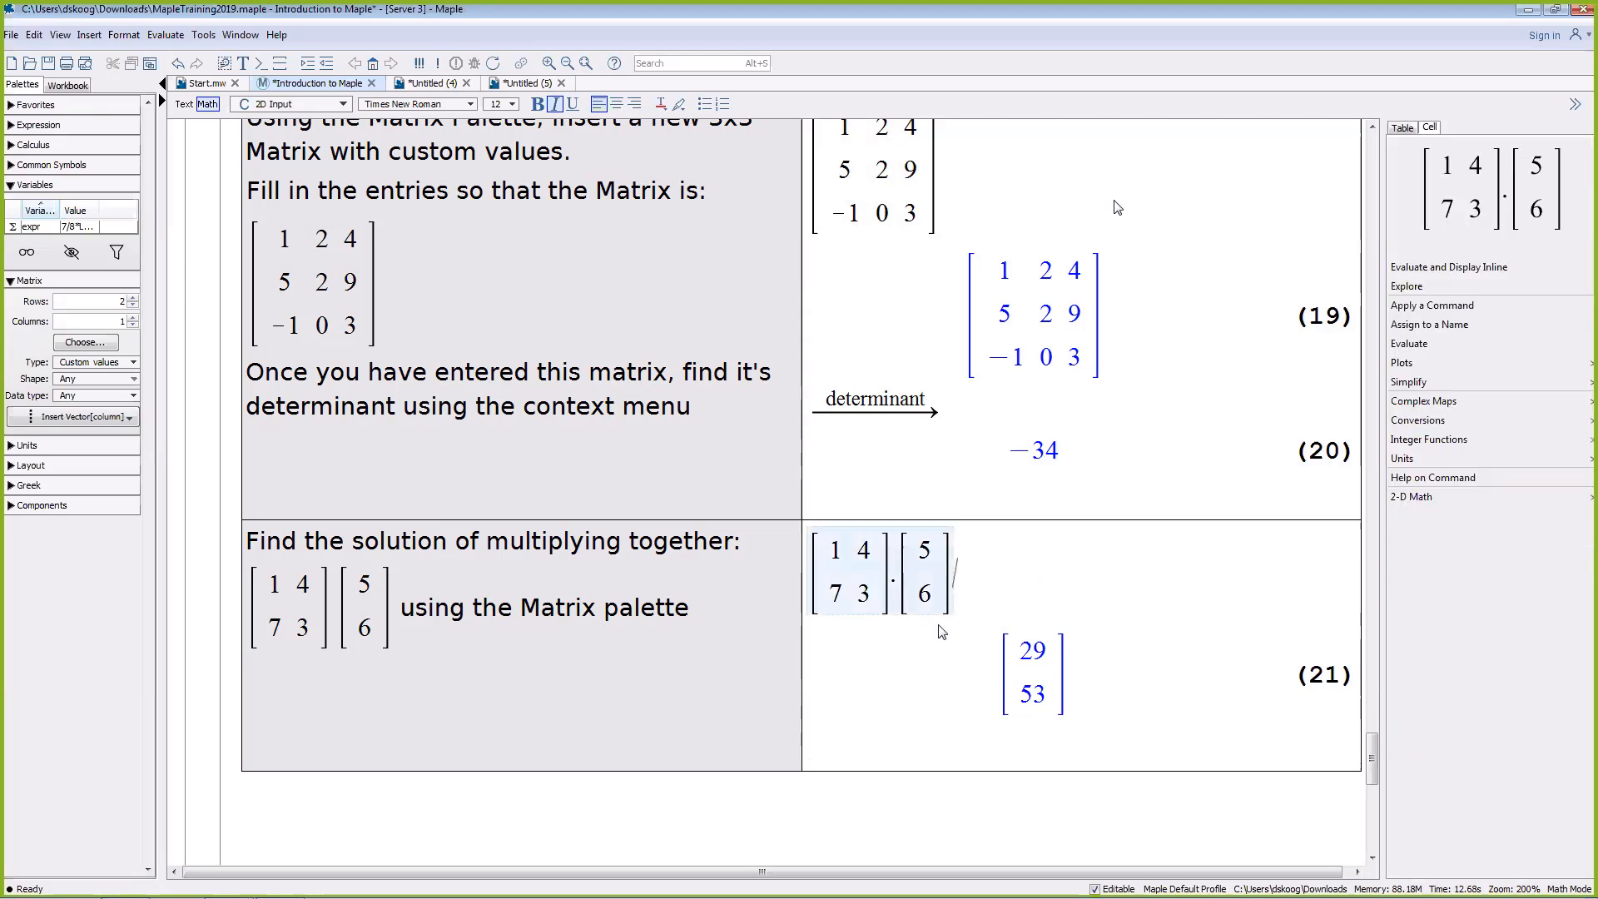
Step: Expand the Large matrices section to reach its Matrix command example
scroll(940, 631, "down", 5)
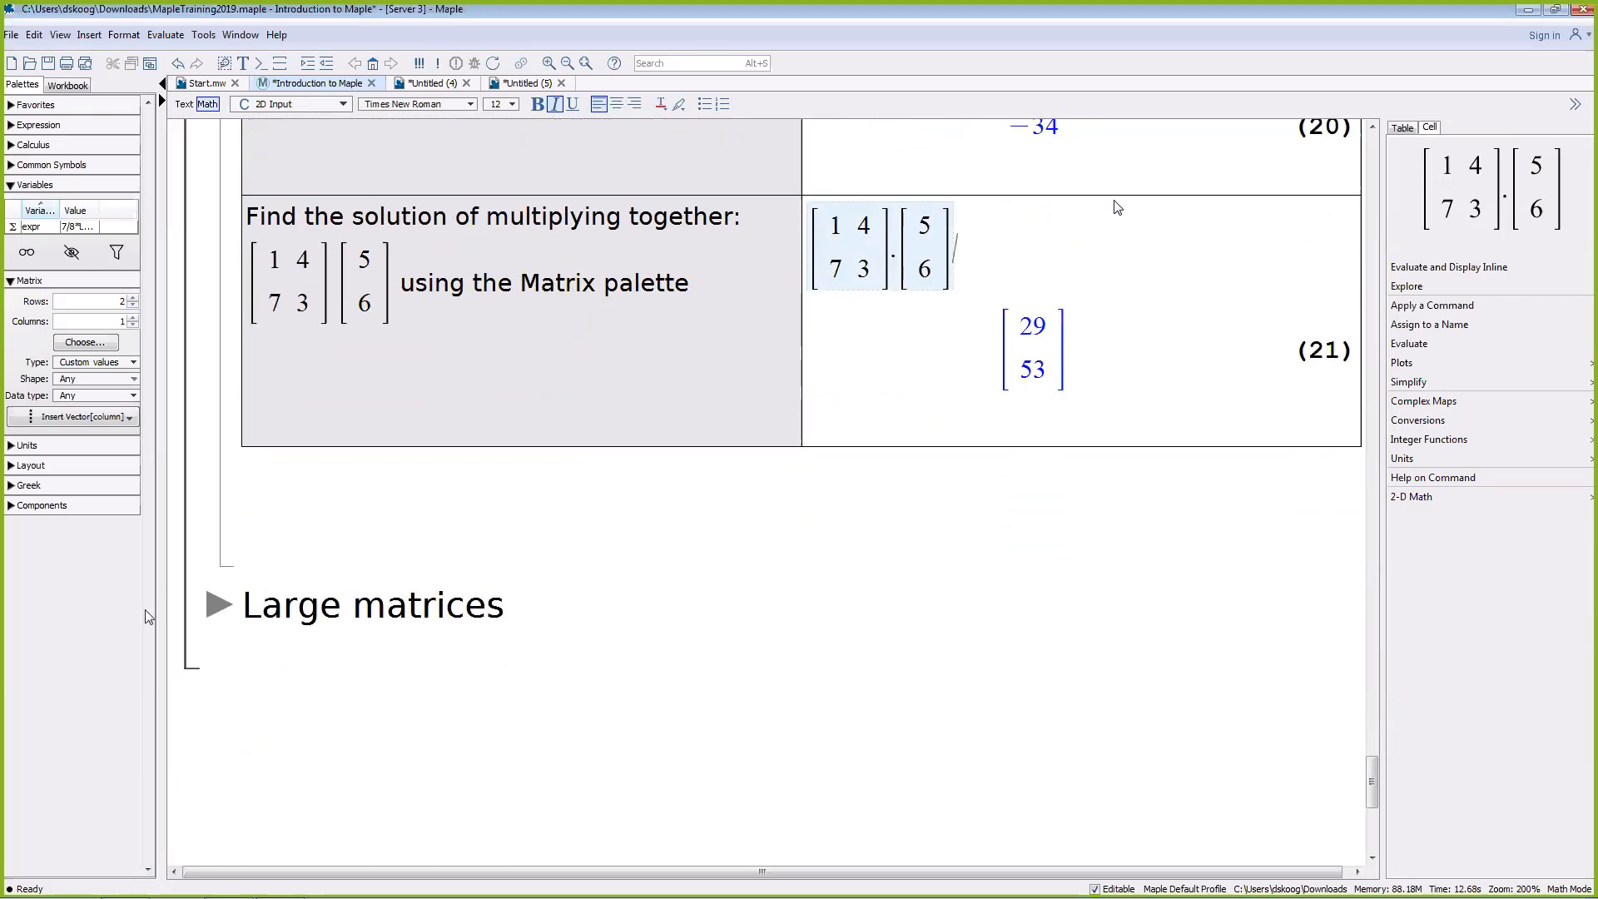
left_click(219, 605)
scroll(450, 468, "down", 4)
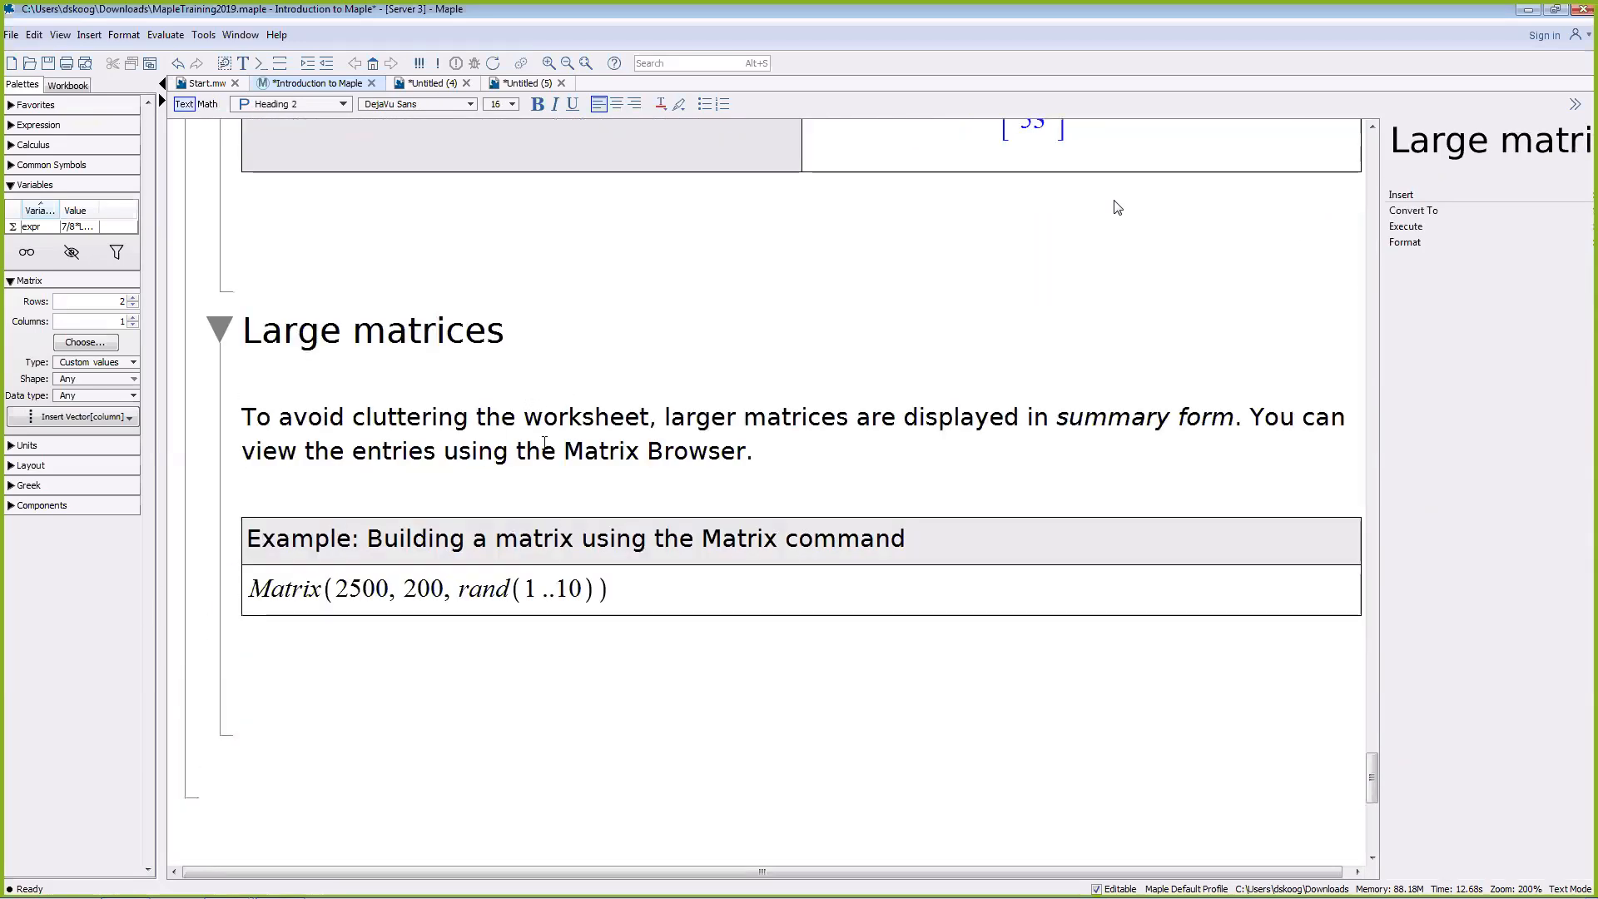
Step: Review the arguments of the example command Matrix(2500, 200, rand(1..10)) and evaluate it
left_click(669, 571)
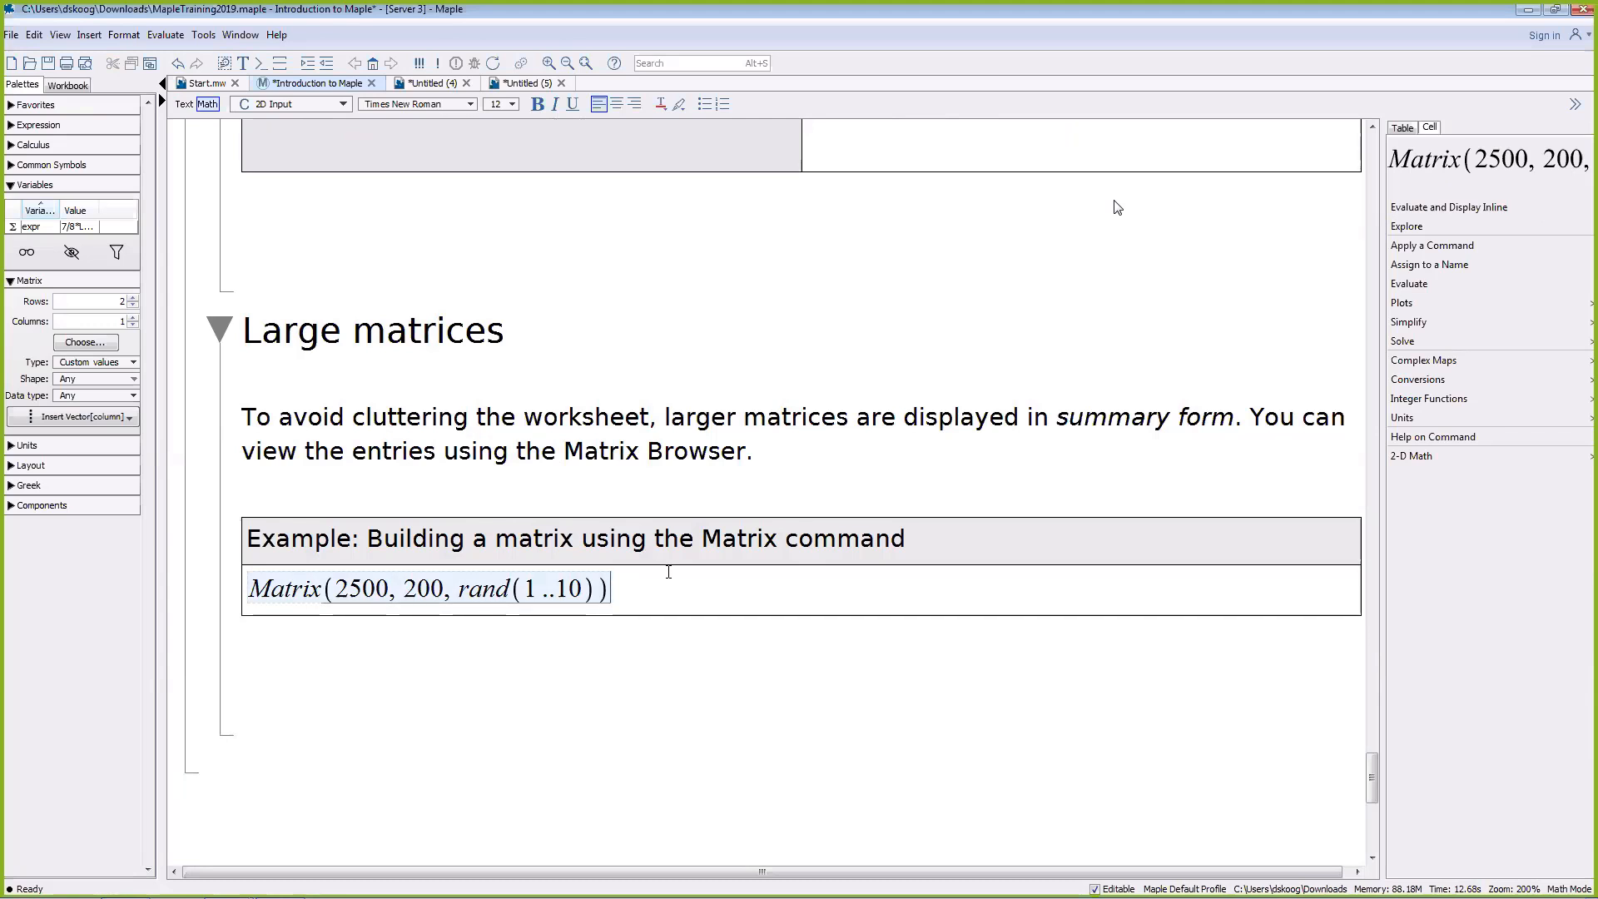
left_click(258, 583)
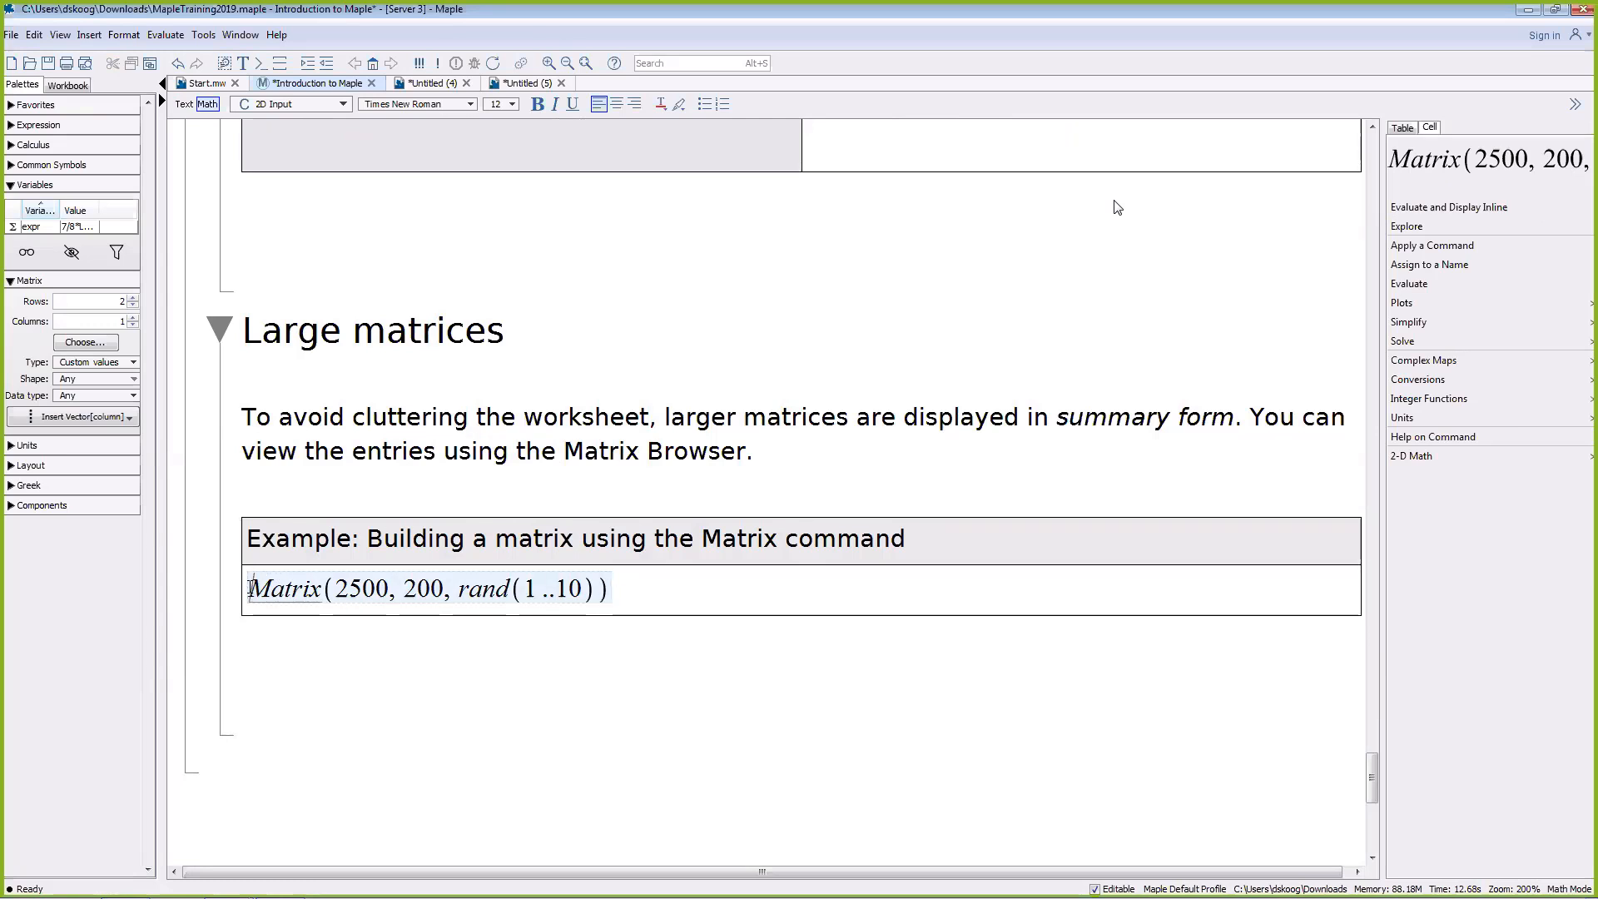
double_click(302, 593)
left_click_drag(337, 589, 392, 589)
left_click(446, 591)
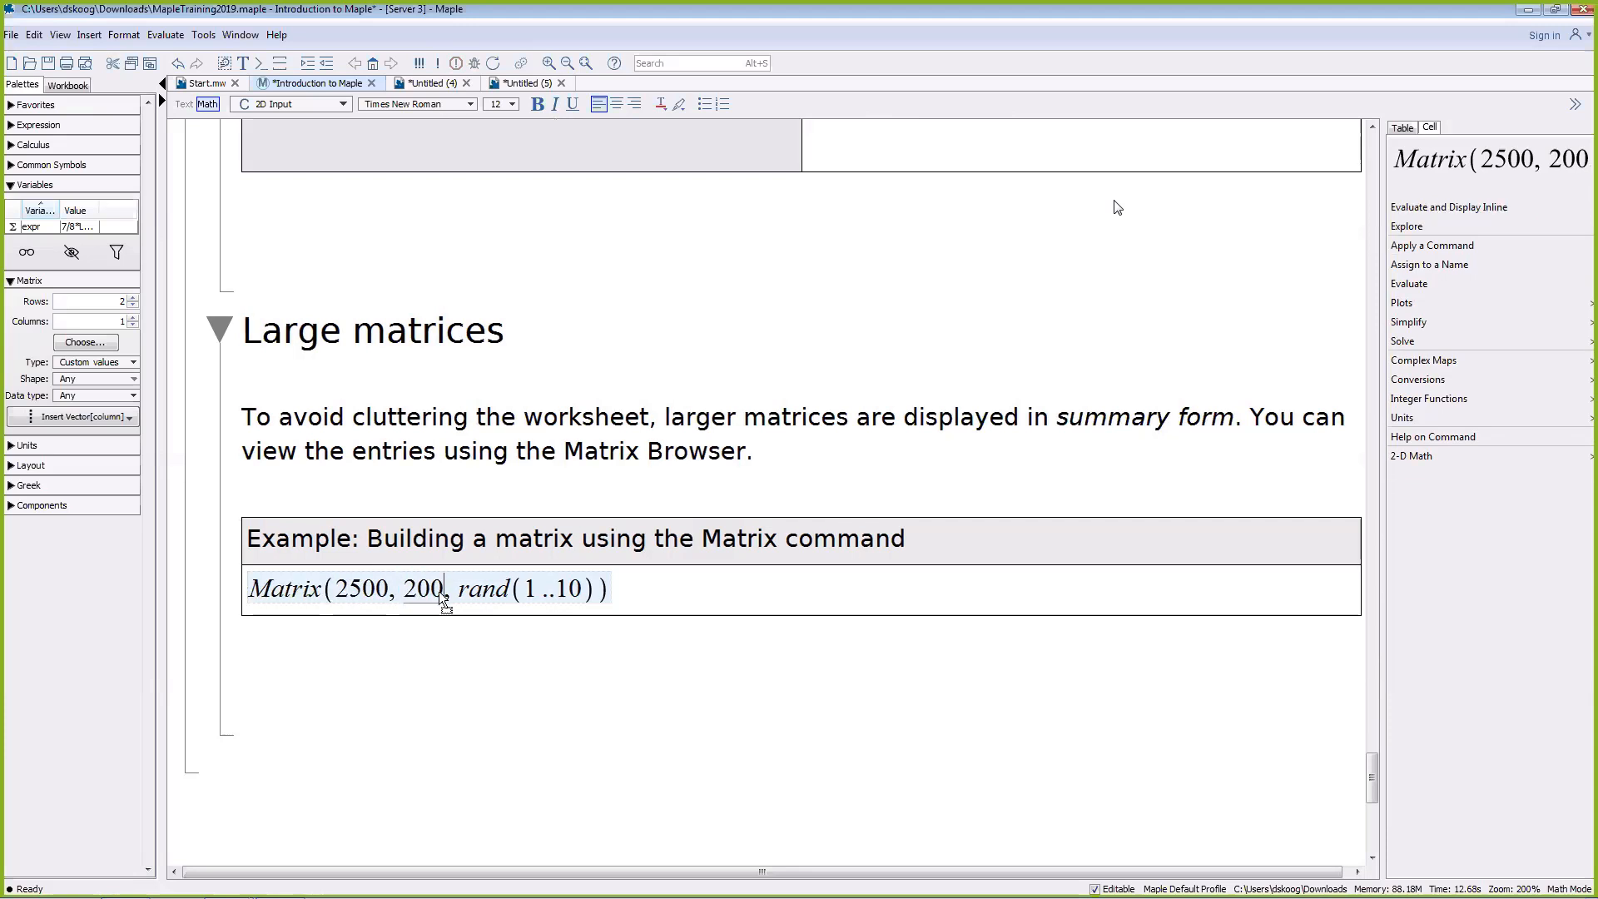
left_click_drag(464, 589, 574, 588)
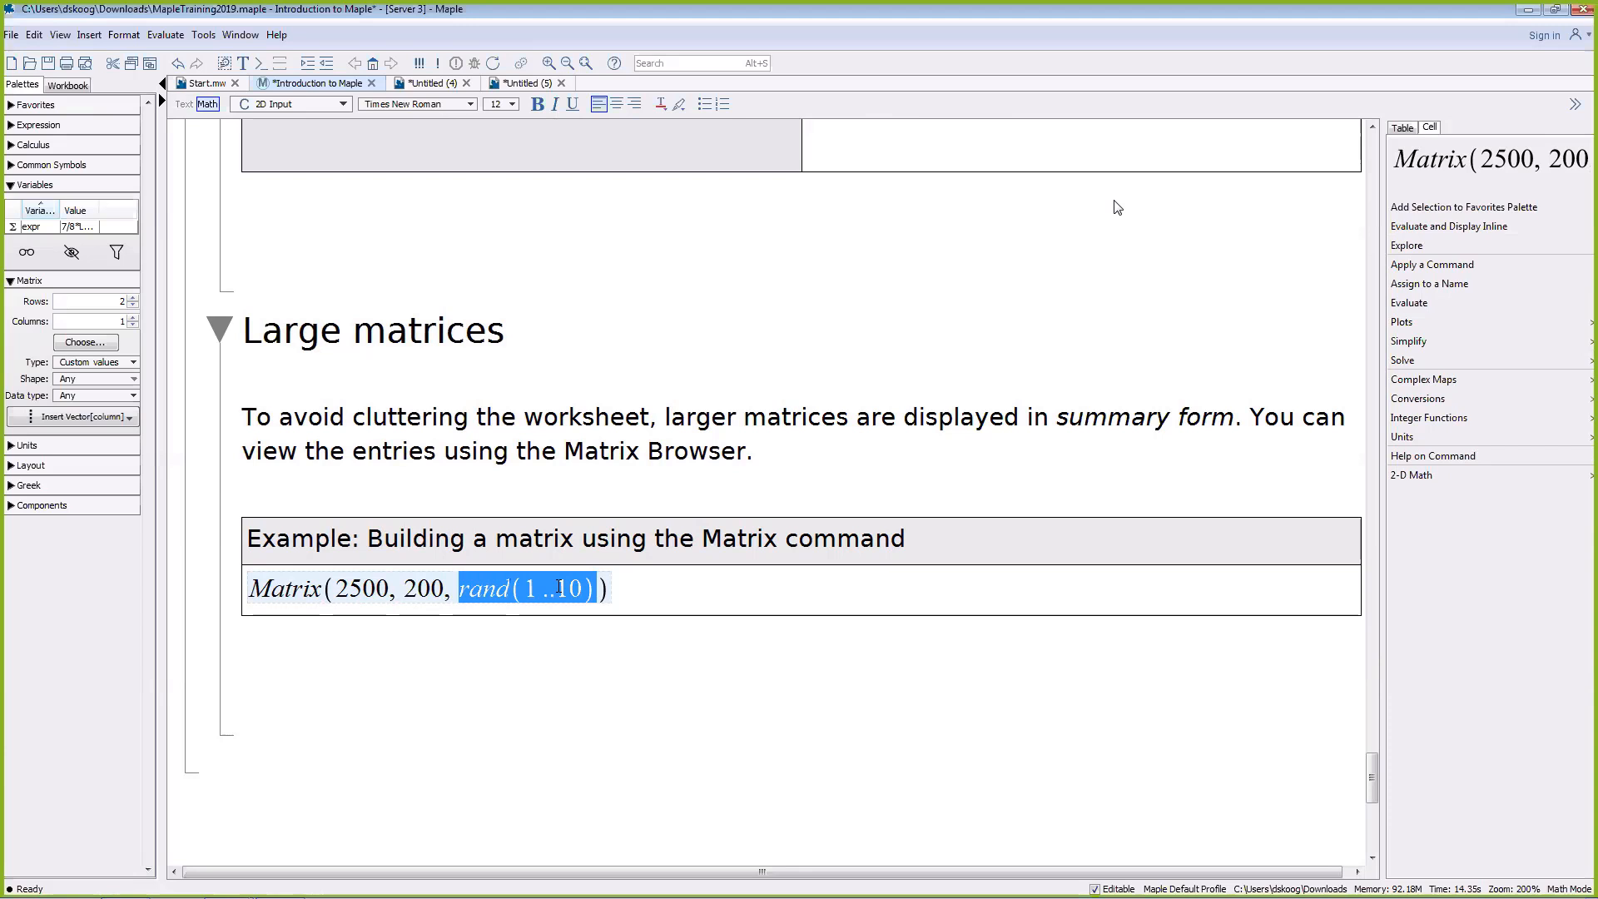
key("Right")
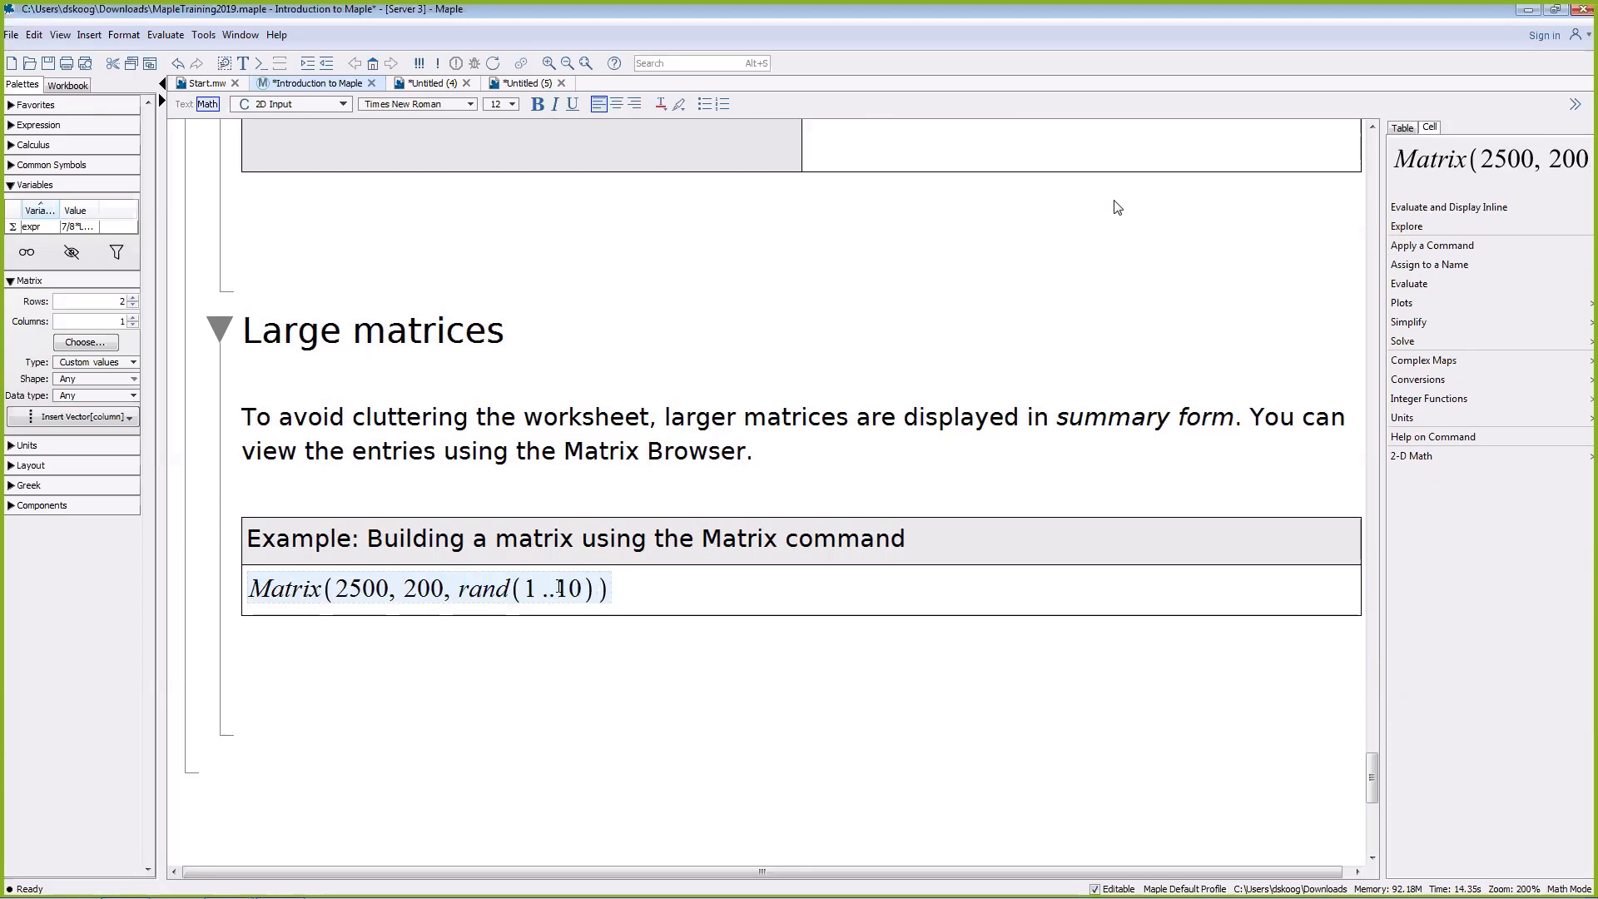
key("Return")
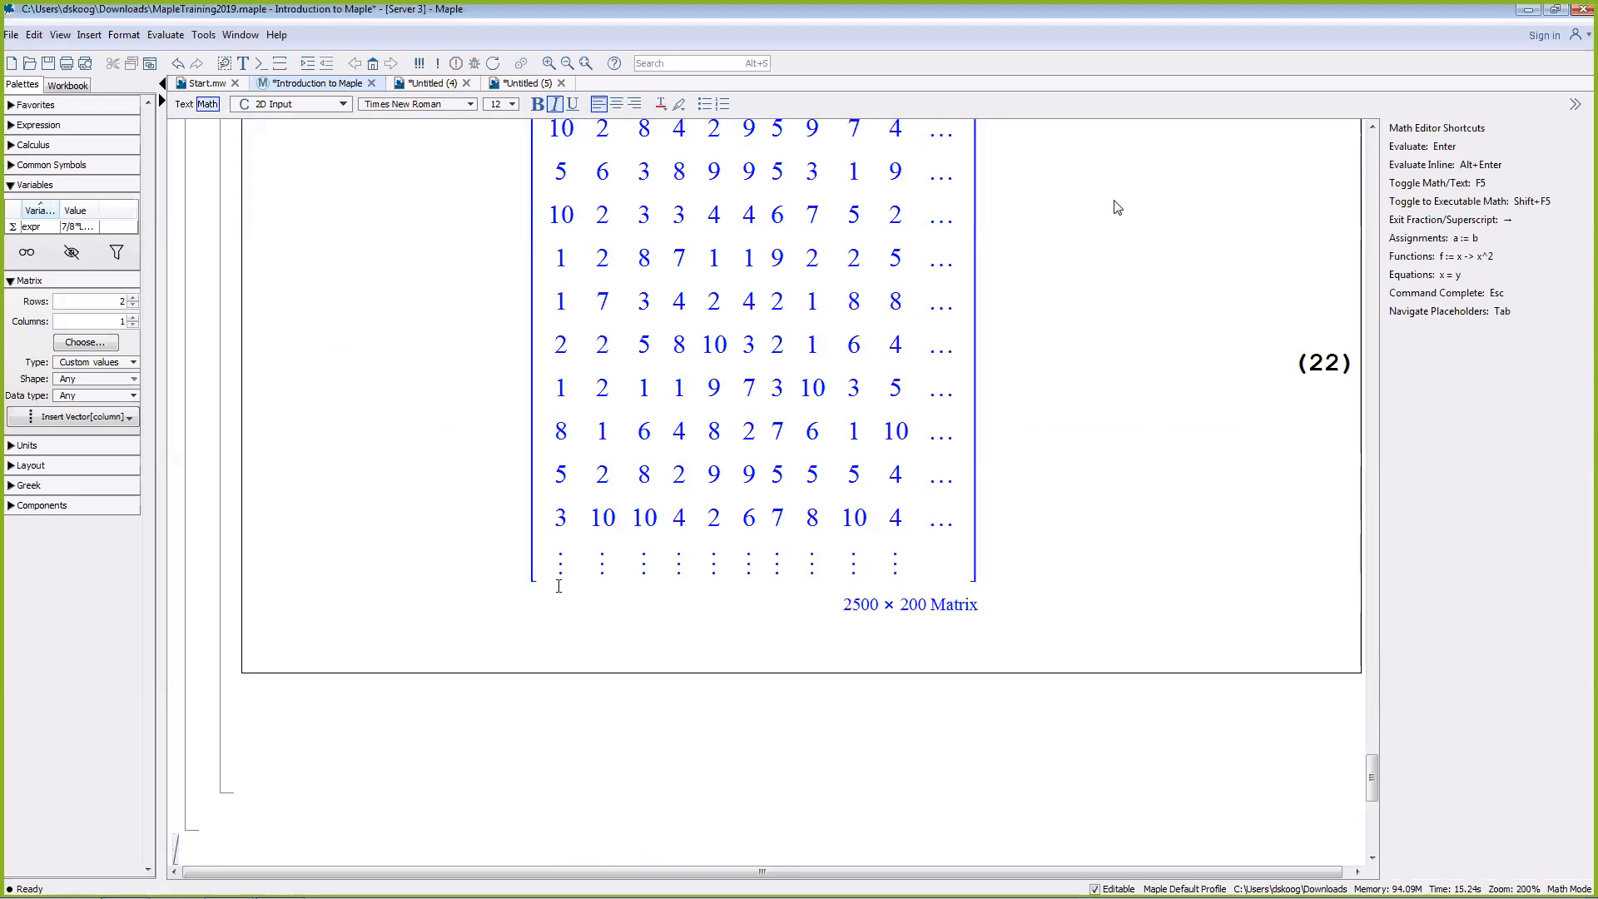
Step: Examine the 2500 x 200 matrix in the Matrix Browser, as a table of entries and as an image, and close the browser
scroll(631, 454, "up", 3)
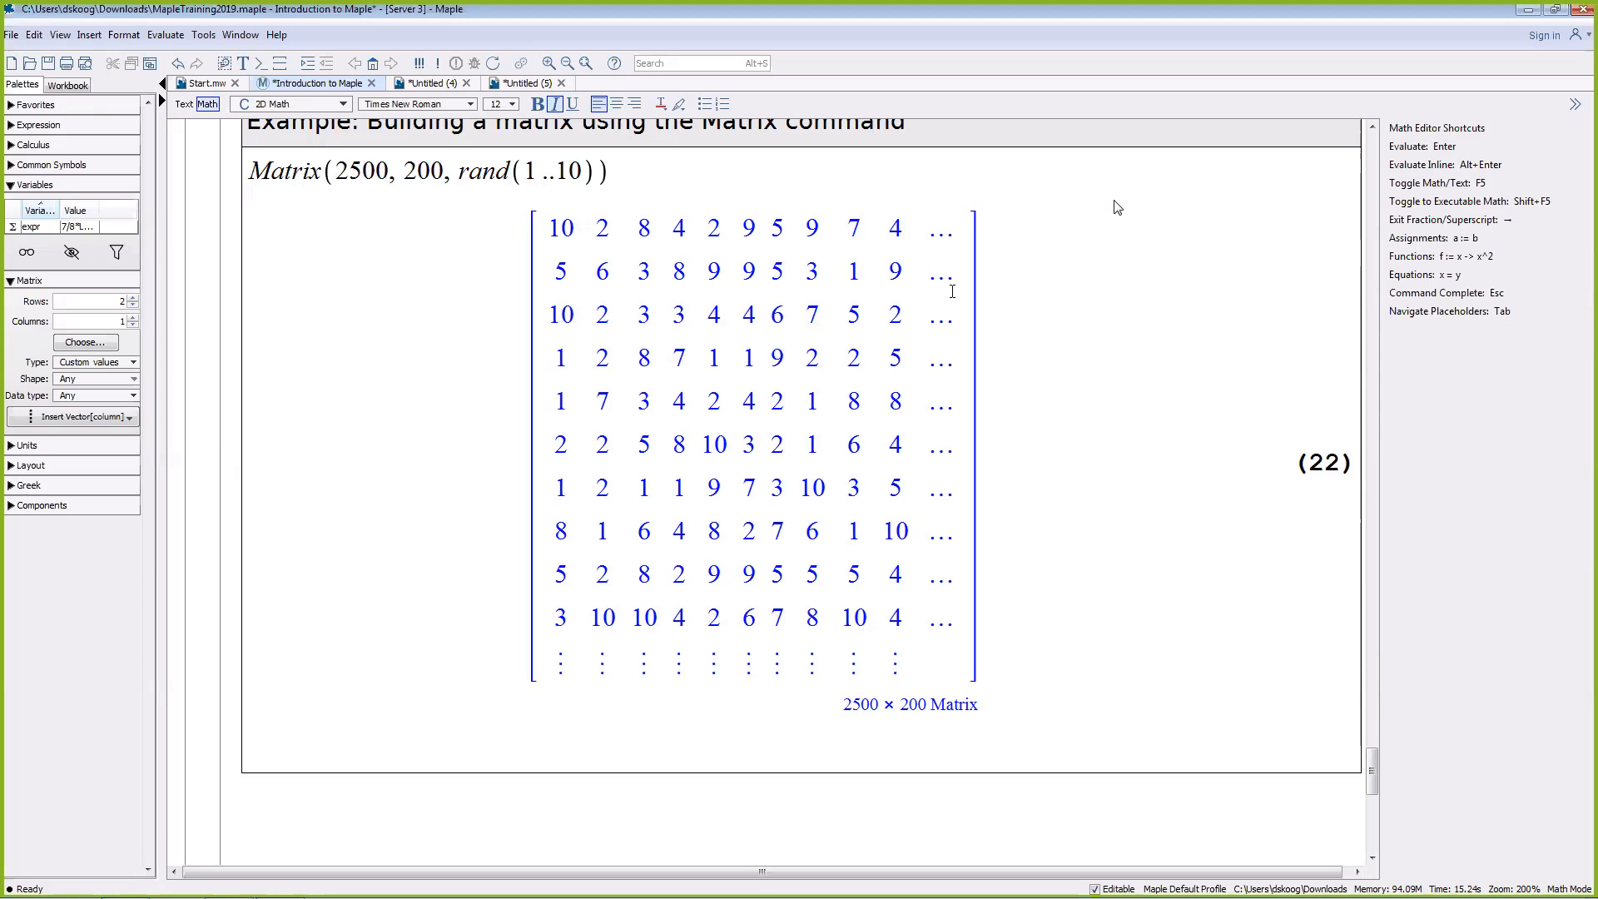
left_click_drag(844, 703, 989, 708)
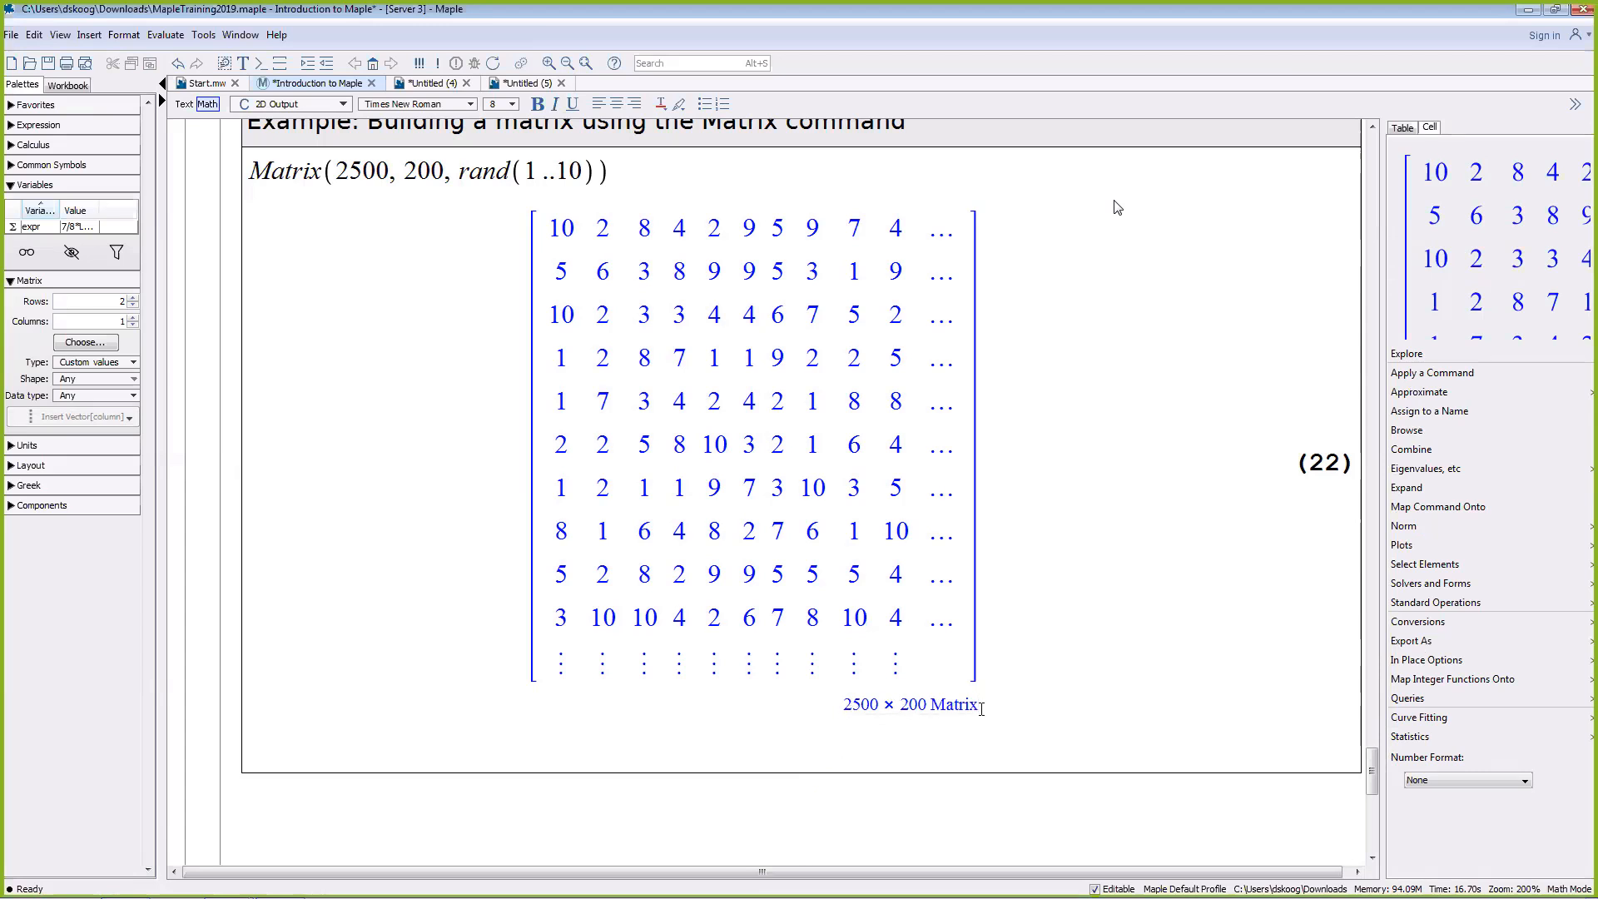
double_click(761, 399)
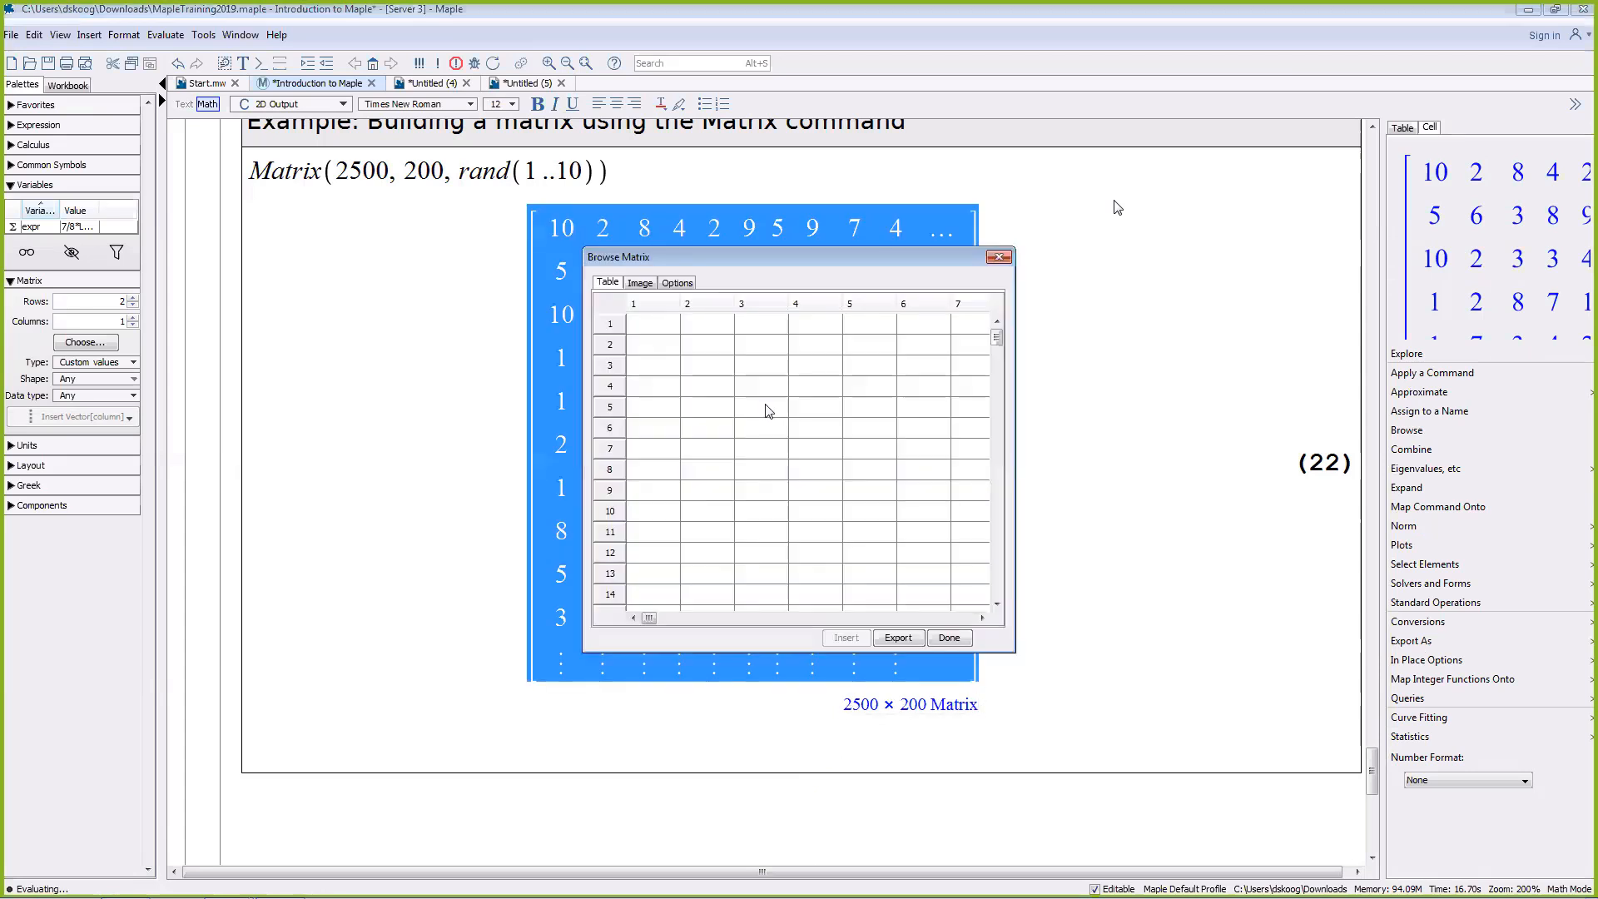
mouse_move(653, 618)
left_mouse_down()
mouse_move(804, 621)
mouse_move(650, 619)
left_mouse_up()
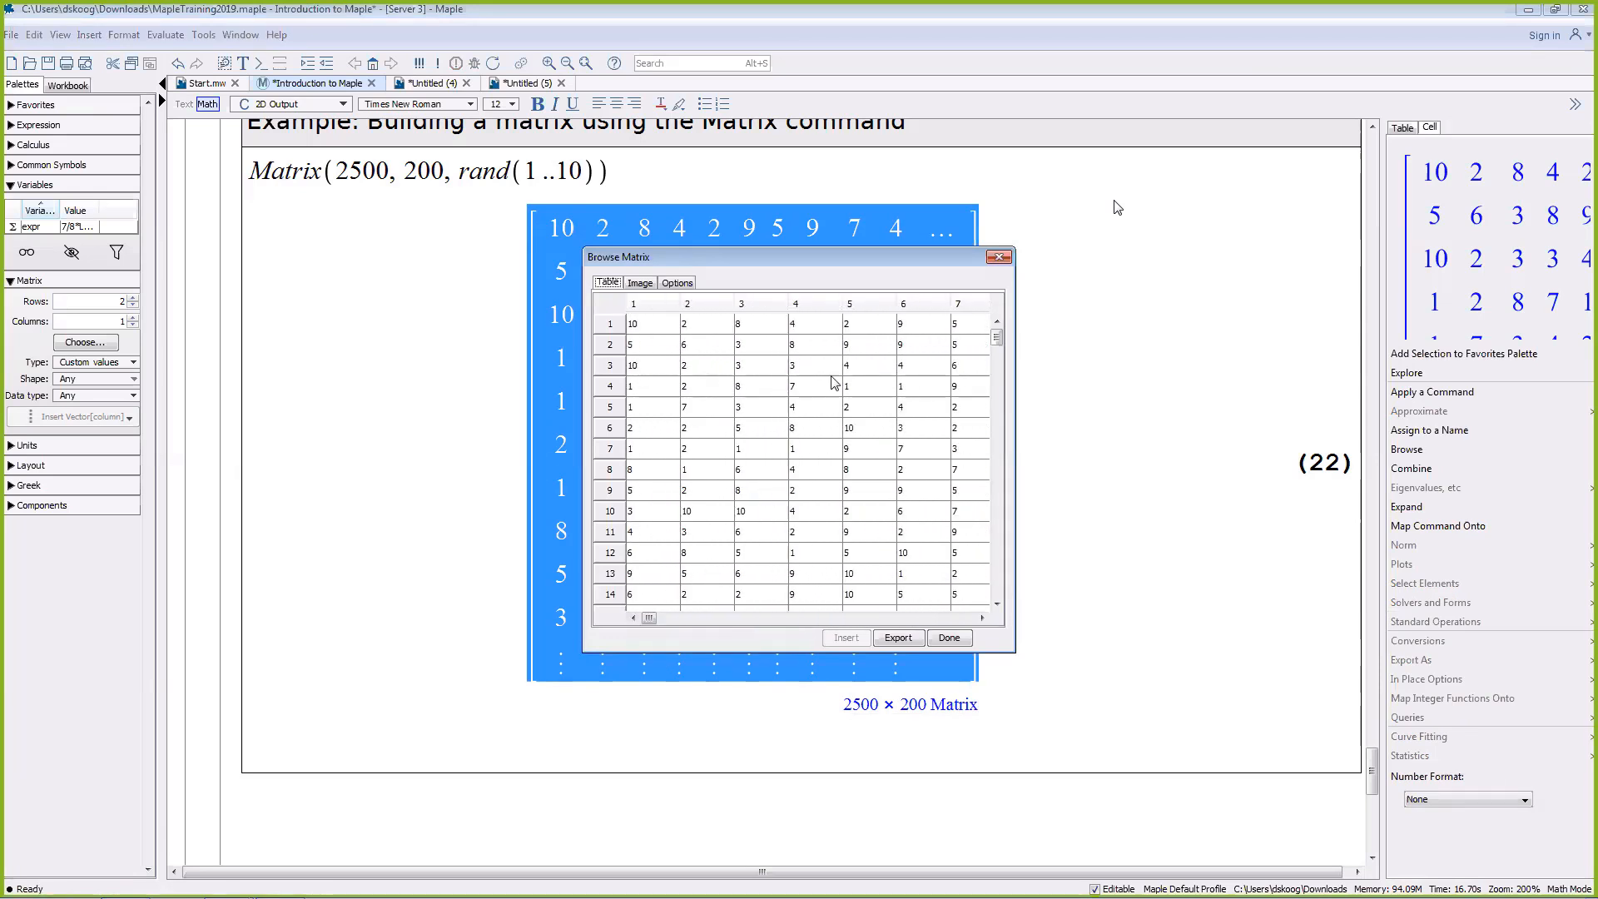
left_click(646, 287)
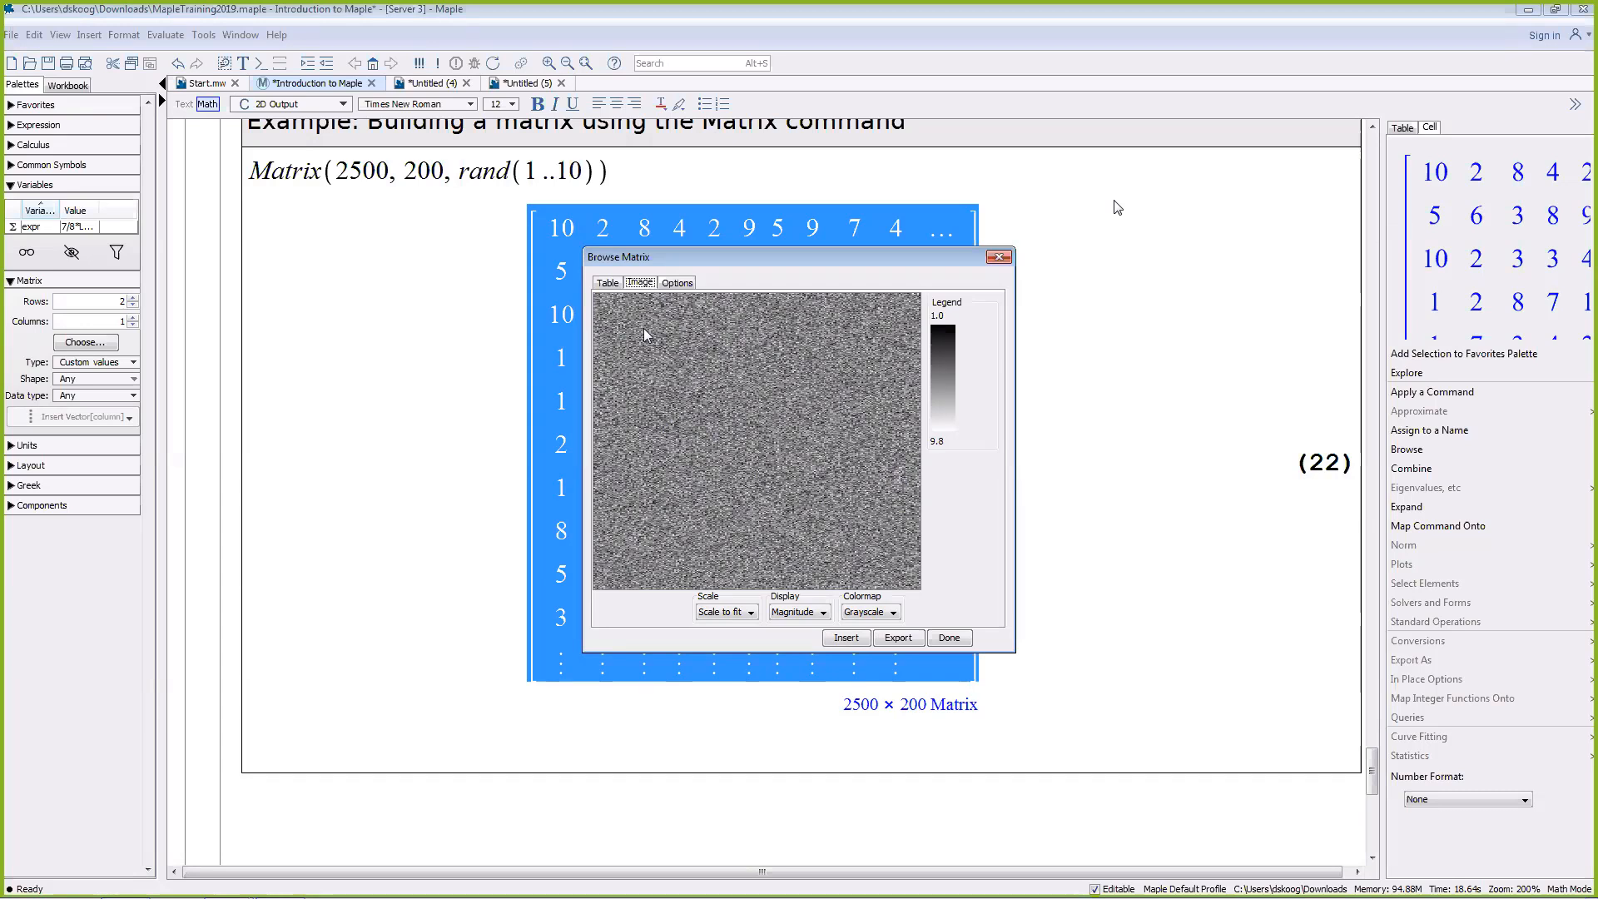
left_click_drag(723, 265, 736, 265)
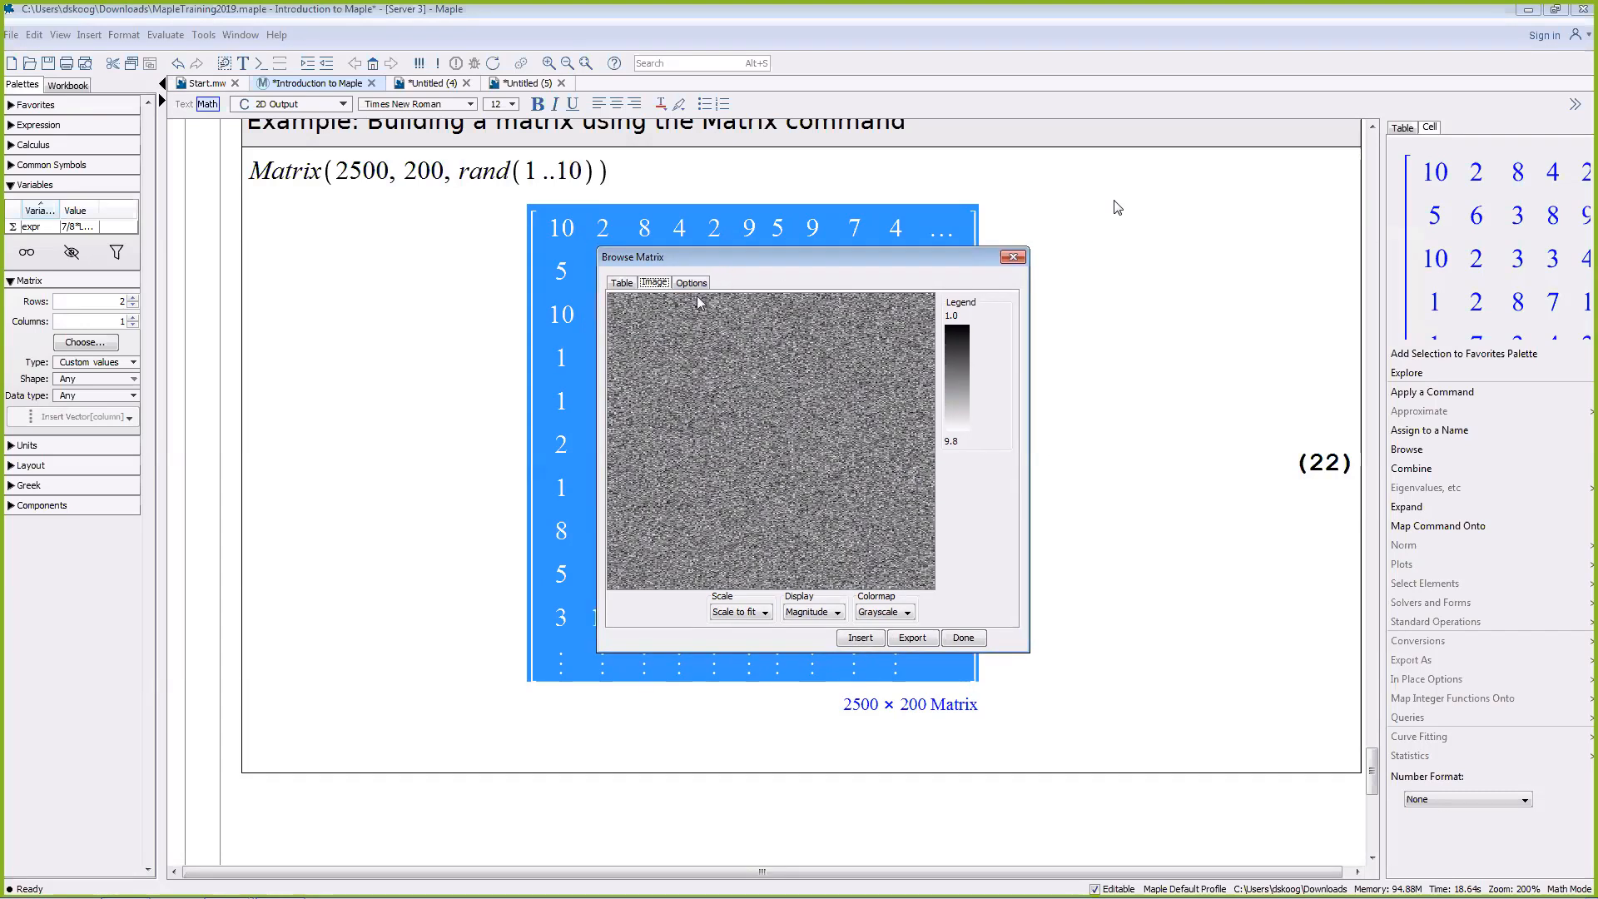
left_click(963, 637)
left_click(1008, 403)
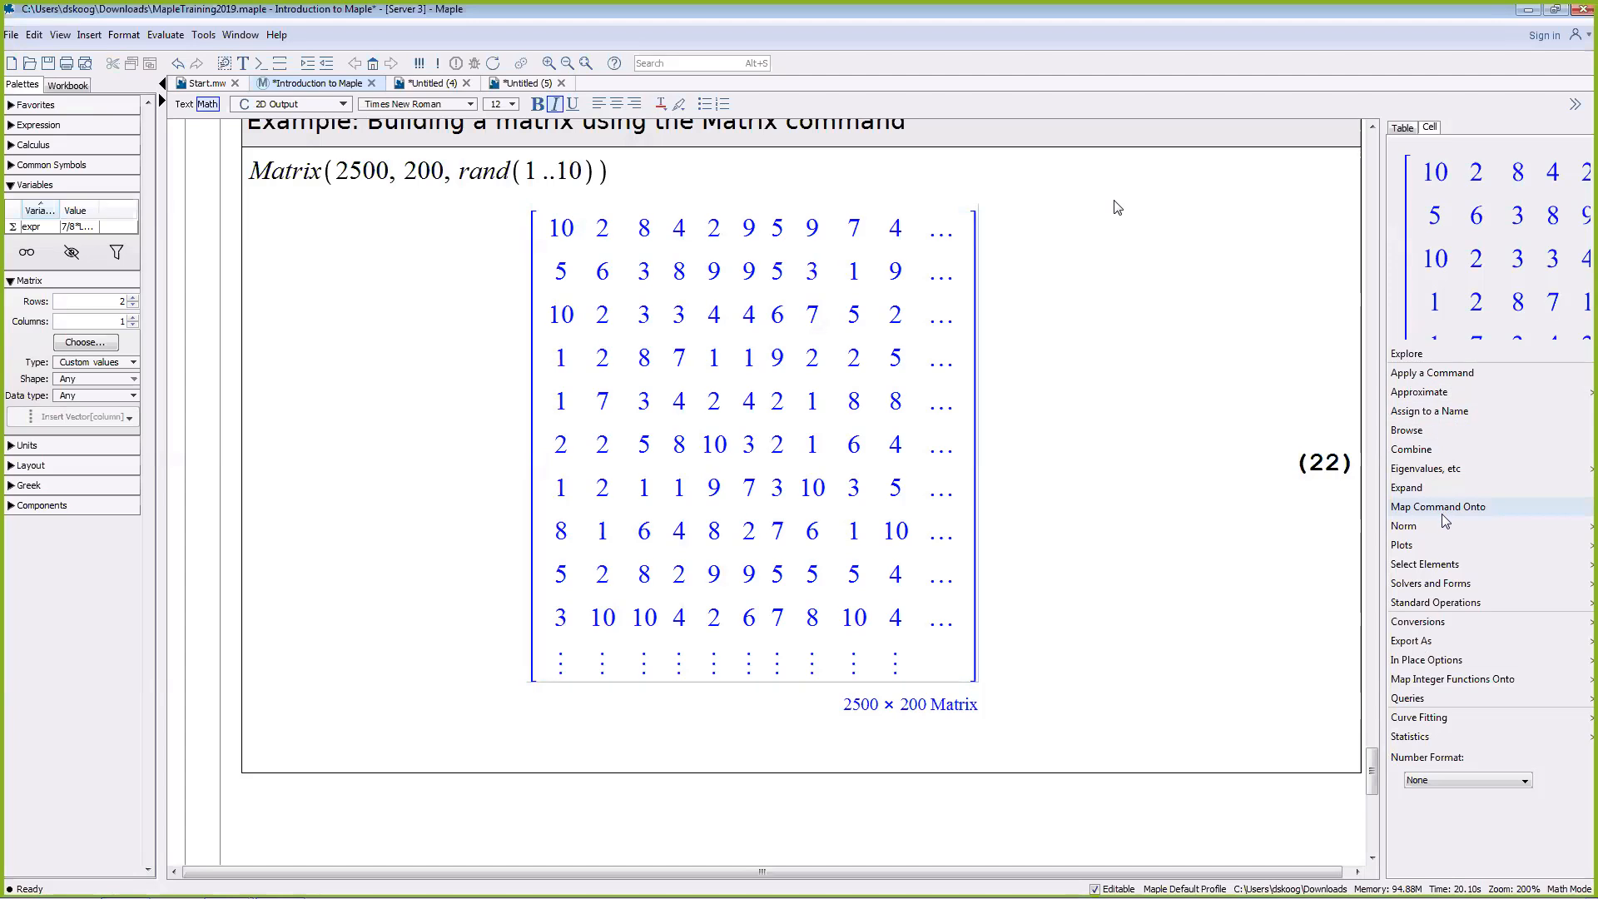
Step: Change the Matrix command's dimensions to 20 rows and 20 columns and re-evaluate it
left_click(381, 170)
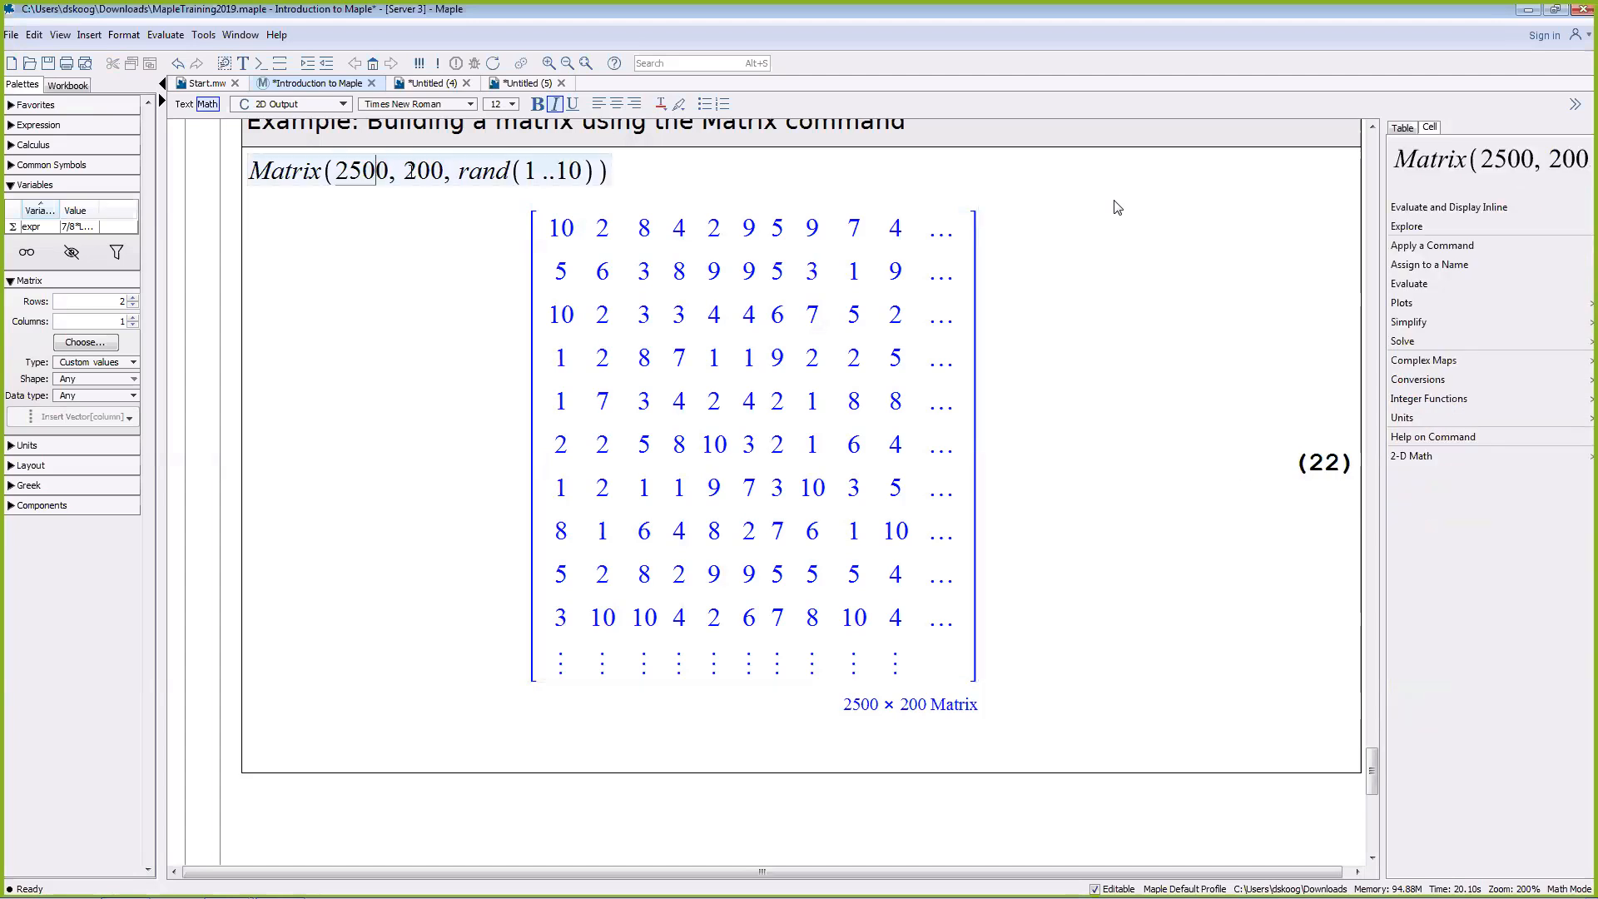
key("BackSpace")
key("BackSpace")
left_click(414, 170)
key("BackSpace")
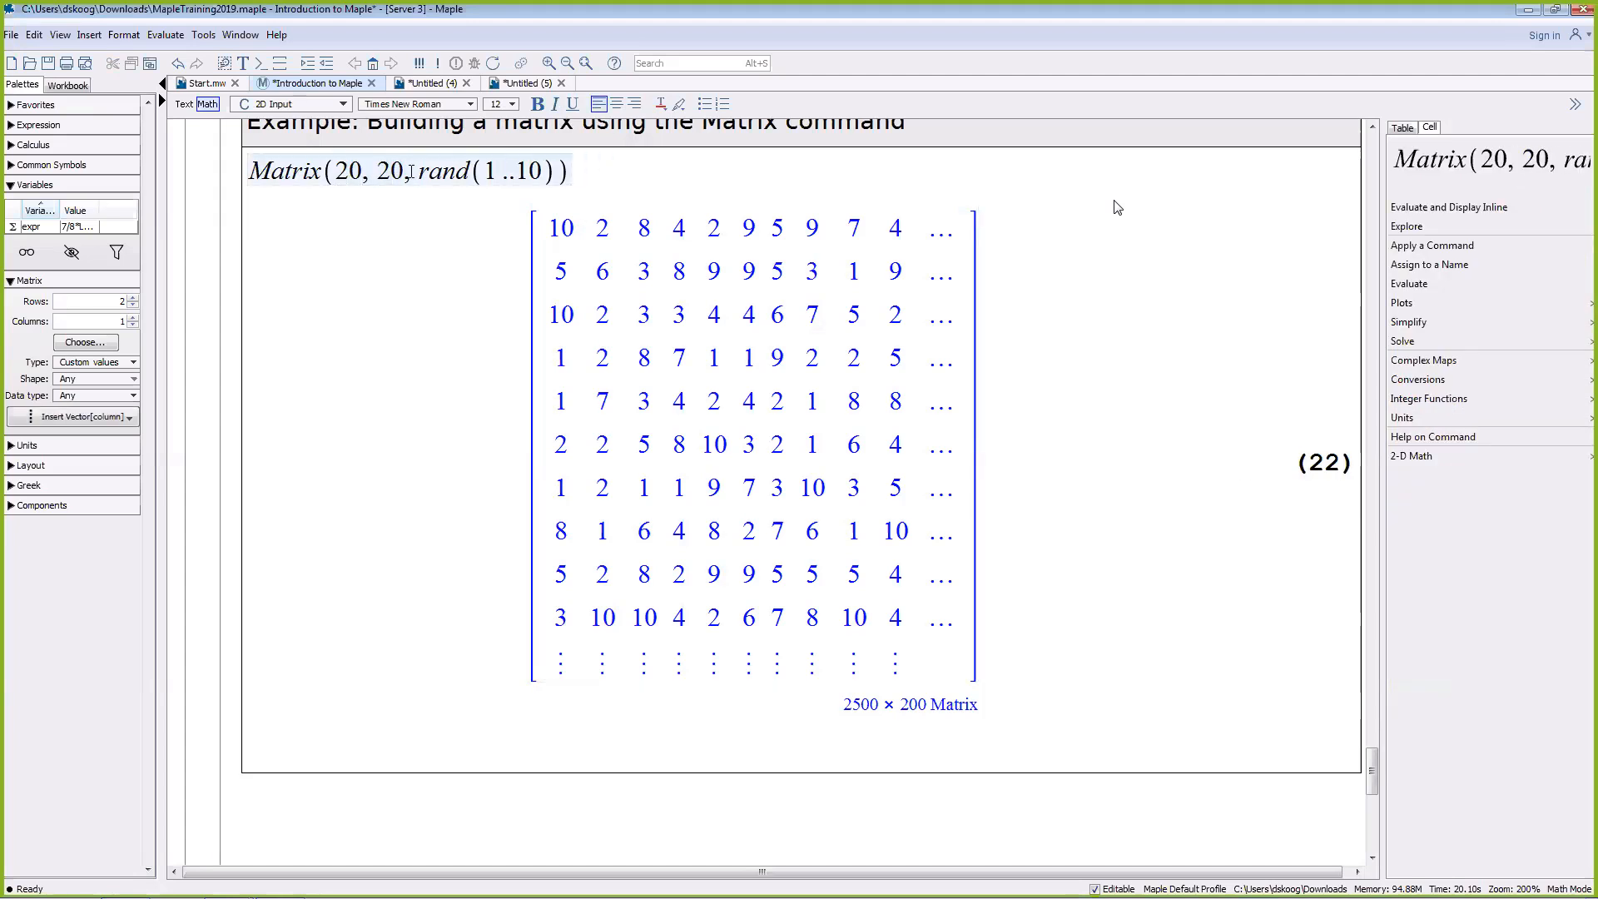
key("Return")
Step: Apply Show All to the summarized 20 x 20 matrix and look through the full list of entries
left_click(1223, 448)
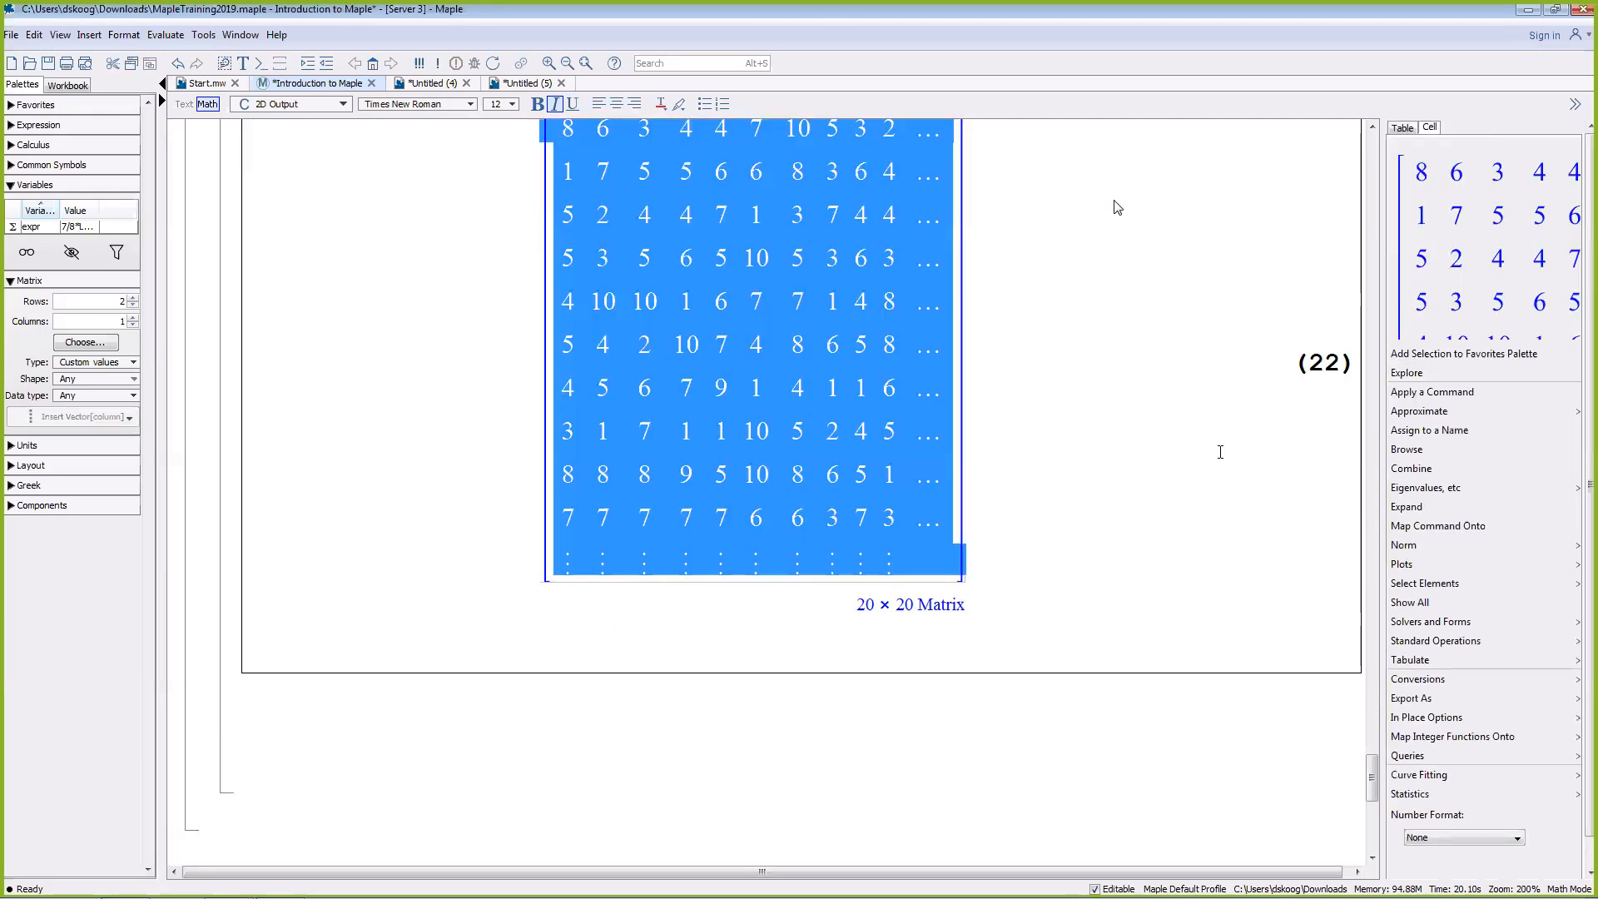
left_click(1443, 606)
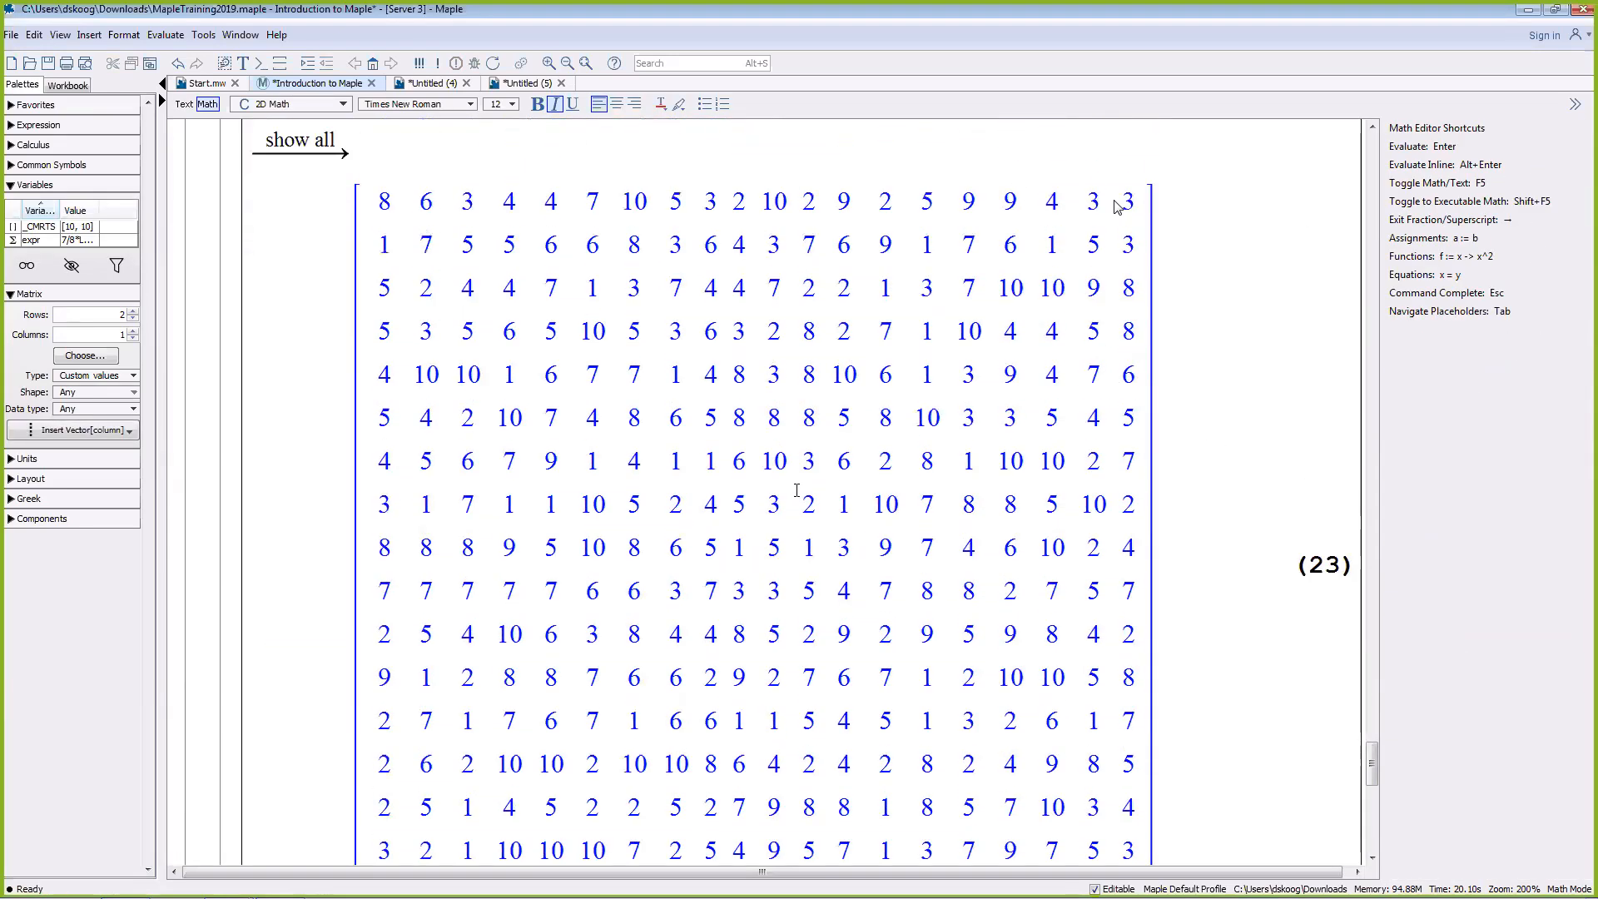
scroll(1117, 207, "up", 6)
left_click(1117, 207)
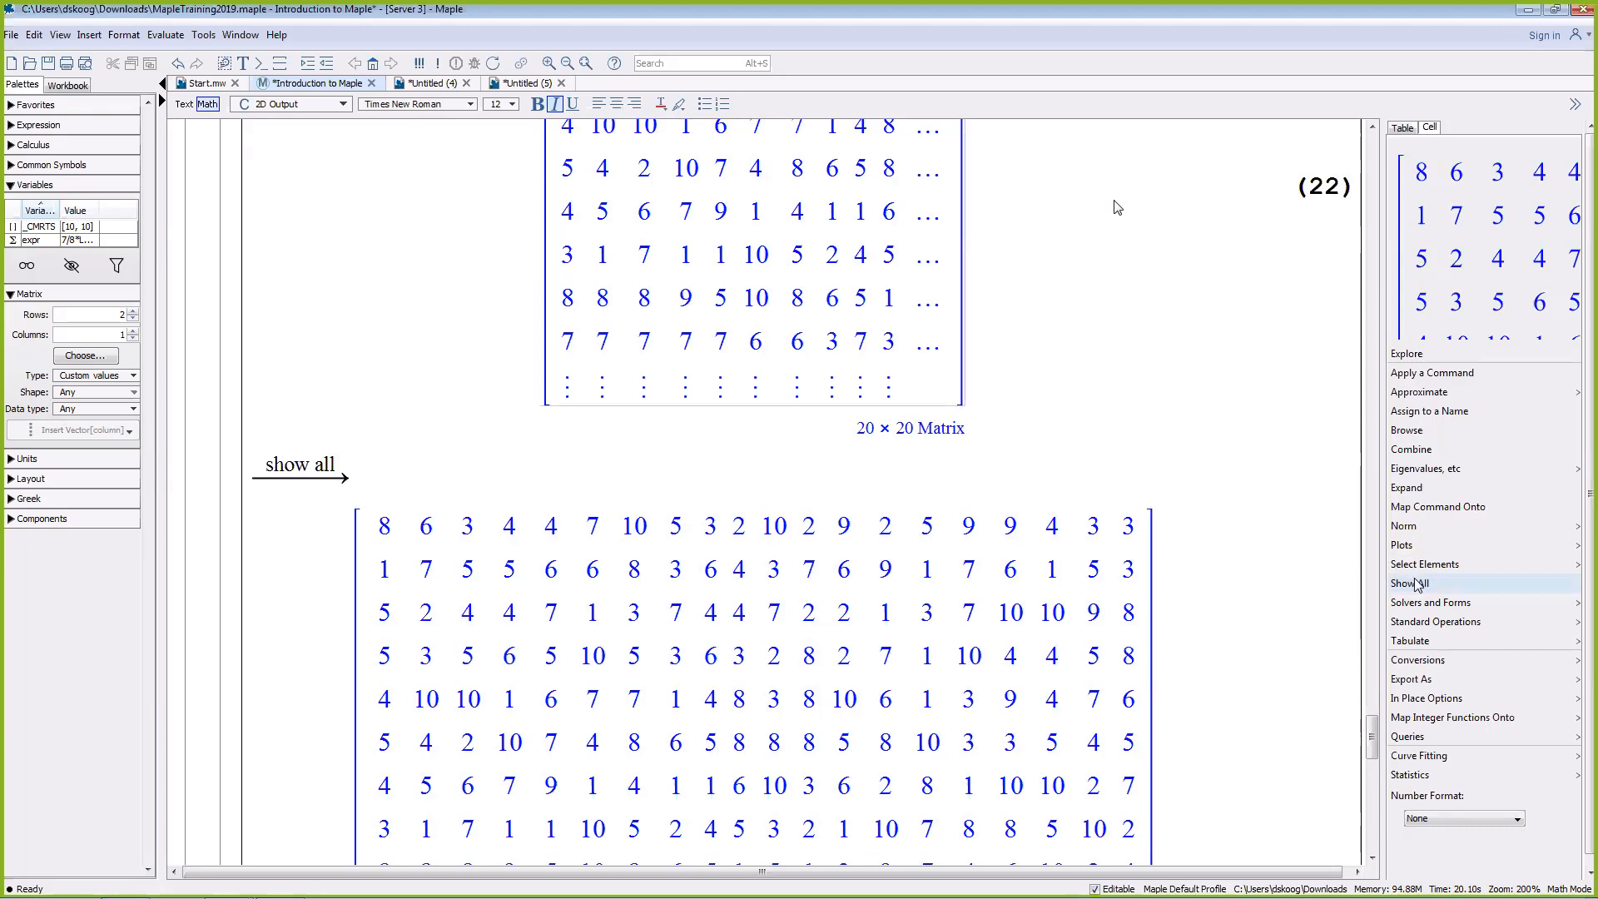
scroll(1187, 559, "down", 10)
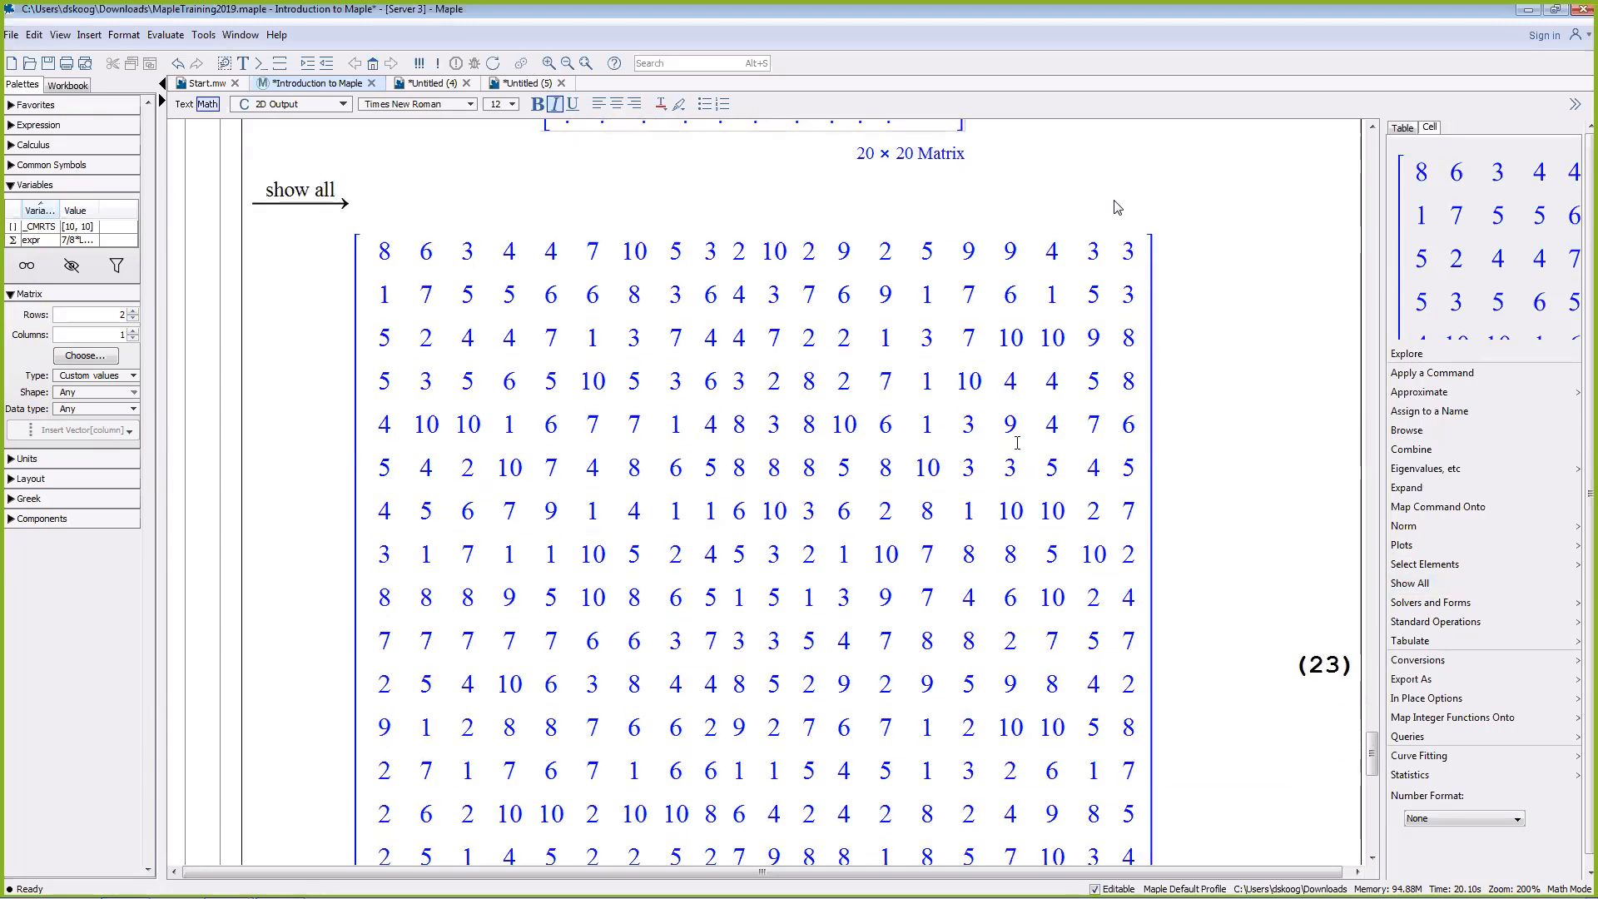
scroll(1016, 446, "down", 3)
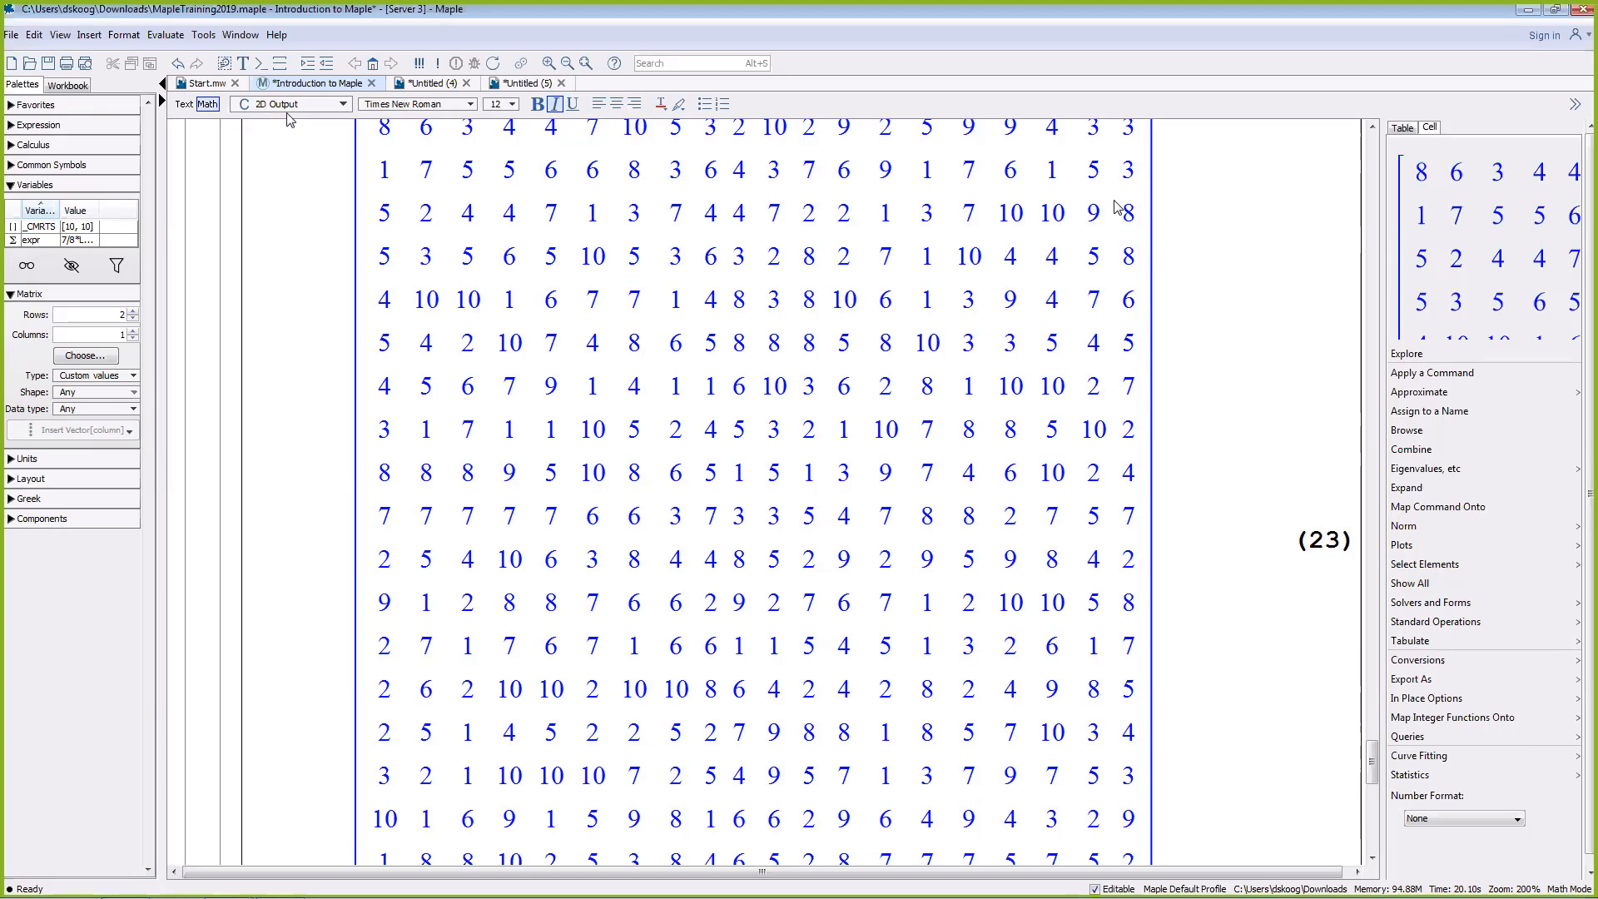
Step: Open the workbook's Visualization document and expand its Plotting in two dimensions section
left_click(74, 86)
double_click(74, 166)
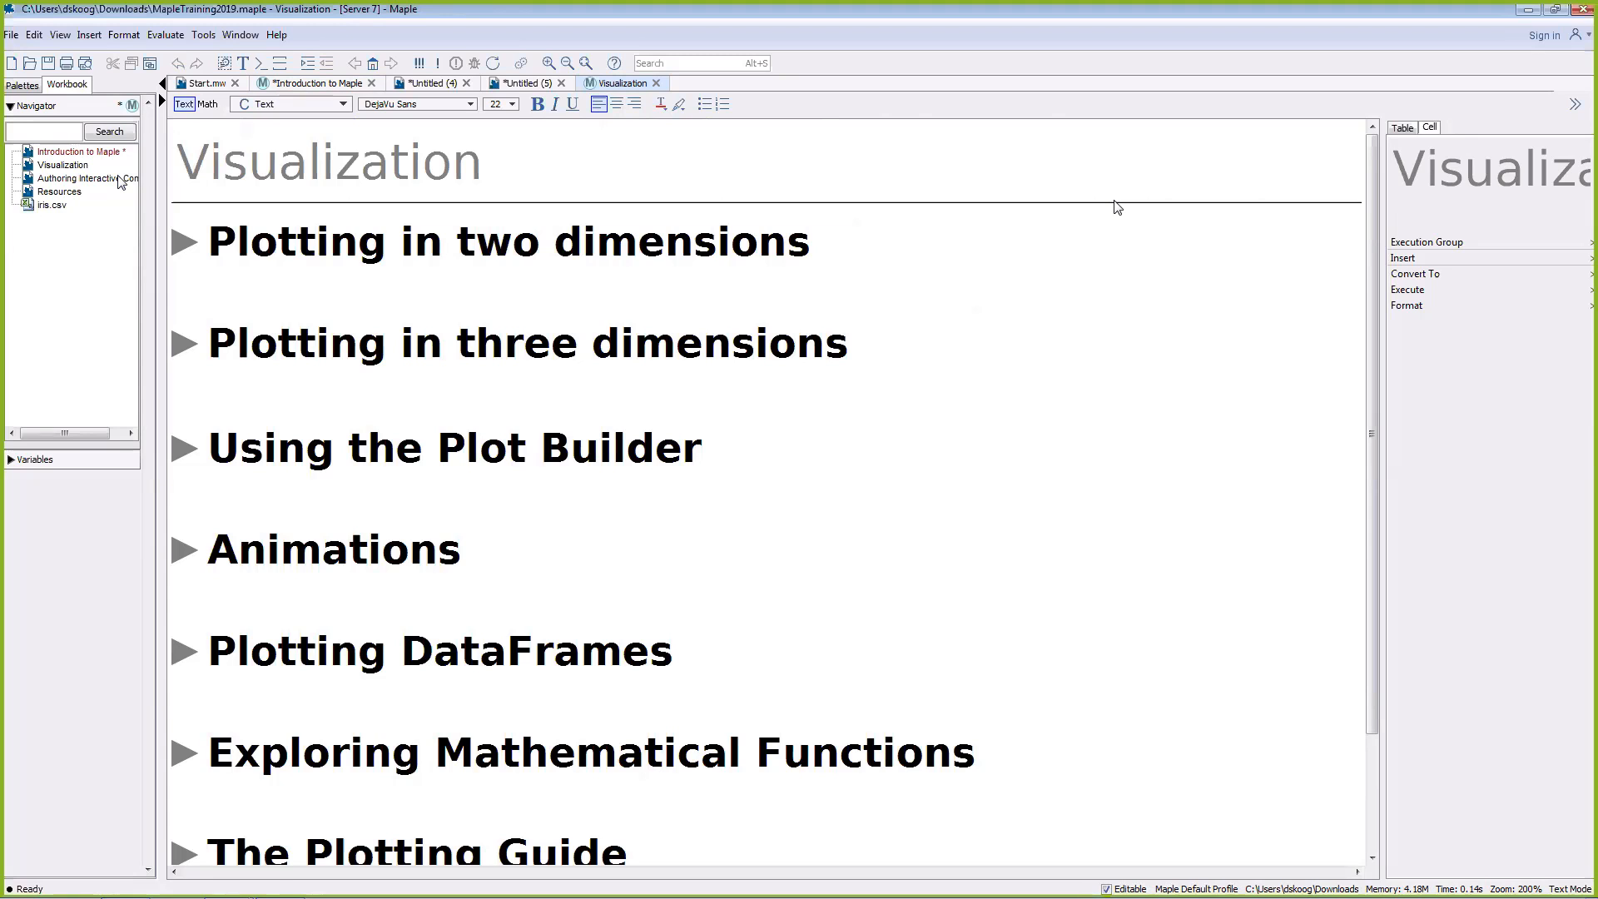
left_click(184, 242)
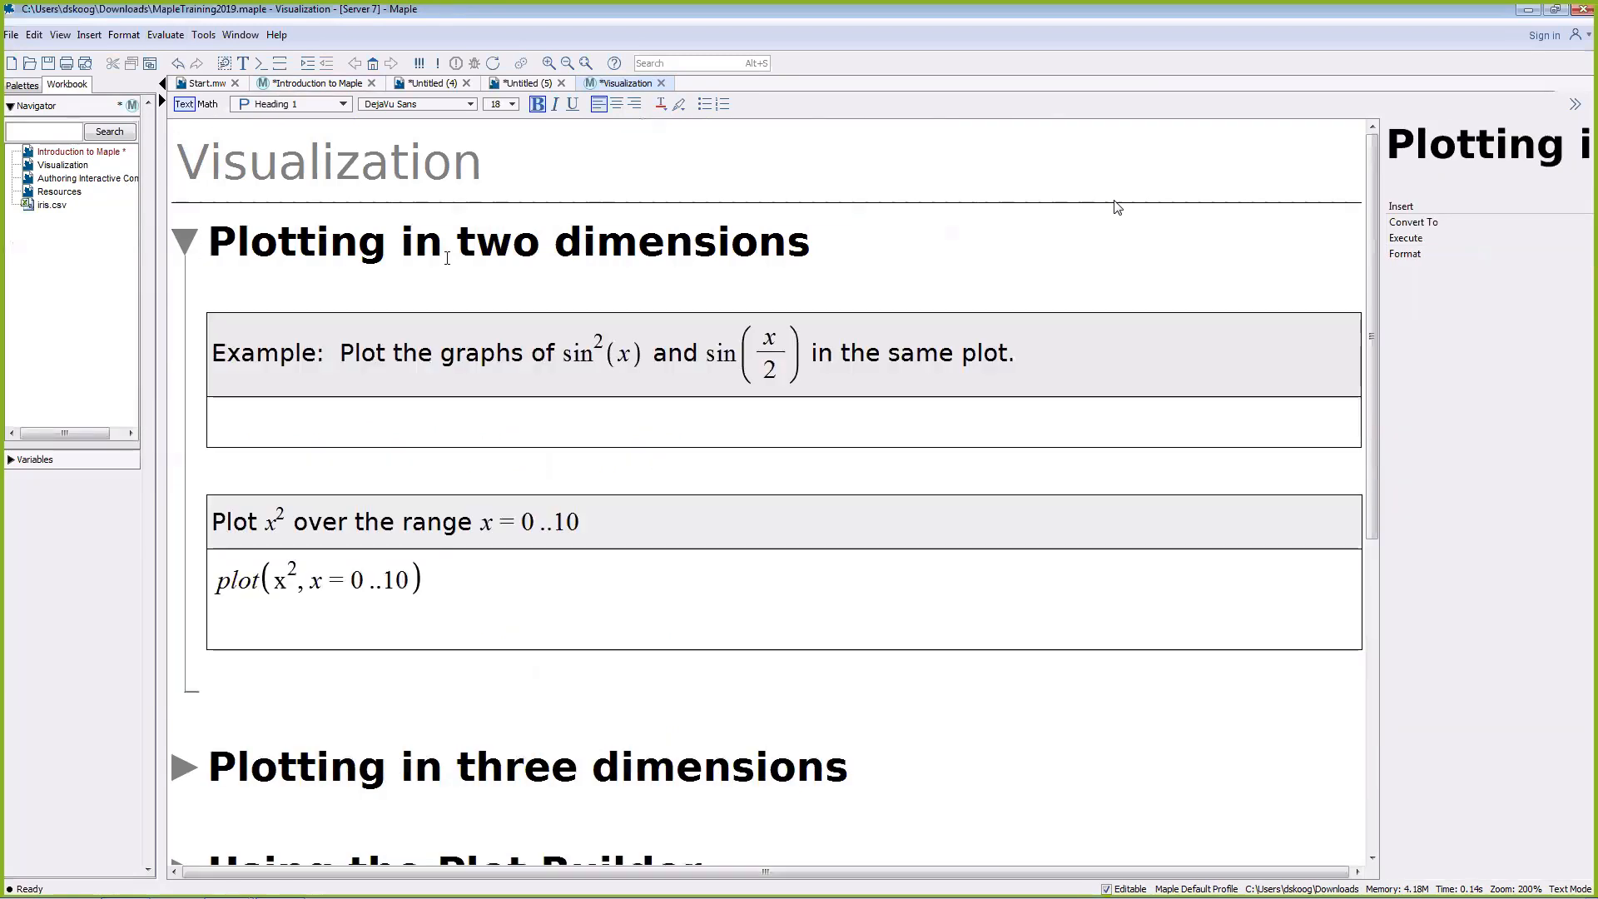
Step: Move sin²(x) and sin(x/2) from the first example's text into the empty cell below and evaluate each expression
left_click(485, 427)
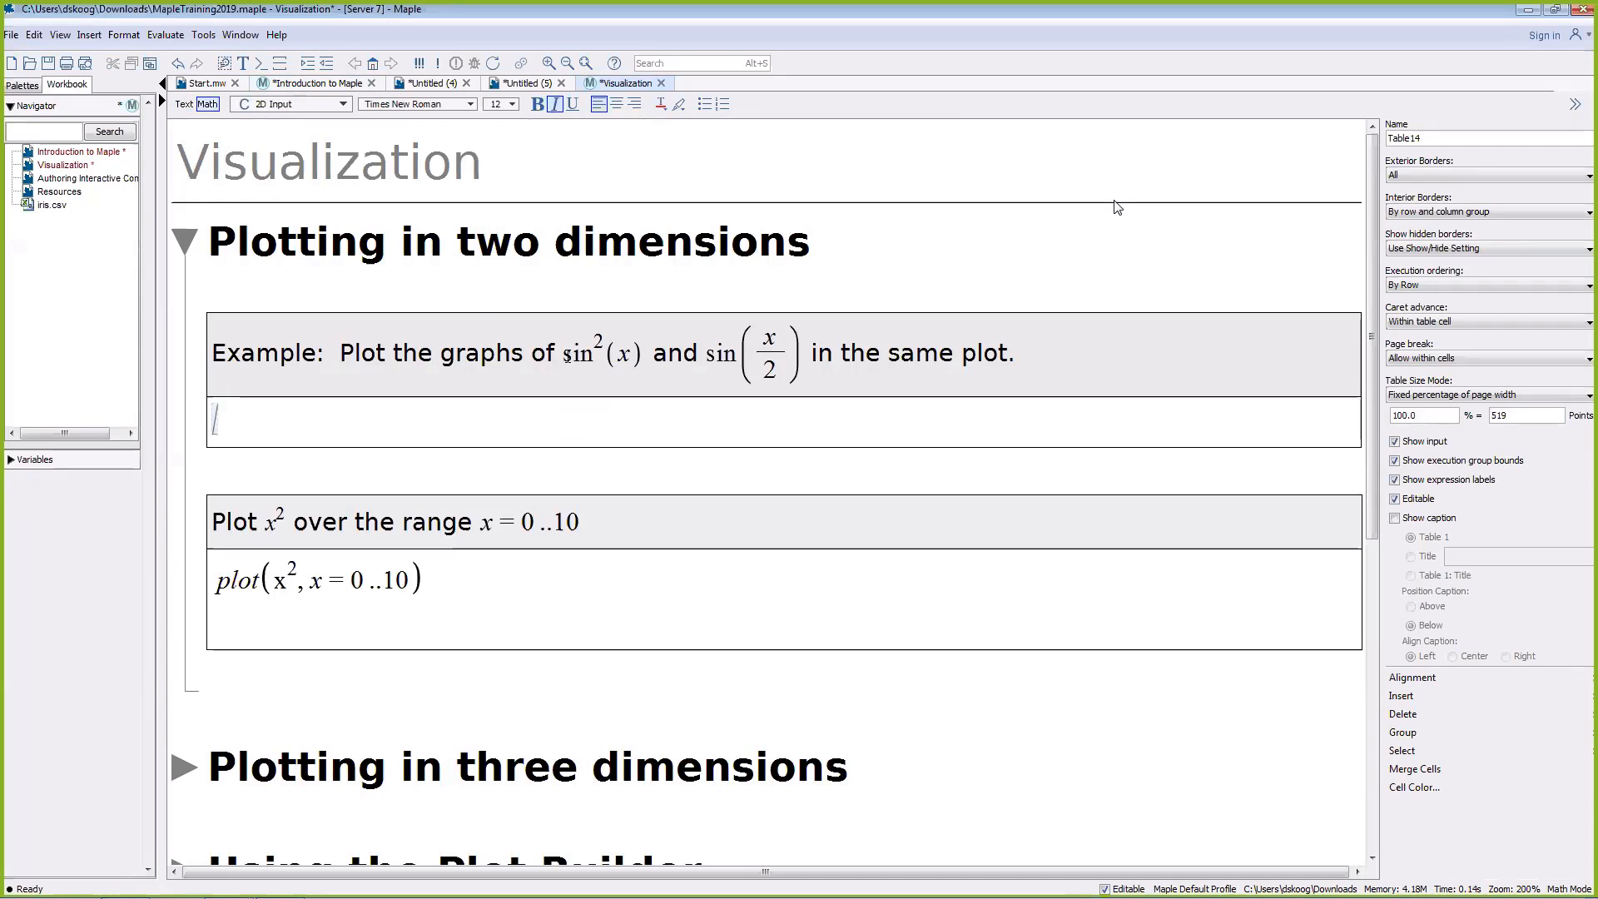
left_click_drag(563, 355, 450, 431)
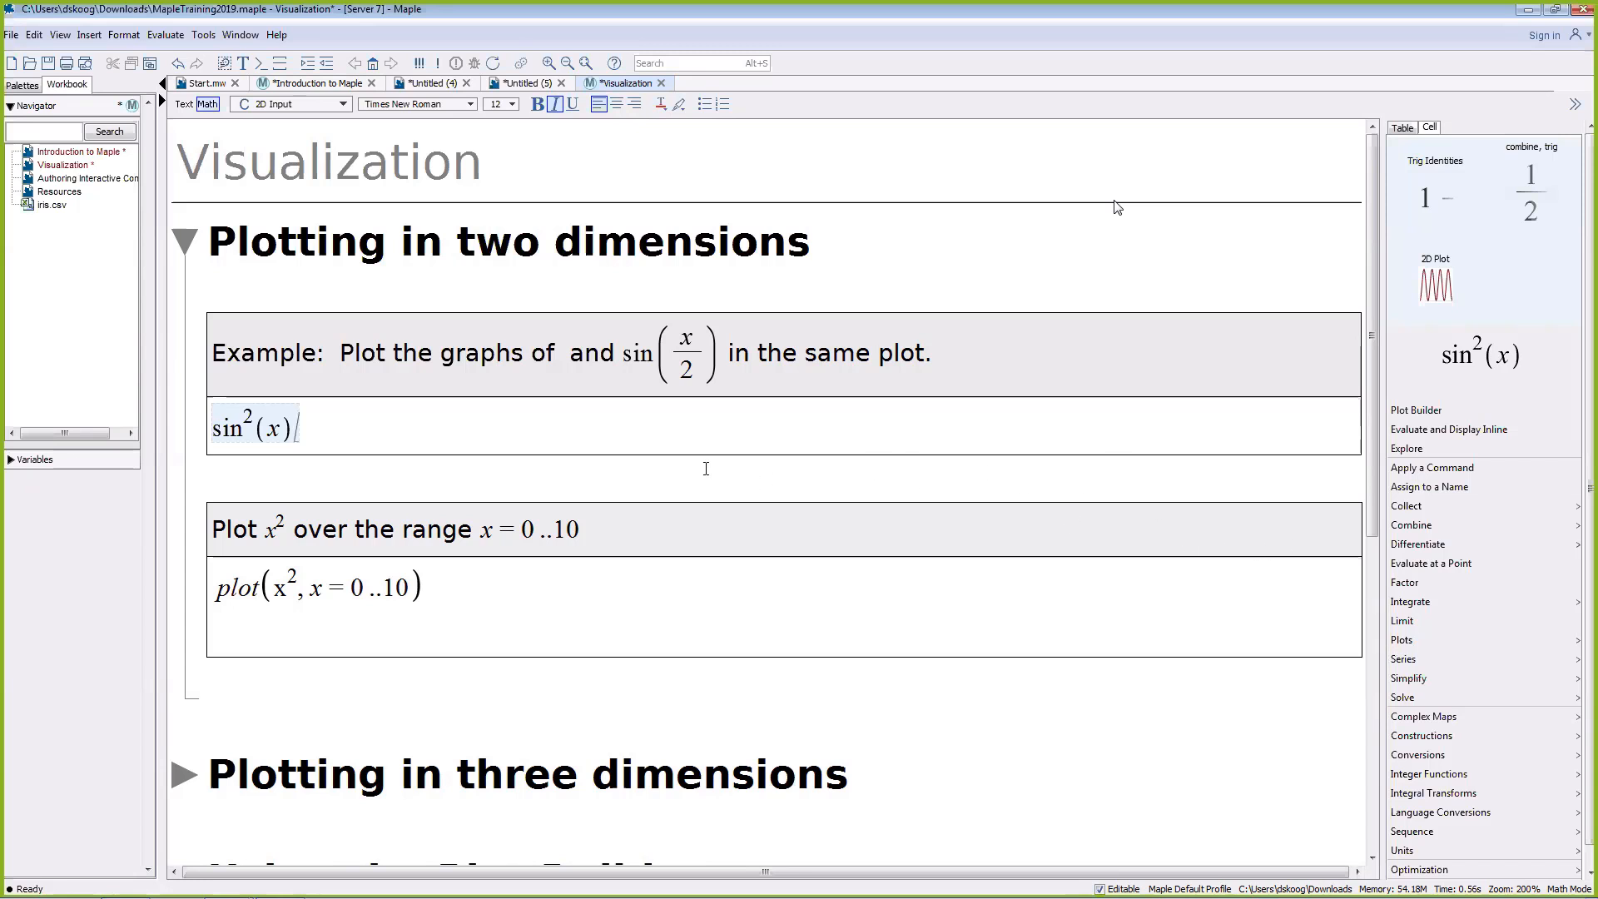
key("Return")
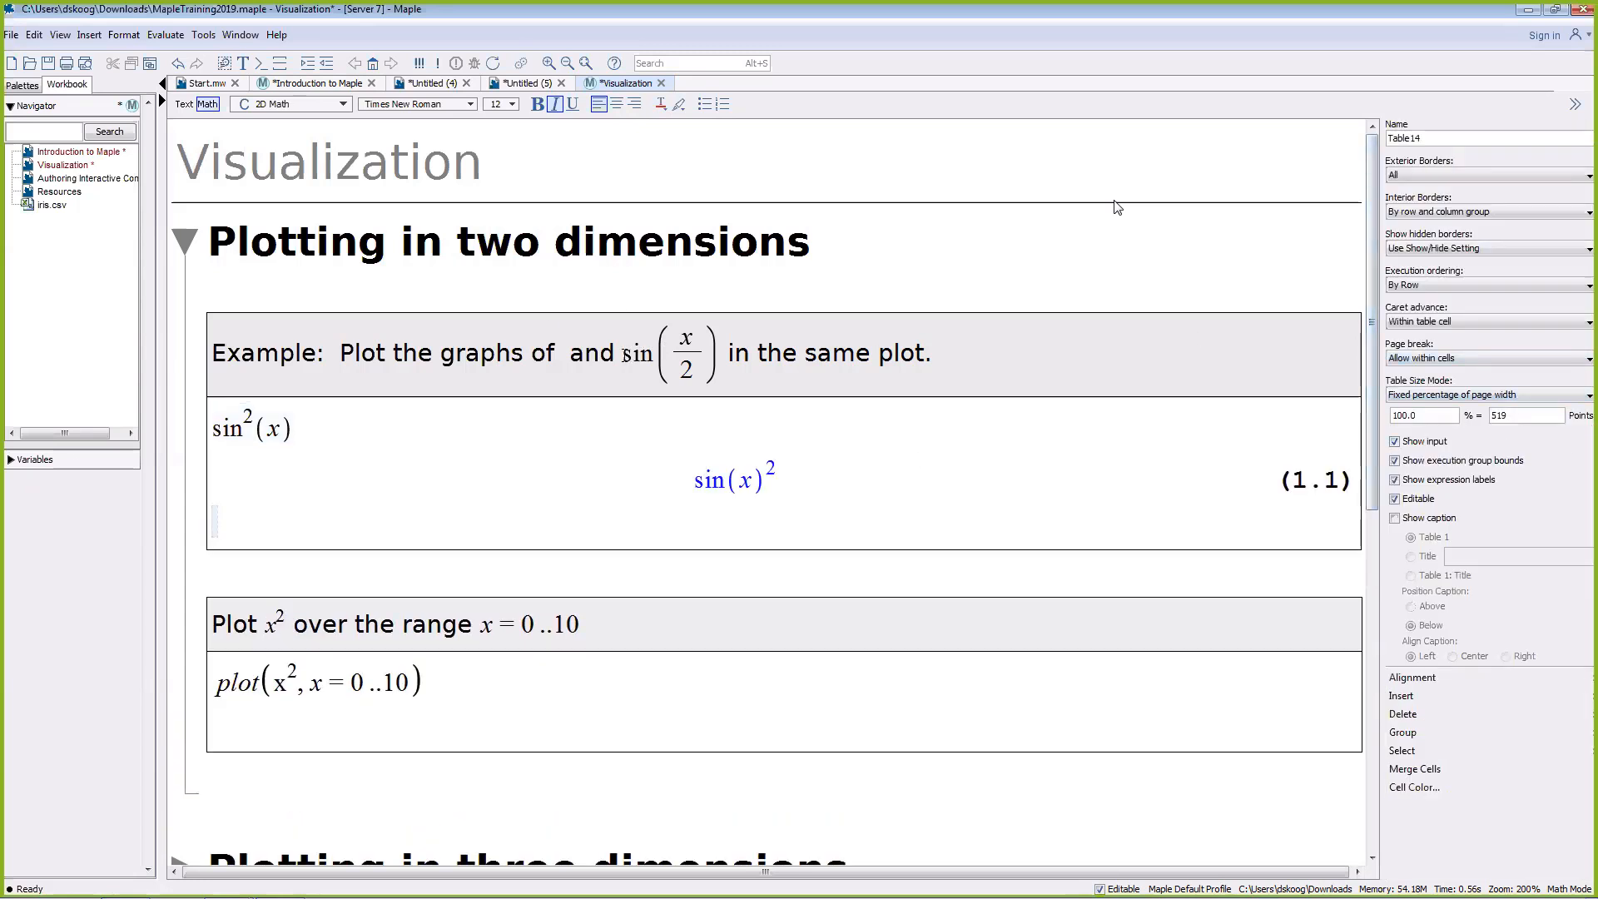
left_click(626, 356)
left_click_drag(626, 357, 341, 514)
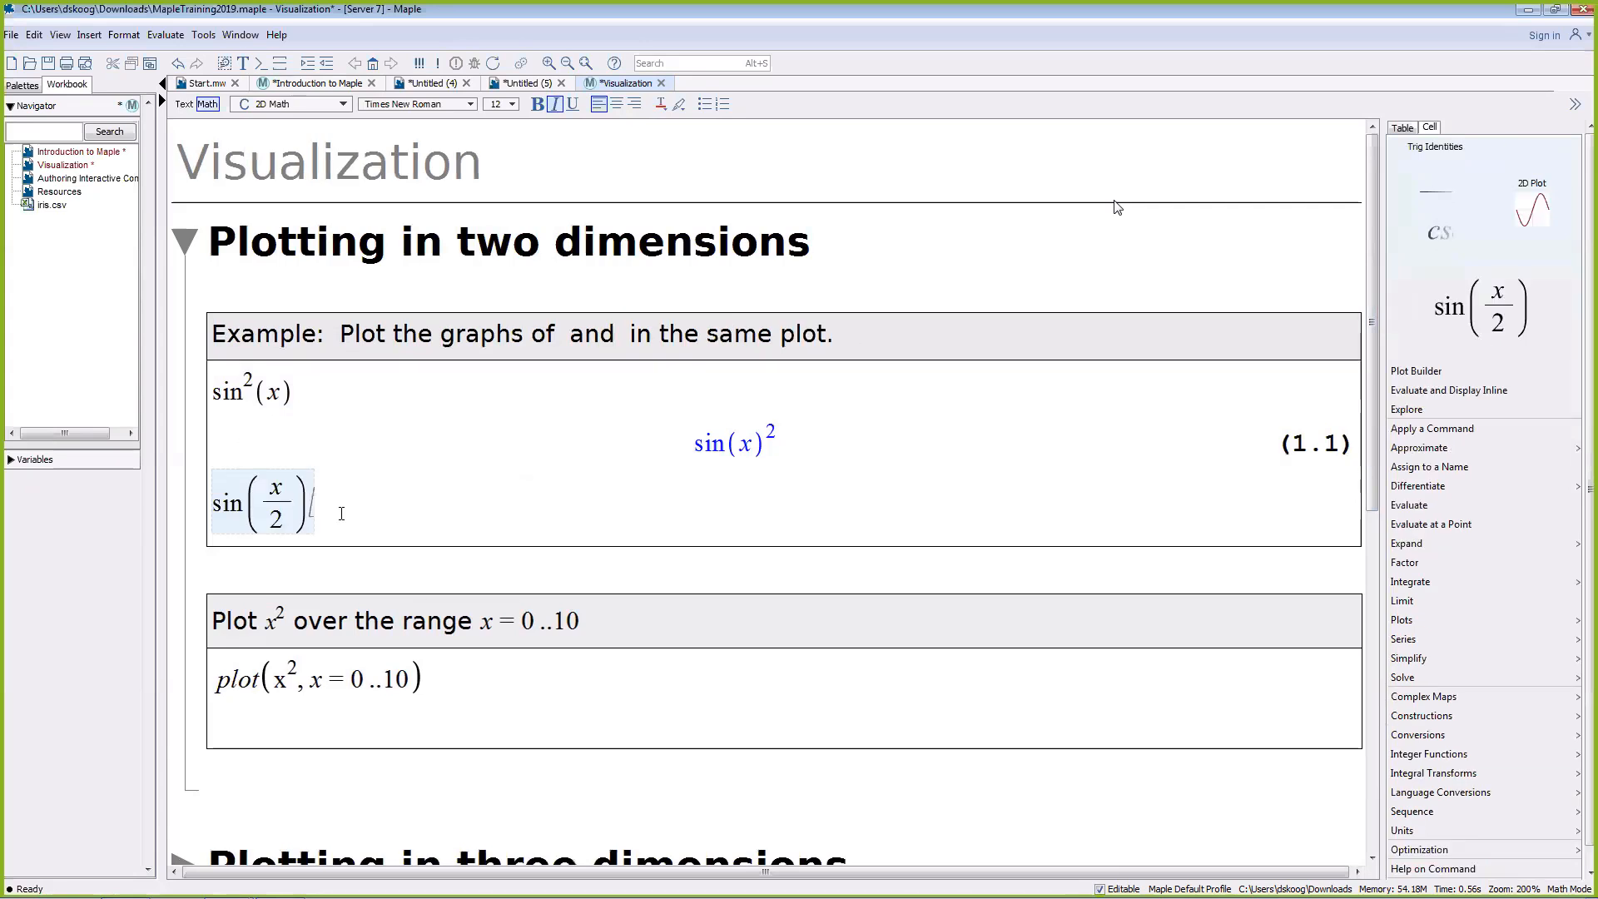
key("Return")
Step: Create a 2D plot from the evaluated sin(x/2) result
scroll(708, 483, "down", 3)
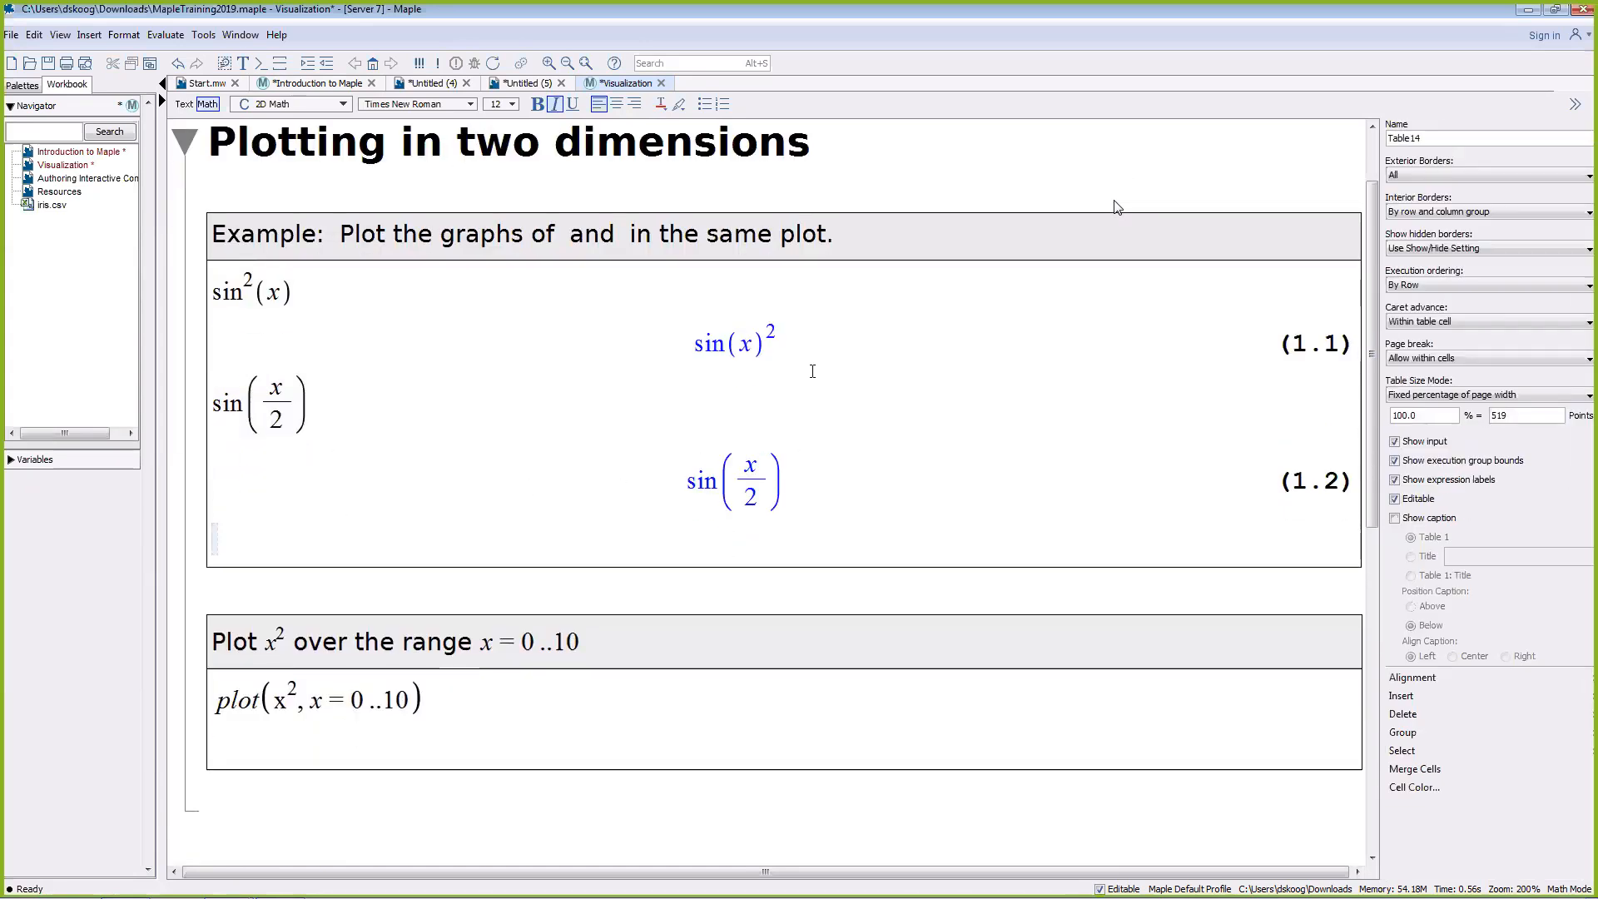
left_click(798, 473)
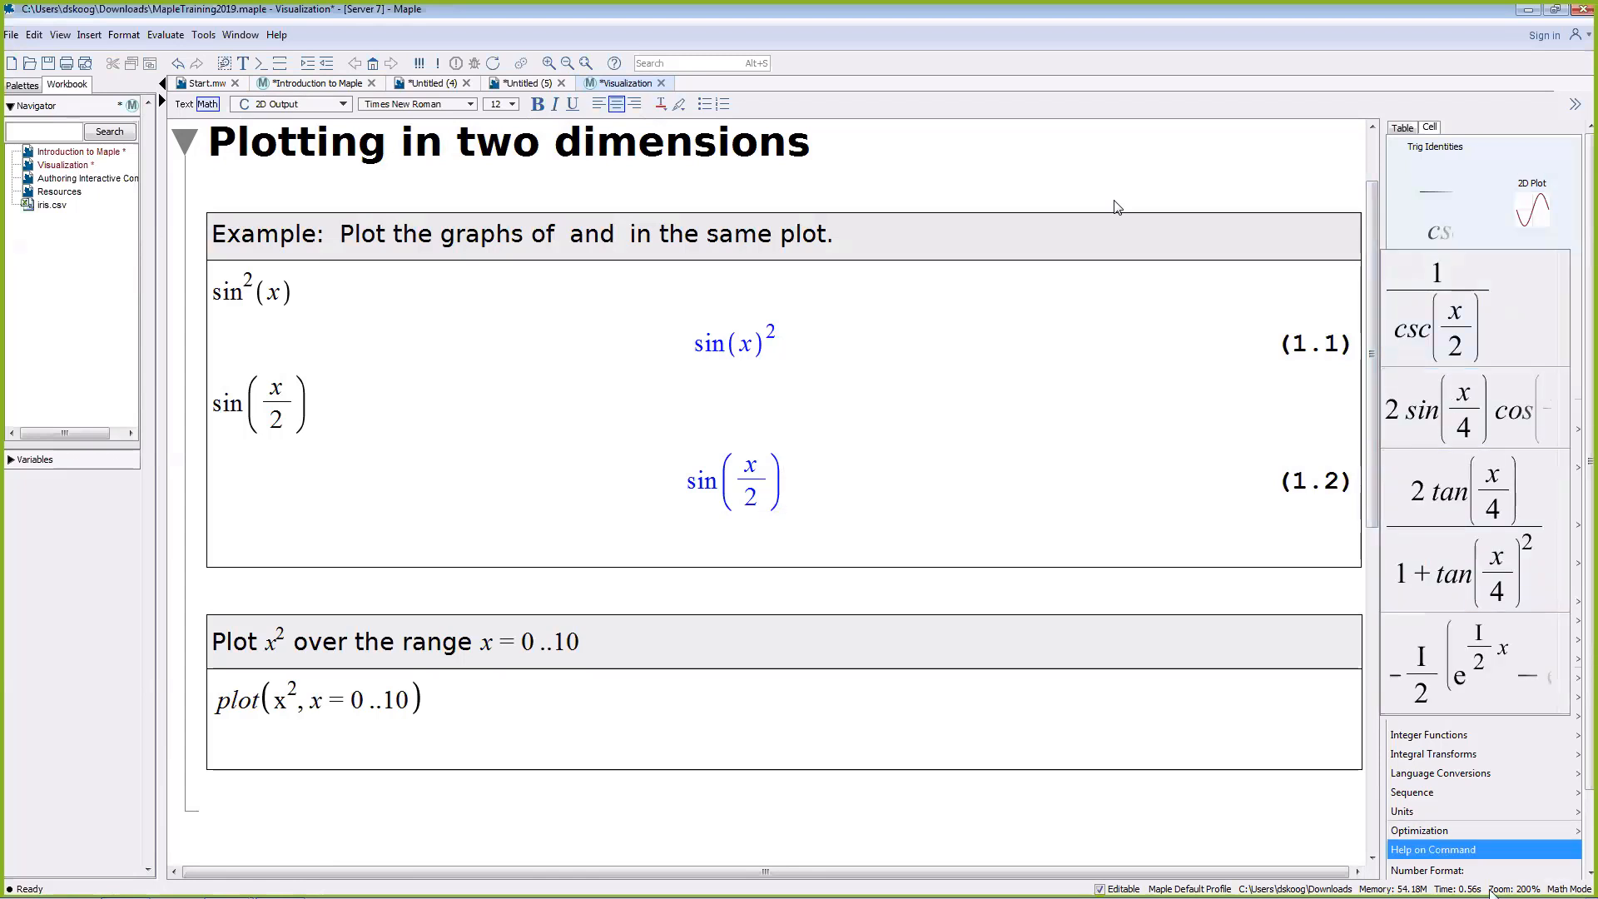
double_click(849, 478)
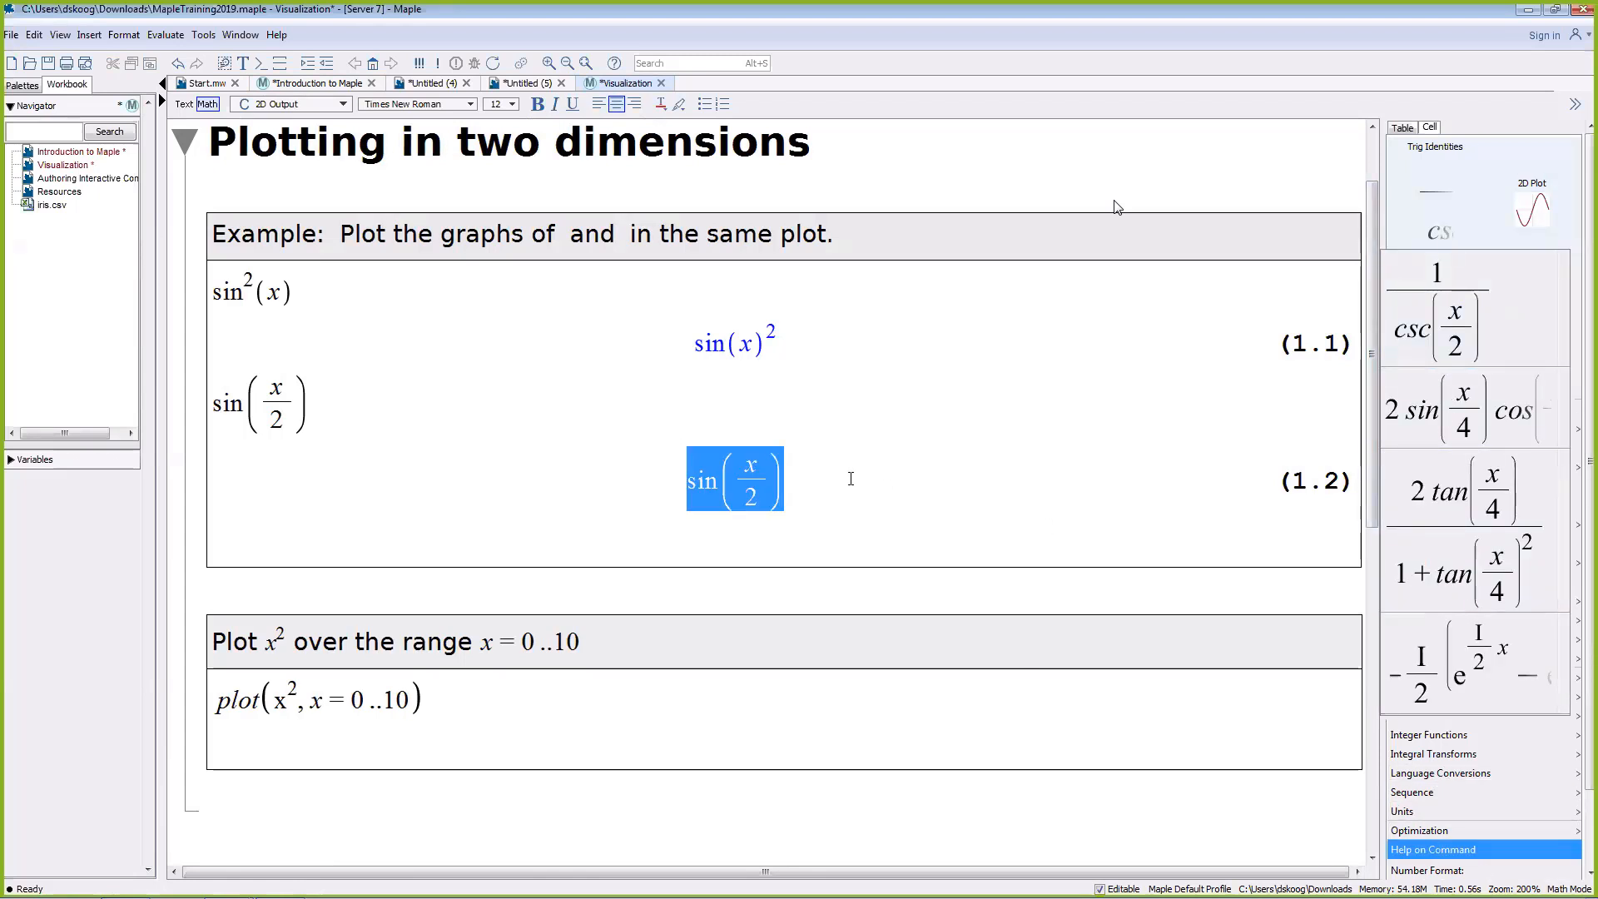
left_click(1534, 200)
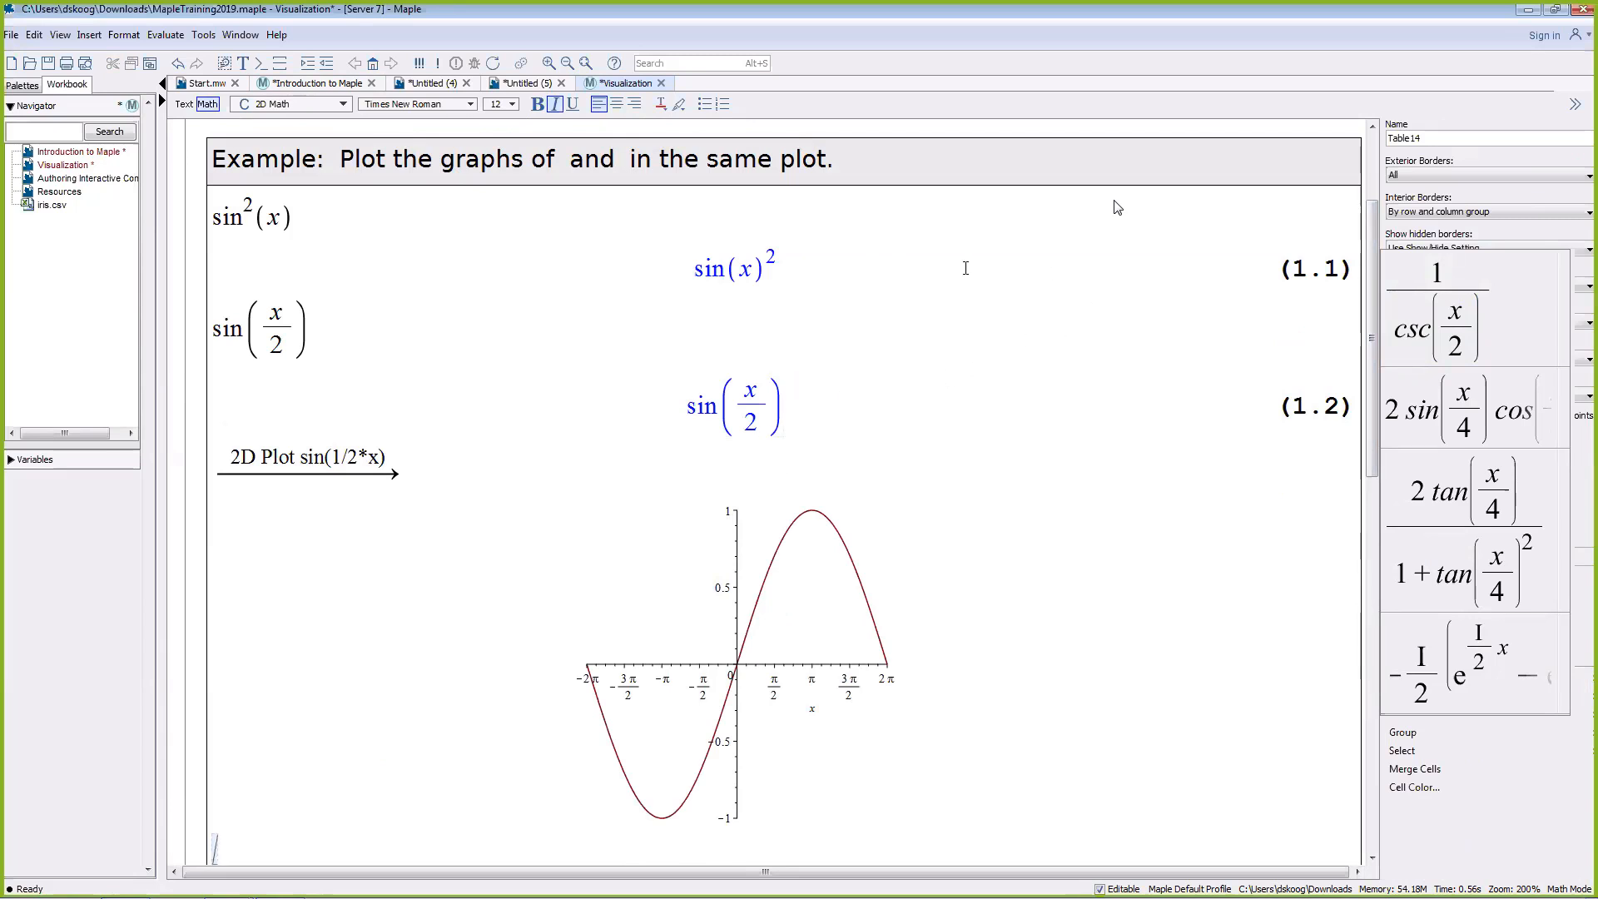
Step: Add the sin(x)² result to the existing sin(x/2) plot as a second curve
left_click_drag(664, 262, 796, 264)
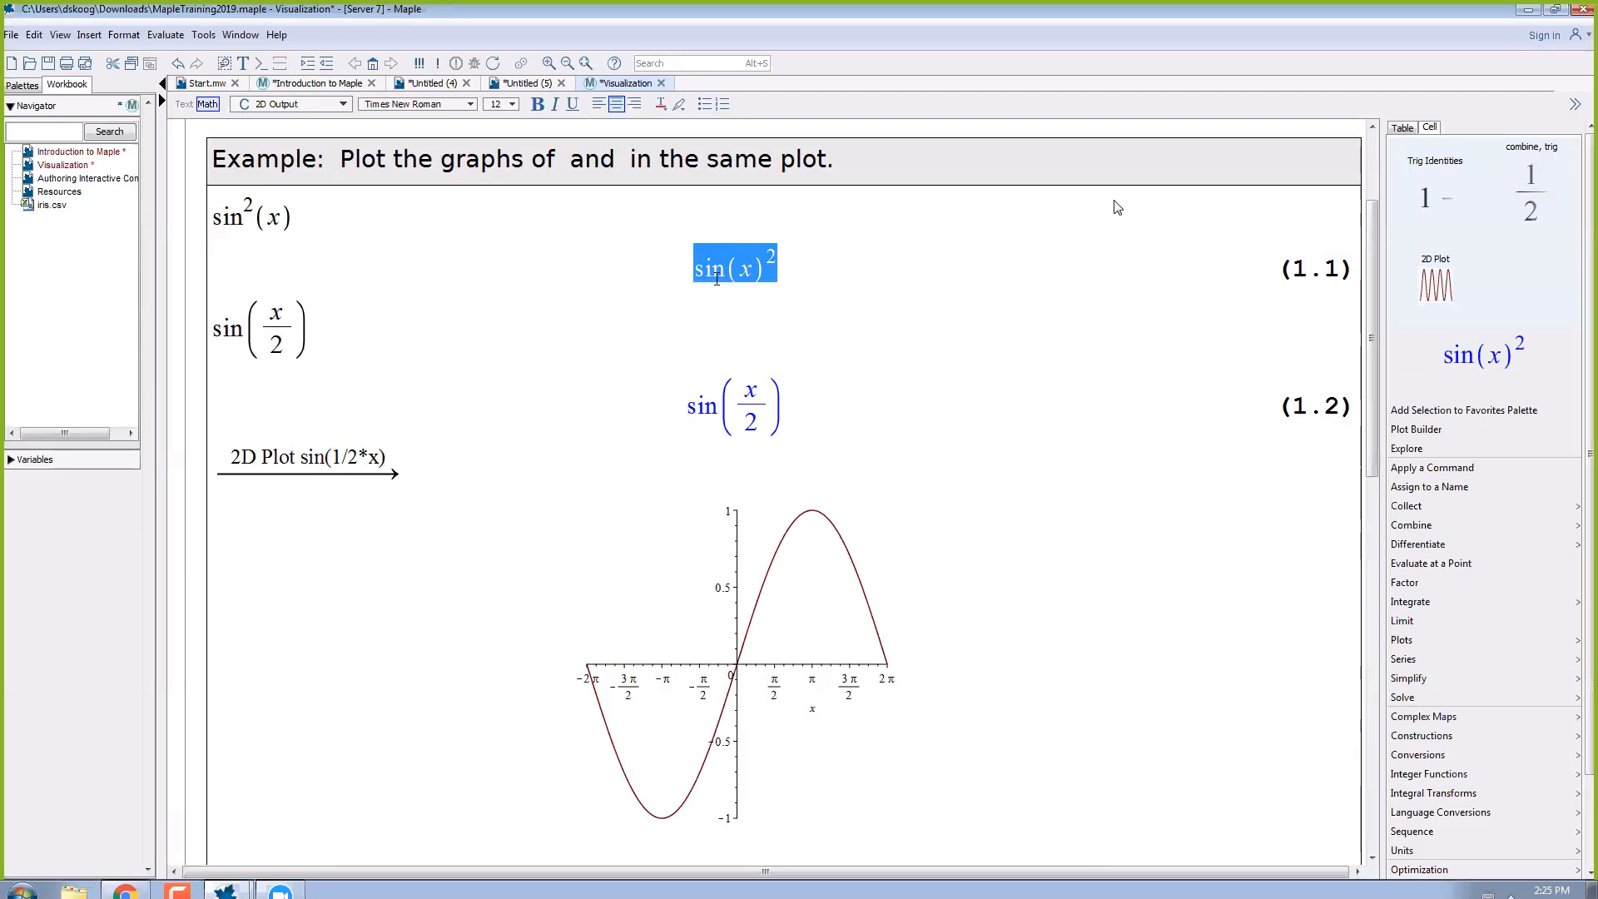
left_click_drag(721, 276, 773, 624)
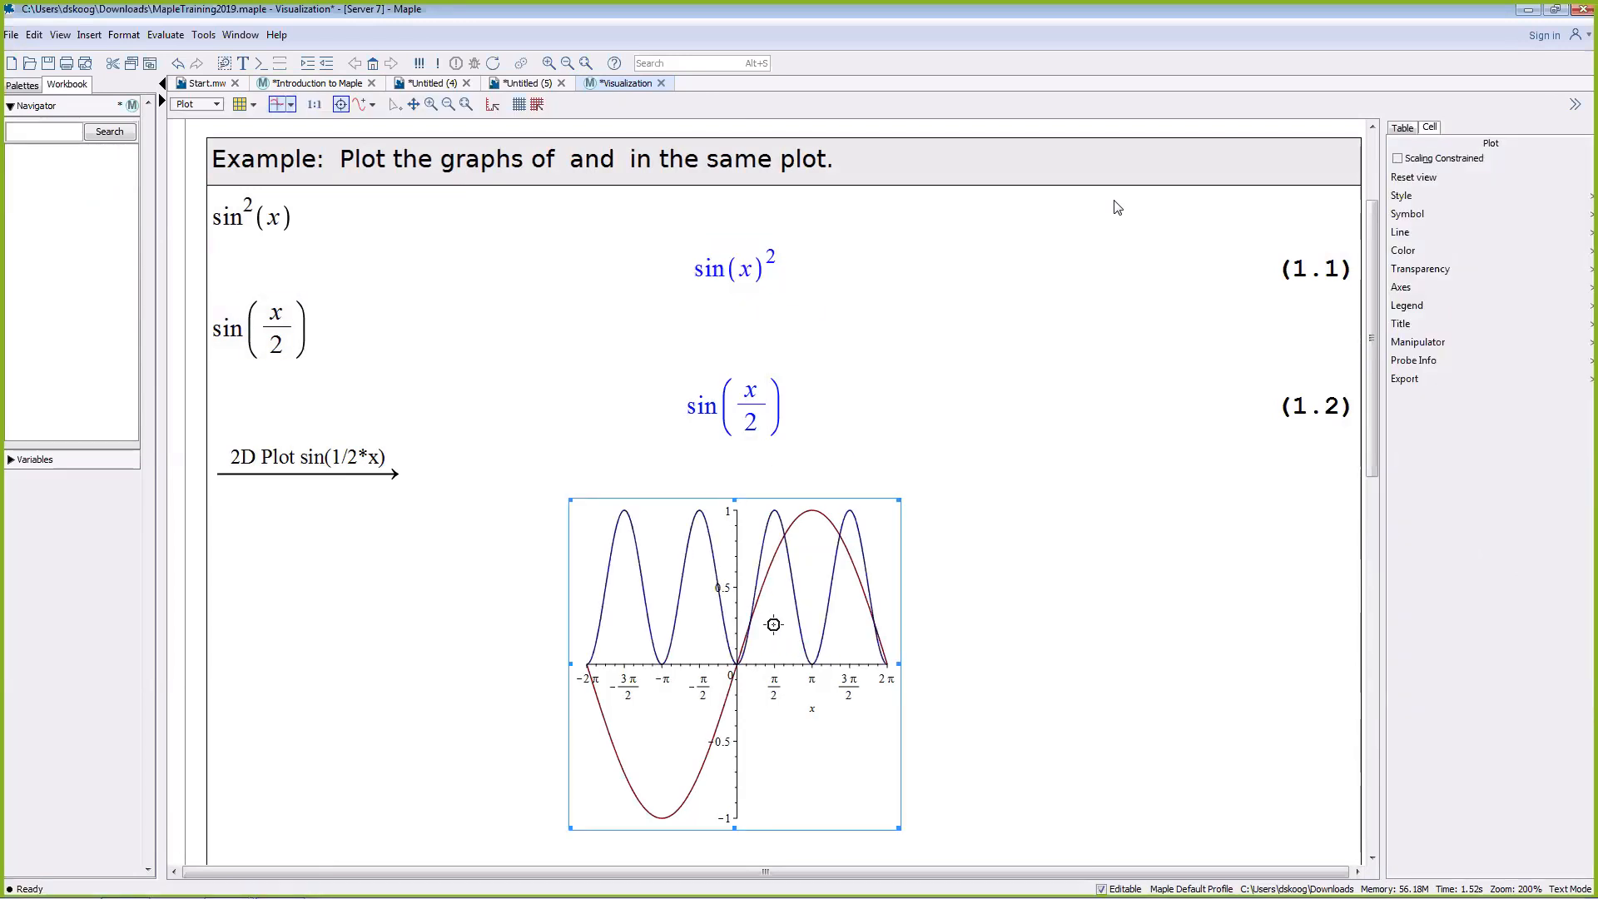
left_click(762, 574)
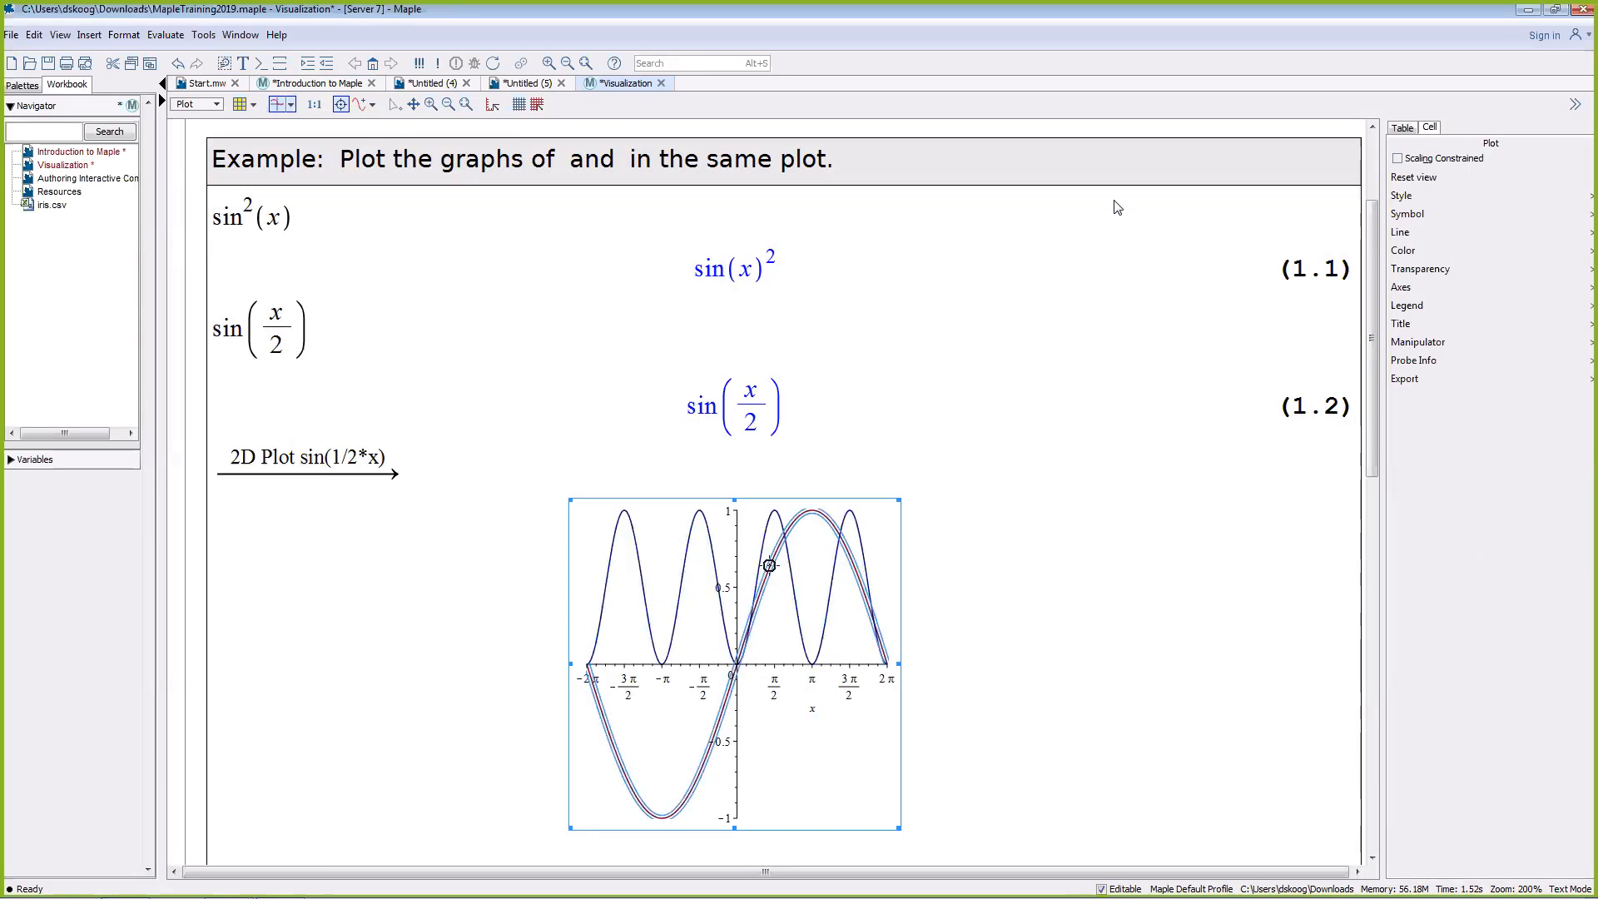
left_click_drag(705, 413, 814, 400)
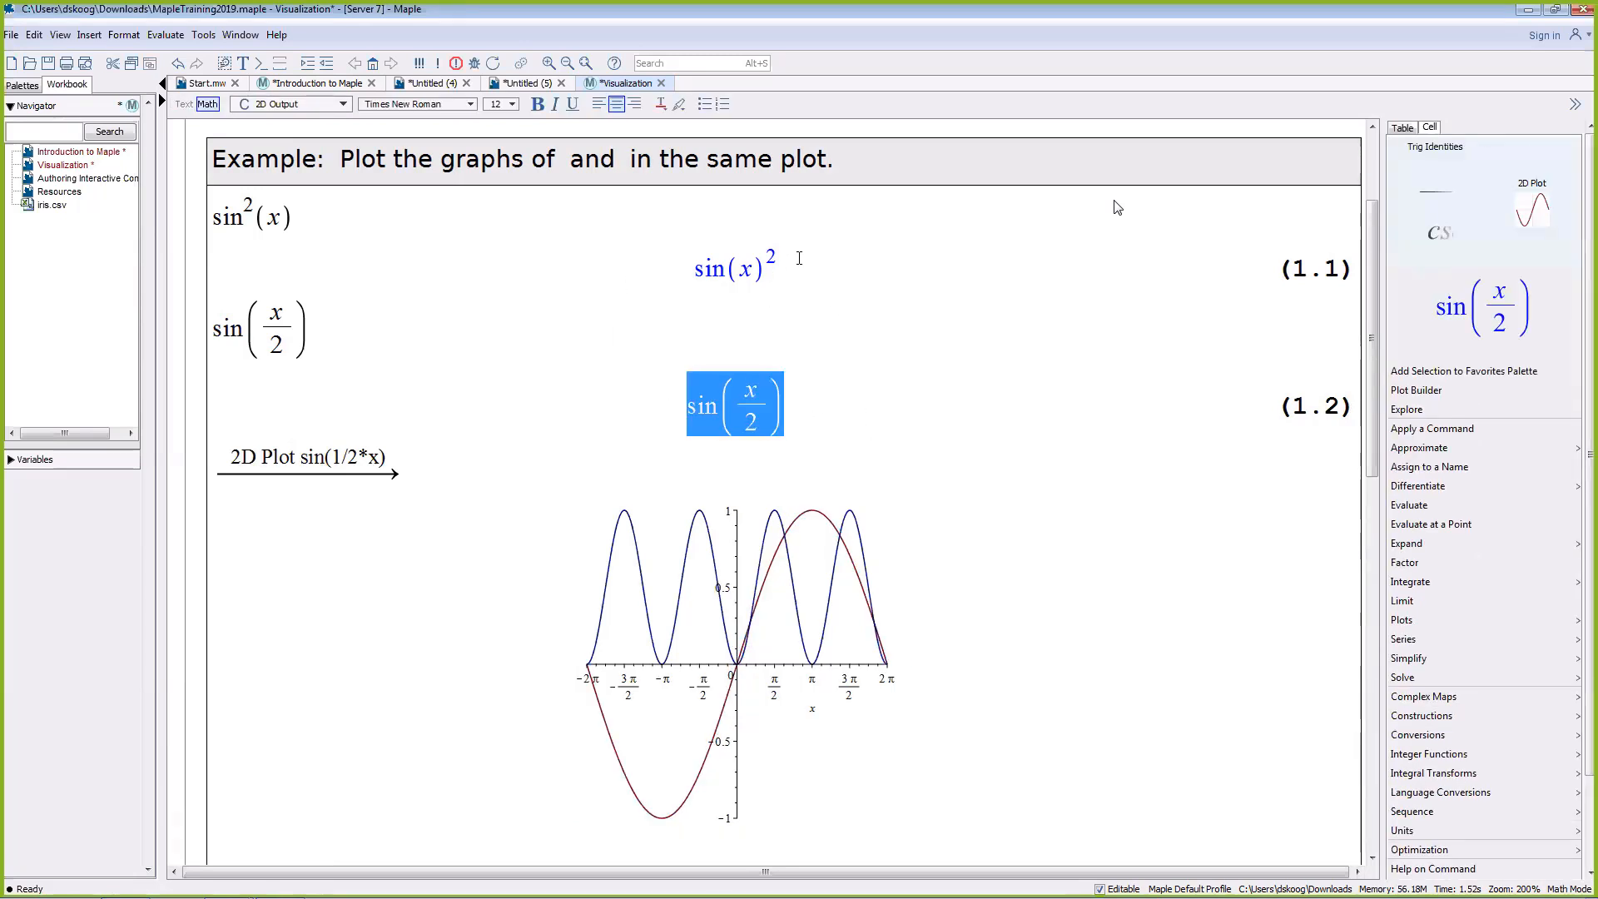
left_click(797, 272)
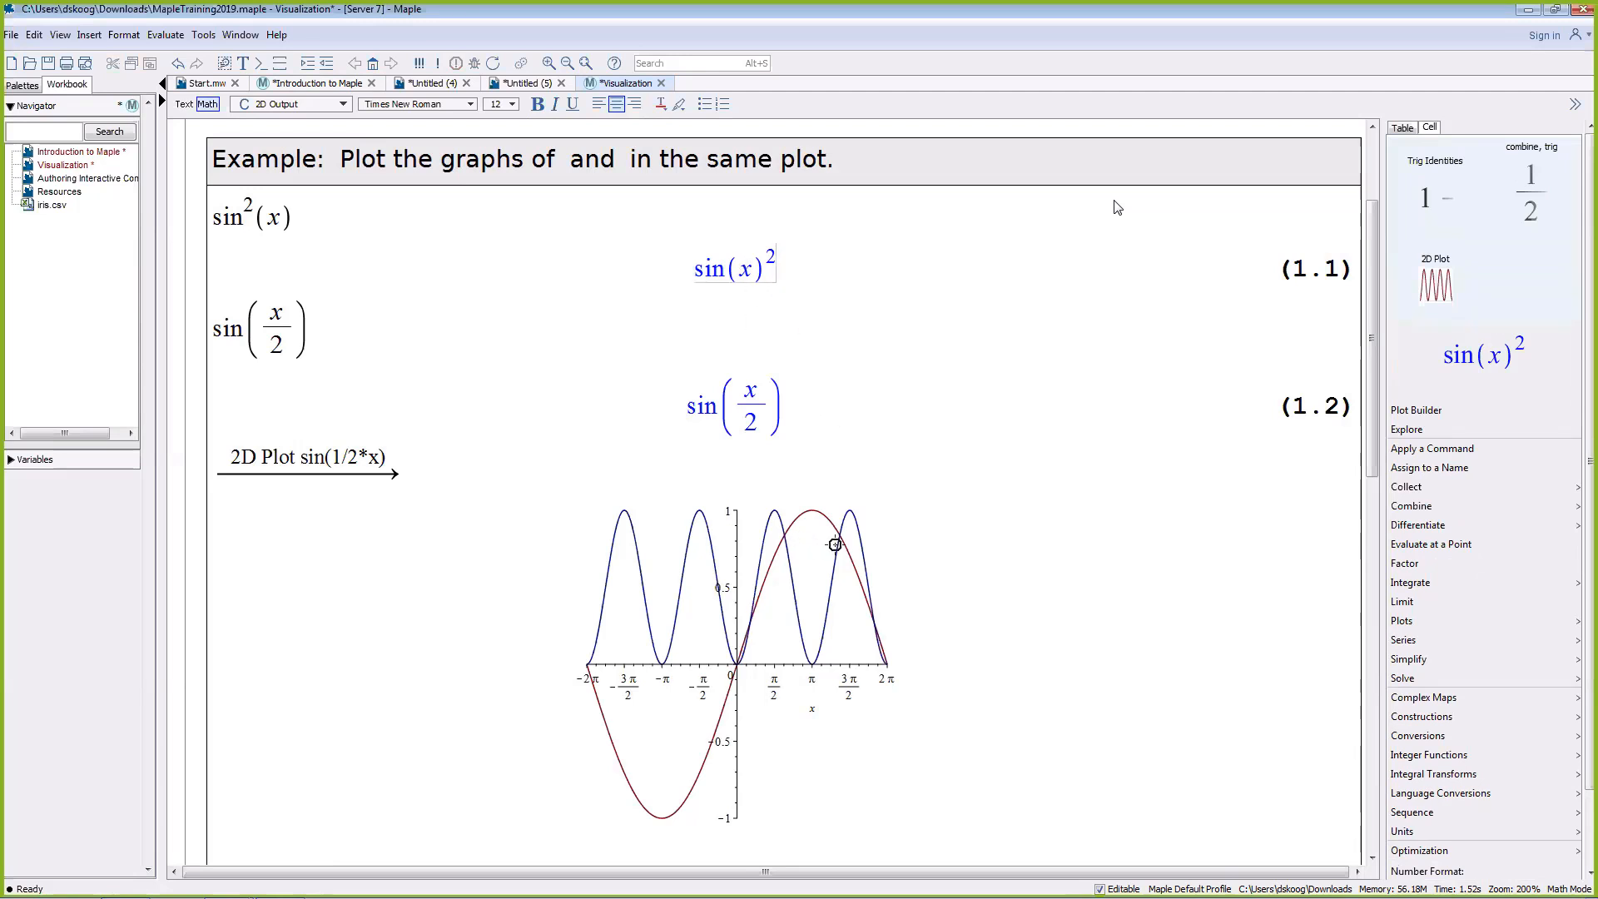
left_click(878, 524)
Step: Evaluate the prepared plot command for x² over the range x = 0..10
scroll(536, 518, "down", 8)
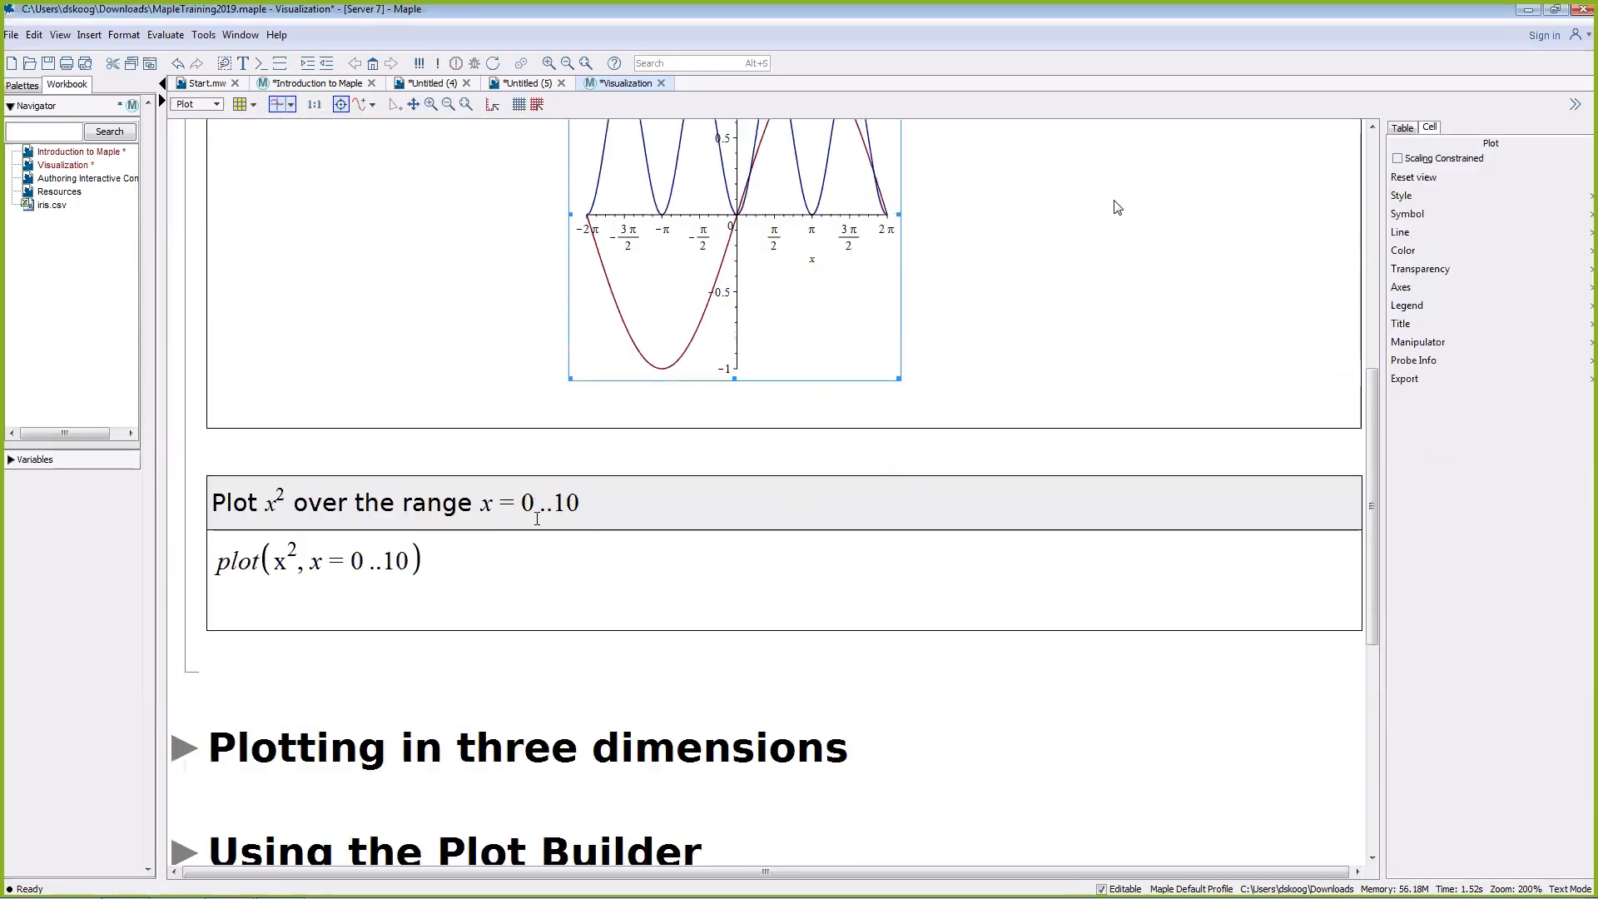
left_click(533, 557)
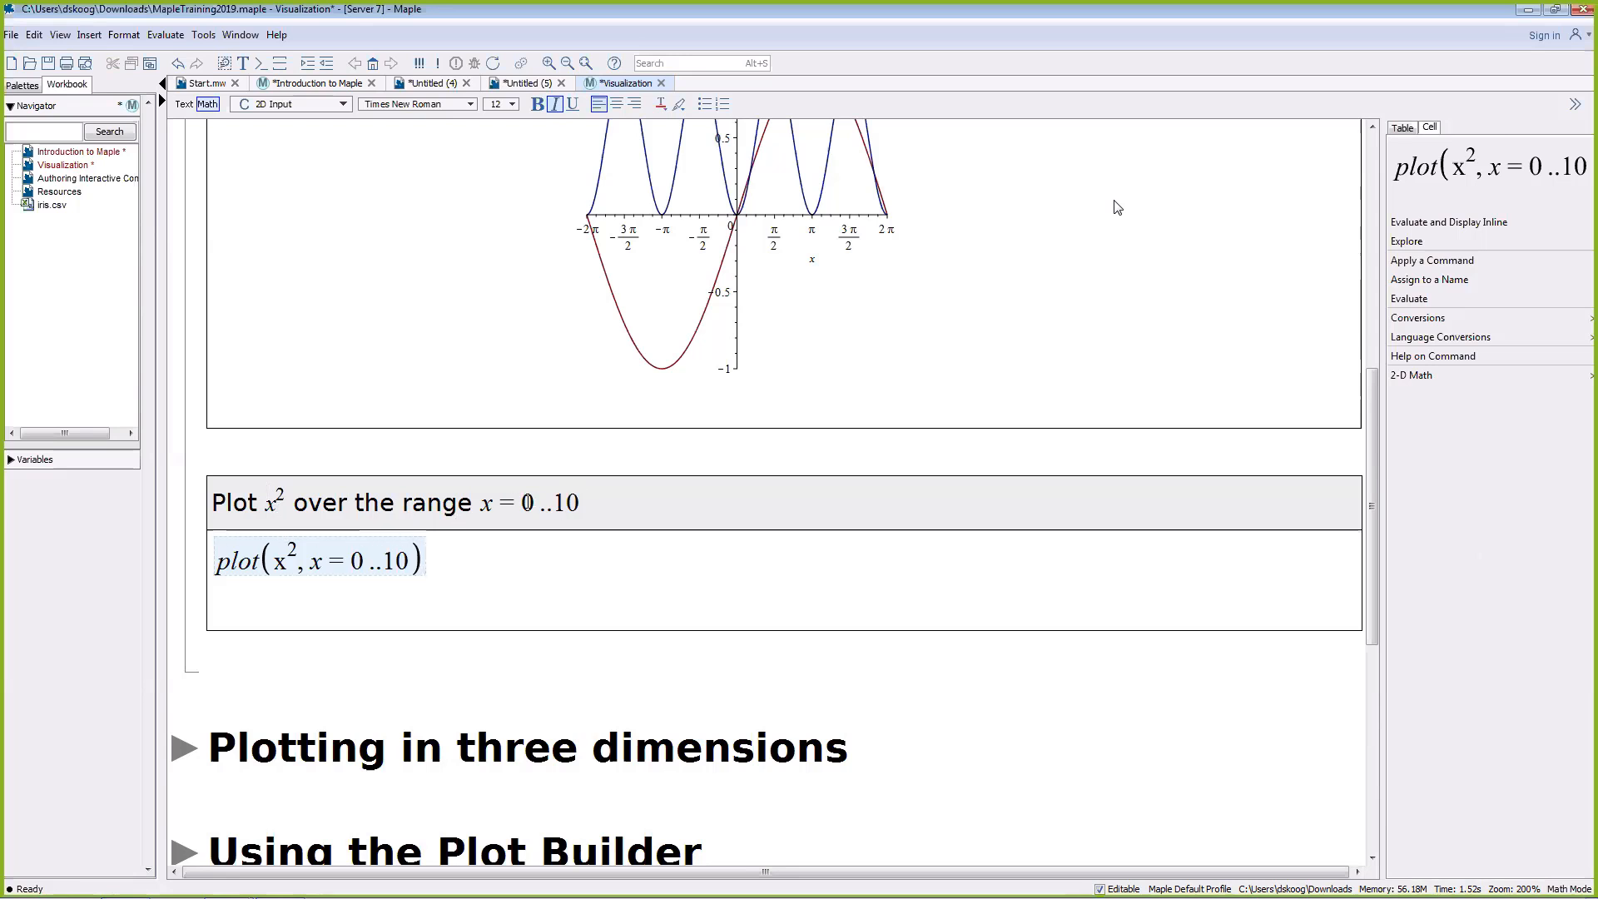
left_click(253, 565)
left_click(383, 565)
left_click_drag(397, 562, 409, 562)
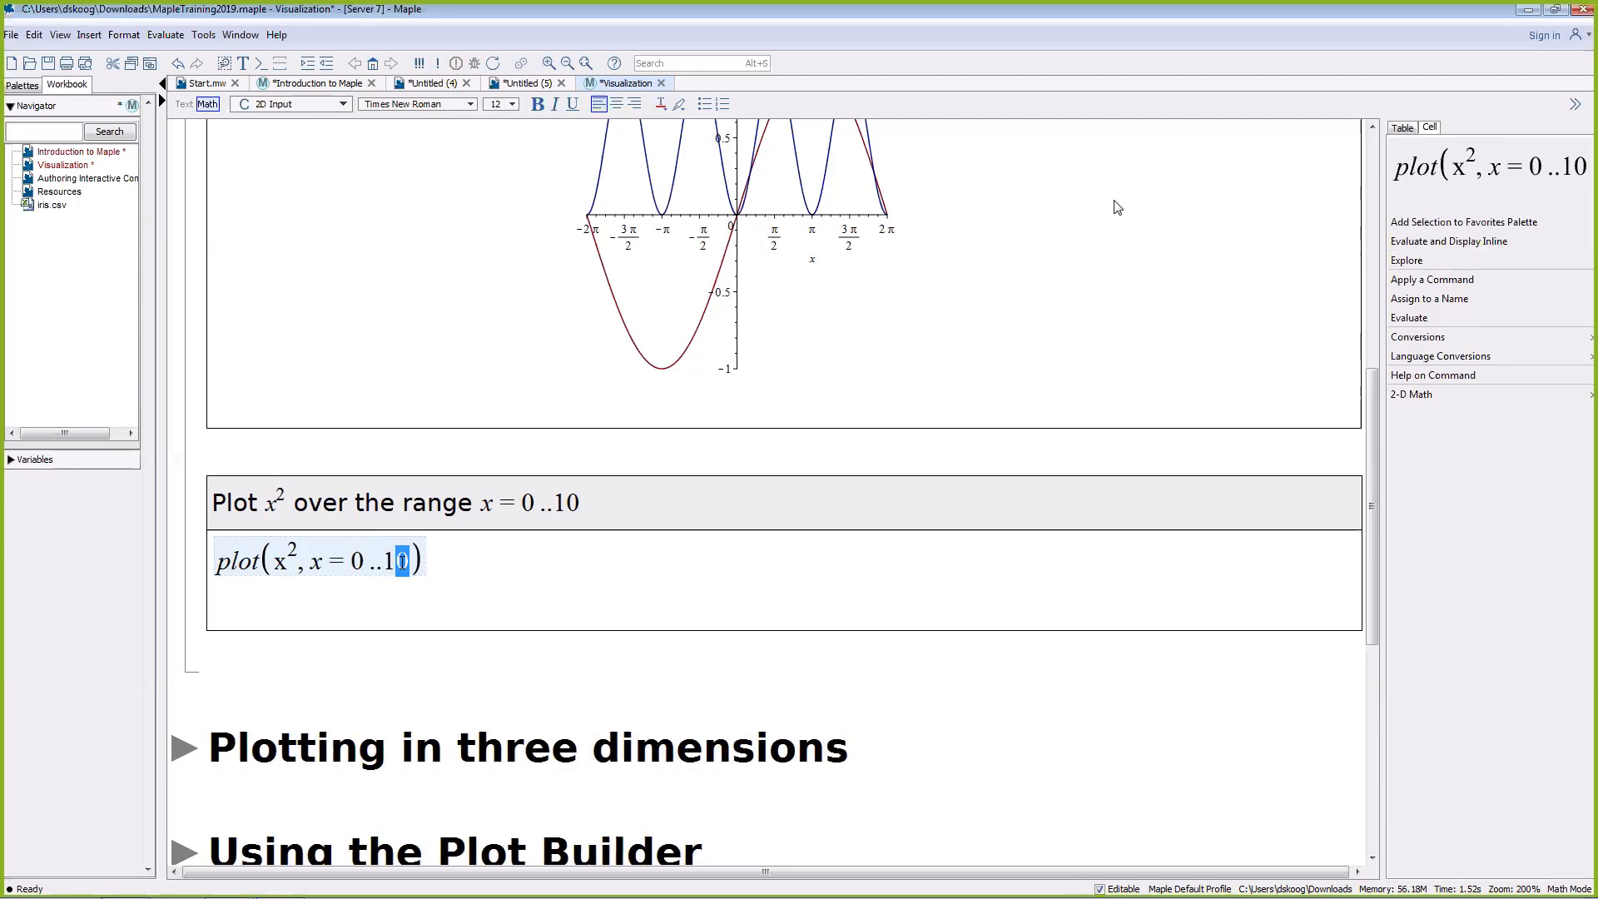
key("Return")
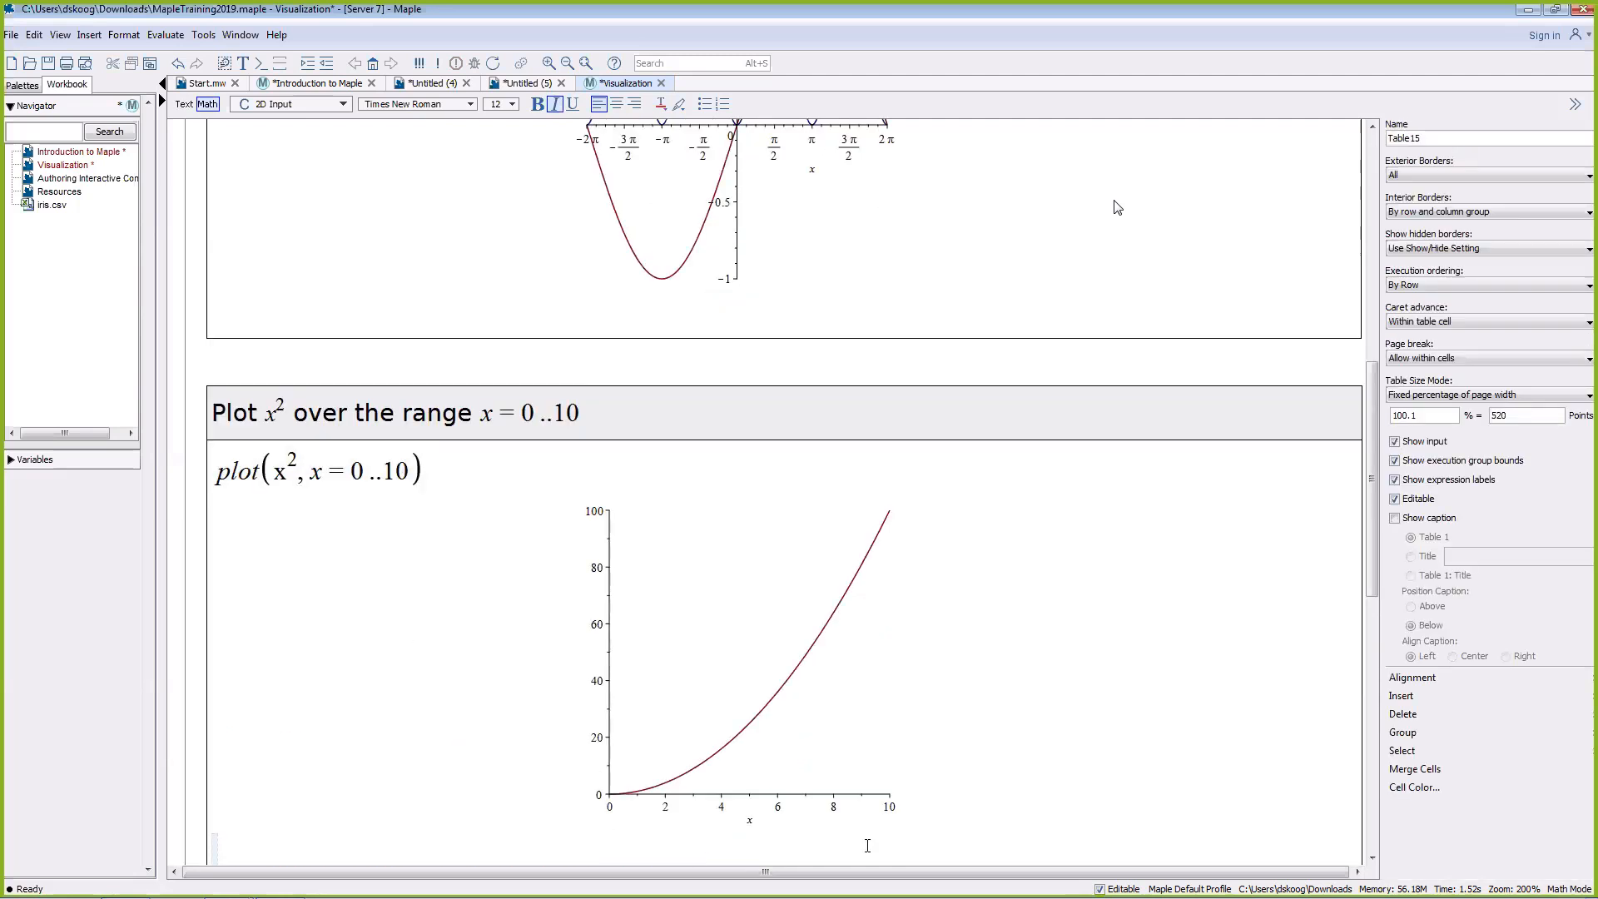
Step: Change the color of the x² curve to Blue
scroll(803, 683, "down", 2)
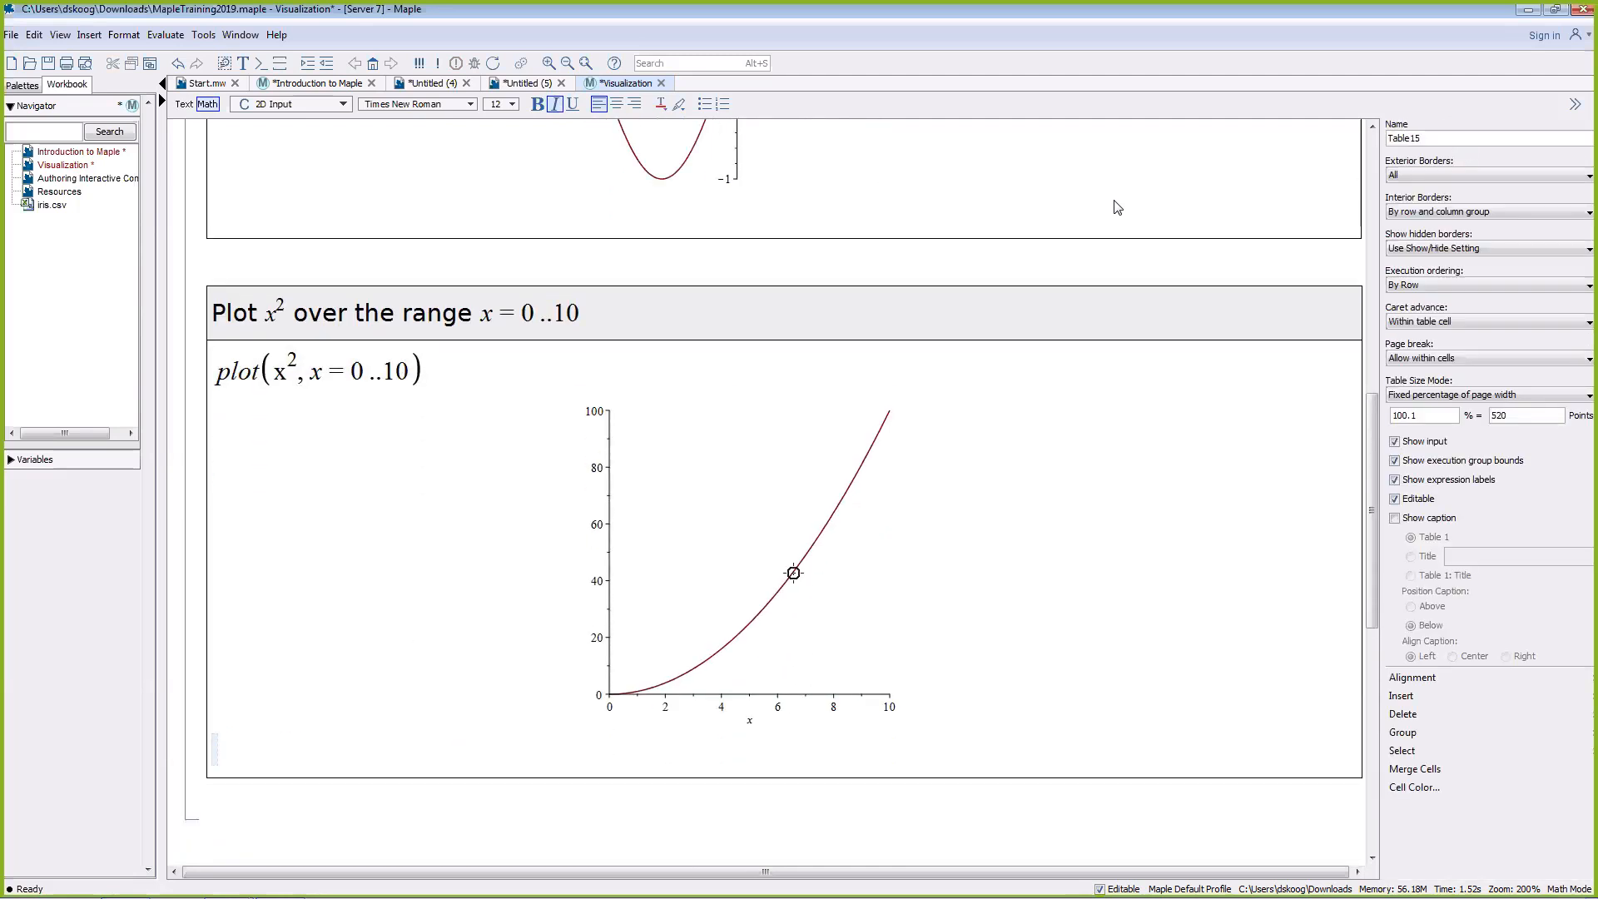
left_click(800, 586)
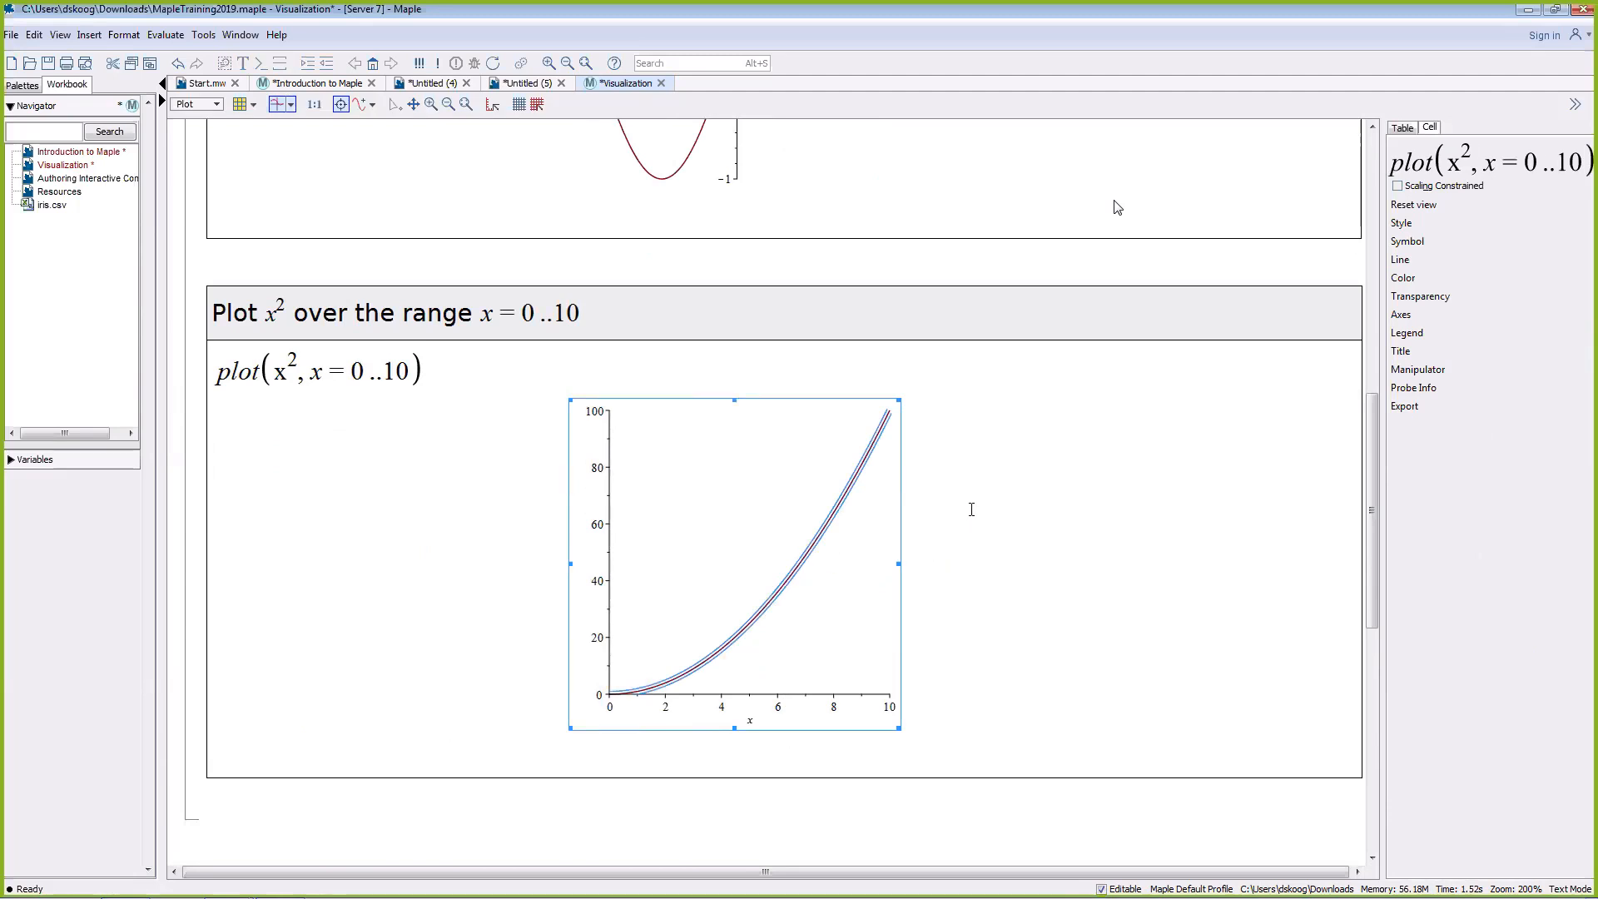
left_click(1429, 278)
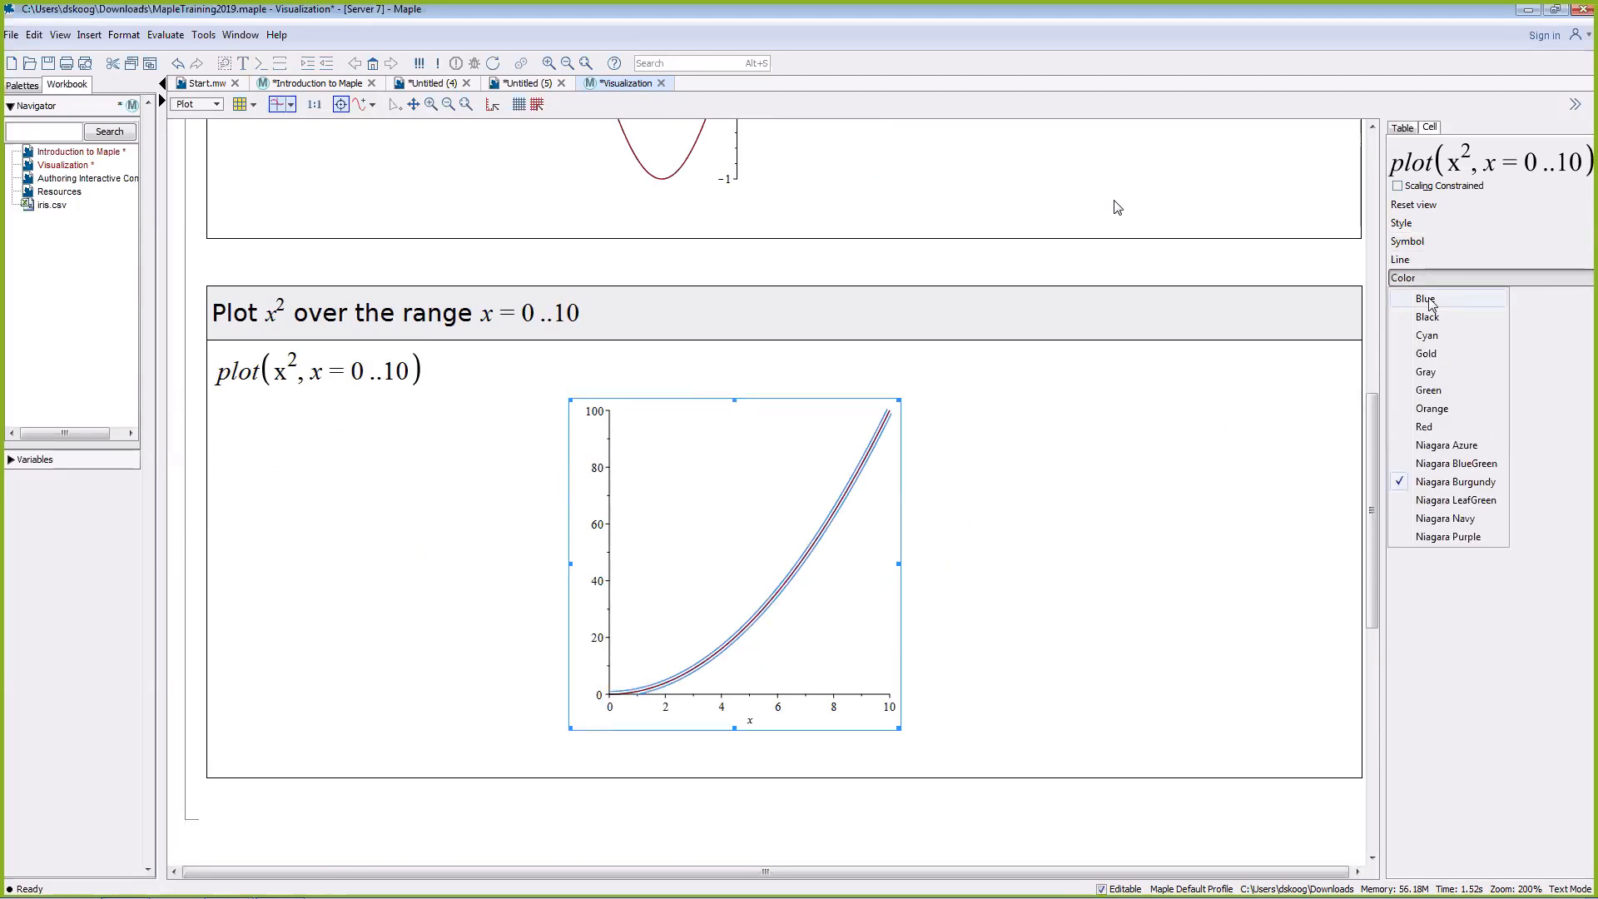
left_click(1431, 301)
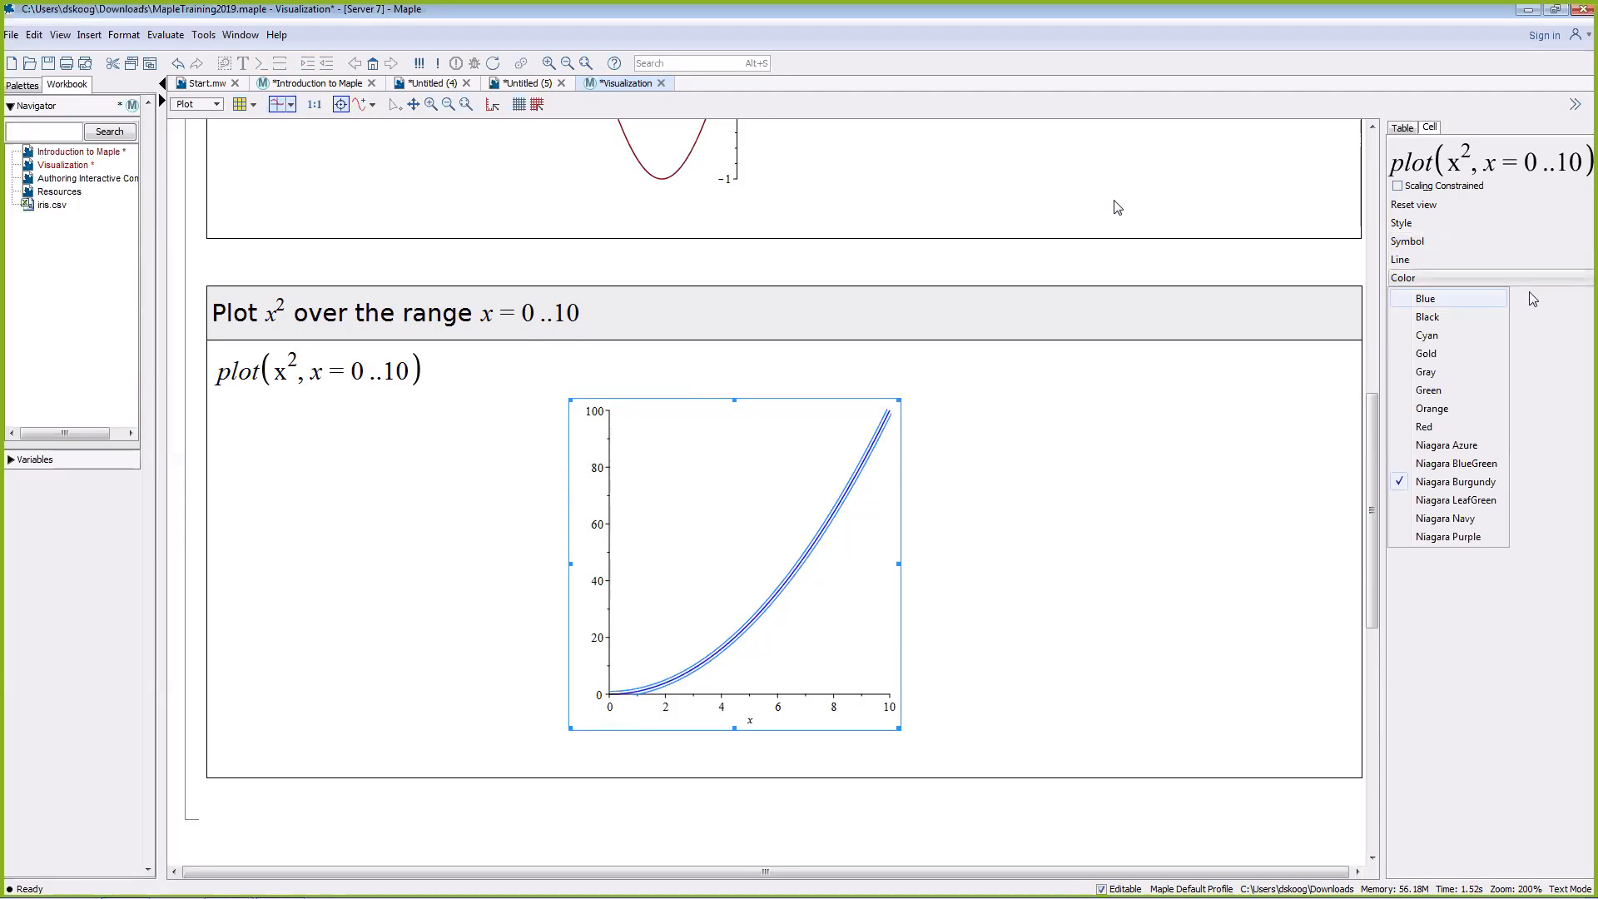
Step: Increase the line width of the x² curve
mouse_move(1514, 315)
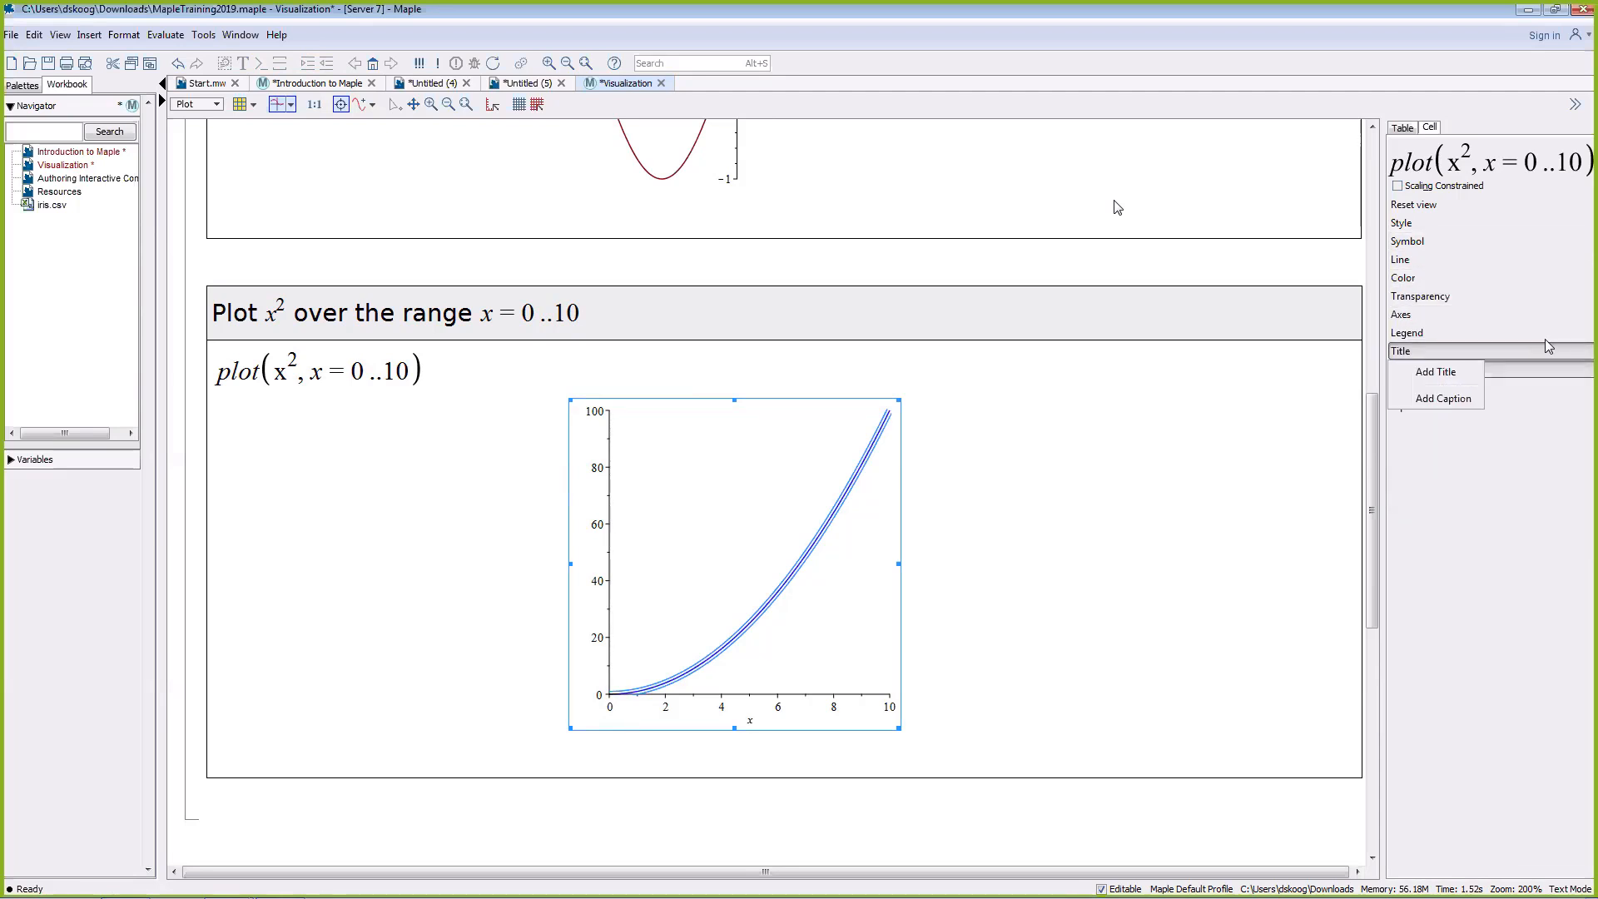
mouse_move(1416, 259)
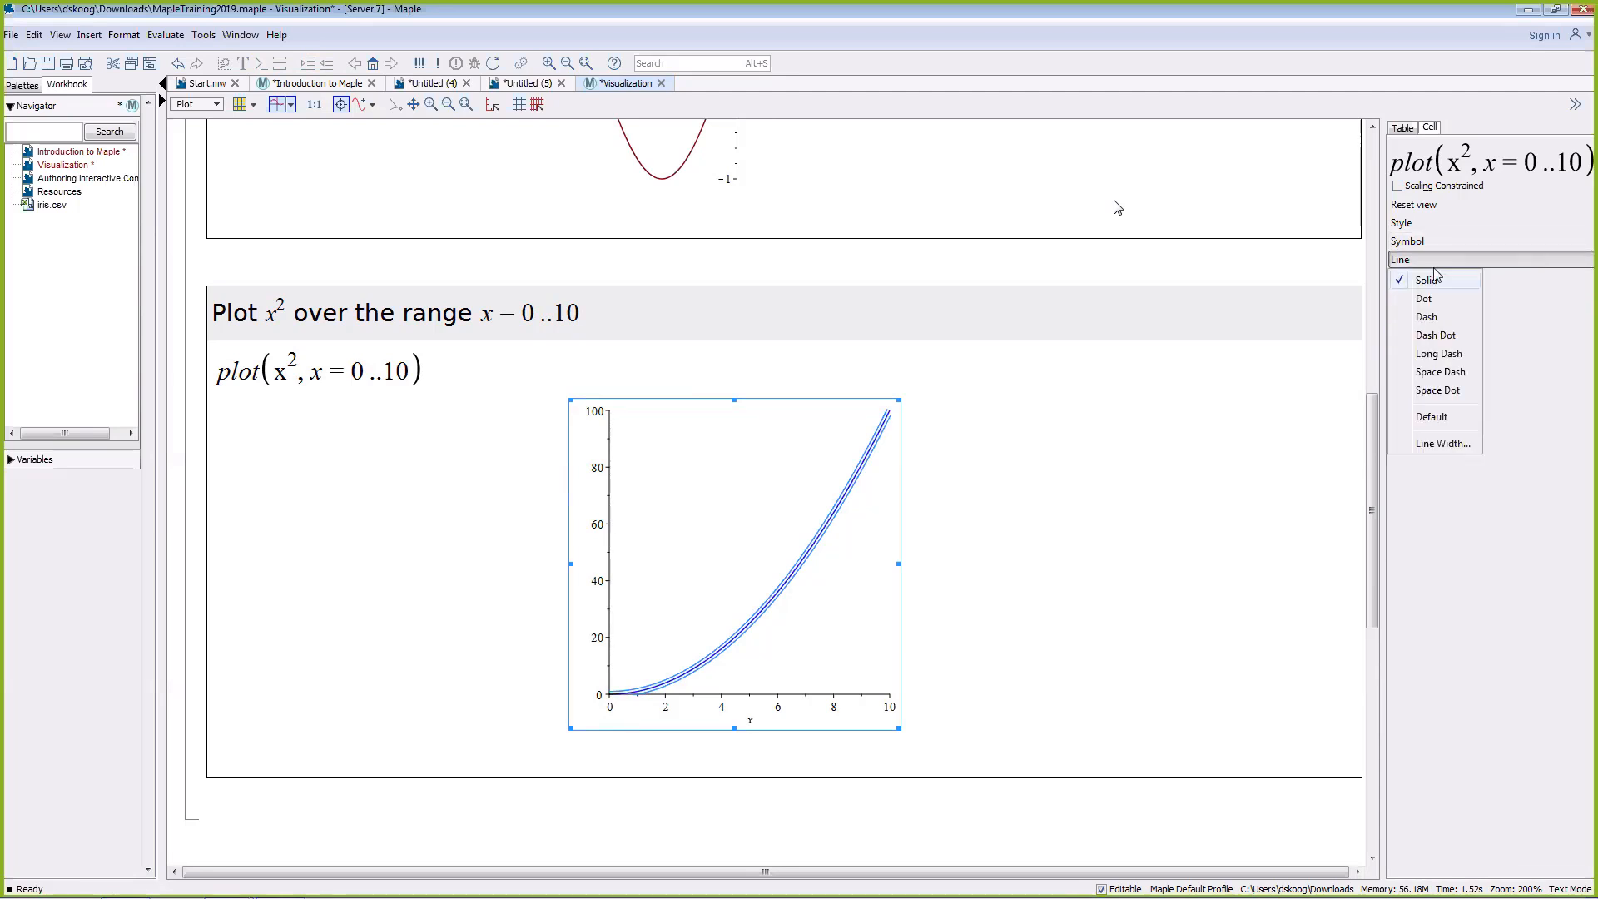
left_click(1443, 443)
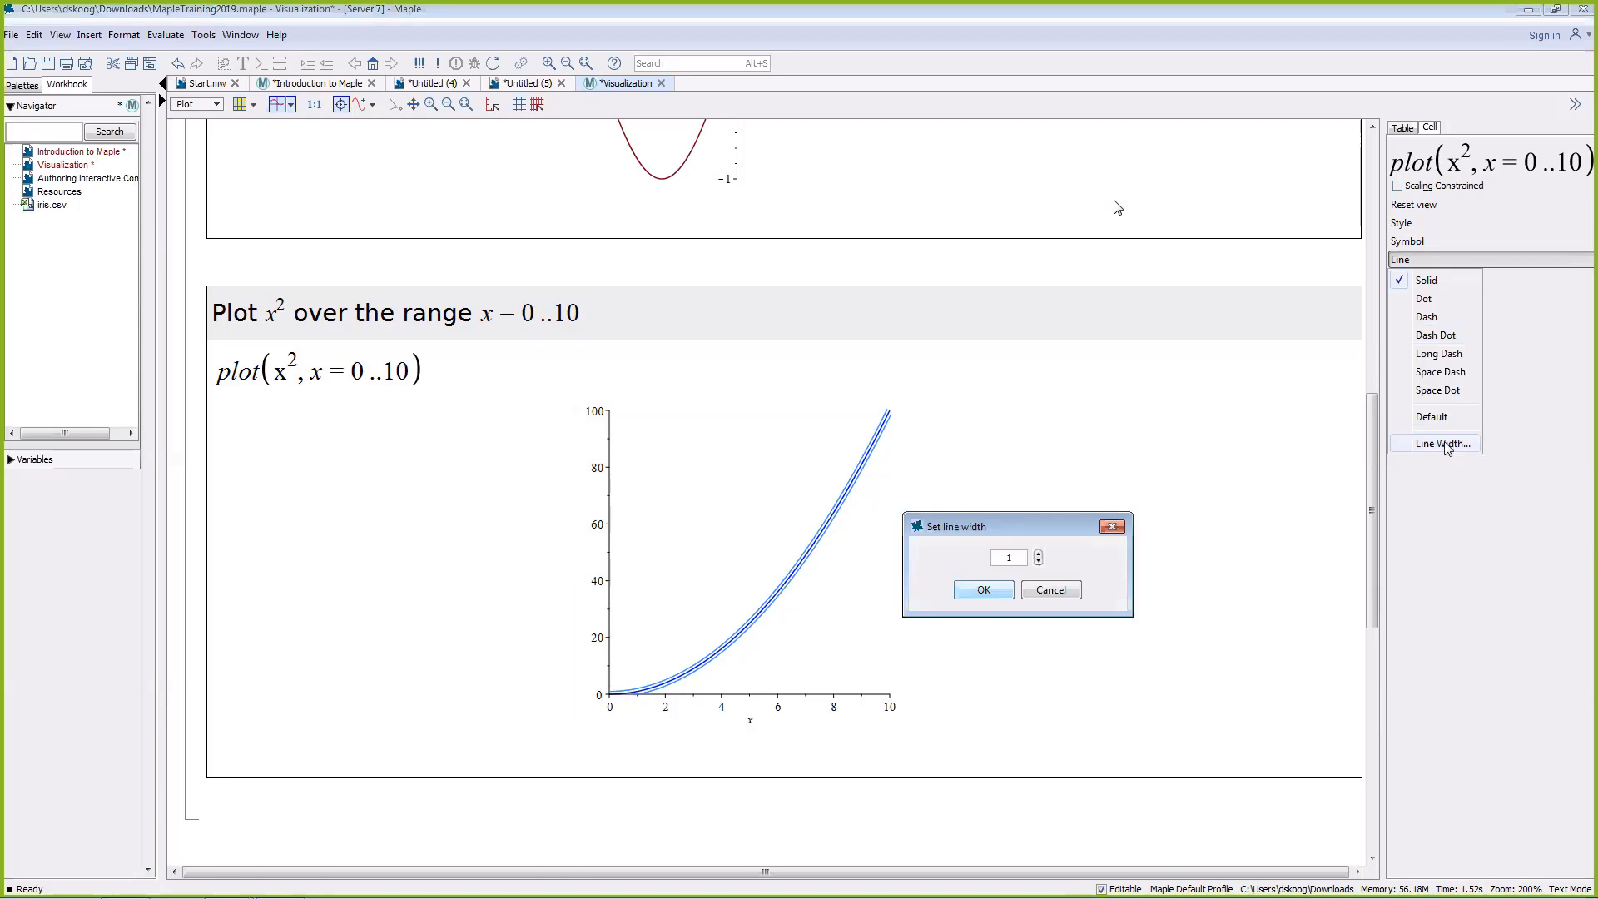
left_click(1038, 553)
left_click(1038, 554)
left_click(983, 589)
left_click(989, 581)
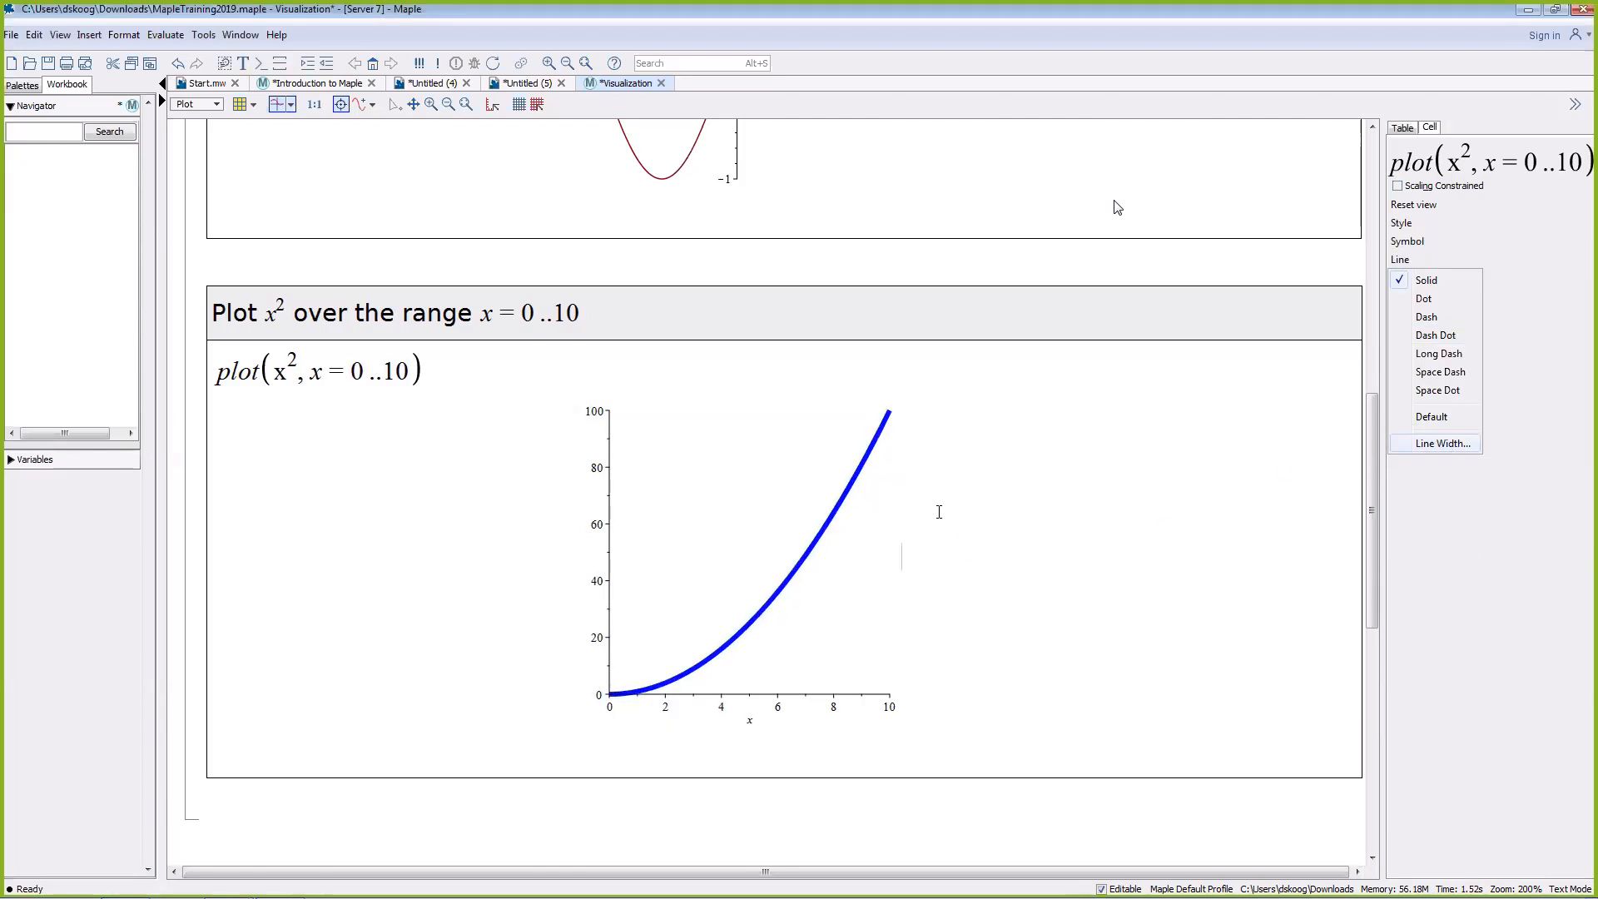
Step: Look at the file formats offered for exporting the x² plot
left_click(789, 475)
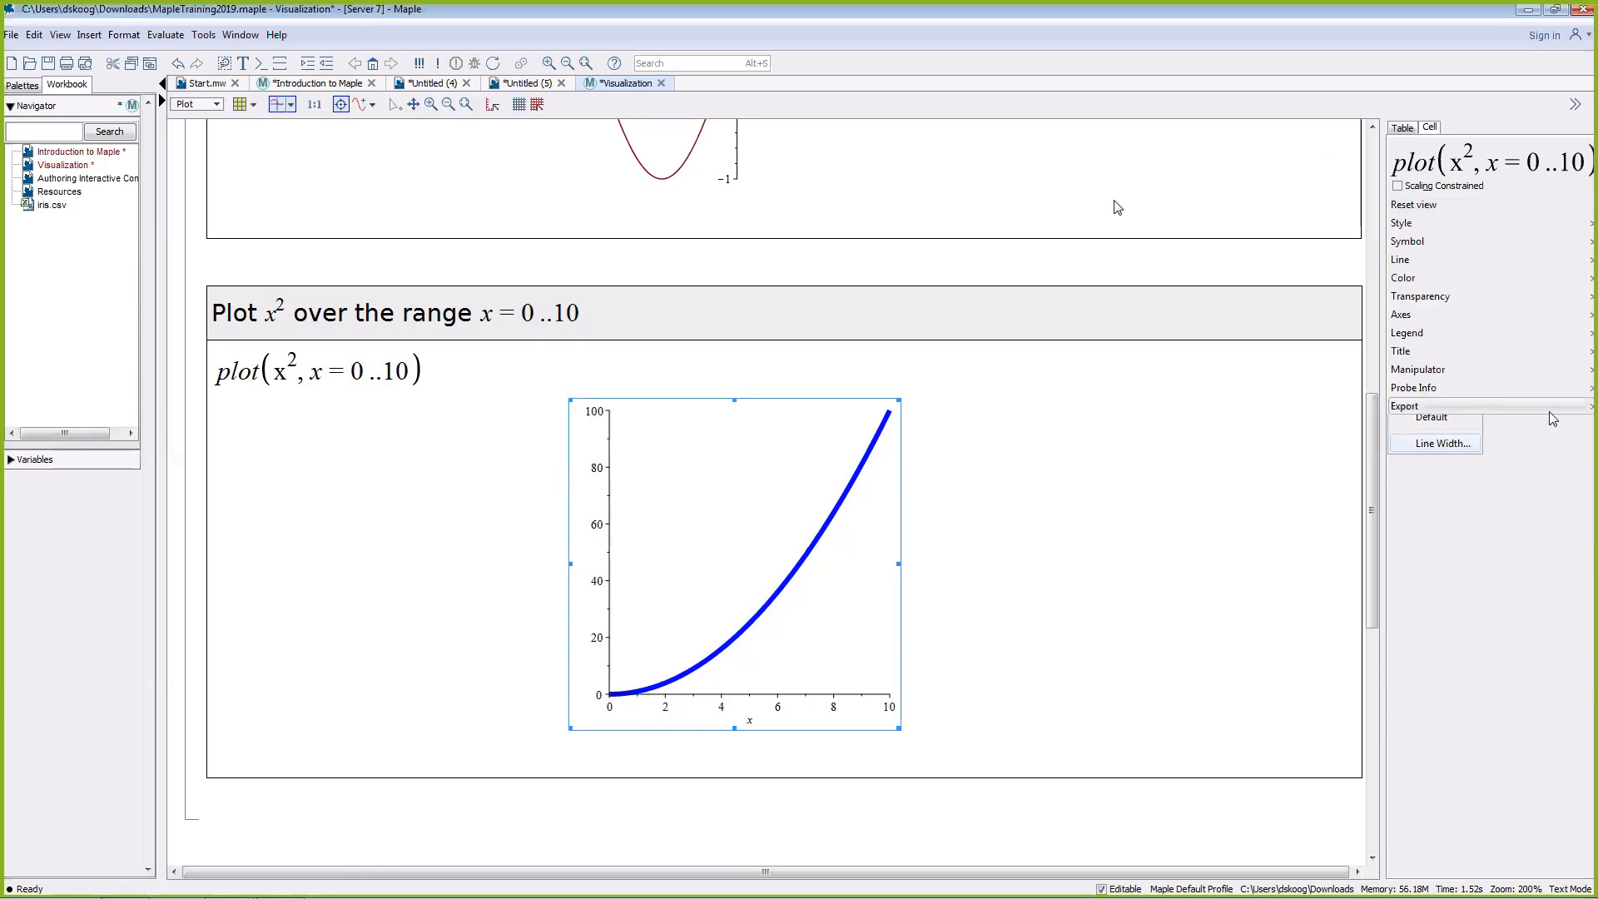
mouse_move(1550, 412)
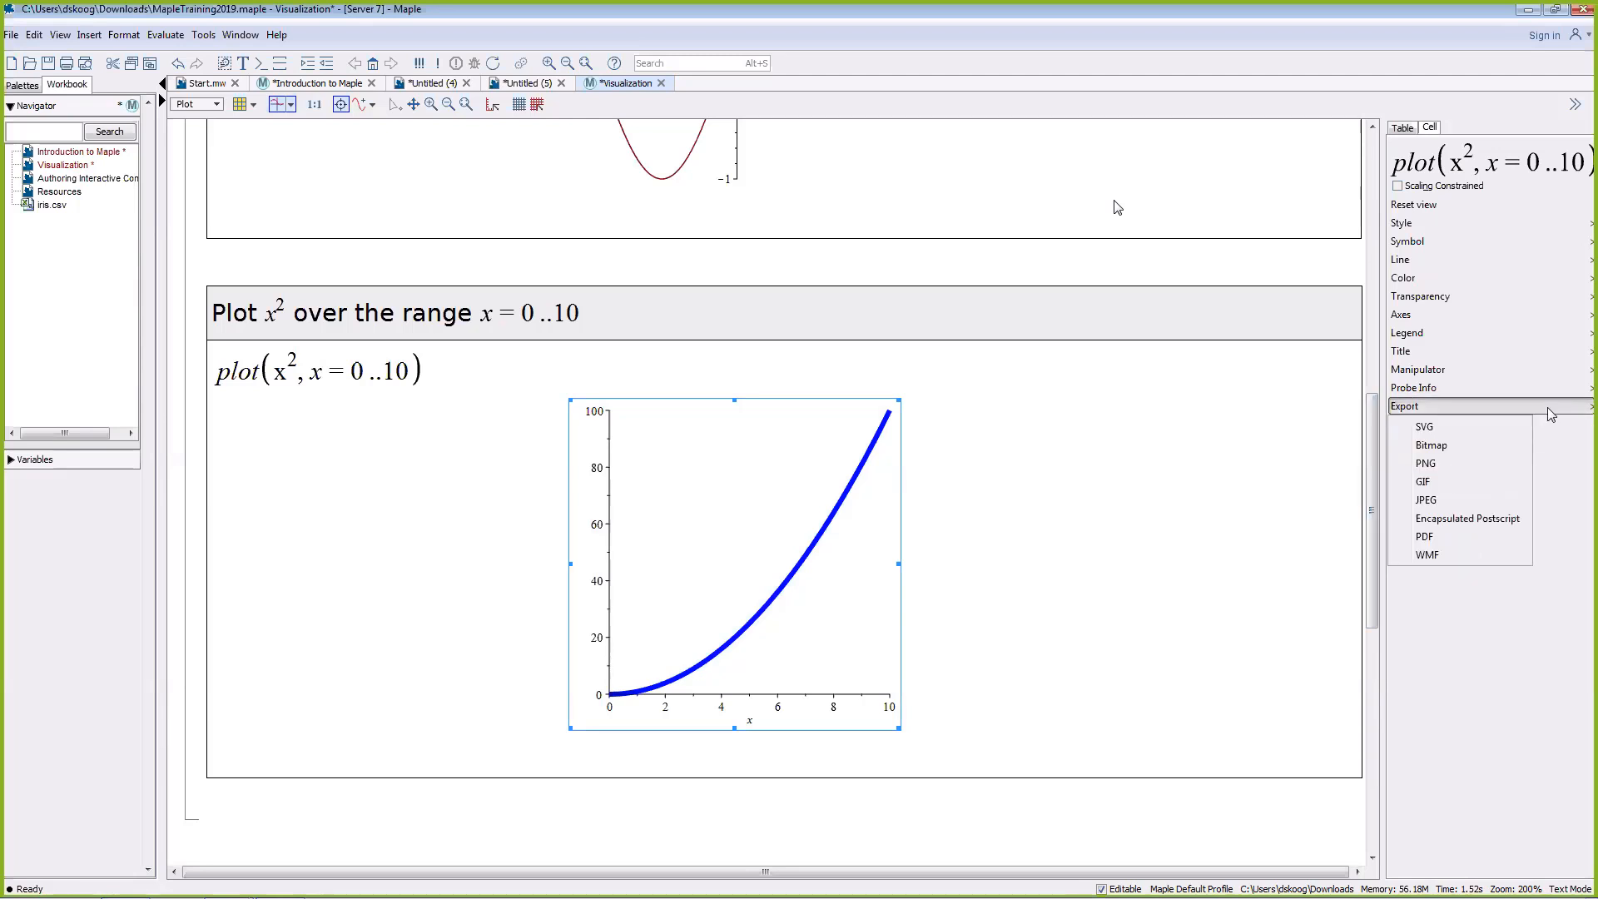
left_click(935, 464)
Step: Expand the Plotting in three dimensions section
scroll(907, 457, "down", 5)
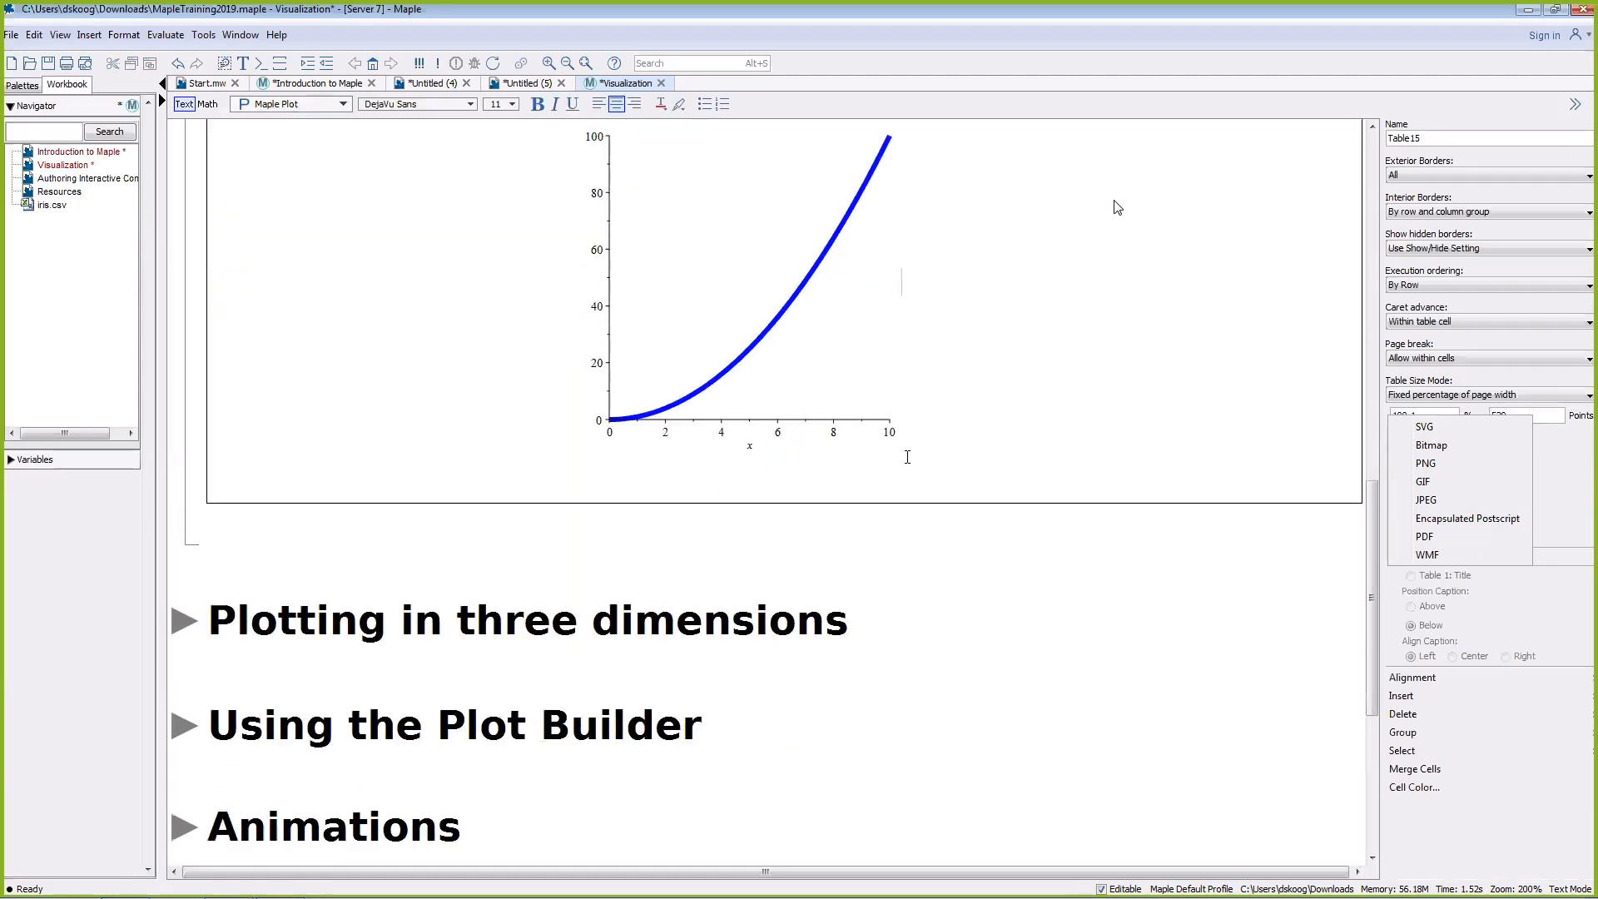
scroll(907, 457, "down", 5)
left_click(1572, 106)
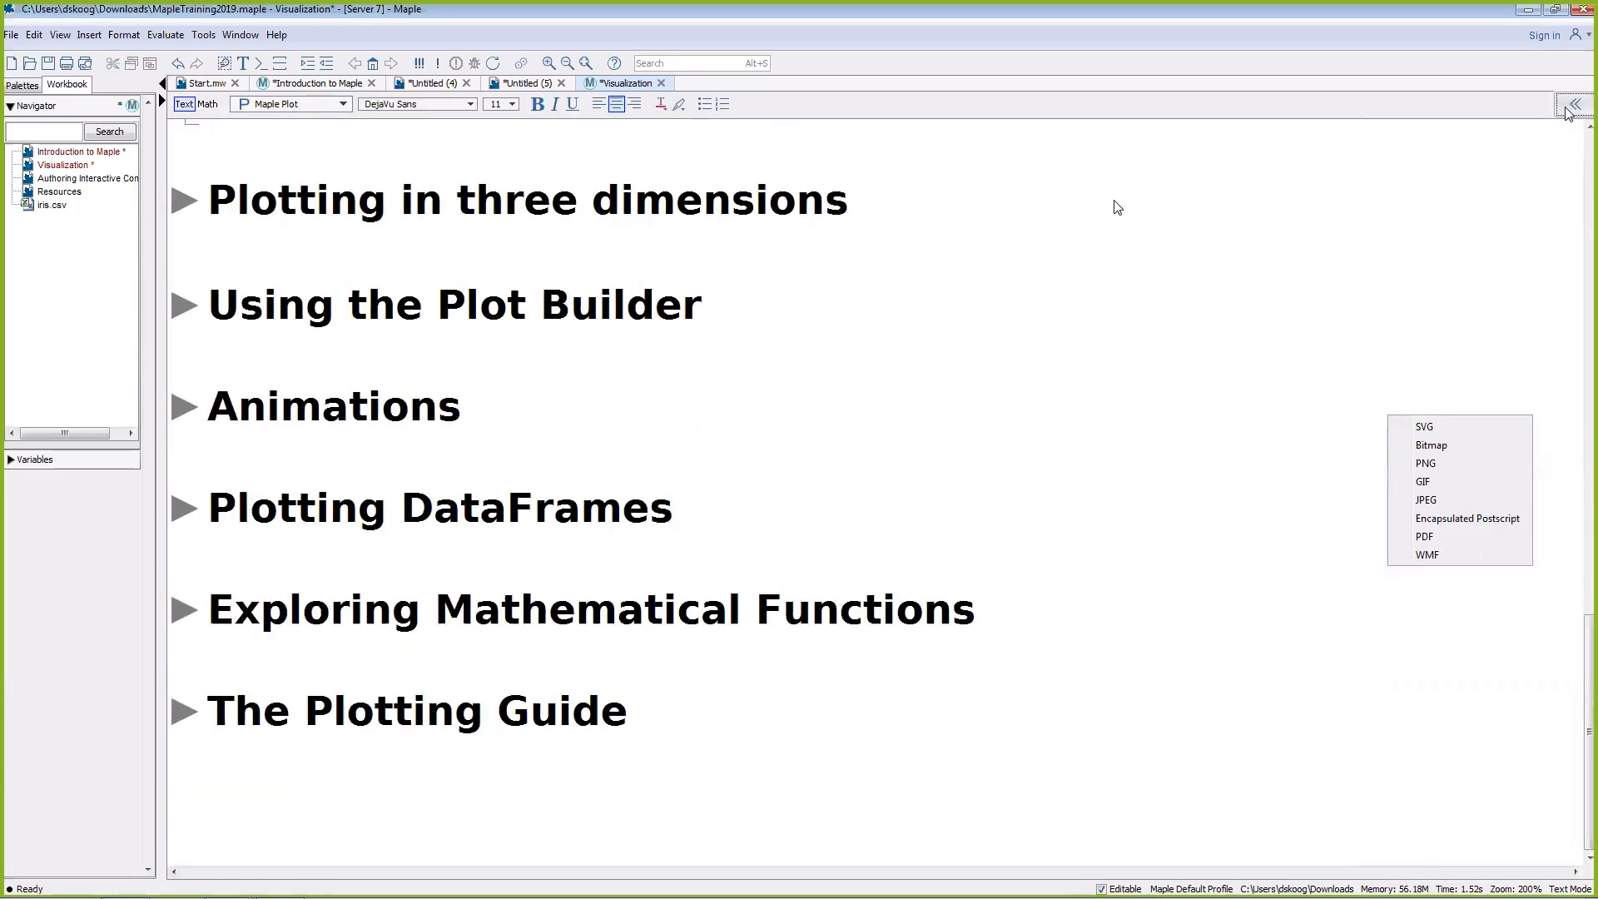
left_click(1573, 106)
scroll(582, 416, "up", 2)
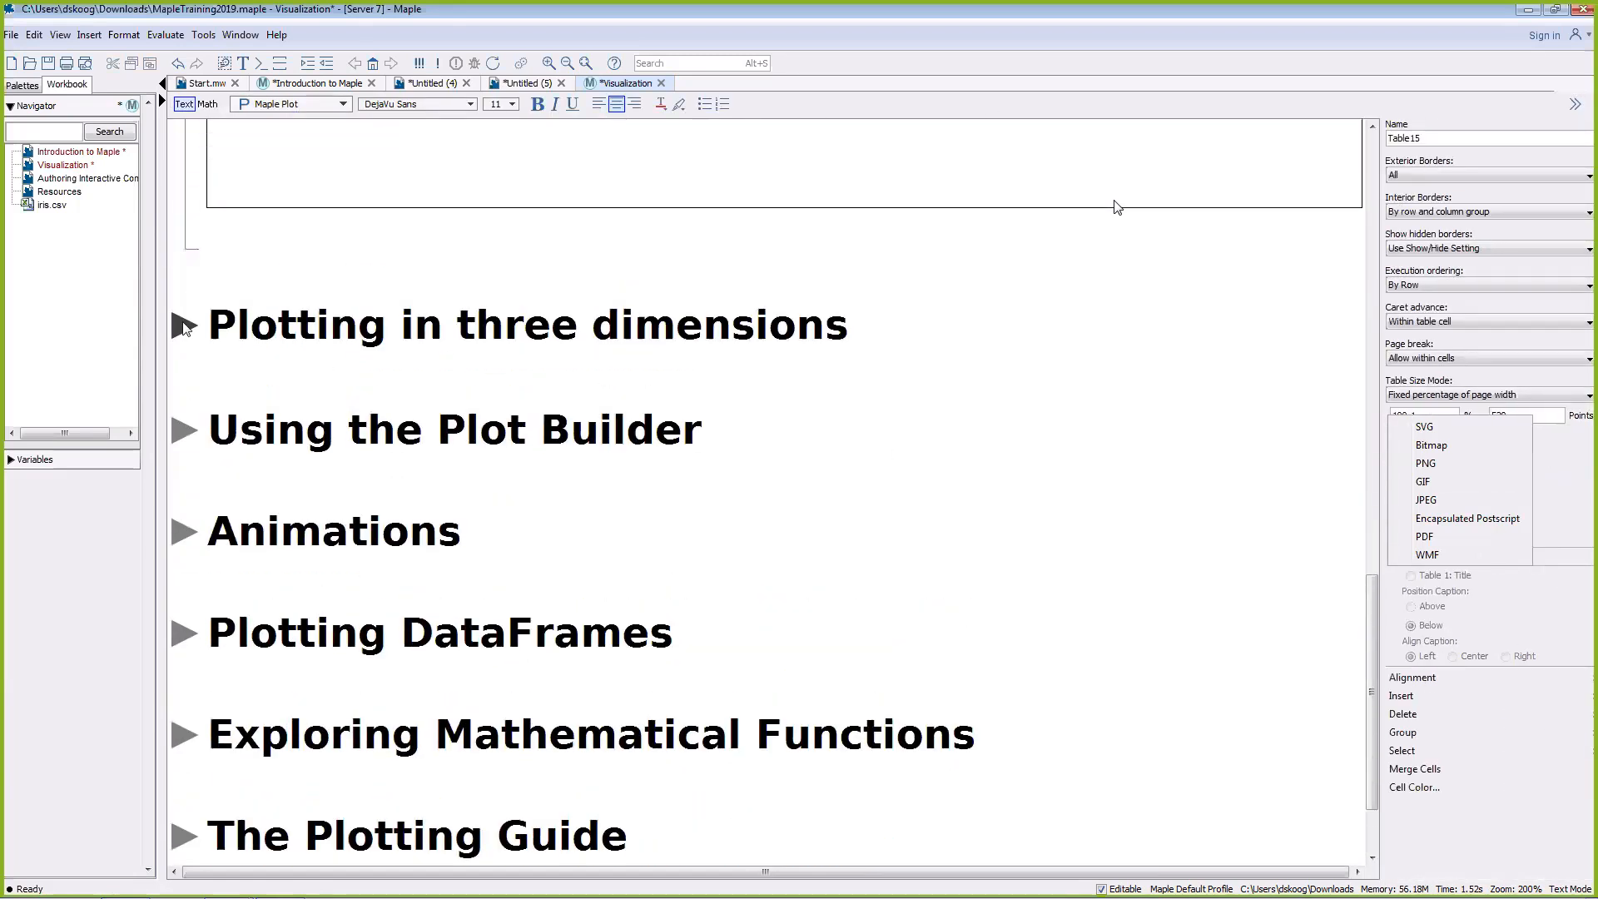
left_click(183, 327)
left_click(183, 327)
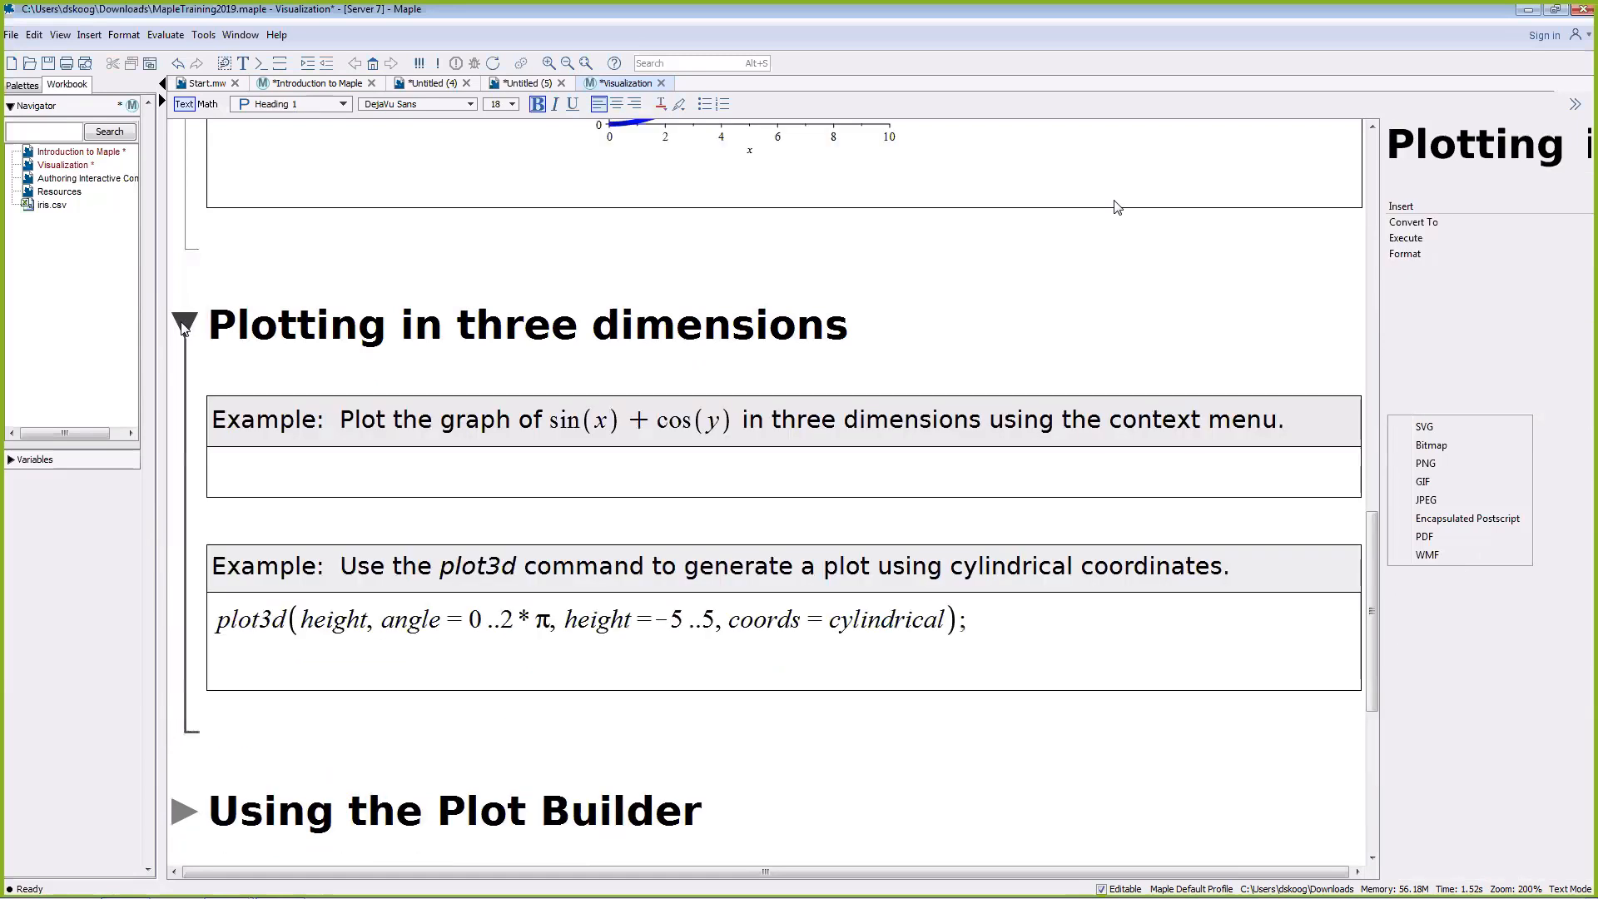
Step: Enter sin(x) + cos(y) in the empty cell of the first three-dimensional plotting example
left_click(475, 489)
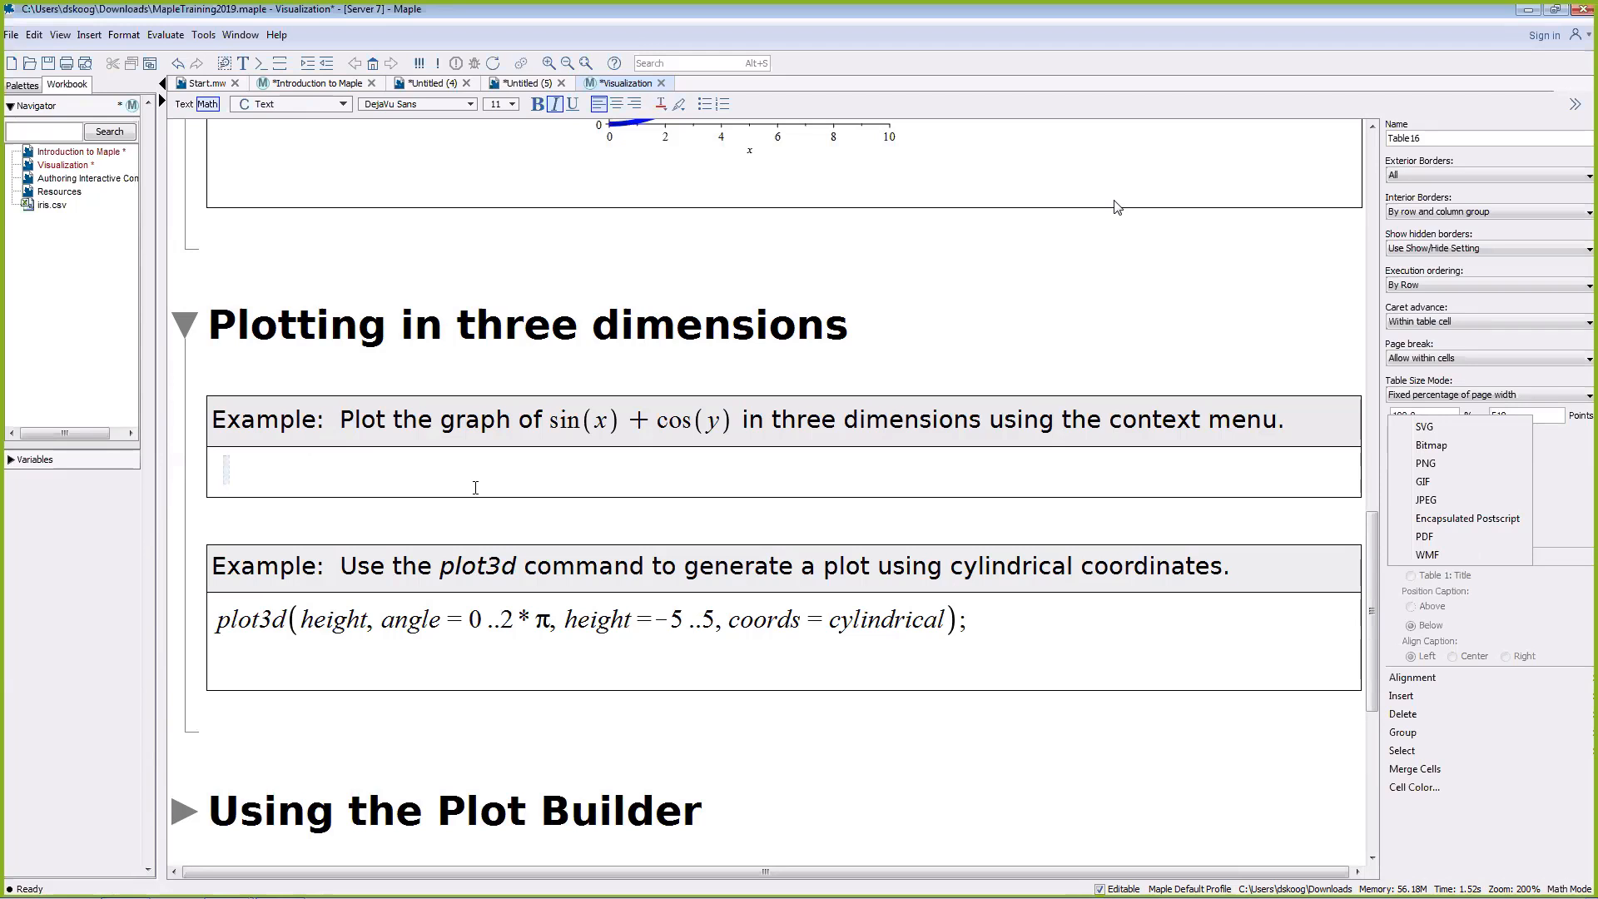
type("sin(x) ")
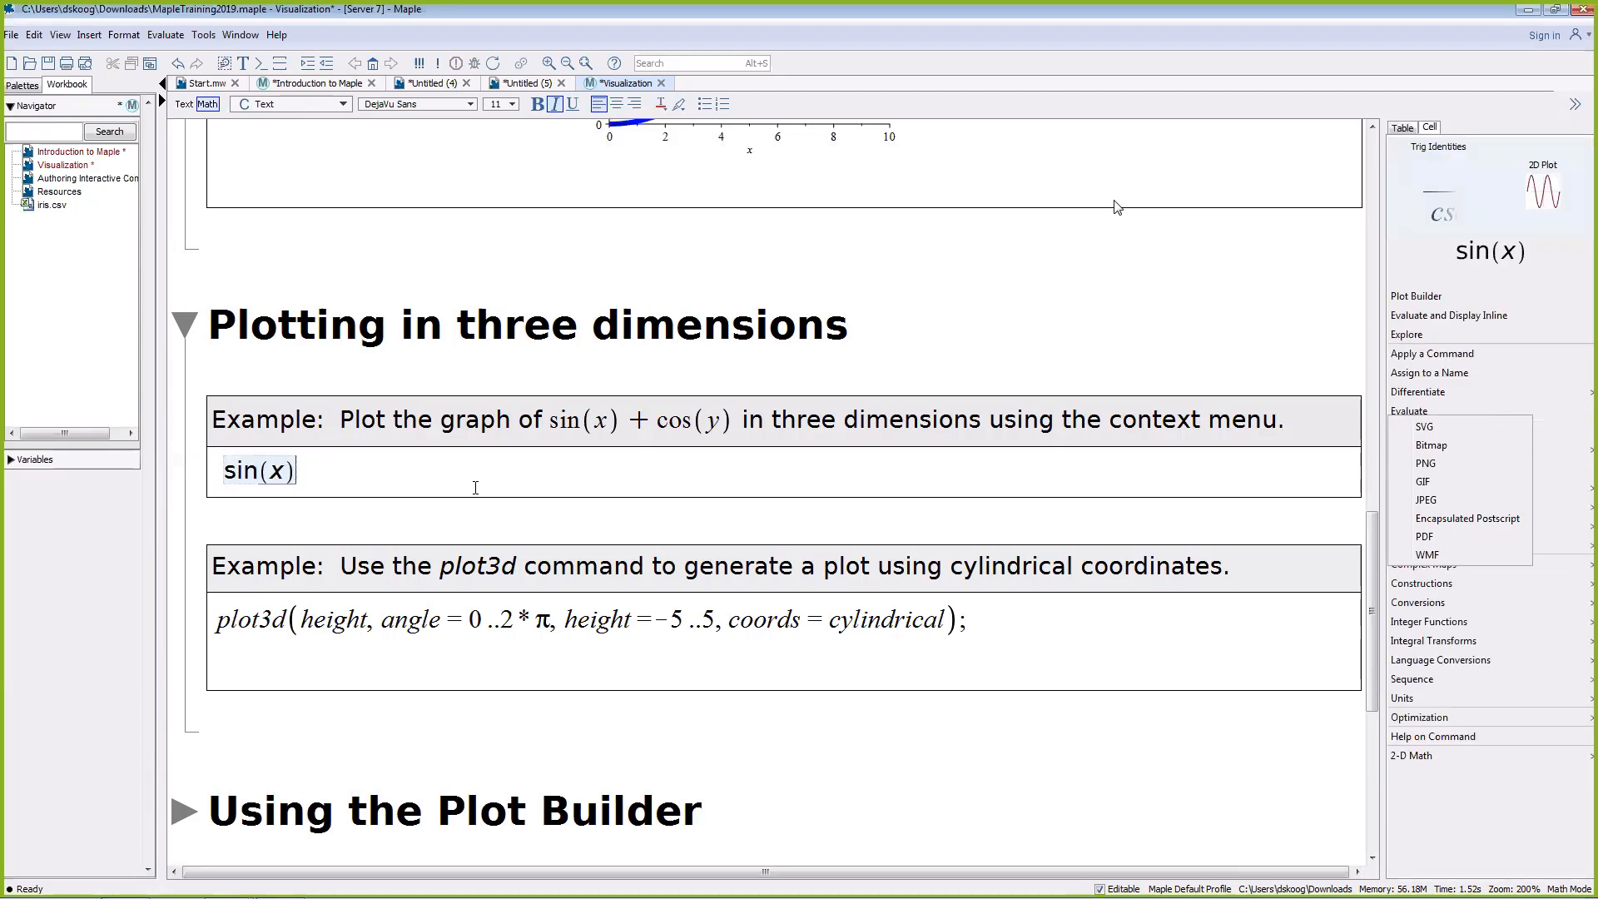
type("+ cos(")
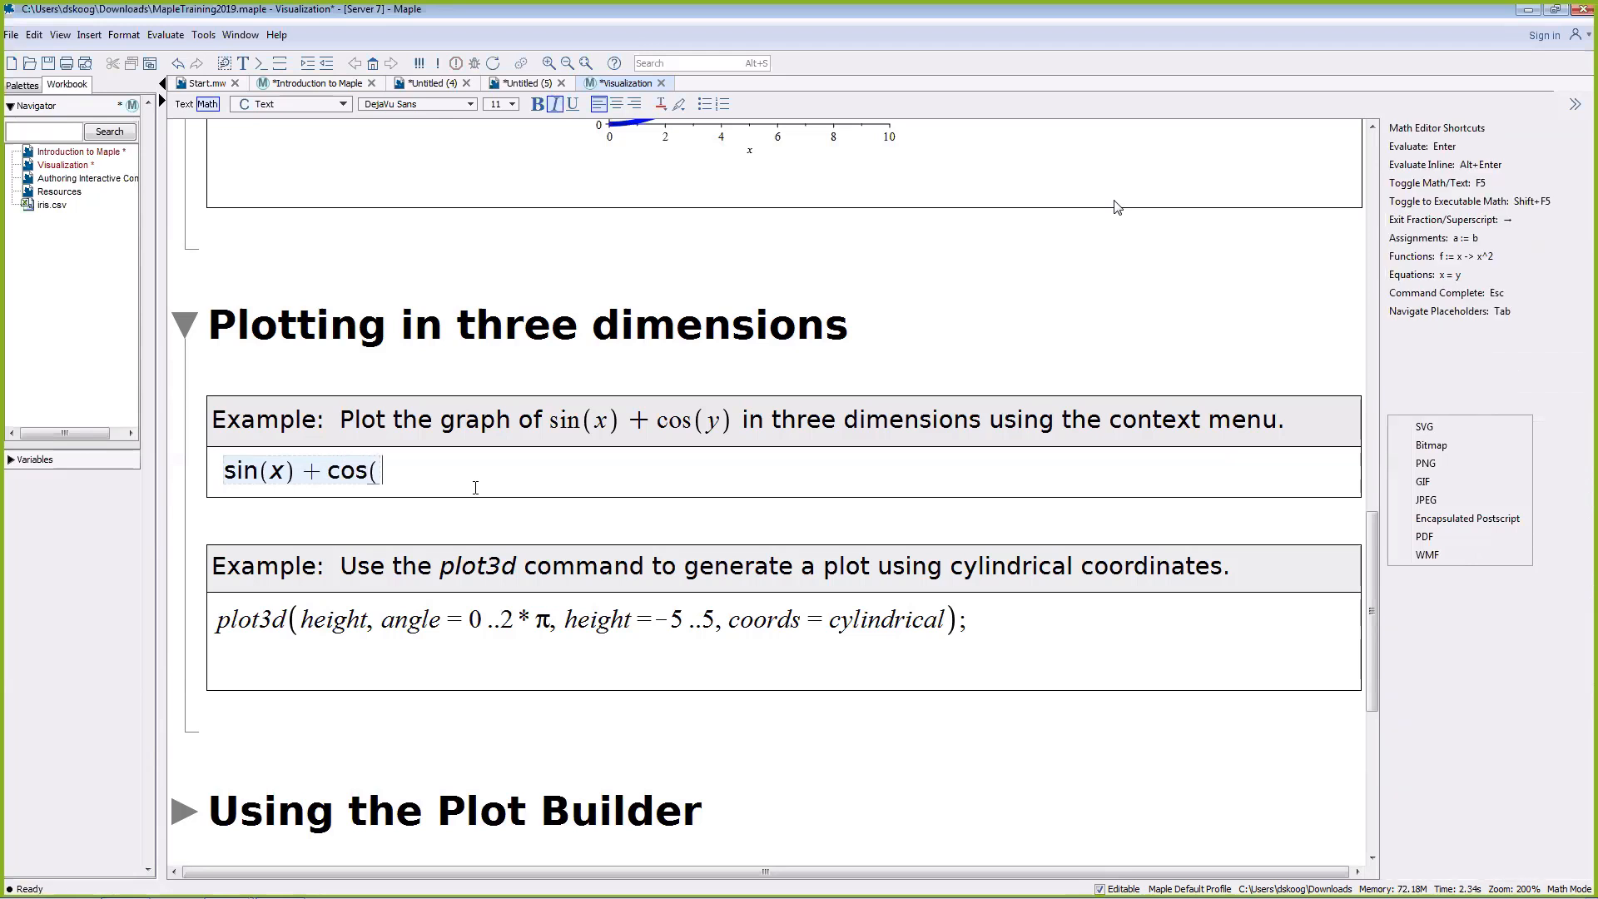
type("y)")
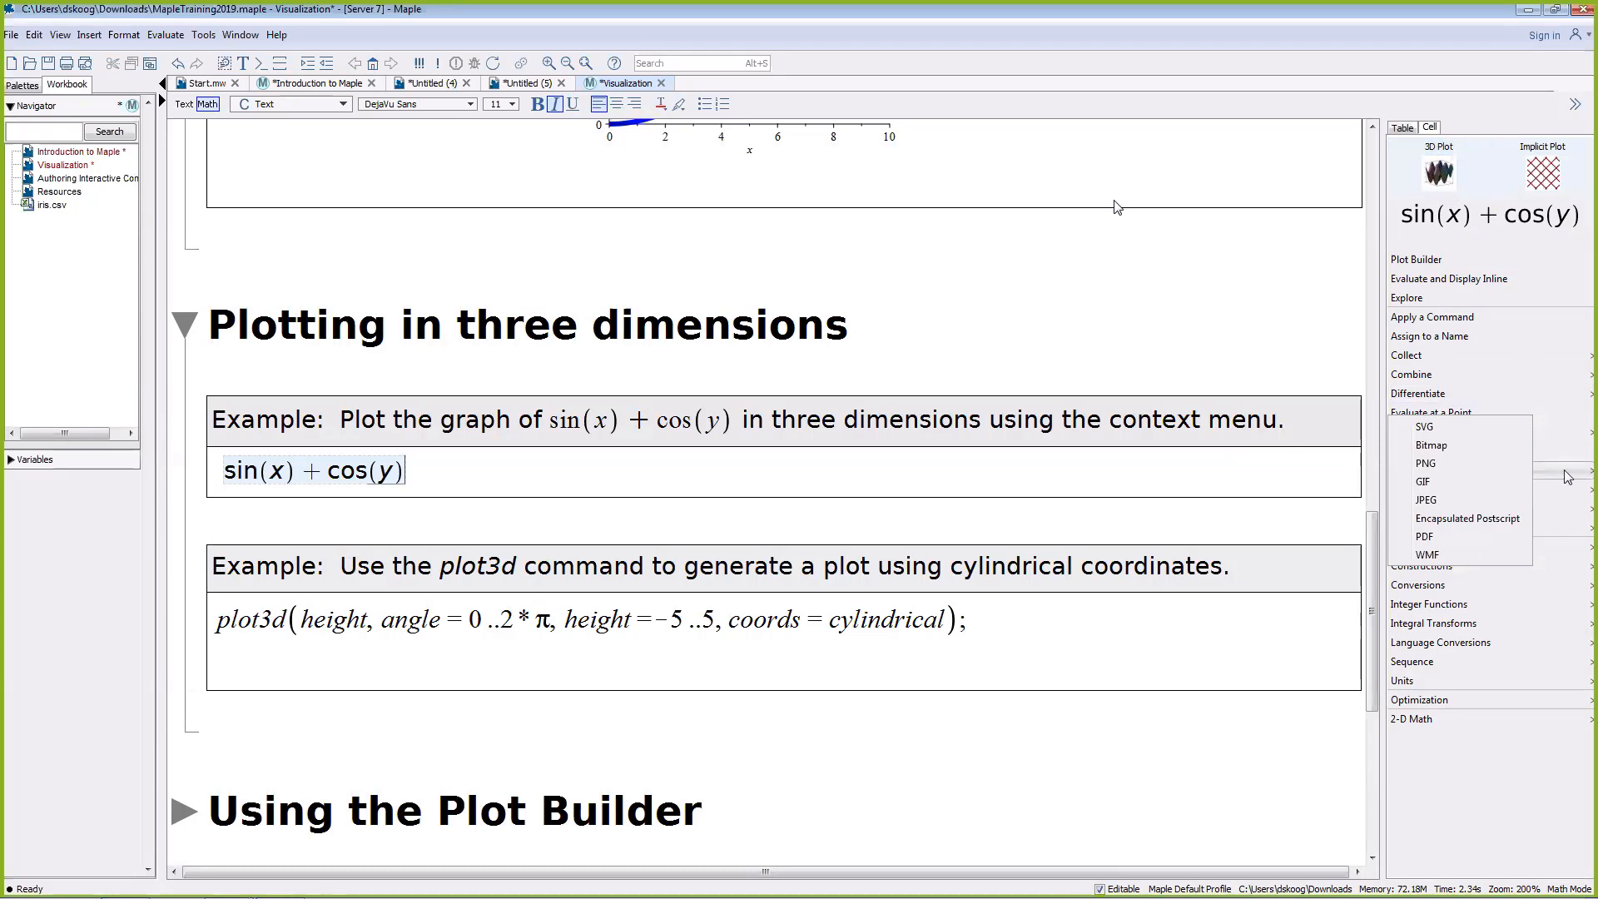
Step: Generate a 3-D plot of sin(x) + cos(y) from the entered expression and rotate the surface
mouse_move(1449, 474)
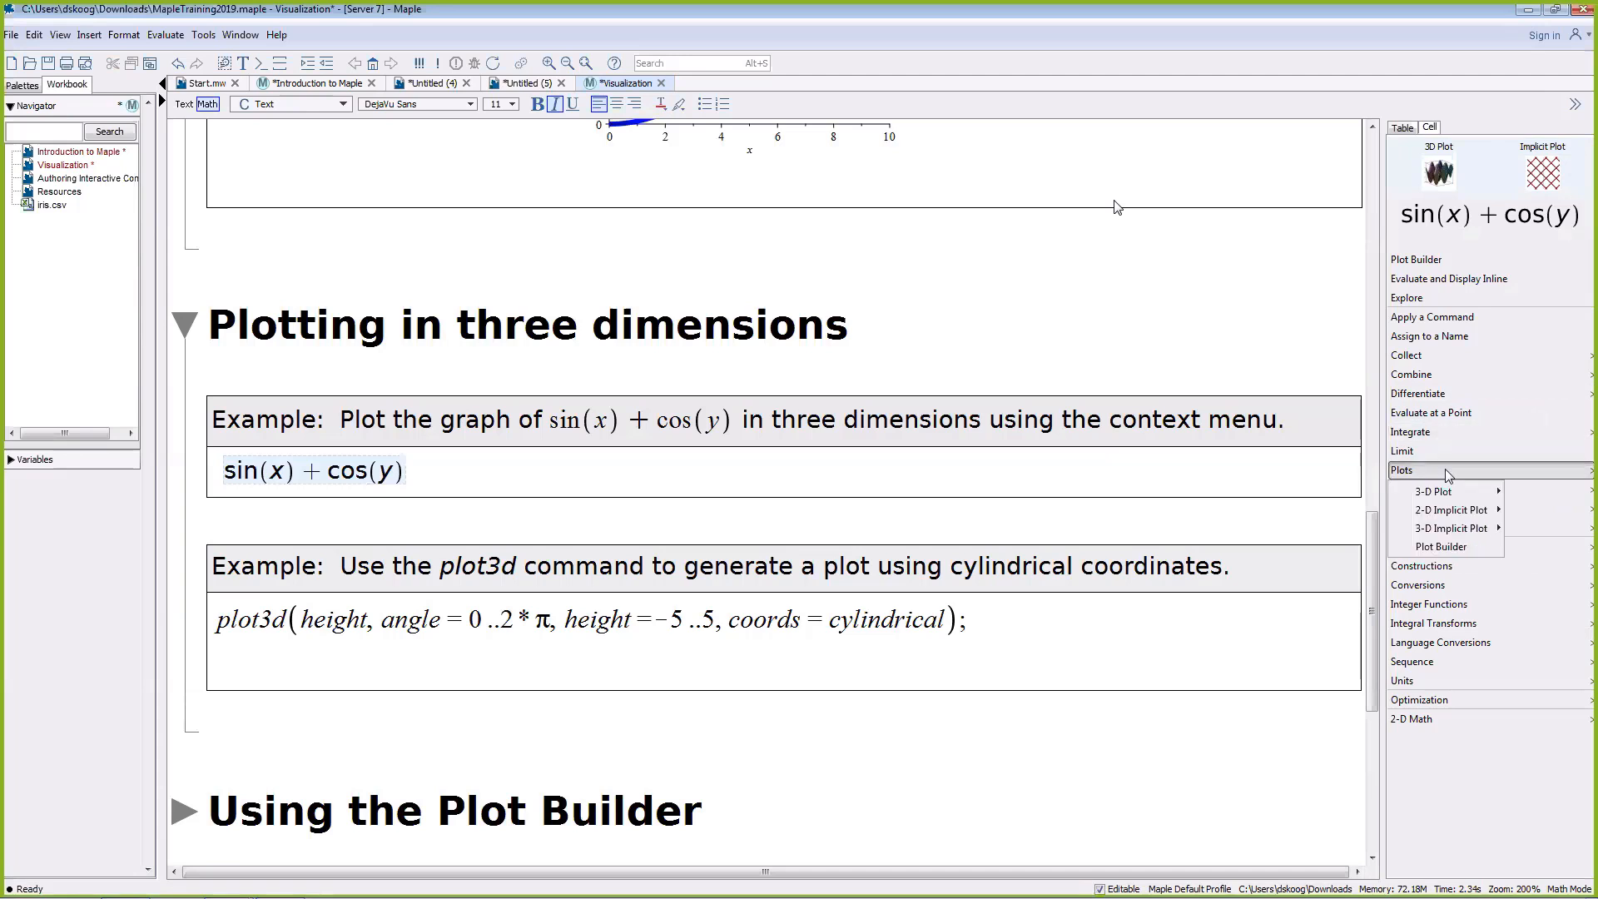
left_click(1519, 493)
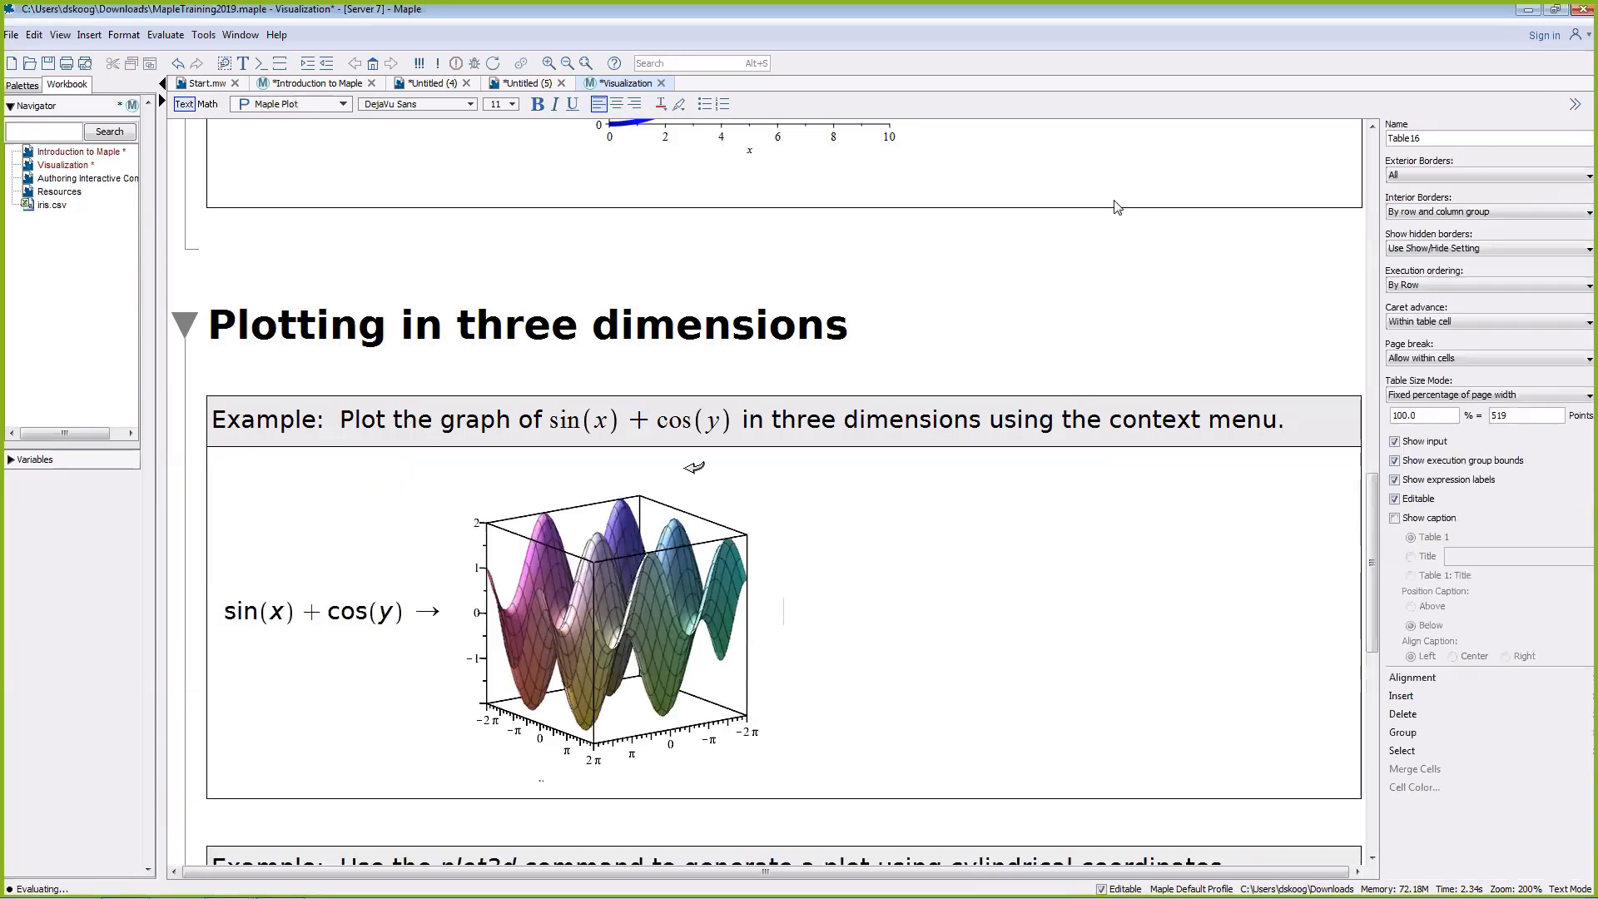
scroll(724, 516, "down", 2)
left_click_drag(703, 539, 660, 501)
Step: Evaluate the plot3d command in the cylindrical coordinates example and rotate the resulting plot
scroll(660, 502, "down", 10)
left_click_drag(288, 569, 308, 568)
left_click(308, 567)
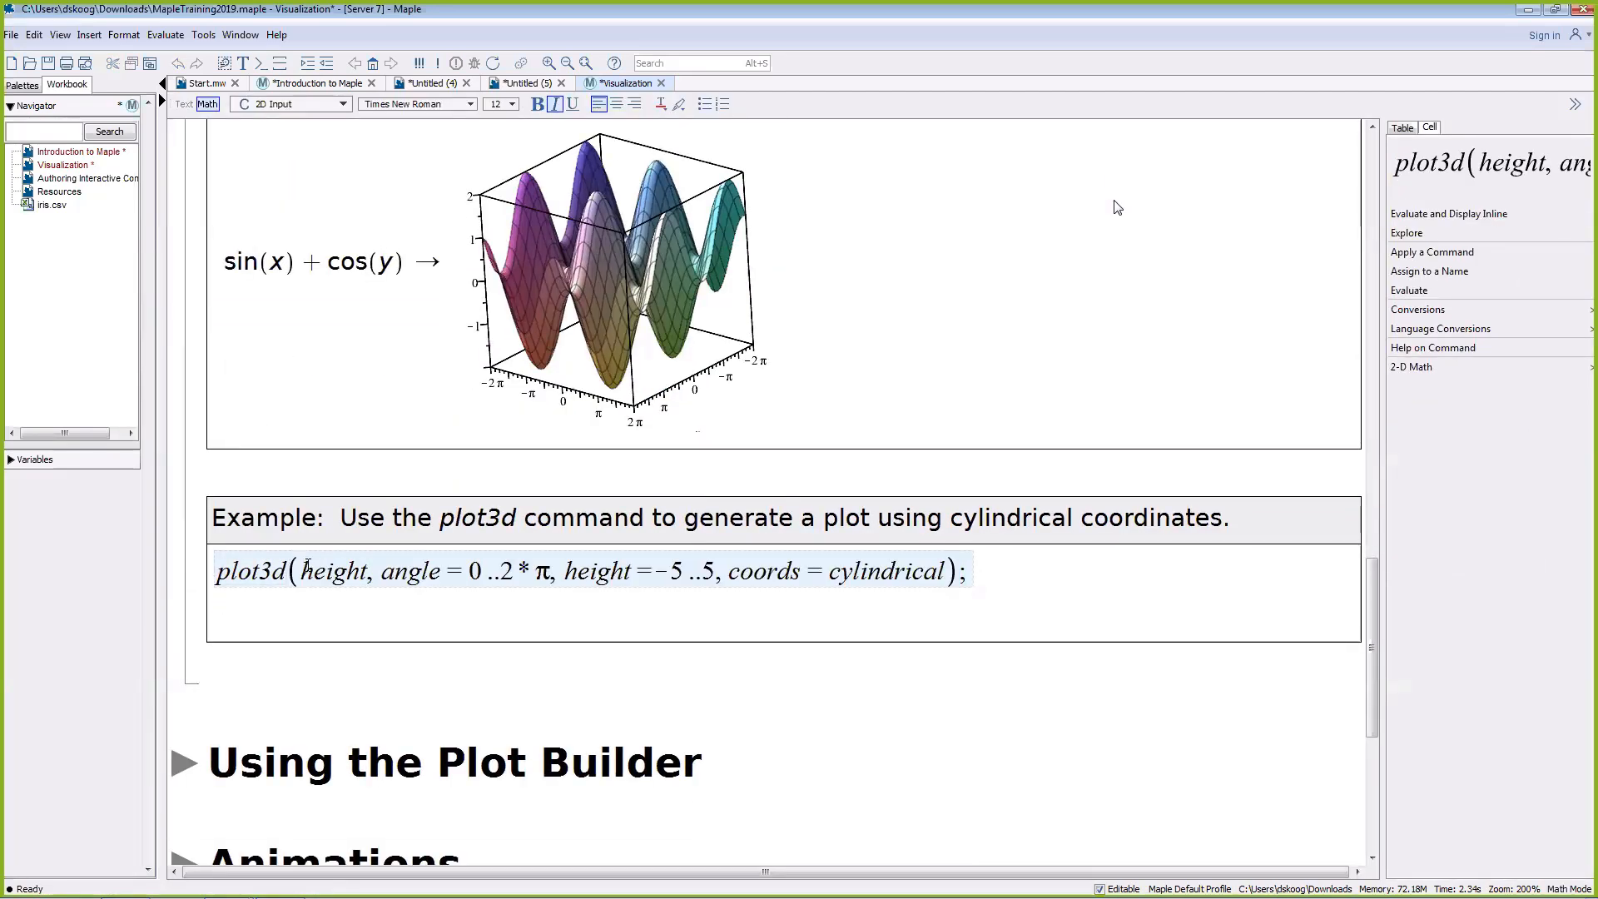
key("Left")
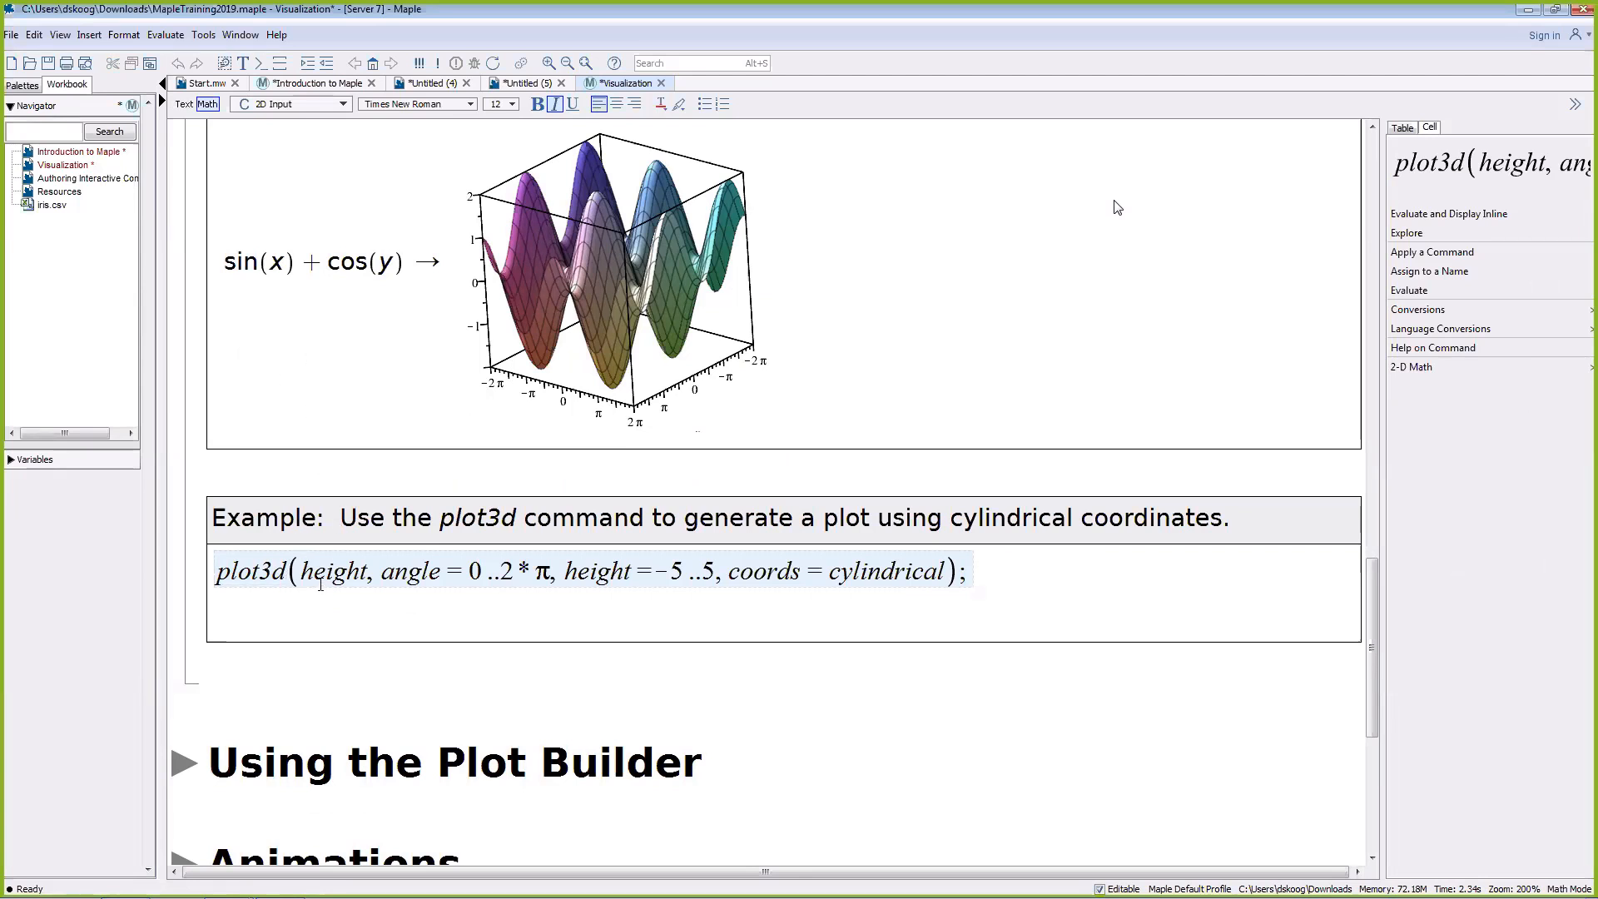
left_click_drag(301, 573, 368, 581)
left_click(369, 580)
key("Right")
key("Right")
key("Right")
key("Right")
key("Right")
key("Right")
key("Right")
key("Right")
key("Right")
key("Right")
key("Right")
key("Right")
key("Right")
key("Right")
key("Right")
key("Right")
key("Right")
key("Right")
key("Return")
left_click_drag(810, 664, 799, 616)
left_click(1167, 485)
Step: Expand the Using the Plot Builder section
scroll(1088, 492, "down", 10)
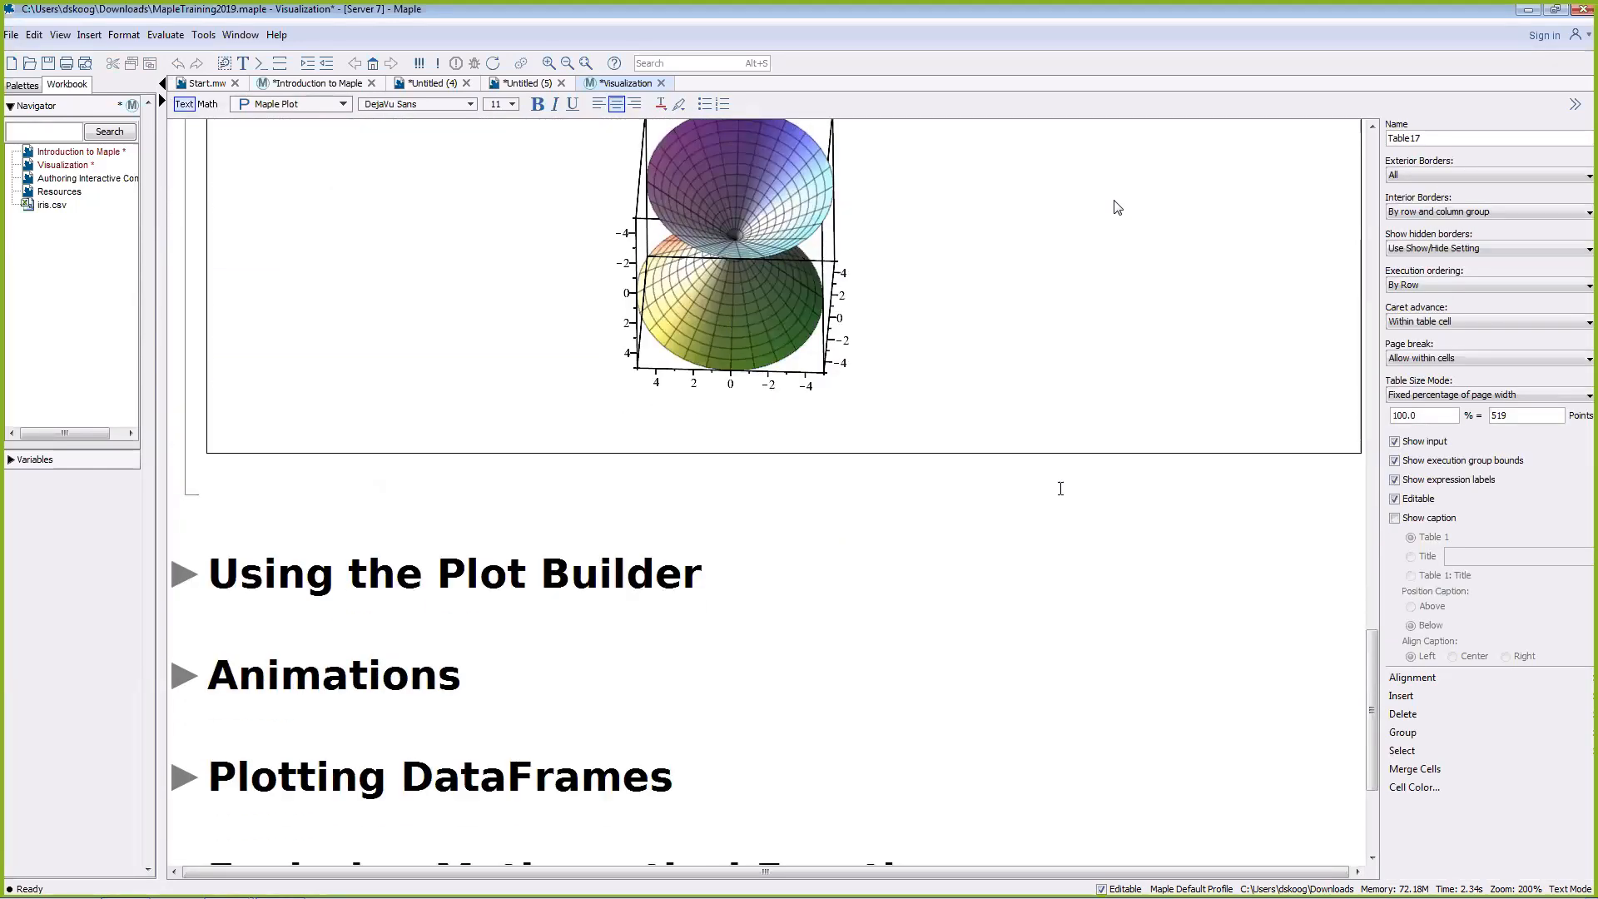
left_click(184, 572)
scroll(307, 482, "down", 3)
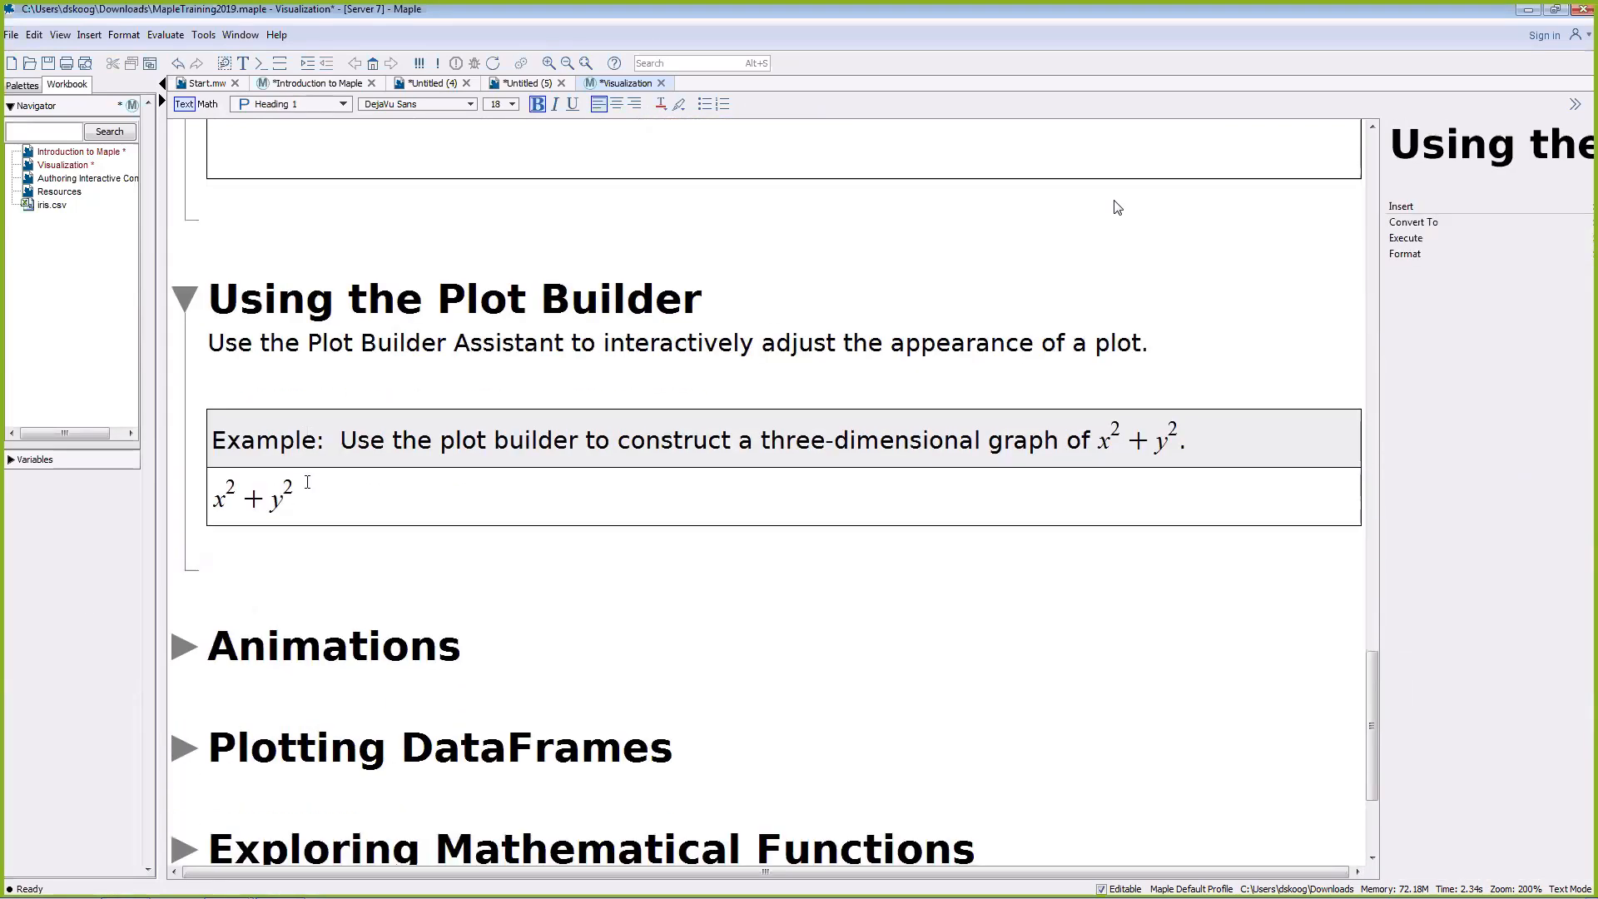
Step: Use the Plot Builder to create a 3-D plot of x² + y² and rotate it slightly
left_click(308, 482)
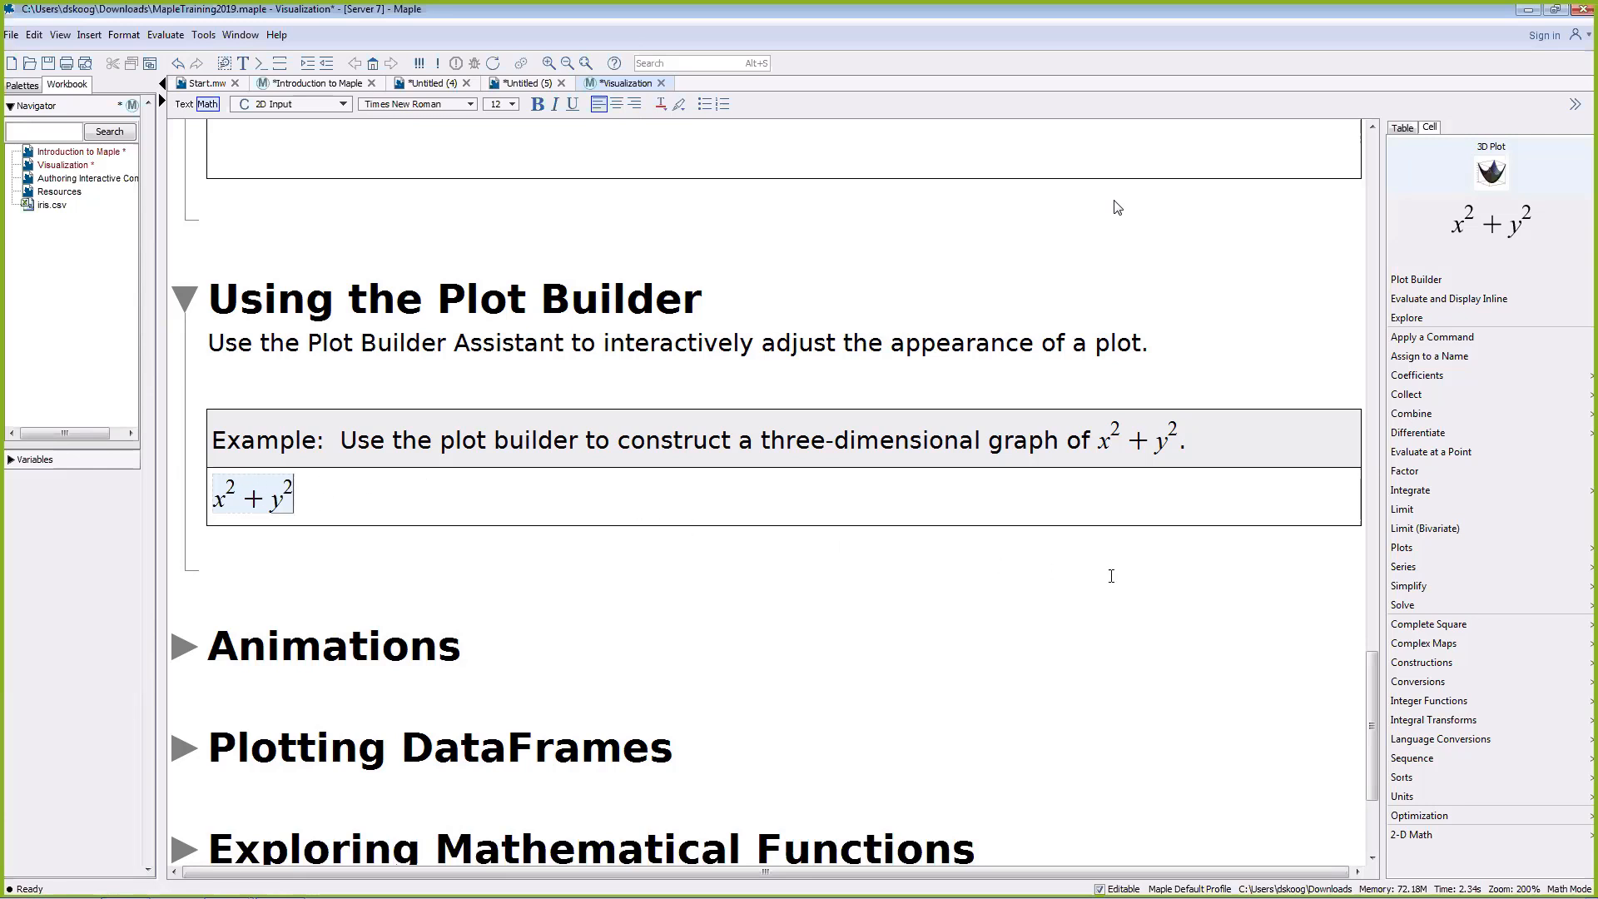
left_click(1415, 280)
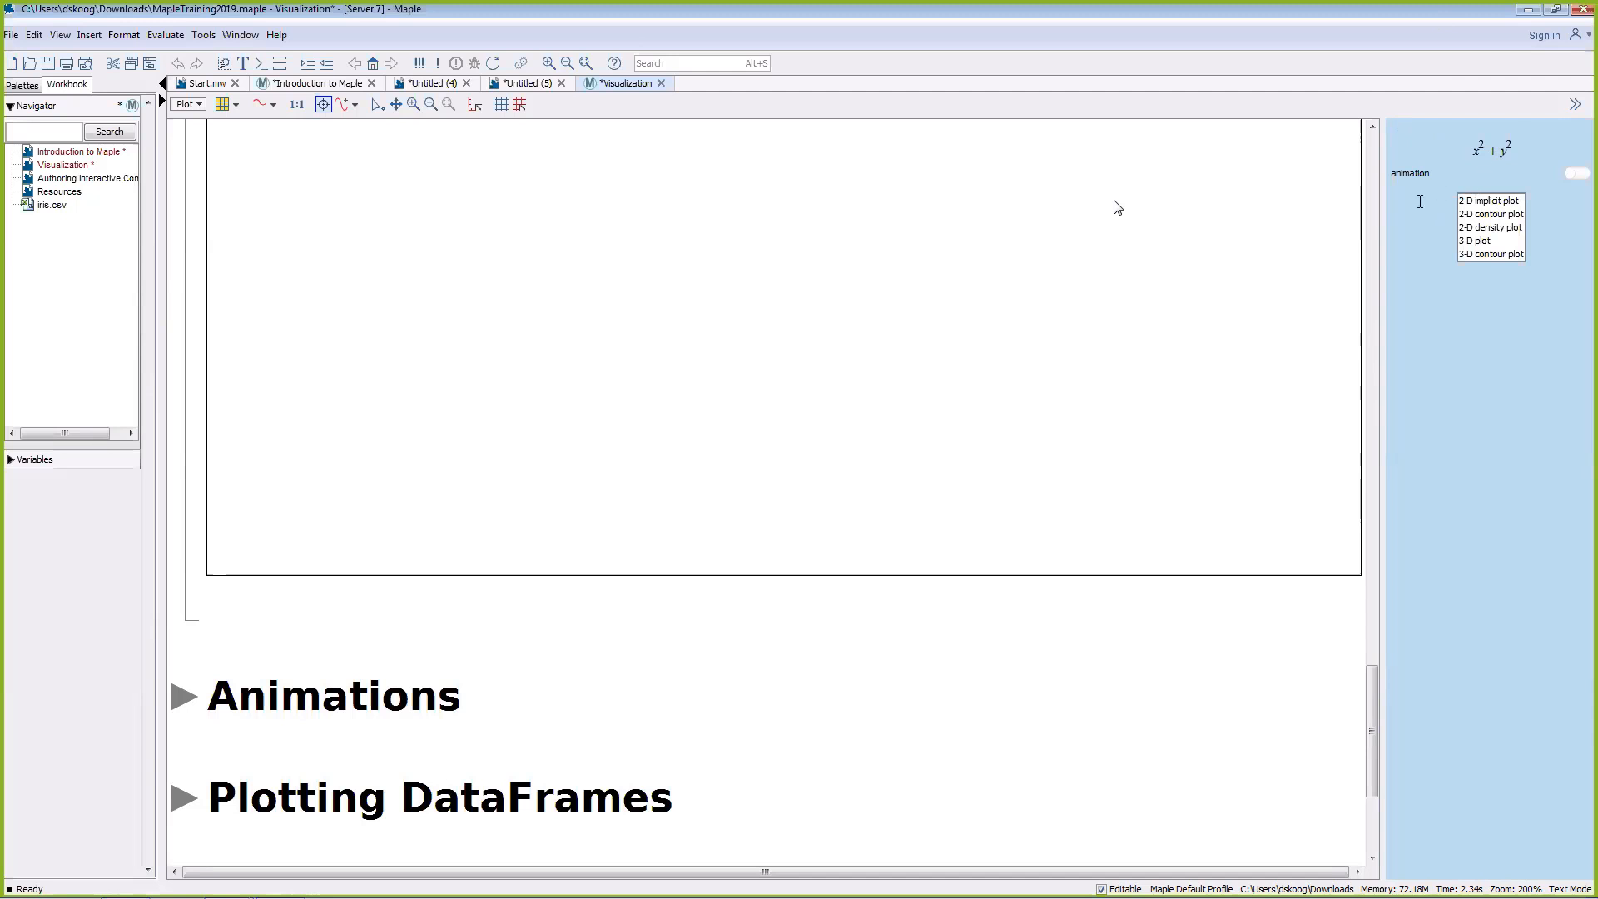
left_click(1488, 240)
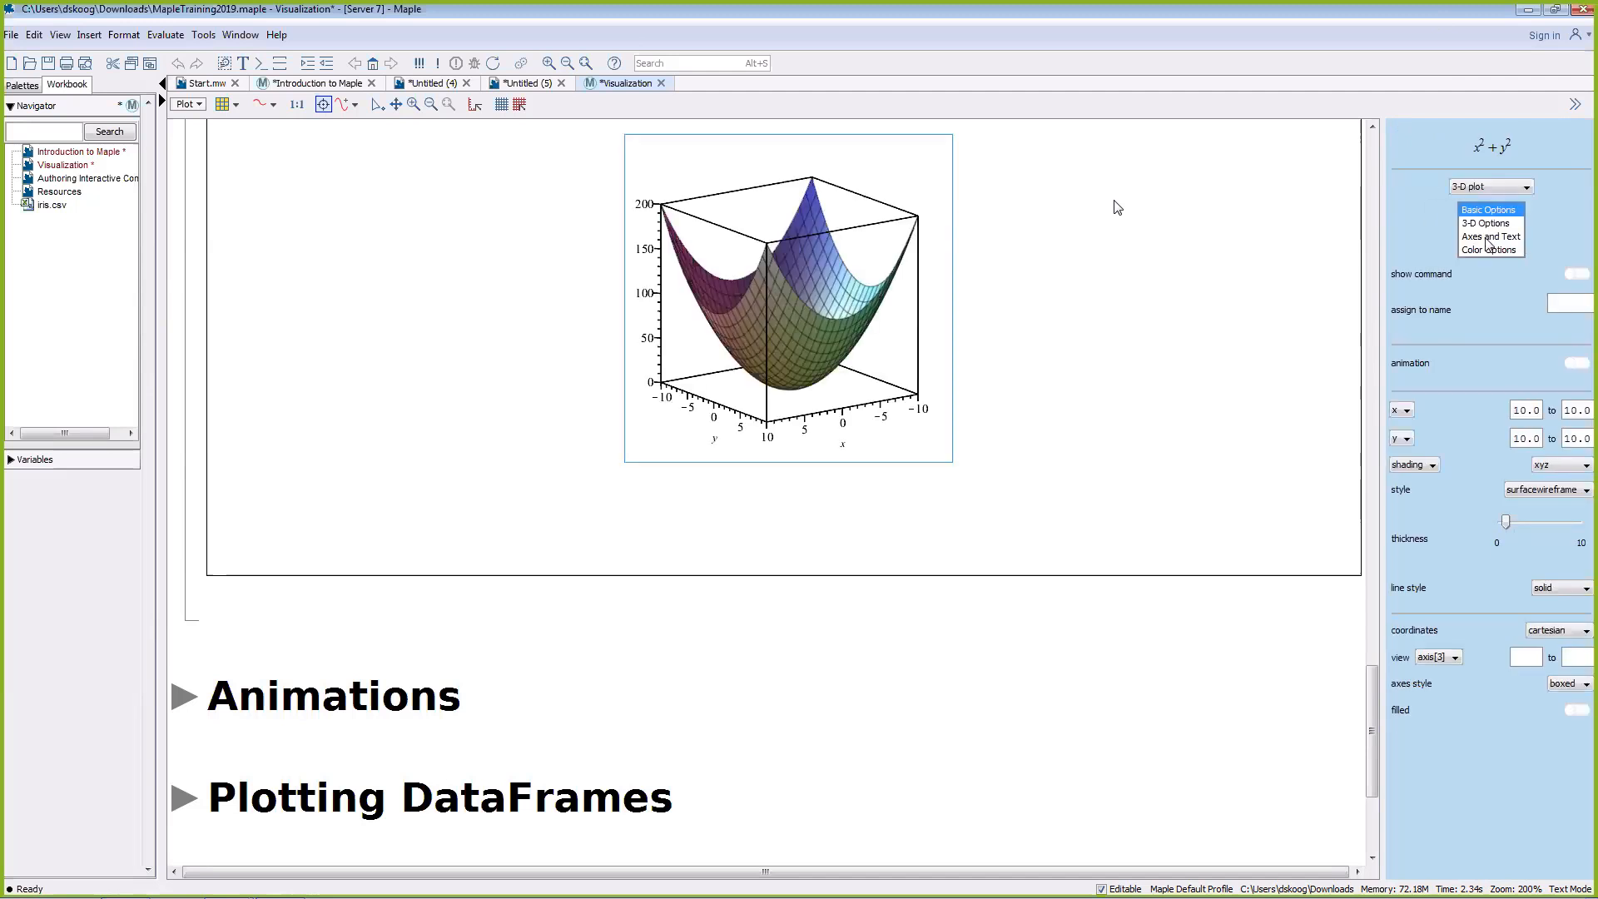
left_click_drag(833, 300, 778, 311)
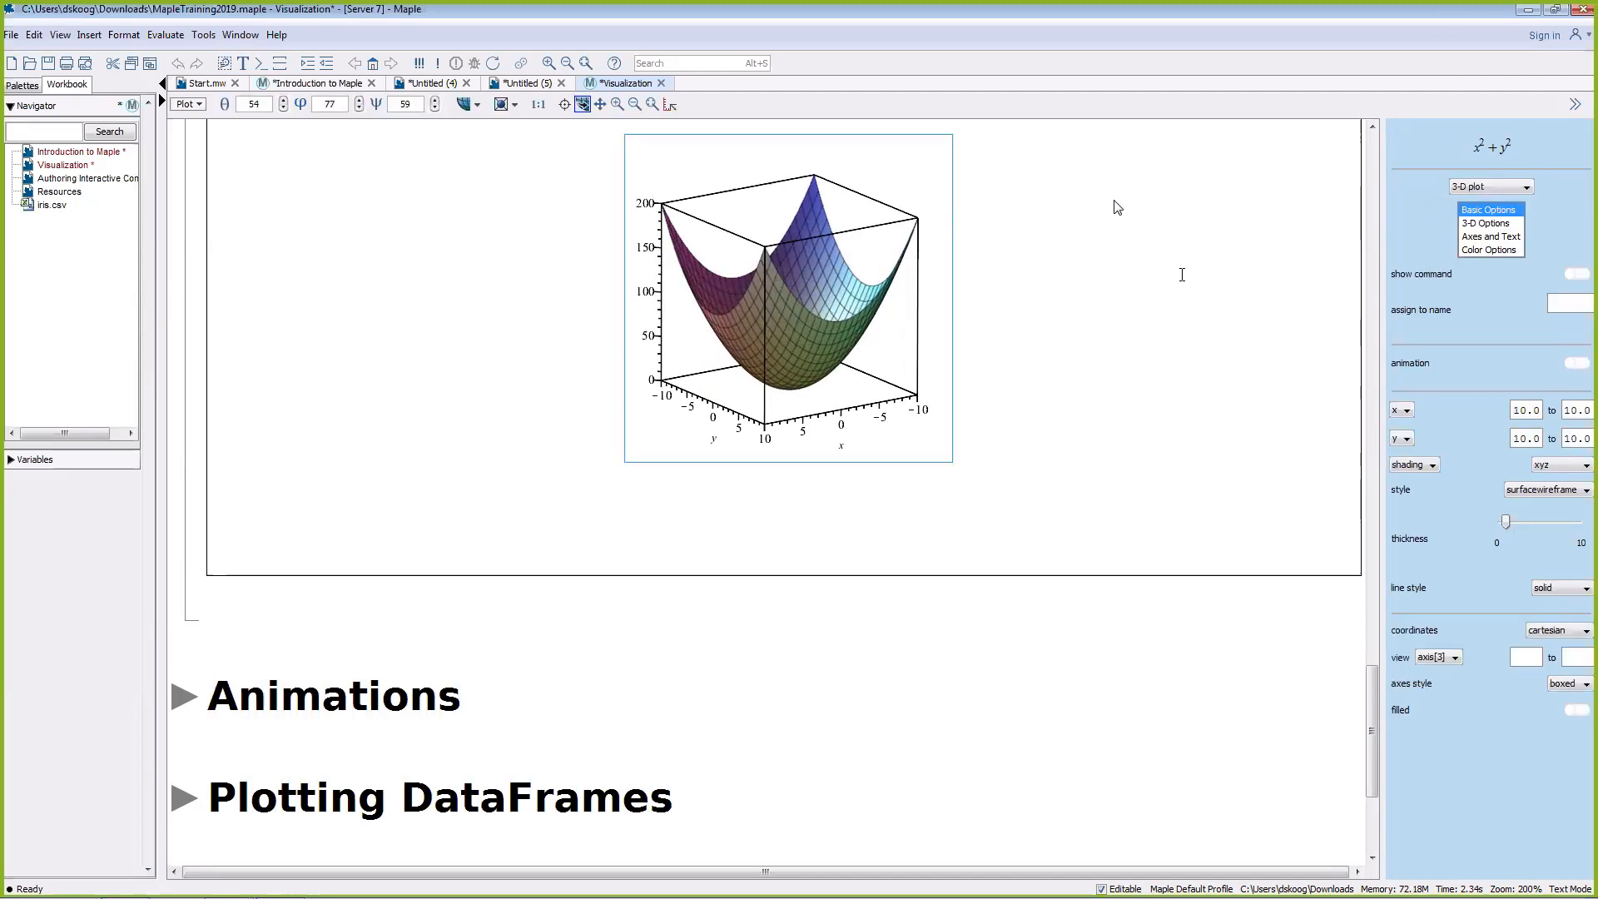
scroll(1182, 273, "up", 4)
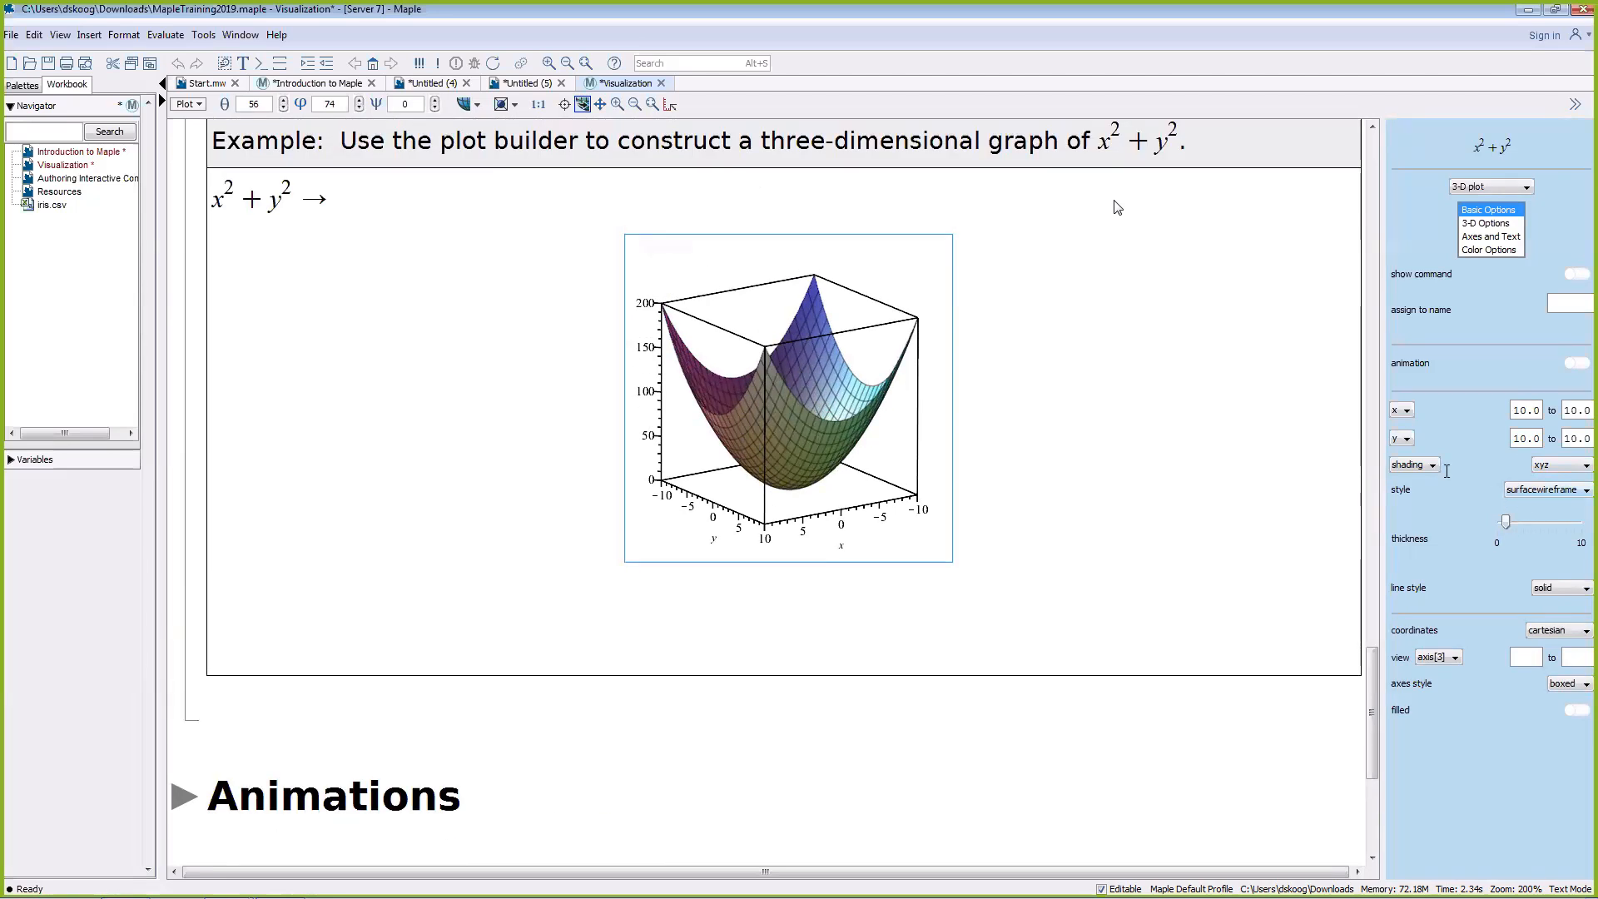
Step: Set the x² + y² plot's shading to zhue and its style to surface, and rotate the surface
left_click(1586, 465)
left_click(1570, 496)
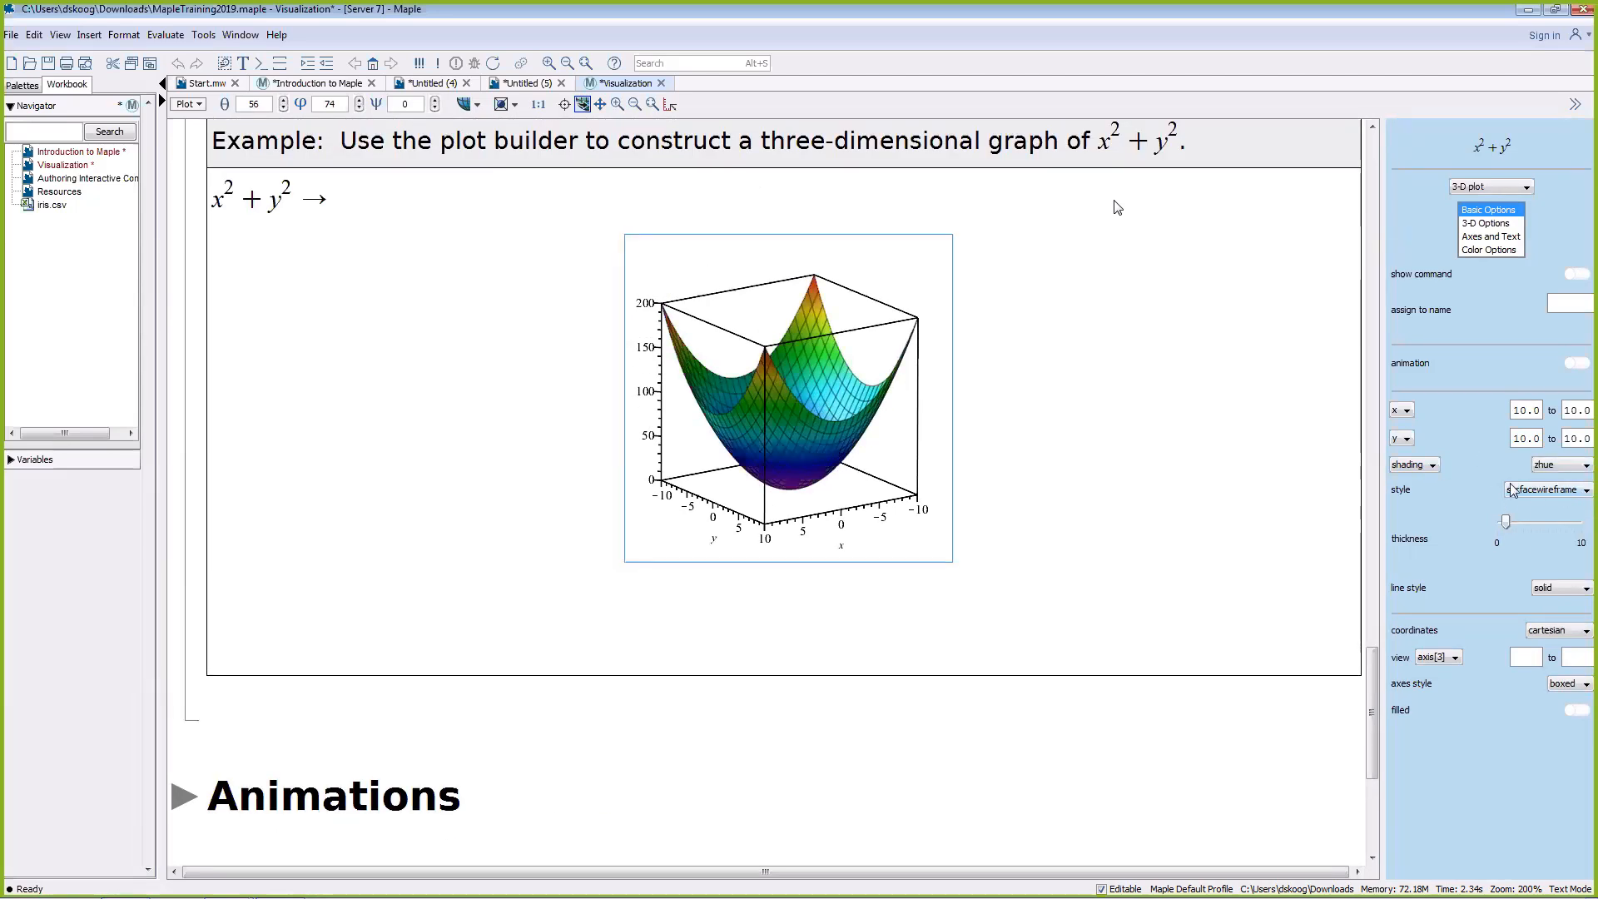
left_click(1529, 491)
left_click(1526, 520)
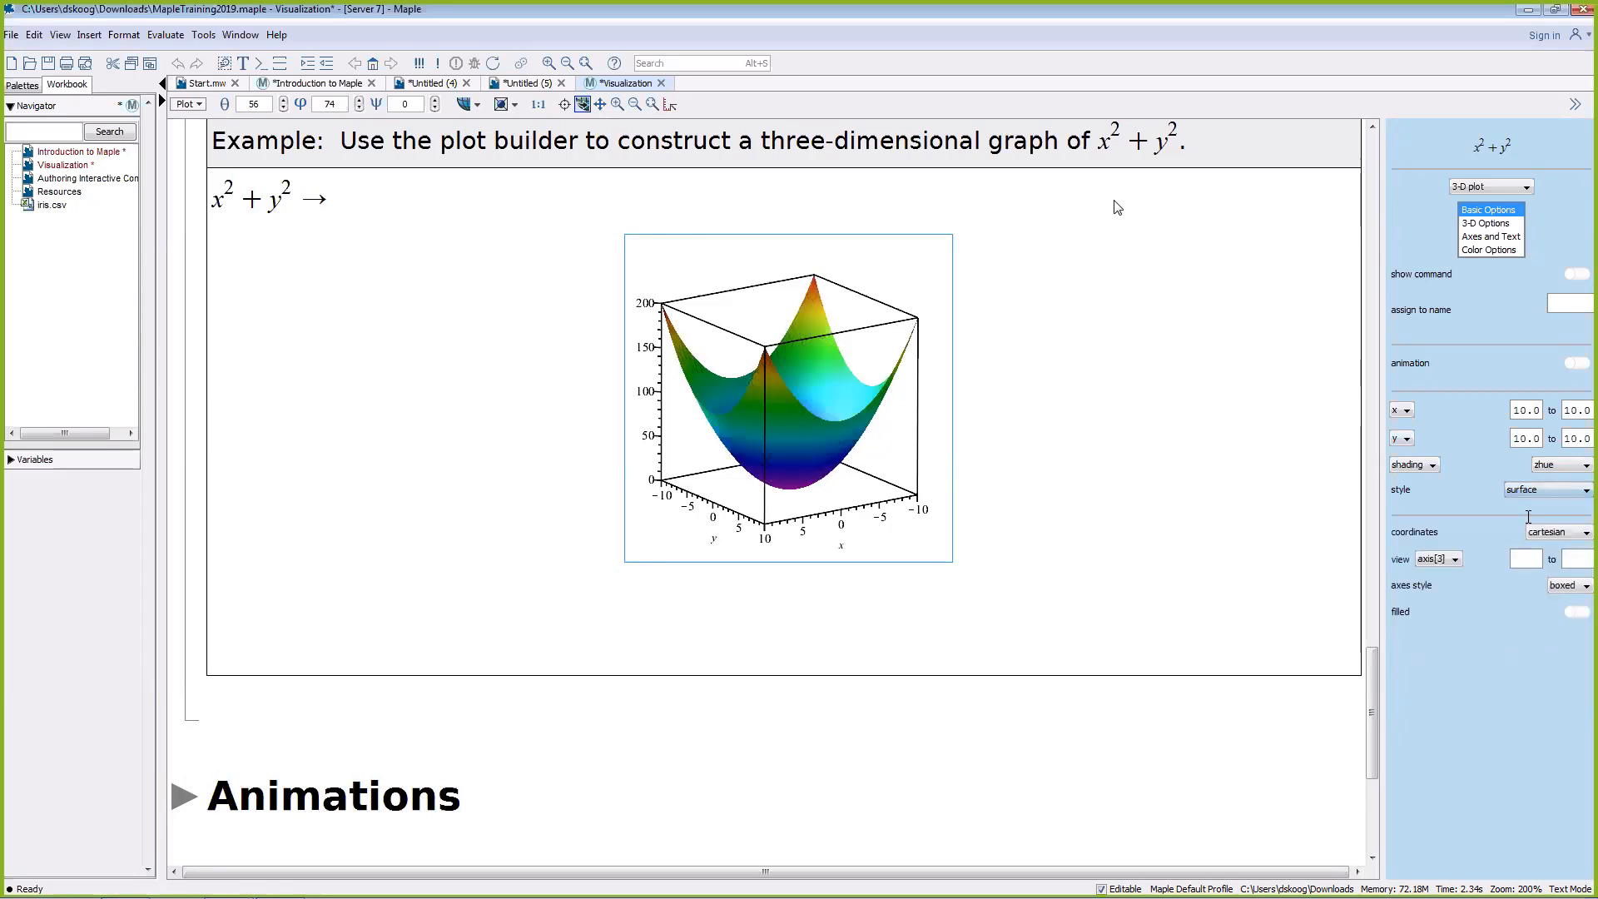
left_click_drag(752, 424, 671, 433)
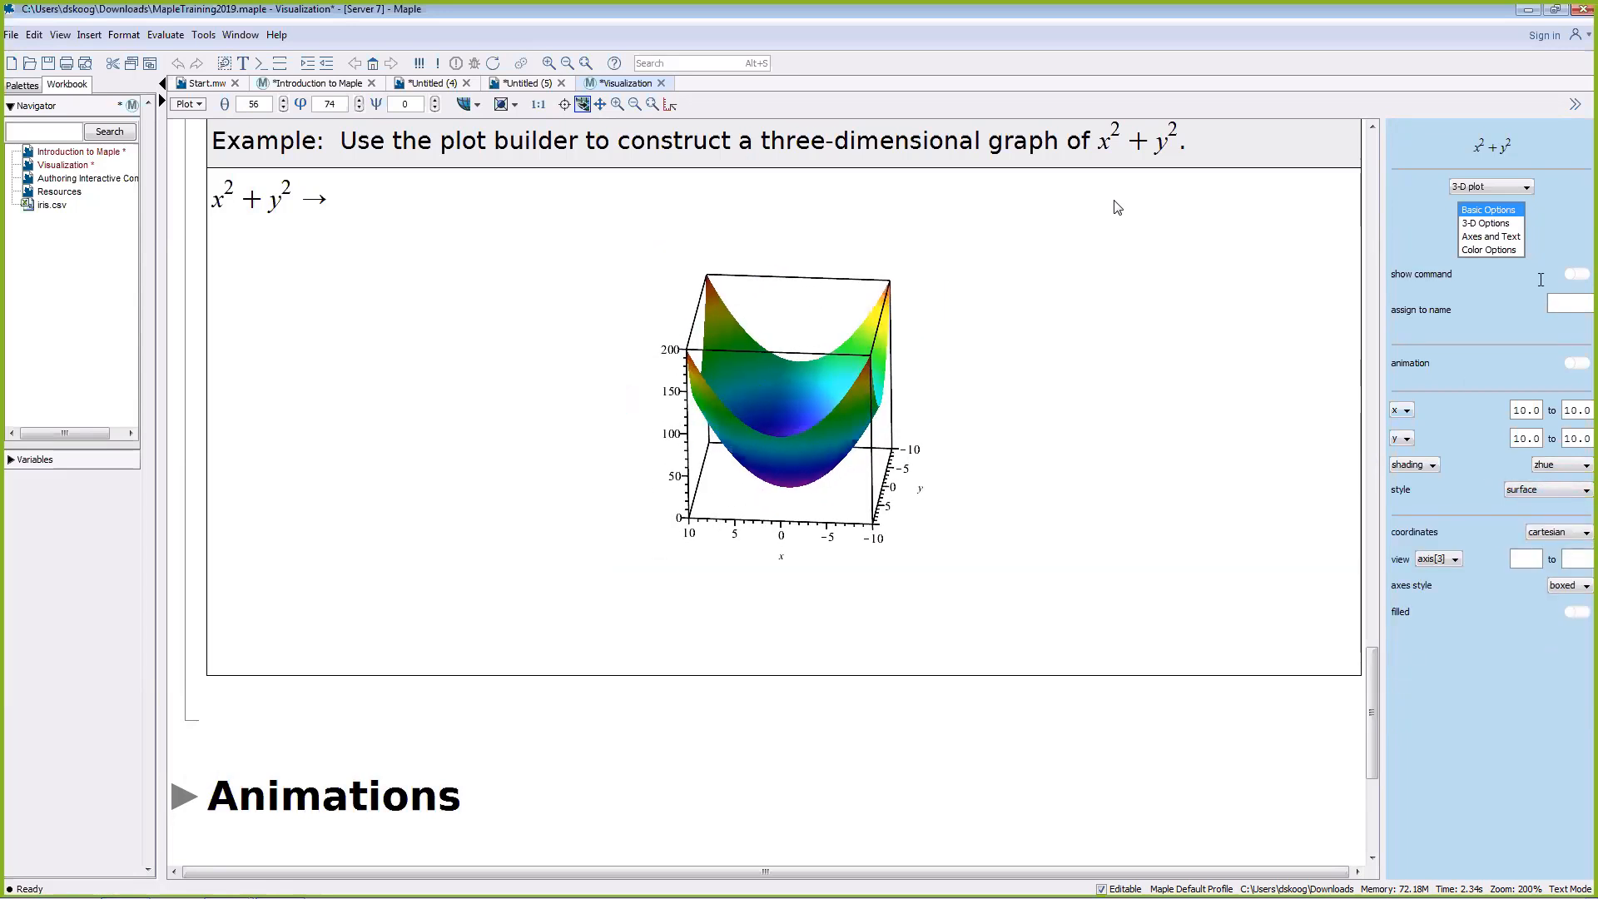
Step: Change the x² + y² plot to a 2-D contour plot with a line thickness of 5
left_click(1486, 188)
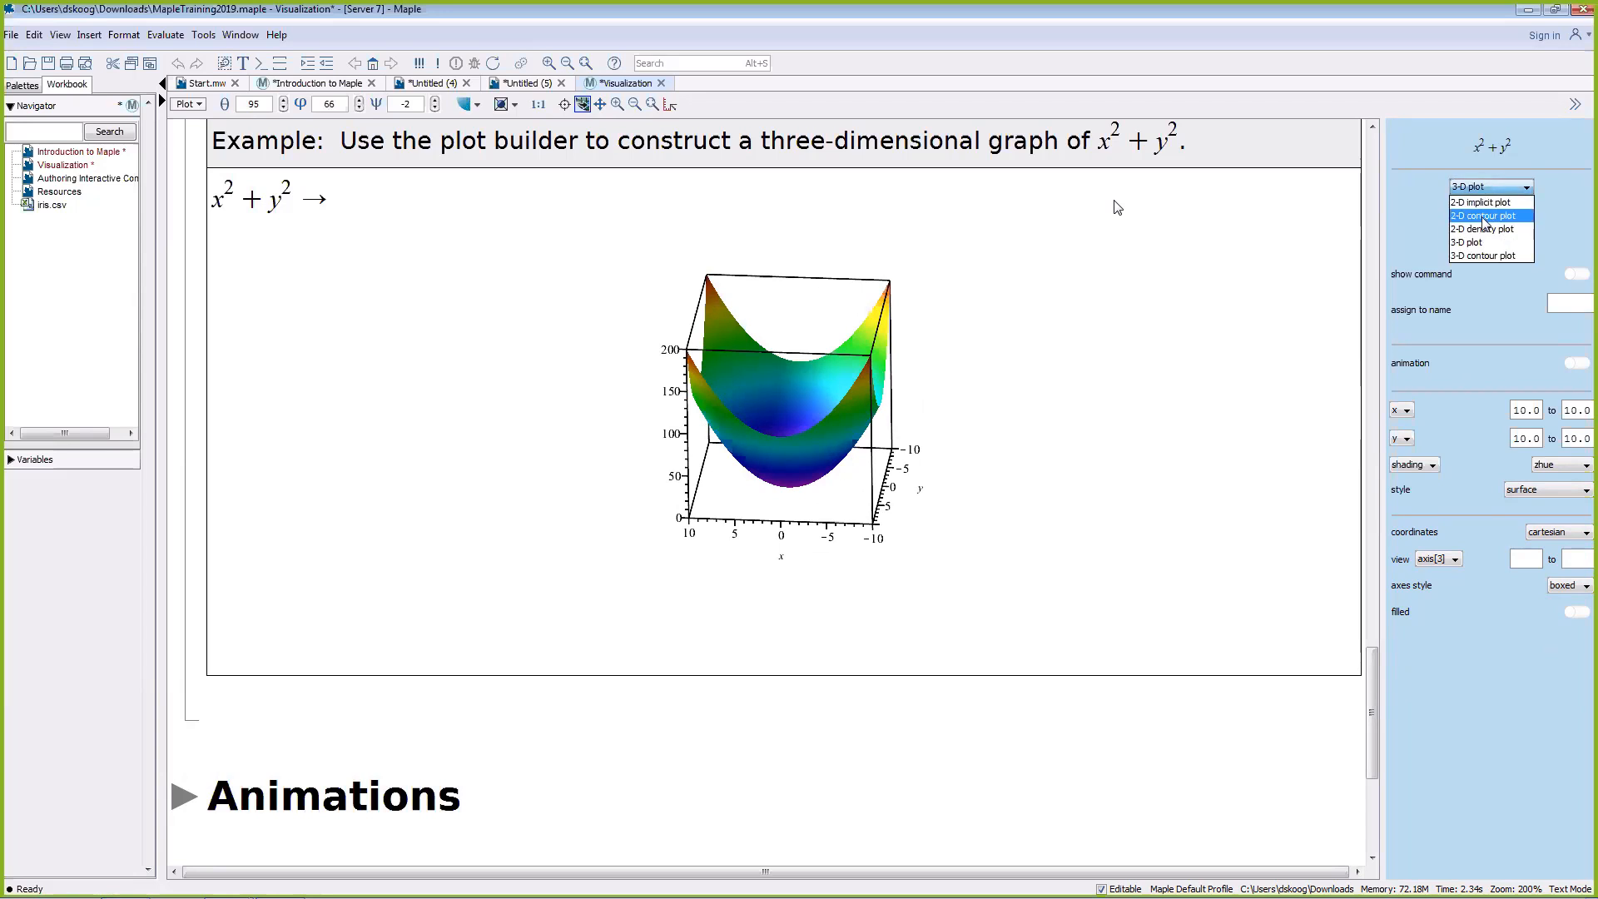
left_click(1474, 219)
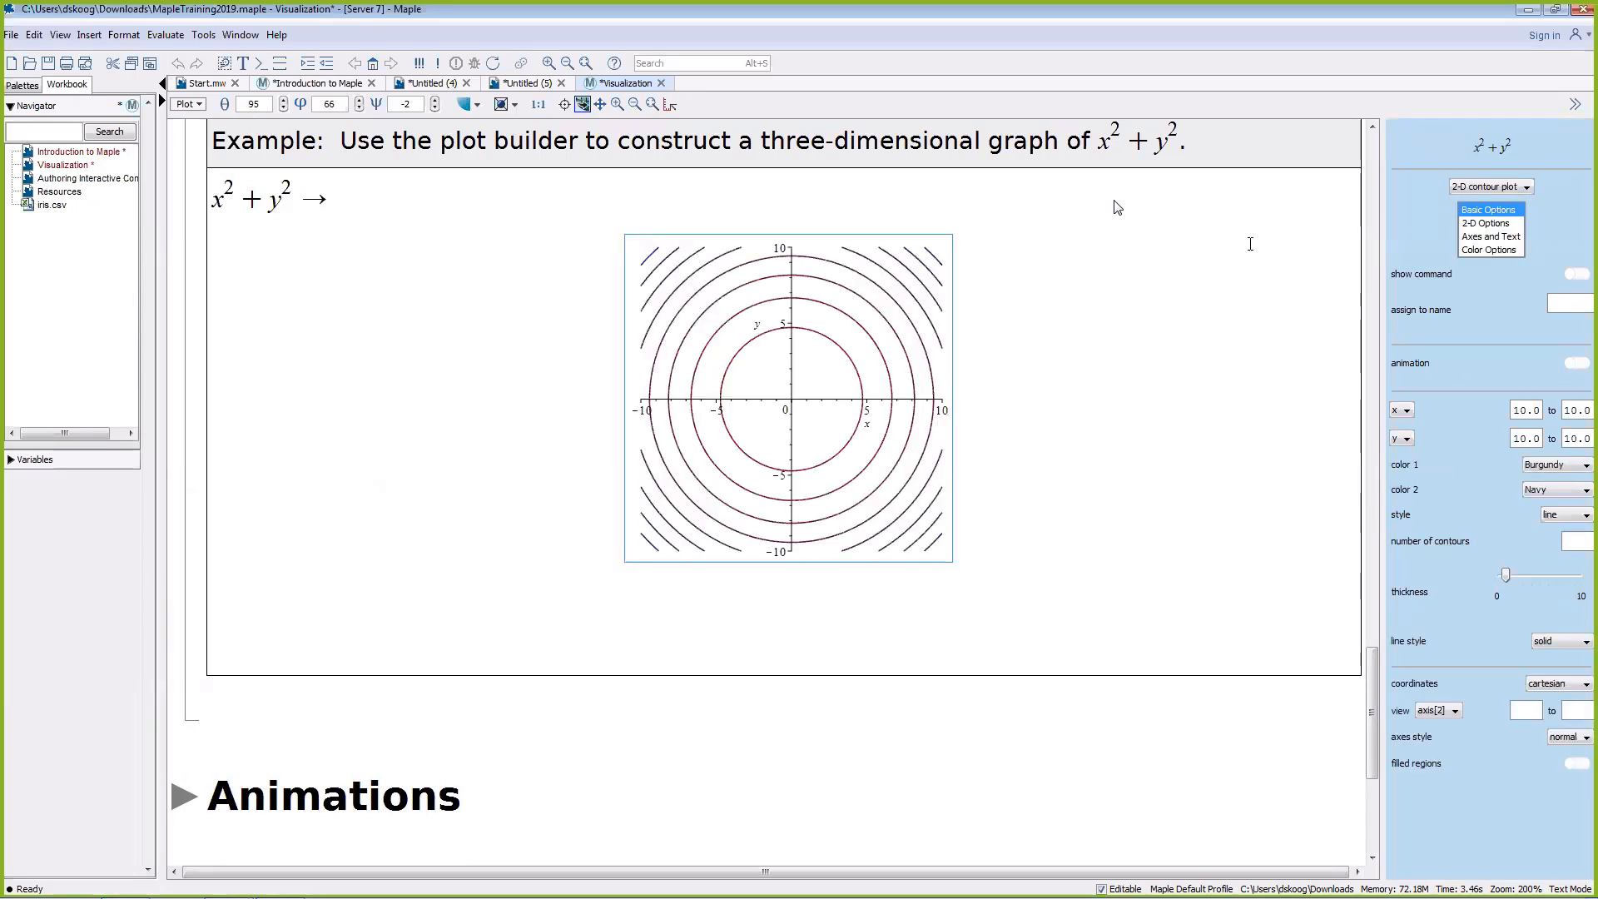
mouse_move(849, 350)
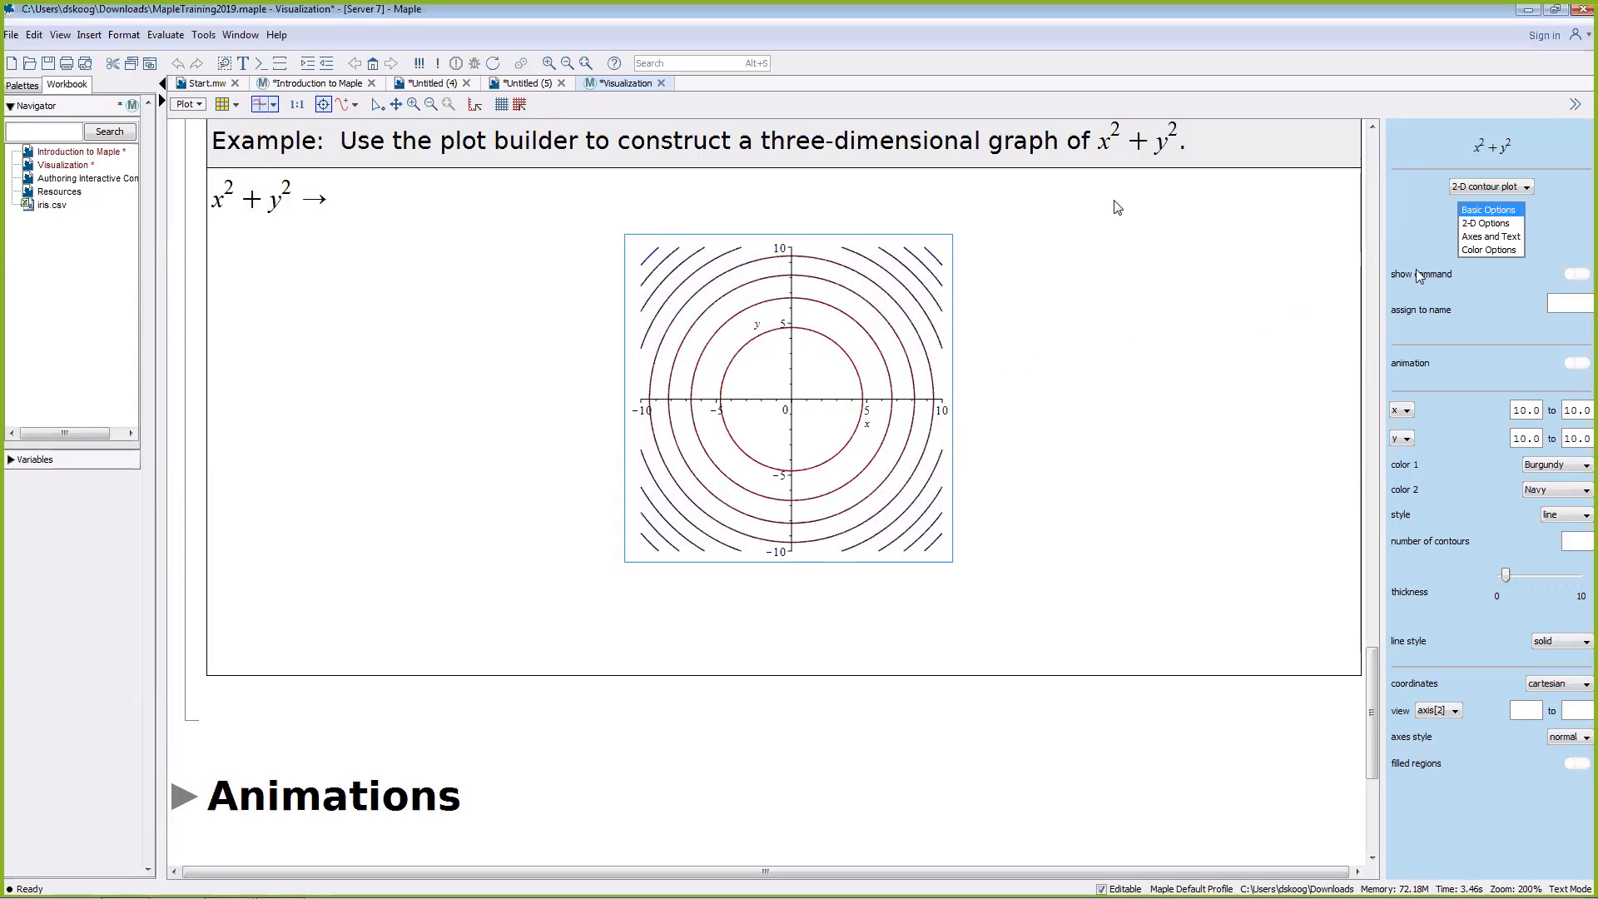
left_click_drag(1508, 580, 1540, 582)
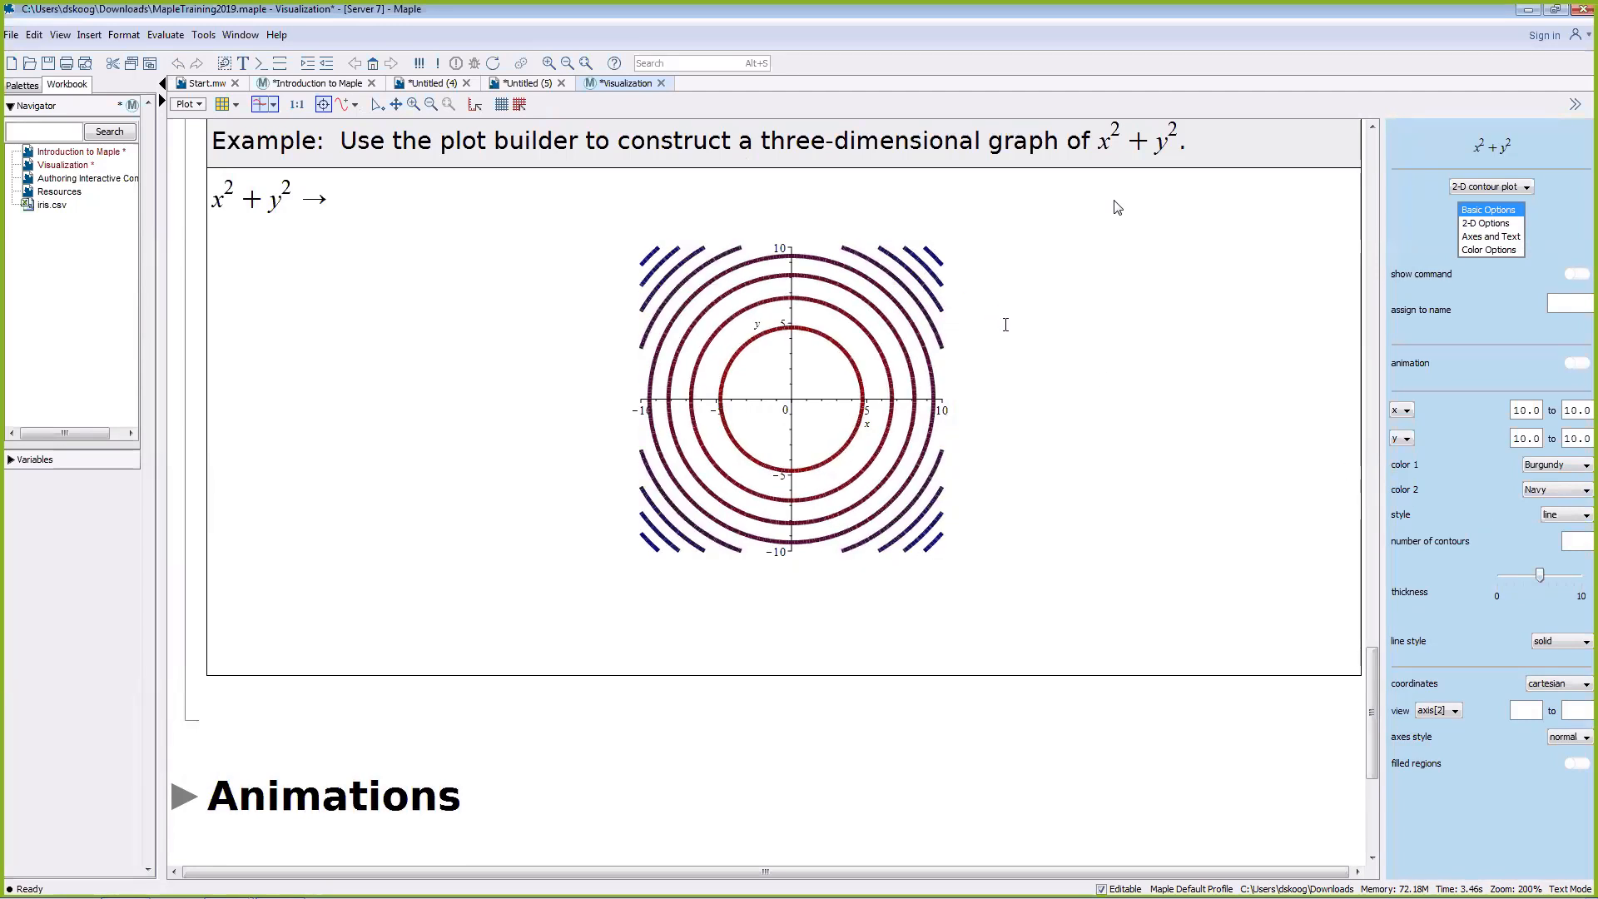
Step: Show the contour plot's generating command, copy it to the empty line below the example table and evaluate it
left_click(1572, 276)
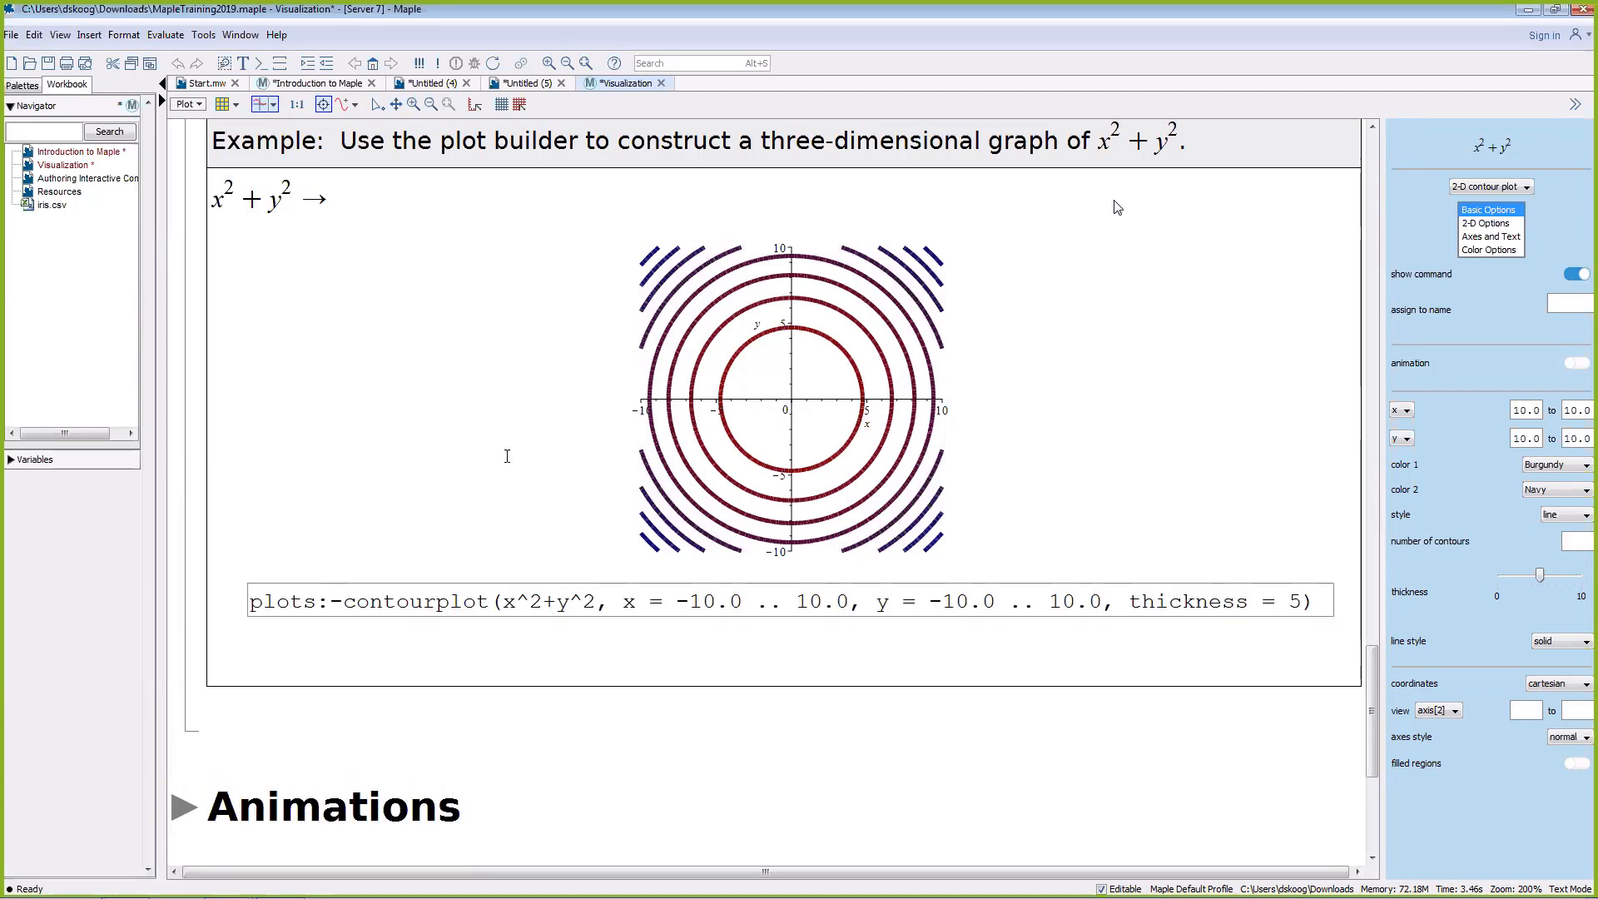
left_click_drag(256, 612, 1323, 616)
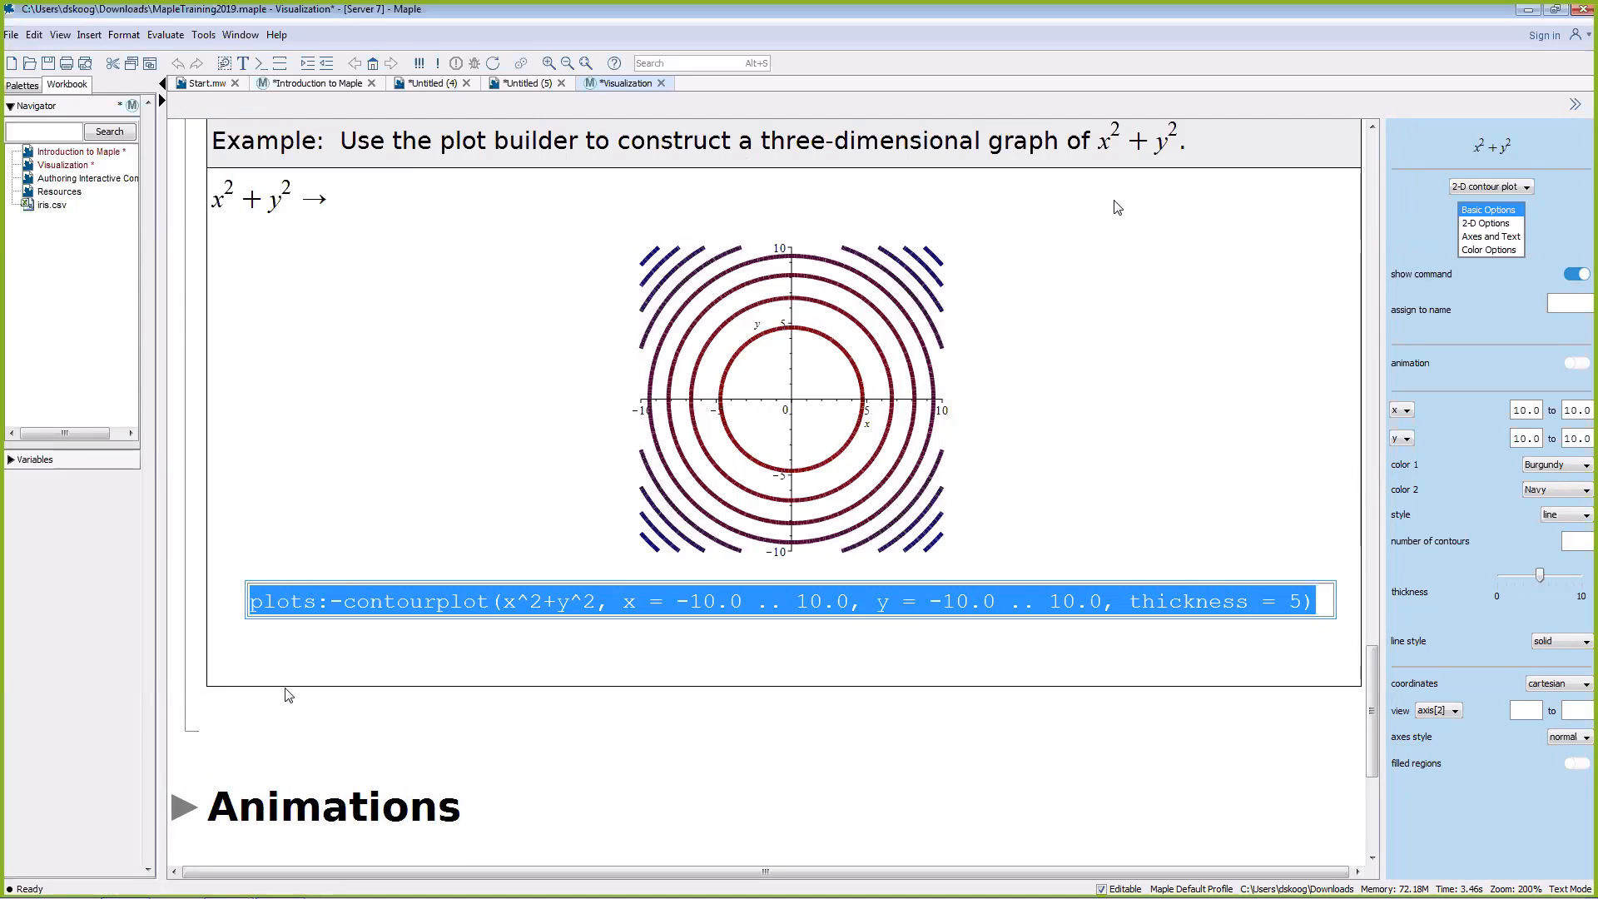
left_click(257, 711)
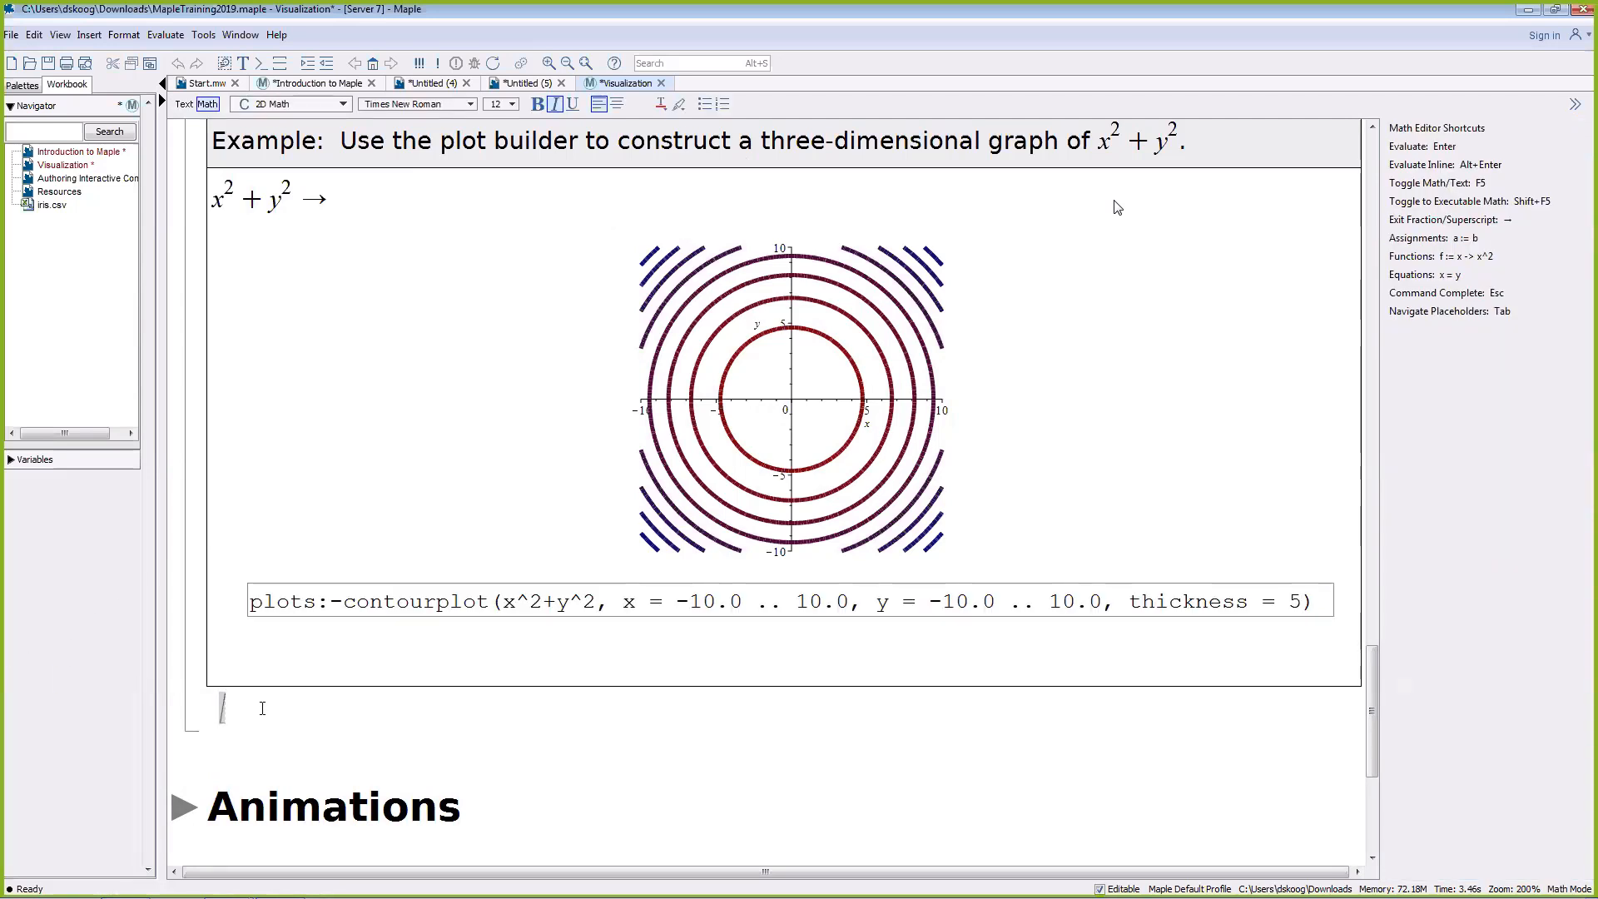
type("plots:-contourplot(x^2 + y^2, x = -10.0 .. 10.0, y = -10.0 .. 10.0, thickness = 5)")
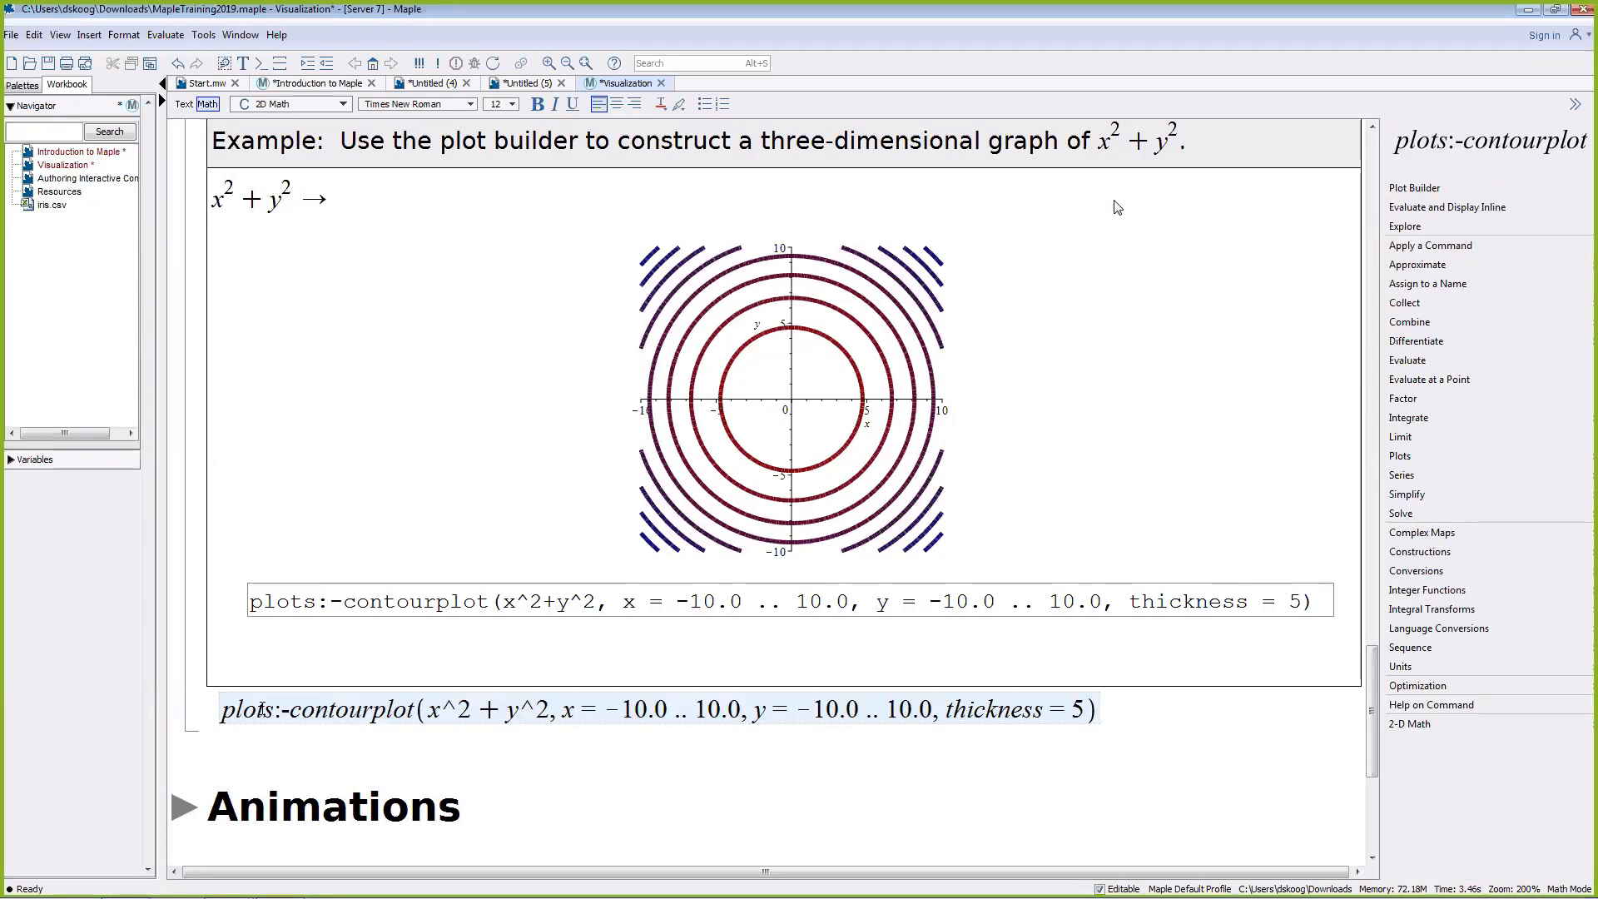
key("Return")
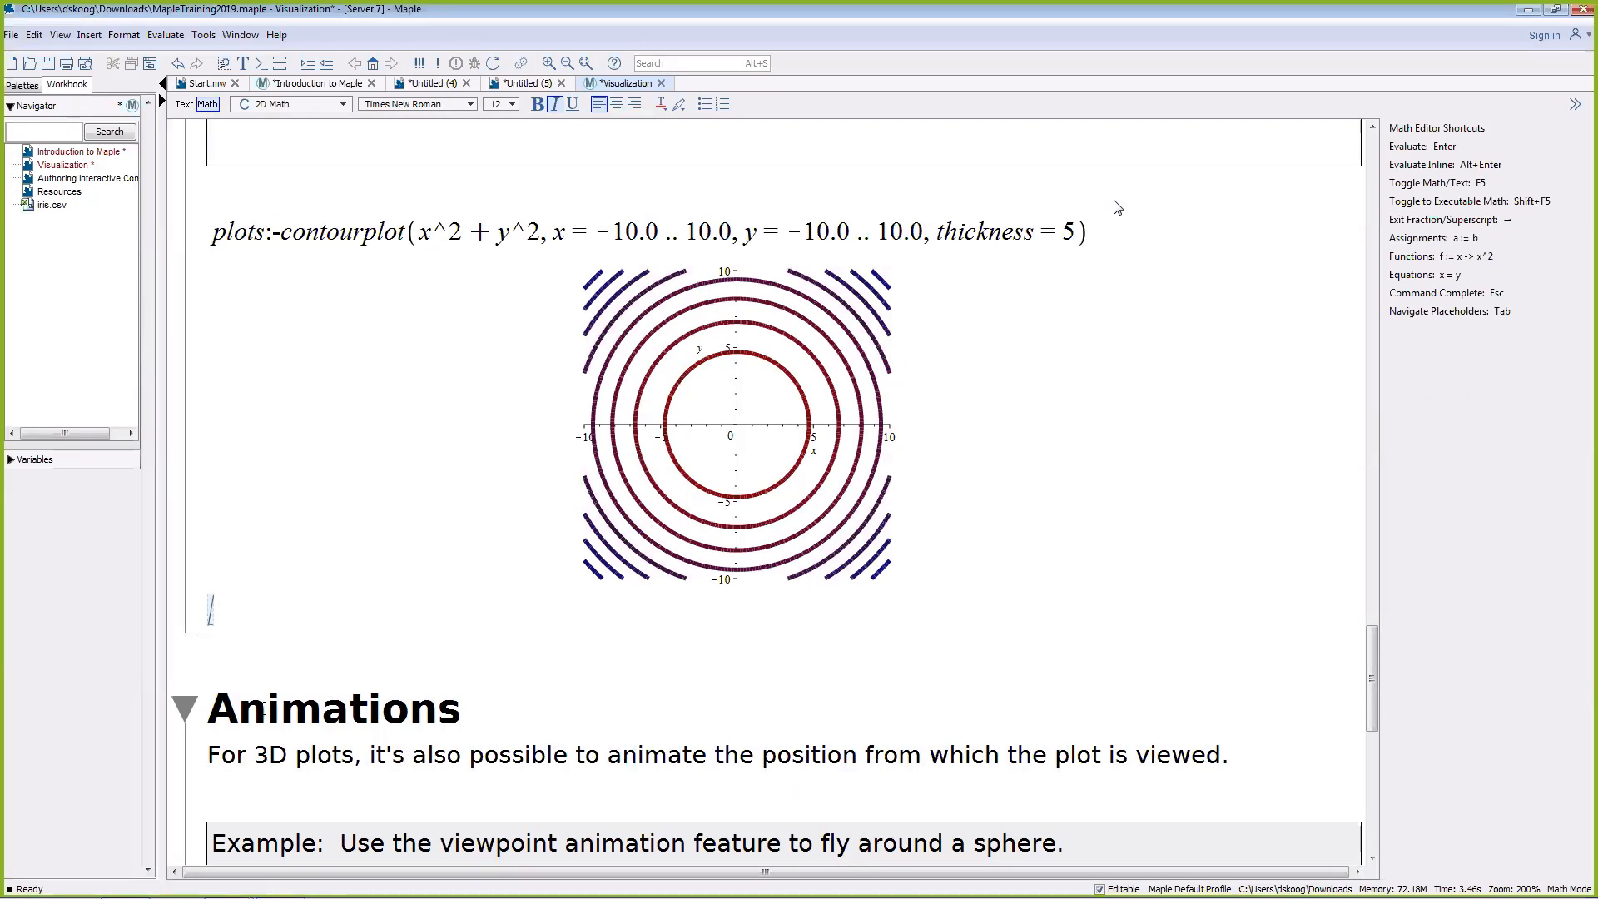
Step: In the Animations section, evaluate the matrix M and plot3d commands of the viewpoint animation example
scroll(736, 502, "down", 3)
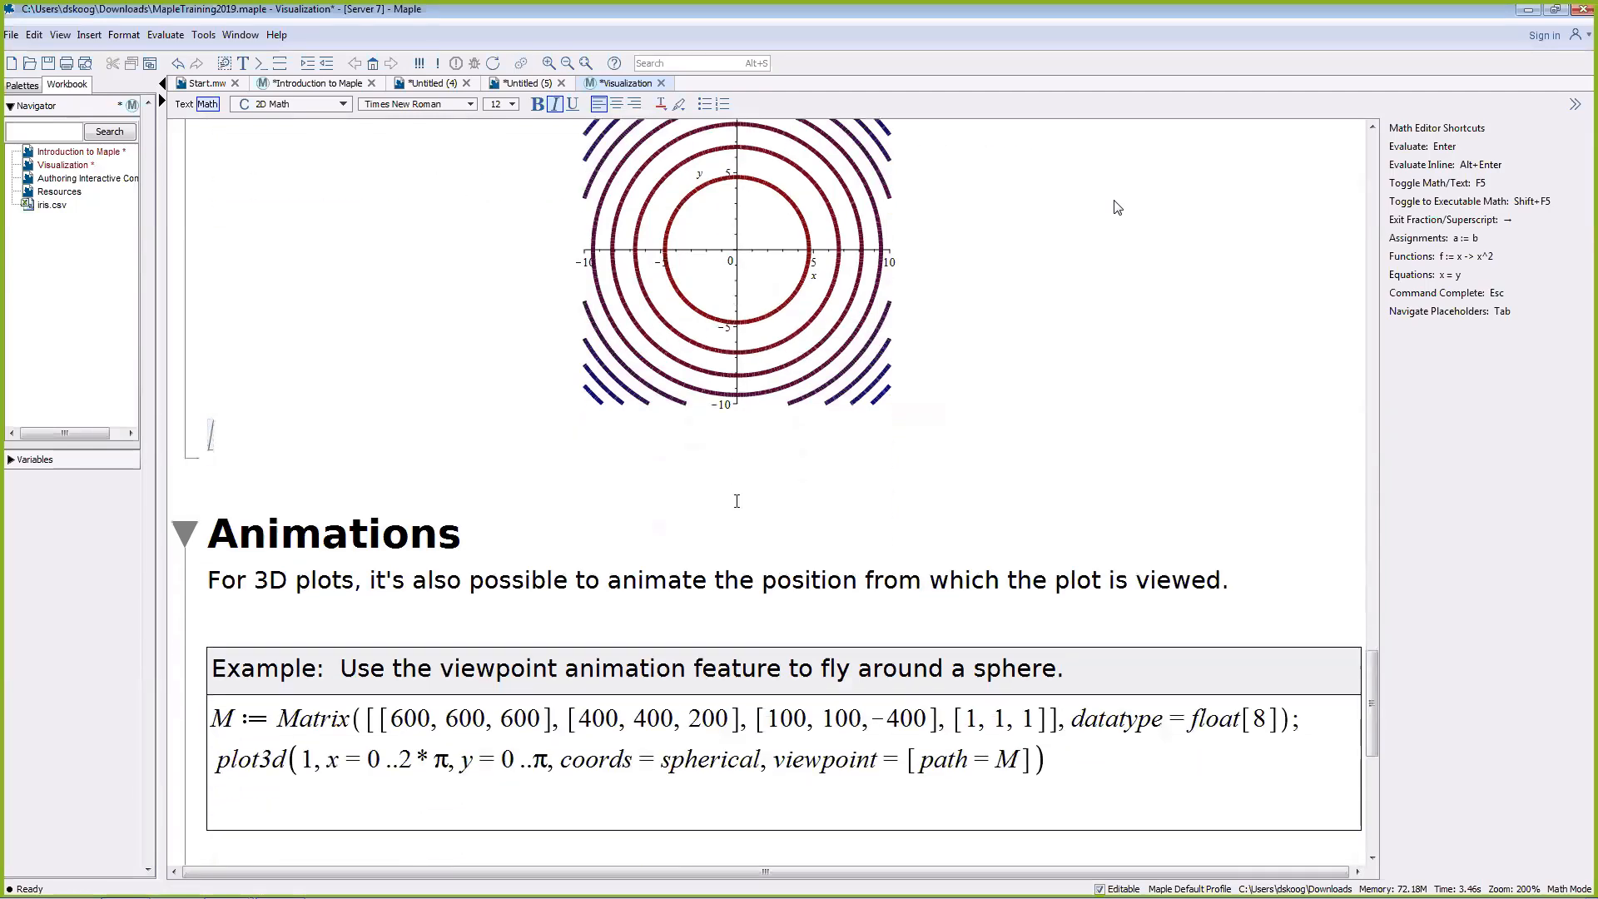
scroll(735, 502, "down", 3)
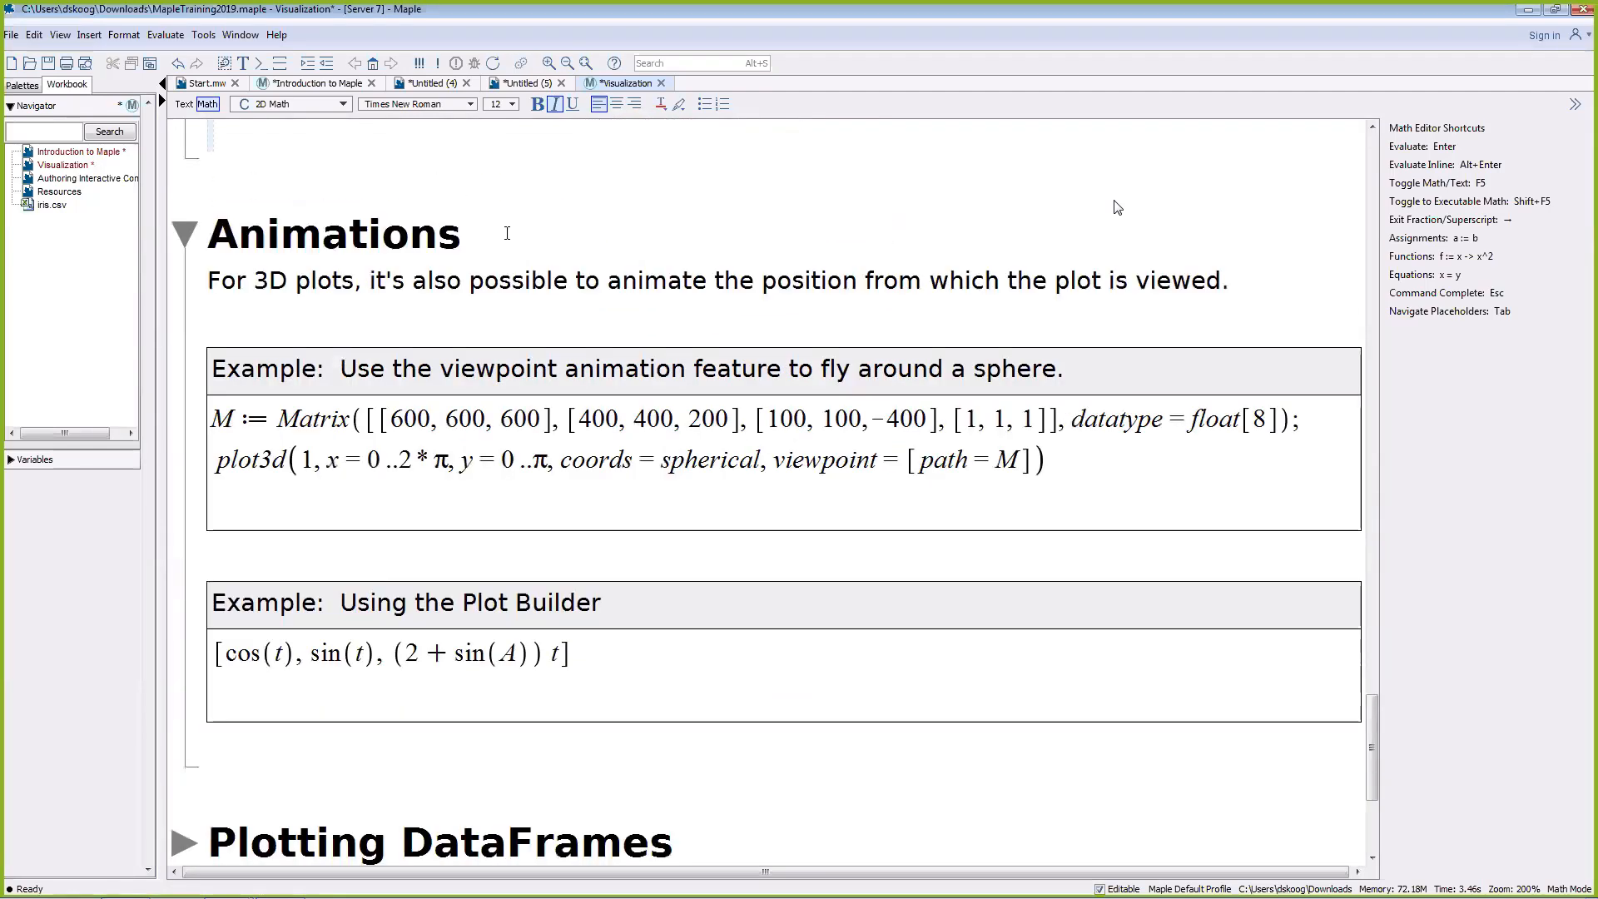
left_click(510, 233)
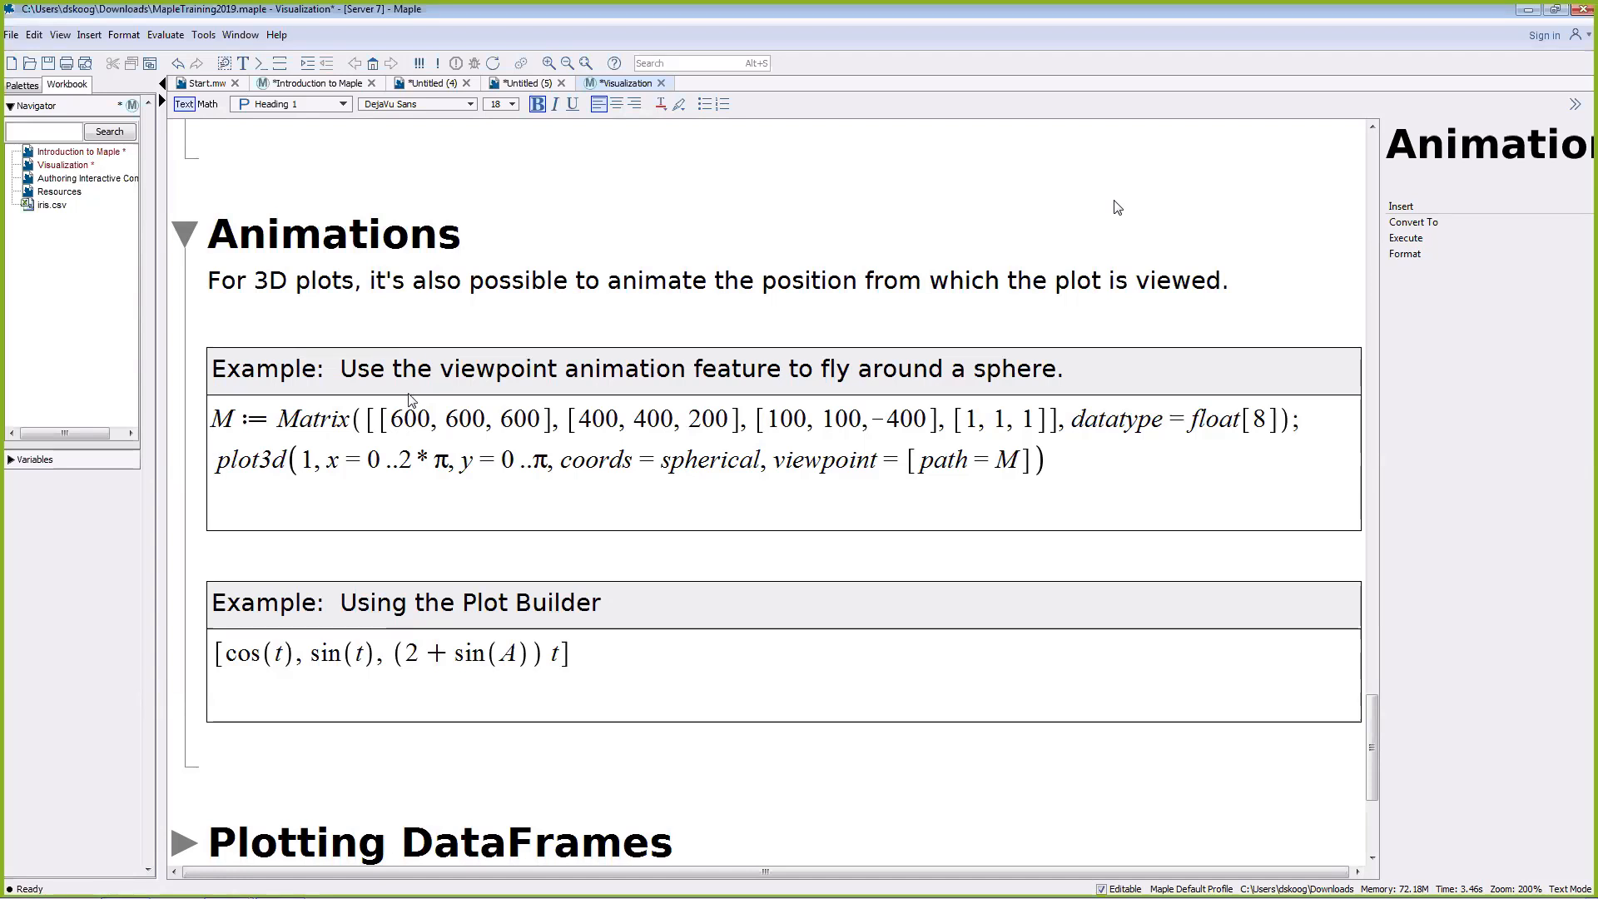
left_click(406, 419)
double_click(1110, 442)
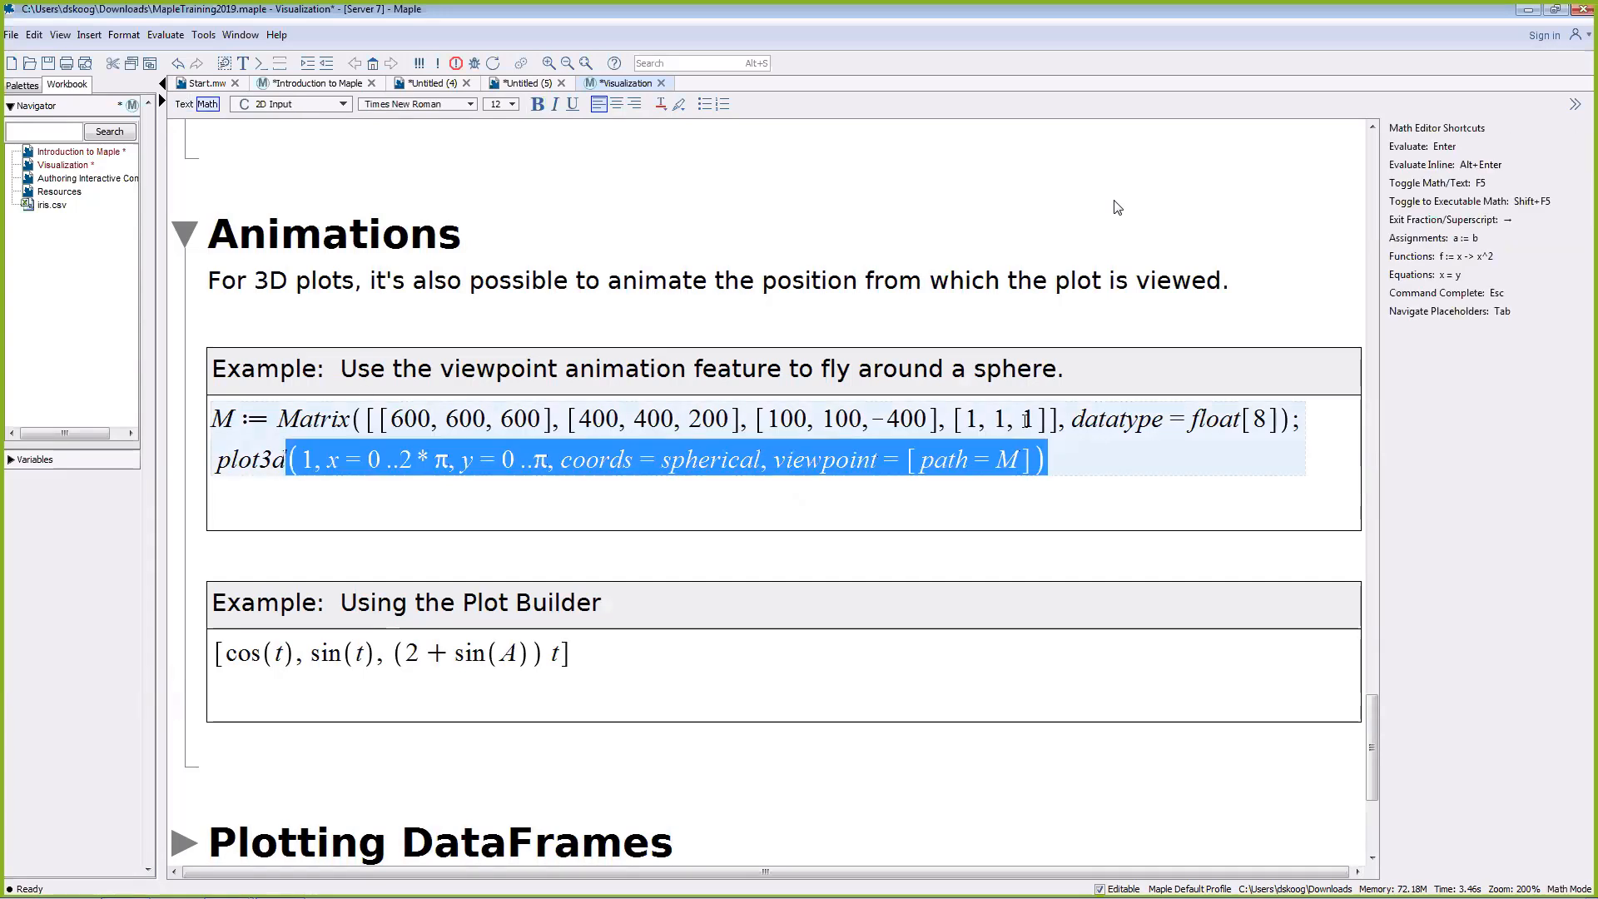
key("Return")
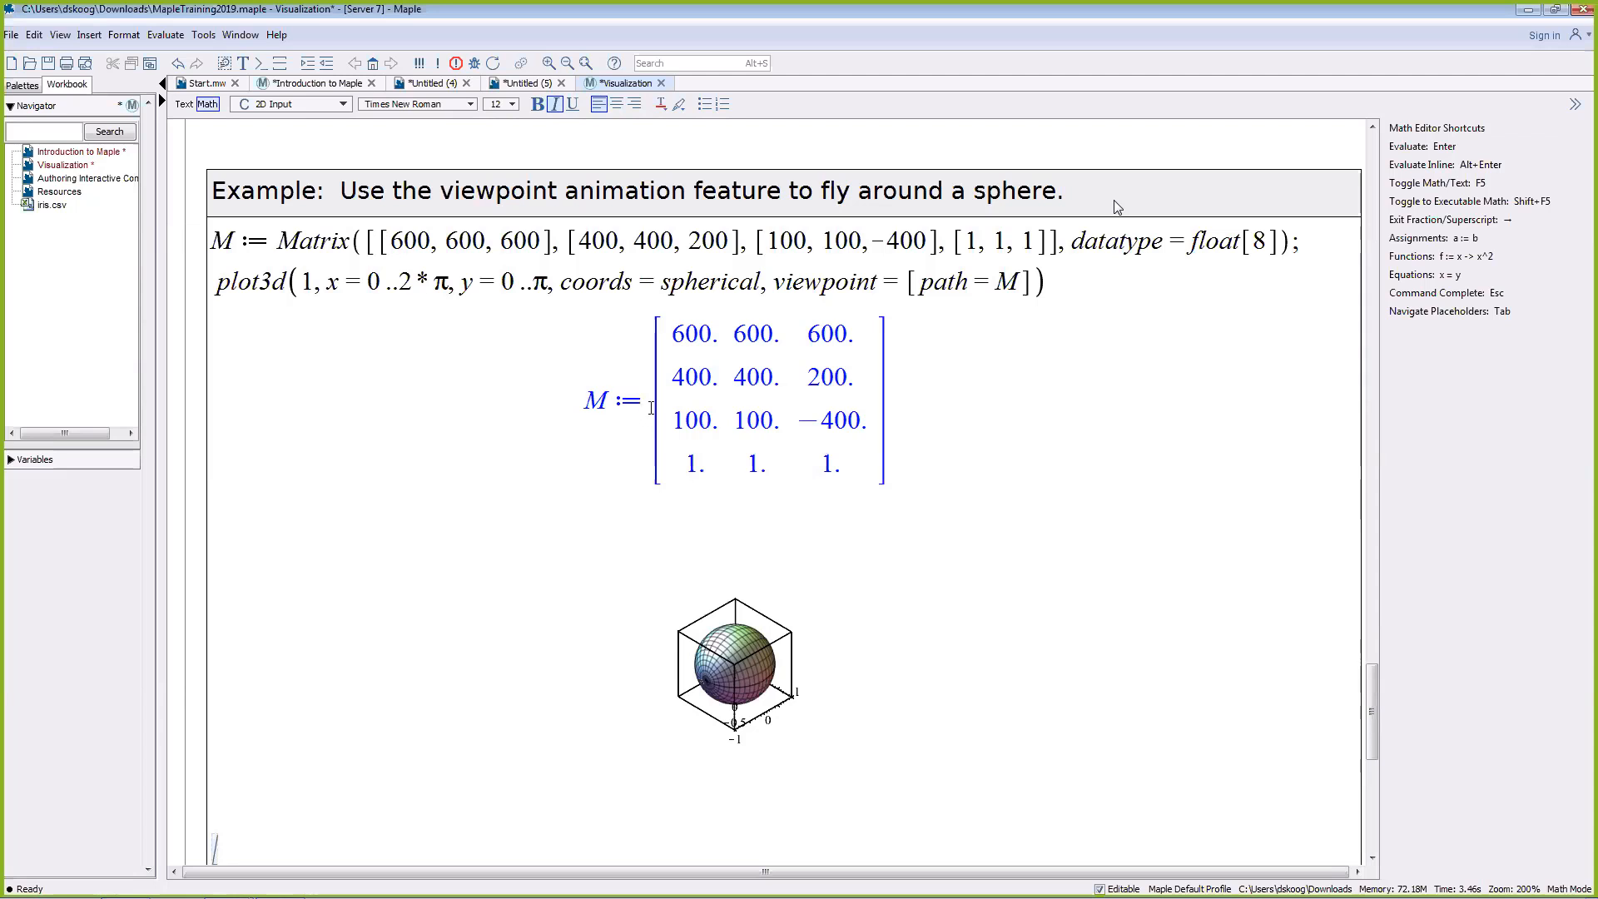
Step: Examine the matrix M output and the radius and viewpoint path arguments of the sphere's plot3d command
left_click(793, 361)
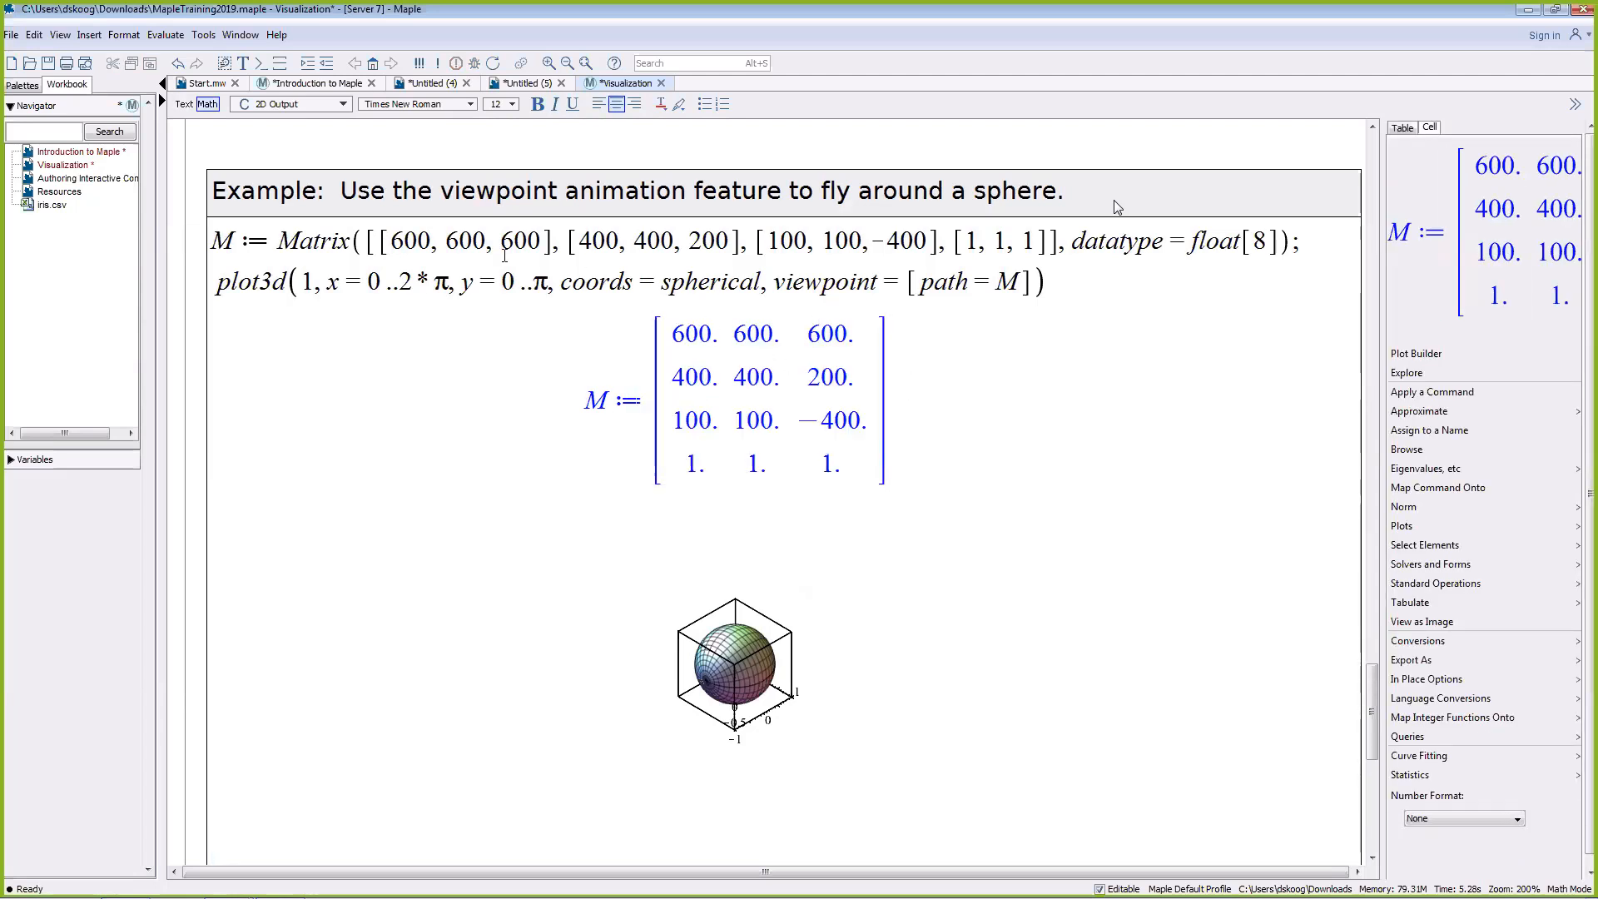
left_click(218, 281)
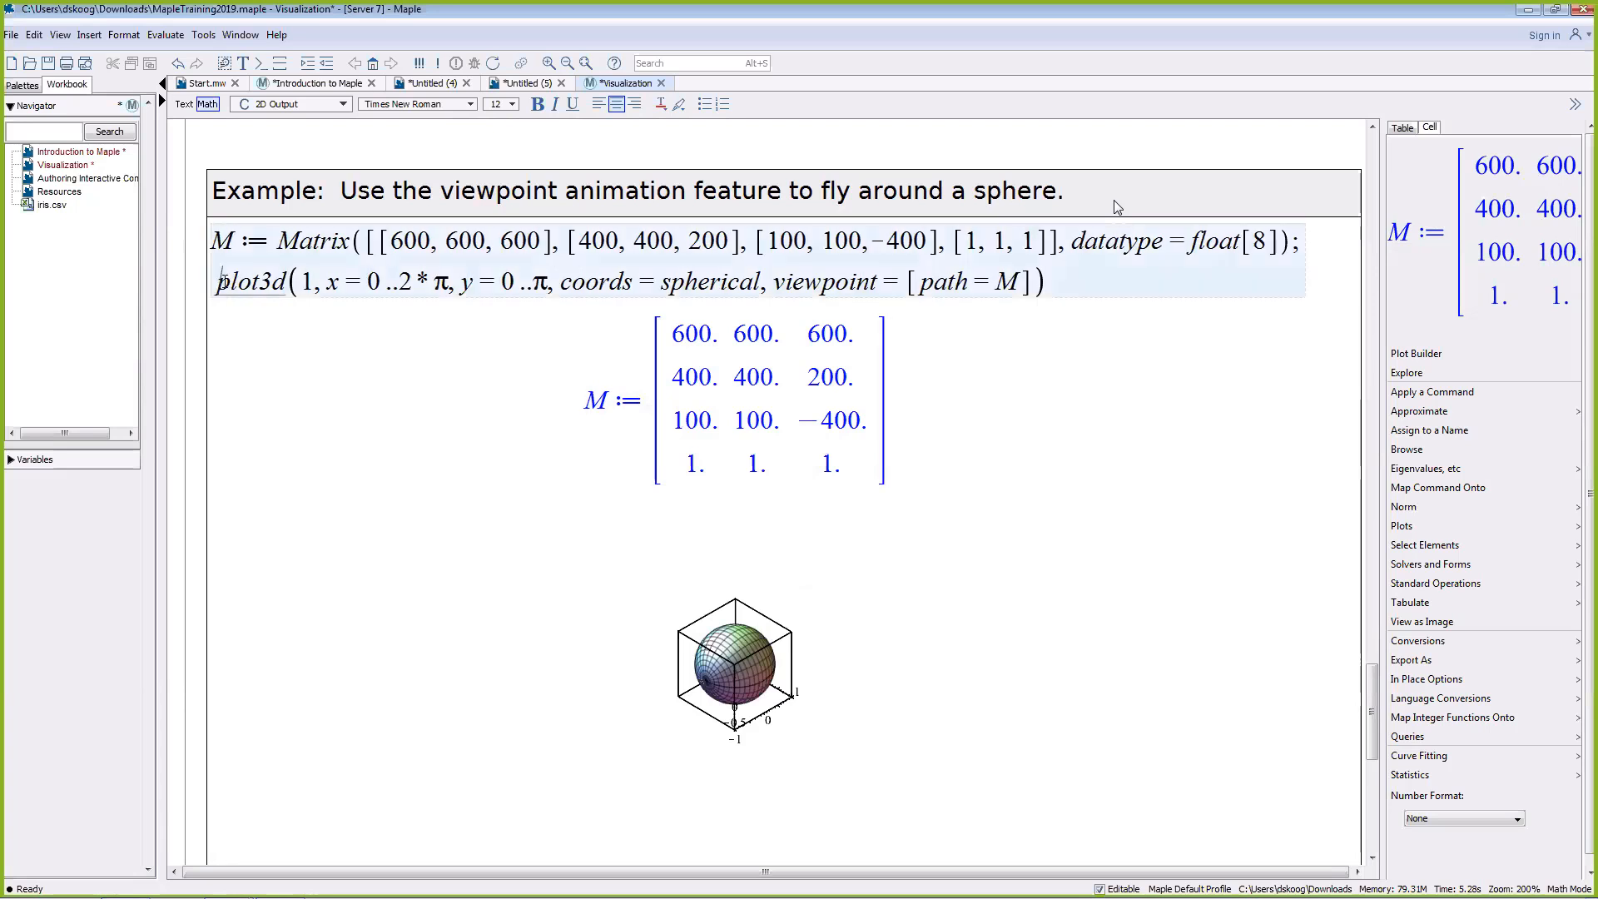
left_click(310, 283)
double_click(311, 285)
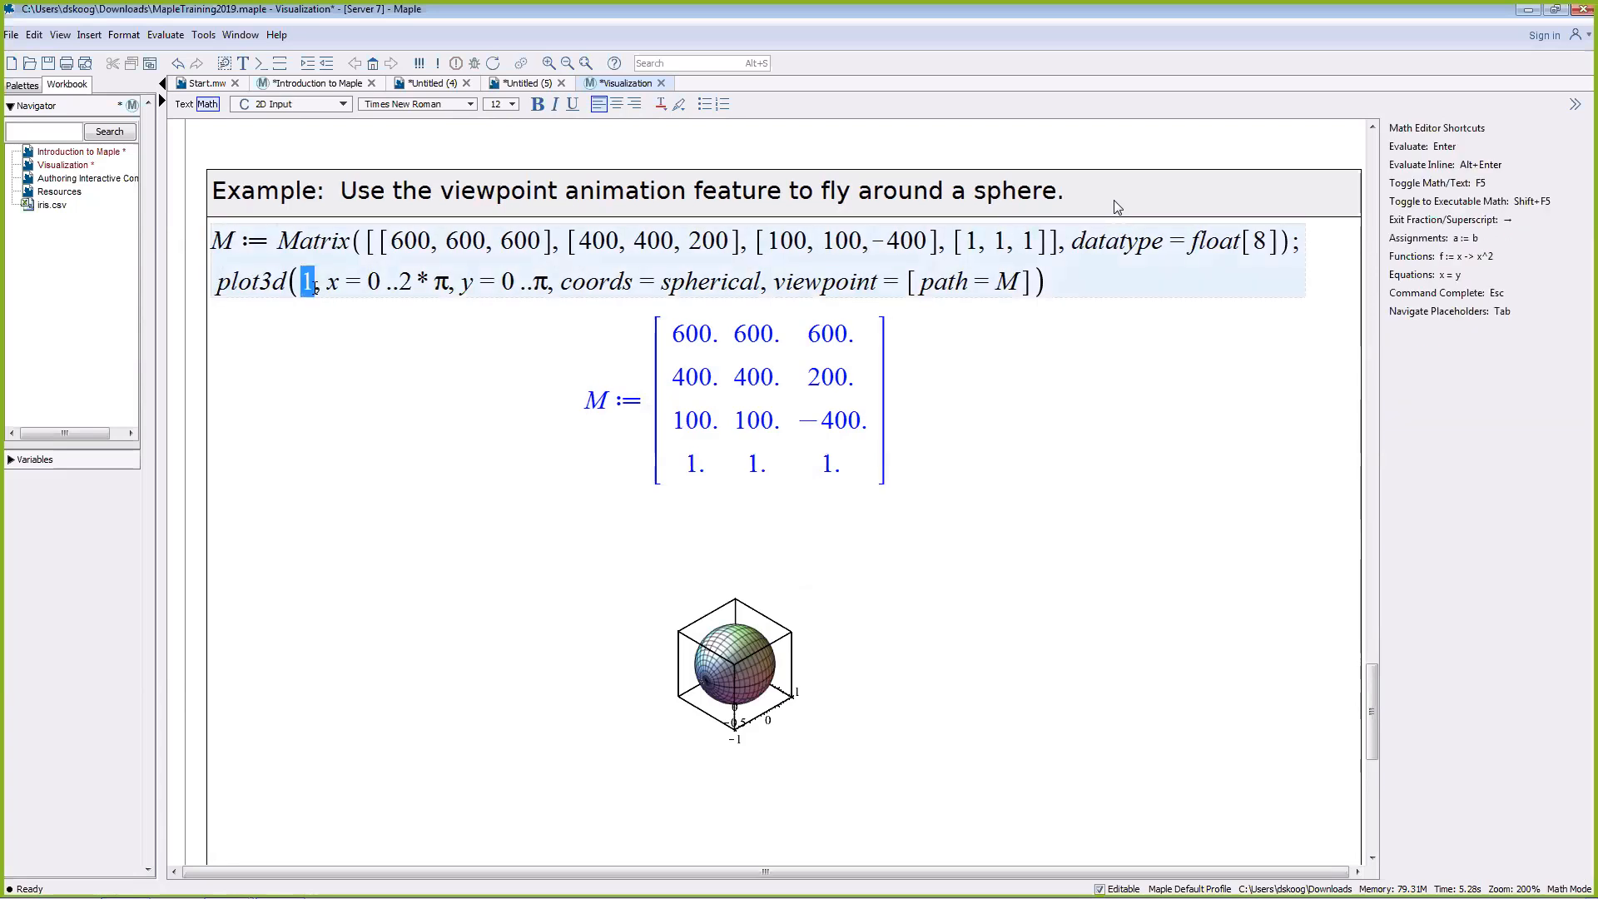
left_click(315, 288)
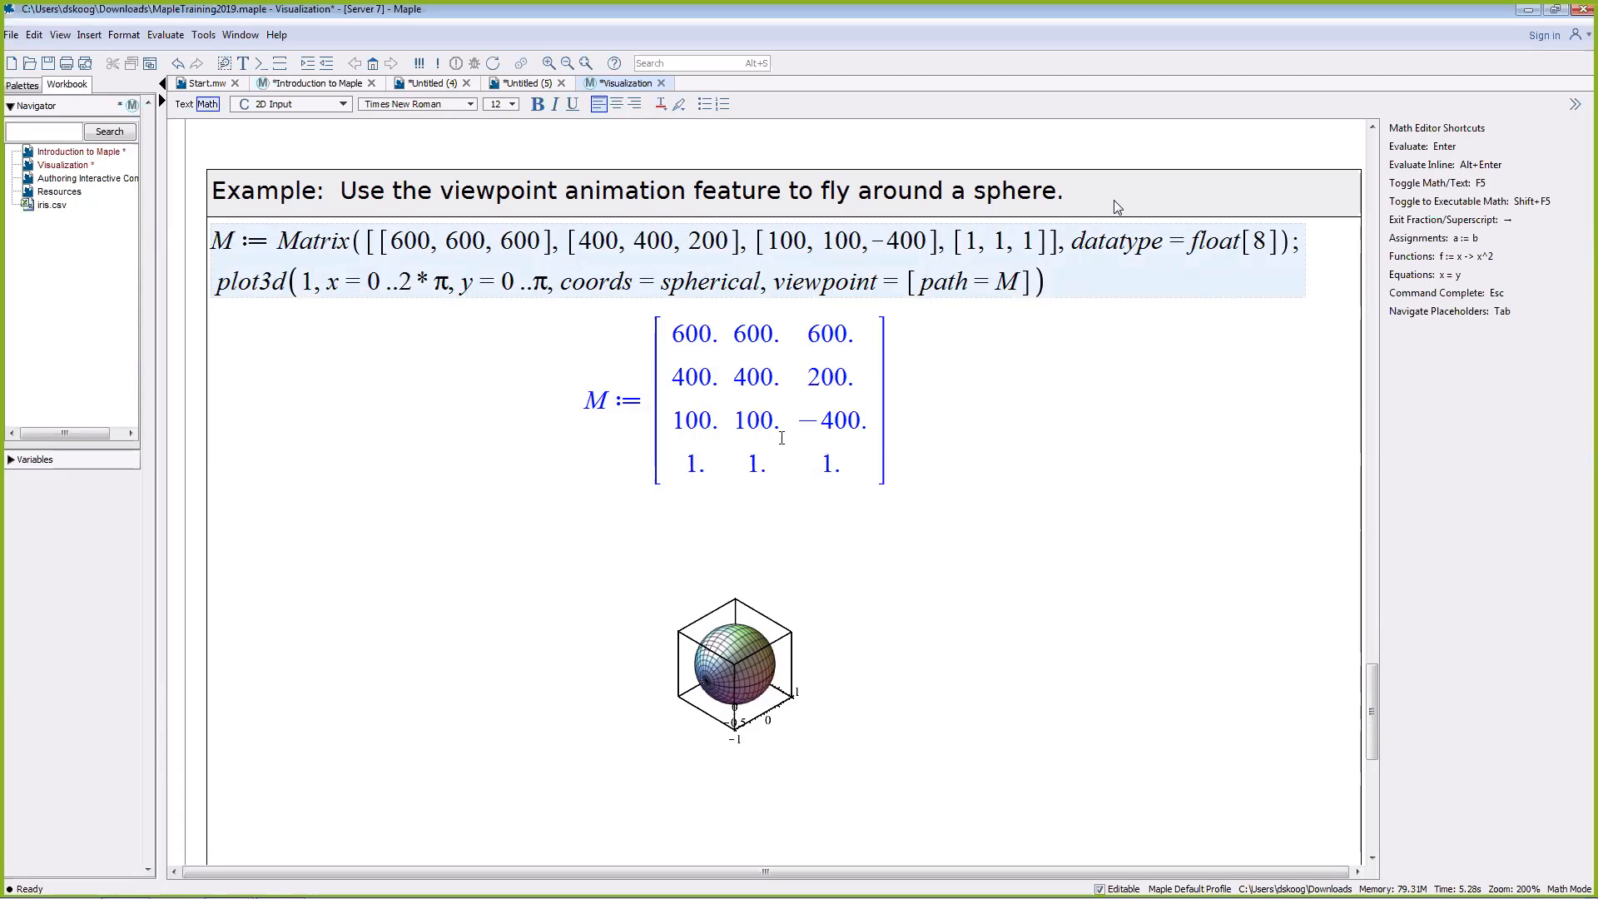
left_click_drag(777, 281, 1032, 283)
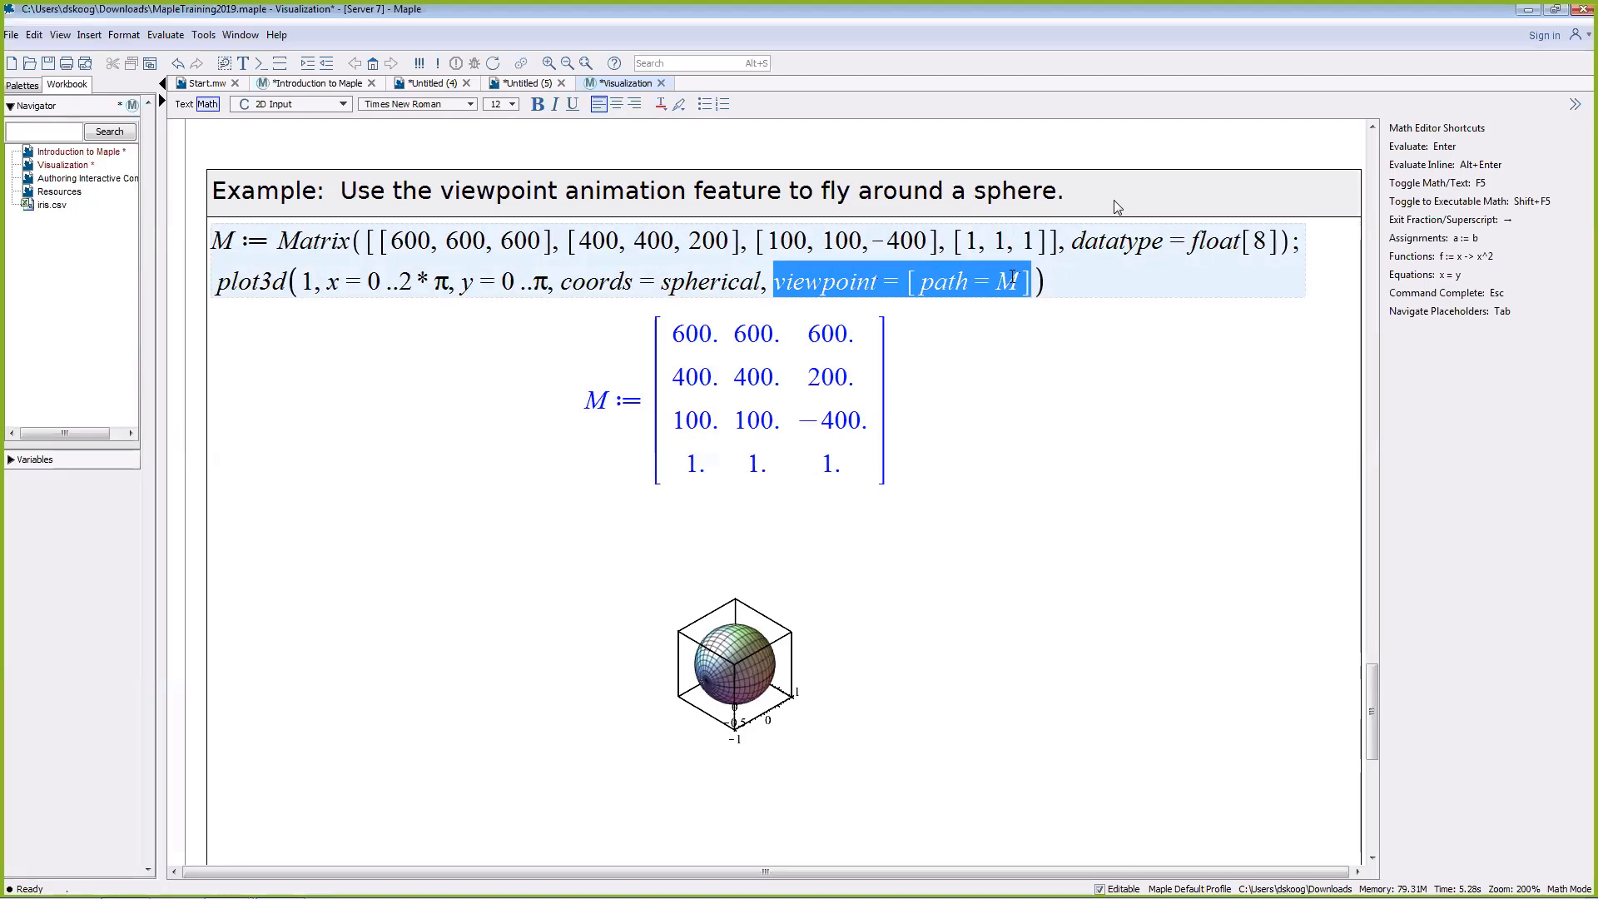
Step: Hide the axes of the sphere plot, play its viewpoint animation and highlight the last row of matrix M
left_click(747, 696)
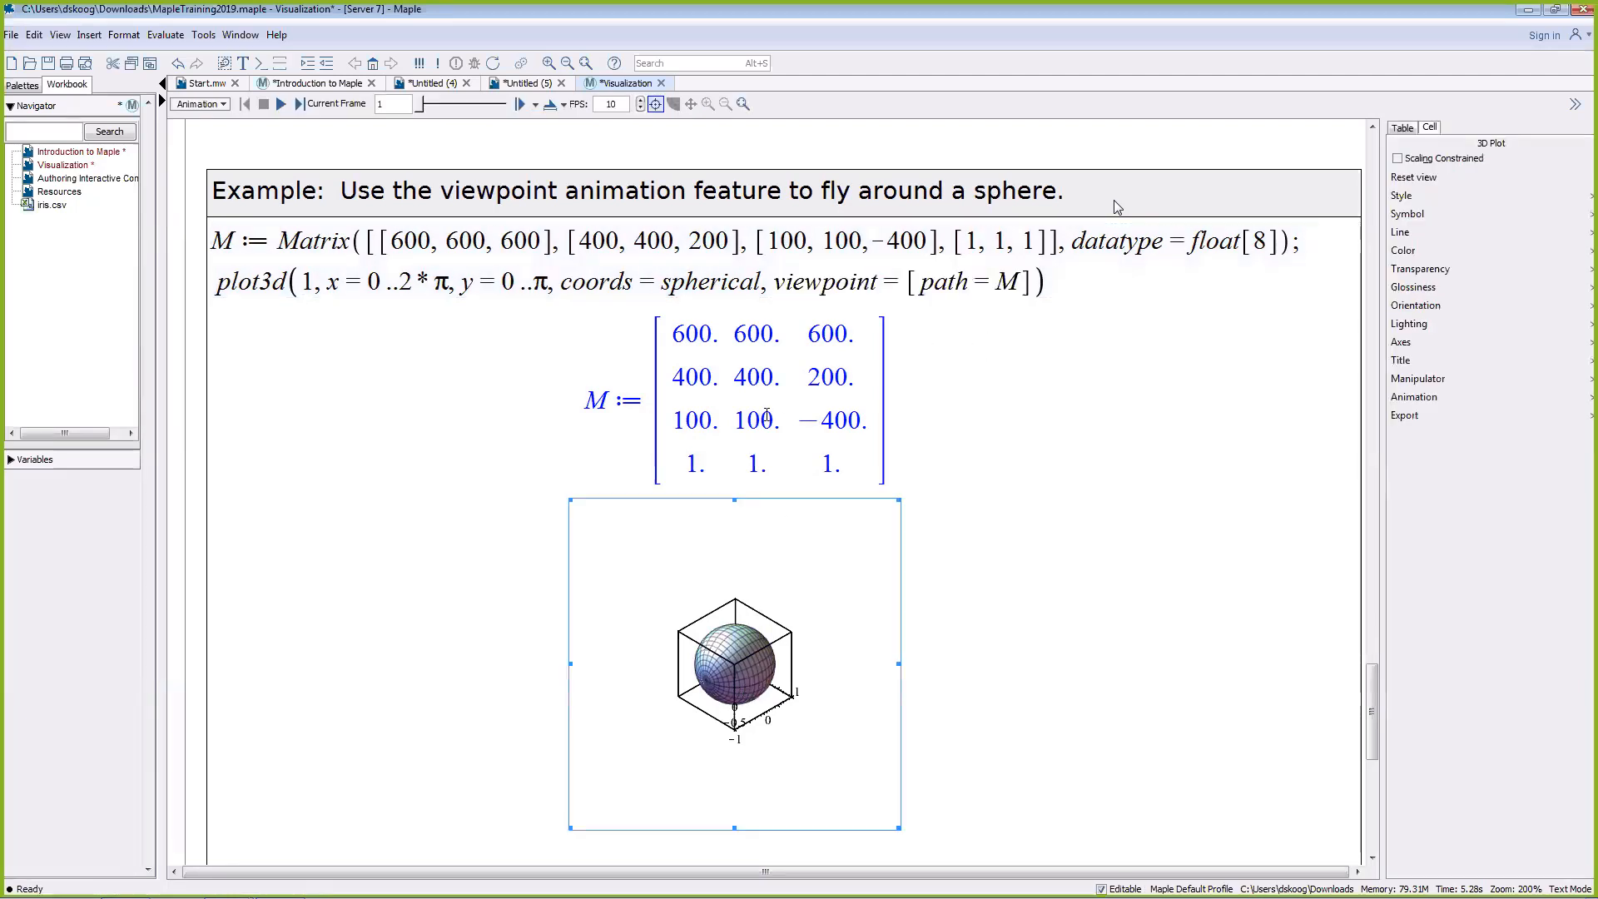
left_click(1411, 342)
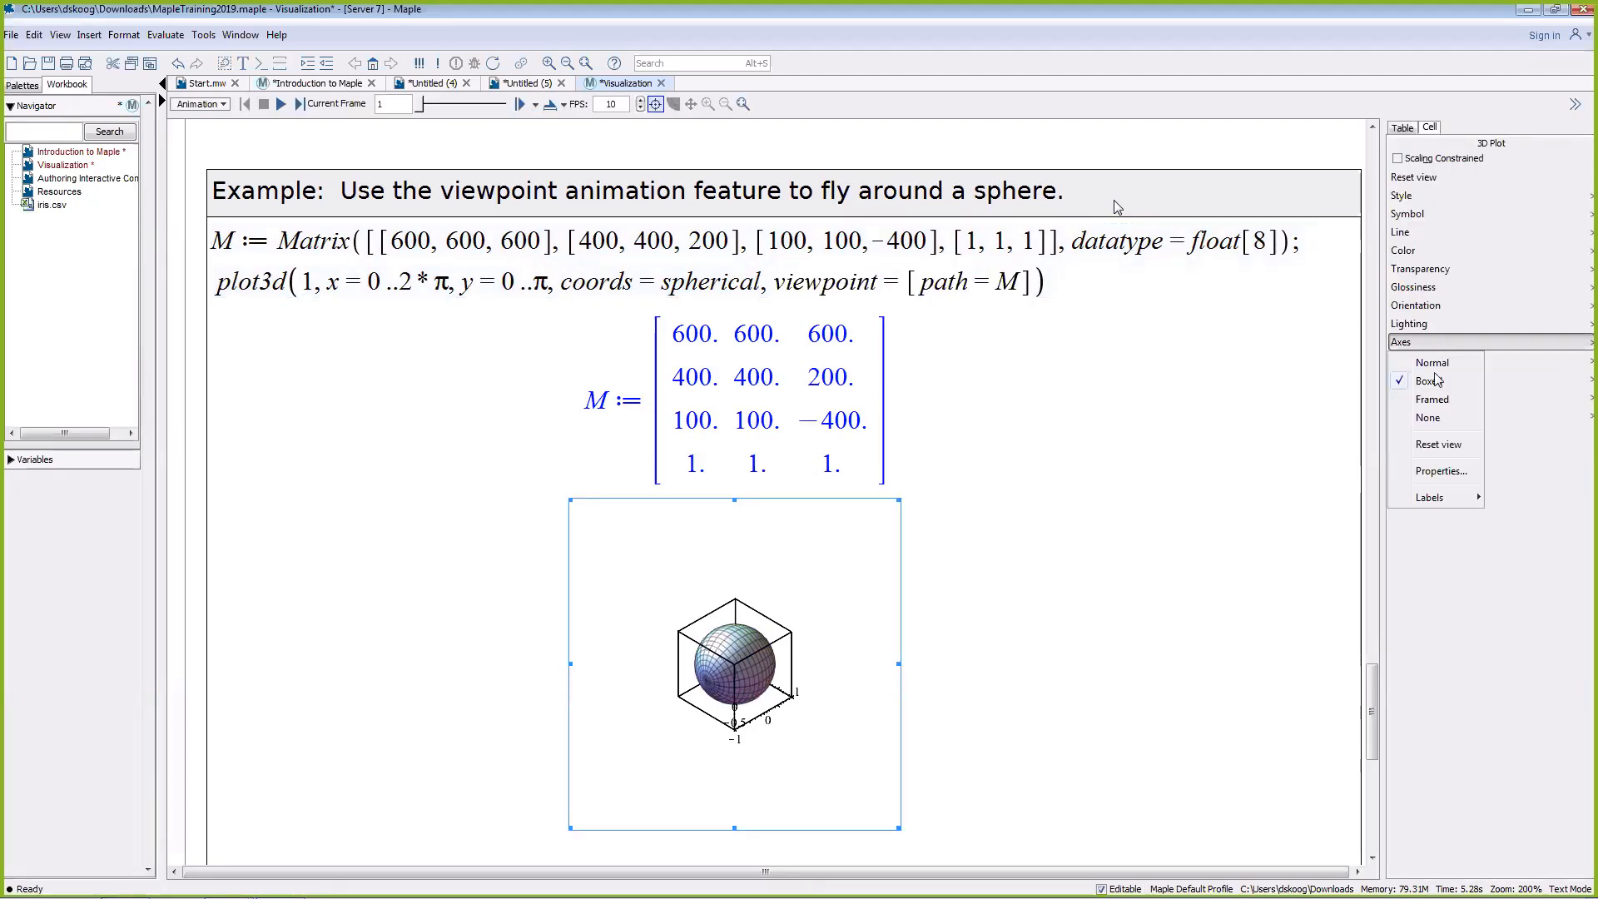
left_click(1432, 418)
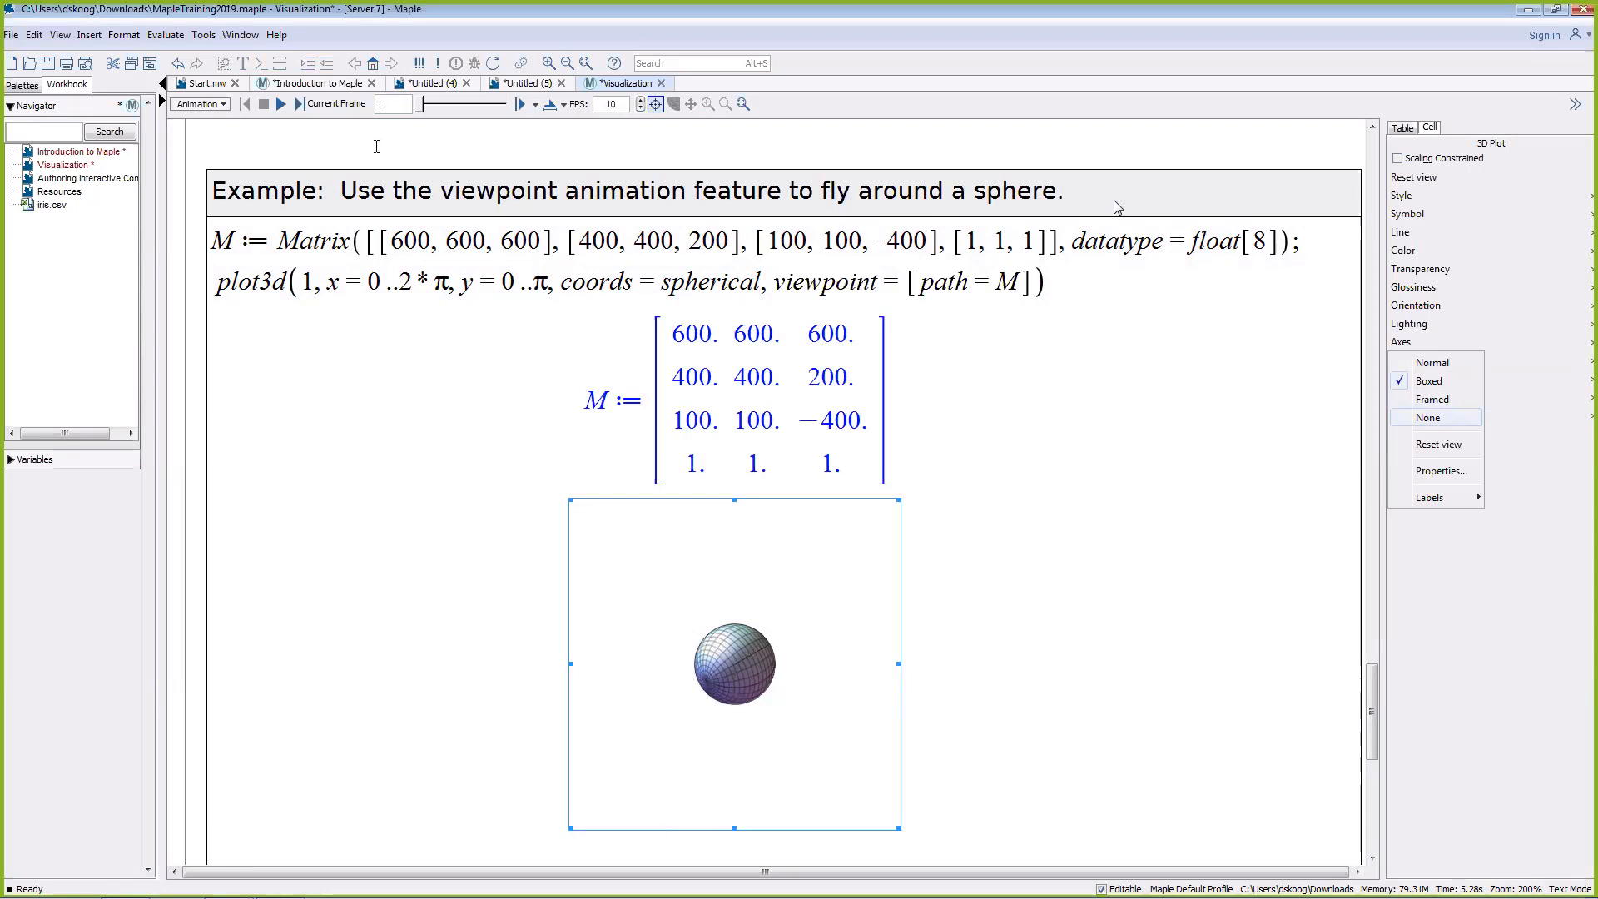
left_click(281, 104)
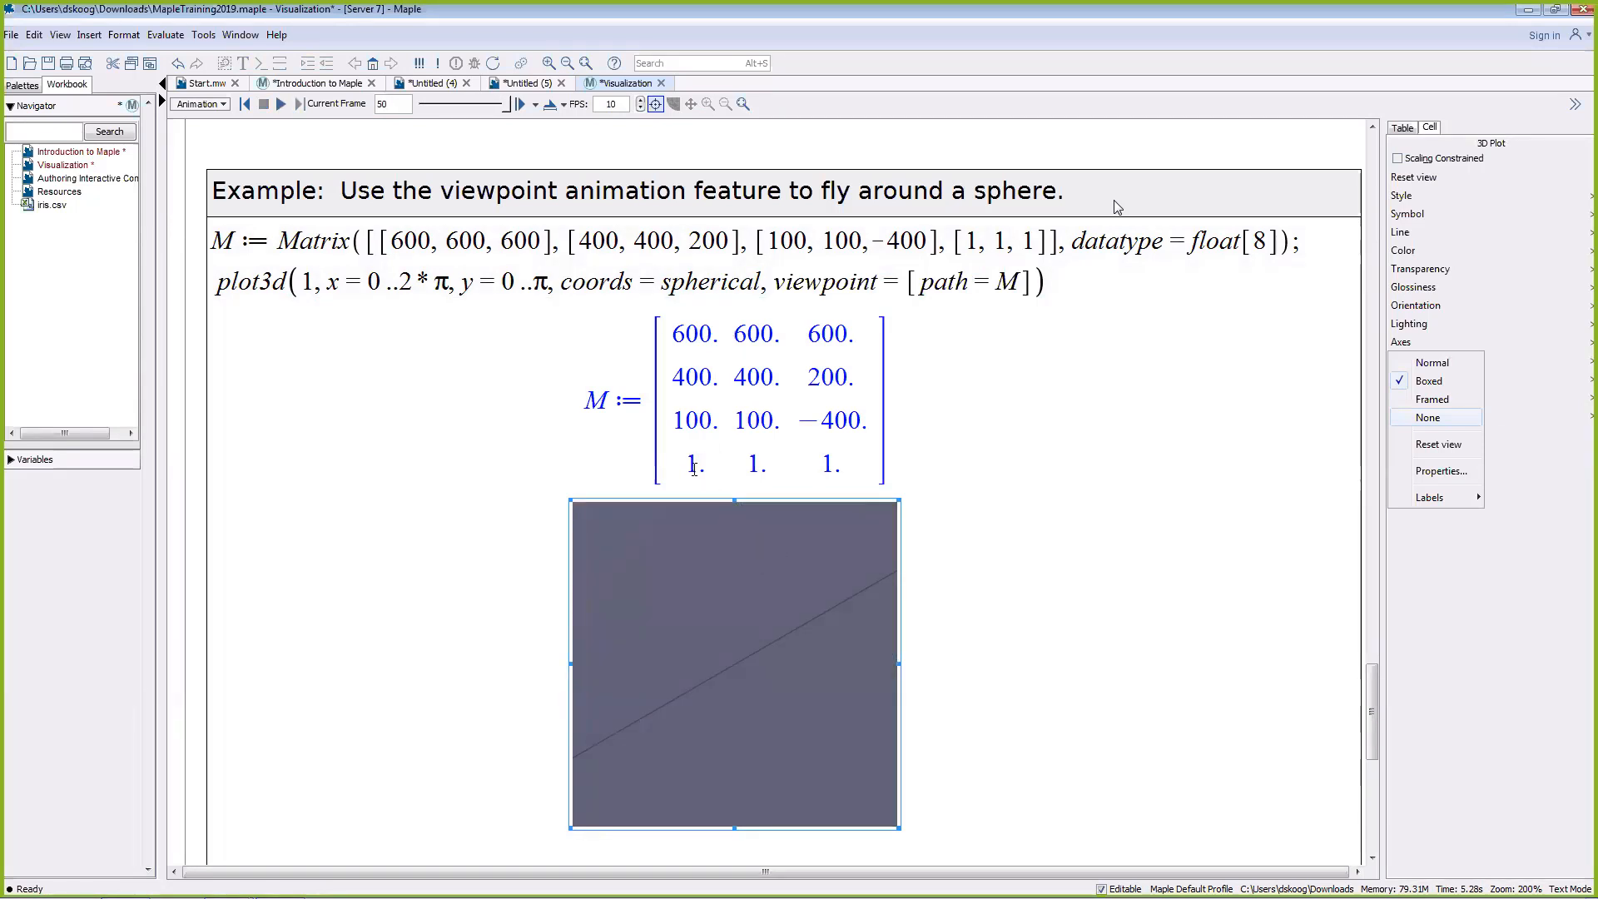
left_click_drag(695, 470, 822, 463)
left_click(949, 446)
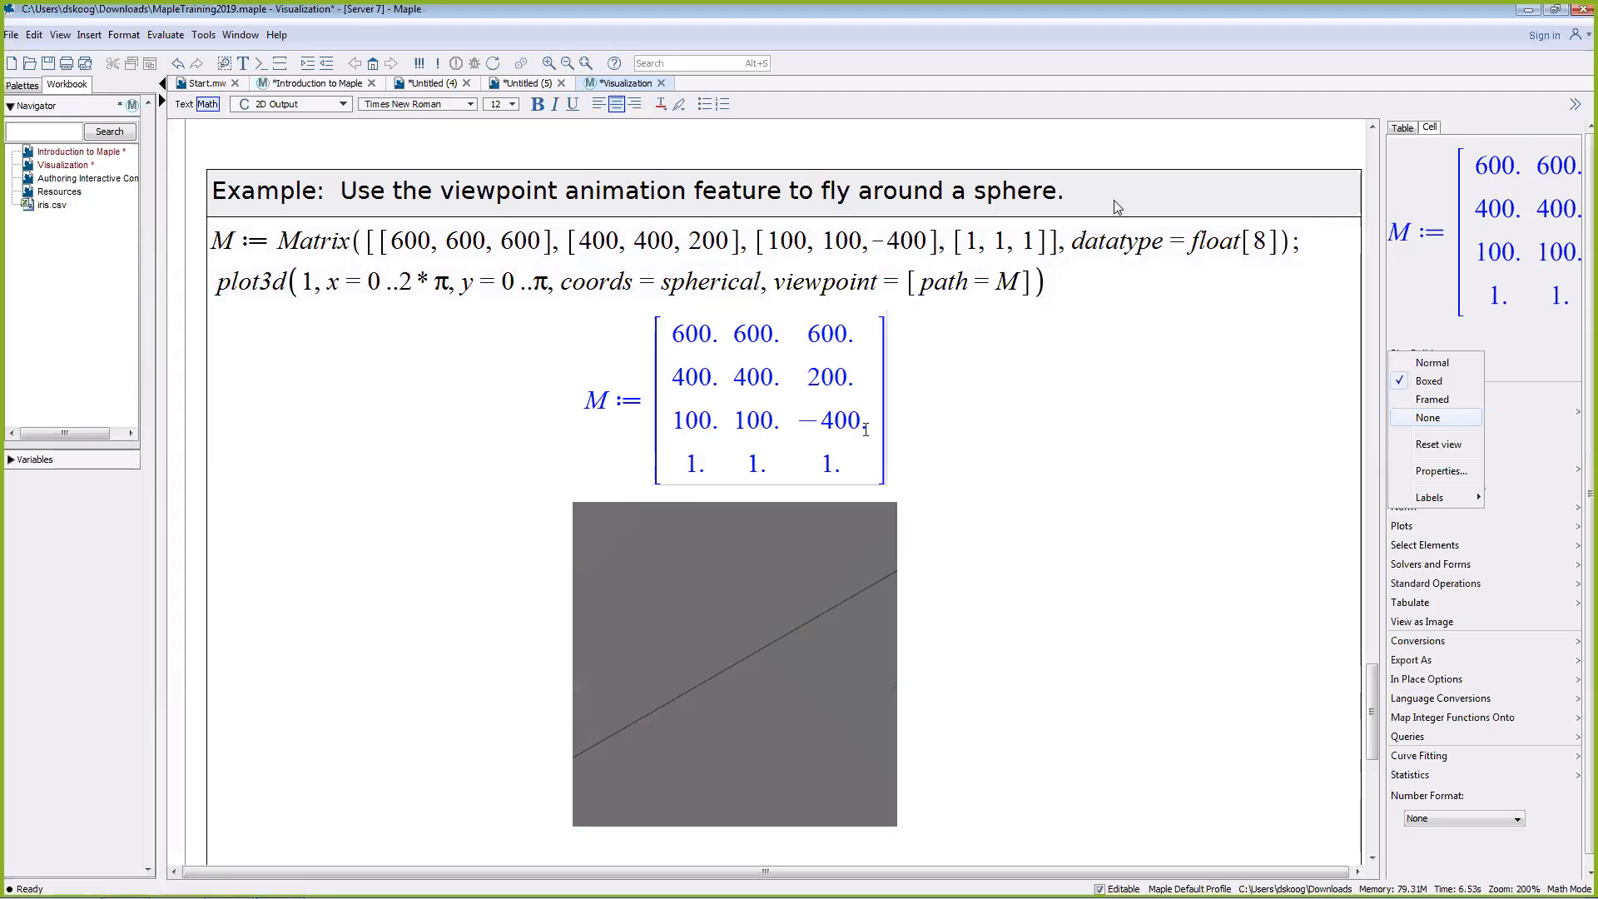
Step: Open the Plot Builder for [cos(t), sin(t), (2 + sin(A)) t] and turn on animation for a 3-D space curve
scroll(766, 383, "down", 5)
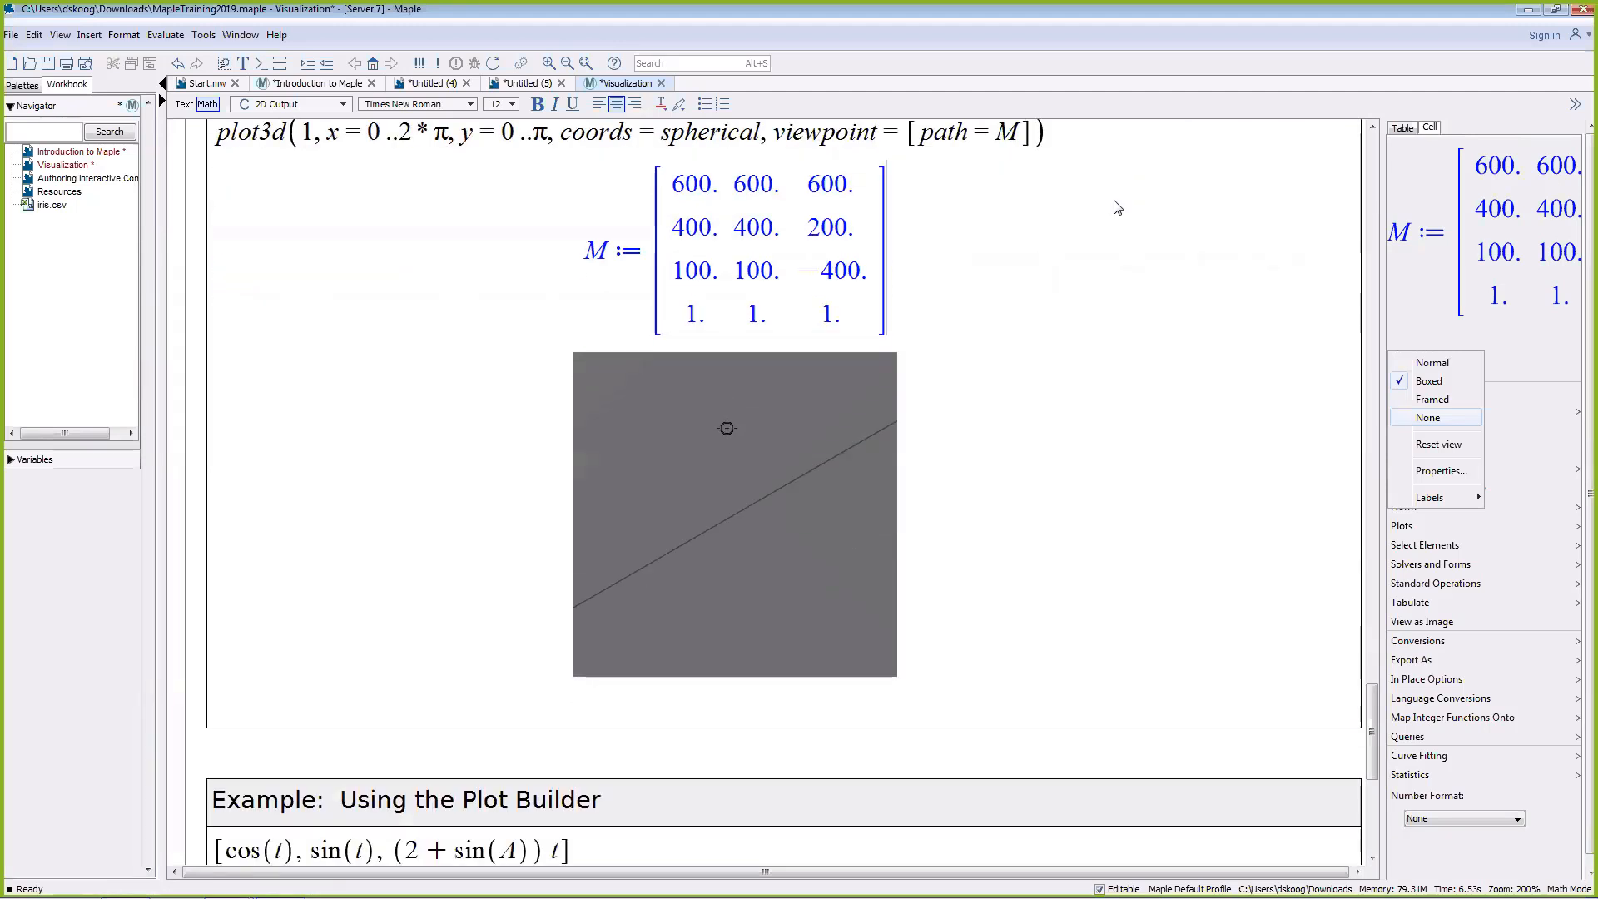
left_click(637, 583)
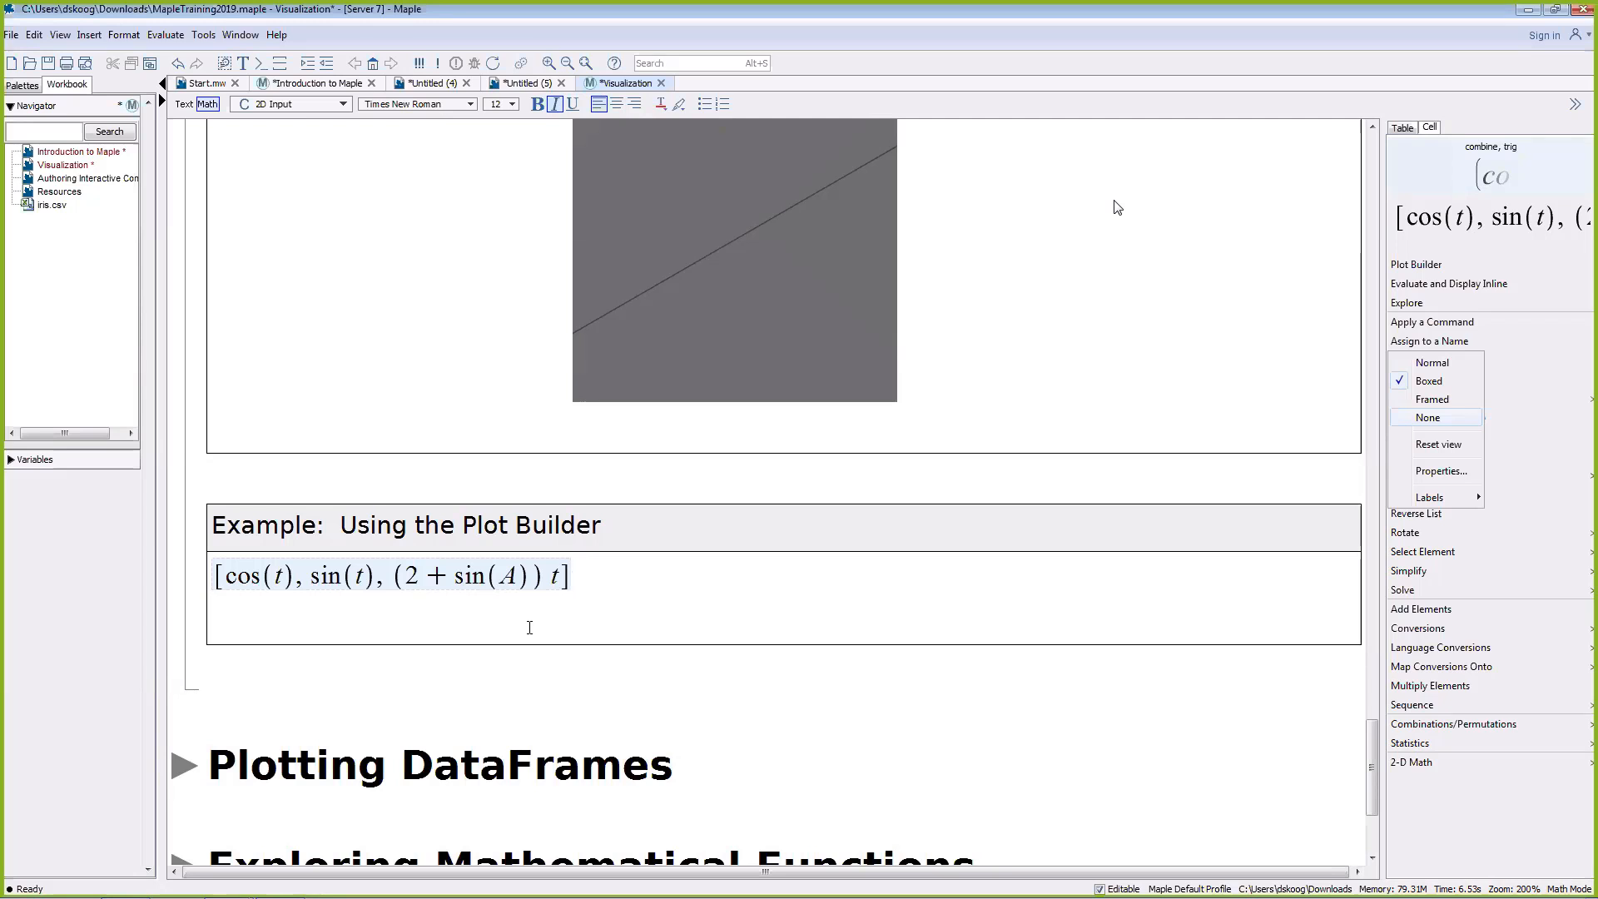
double_click(510, 578)
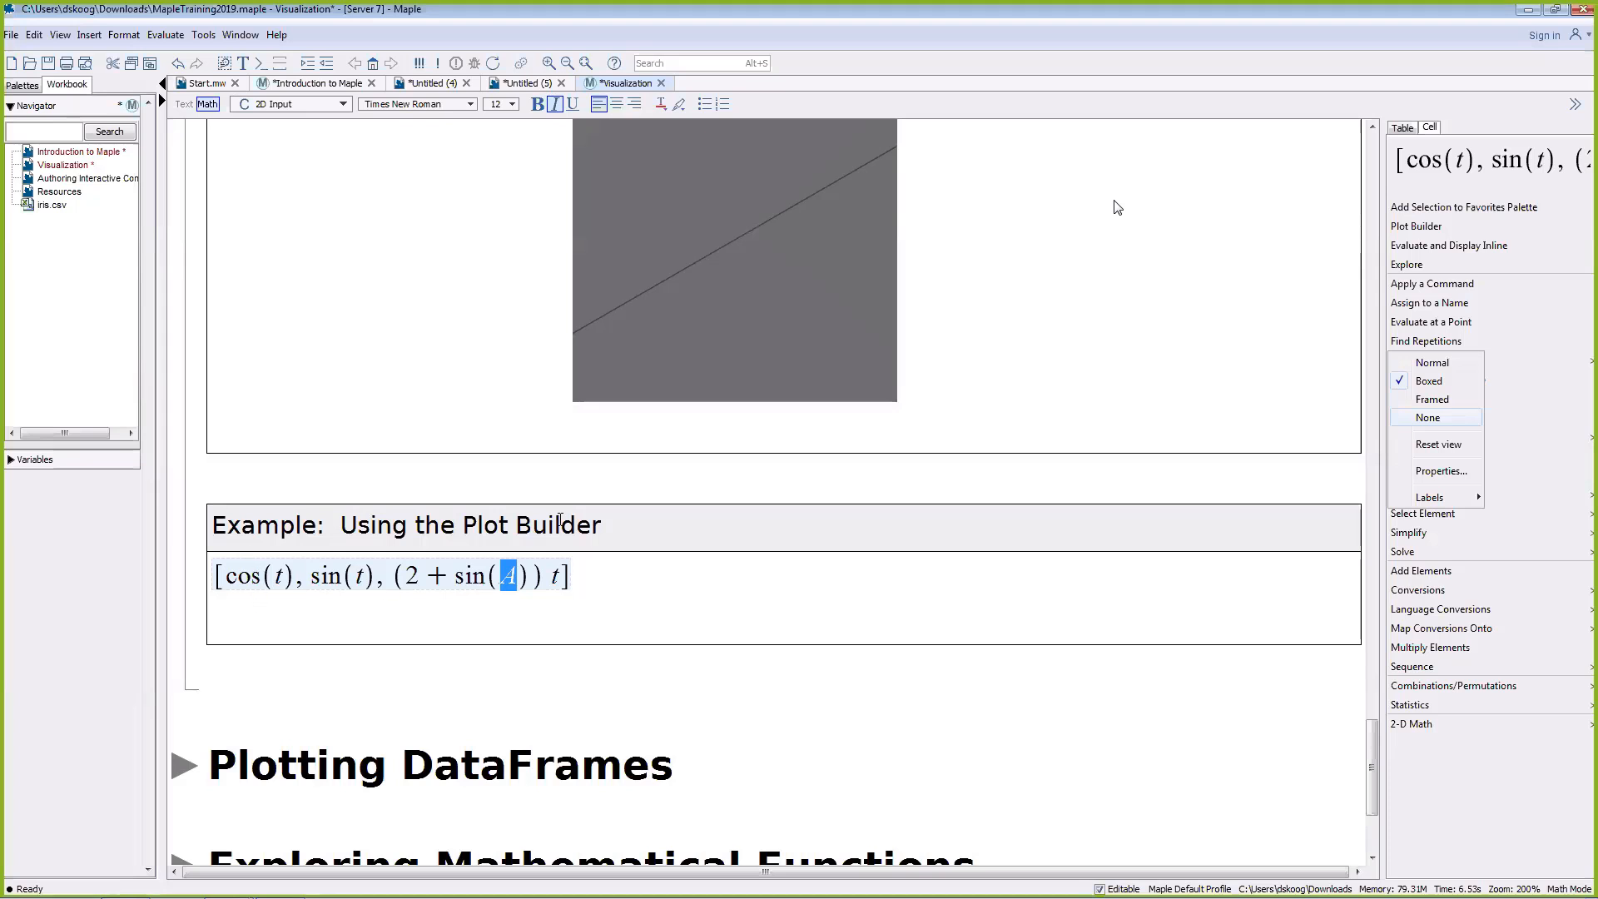
left_click(584, 570)
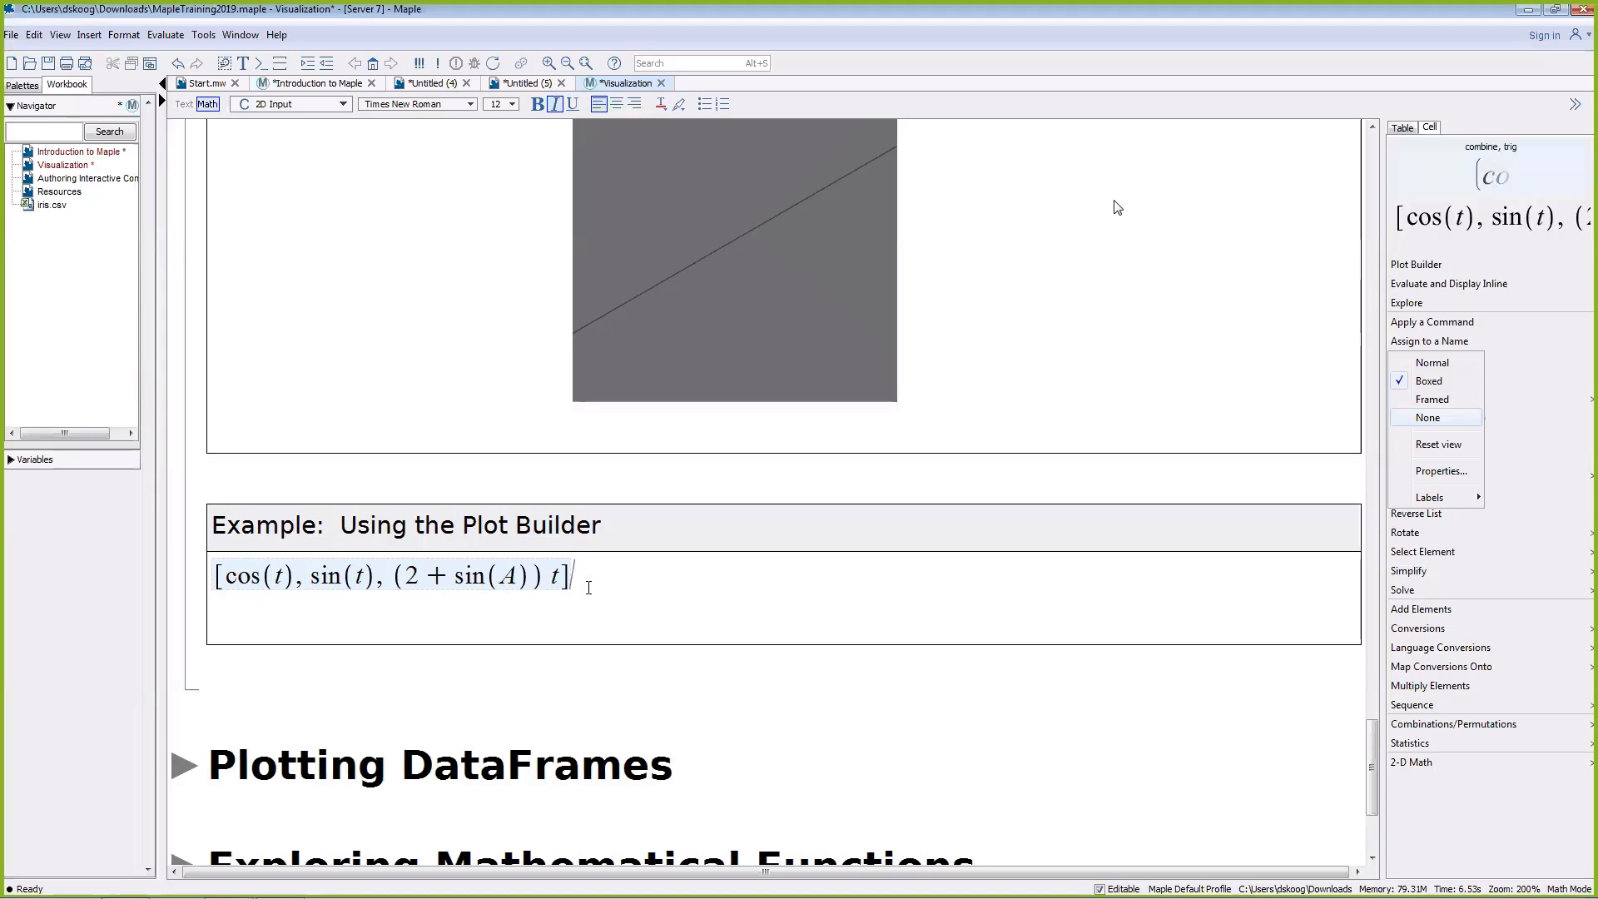
left_click(1435, 266)
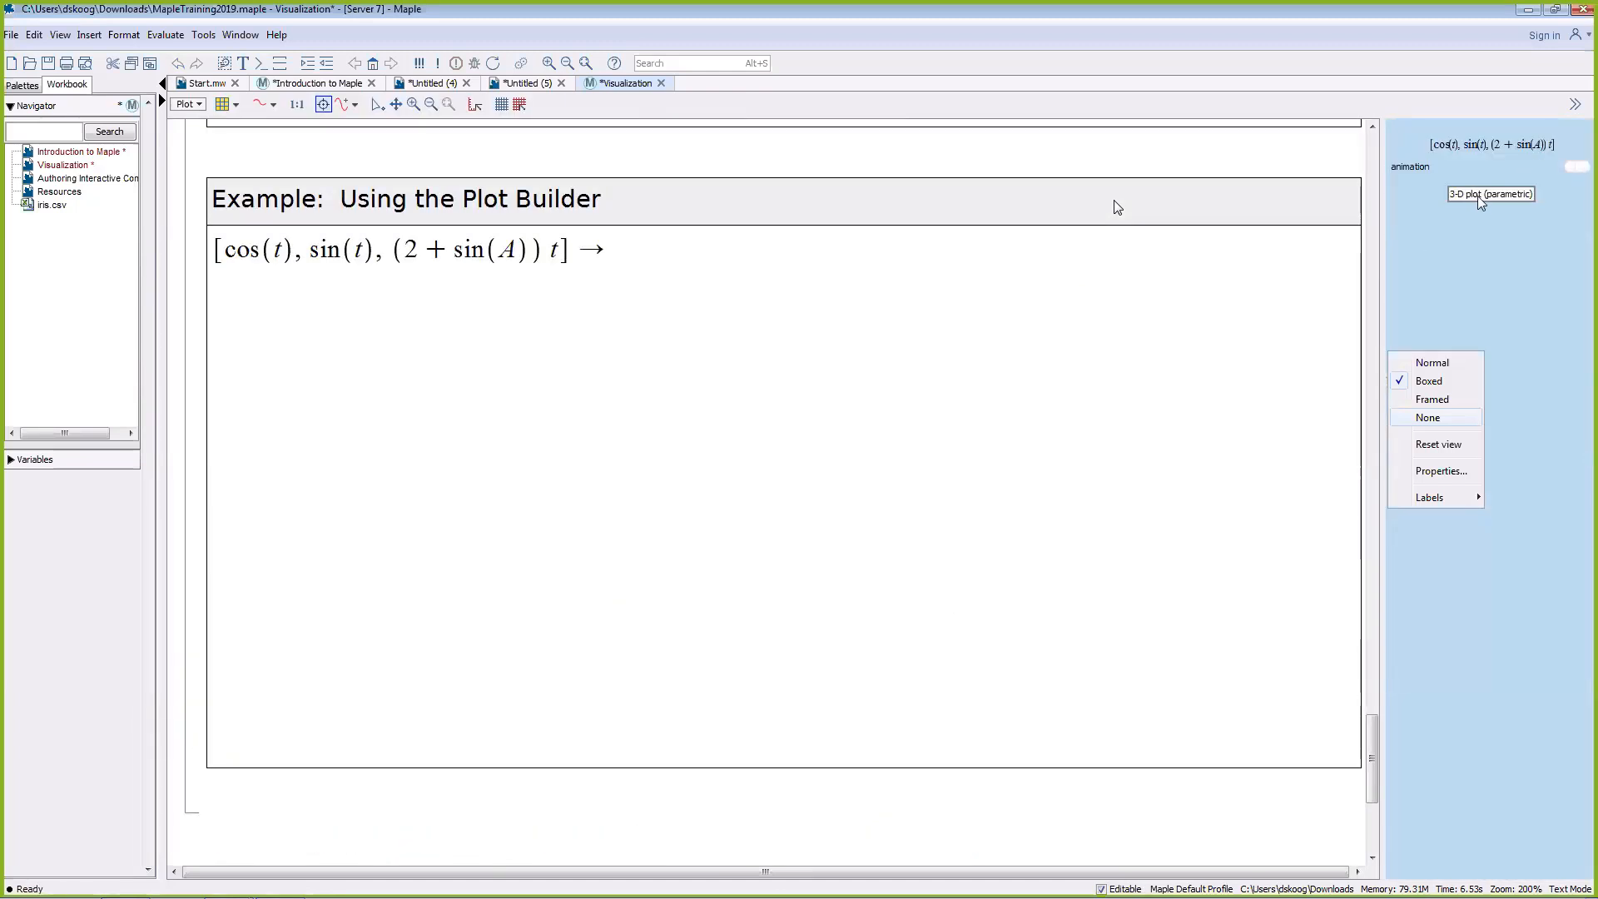
left_click(1576, 166)
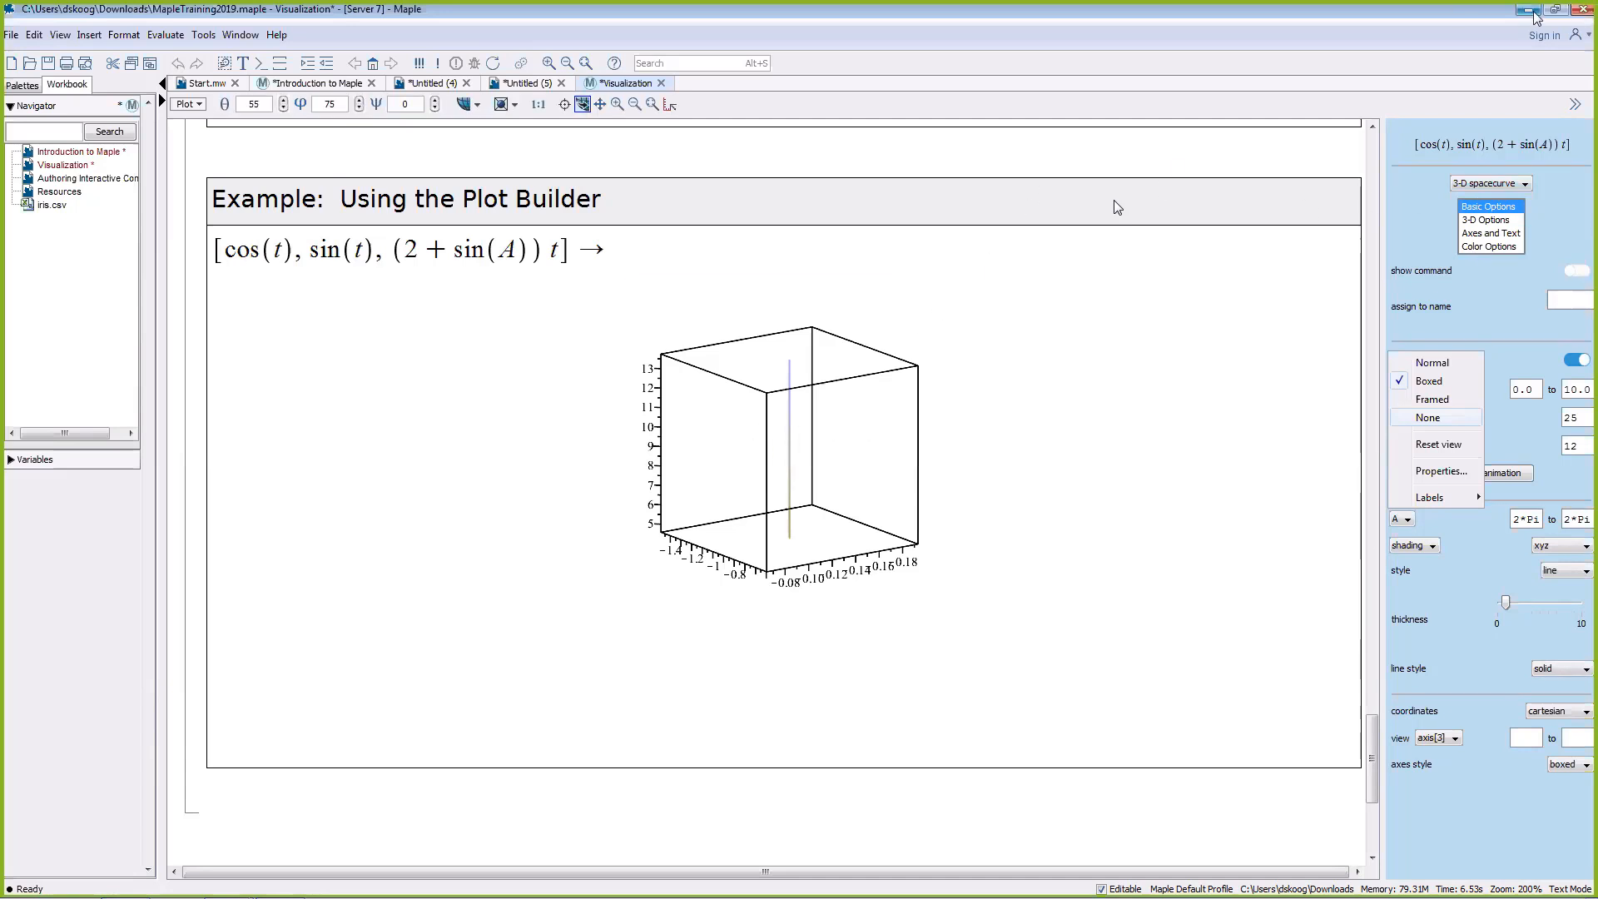
Step: Use A as the animation parameter, set the end of its range to 20 and build the animation
left_click(1522, 346)
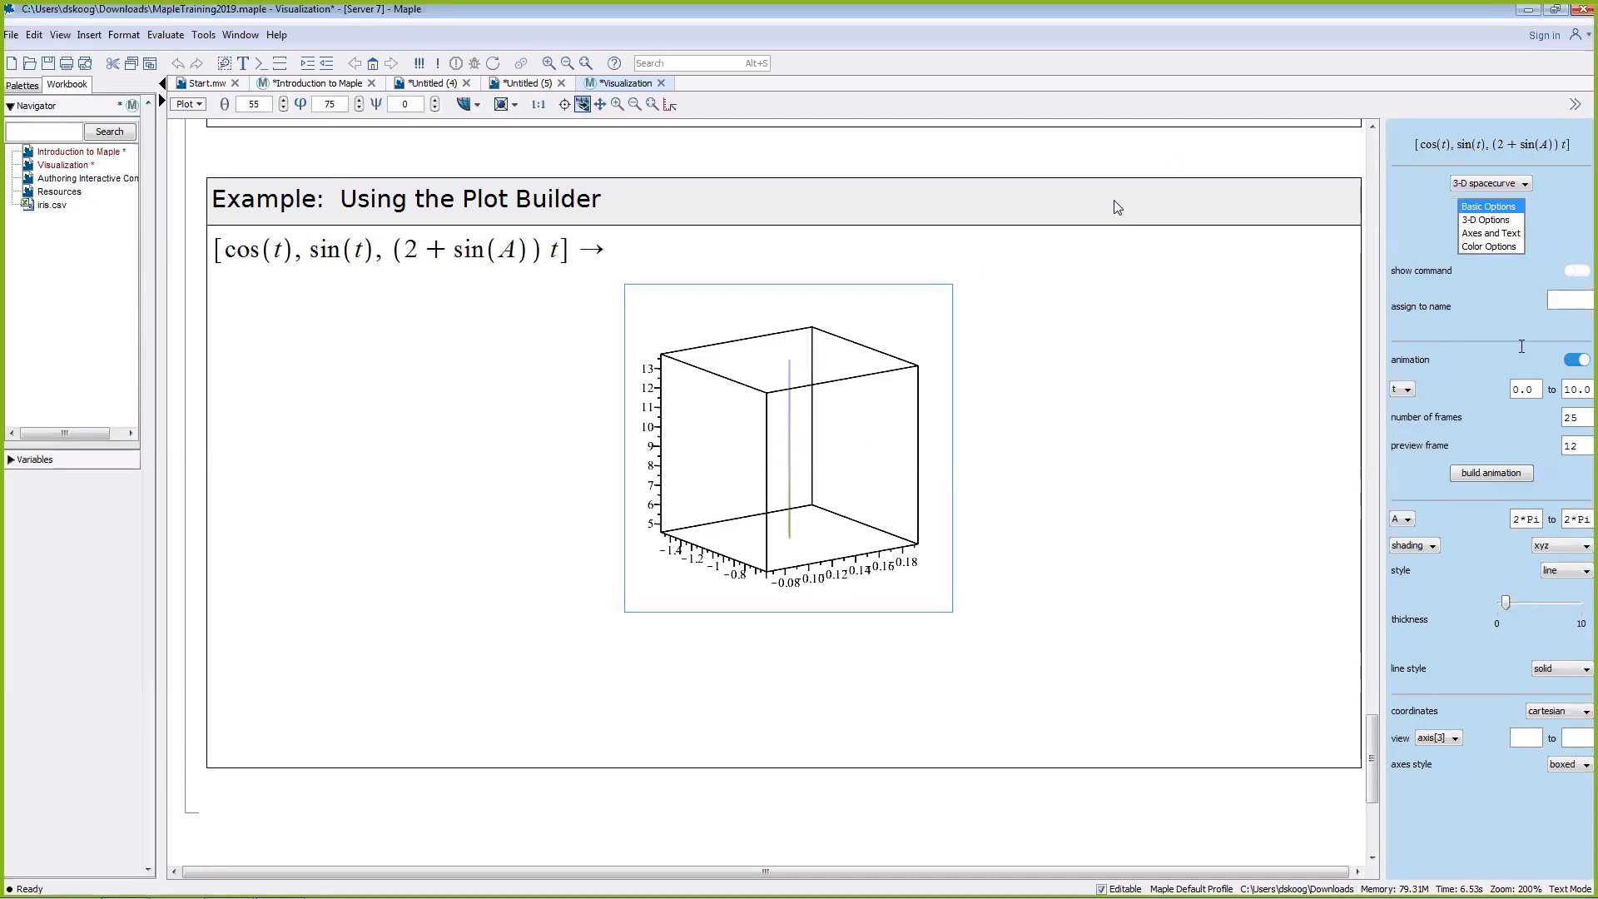
left_click(1408, 392)
left_click(1405, 406)
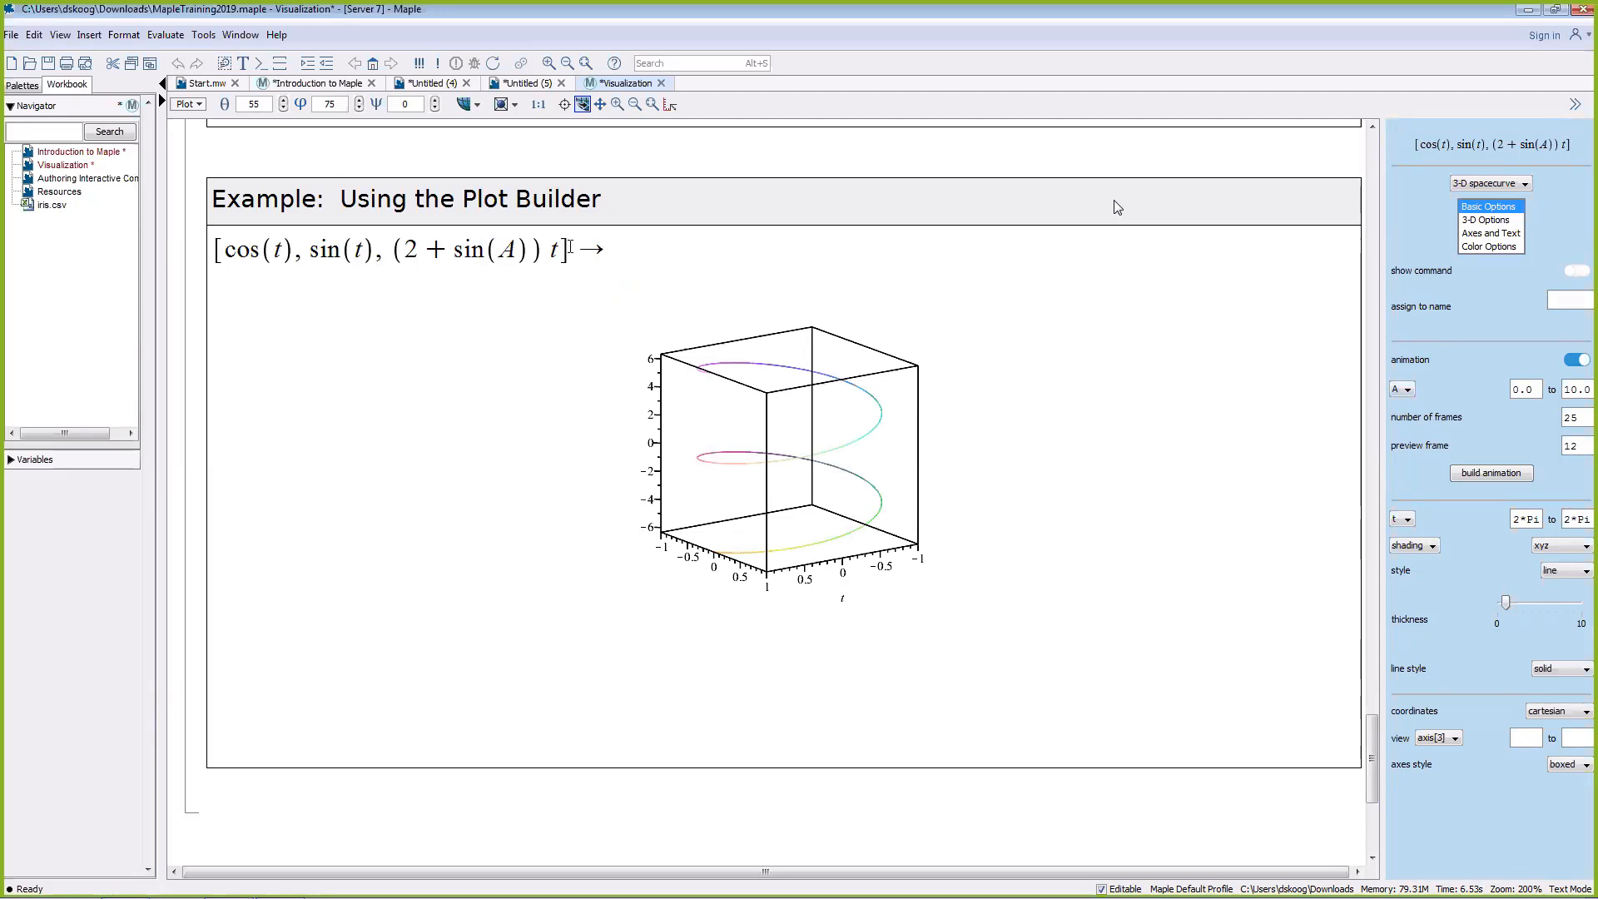
left_click_drag(1592, 388, 1536, 389)
type("20")
left_click(1491, 473)
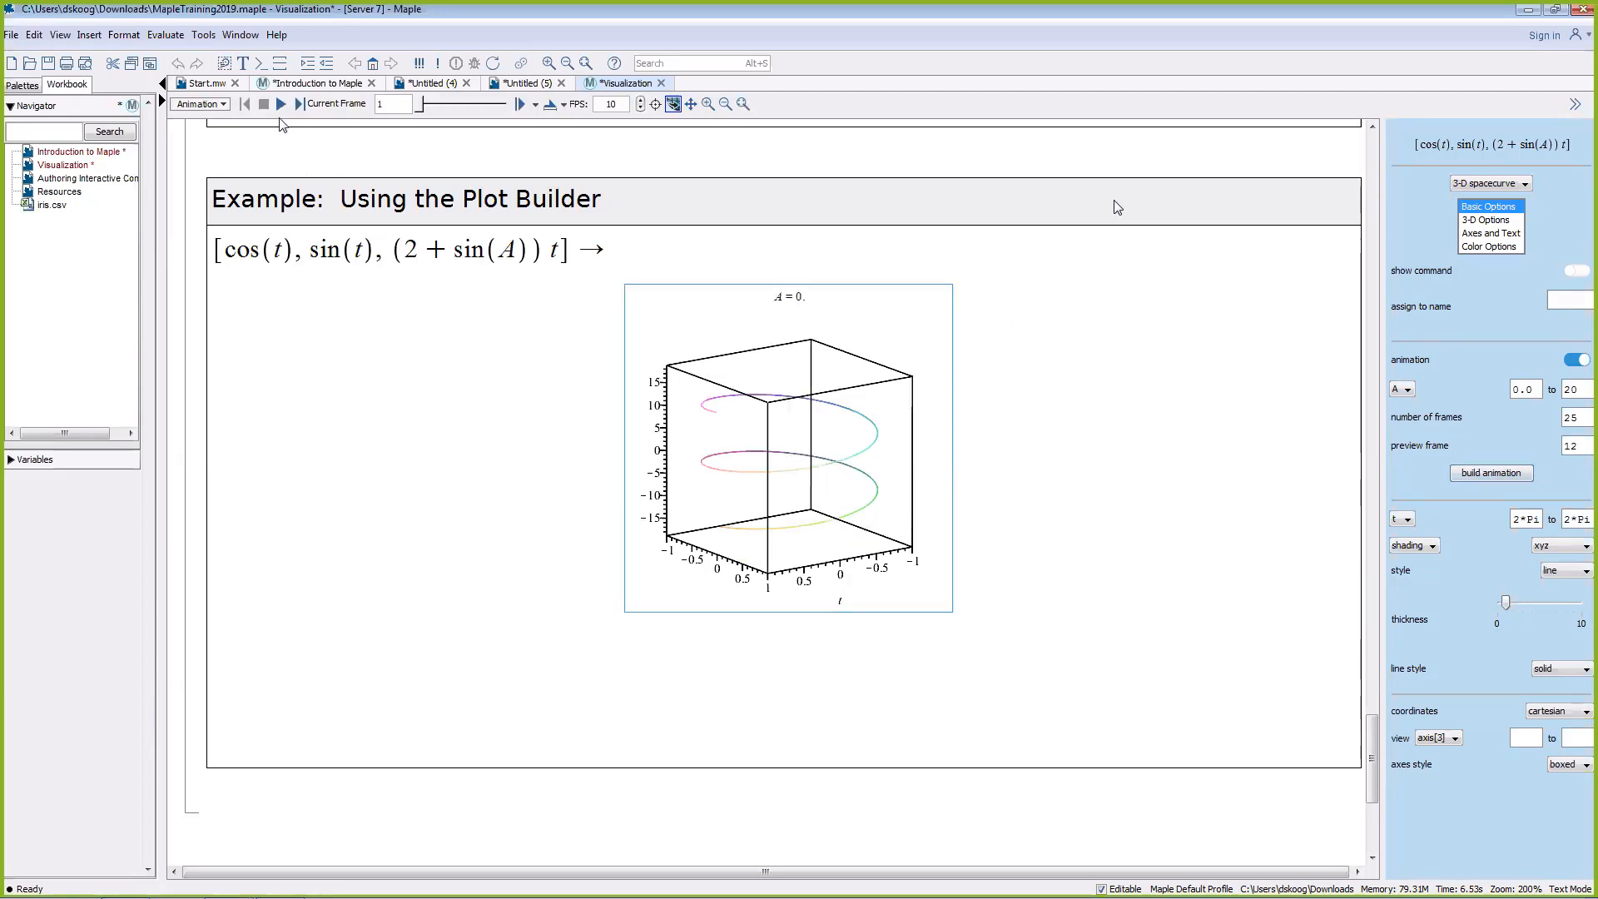
Step: Play the space curve's animation and highlight the parameter A in its expression
left_click(281, 103)
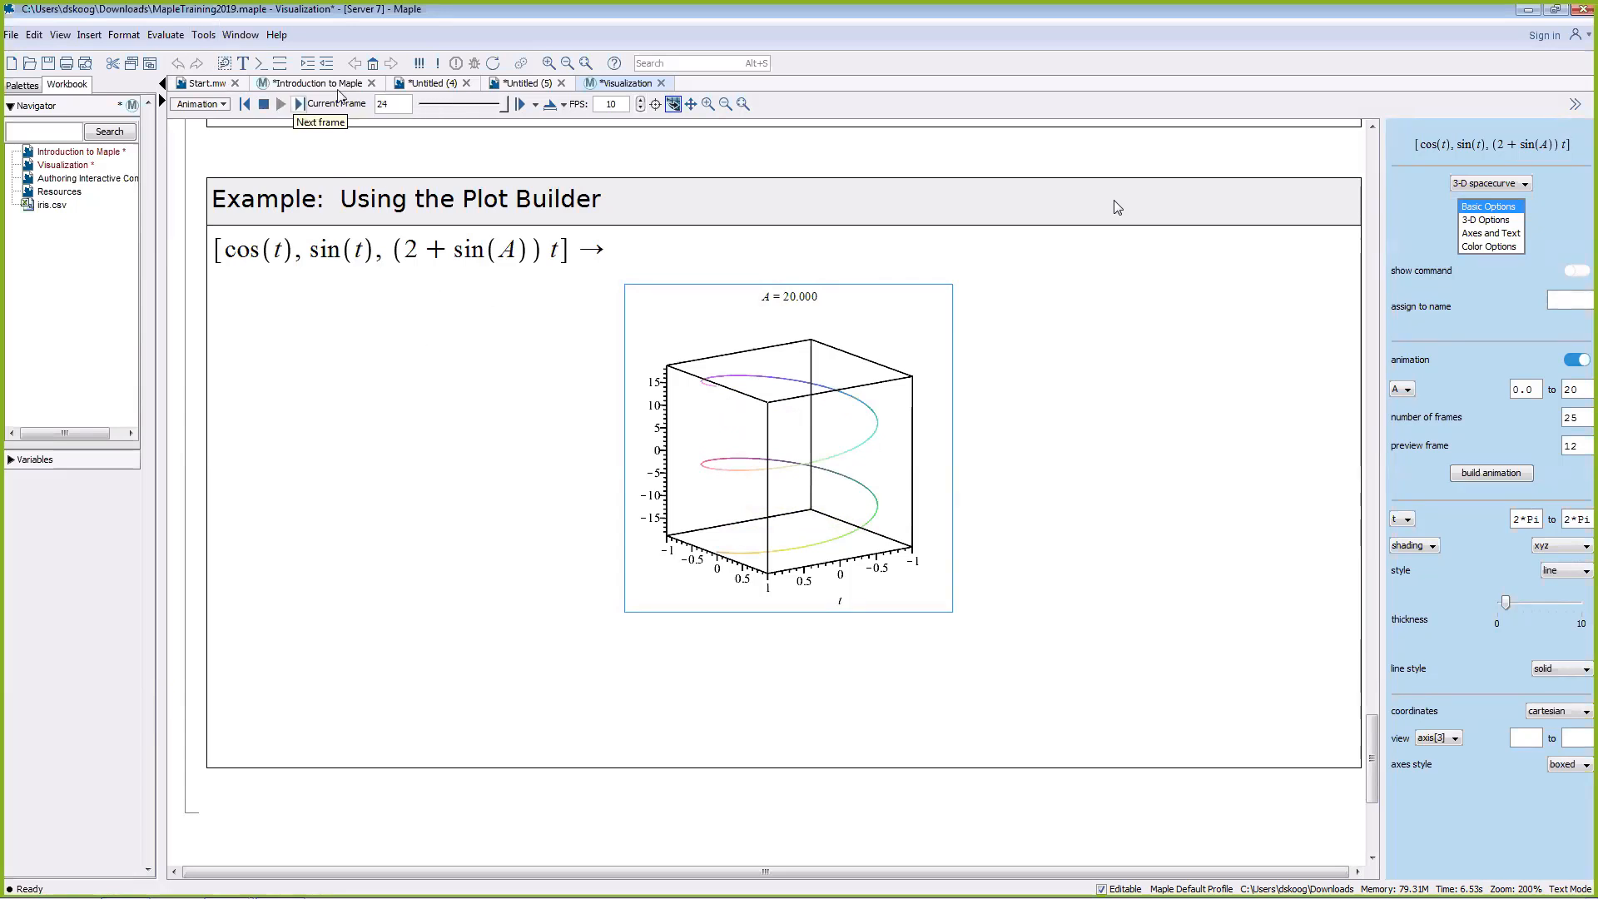
left_click_drag(499, 251, 516, 252)
left_click(533, 251)
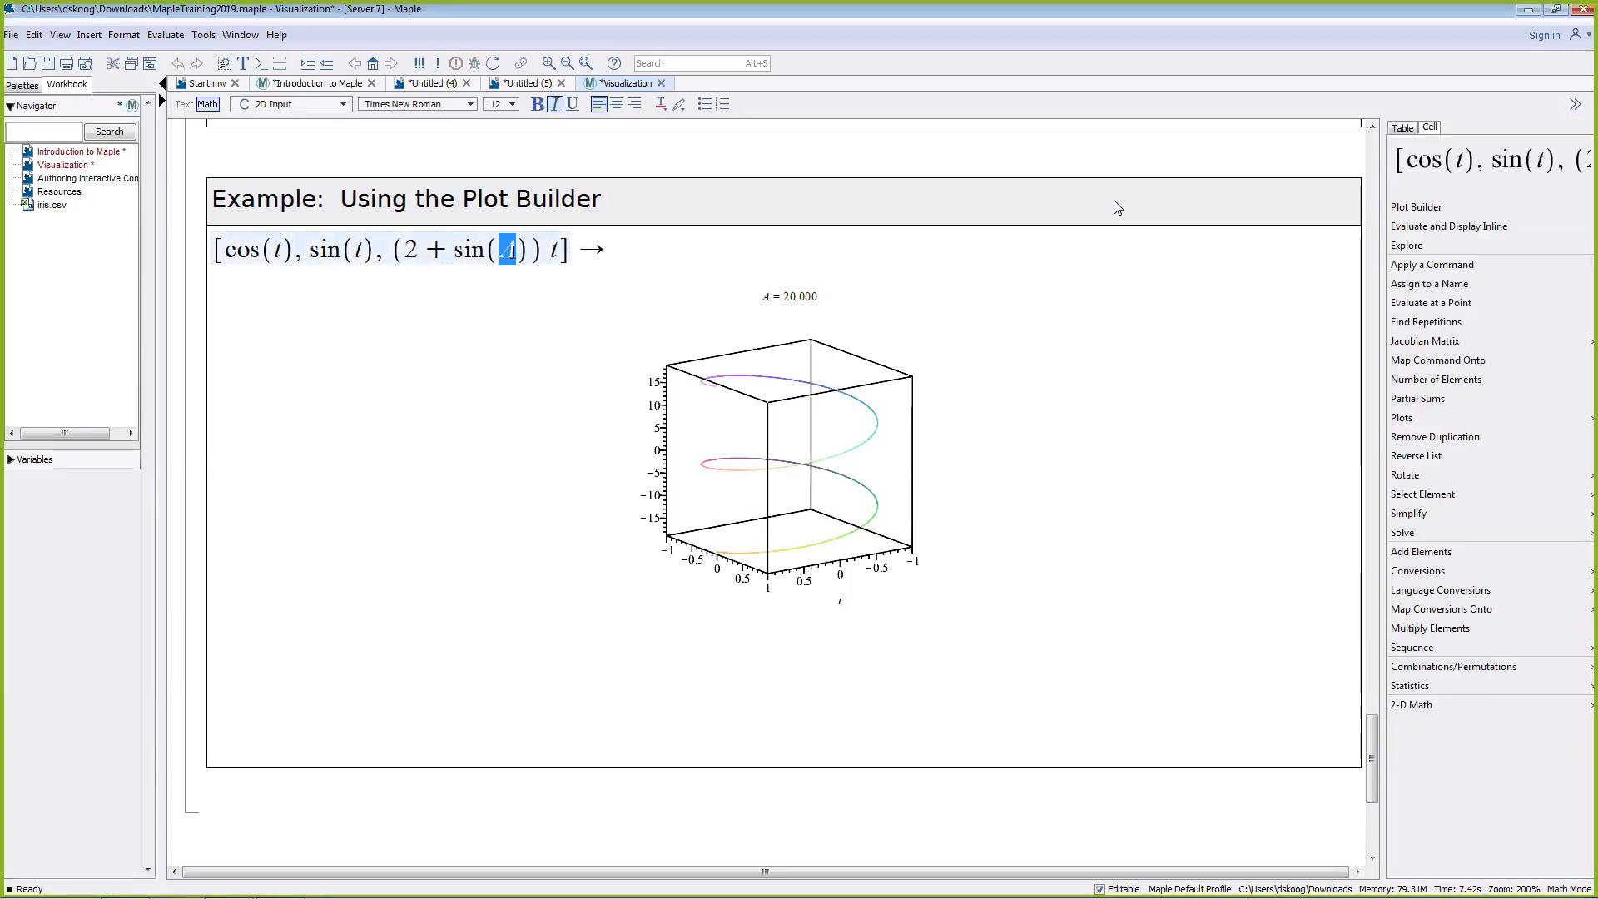
left_click(515, 253)
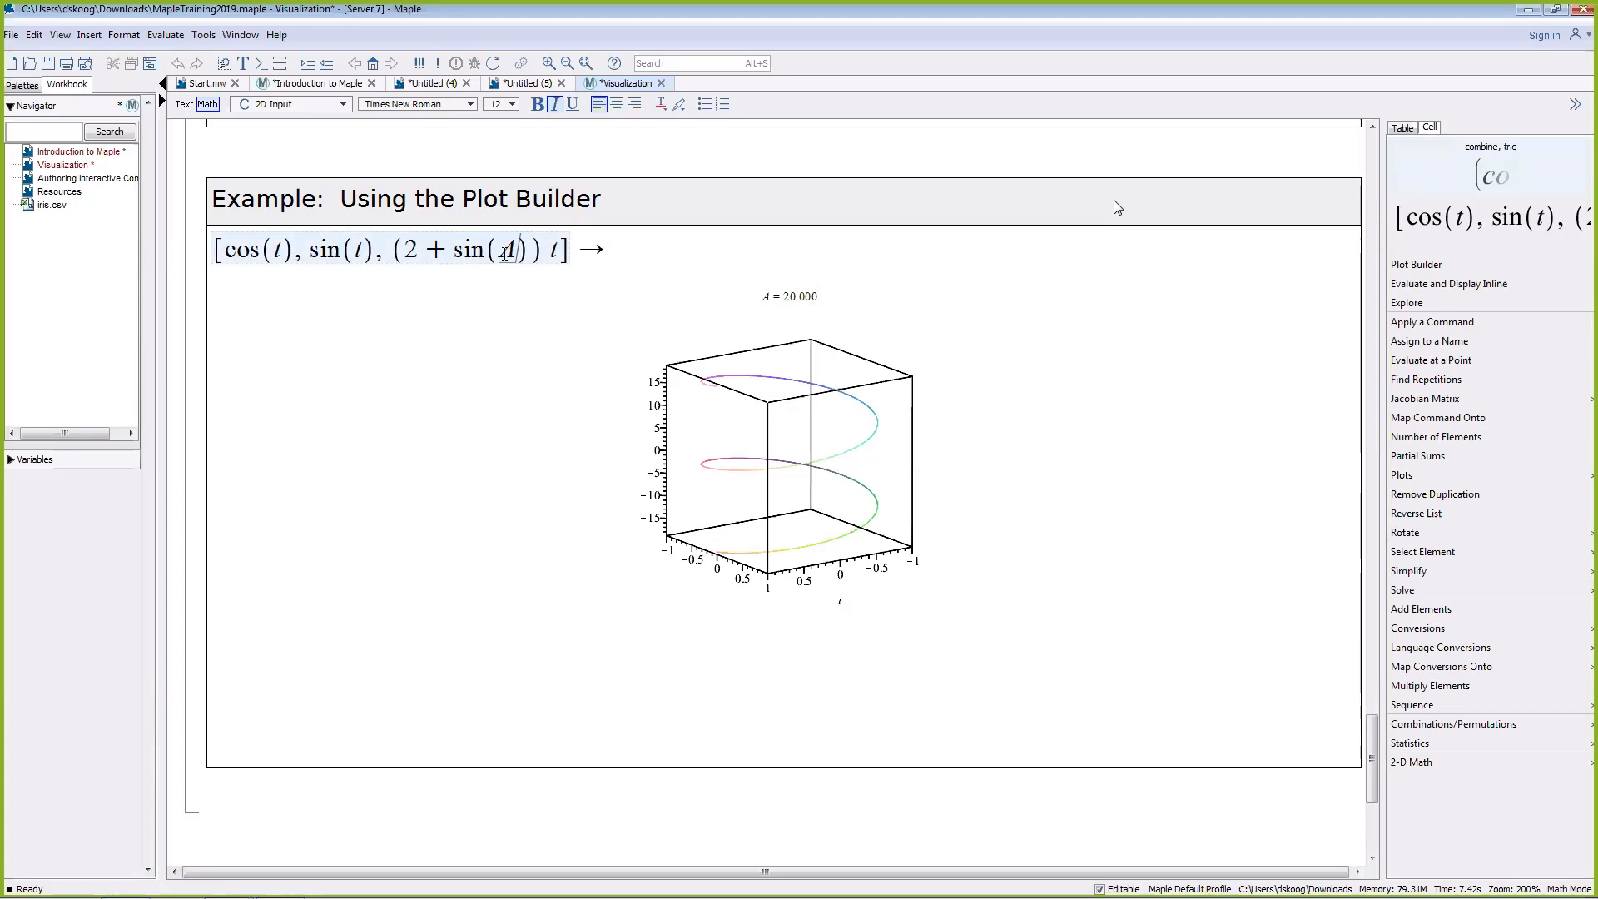
left_click(893, 391)
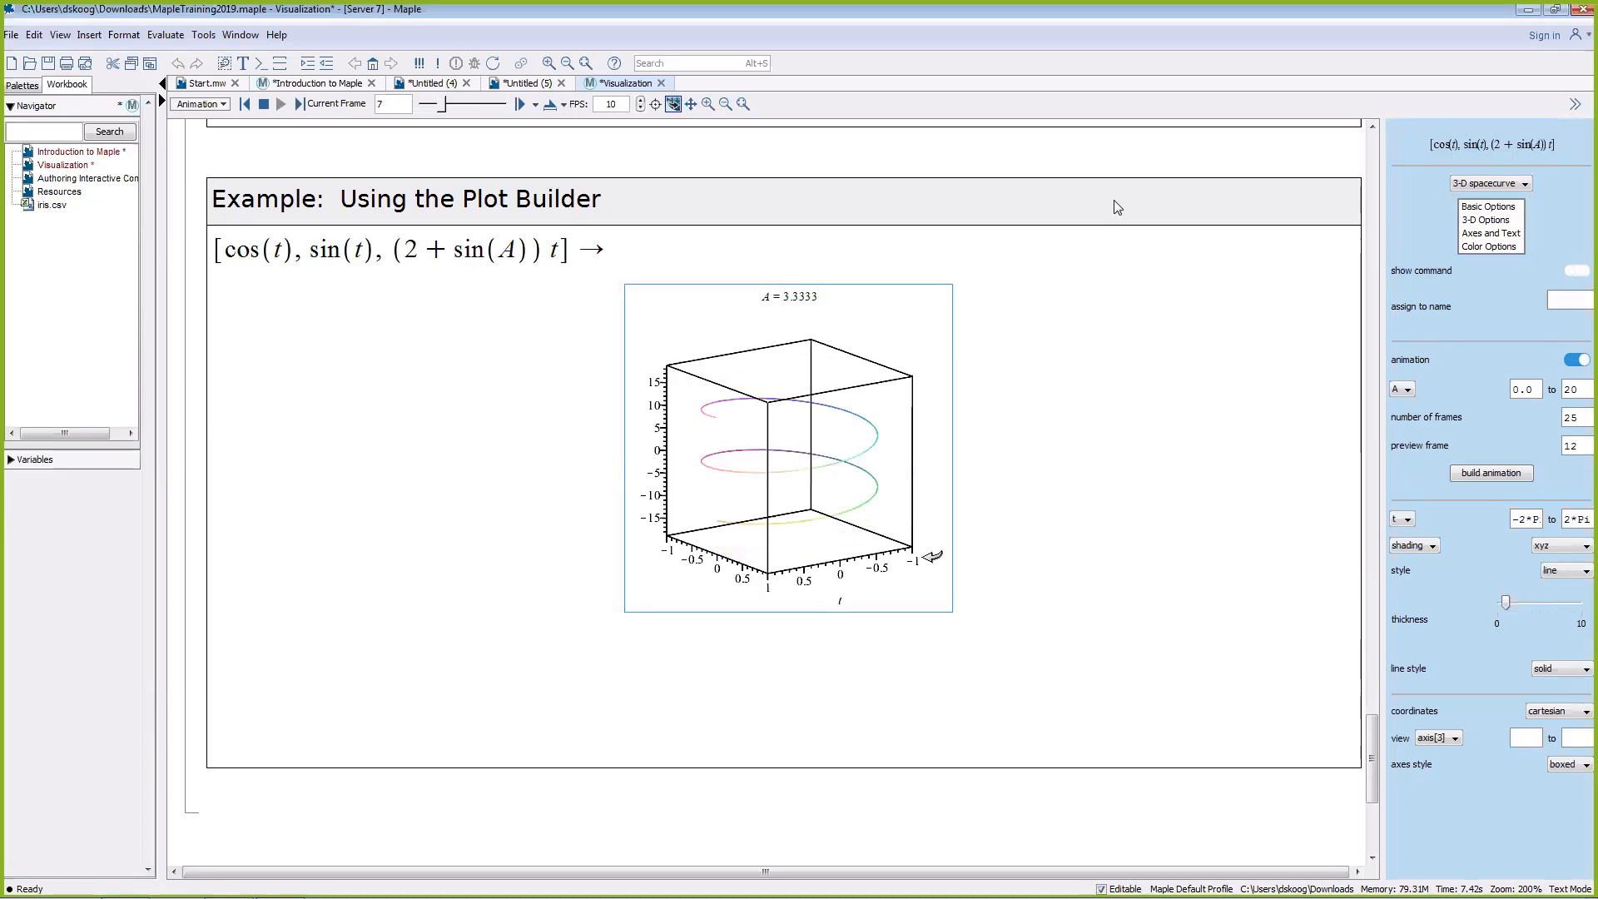
Step: Look over the file formats offered for exporting the space curve animation, and replay it
right_click(830, 442)
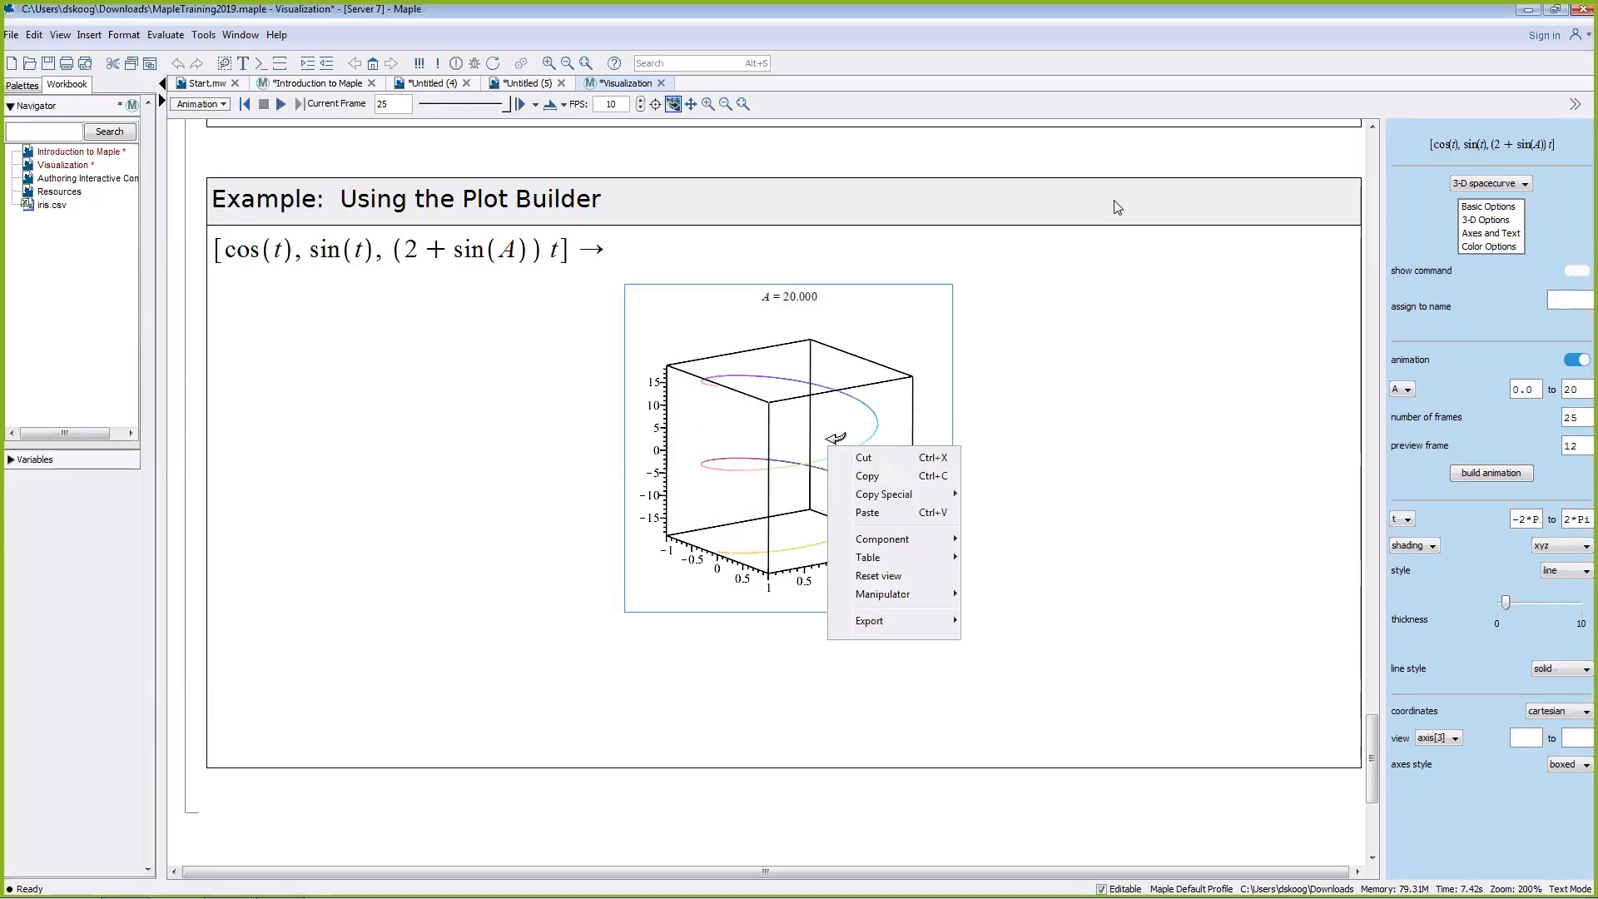
mouse_move(882, 620)
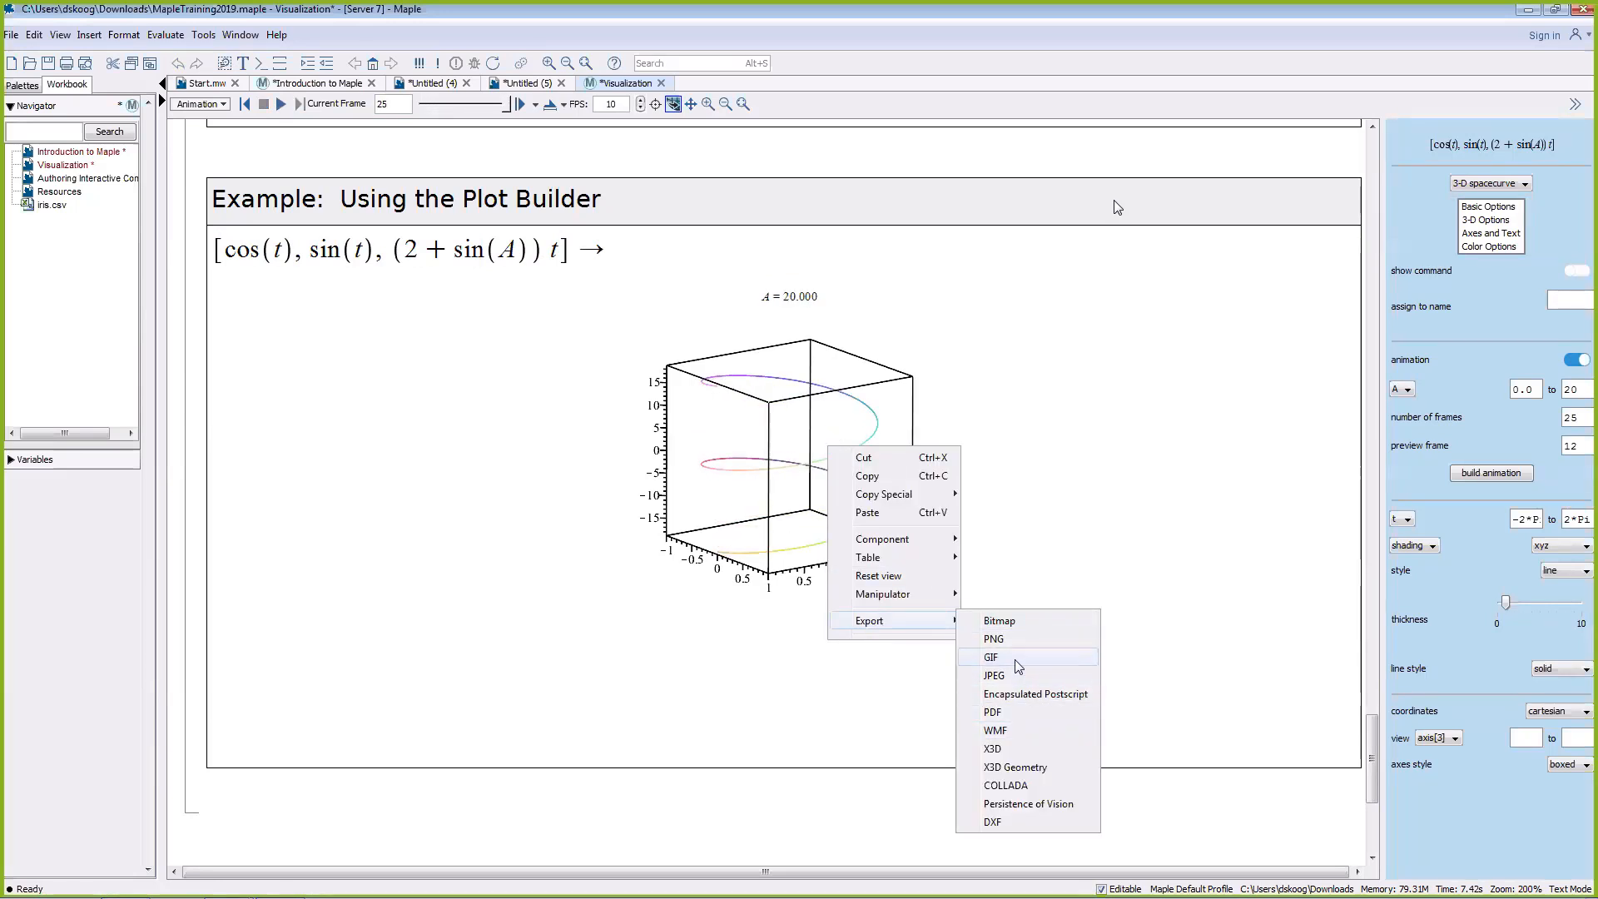
left_click(1046, 462)
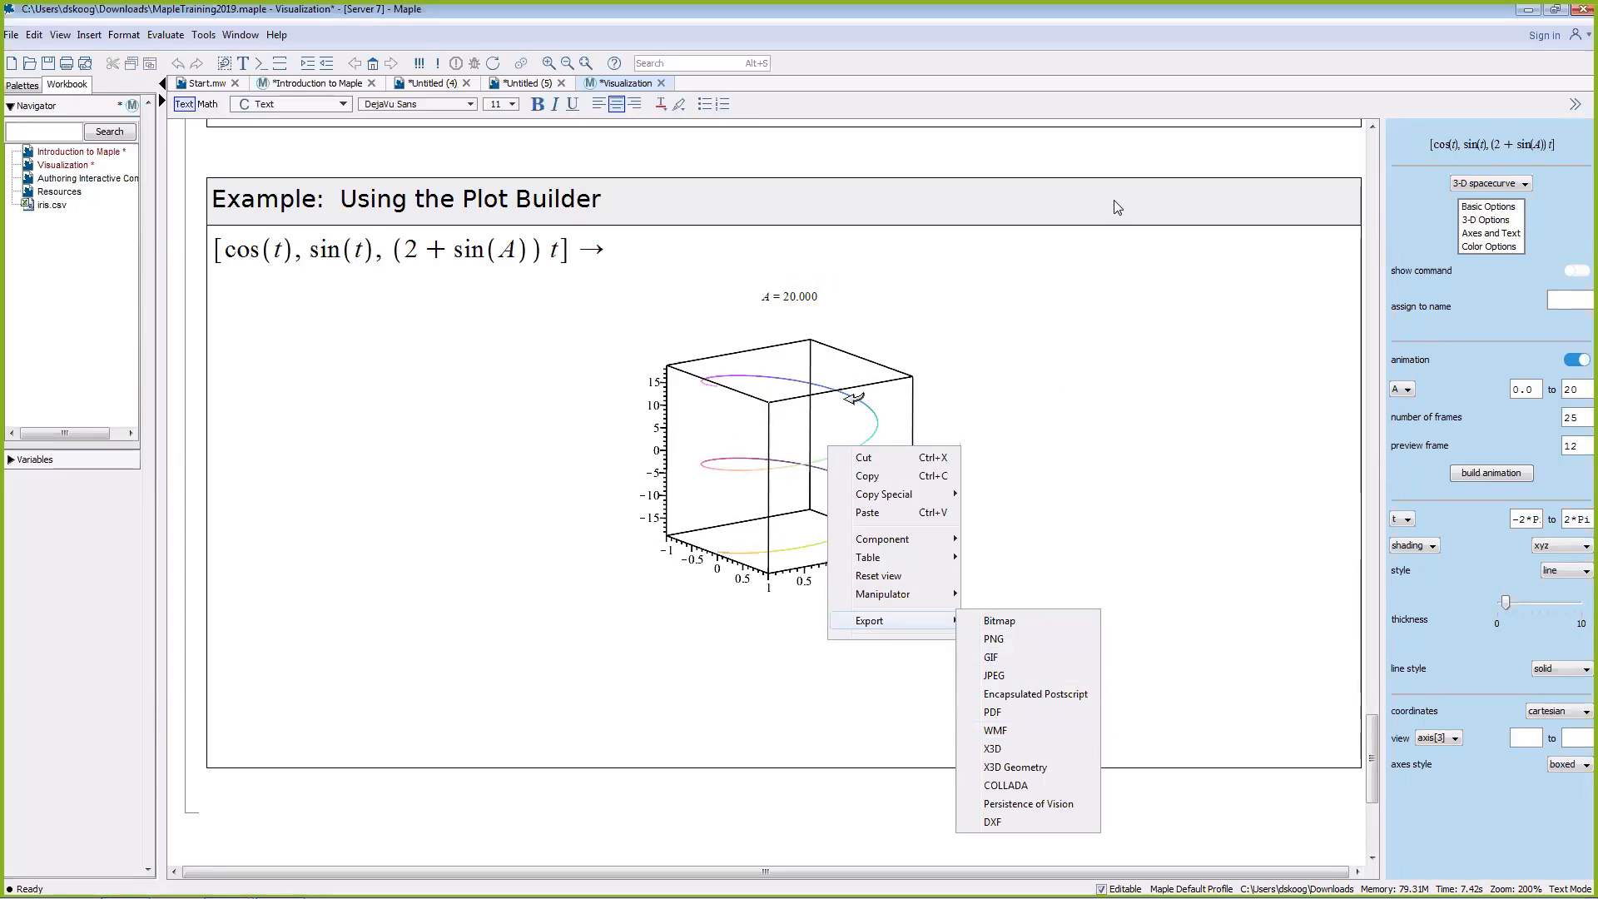
left_click(762, 447)
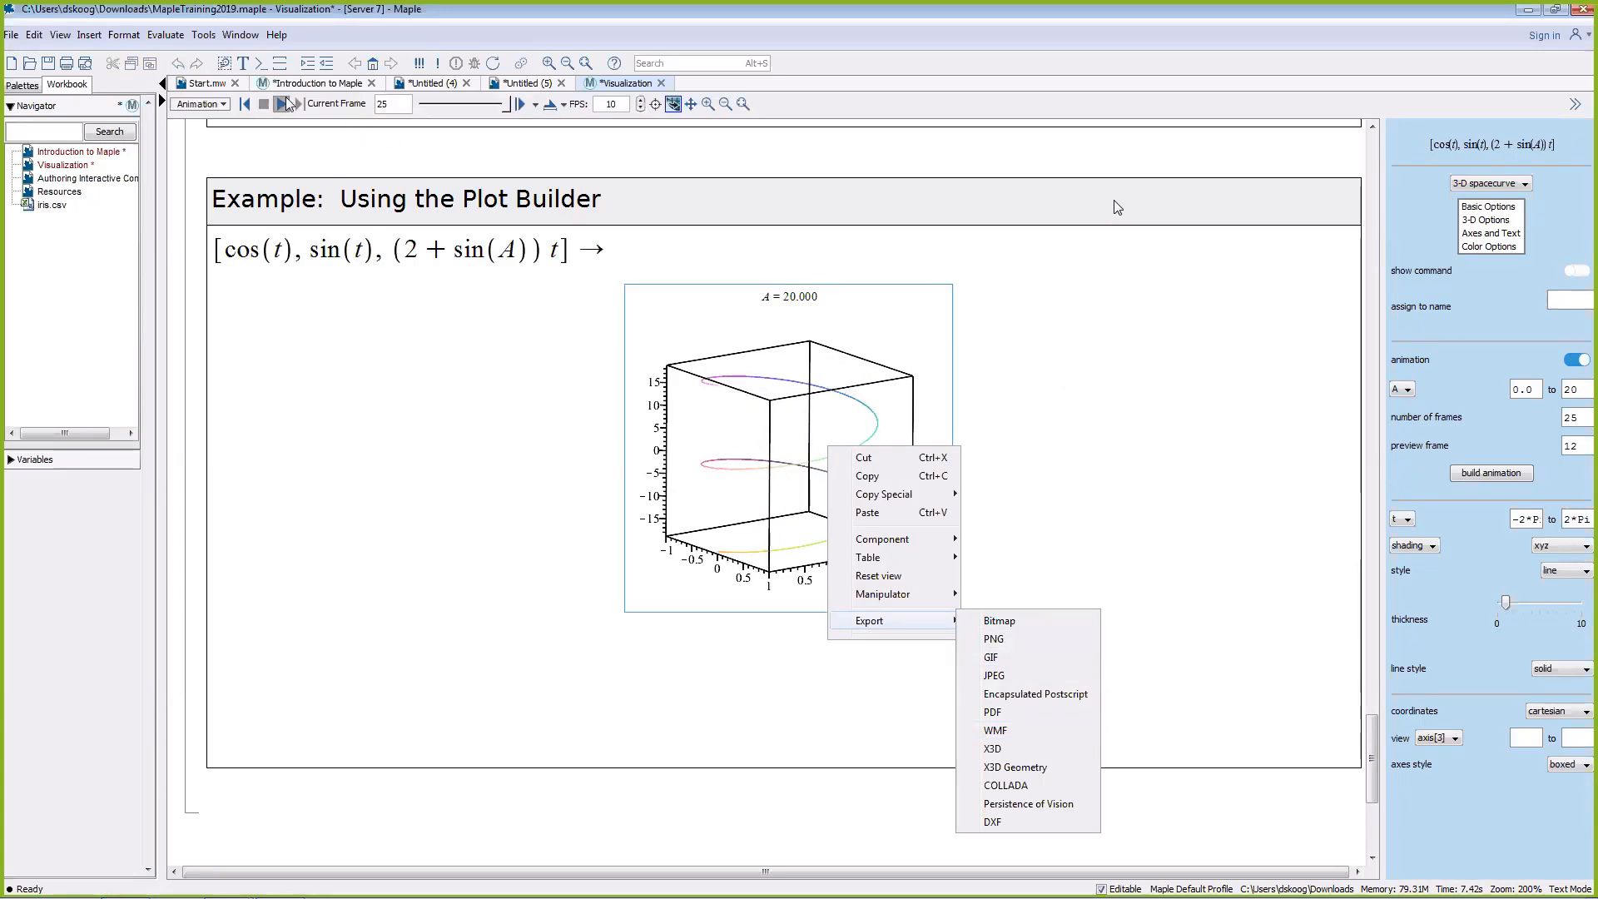
left_click(281, 104)
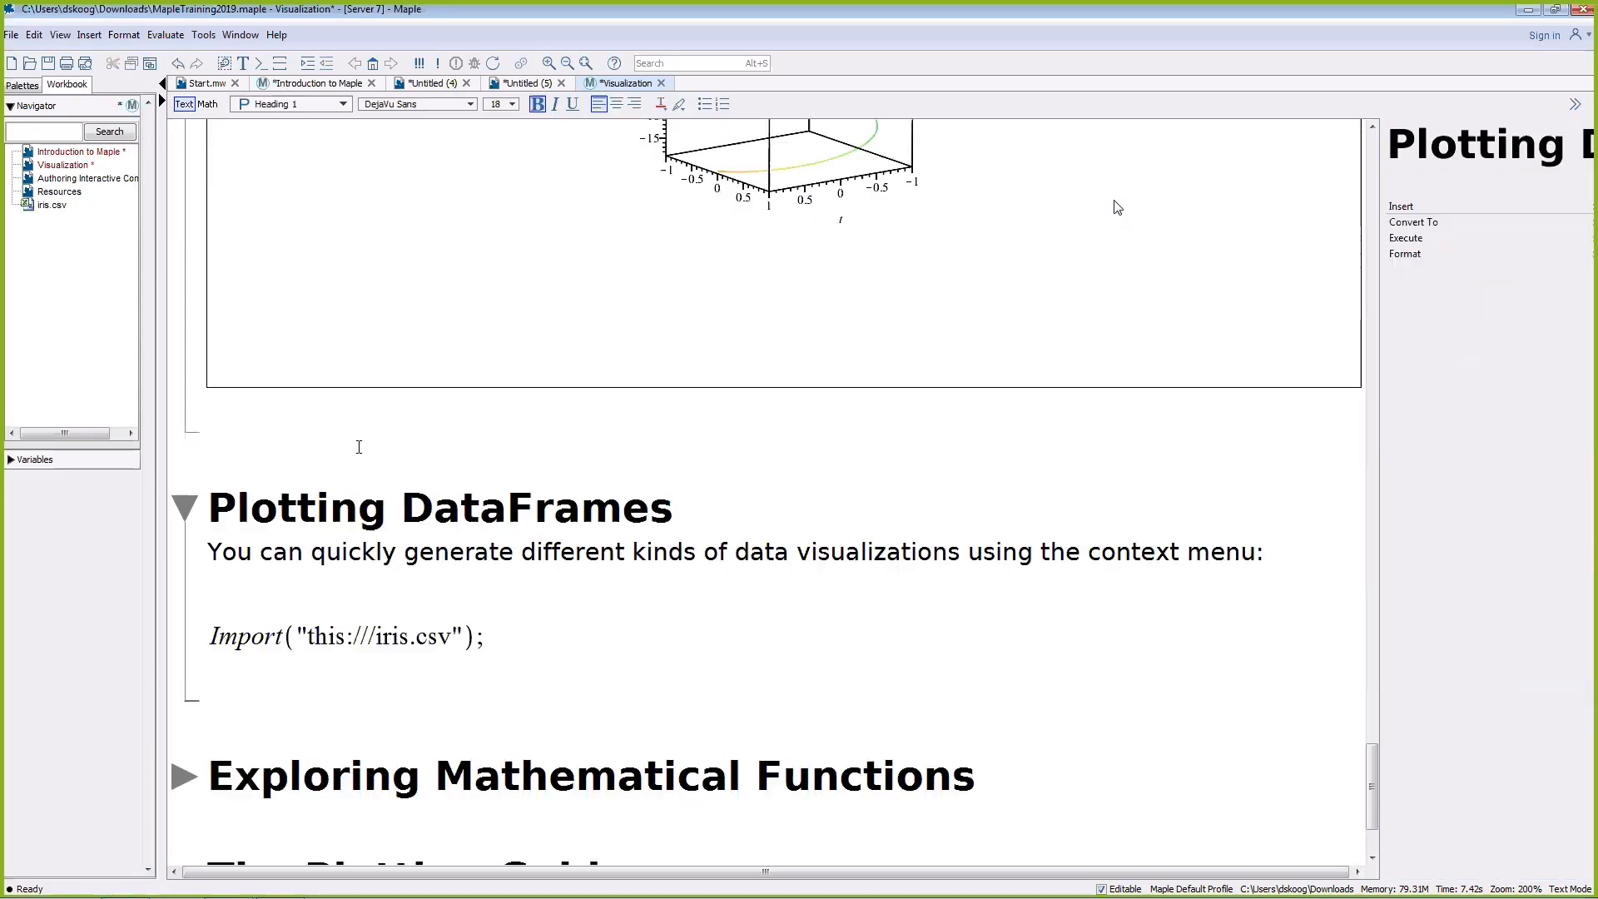
Step: In the Plotting DataFrames section, evaluate the Import command for iris.csv
scroll(360, 446, "down", 3)
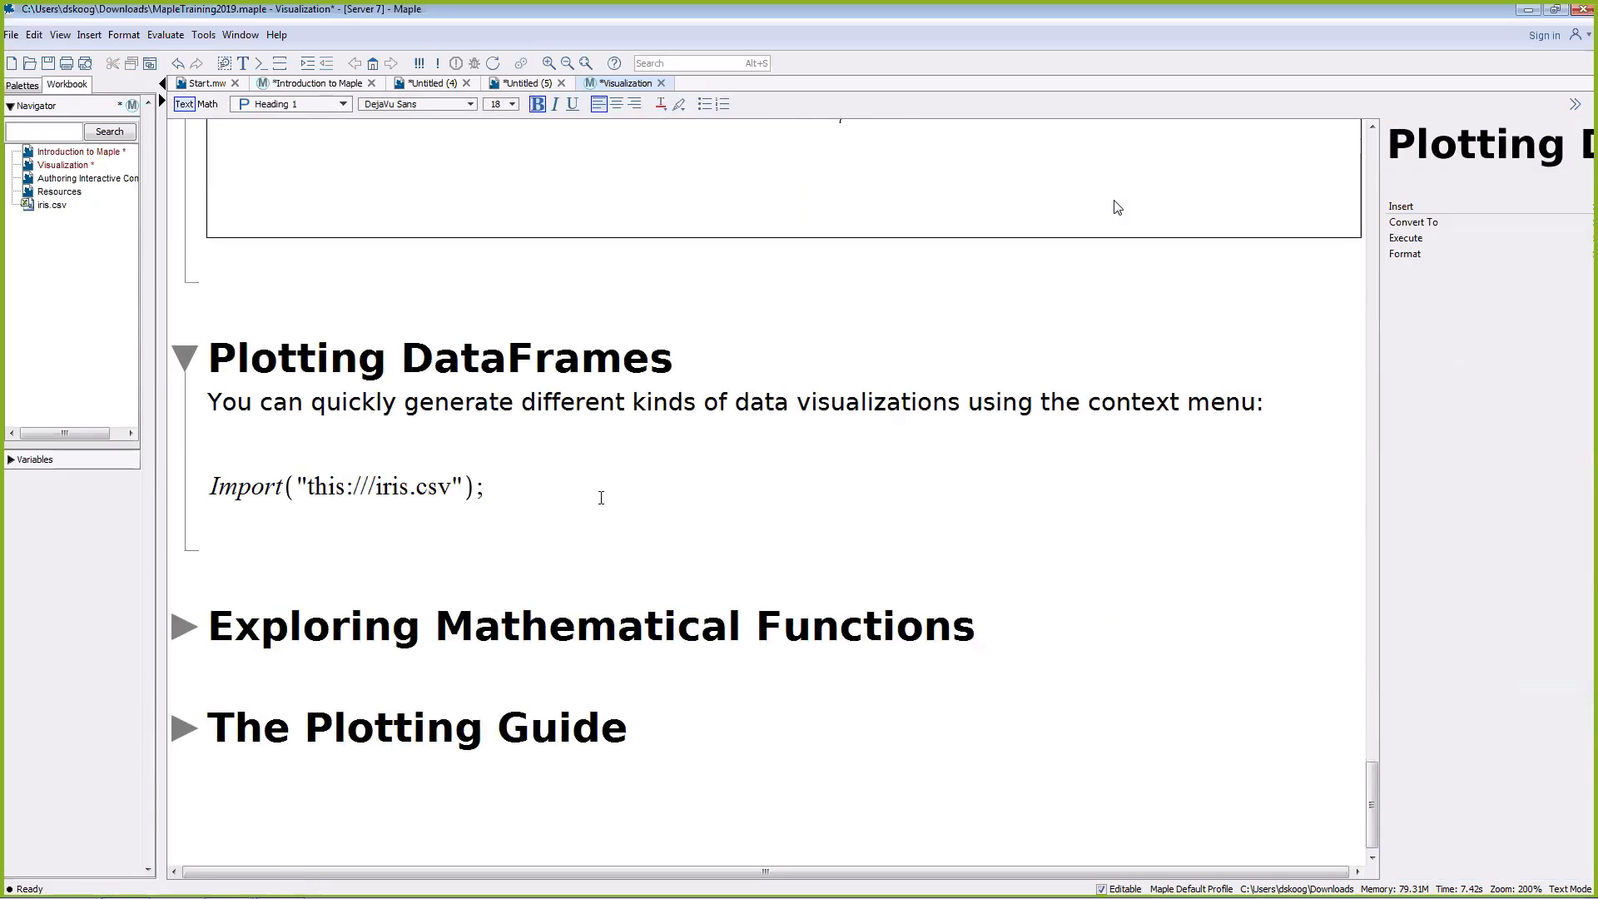
left_click(548, 475)
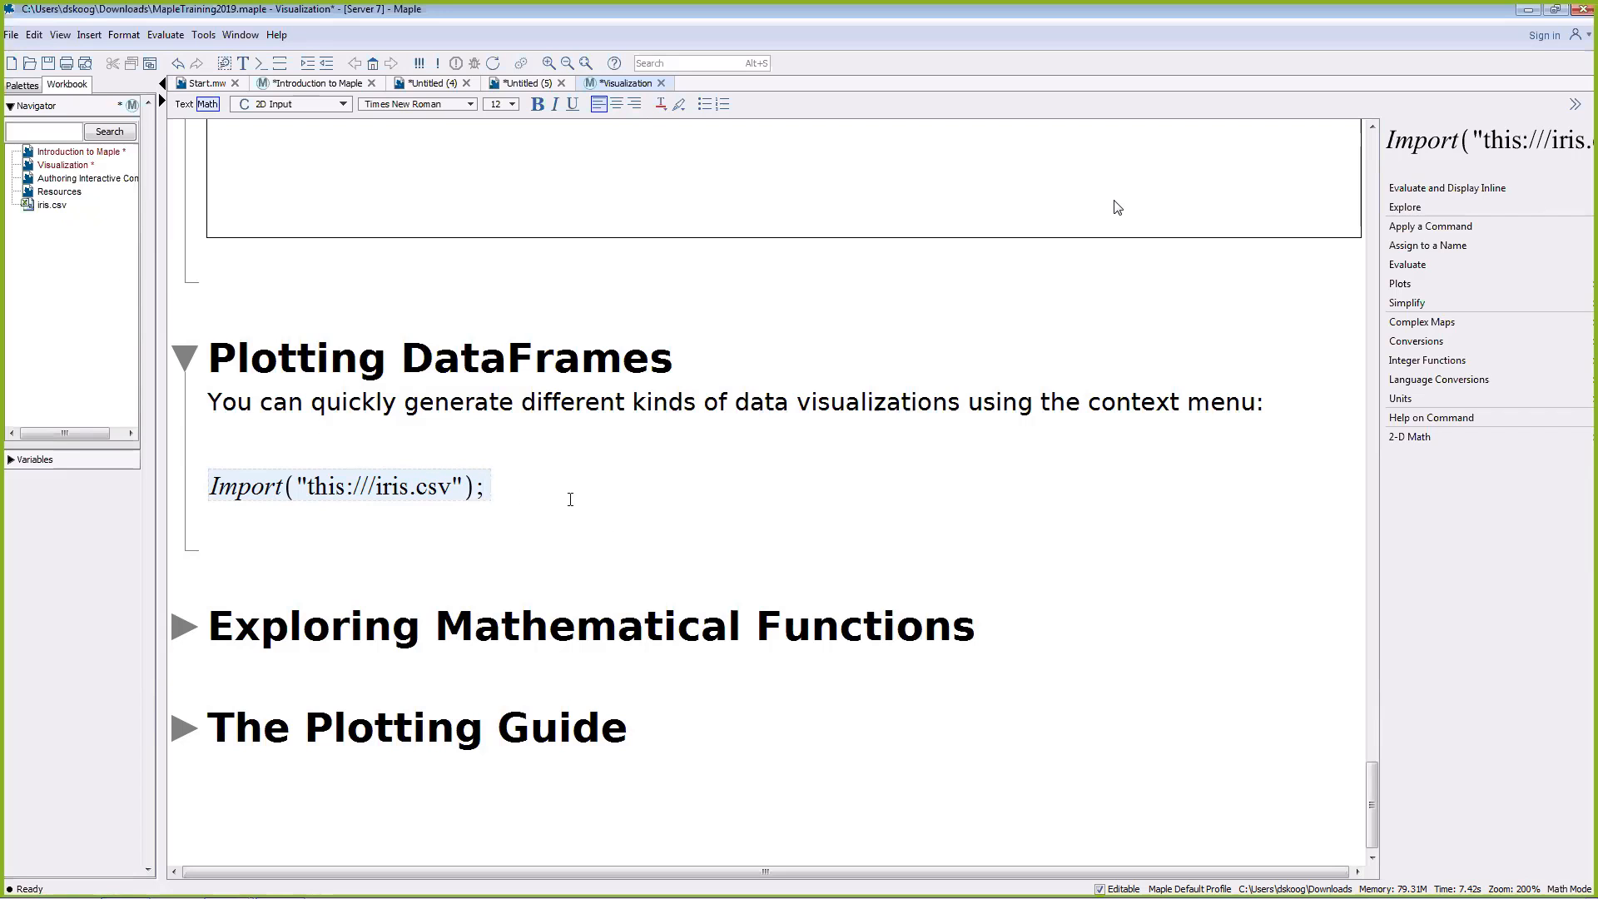
key("Return")
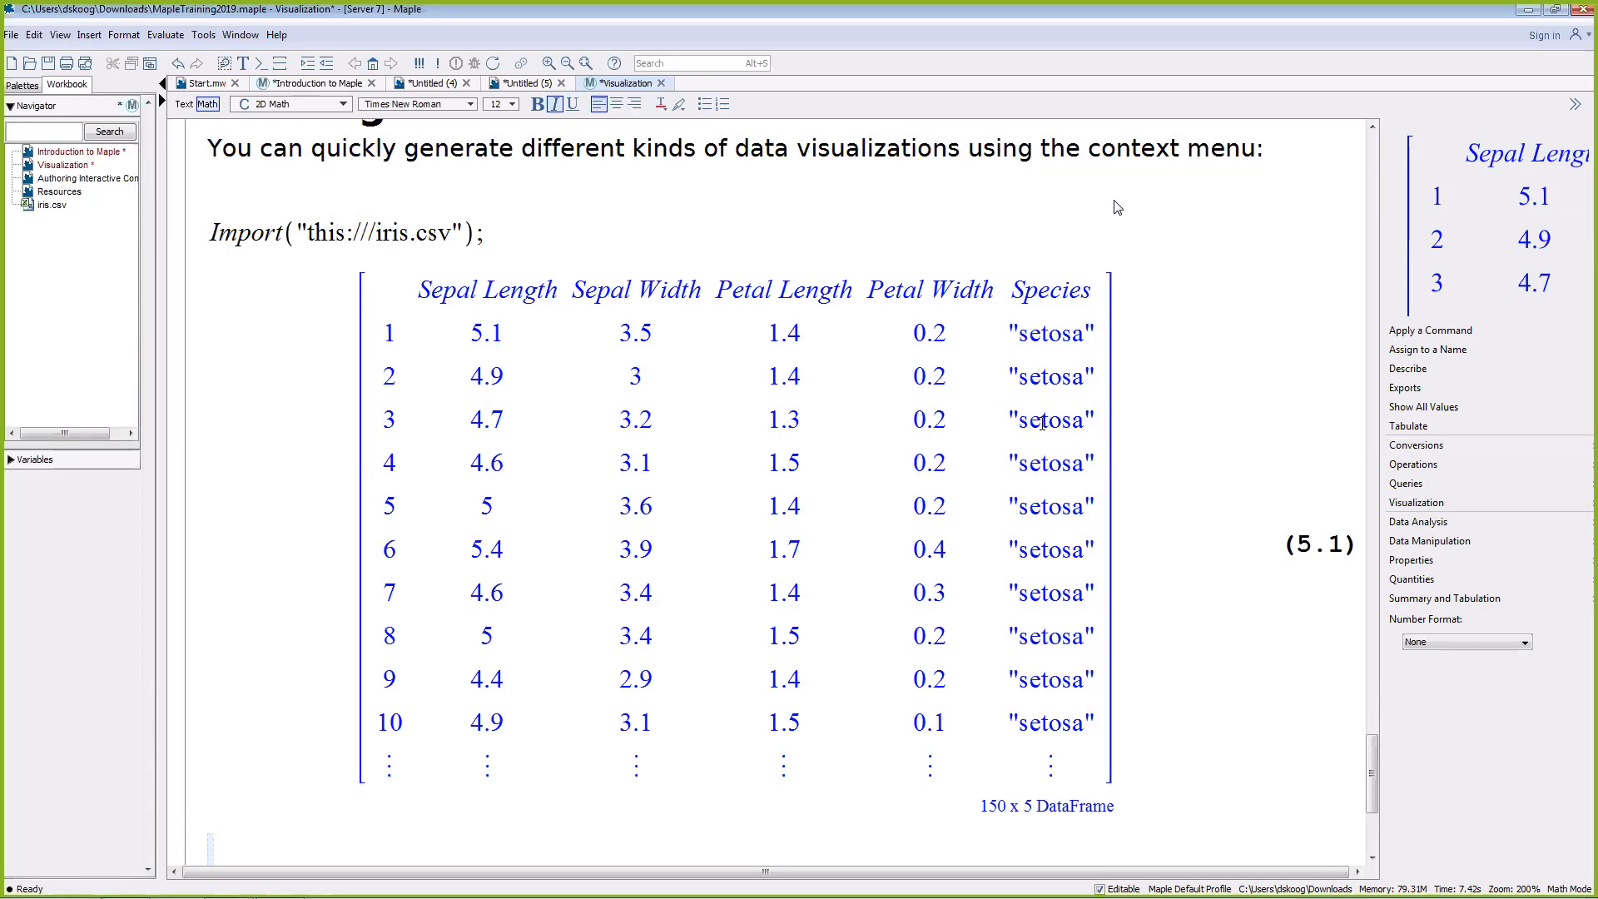
Step: Generate a box plot from the iris DataFrame using the Sepal Length, Sepal Width, Petal Length and Petal Width columns
scroll(1042, 425, "down", 4)
left_click(1138, 355)
scroll(1136, 350, "up", 3)
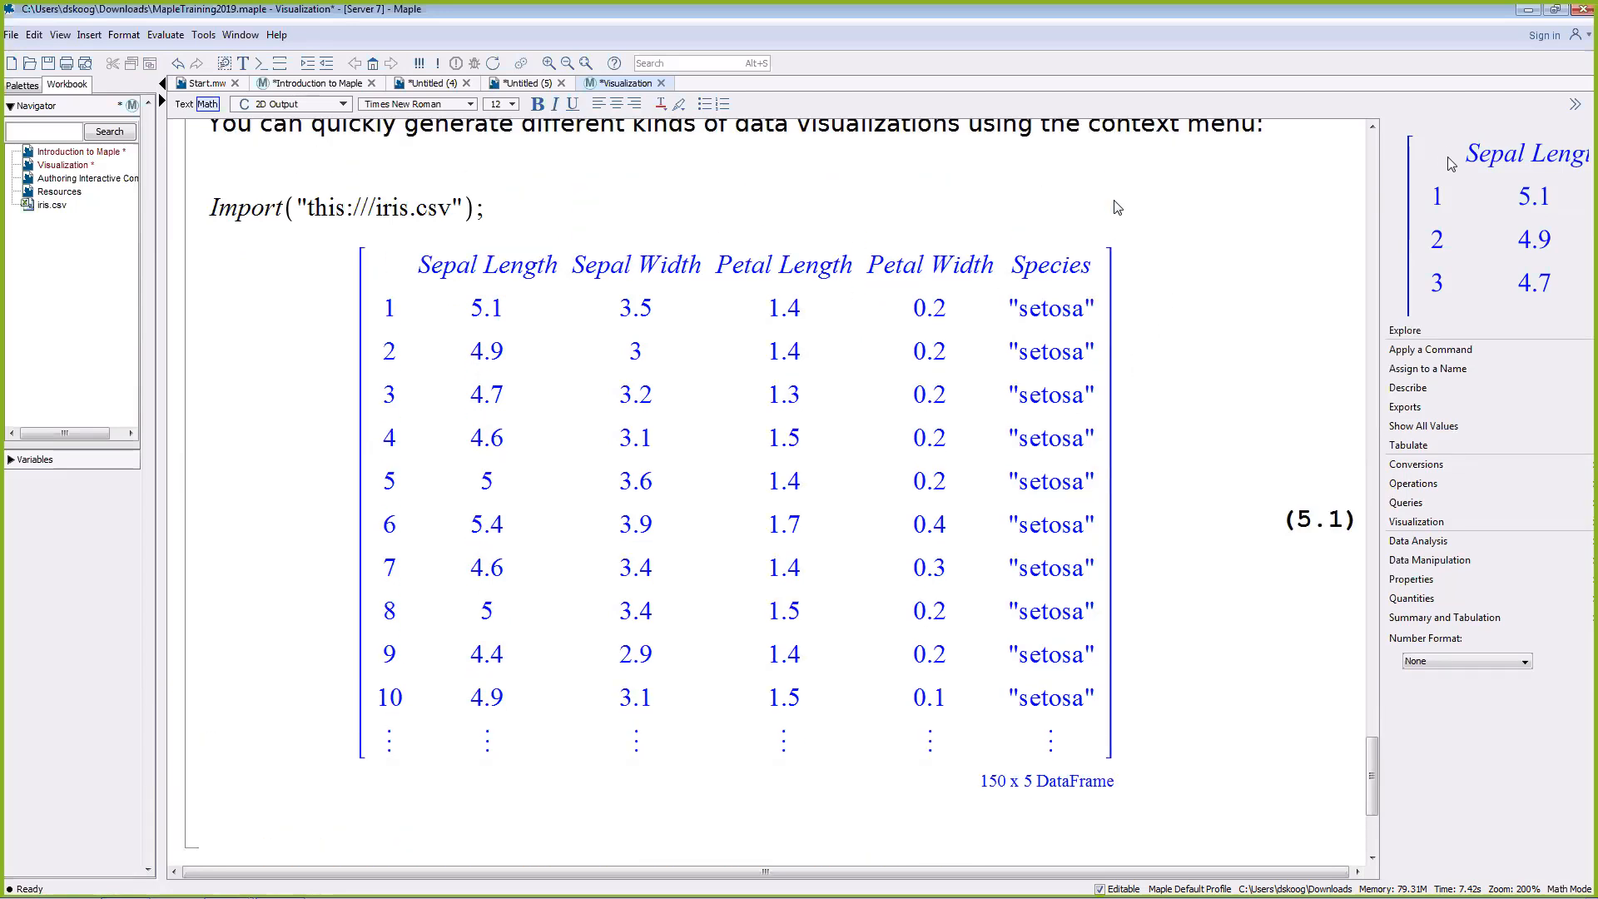
left_click(1452, 522)
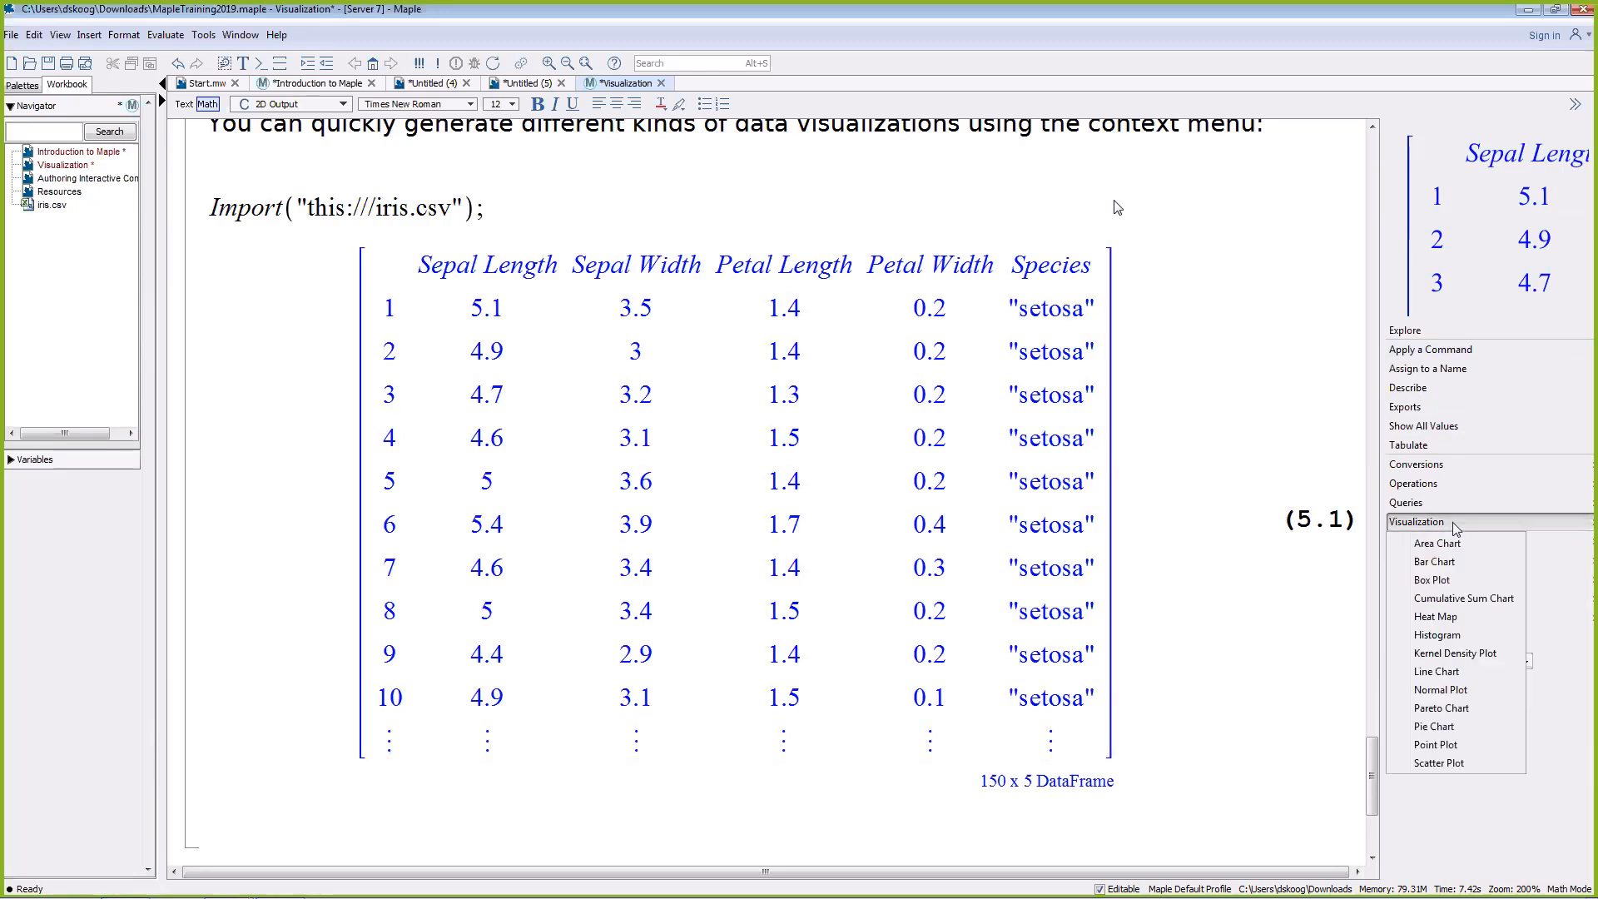
left_click(1456, 578)
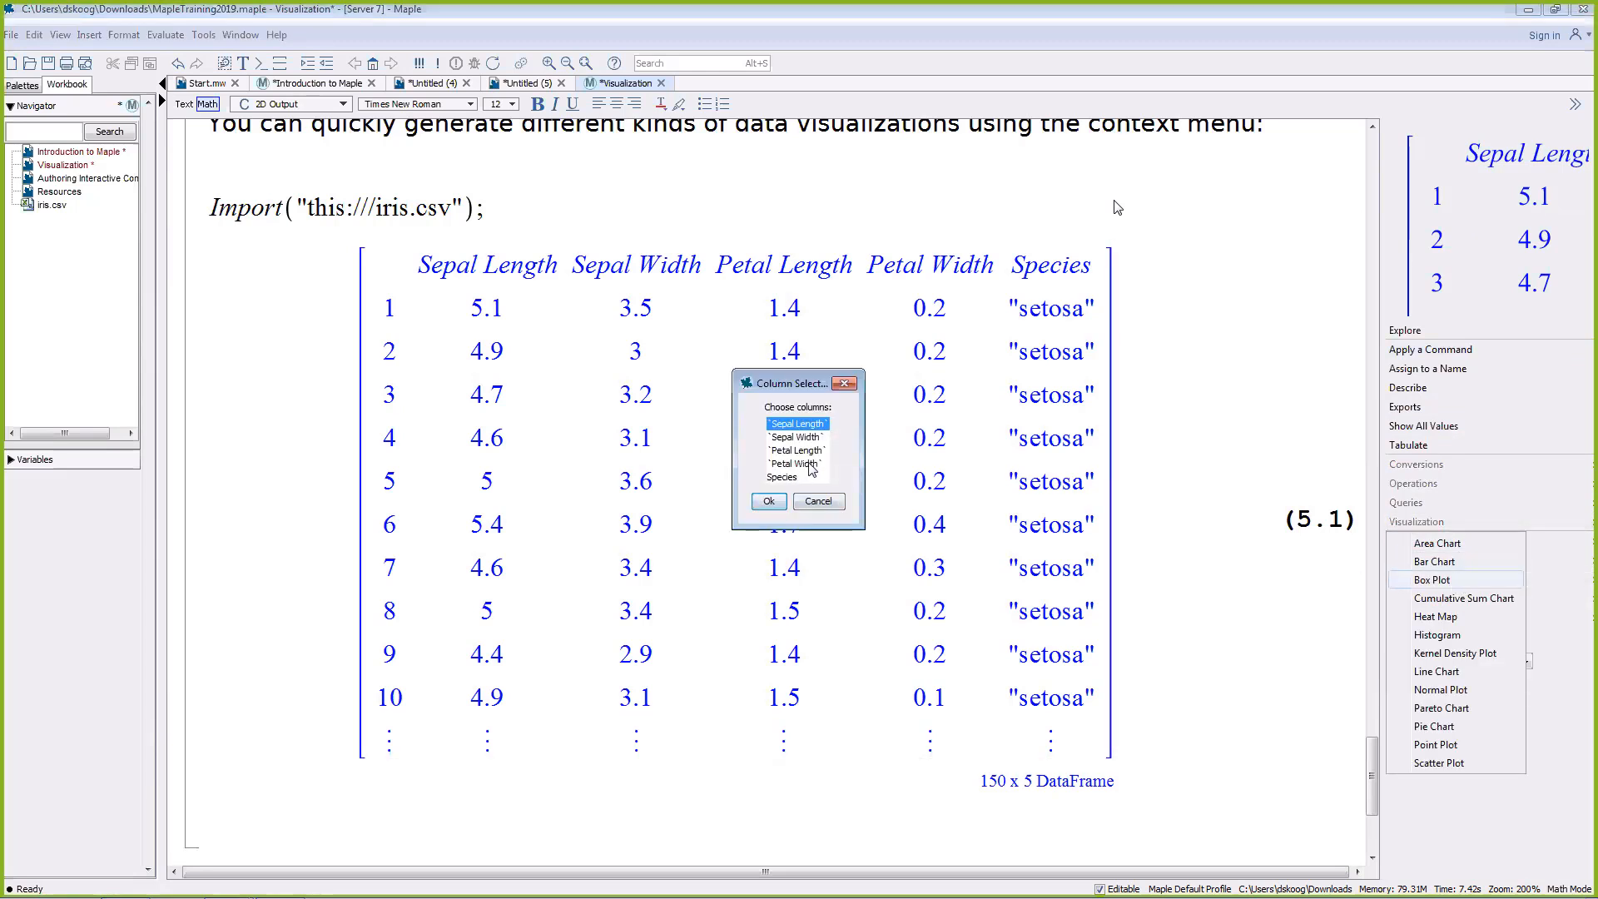
left_click(812, 471, "shift")
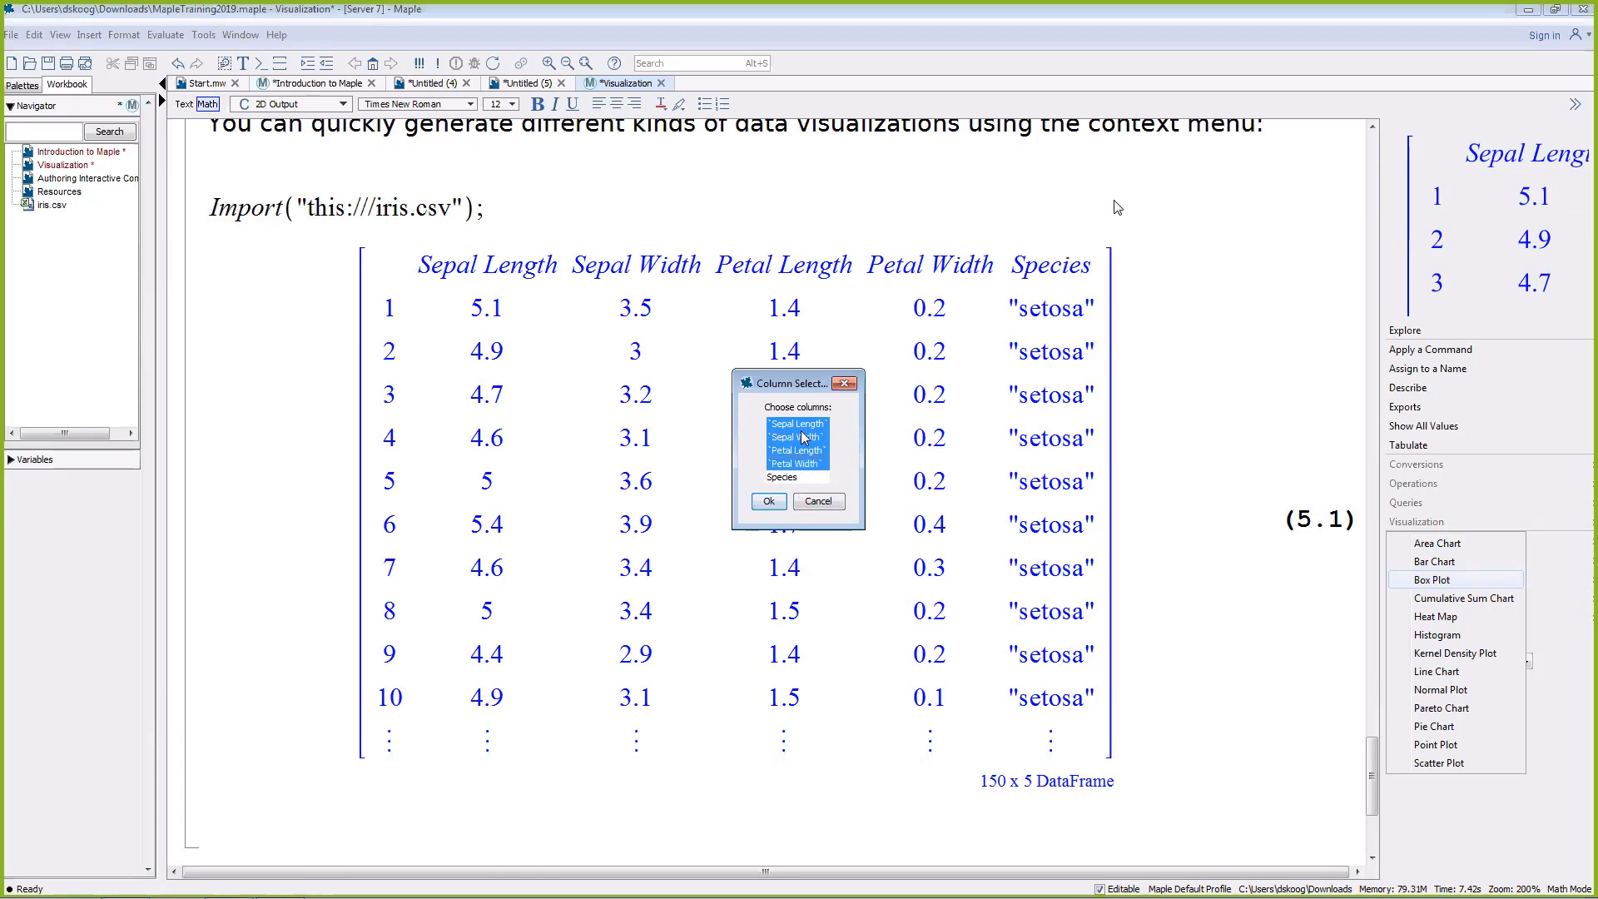
left_click(770, 502)
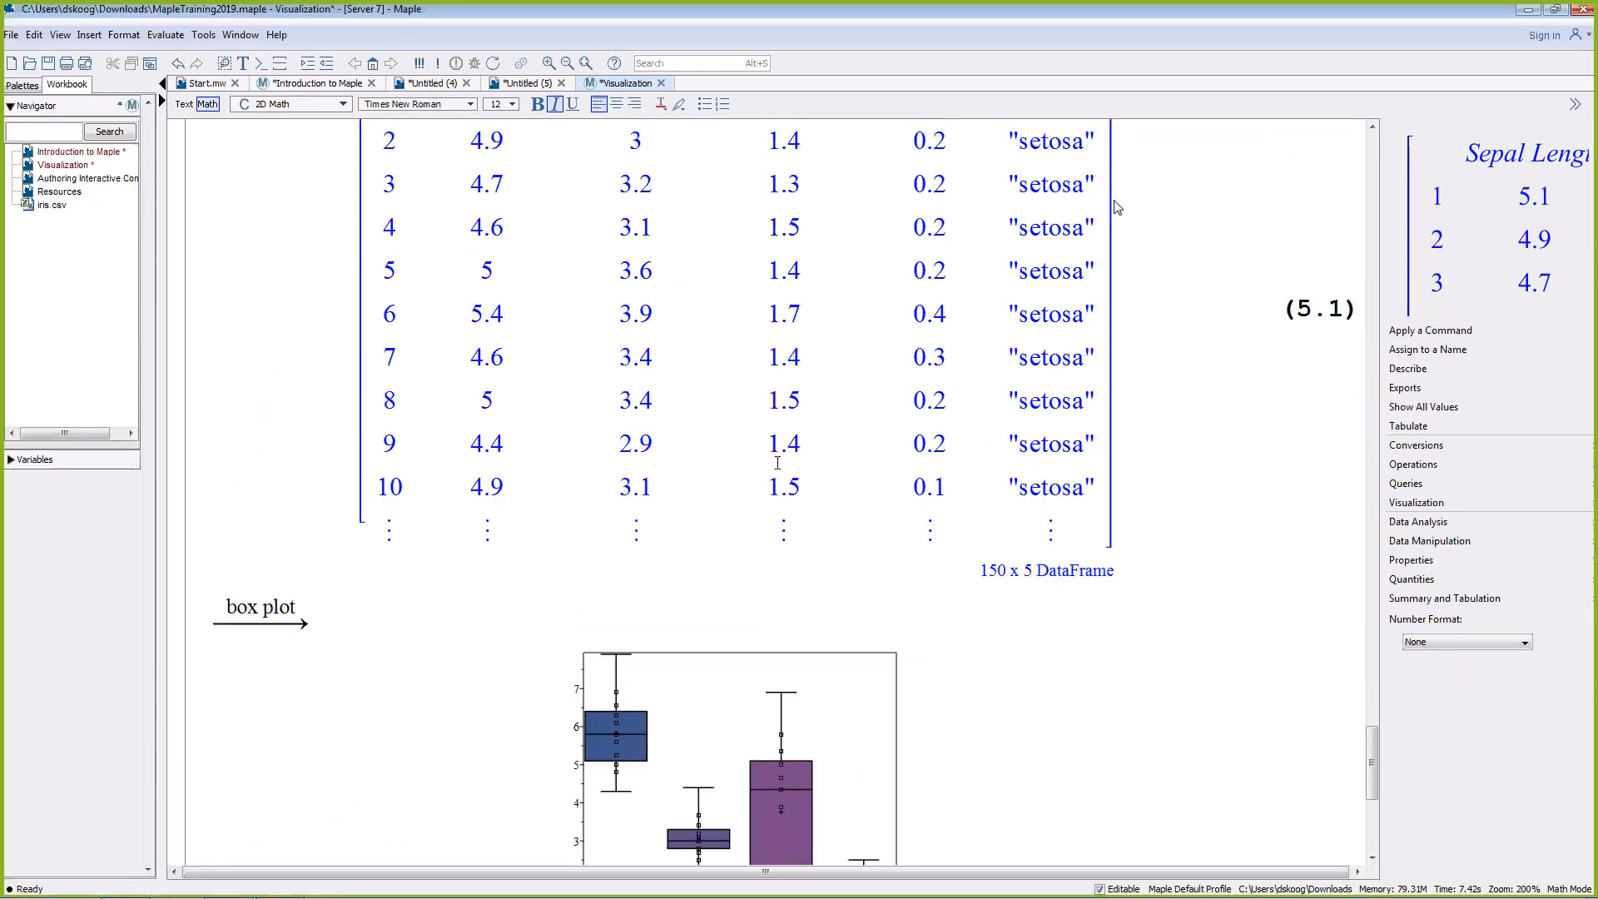
Step: View the whole box plot and expand the Exploring Mathematical Functions section below it
scroll(777, 461, "down", 1)
left_click(1166, 170)
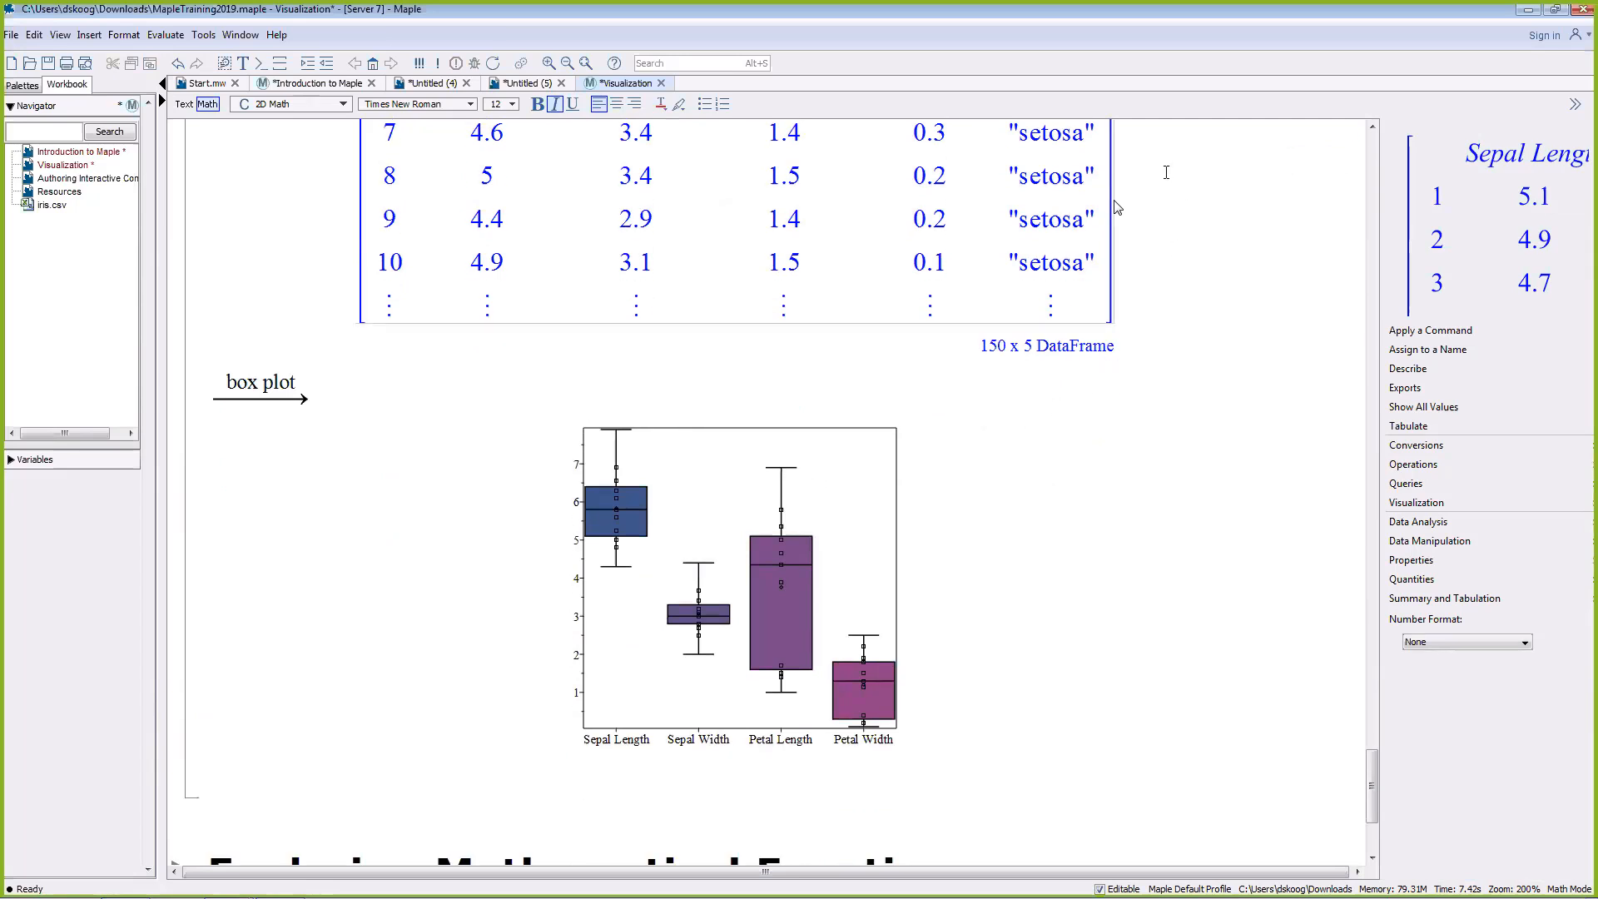
scroll(1263, 432, "down", 4)
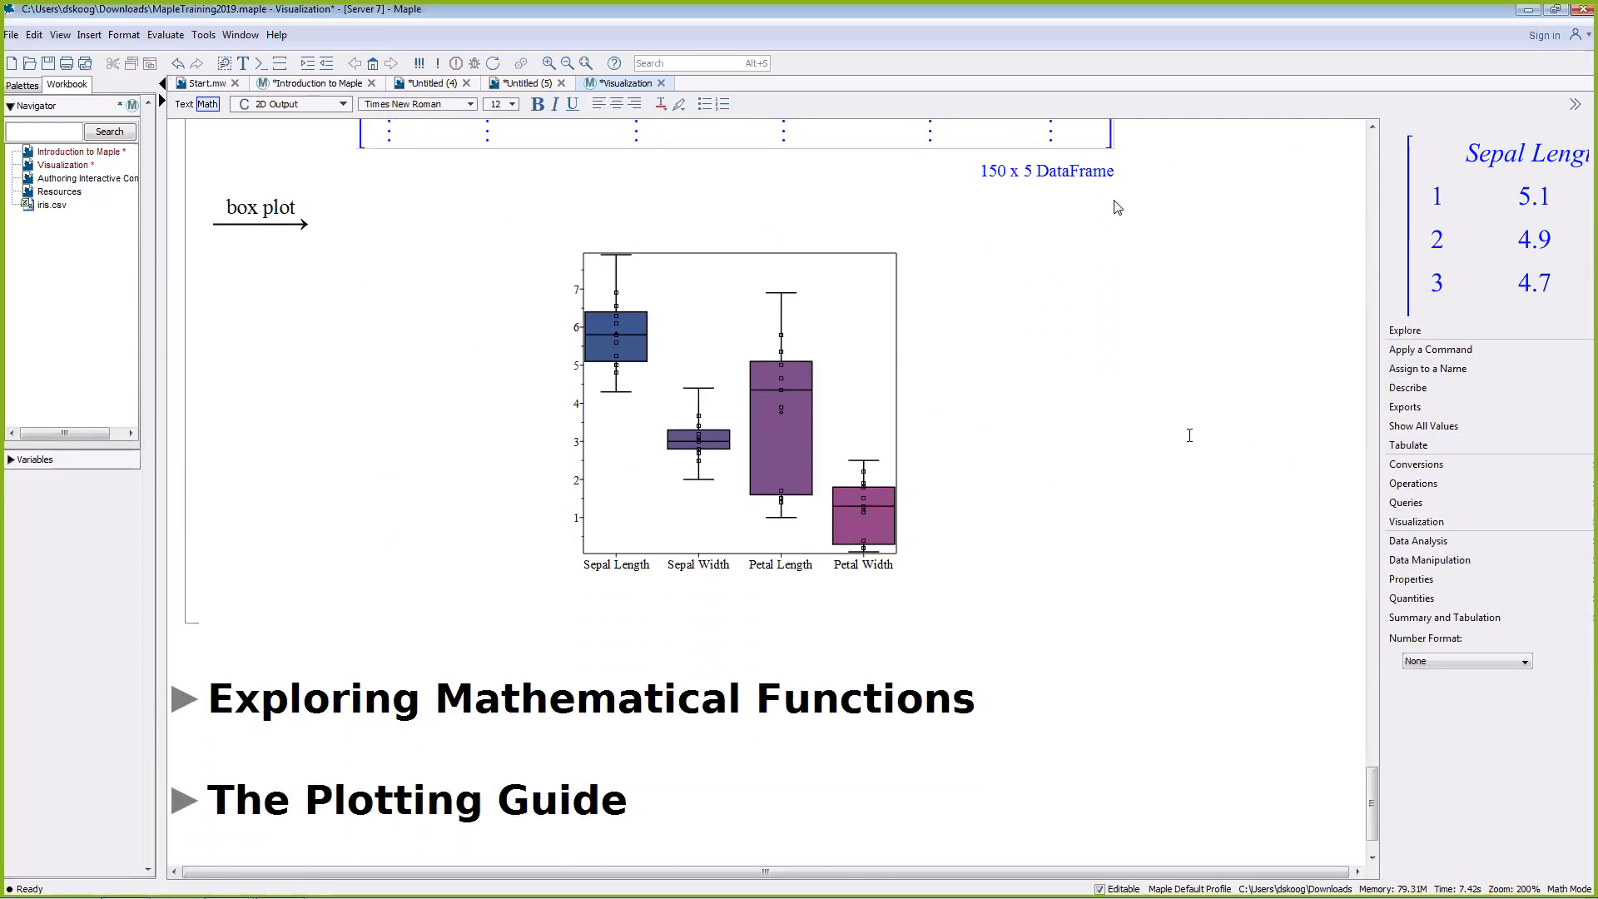
scroll(639, 186, "down", 2)
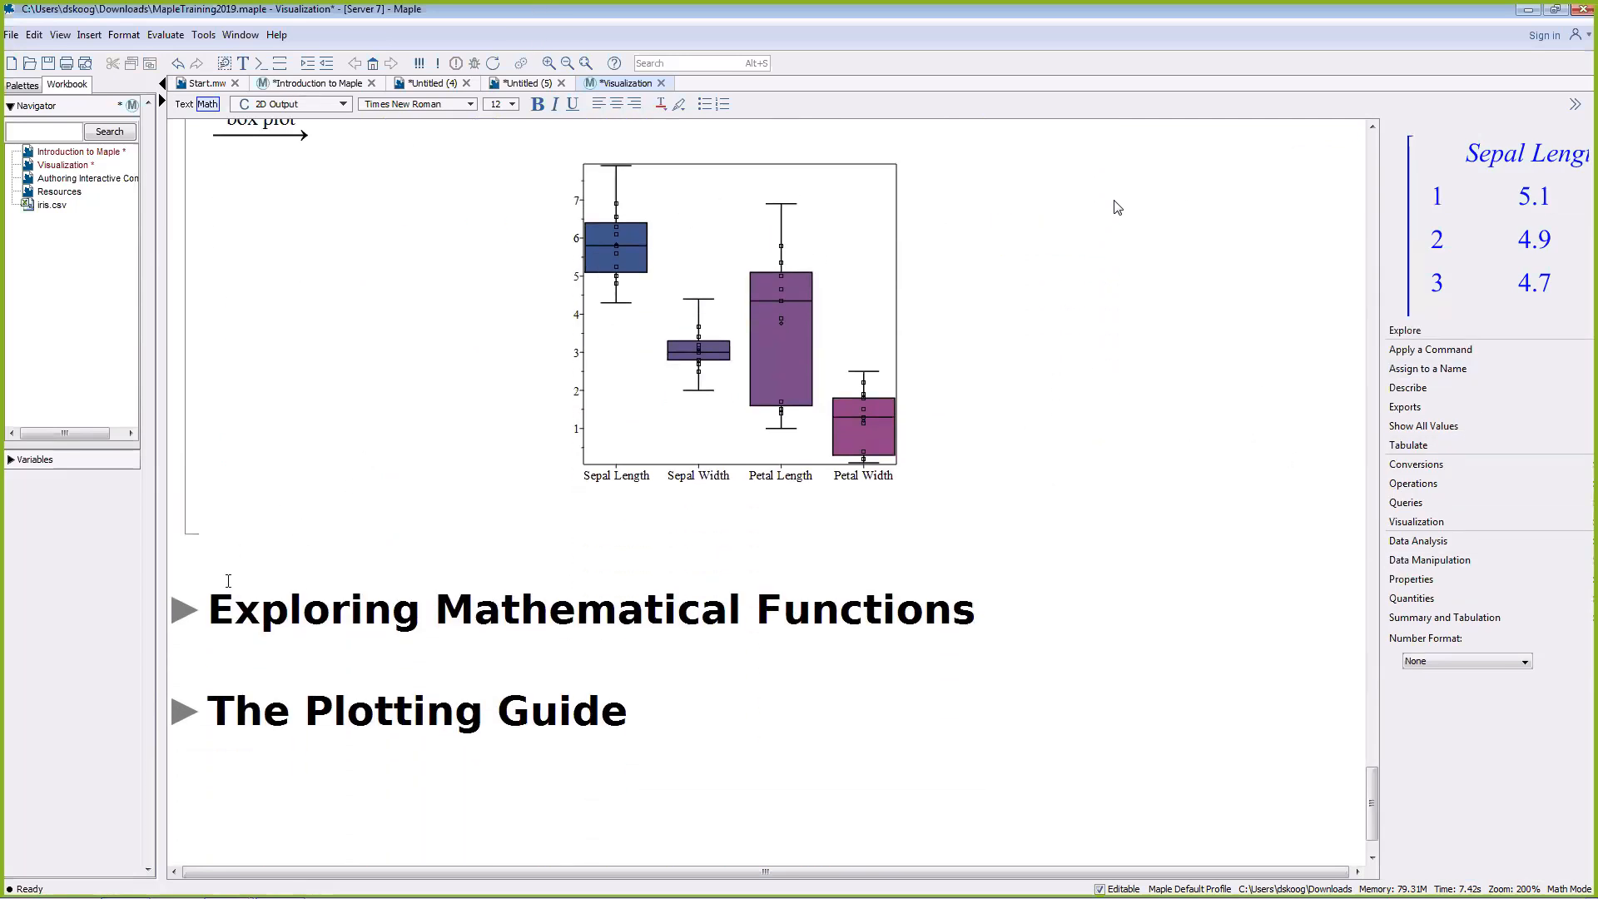
left_click(203, 586)
left_click(184, 609)
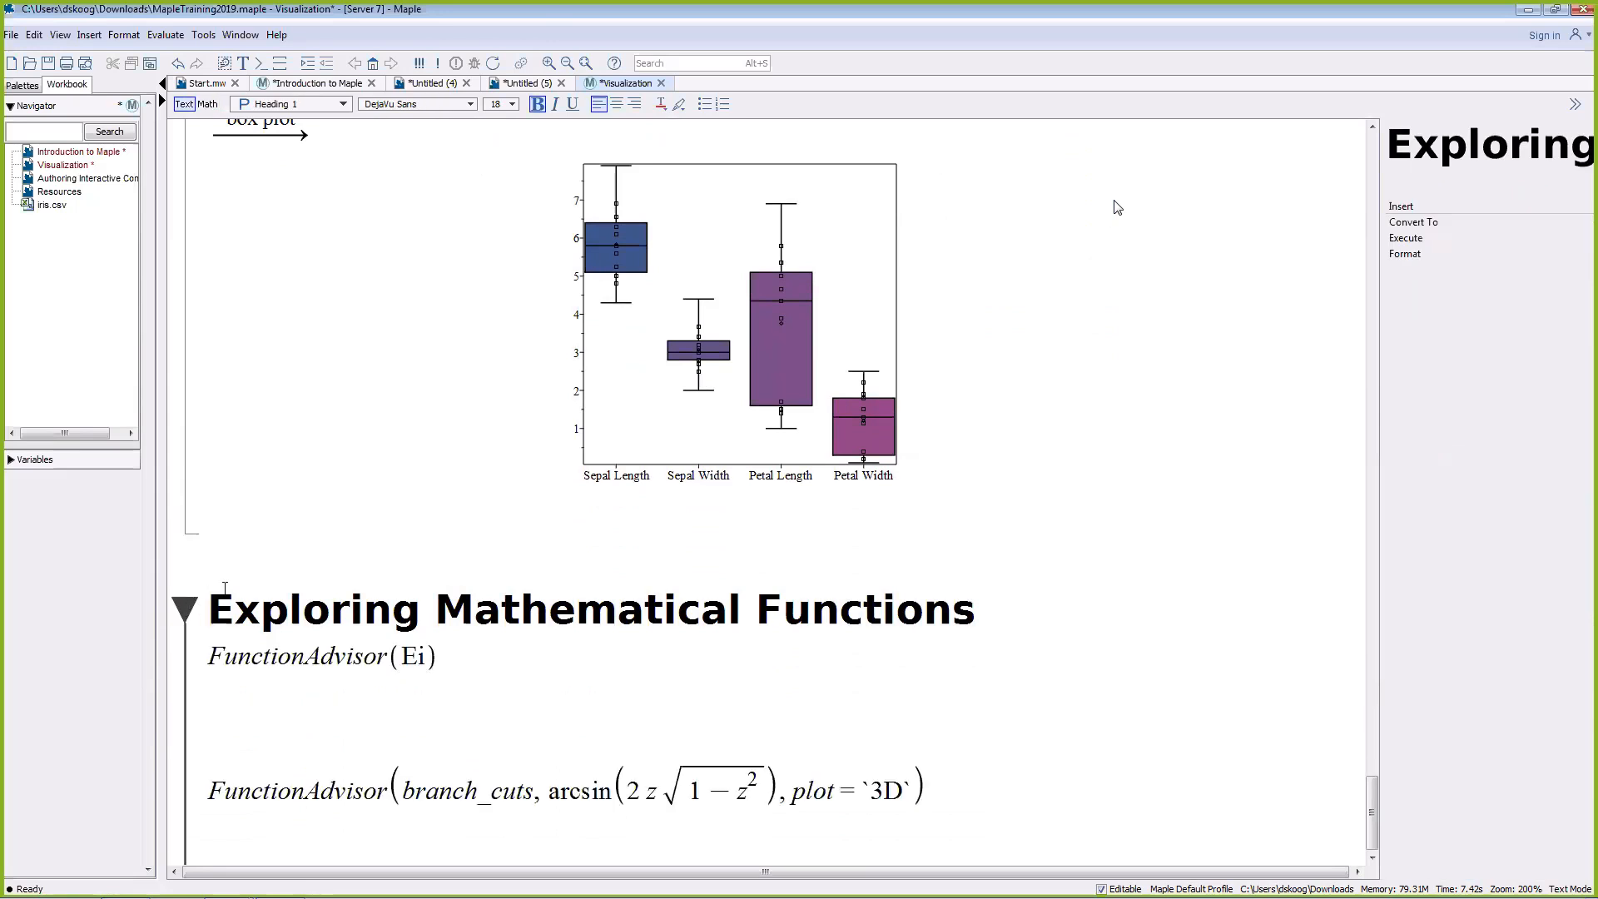
Step: Open the help page for the FunctionAdvisor command in the Exploring Mathematical Functions section, and return to the worksheet
scroll(286, 543, "down", 7)
left_click(489, 357)
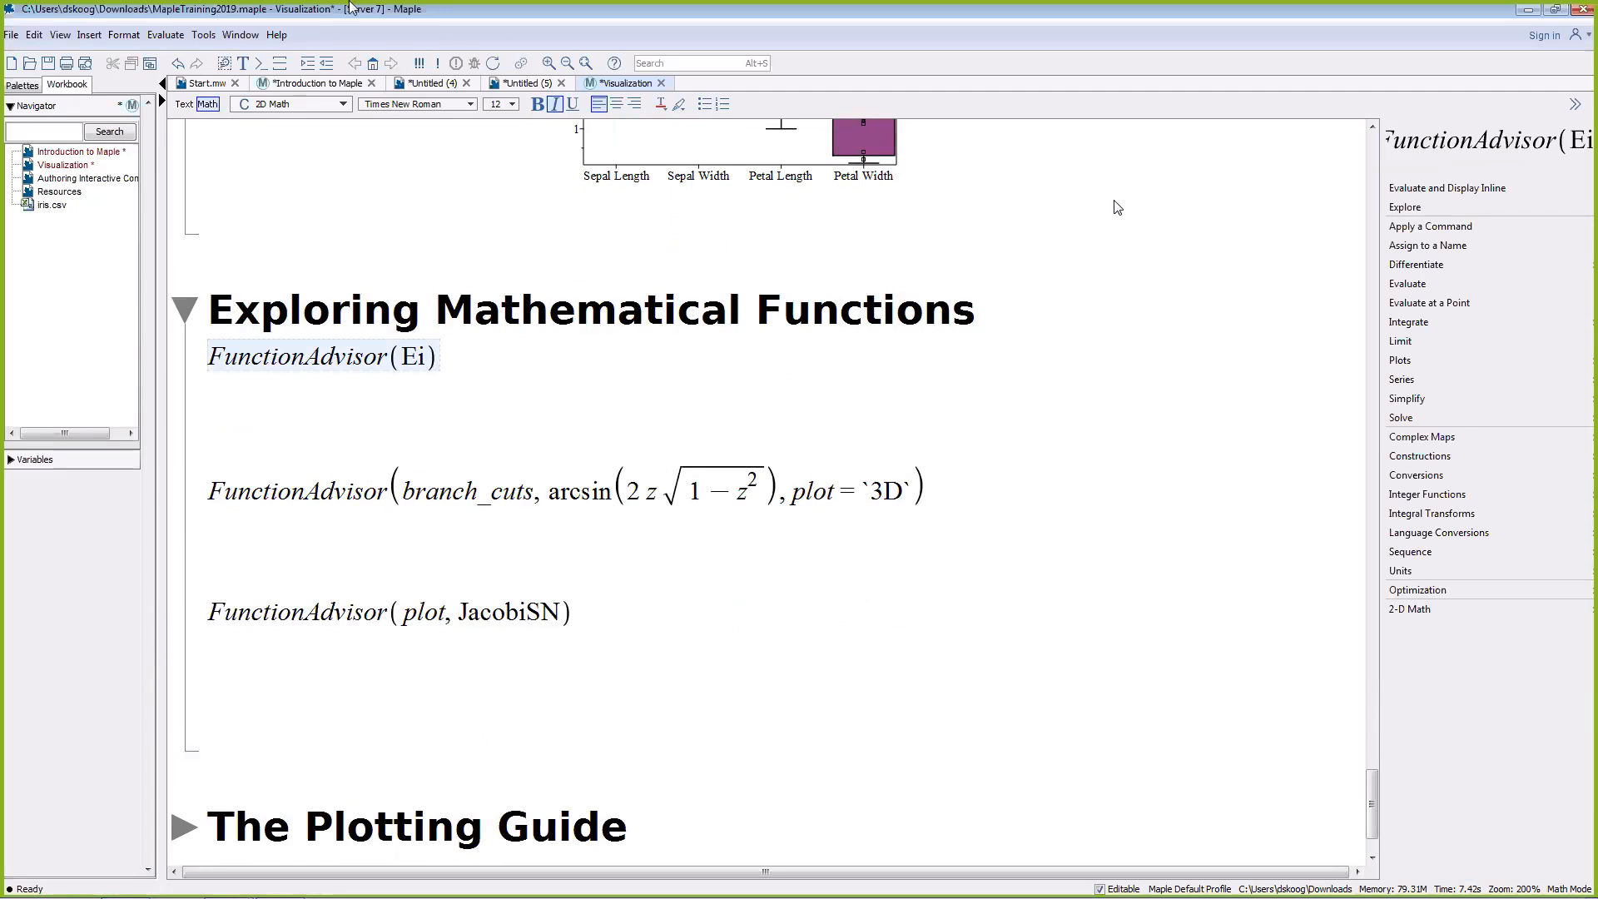
left_click(377, 356)
key("F2")
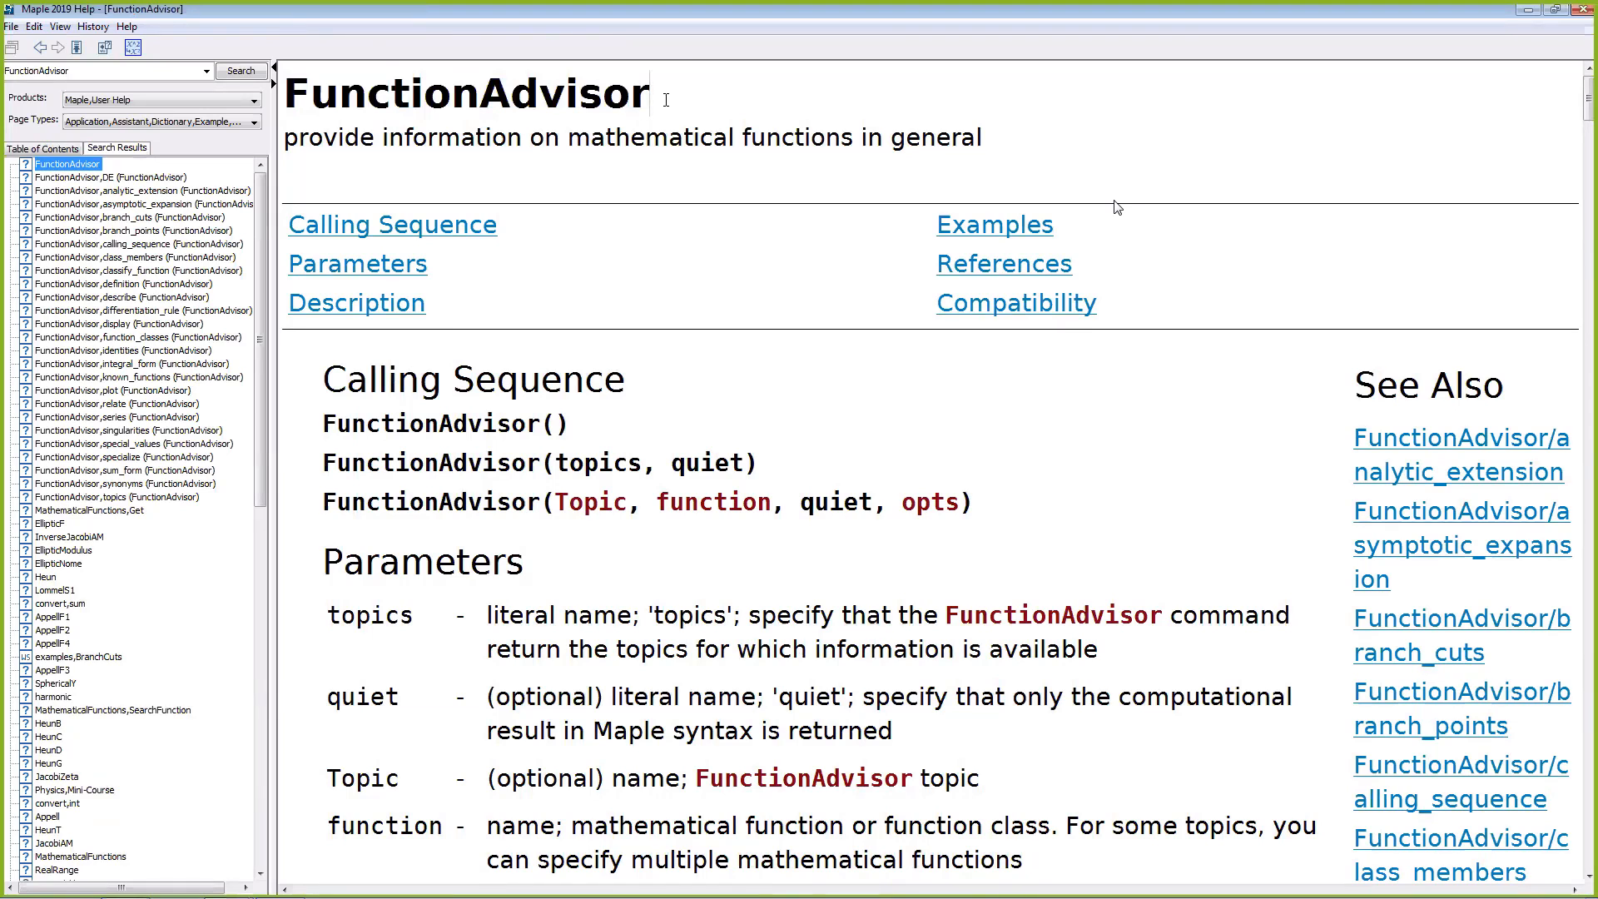
left_click(1528, 9)
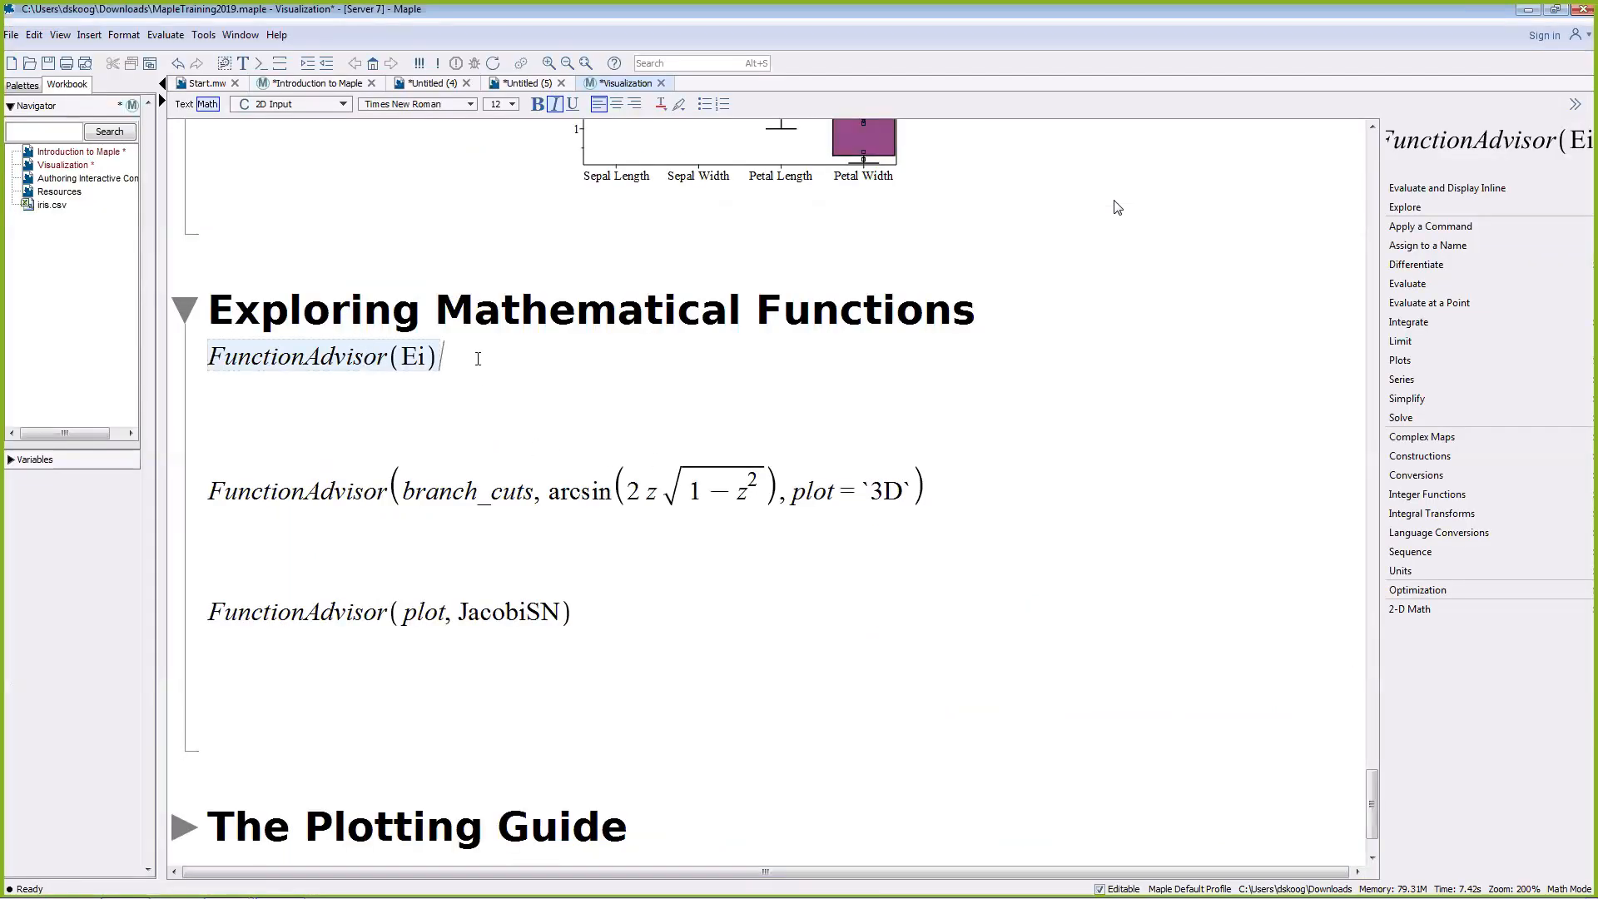
Step: Evaluate FunctionAdvisor(Ei) and expand the describe and definition subsections of its output
key("Return")
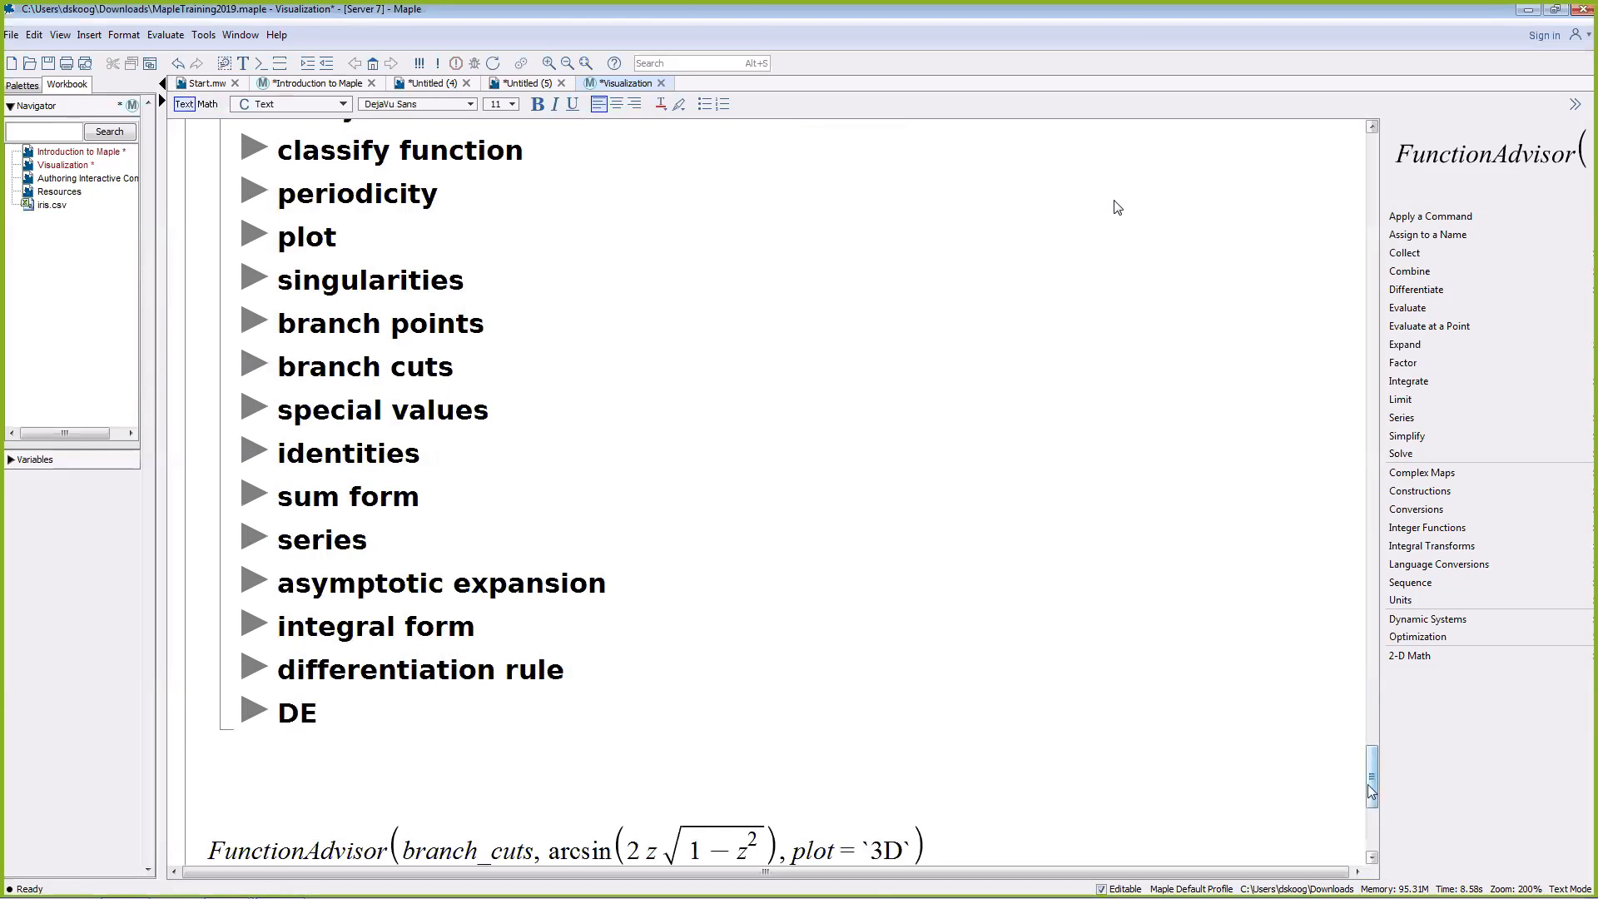
left_click_drag(1374, 791, 1374, 770)
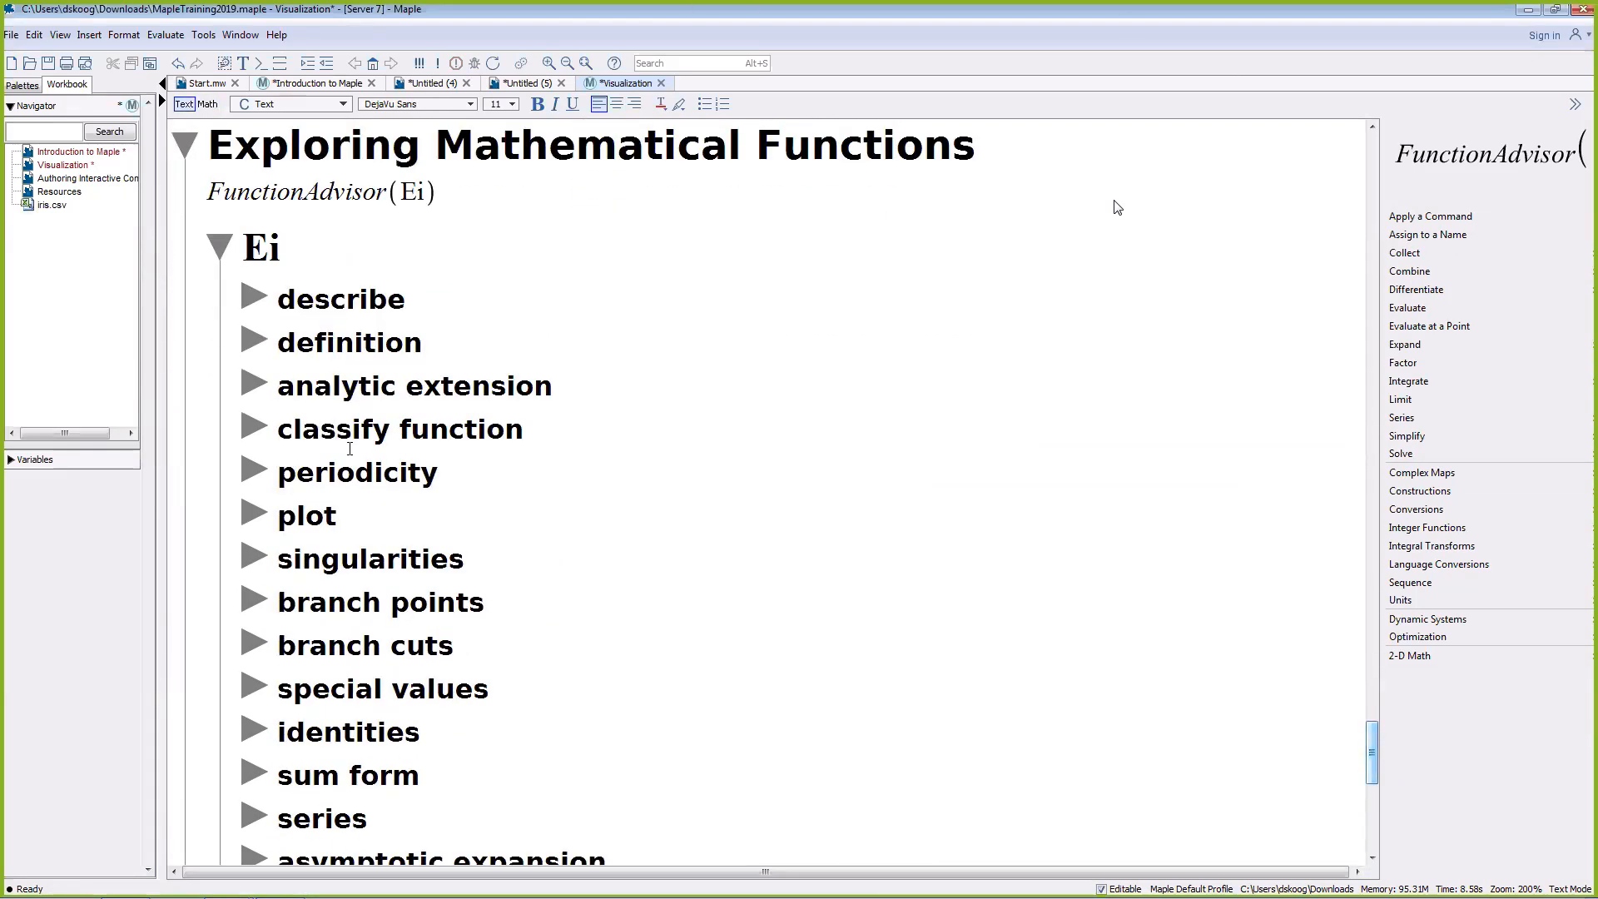
left_click(256, 298)
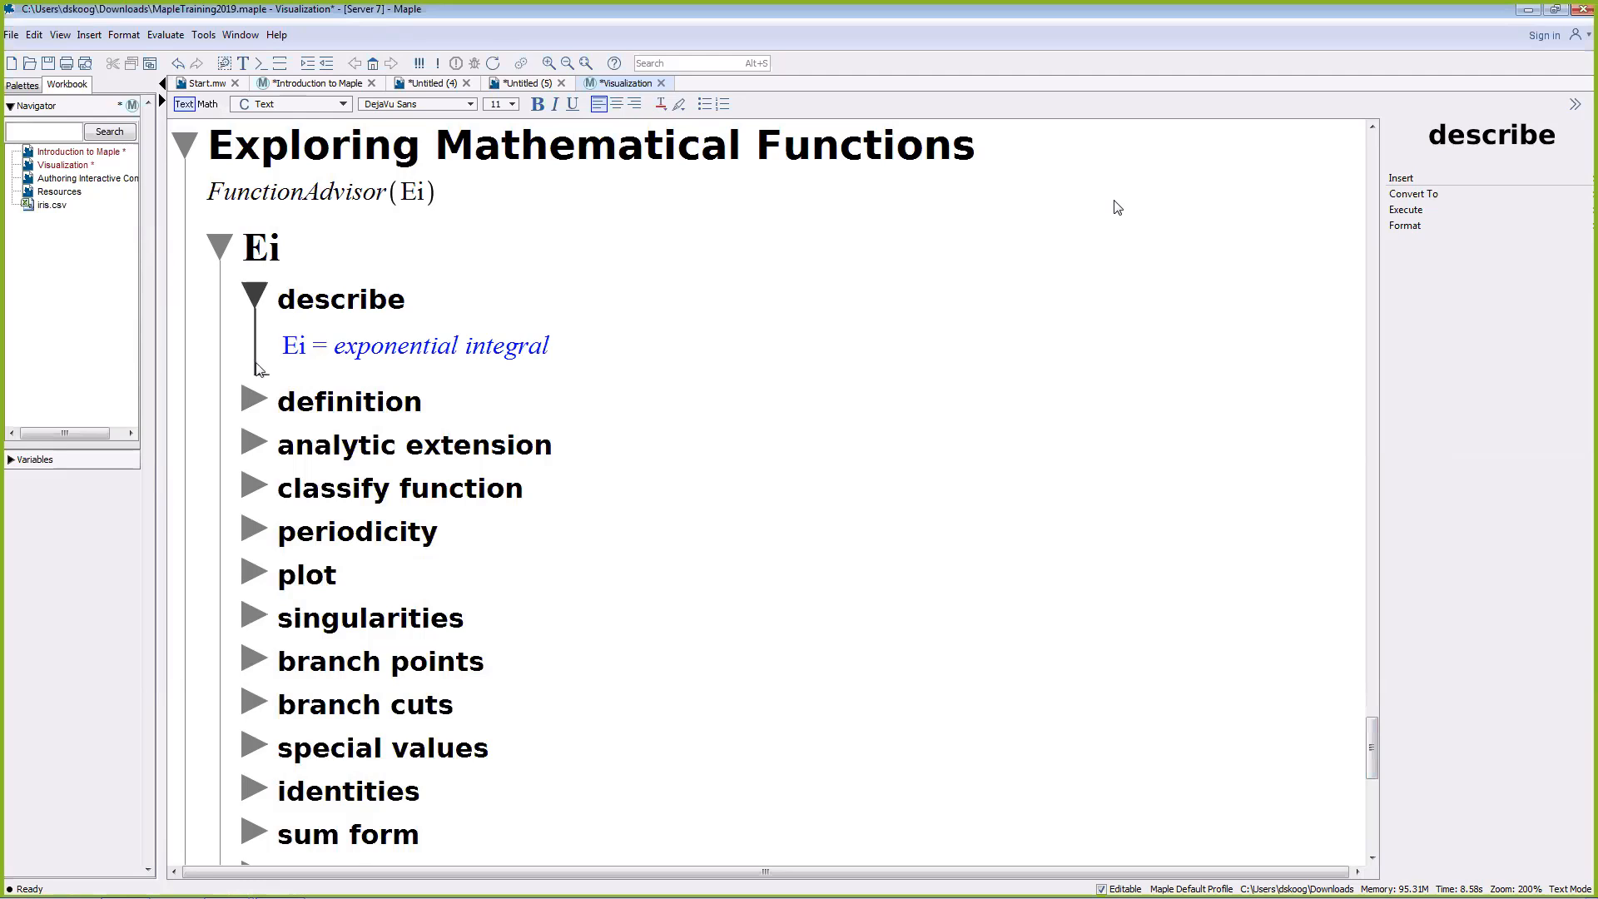
left_click(255, 403)
scroll(275, 450, "down", 5)
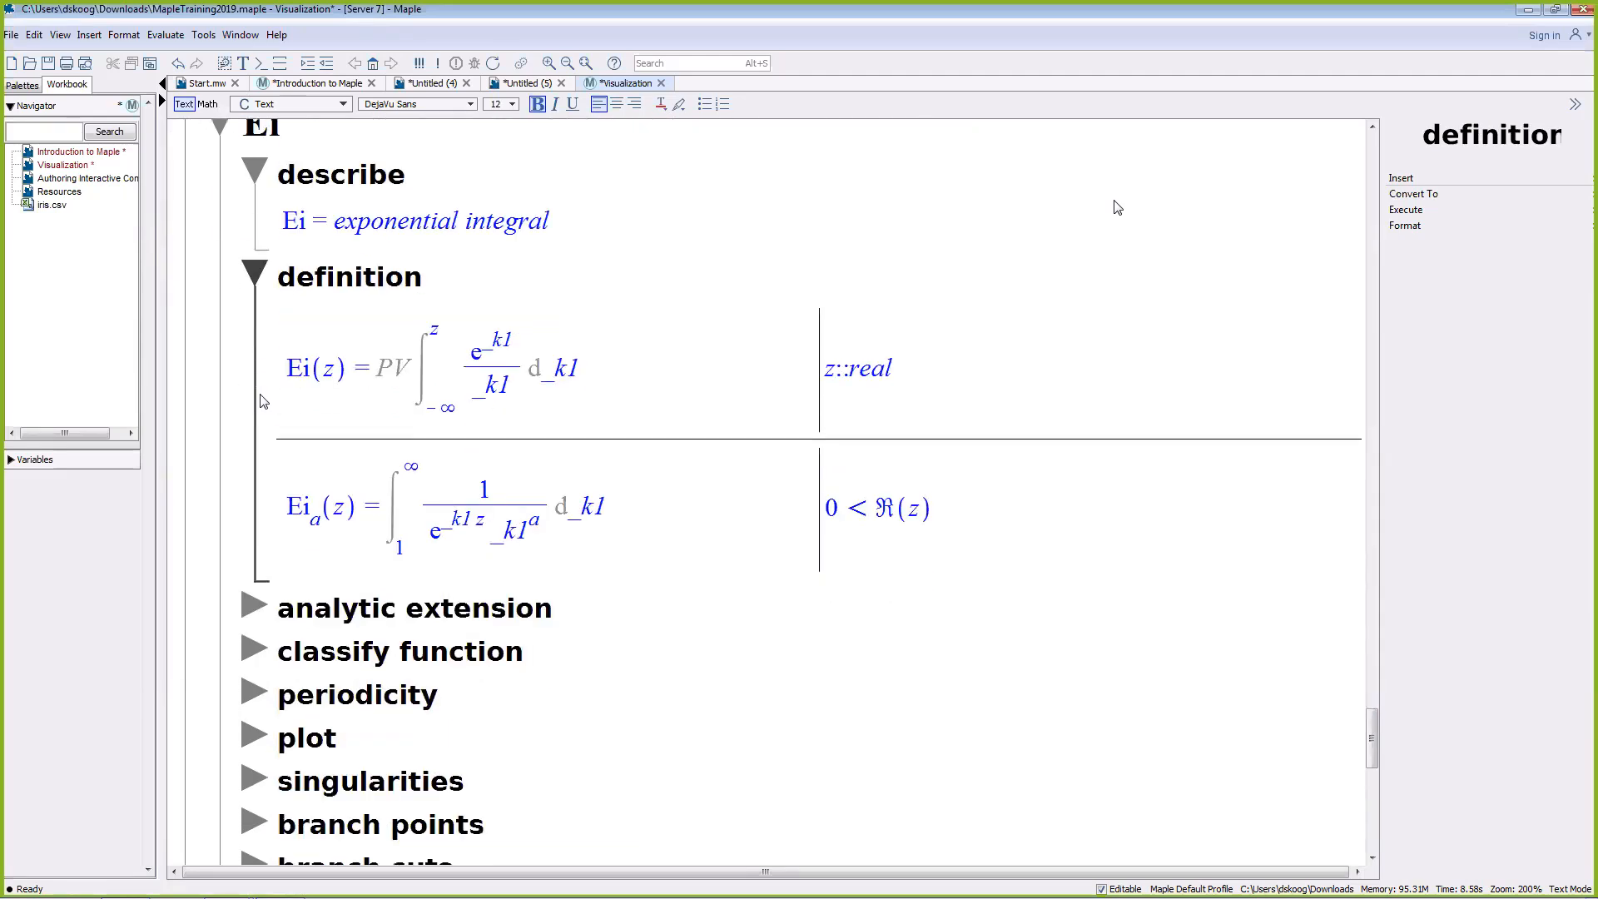
Step: Expand the plot subsection of the Ei output and rotate the 3-D plot of Ei(z)
left_click(256, 463)
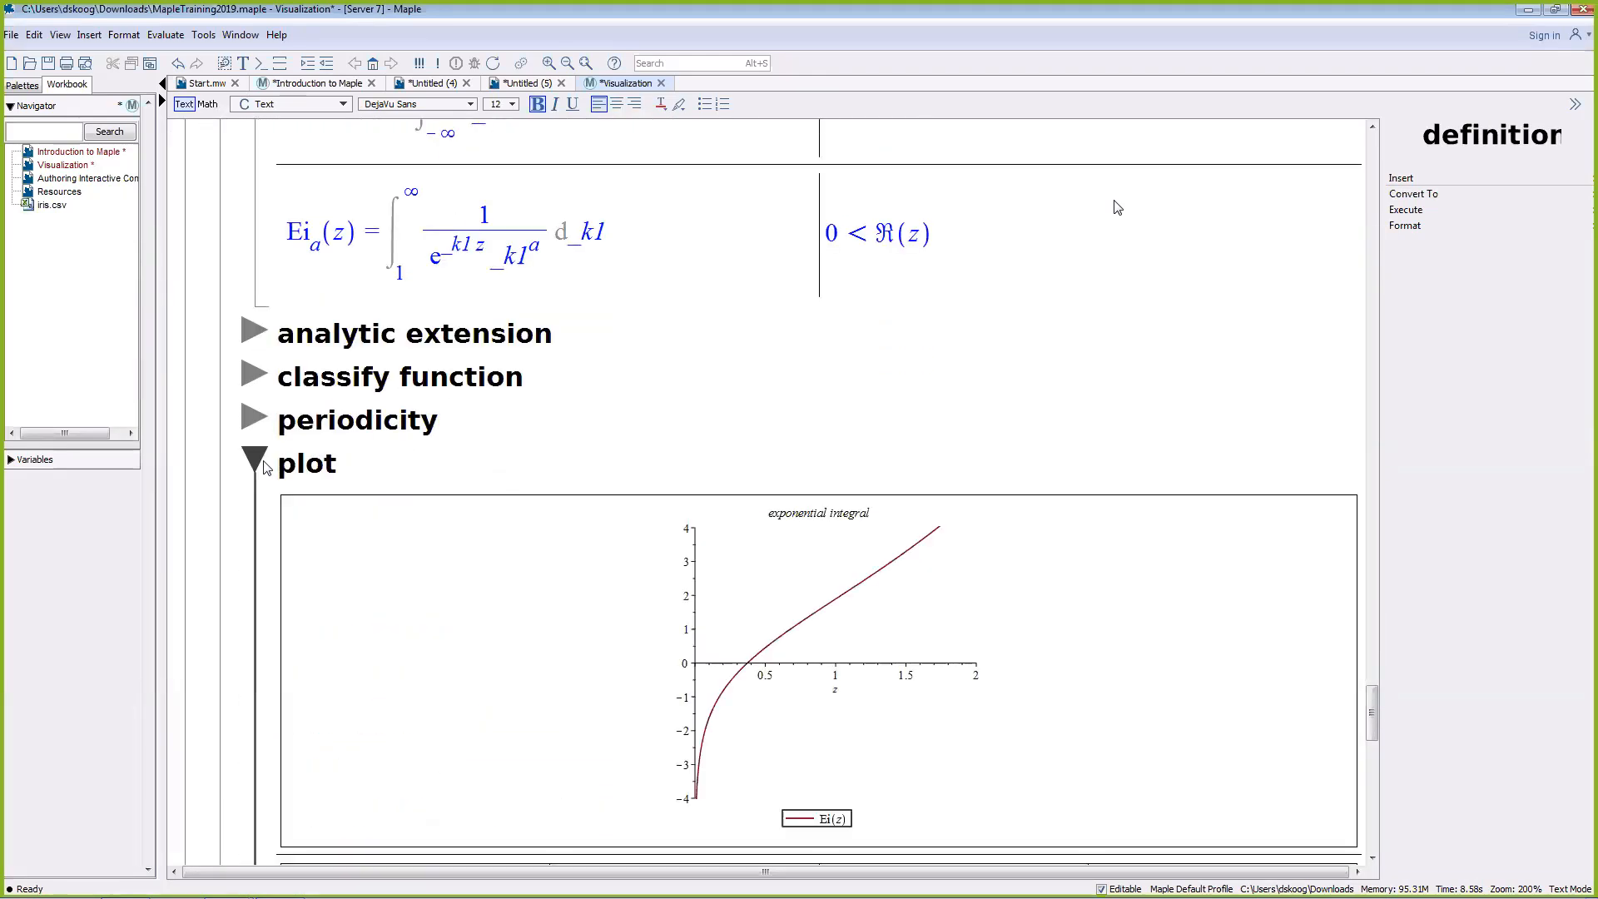
scroll(269, 462, "down", 5)
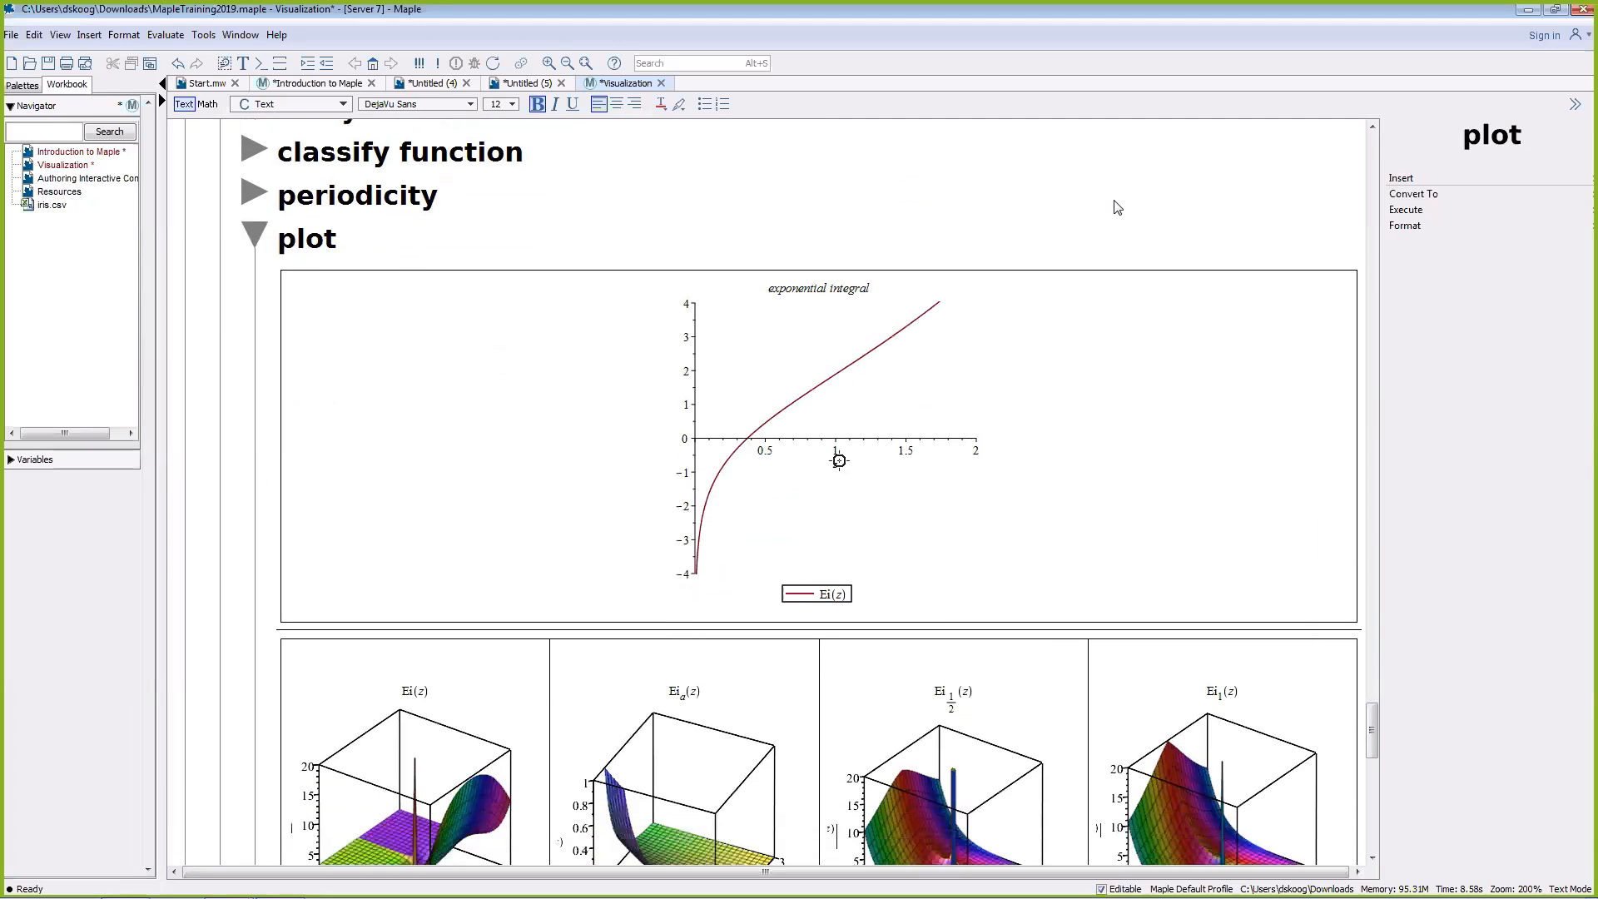
scroll(838, 457, "down", 3)
left_click_drag(397, 586, 366, 571)
scroll(275, 591, "down", 2)
Step: Expand the branch cuts and differentiation rule subsections of the Ei output
left_click(254, 626)
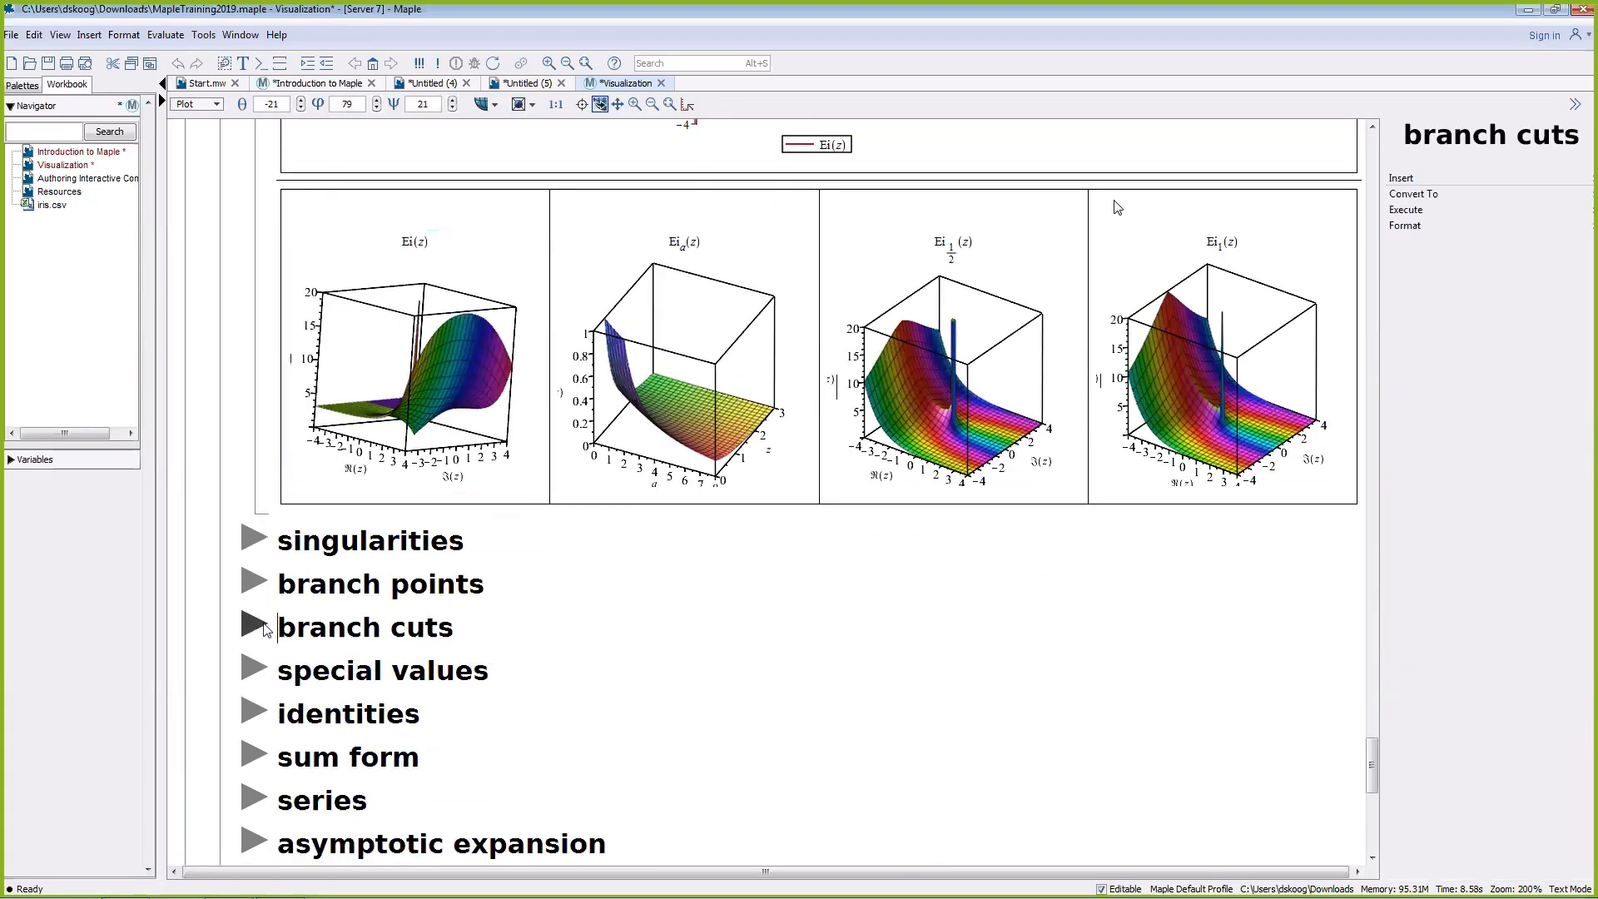
scroll(283, 616, "down", 6)
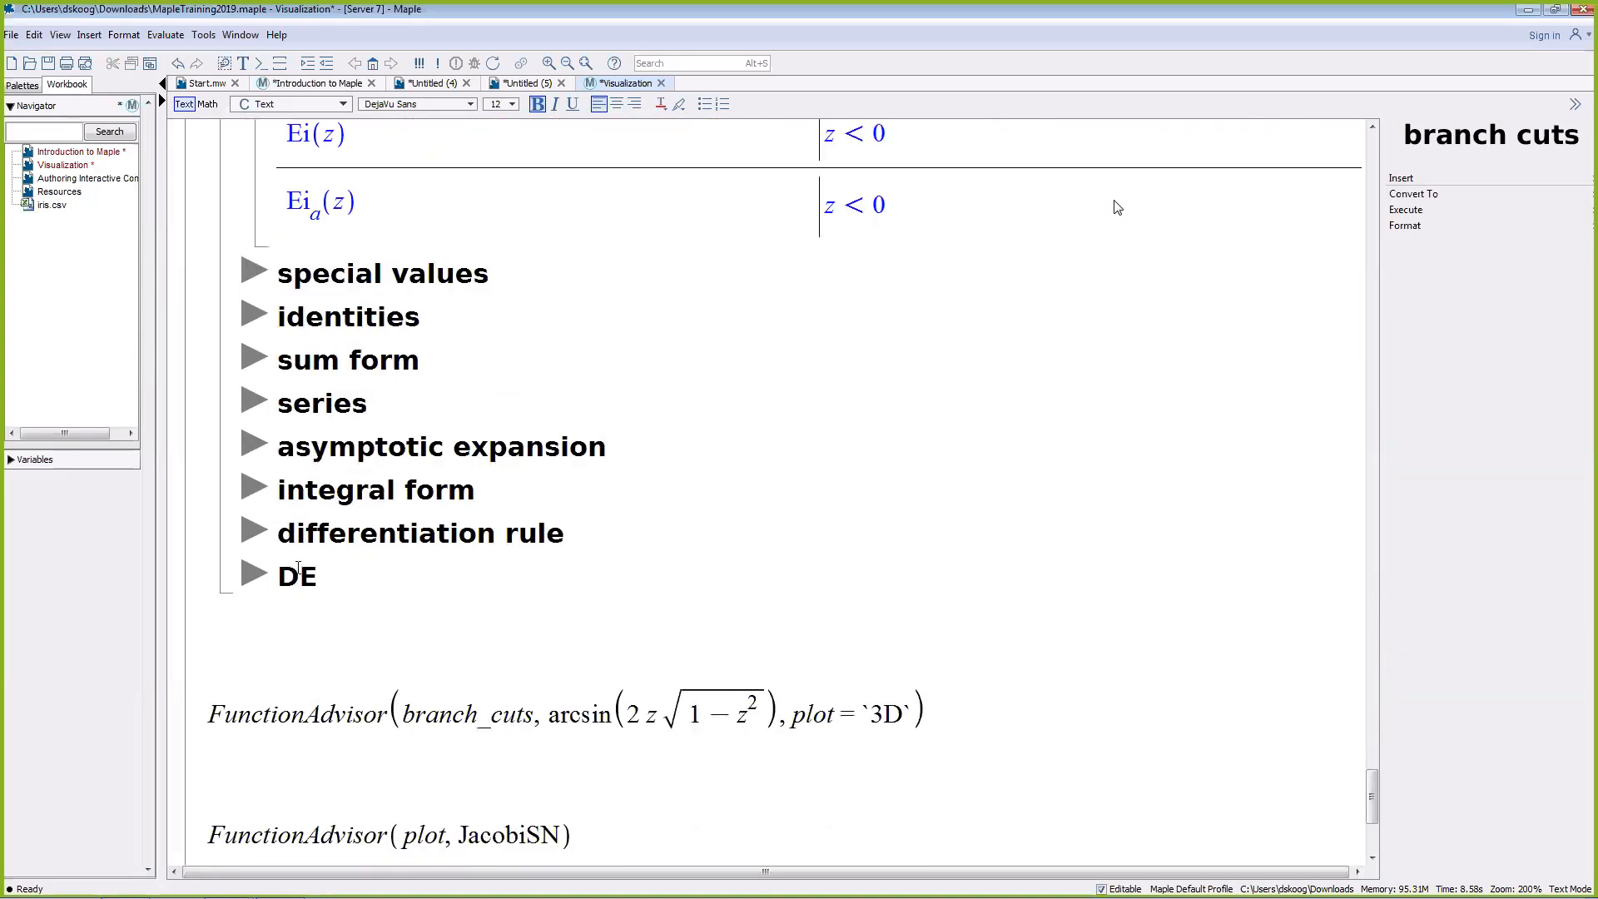
left_click(254, 533)
scroll(280, 537, "down", 3)
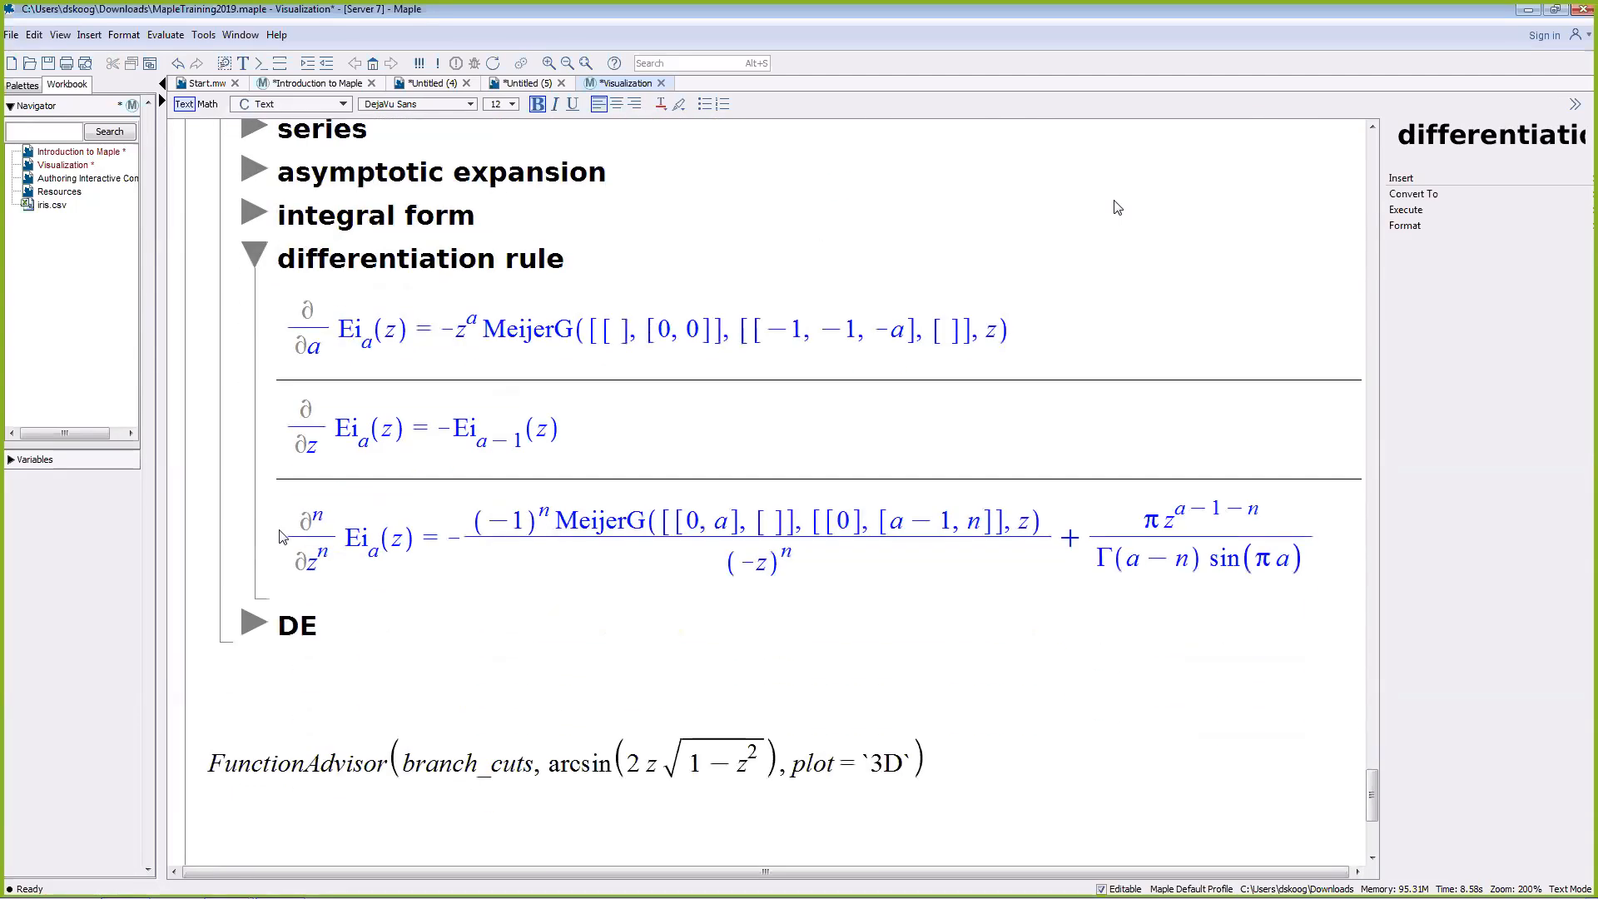
scroll(339, 526, "down", 1)
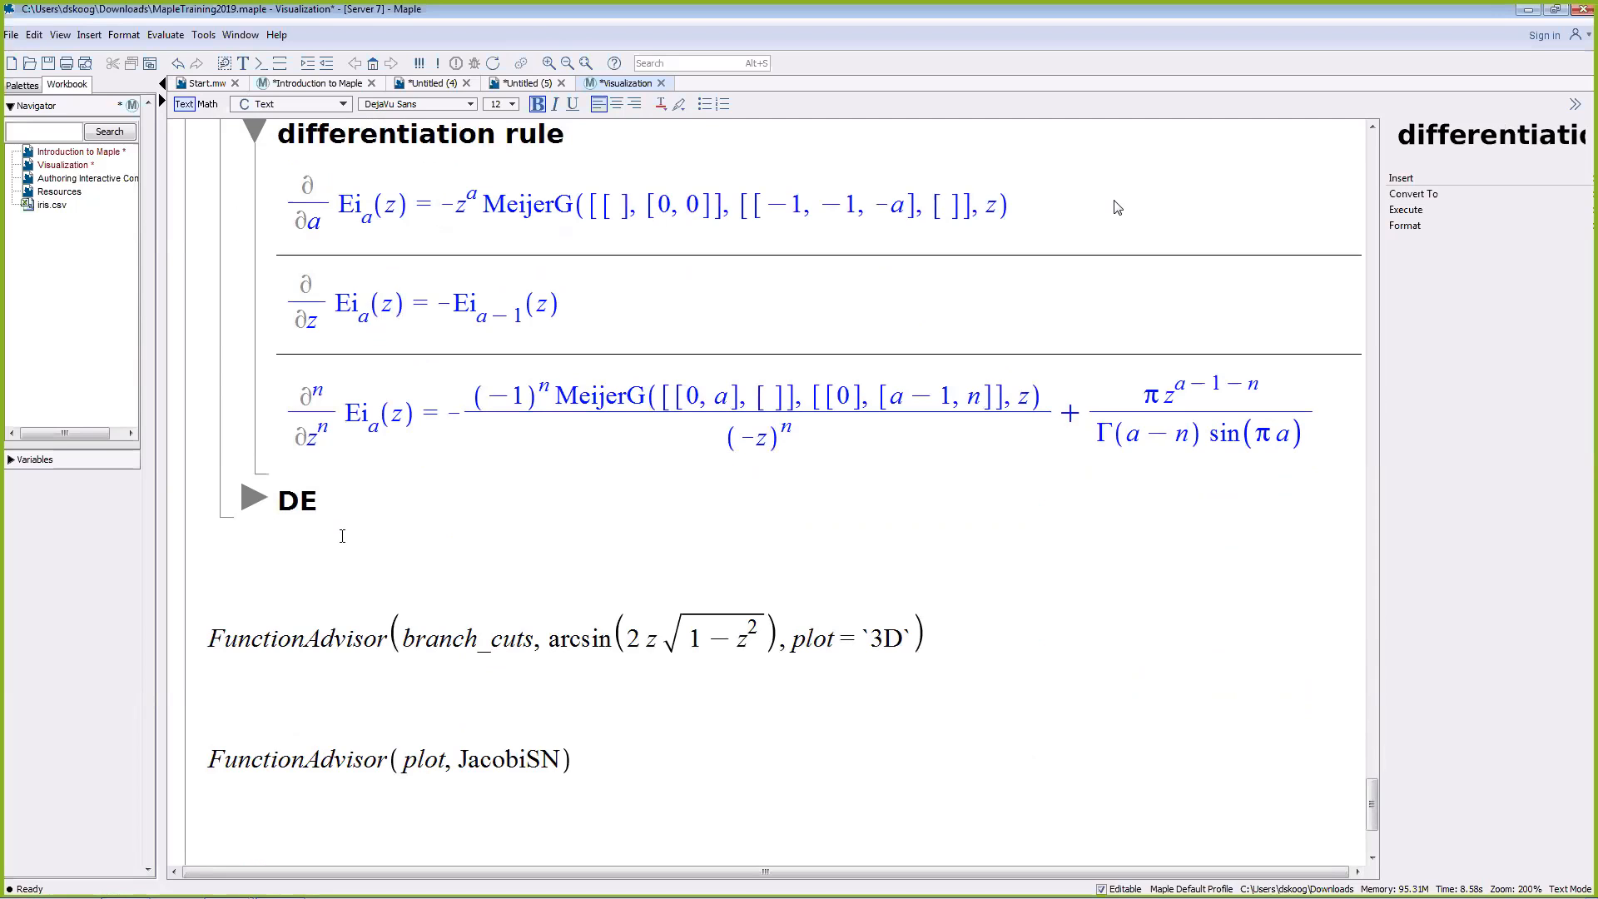
Step: Evaluate the FunctionAdvisor branch_cuts command for arcsin(2z√(1−z²)) with plot = `3D`, and rotate the real-part surface
left_click(382, 634)
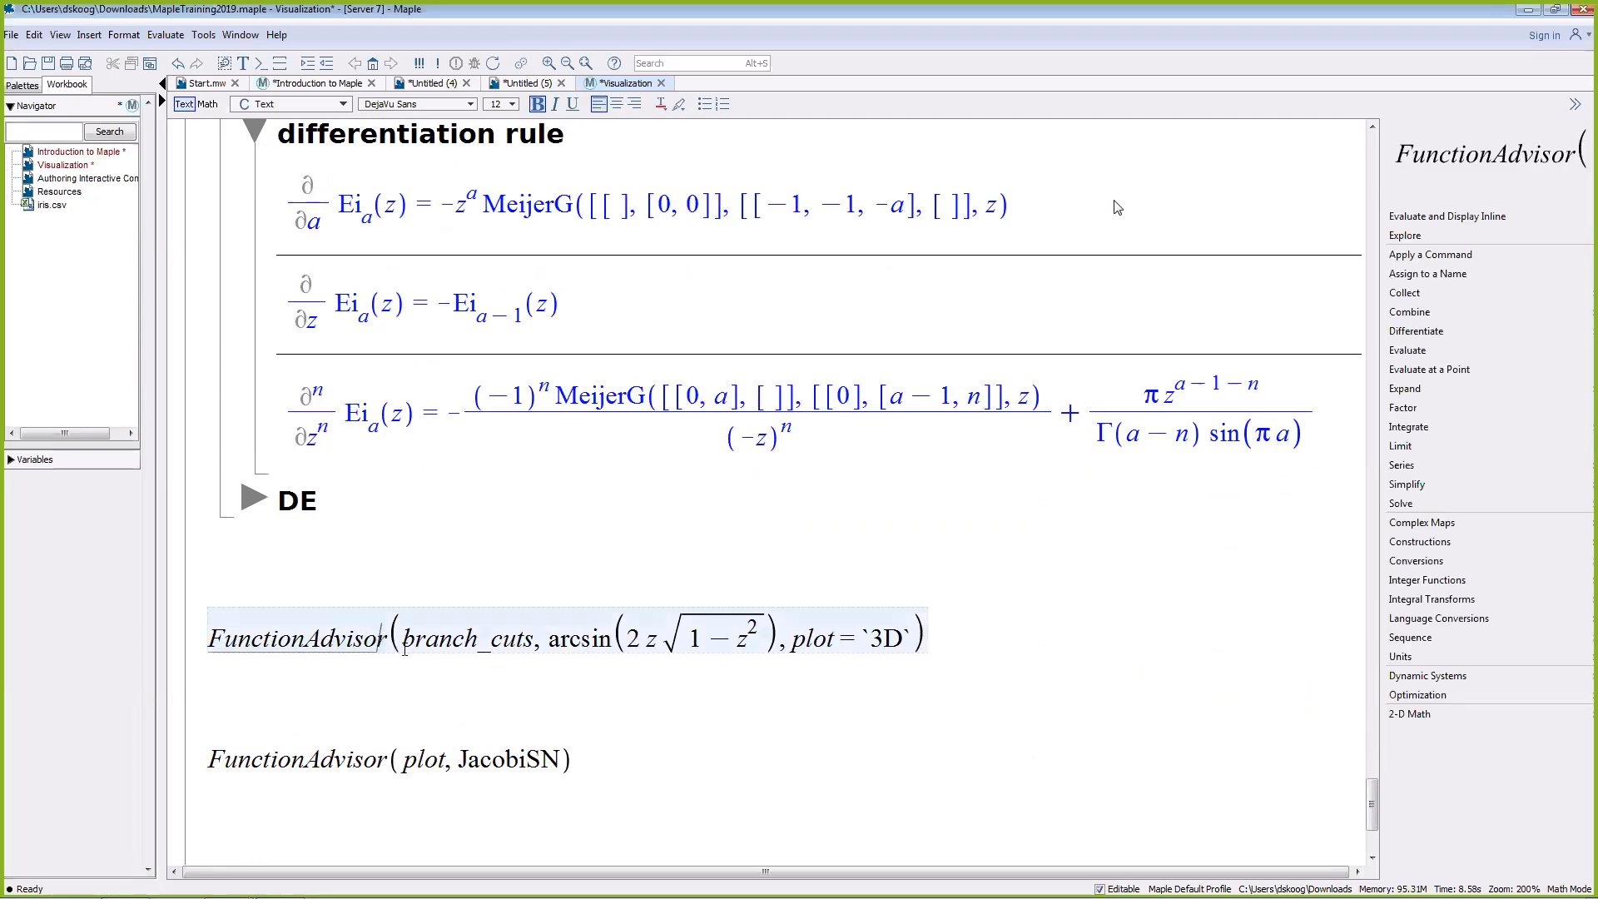
left_click_drag(411, 635, 783, 640)
left_click(706, 641)
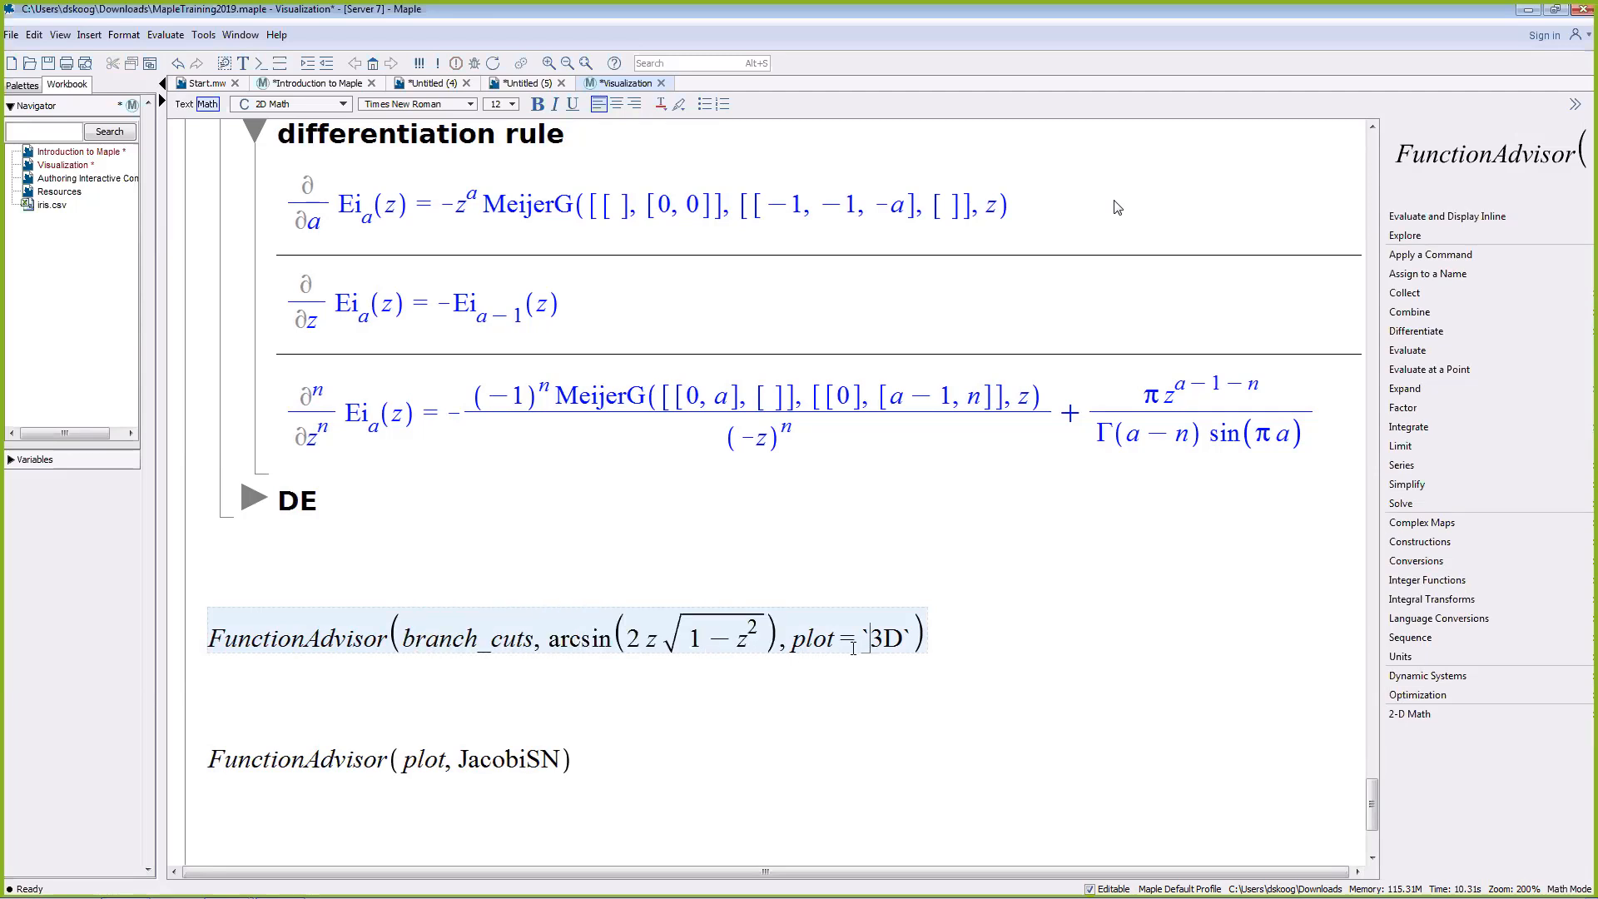
key("Return")
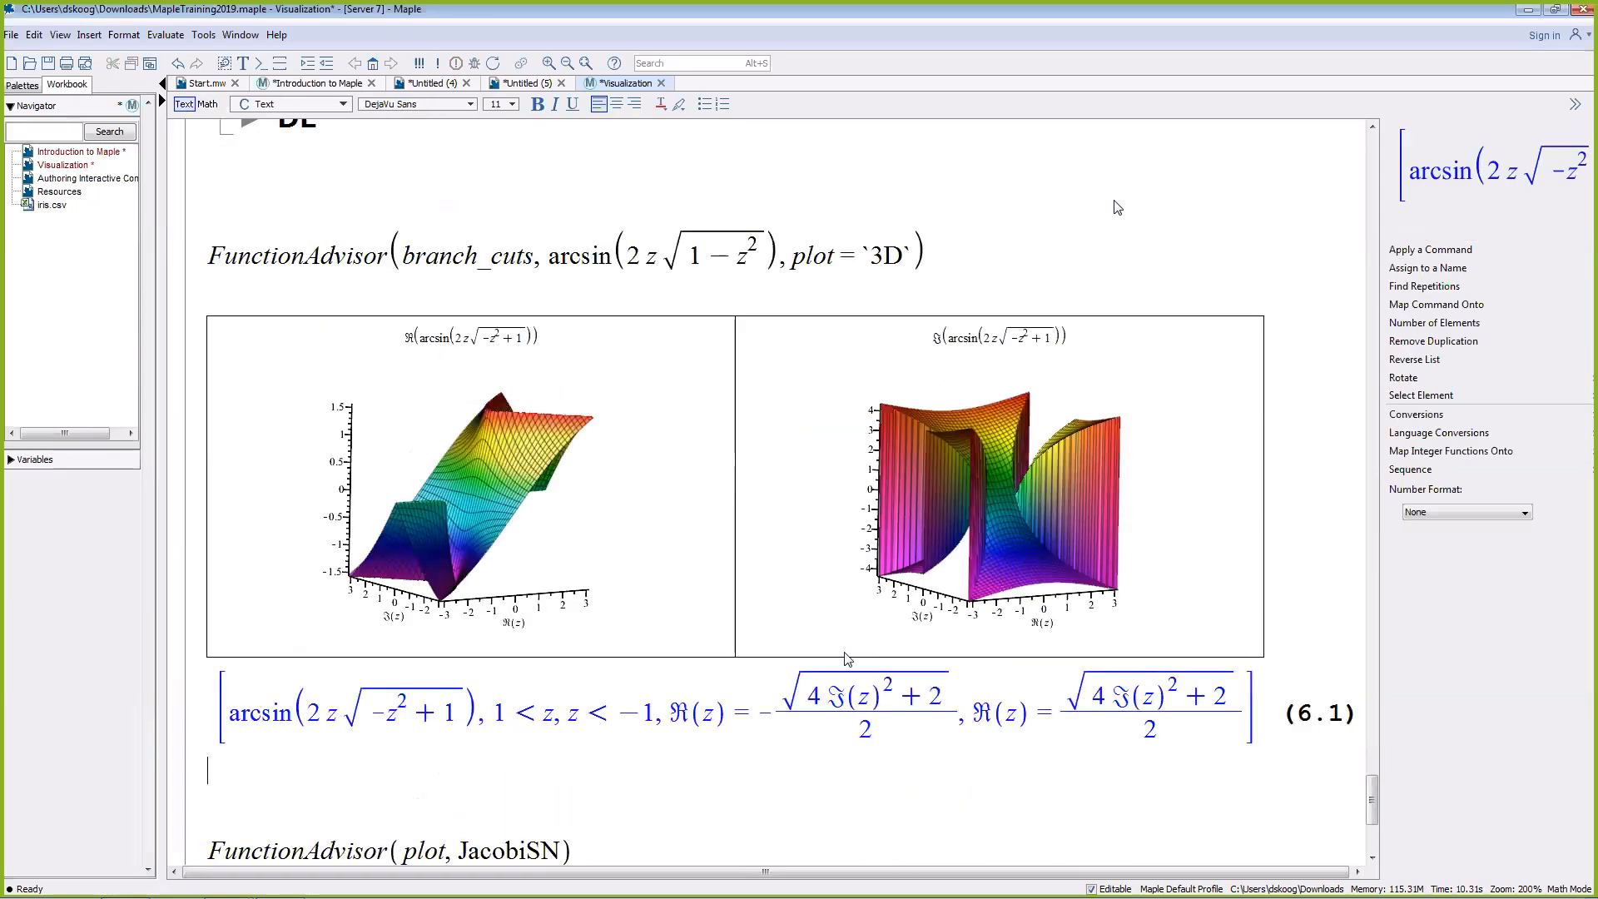
left_click_drag(509, 533, 478, 608)
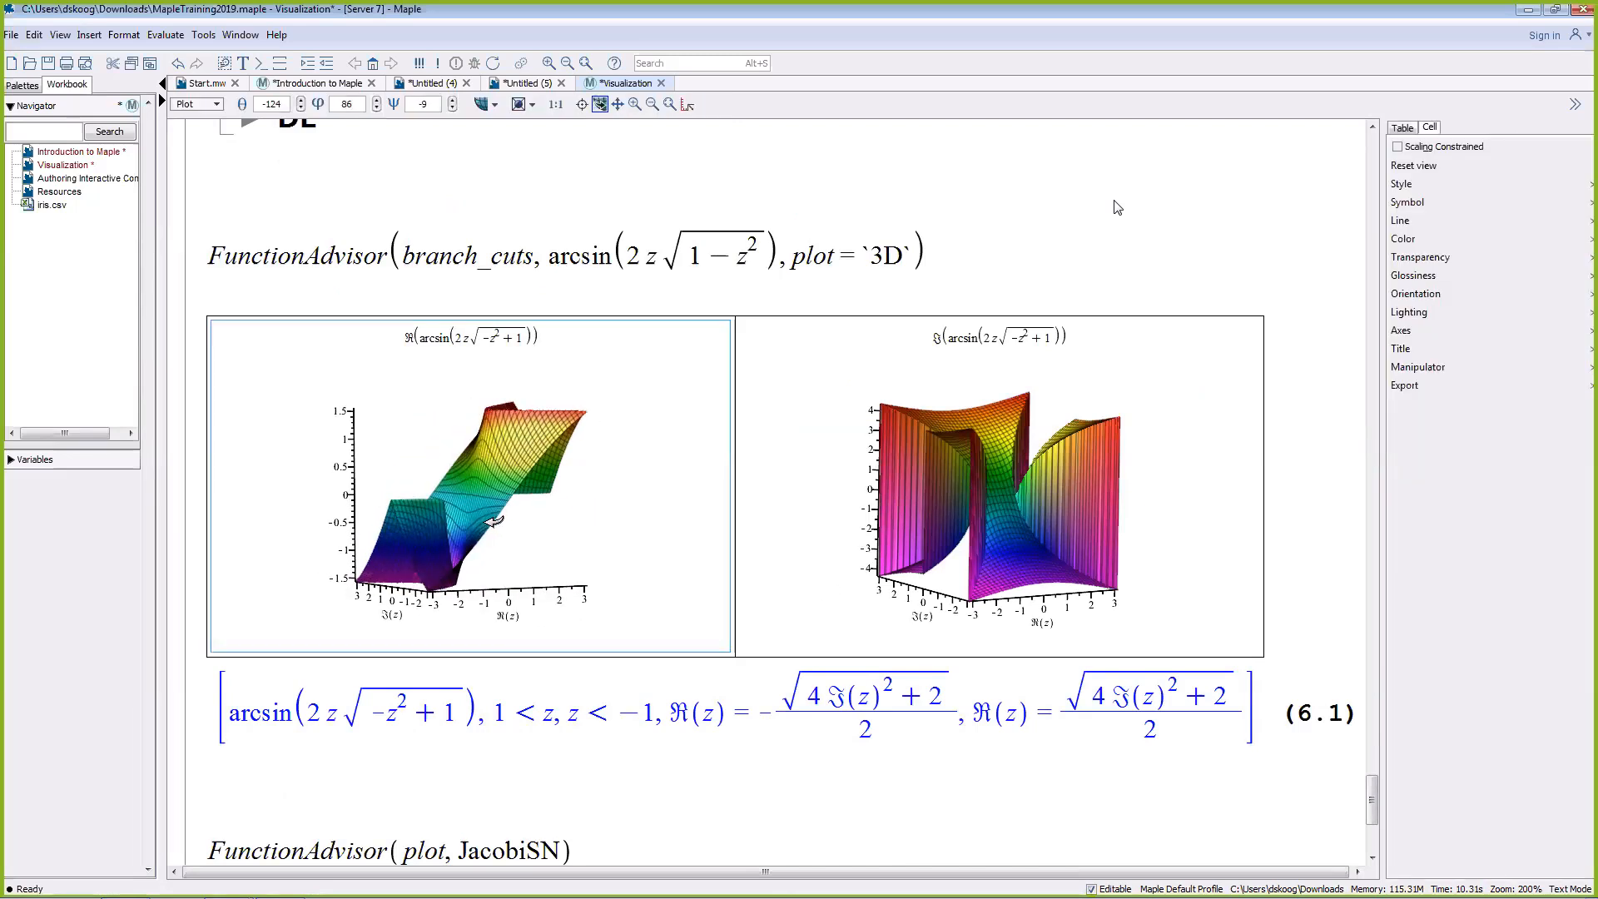
Step: Evaluate FunctionAdvisor(plot, JacobiSN) and rotate the 3-D plots of JacobiSN(z, 0.99) and JacobiSN(z, 1−e^(−n))
scroll(477, 612, "down", 4)
left_click(487, 641)
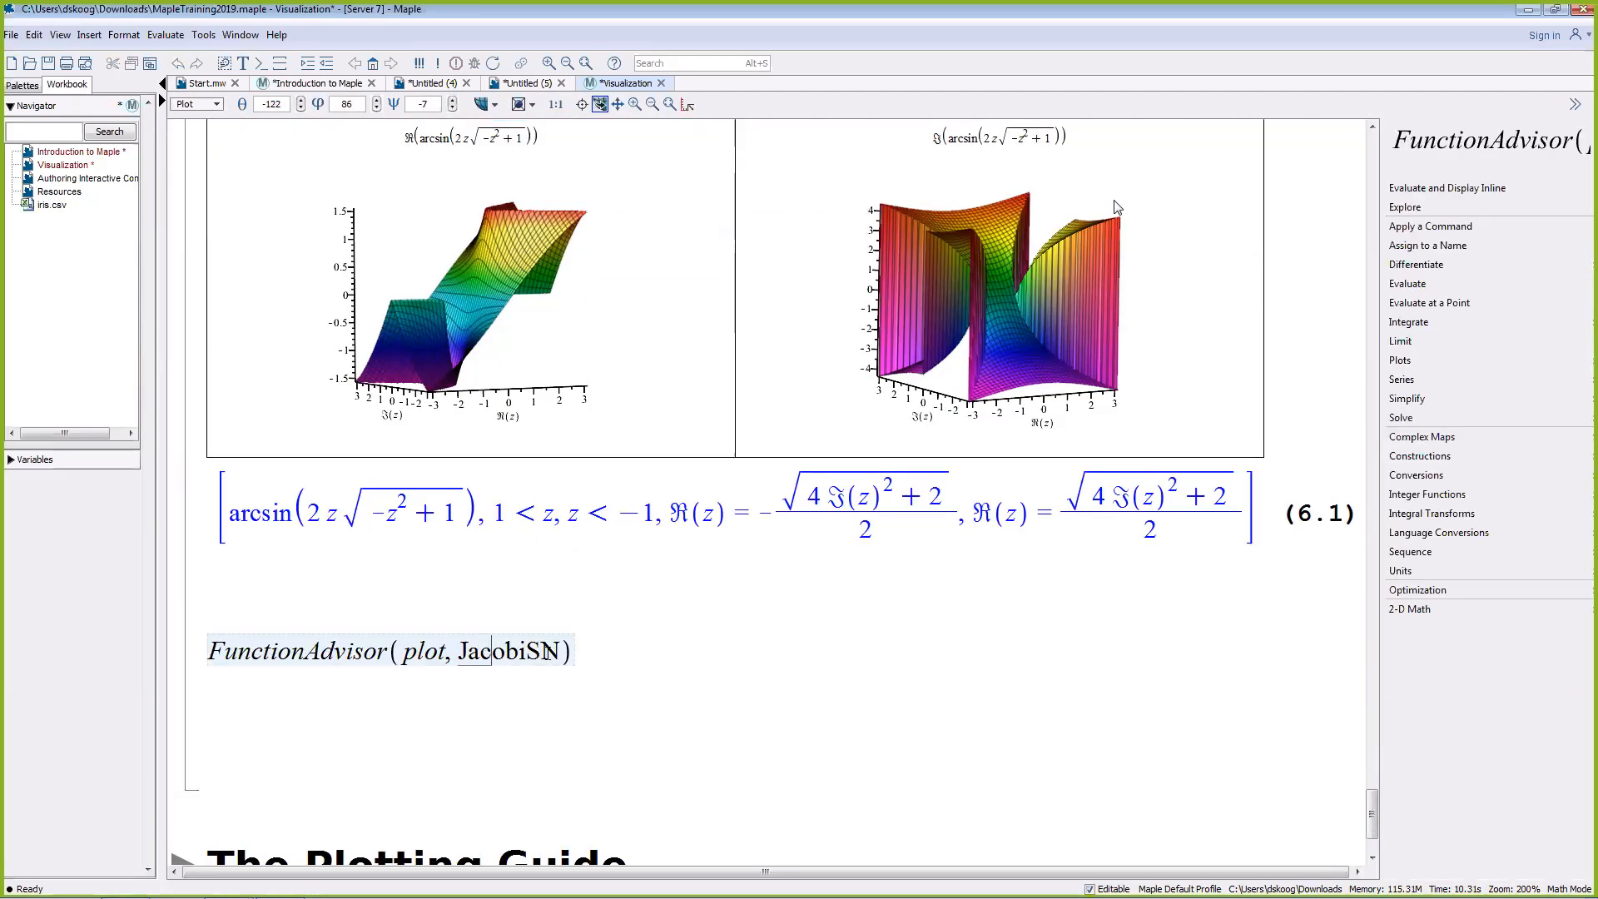
key("Return")
scroll(634, 648, "up", 9)
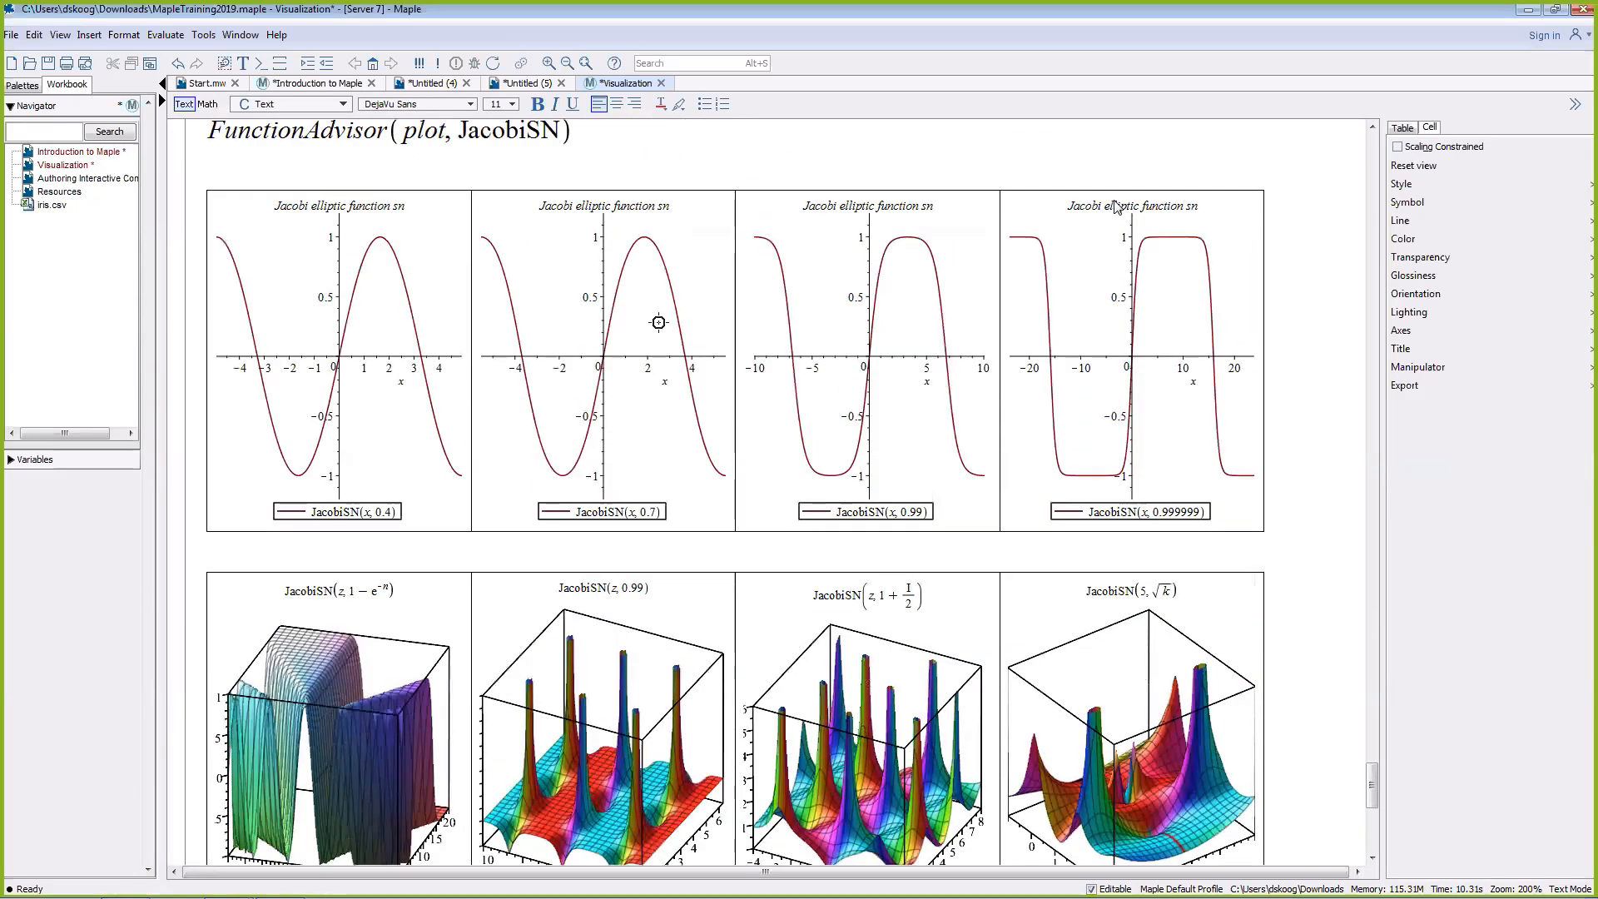
scroll(658, 324, "down", 2)
left_click_drag(653, 673, 579, 659)
left_click_drag(298, 654, 353, 628)
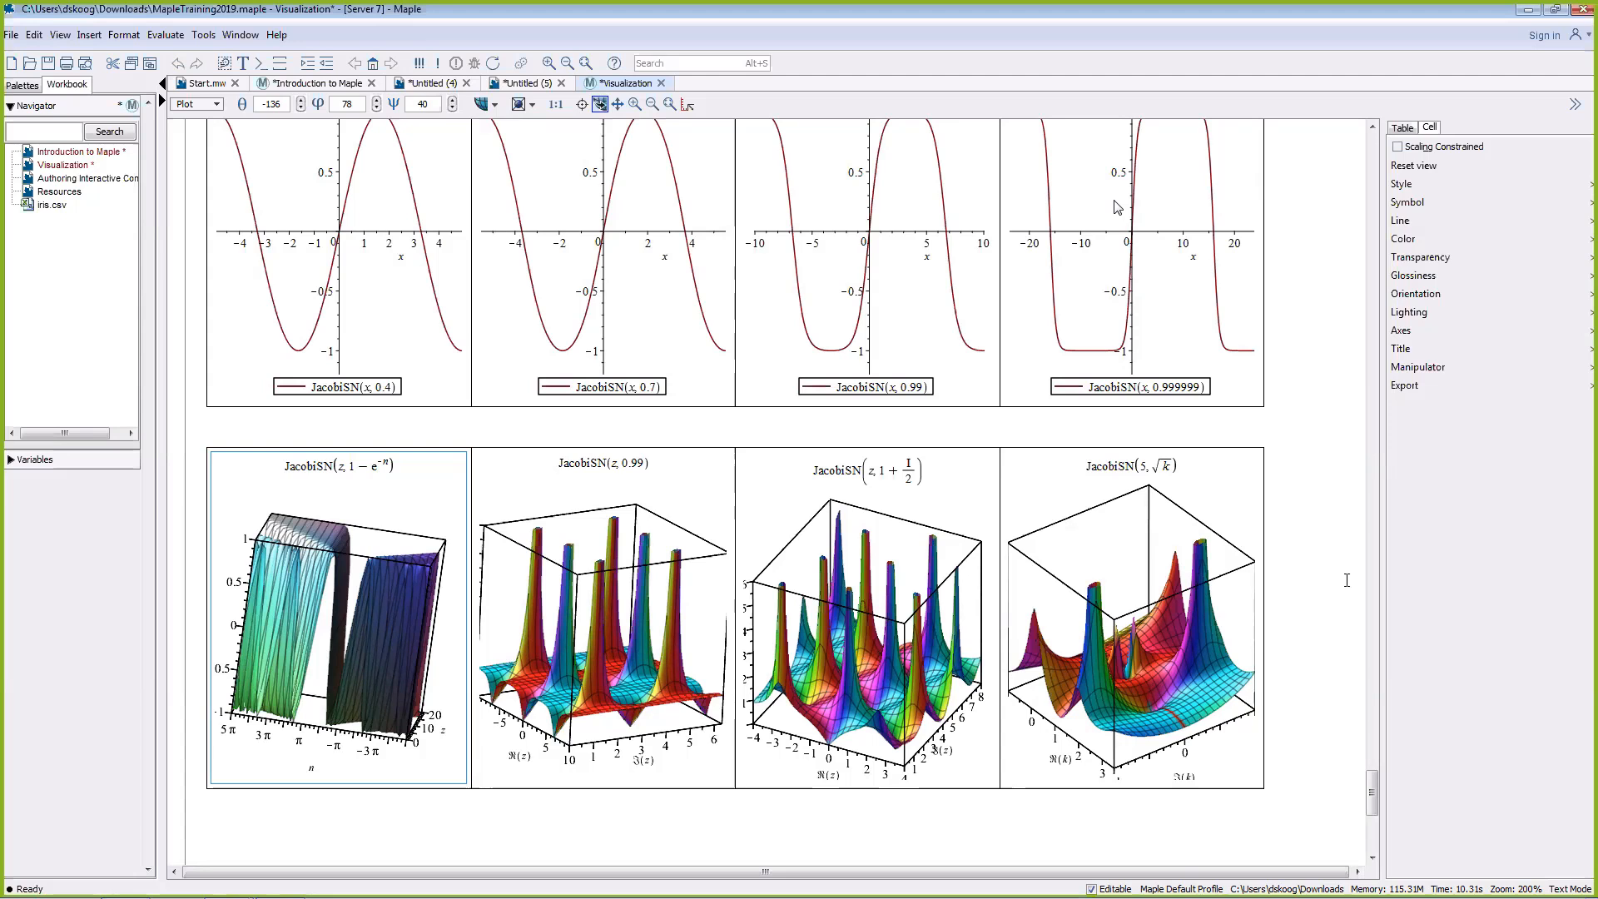
Step: Expand The Plotting Guide section and evaluate ?PlottingGuide to open the guide's help page
left_click(1339, 581)
scroll(1336, 583, "down", 5)
scroll(1336, 584, "down", 3)
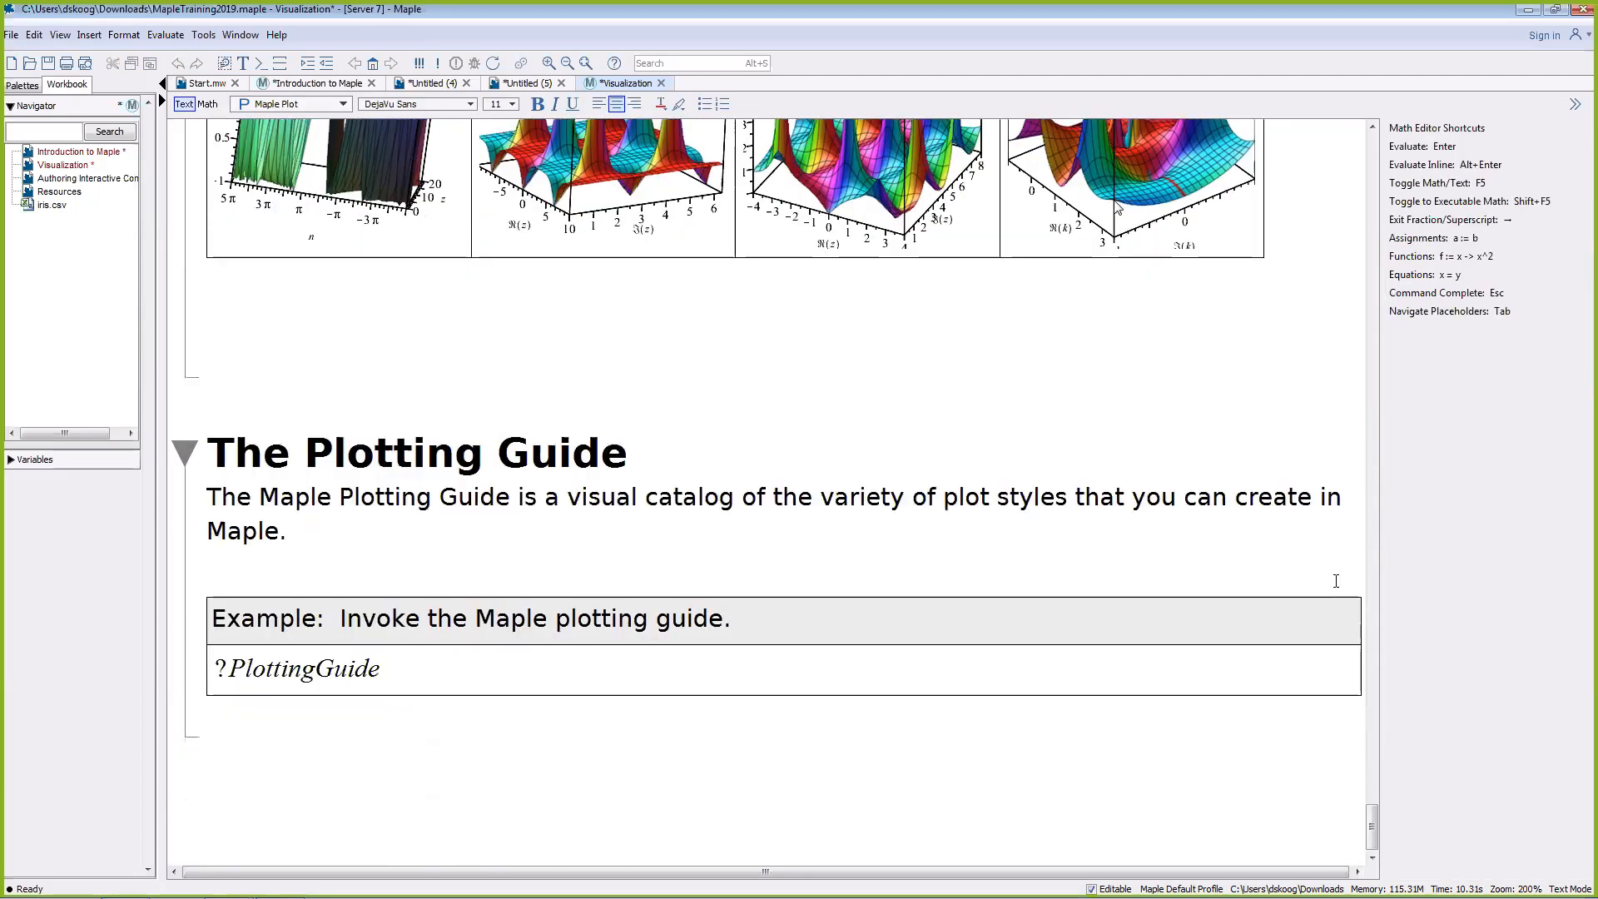
left_click(599, 501)
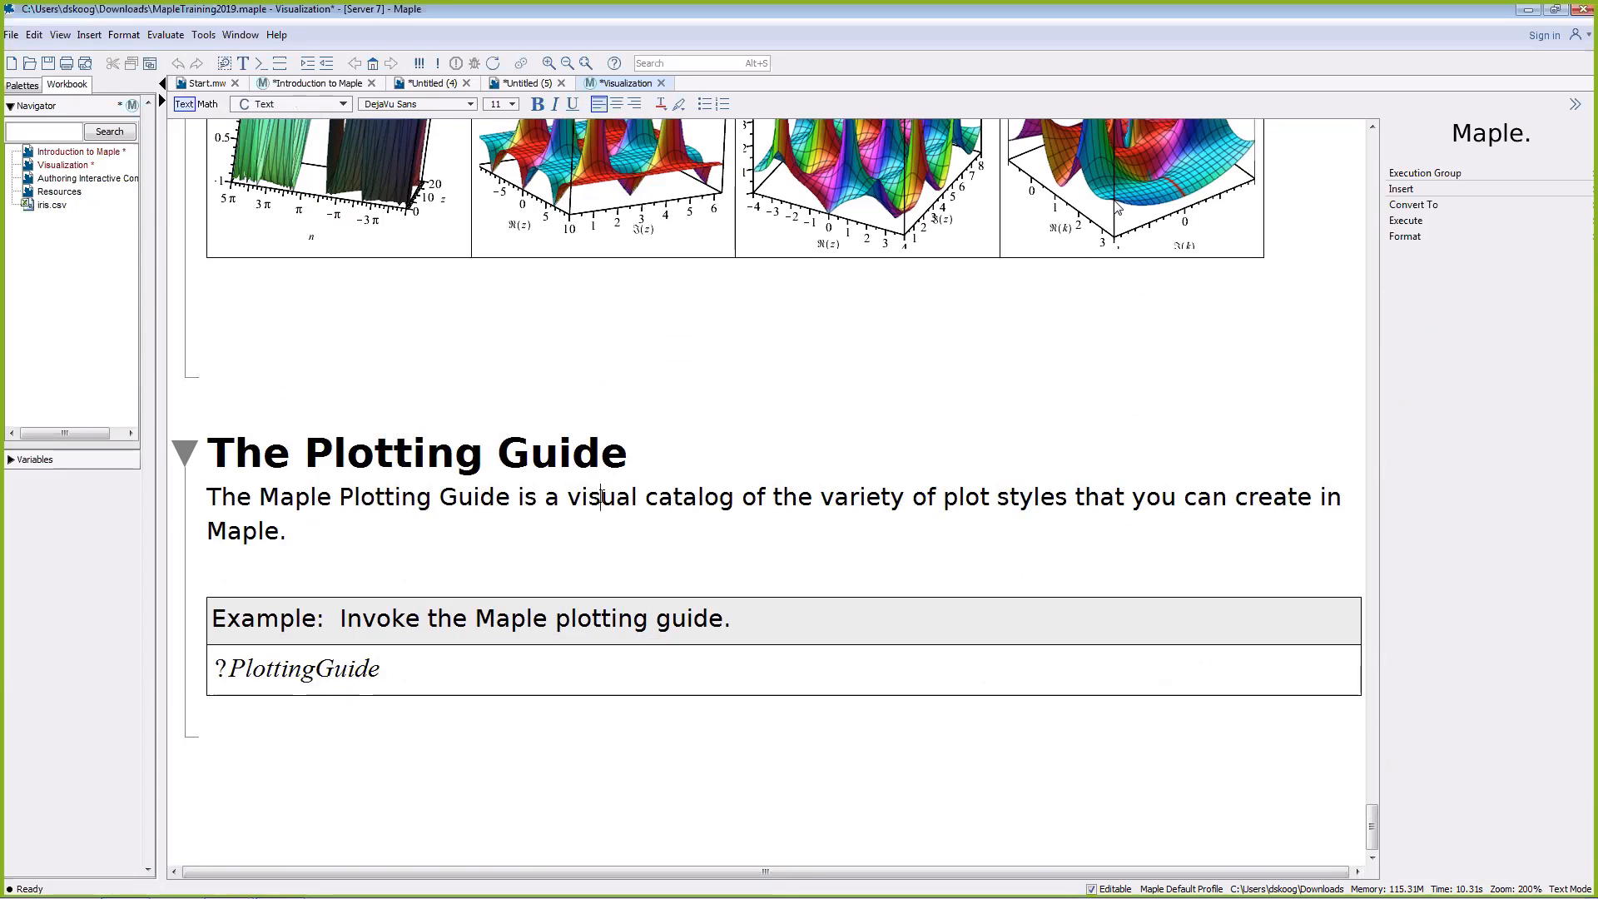
left_click(317, 669)
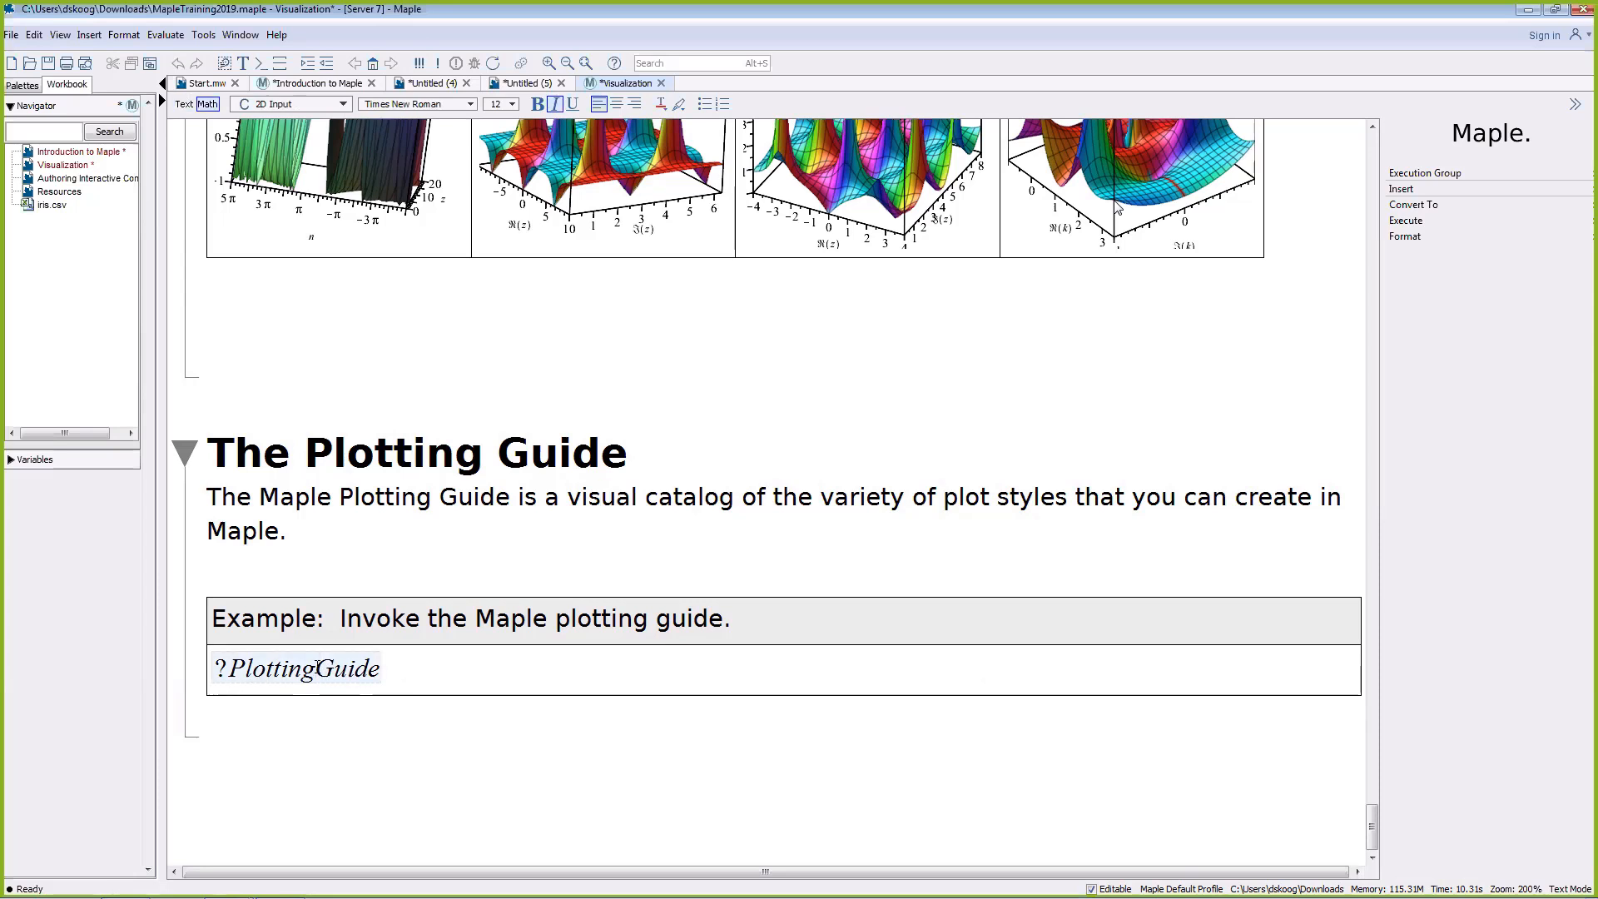
key("Return")
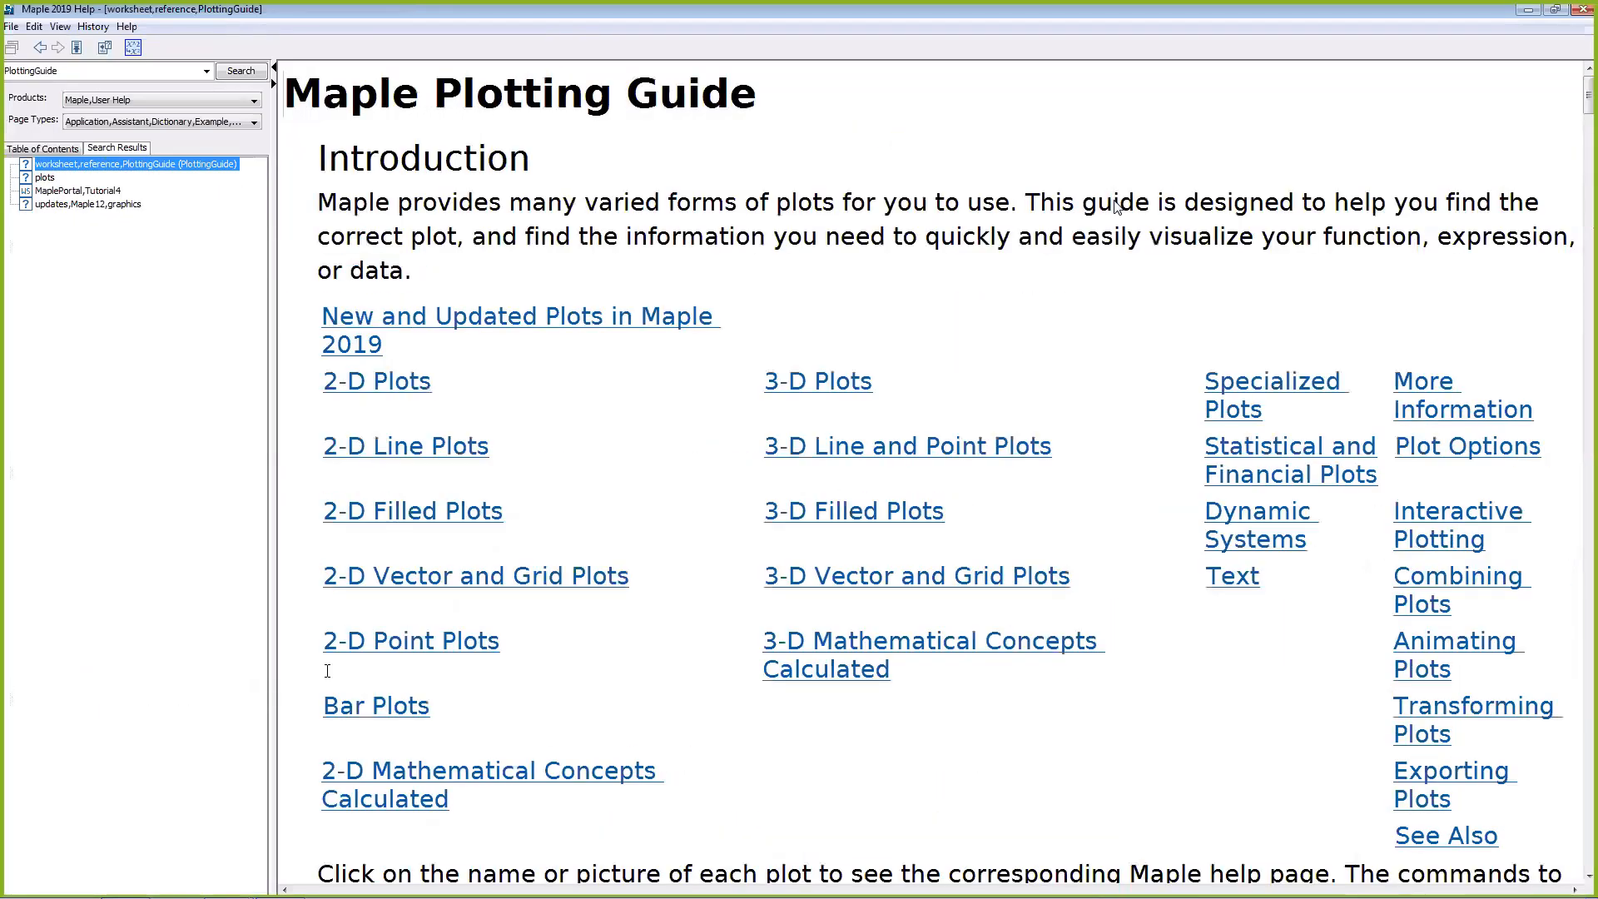
Step: Leave the help window, switch to the Start.mw document, and open the Plotting Guide from there
left_click(1528, 9)
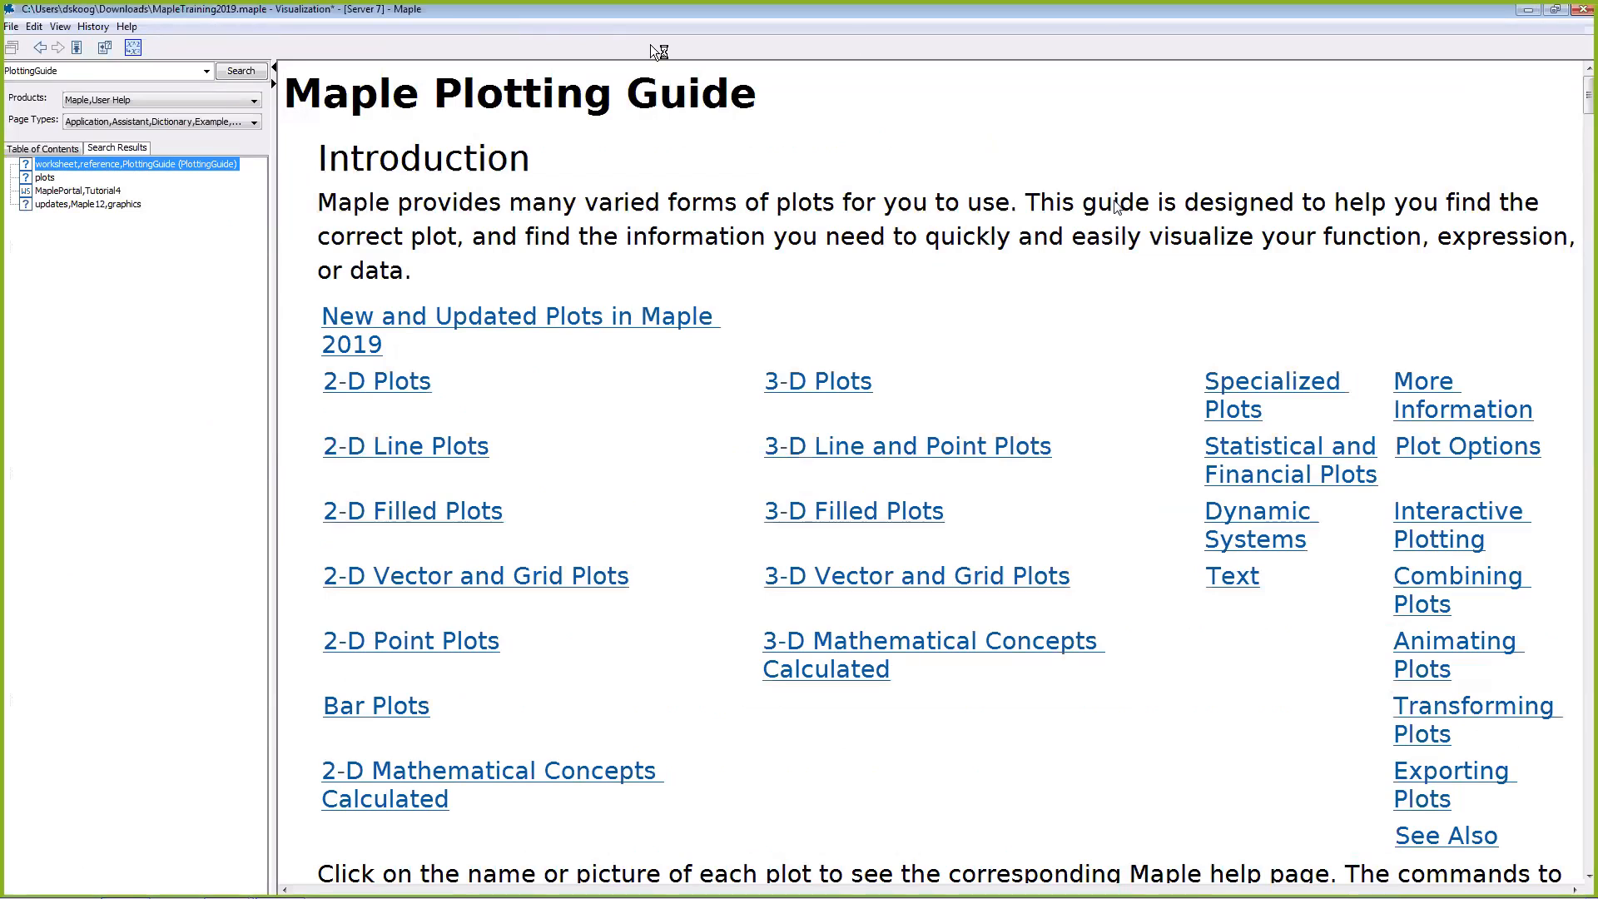
left_click(184, 86)
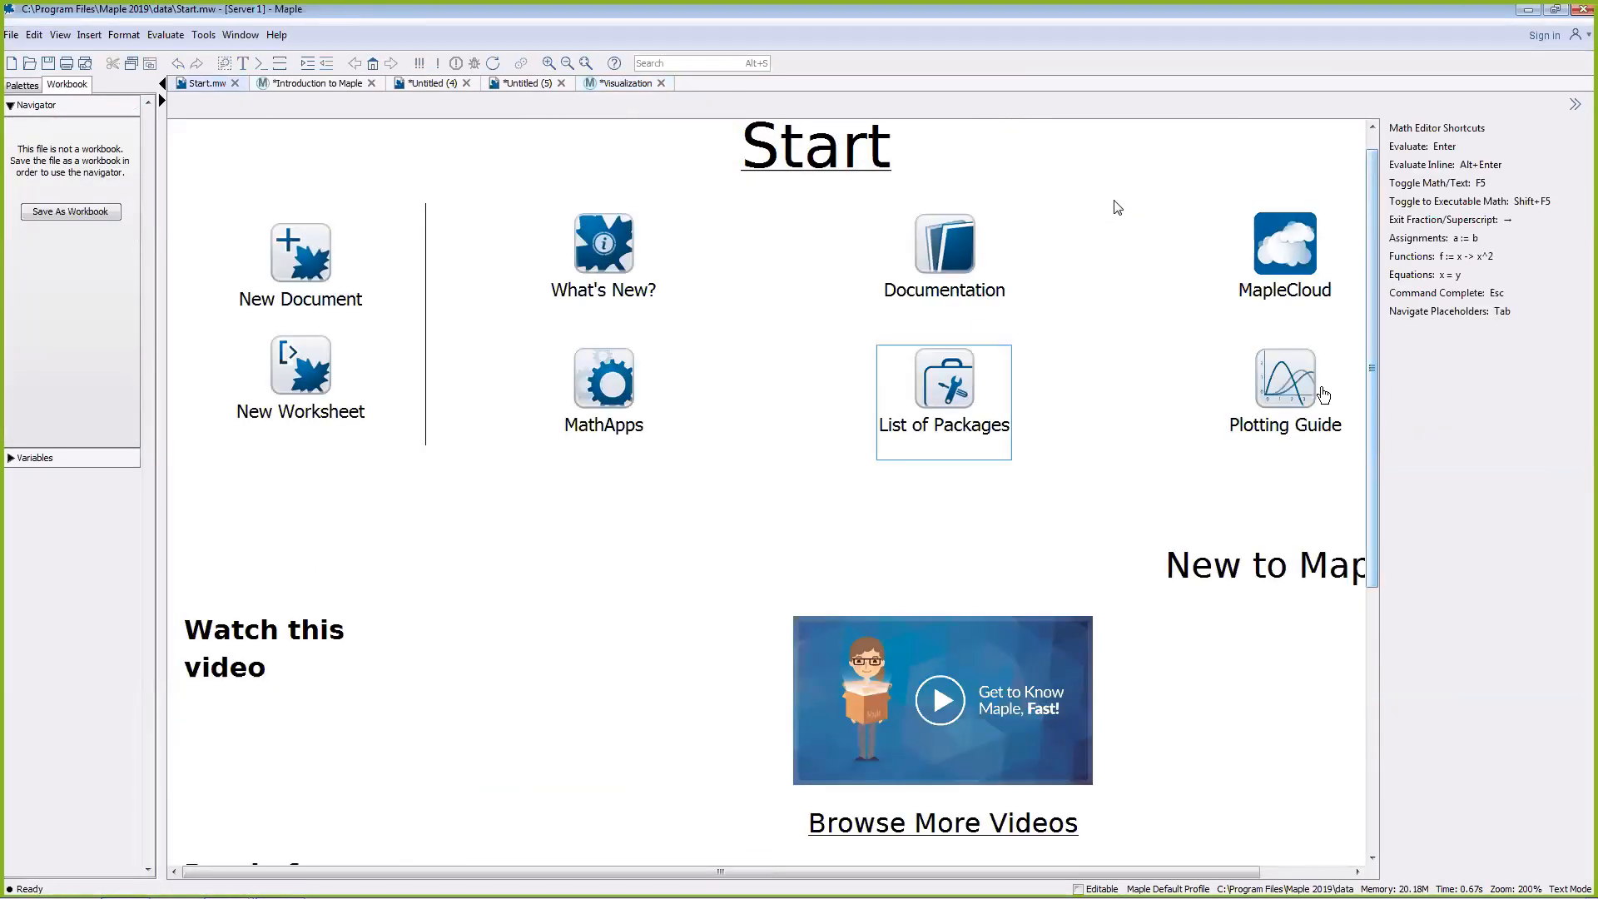
left_click(1295, 394)
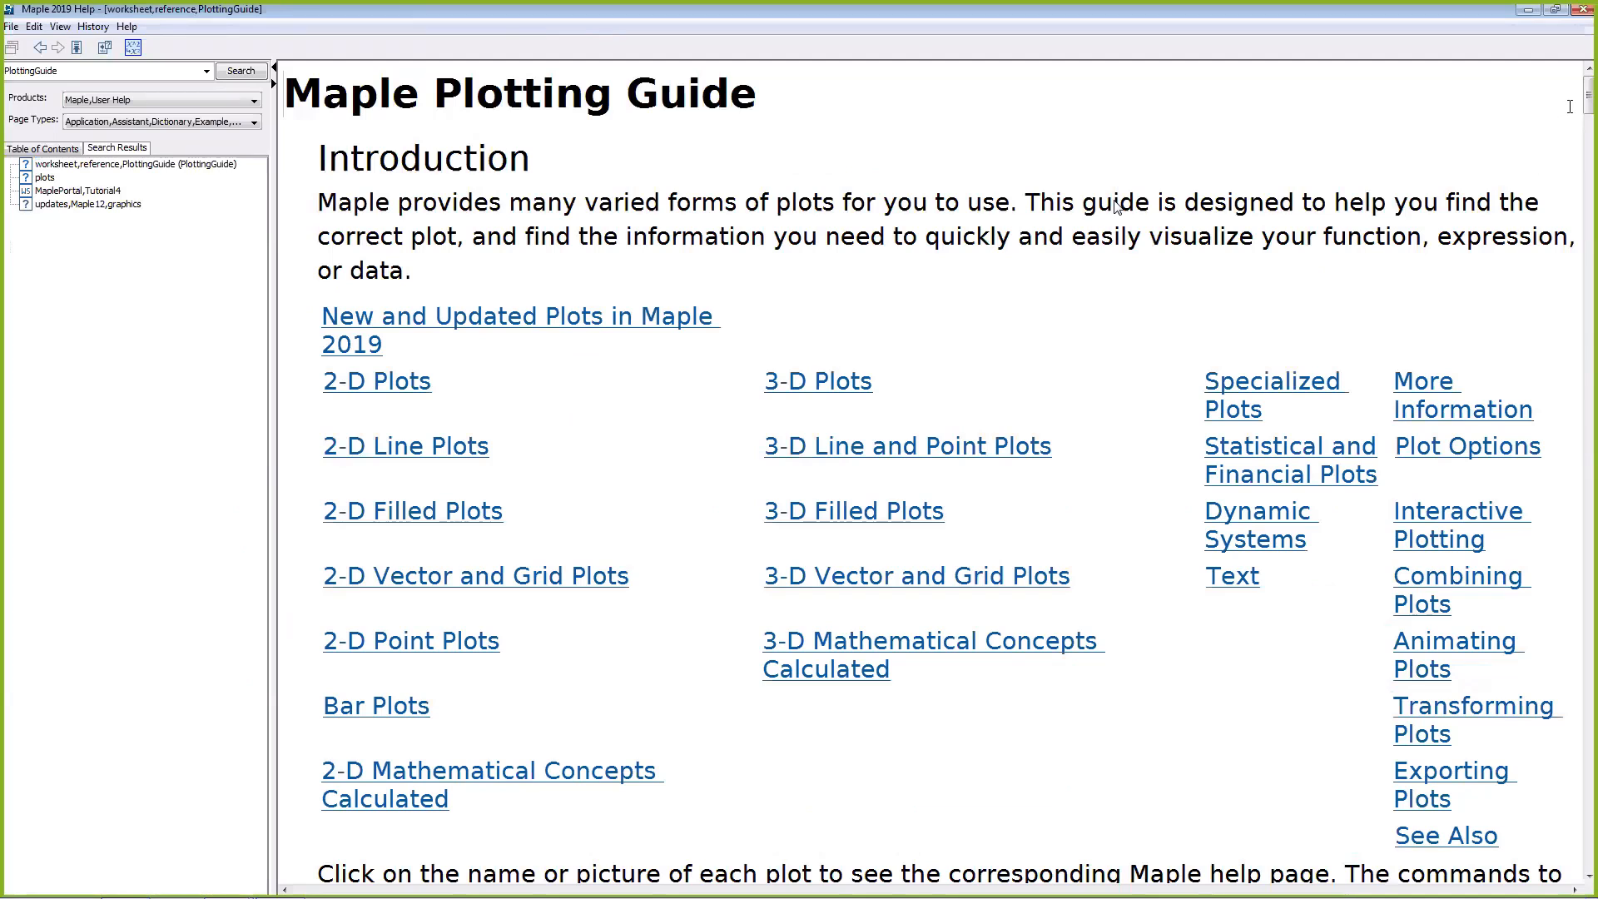
Step: Look through the Plotting Guide's catalog from the new Maple 2019 plots through the 2-D plots to the 3-D Filled Plots
left_click_drag(1591, 101, 1591, 142)
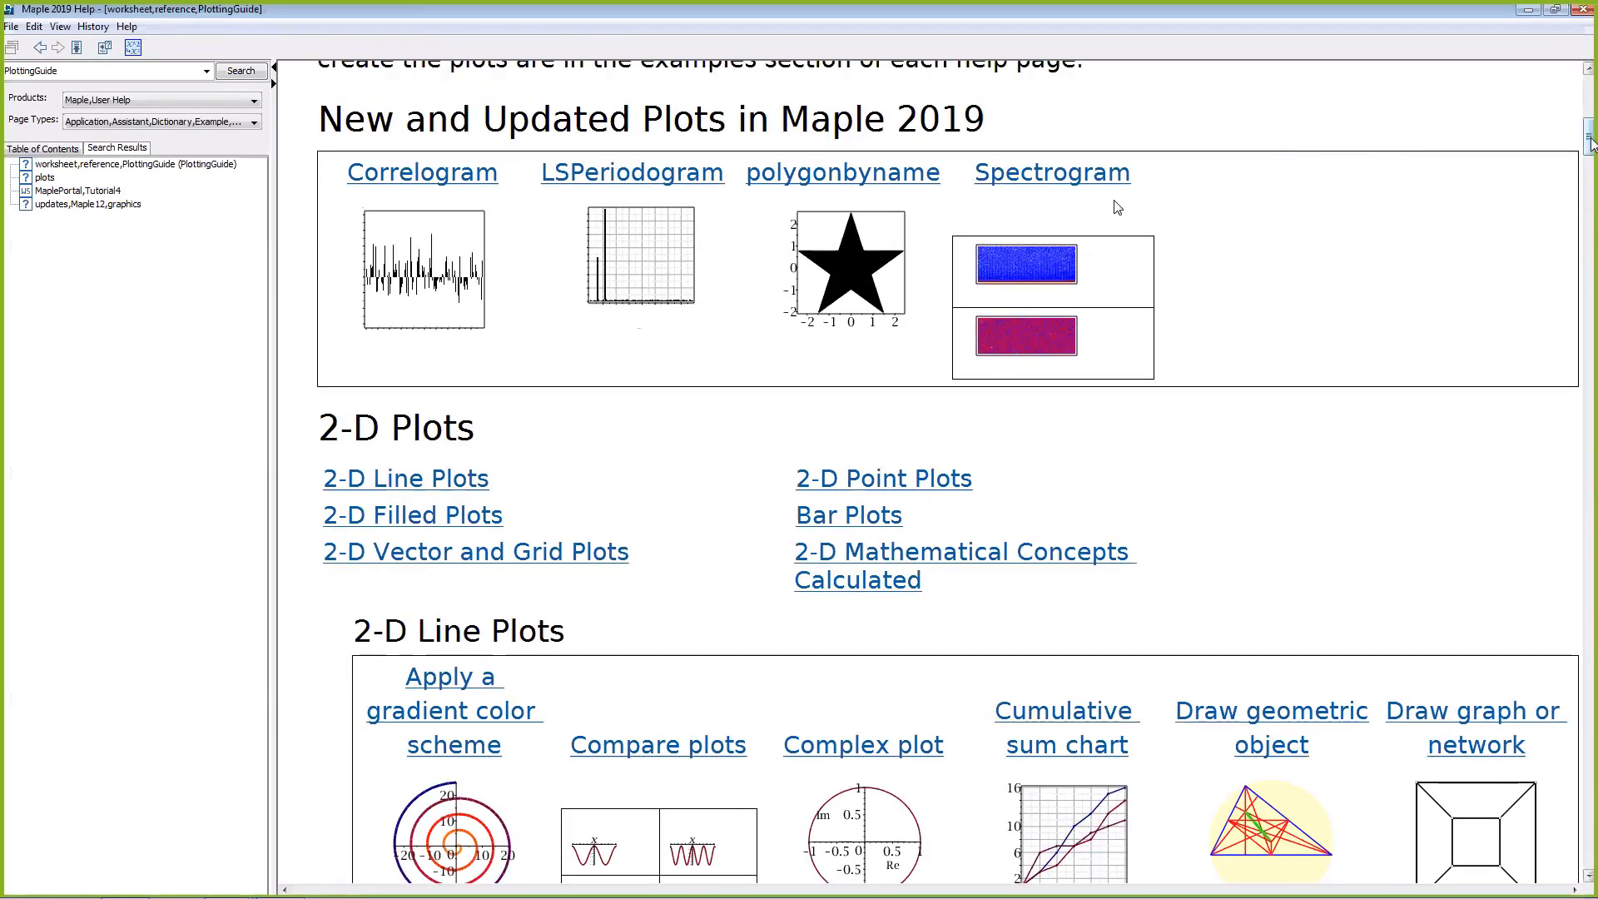
scroll(1118, 207, "down", 7)
scroll(1118, 207, "down", 20)
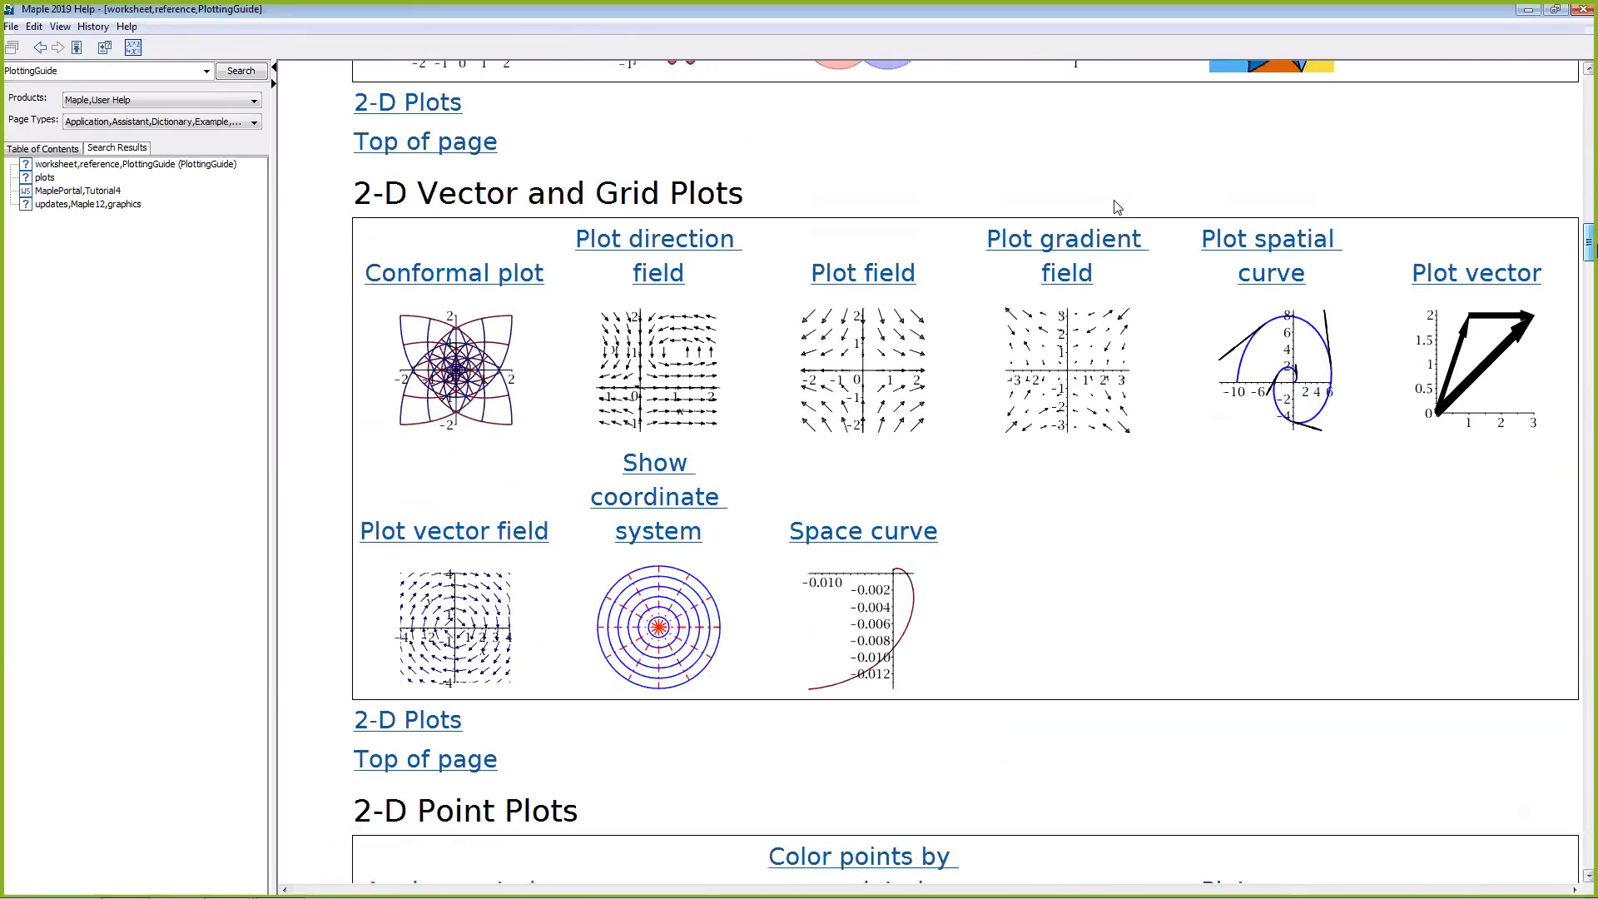
scroll(1118, 208, "down", 20)
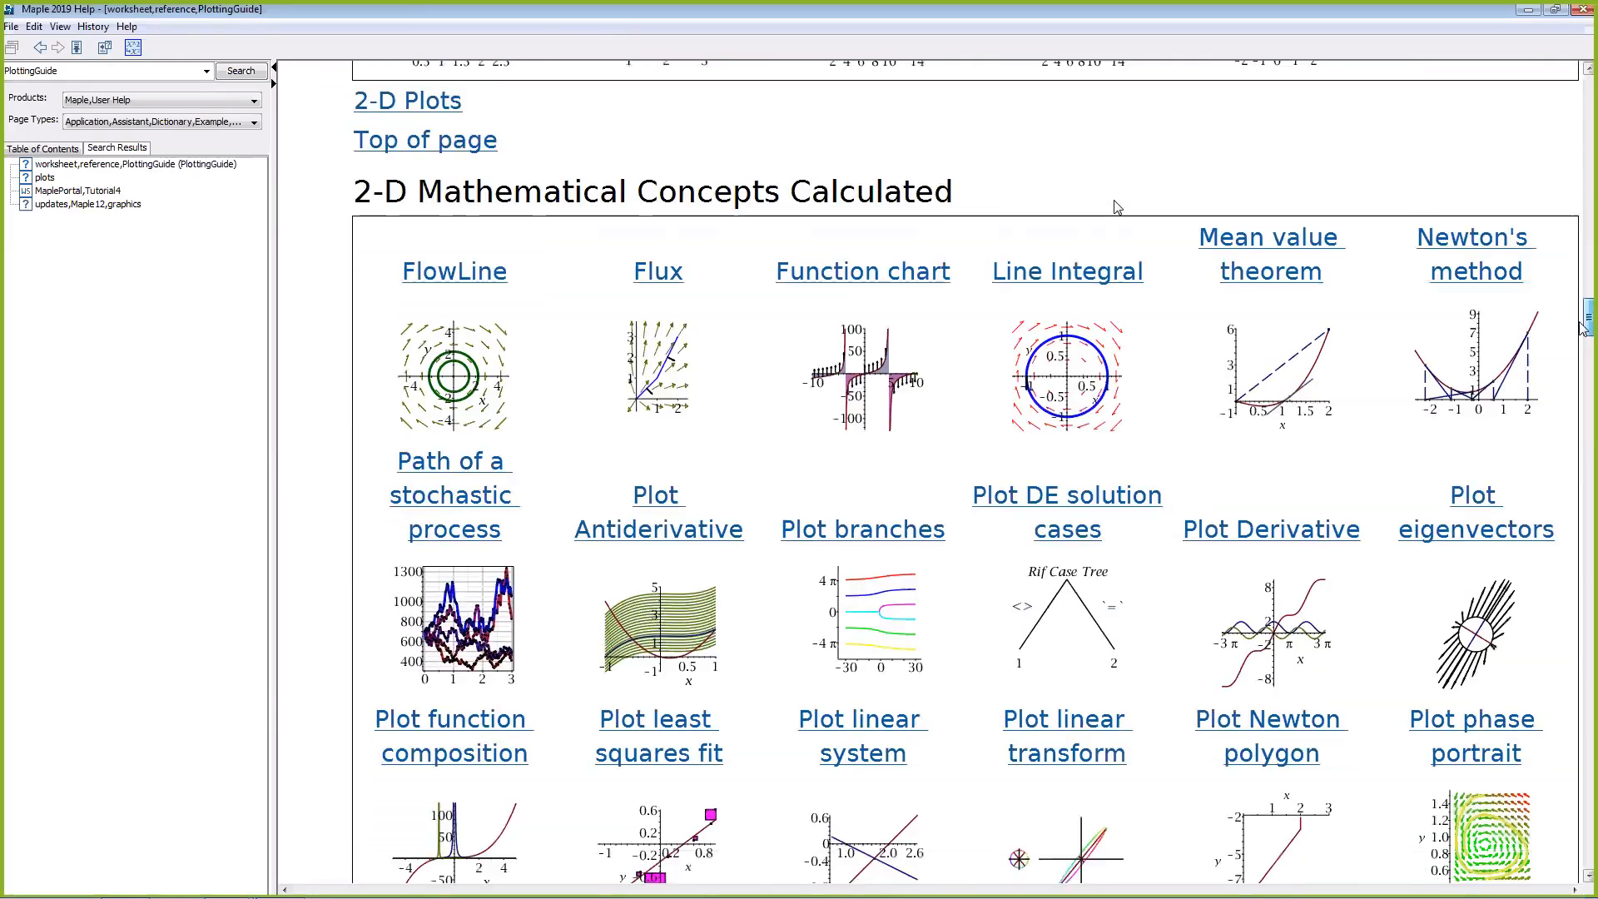
scroll(1118, 208, "down", 13)
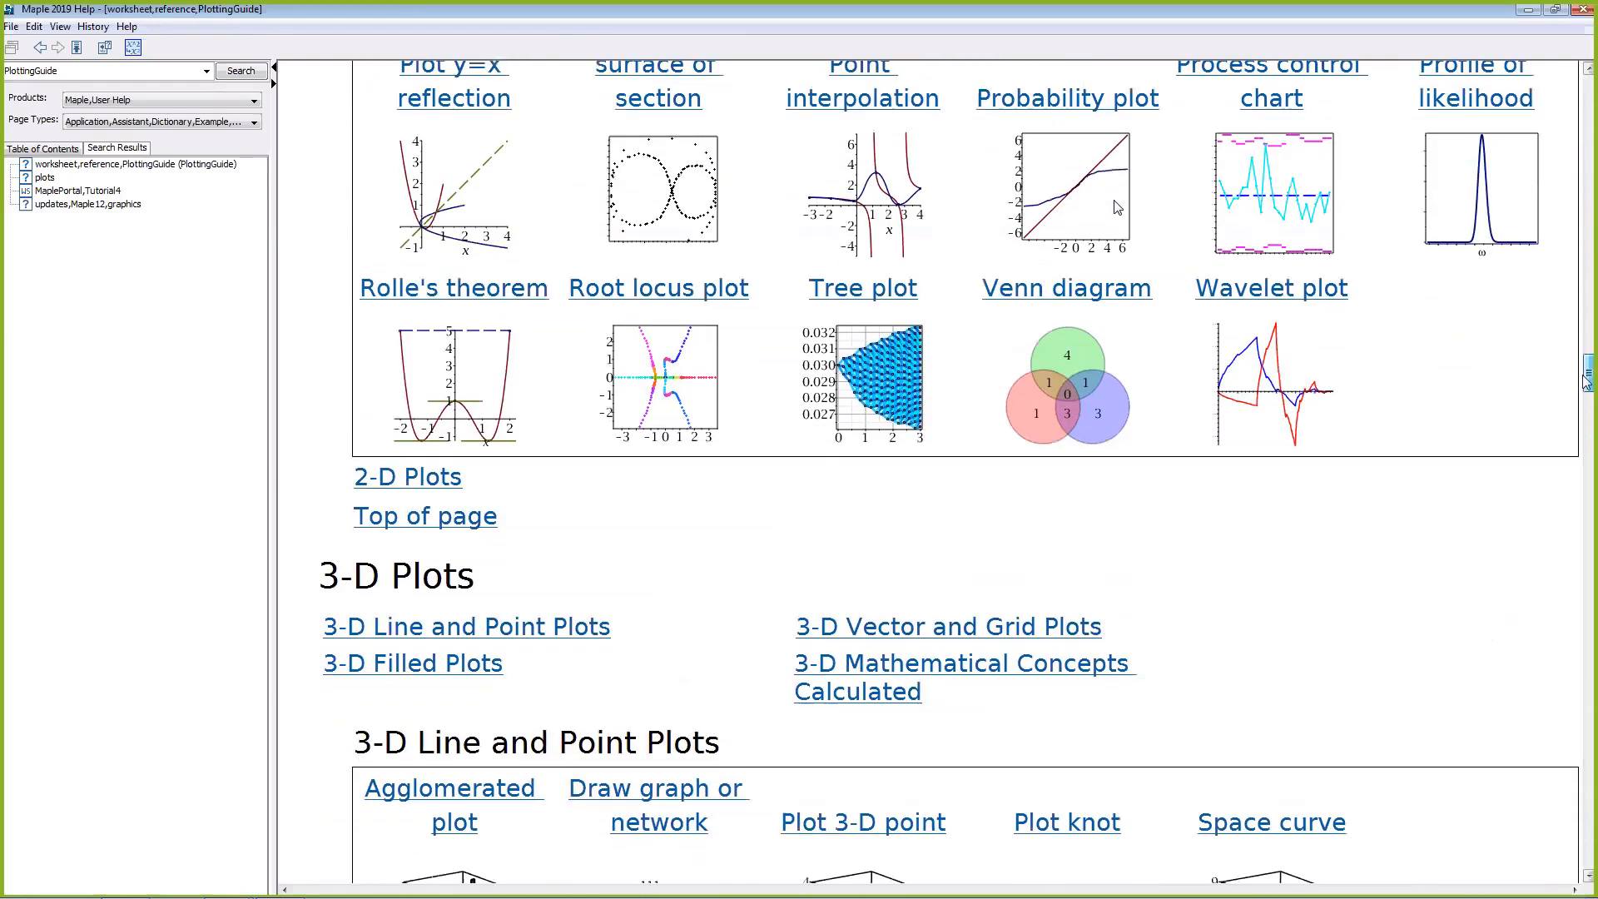
scroll(1118, 207, "down", 10)
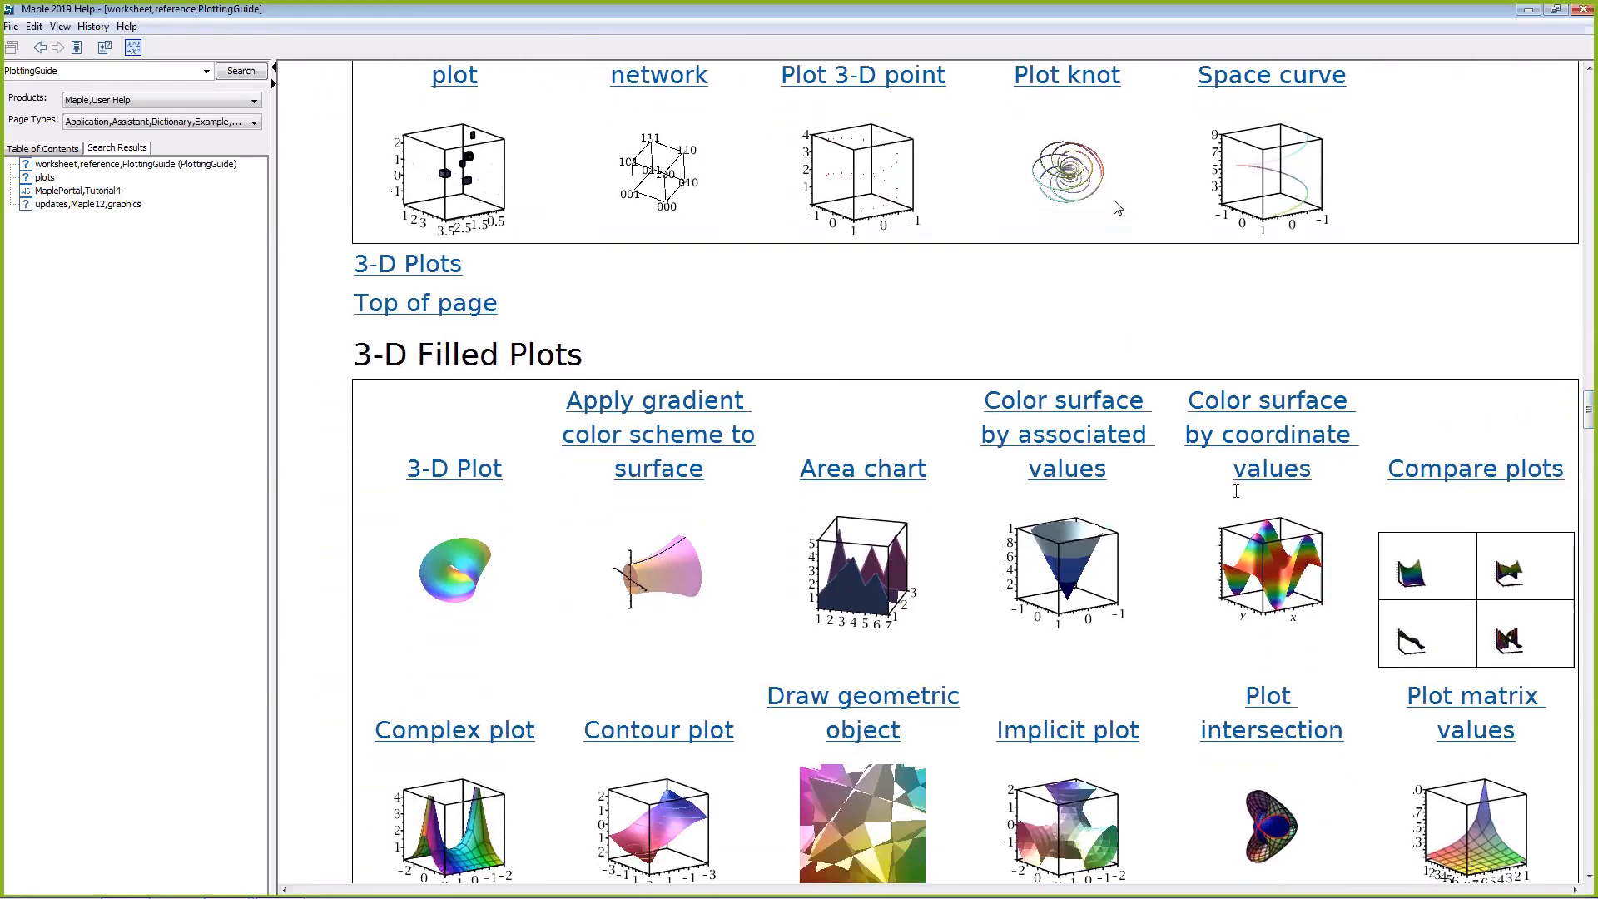